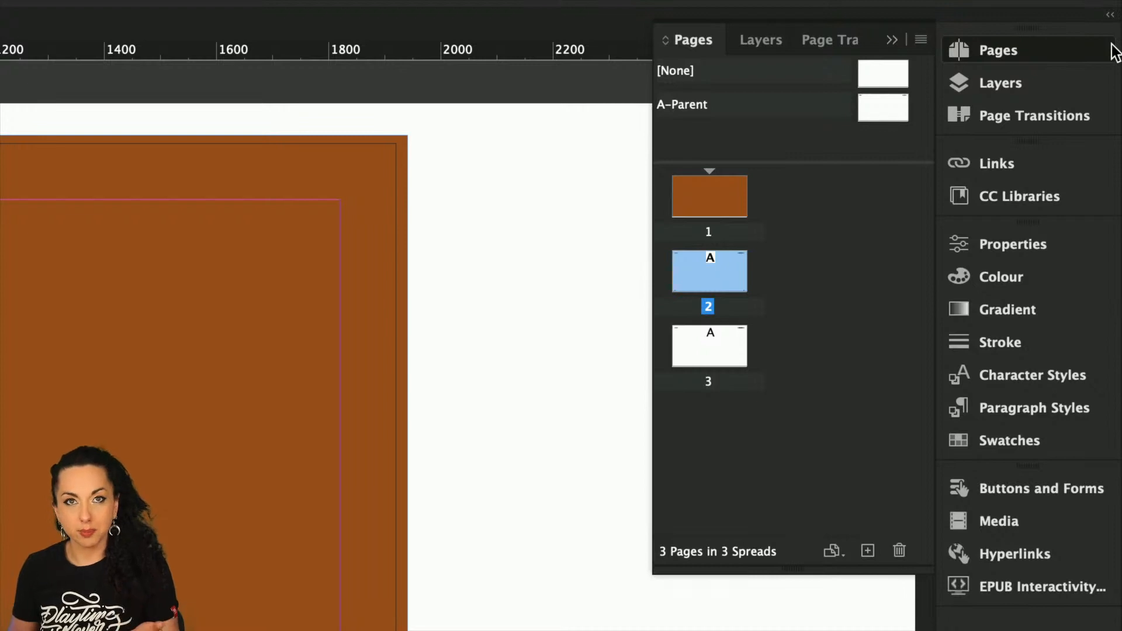
Bring up the Prince library's saved colour themes and photos in CC Libraries
click(1035, 200)
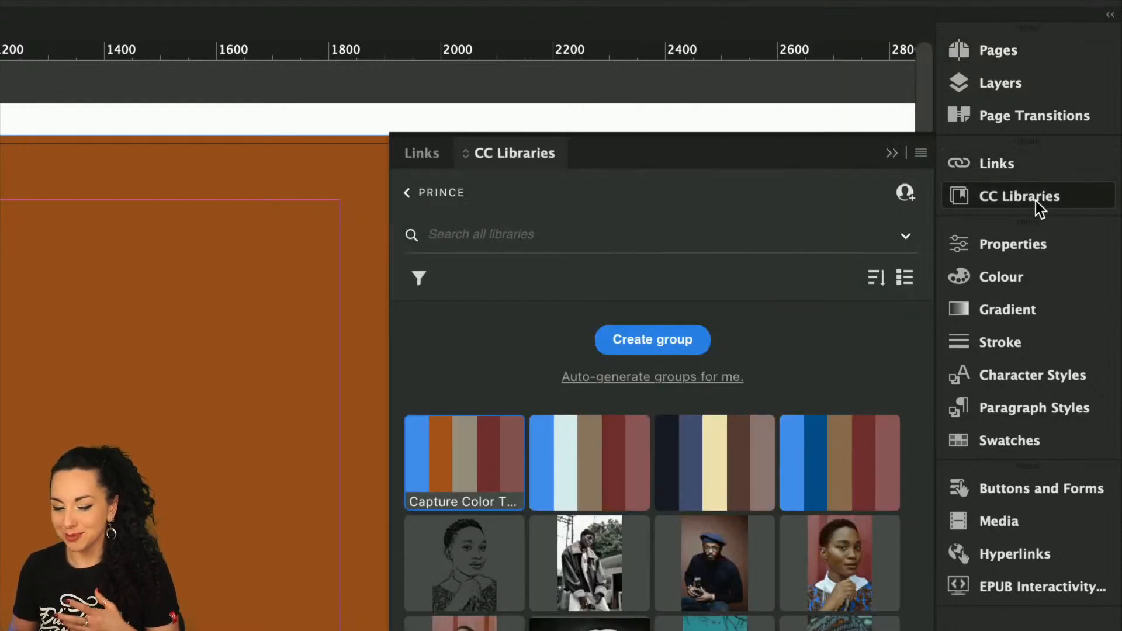
click(883, 283)
click(796, 281)
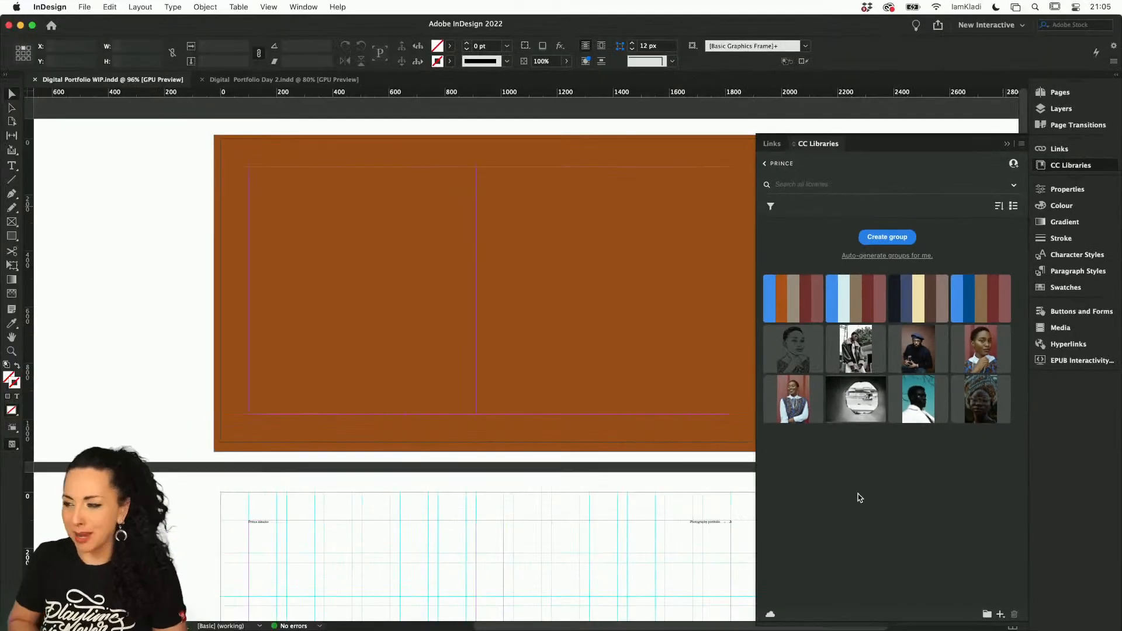
Switch to Google Chrome and look through the project thumbnails on the photographer's Behance profile
mouse_move(459, 625)
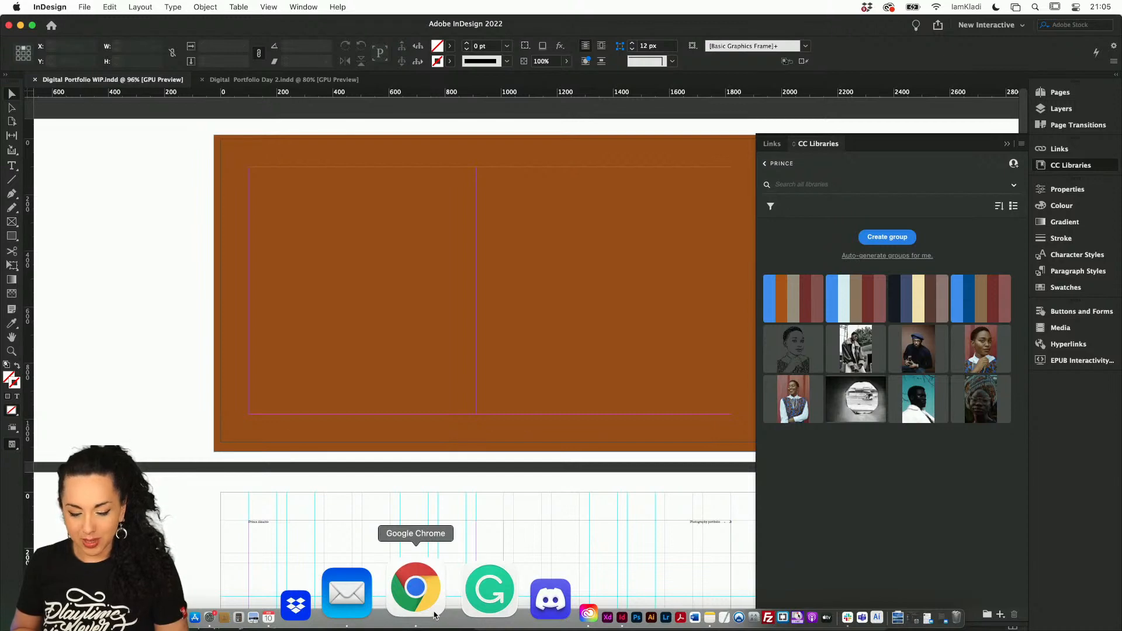
click(434, 613)
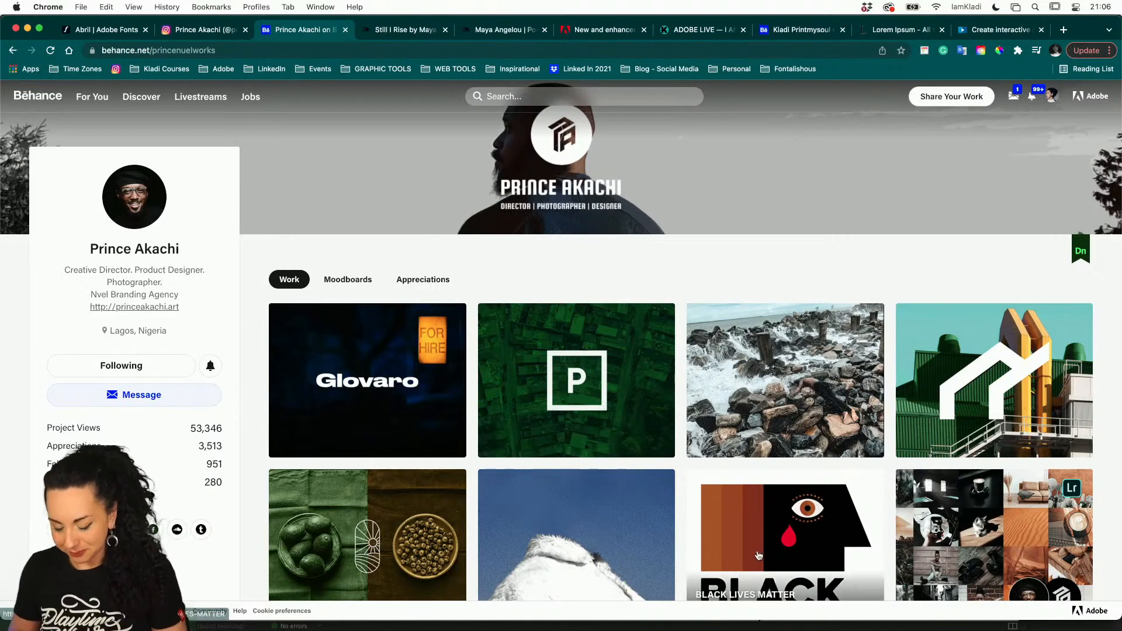
scroll(702, 455, down, 3)
scroll(701, 454, down, 5)
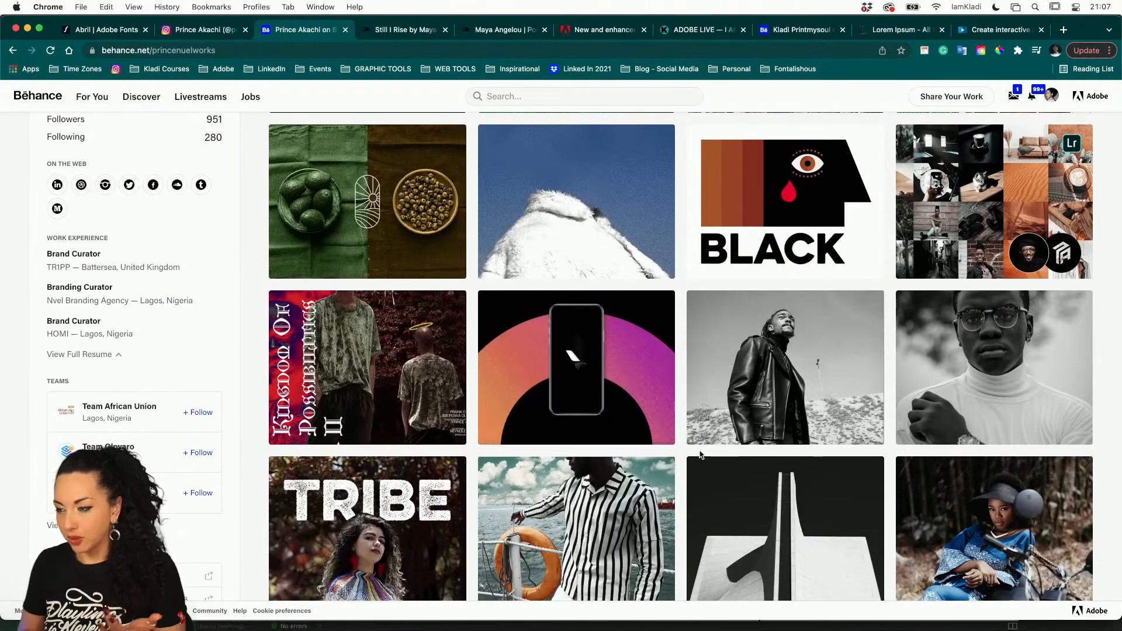
scroll(700, 455, down, 3)
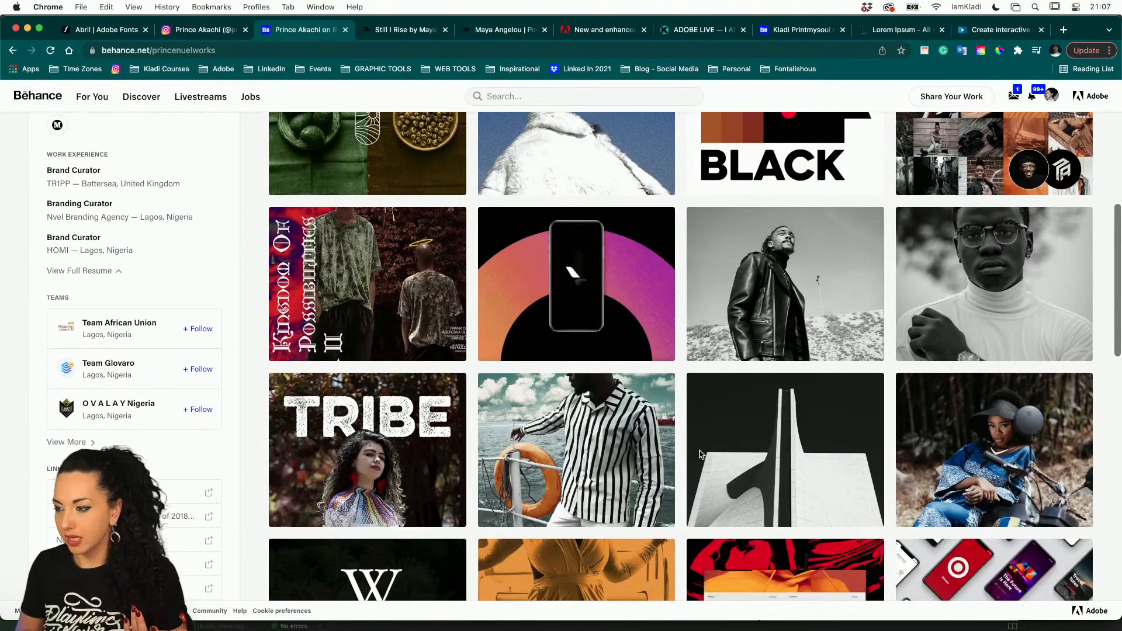
mouse_move(654, 629)
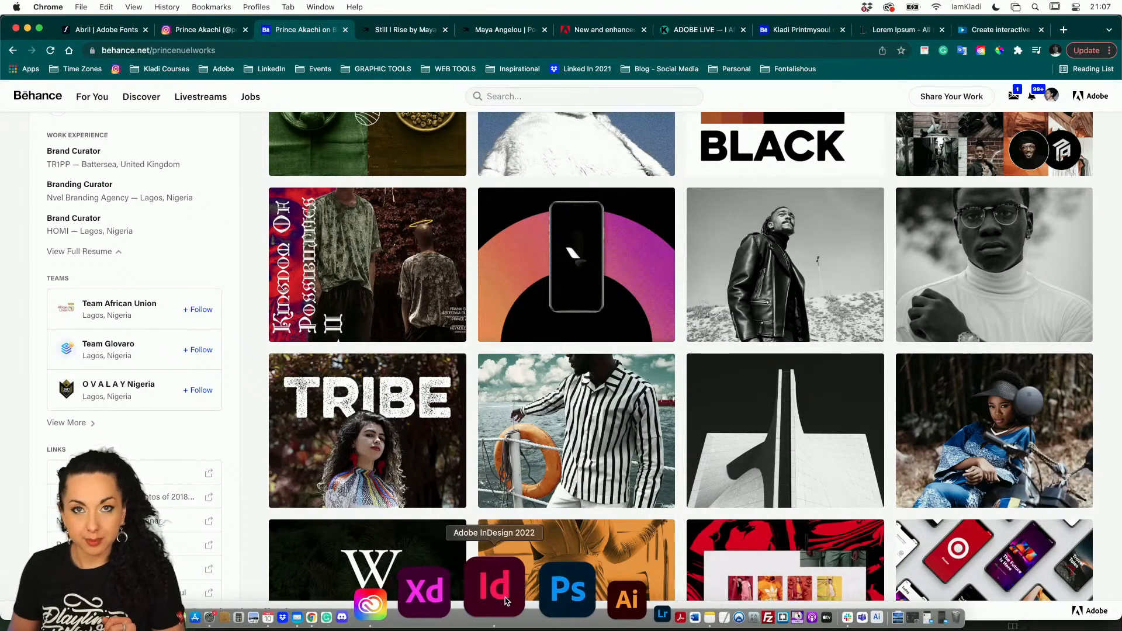
Switch back to InDesign and load the portrait with the teal background into Extract from Image for the Prince library
click(506, 602)
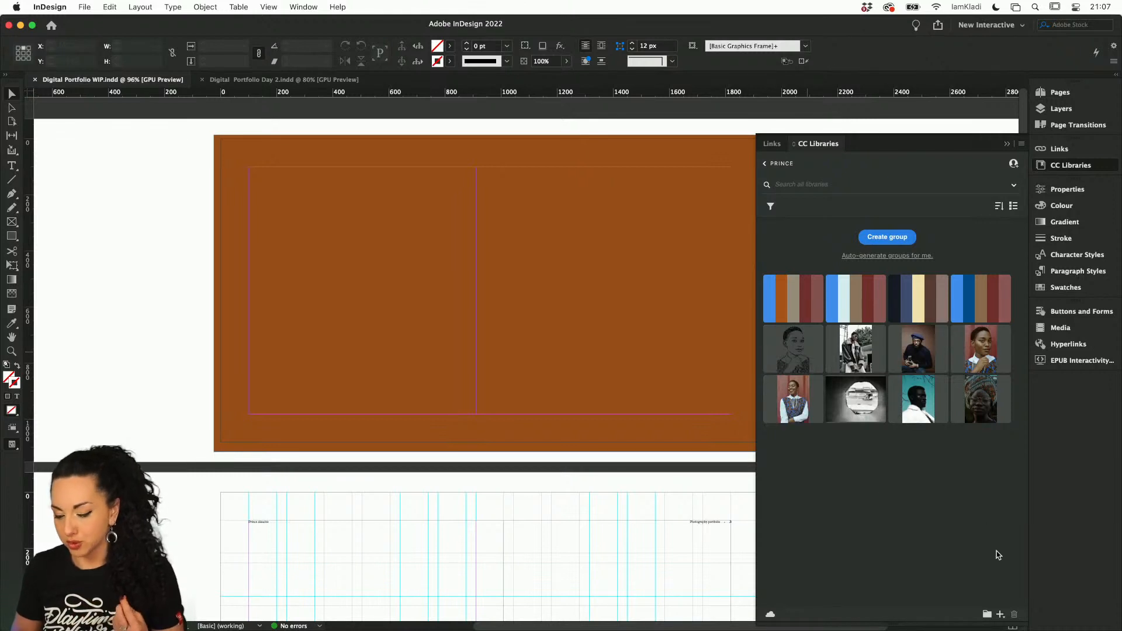
click(1000, 616)
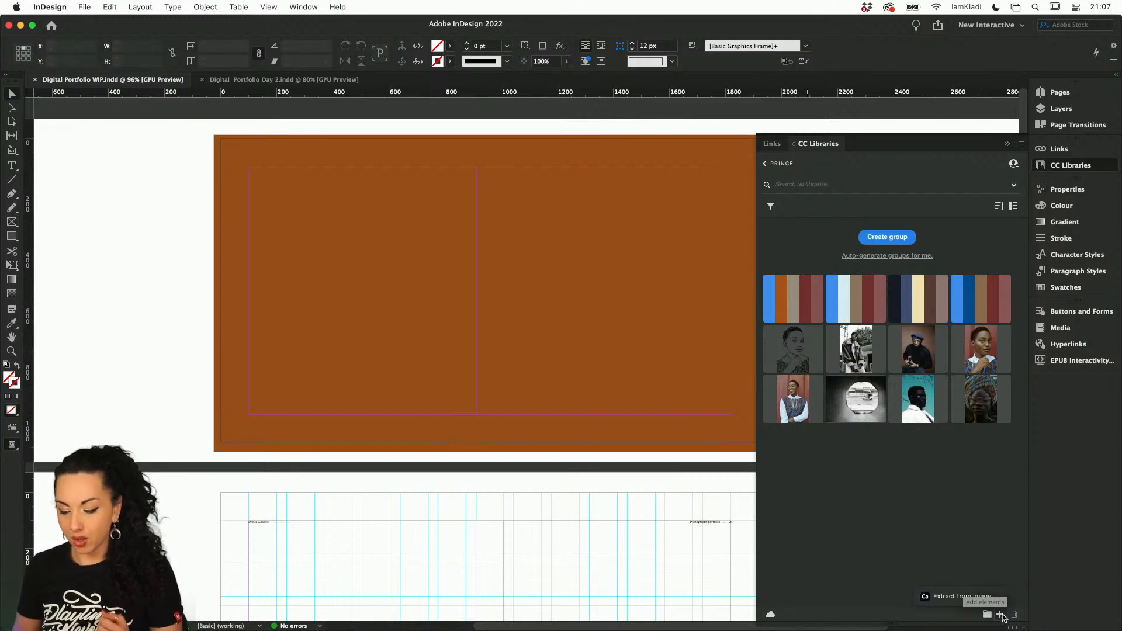
click(972, 597)
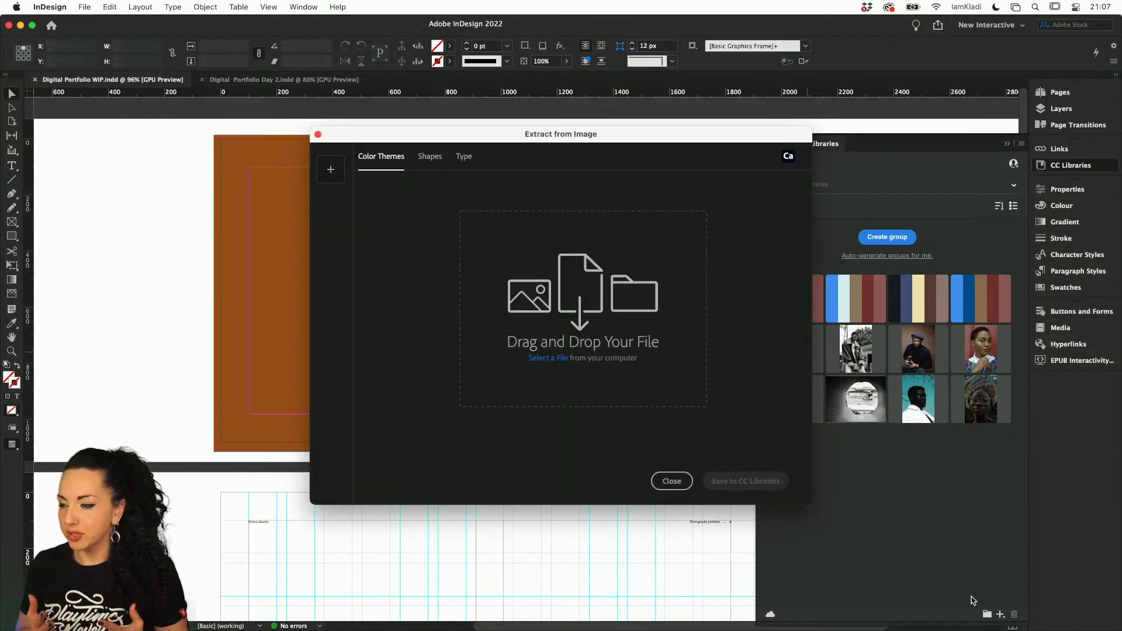
click(332, 182)
click(472, 219)
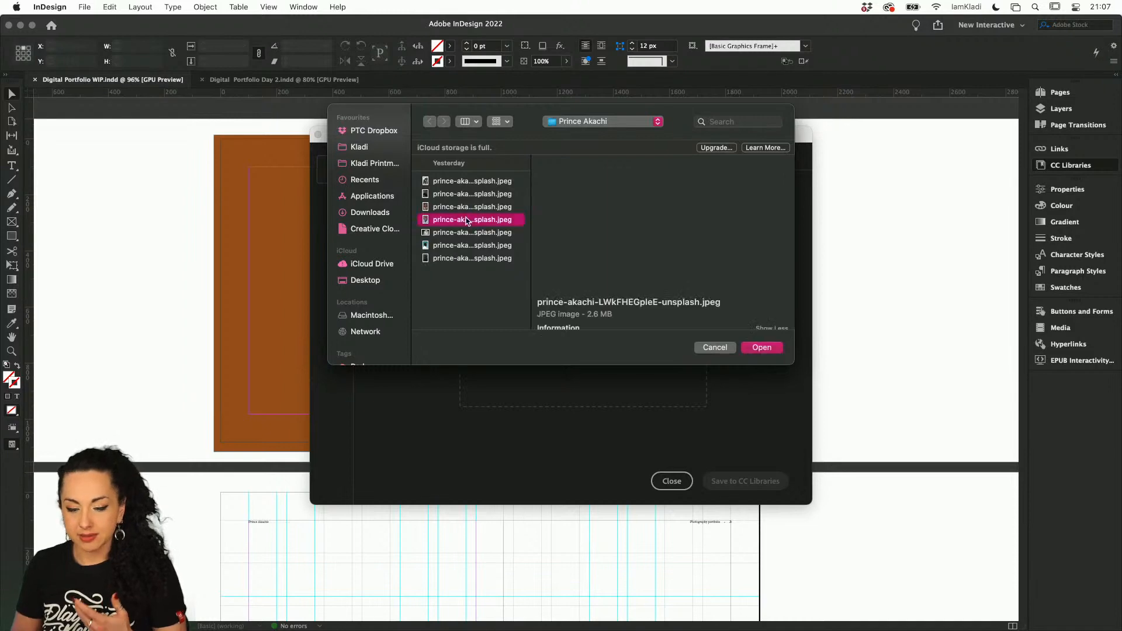
key(Down)
key(Down)
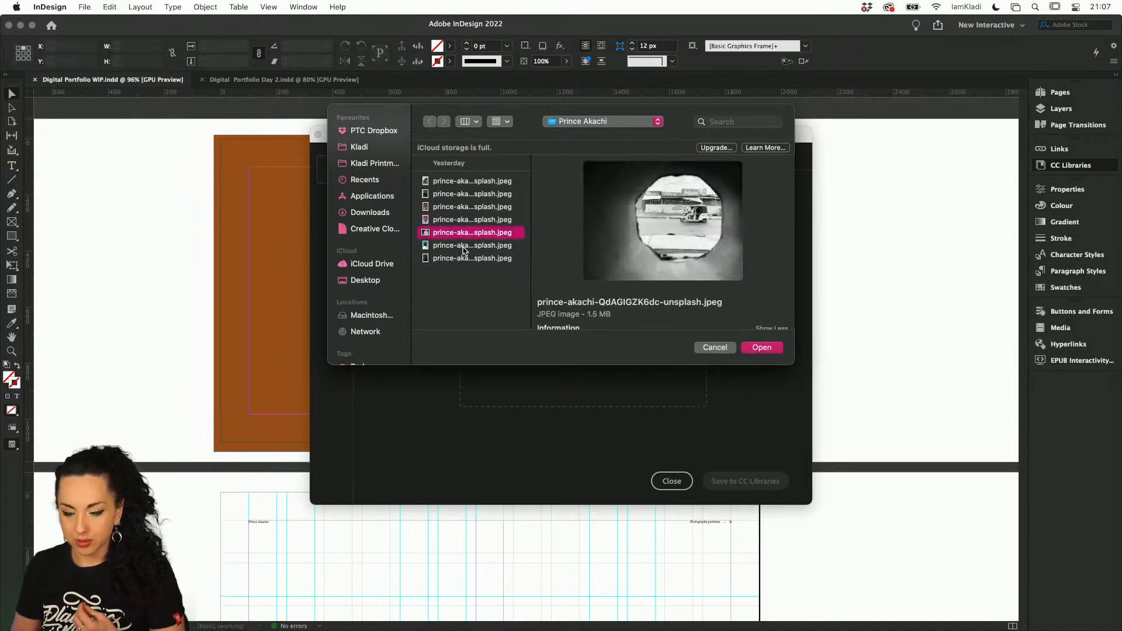
click(762, 348)
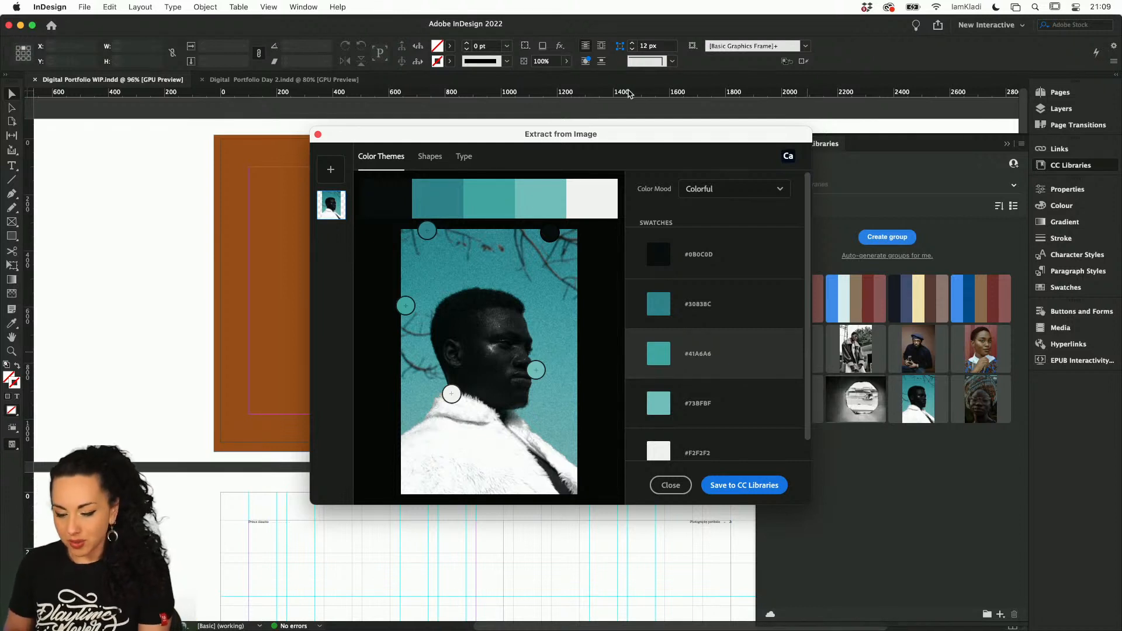
Save the portrait's extracted Colorful colour theme to the Prince library and close the extraction dialog
scroll(661, 438, down, 1)
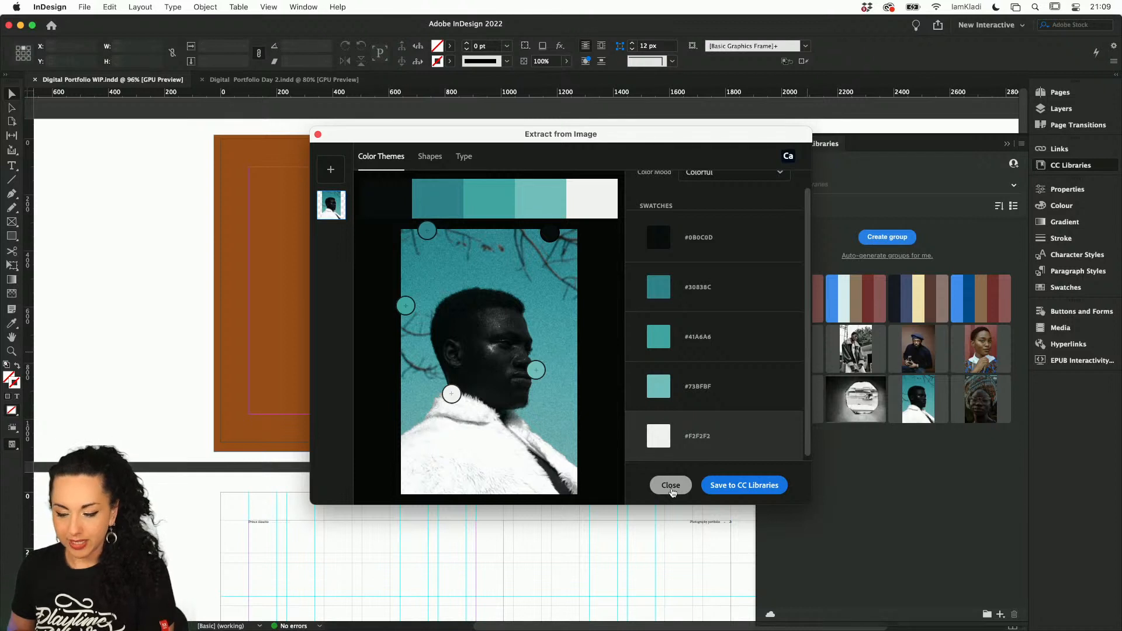
click(741, 484)
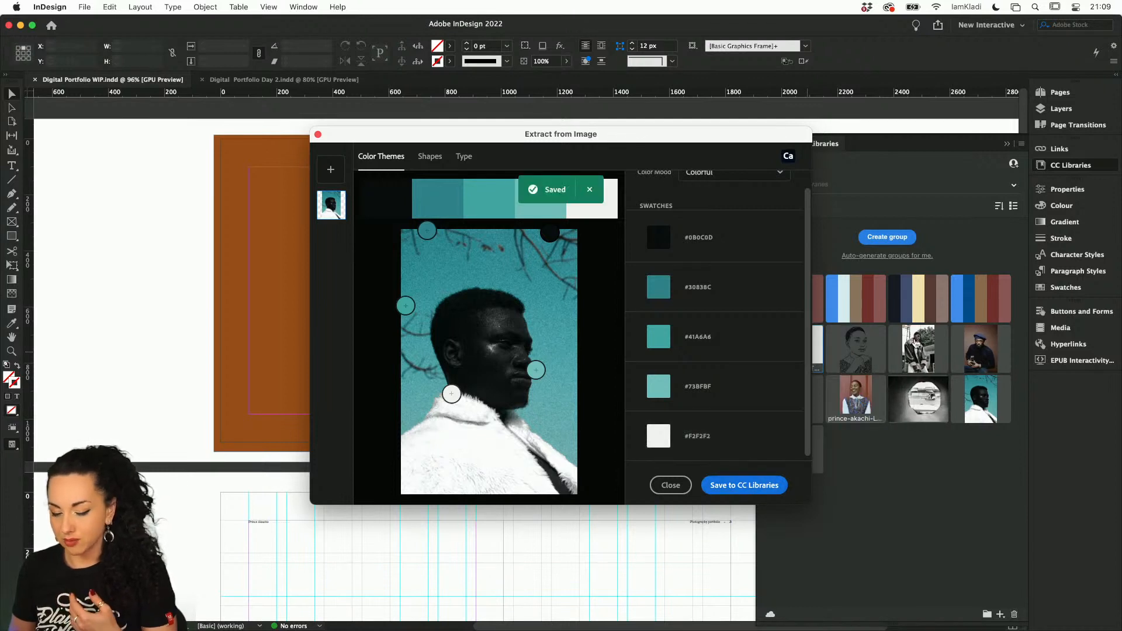
drag(752, 139, 669, 135)
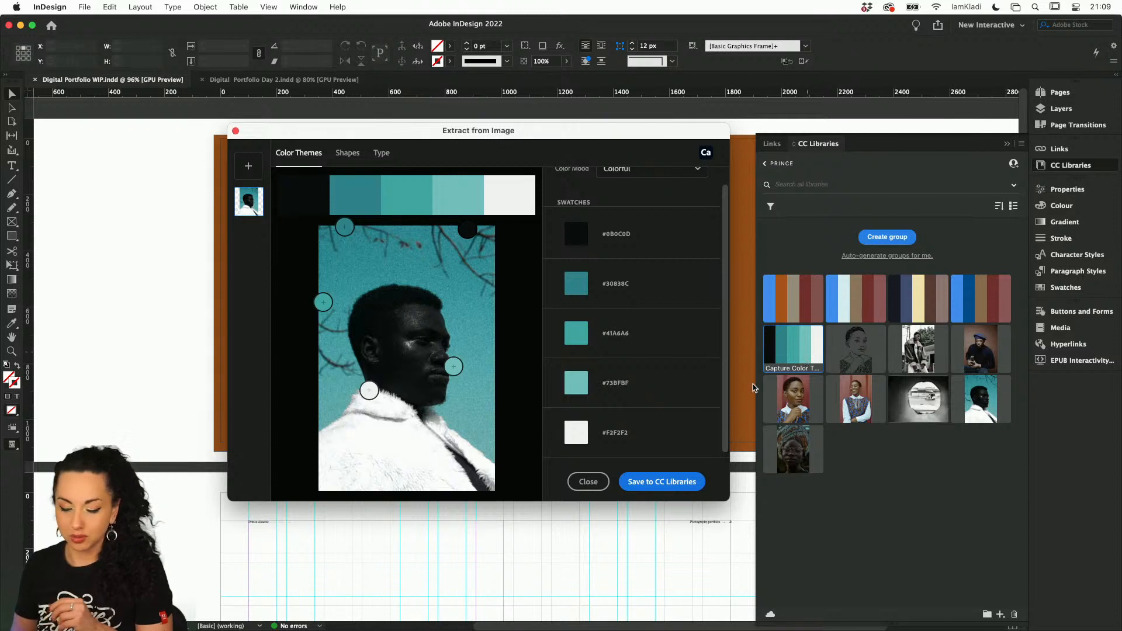
click(602, 487)
Add the whole new teal colour theme from the library to the document's swatches
mouse_move(796, 343)
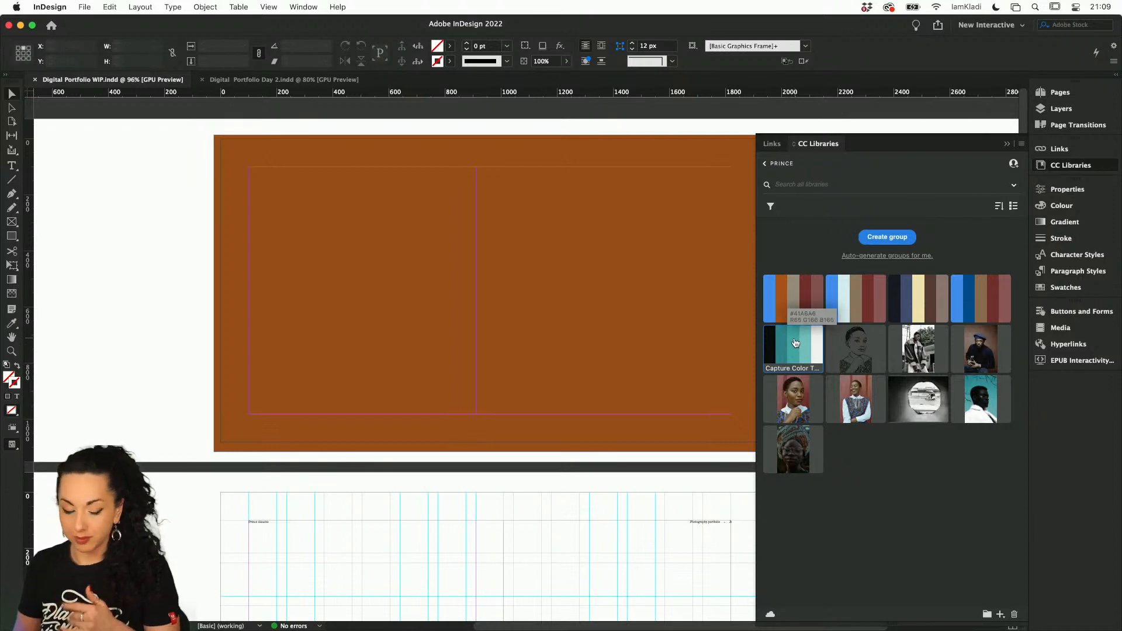
right_click(795, 345)
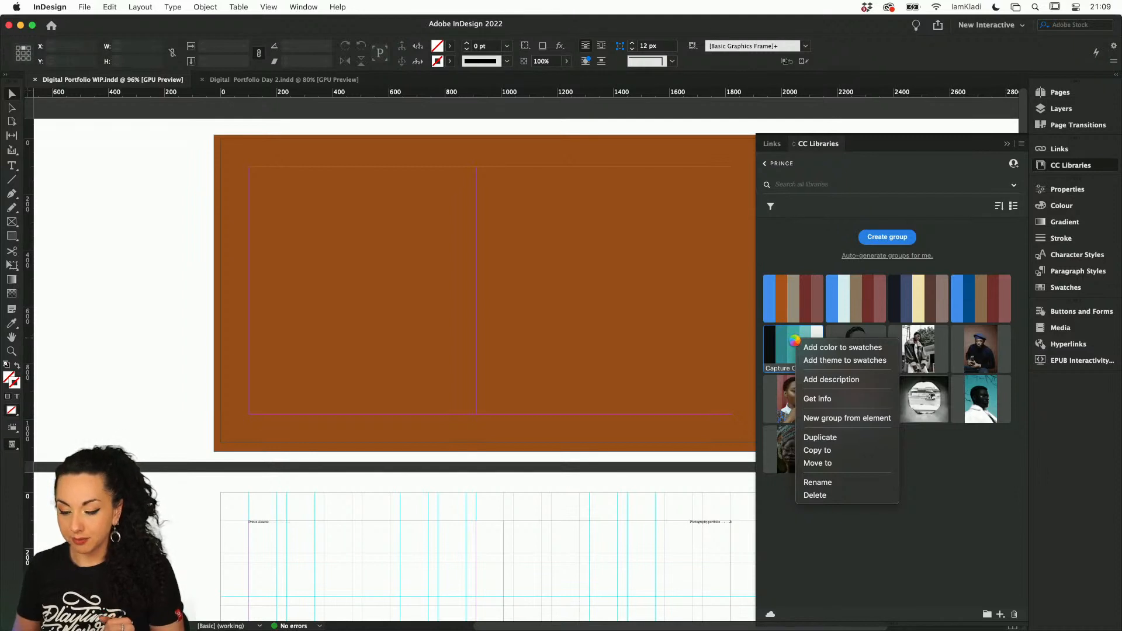
click(852, 362)
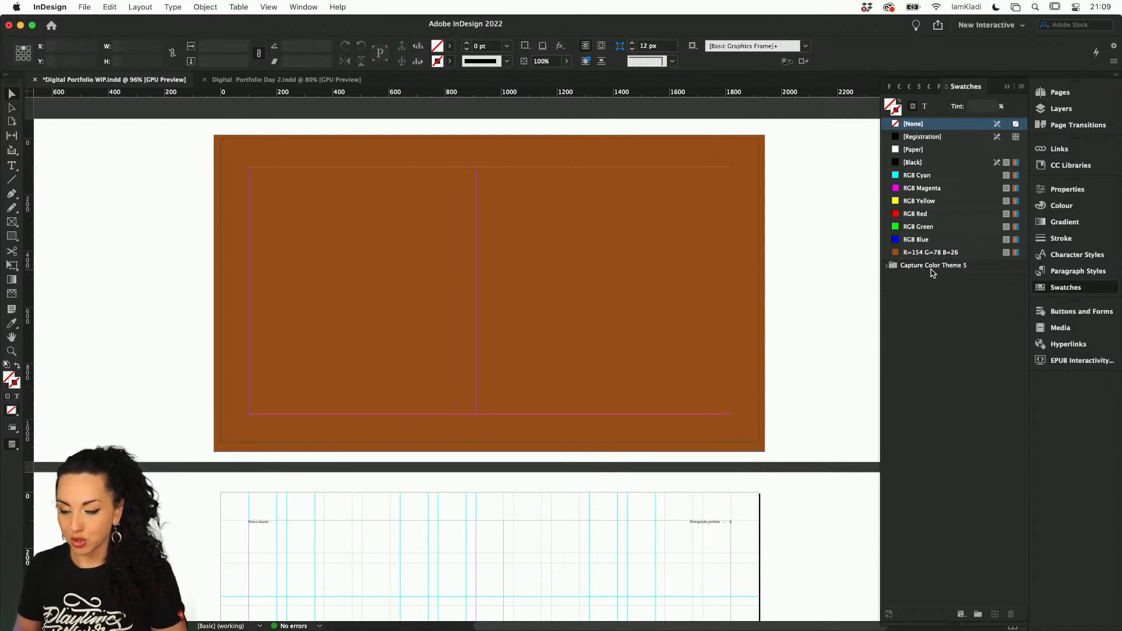
Rename the Capture Color Theme 5 swatch group as "Prince Color theme 1" and expand it to show its colours
click(907, 269)
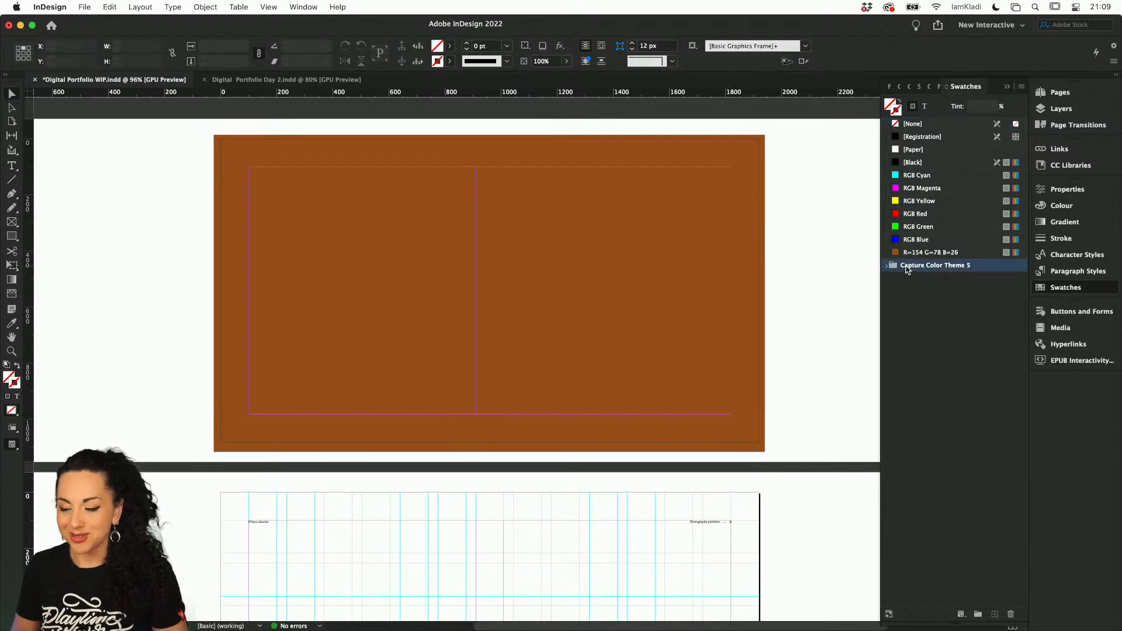
double_click(914, 269)
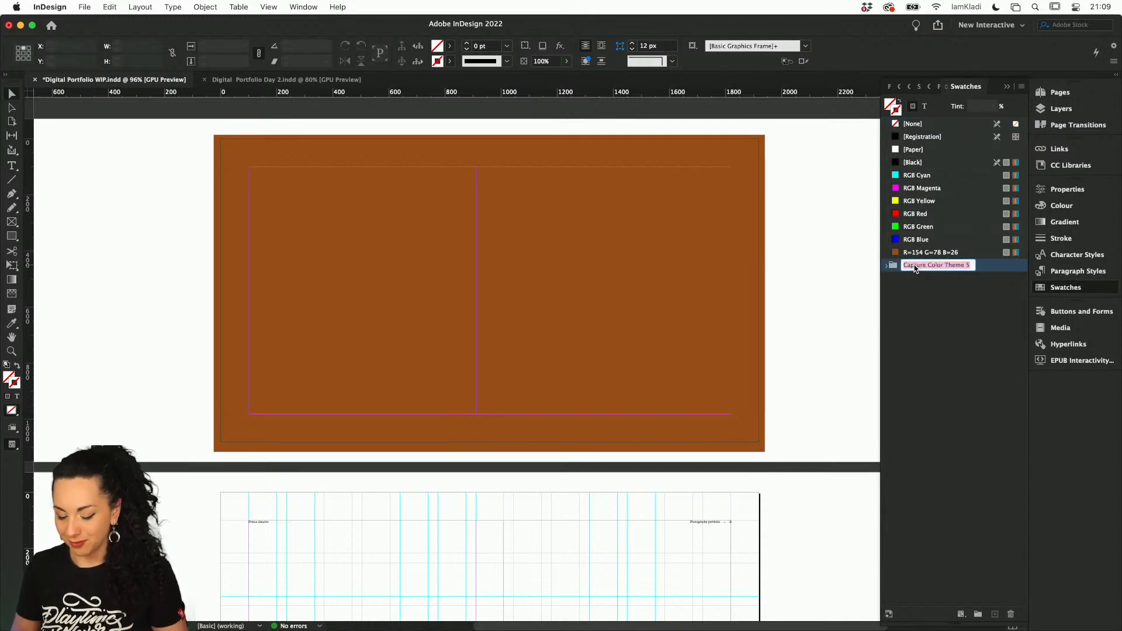
text(Pr9ince)
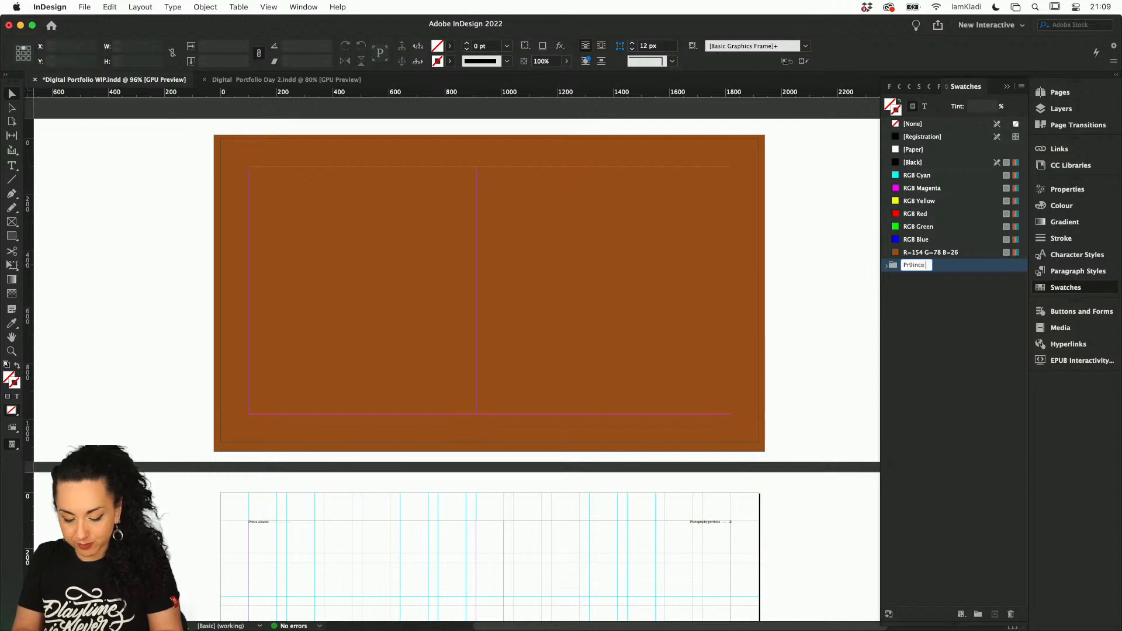
text( Color theme 2)
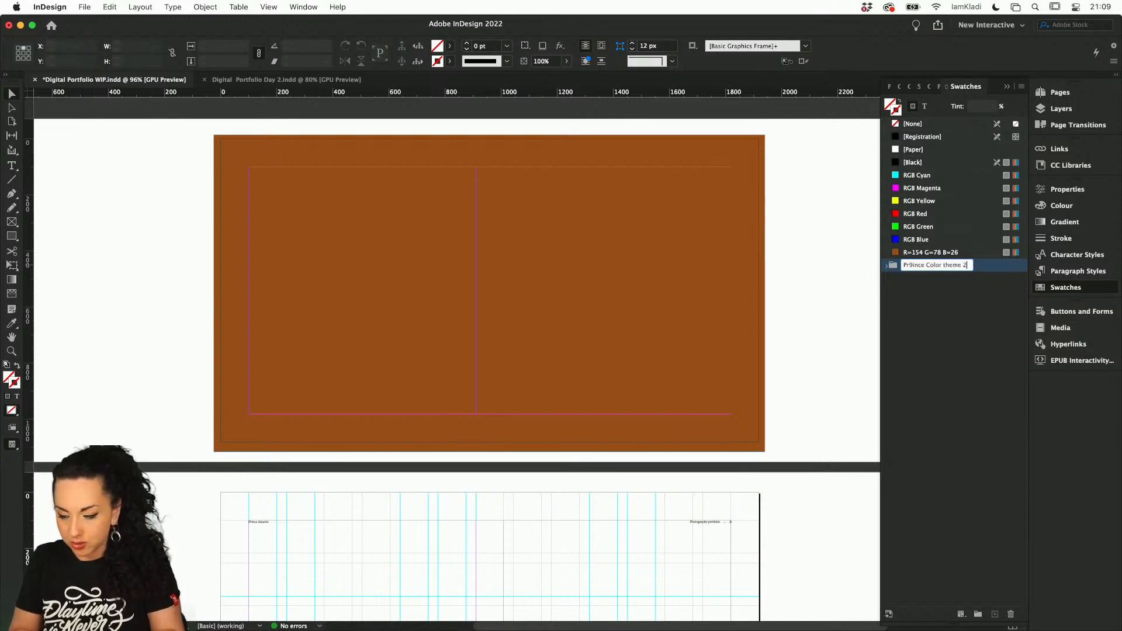
key(BackSpace)
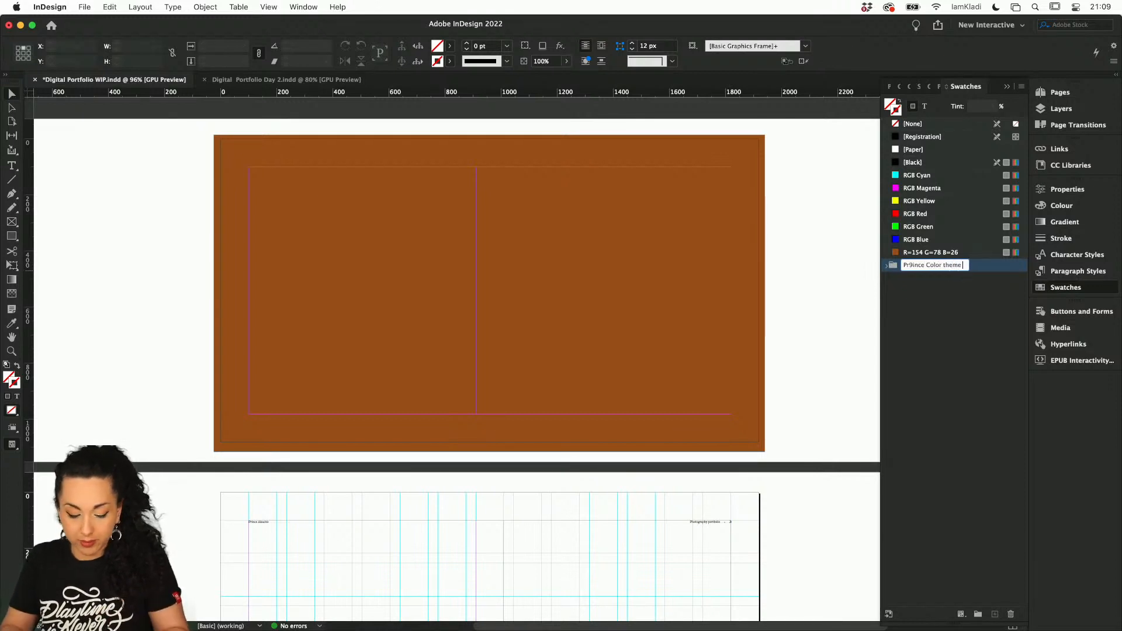
text(1)
click(953, 303)
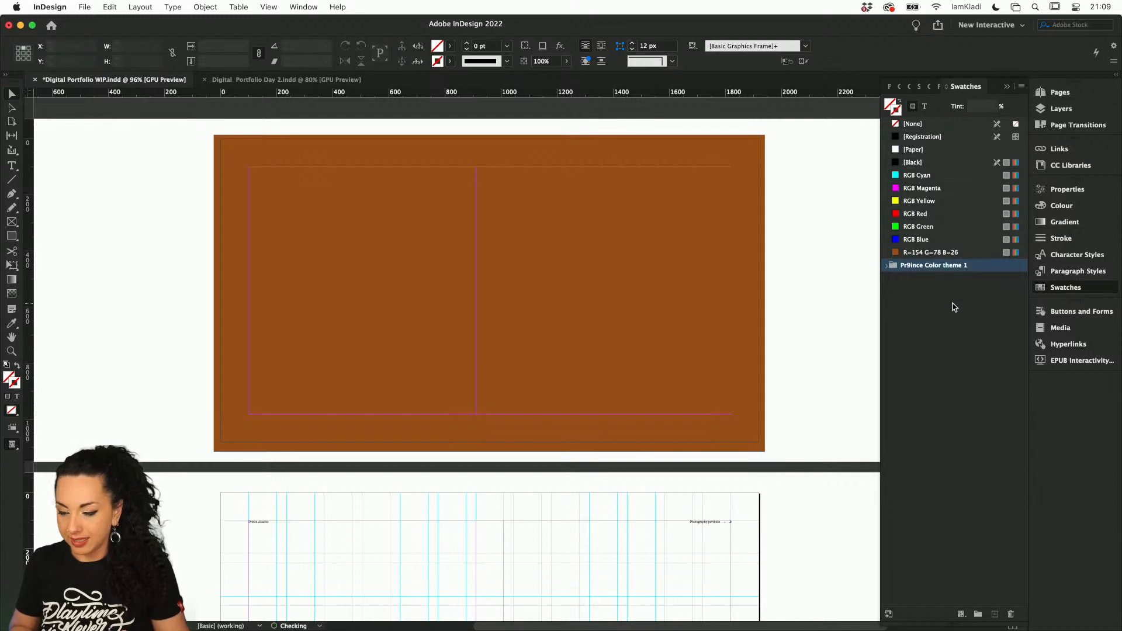
click(910, 265)
click(911, 266)
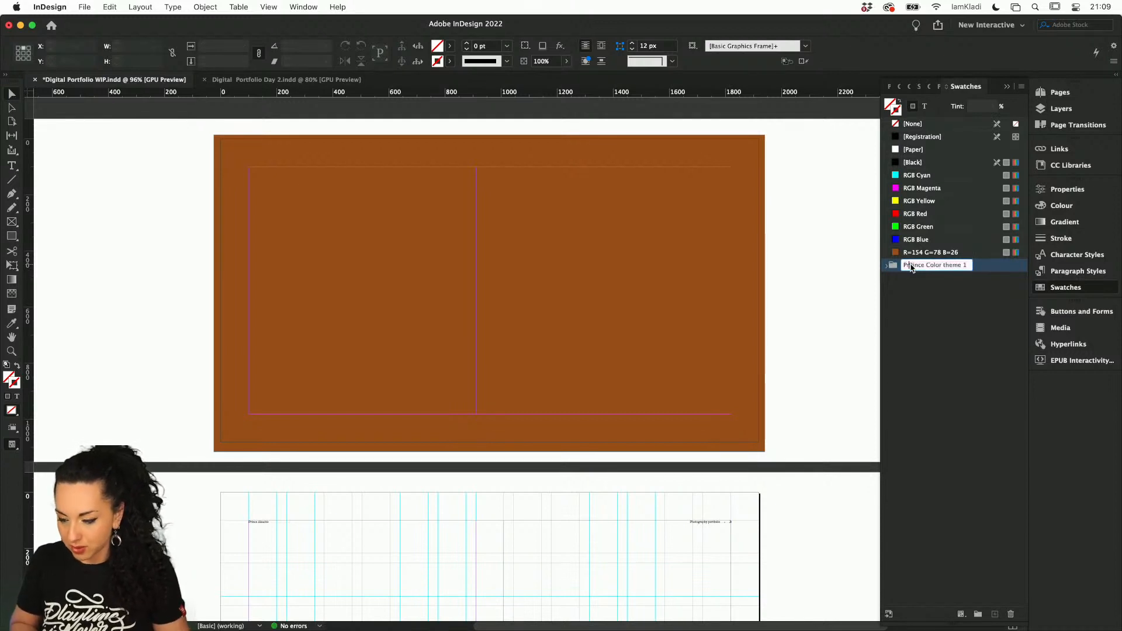
key(BackSpace)
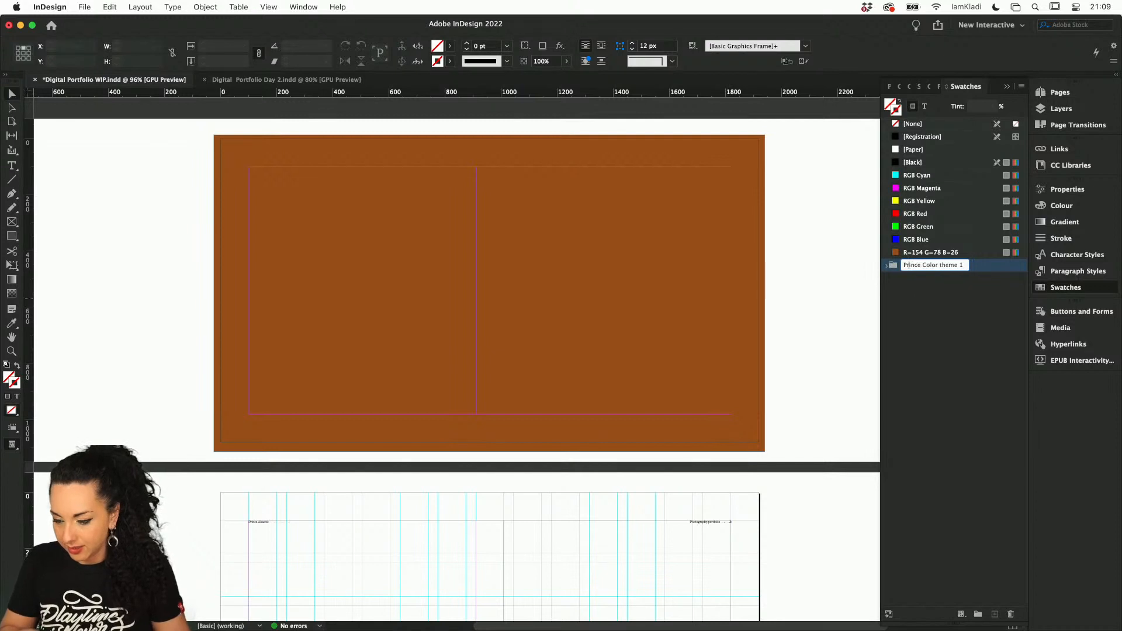
key(Return)
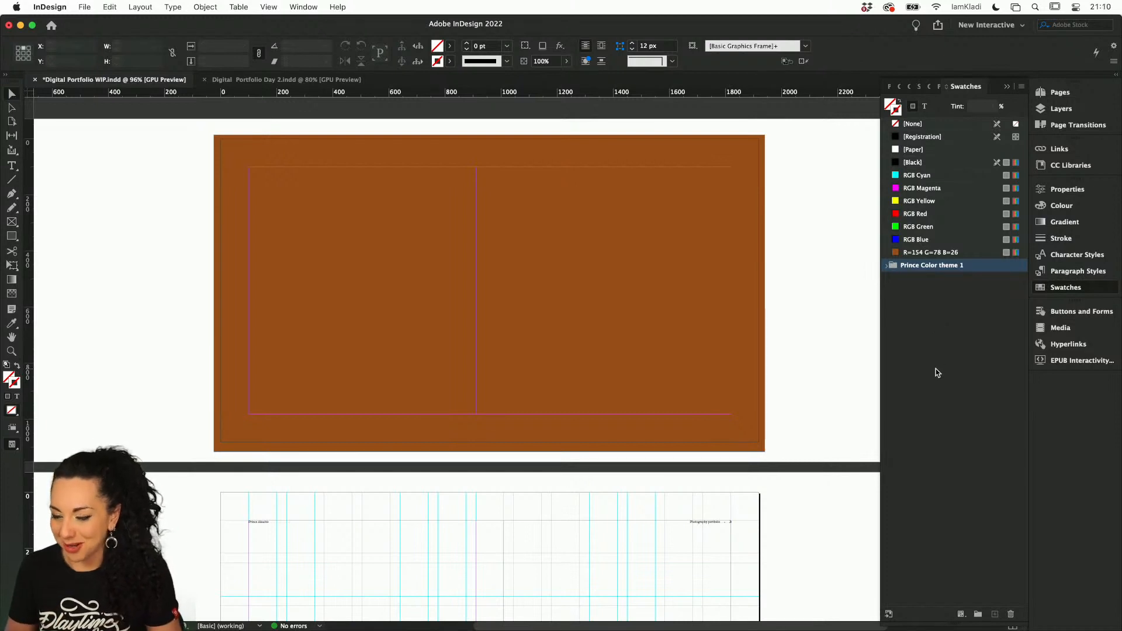
click(889, 266)
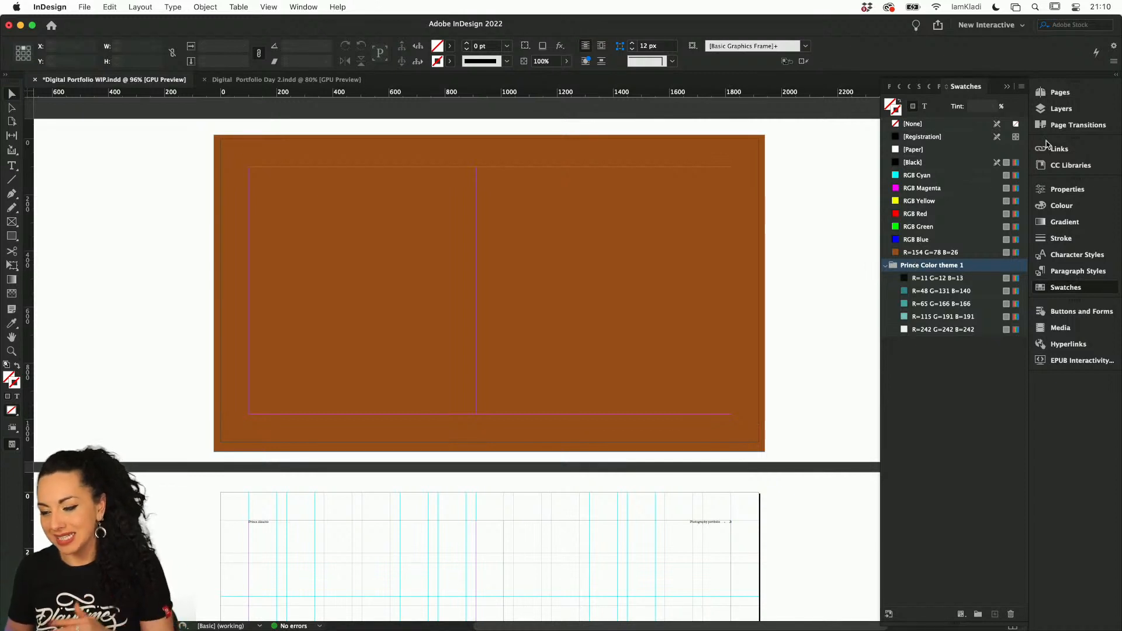
Look through the full list of CC Libraries and reopen the Prince library
click(1059, 165)
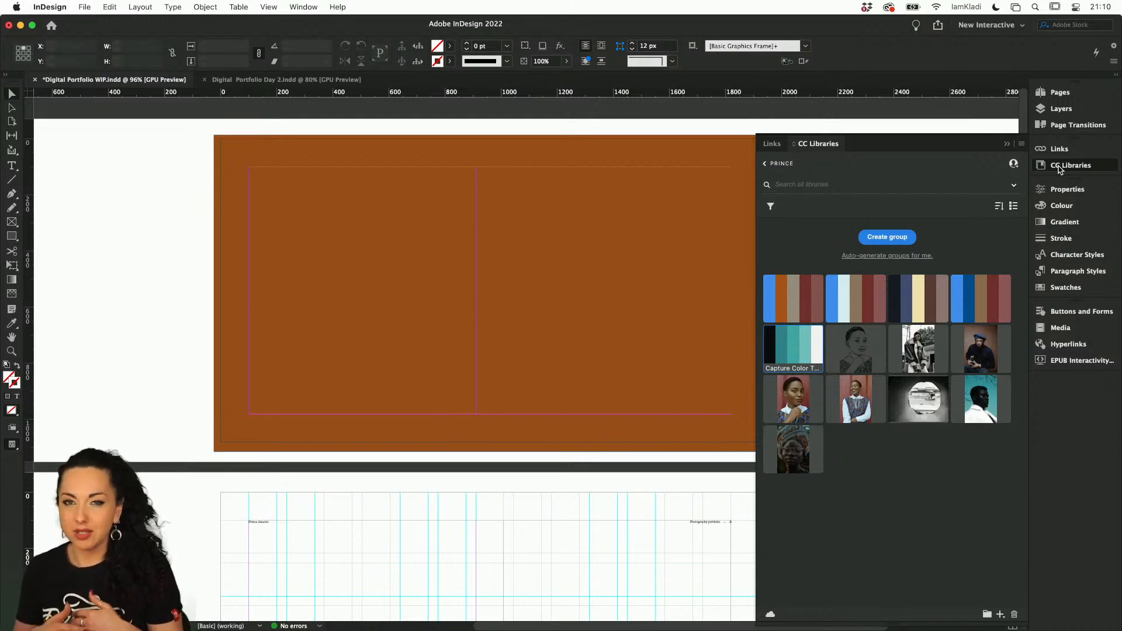
click(764, 163)
scroll(832, 485, down, 15)
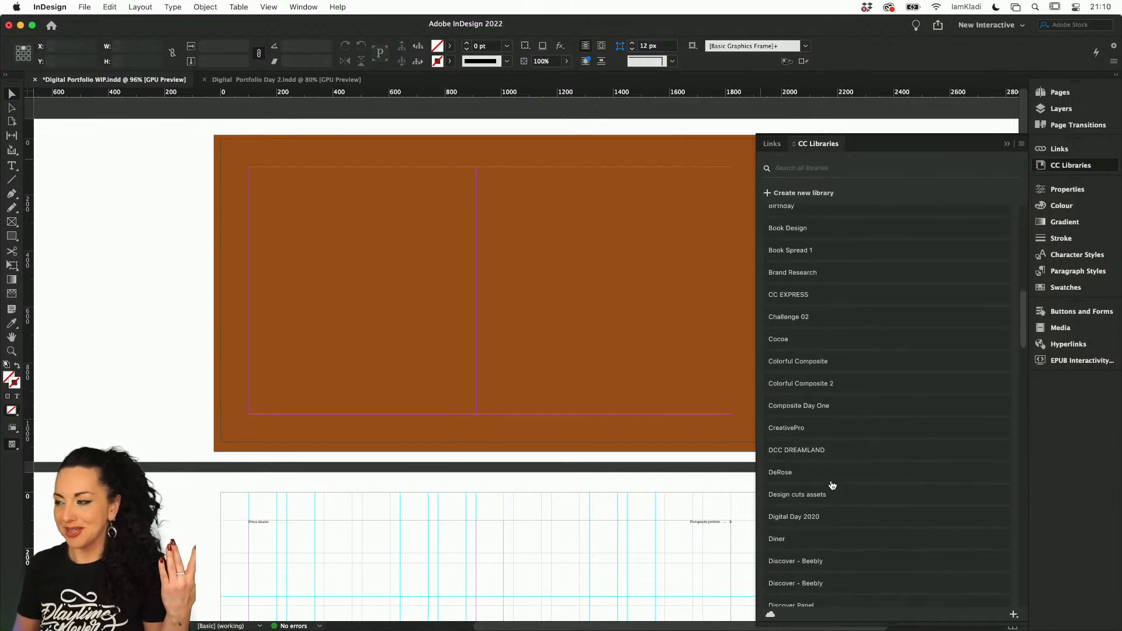
scroll(832, 485, down, 4)
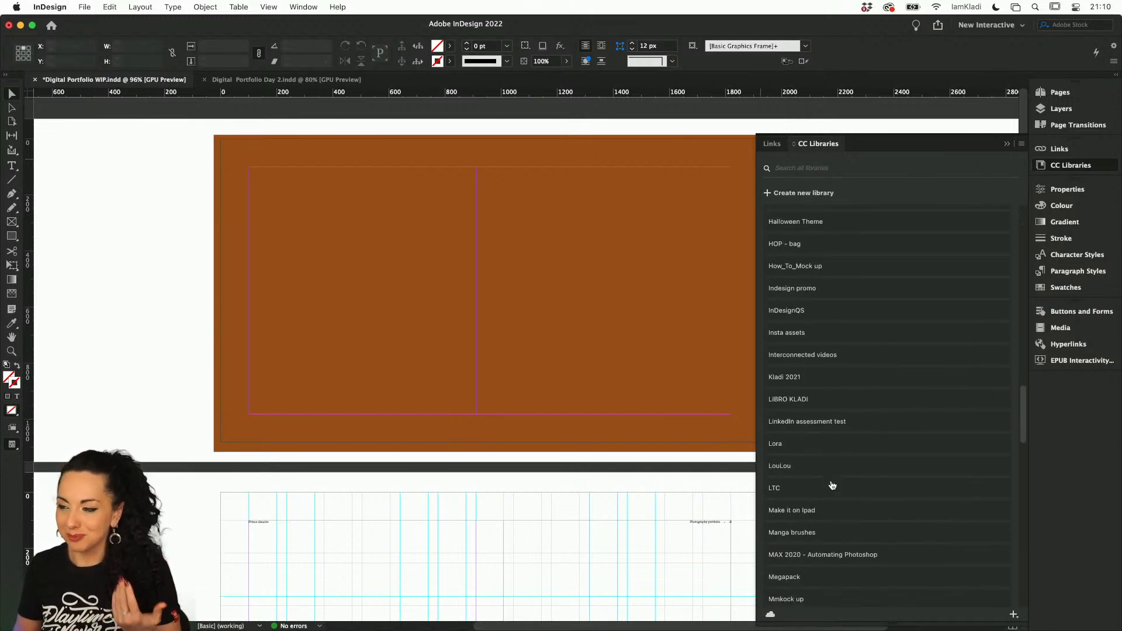
scroll(832, 486, up, 10)
scroll(832, 486, down, 20)
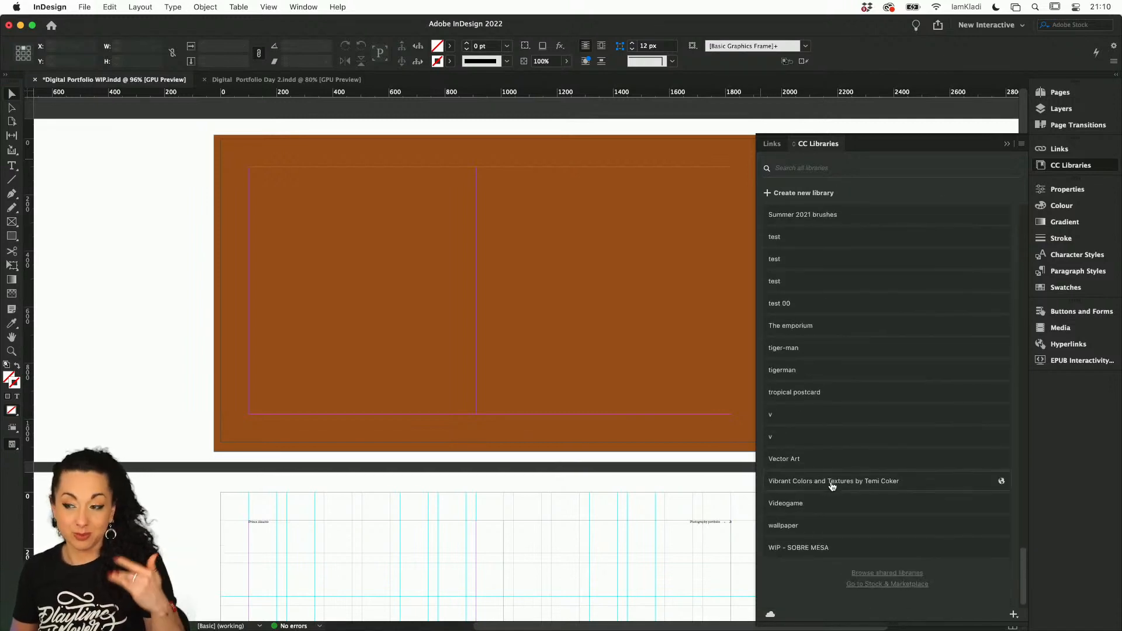
scroll(832, 485, up, 15)
scroll(837, 497, up, 15)
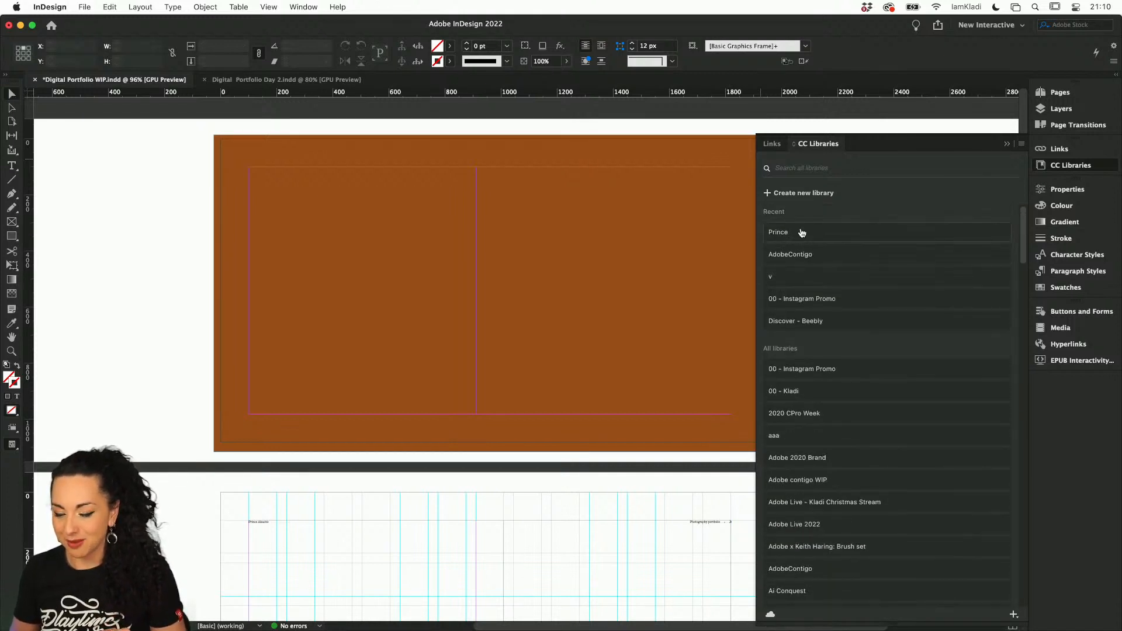
click(988, 233)
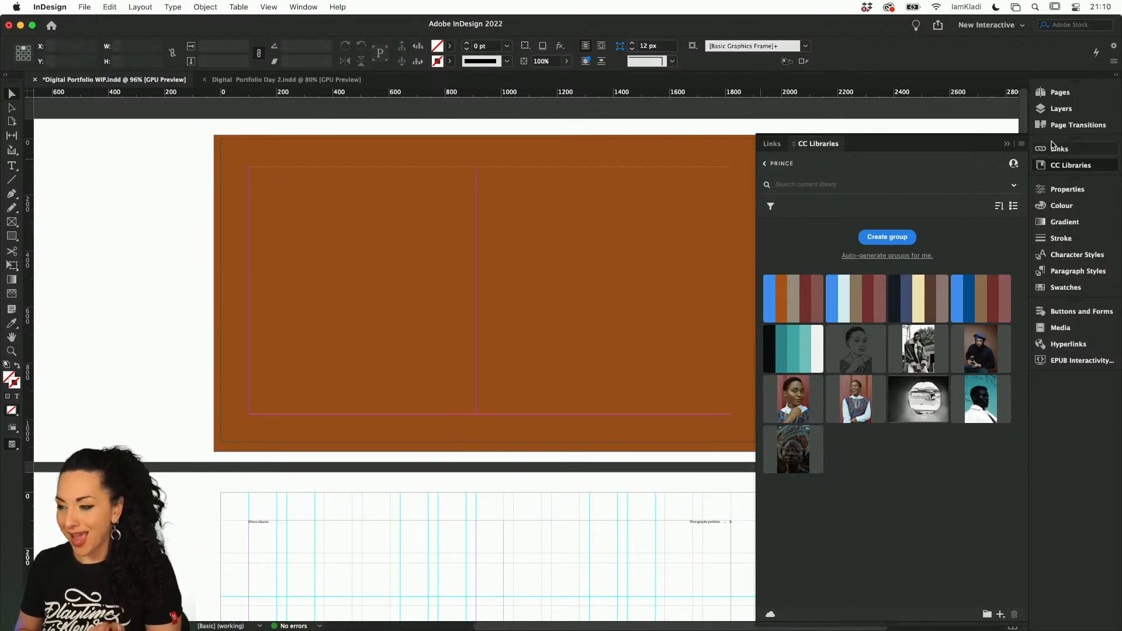
Open the A-Parent page of the portfolio document for editing
click(1060, 109)
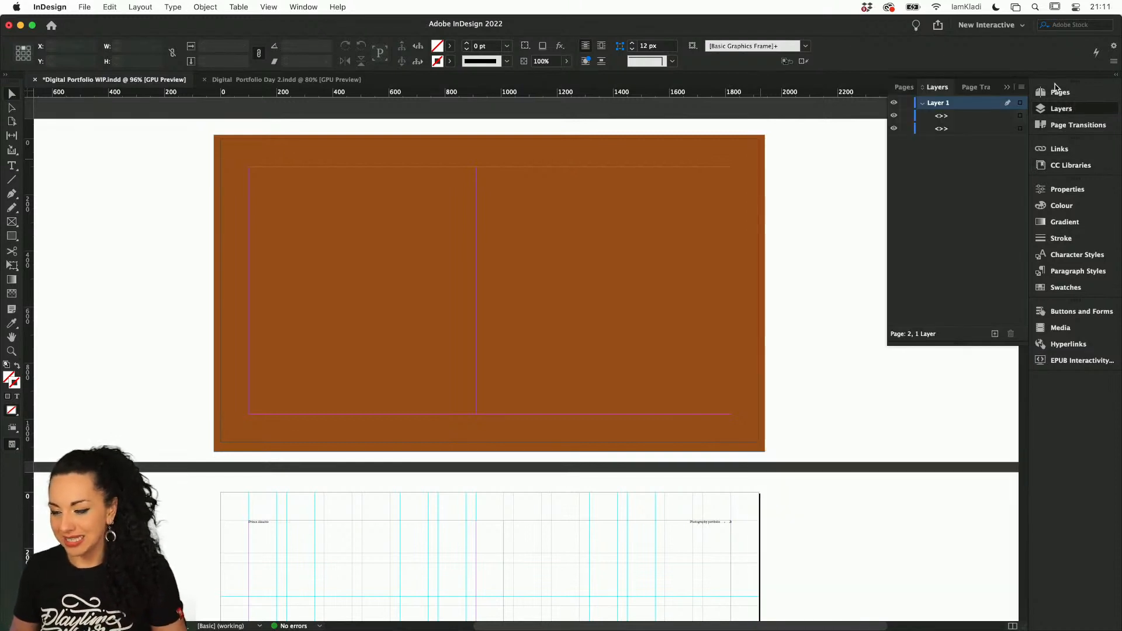
click(1059, 92)
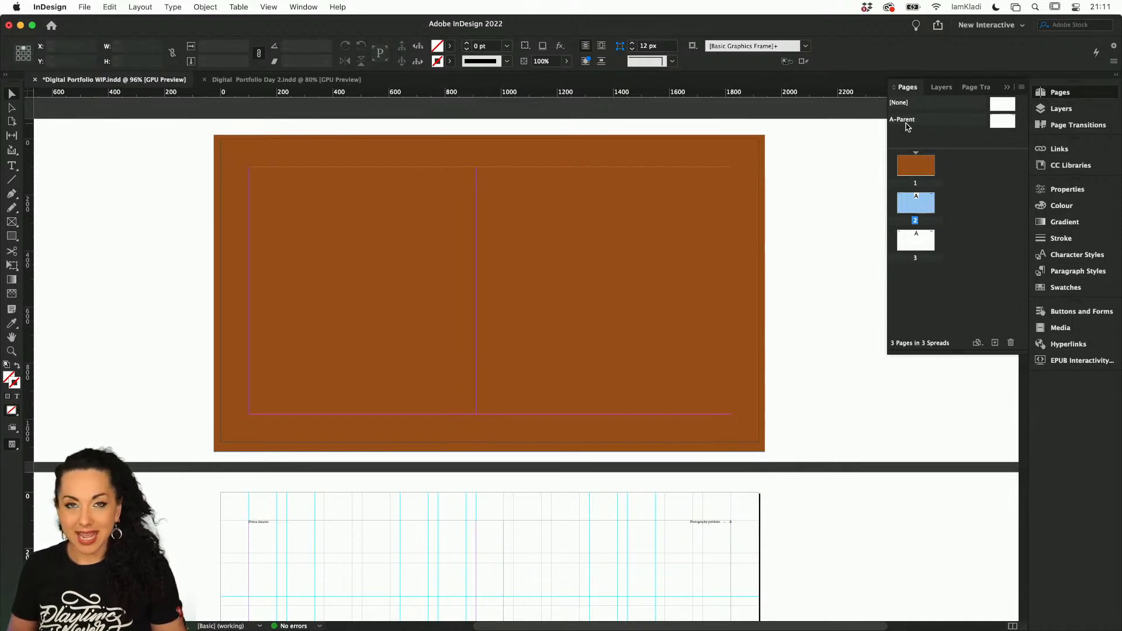
double_click(1007, 124)
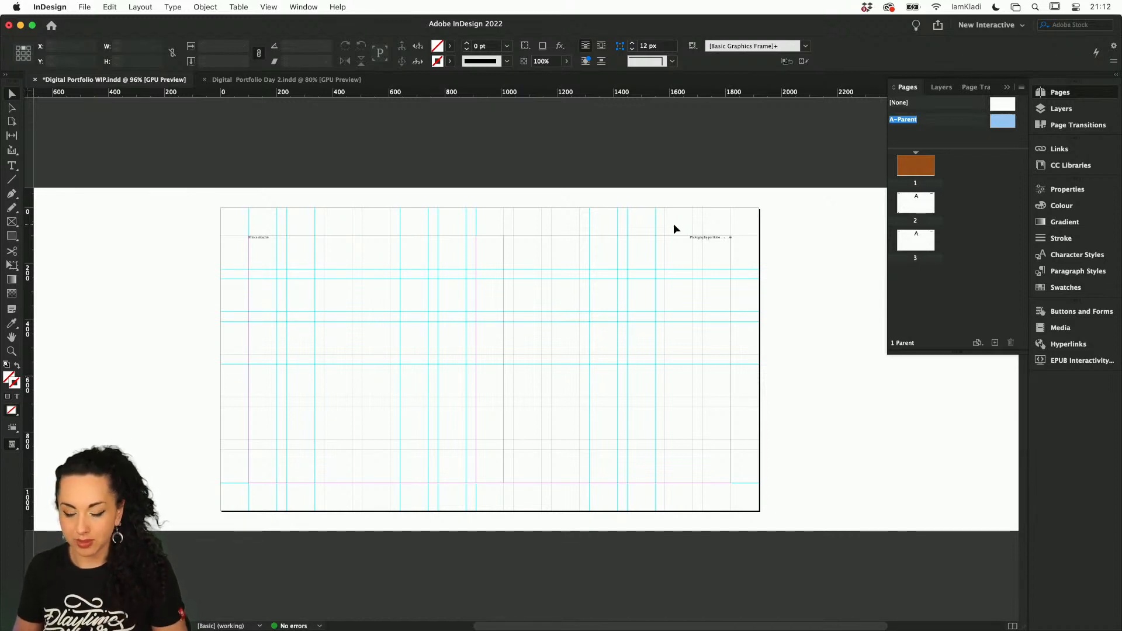
Switch to the finished Digital Portfolio Day 2 document and look through its spreads up to the cover
click(321, 81)
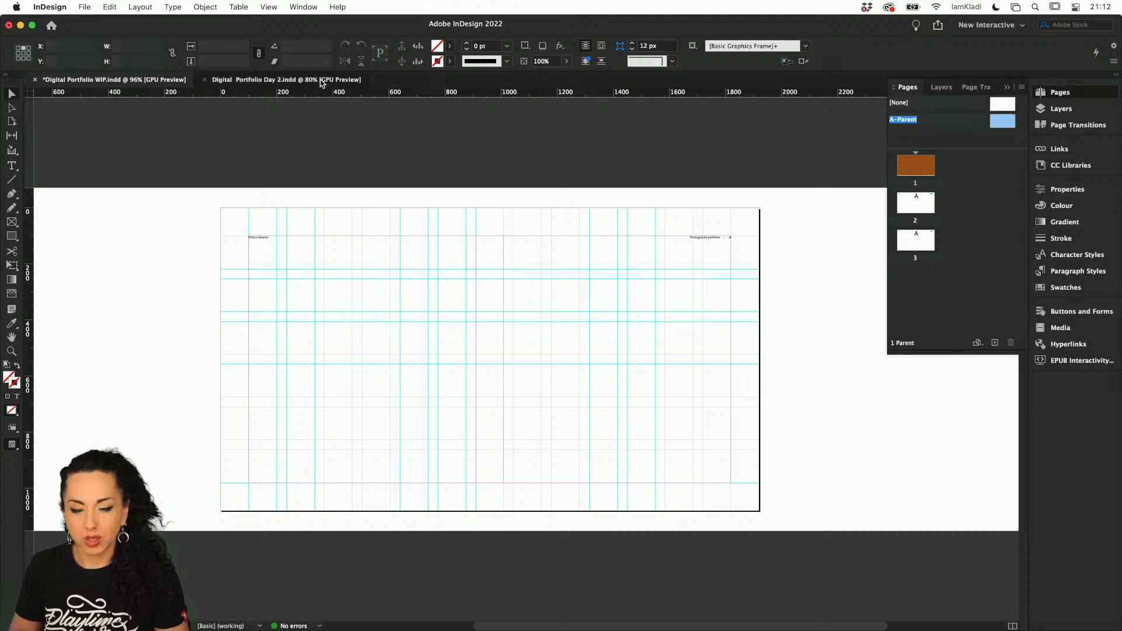
scroll(779, 233, up, 3)
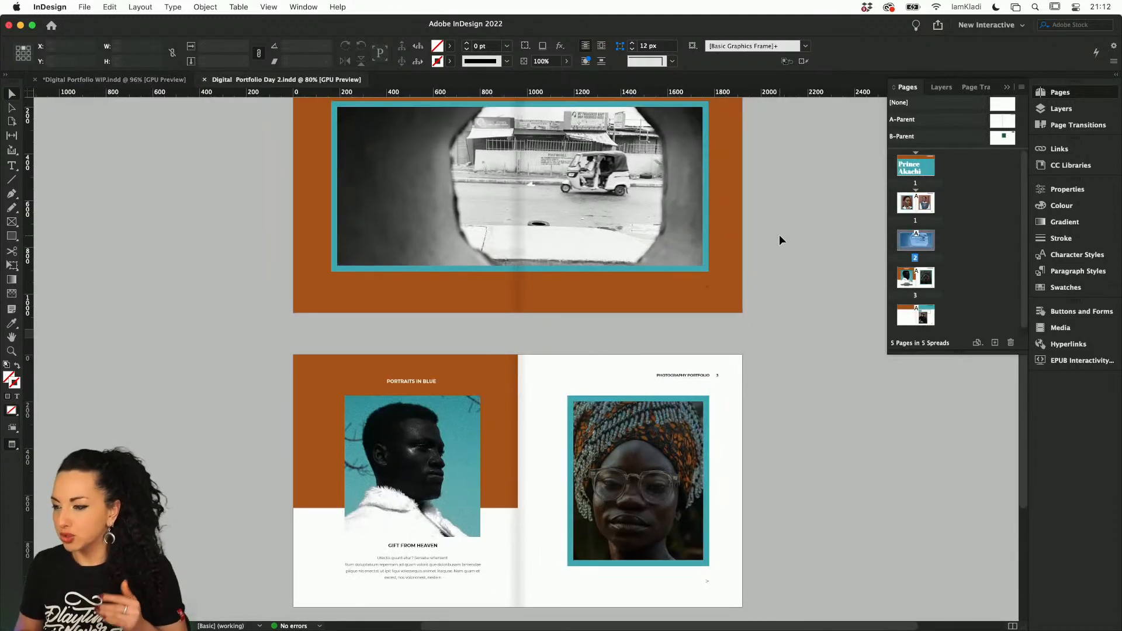
scroll(780, 236, up, 8)
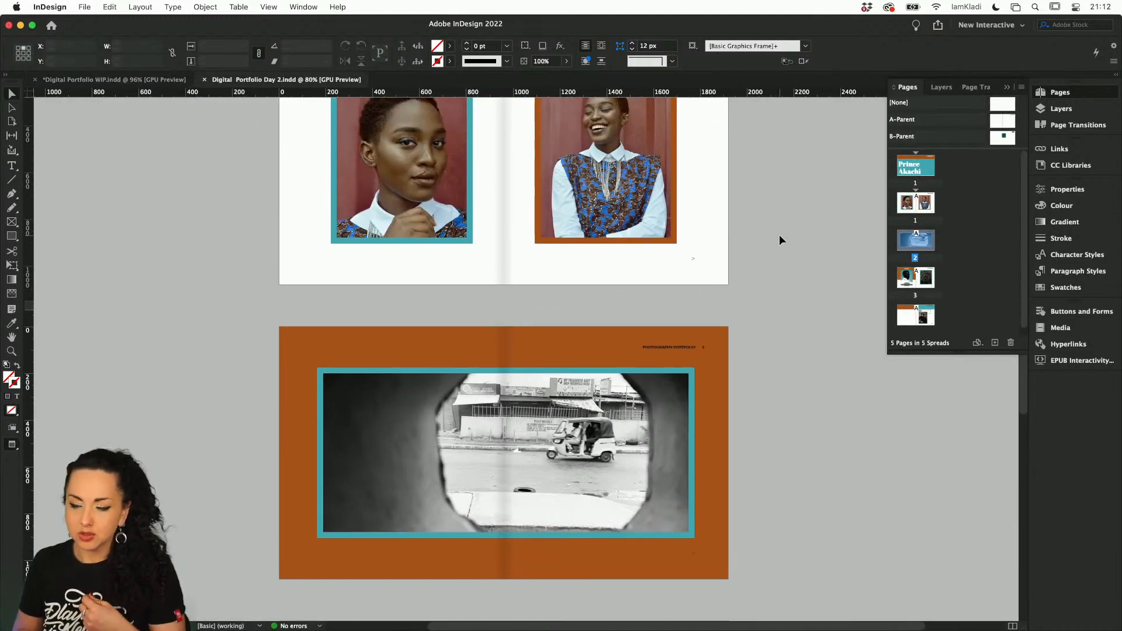
scroll(779, 237, up, 4)
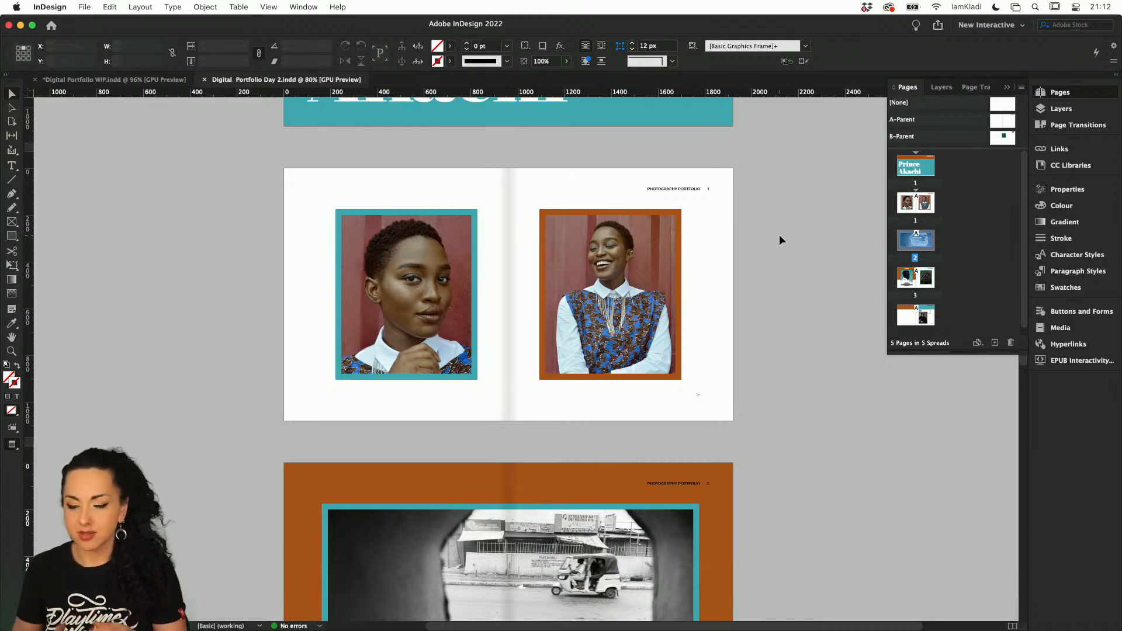
scroll(779, 239, up, 8)
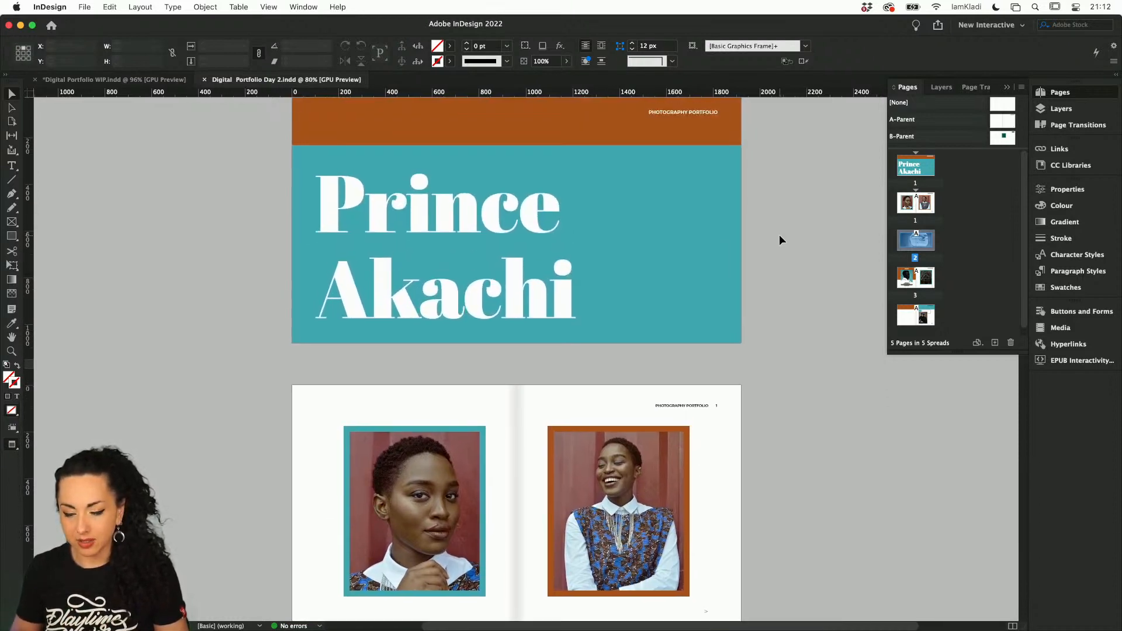
scroll(779, 240, up, 2)
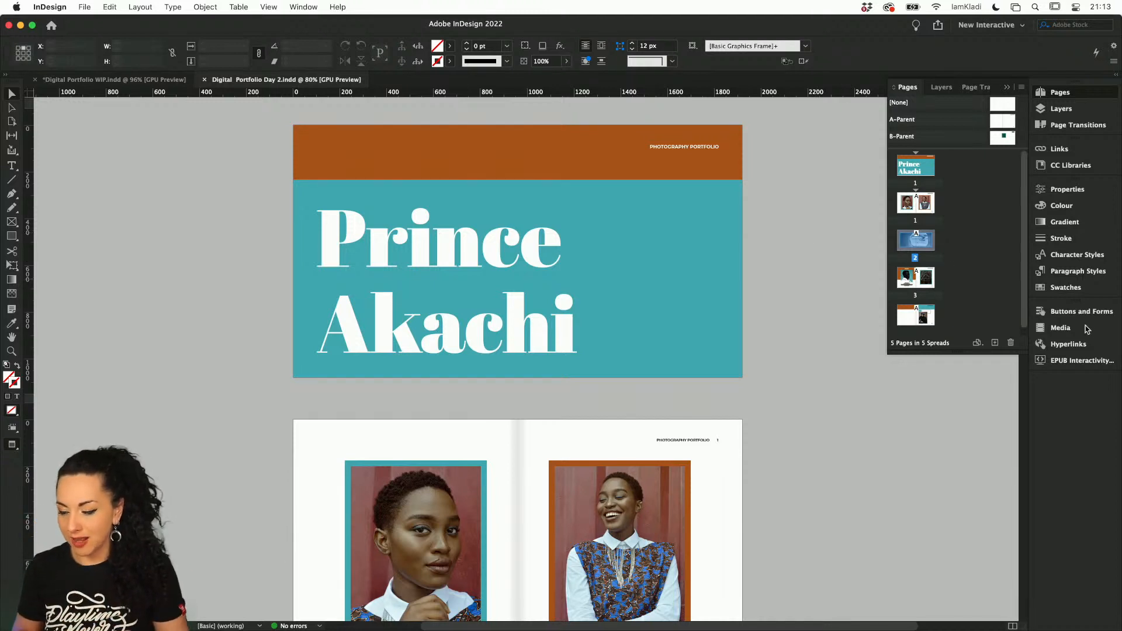
Play the EPUB interactivity preview of the finished portfolio and page from the cover through to page 4
click(1067, 361)
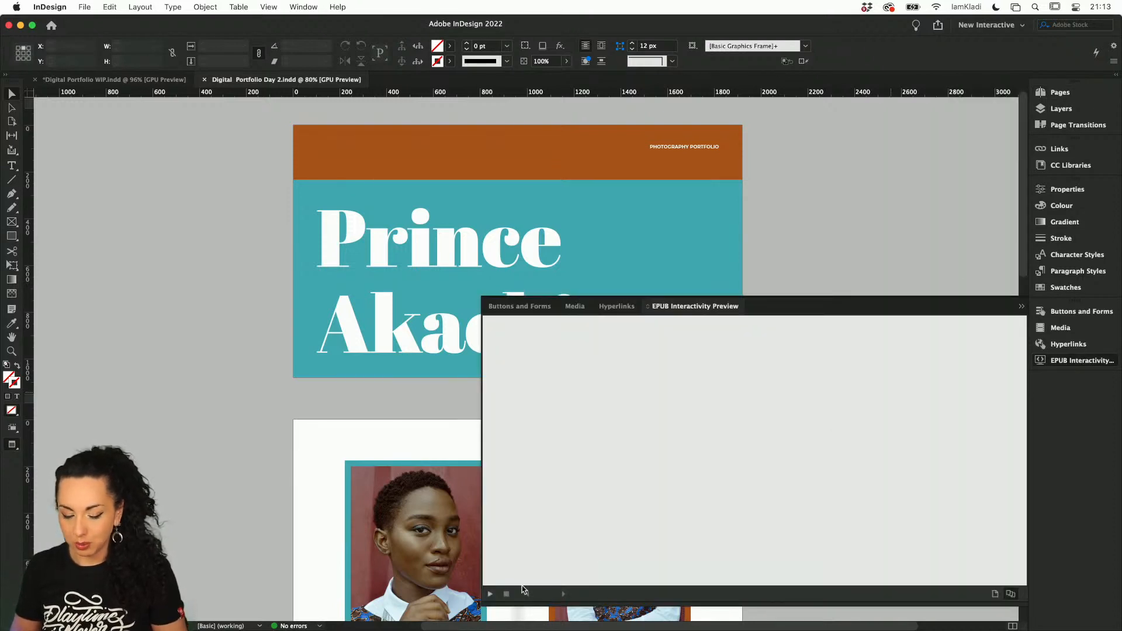
click(490, 595)
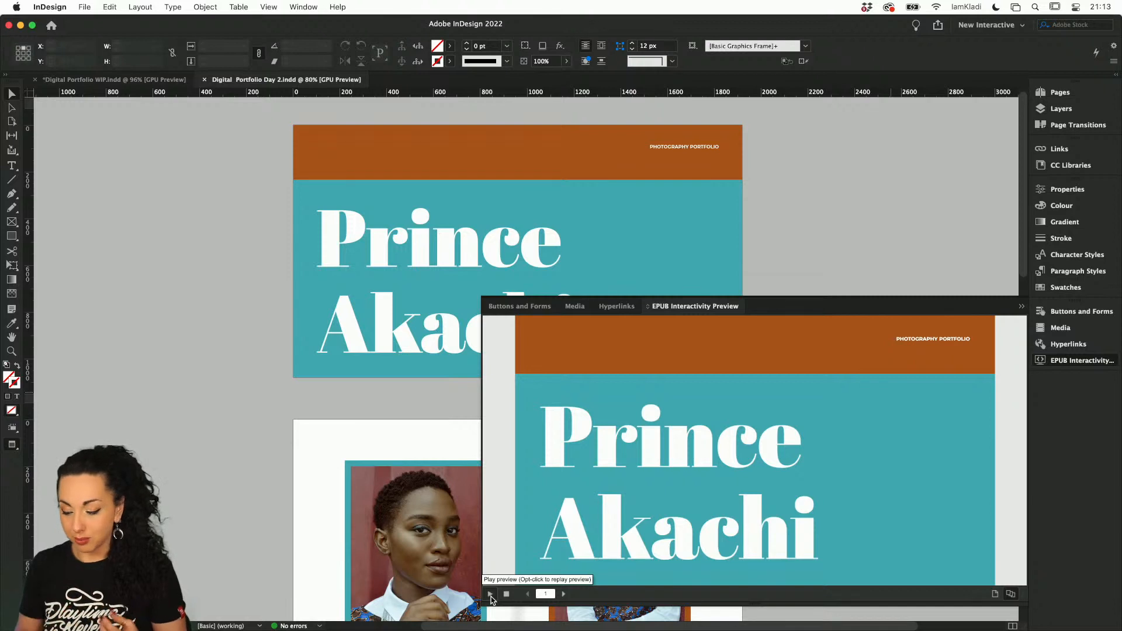
click(564, 595)
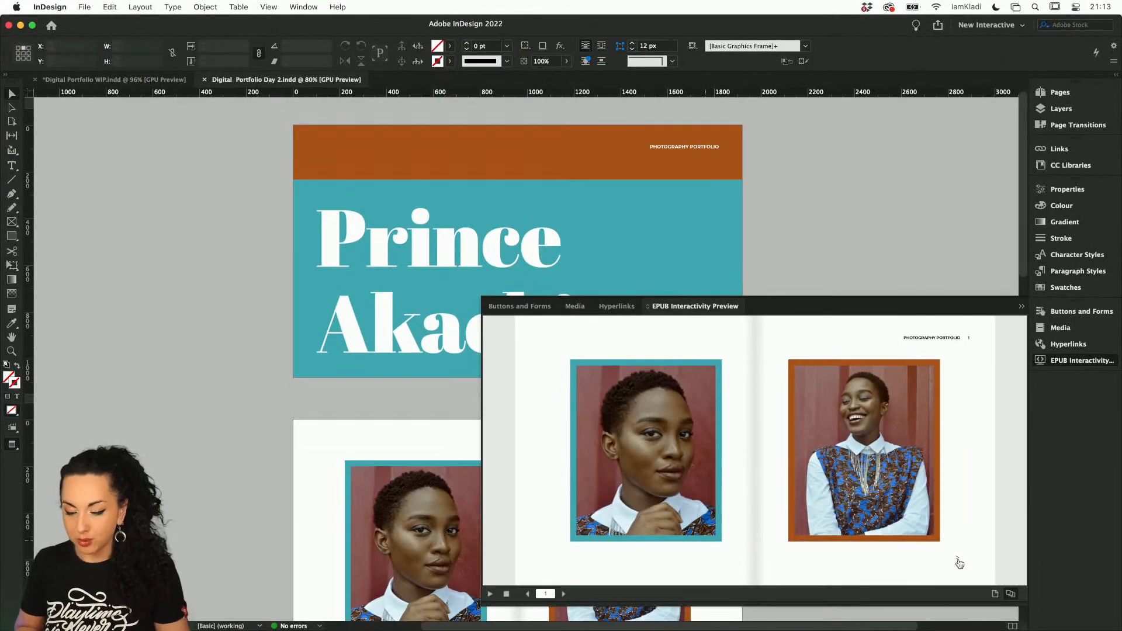
click(958, 562)
click(959, 563)
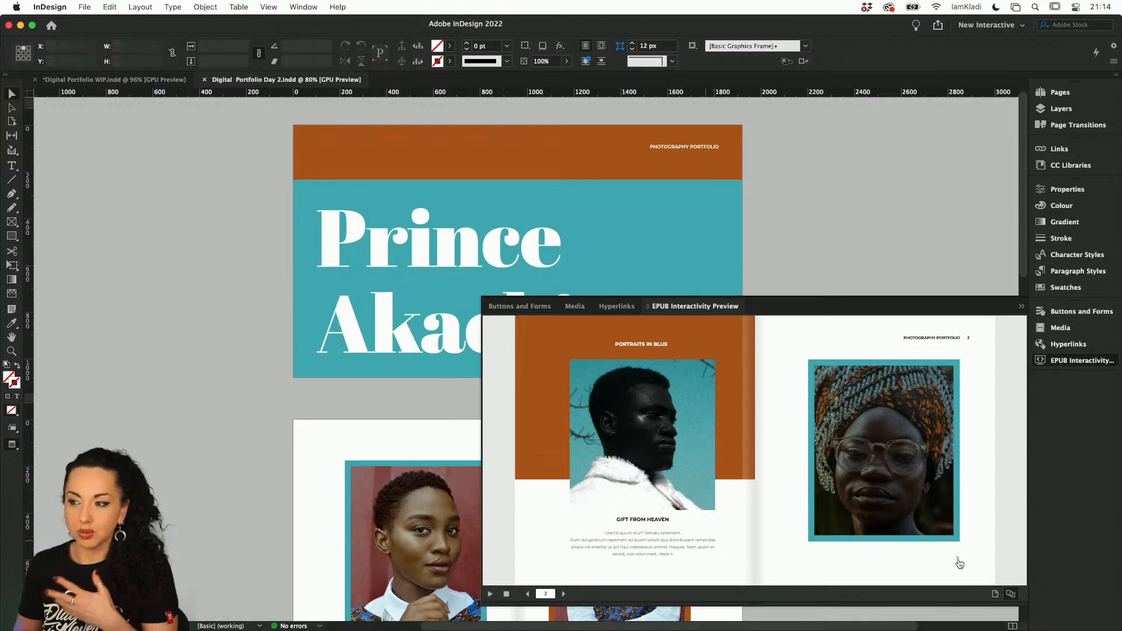
click(959, 562)
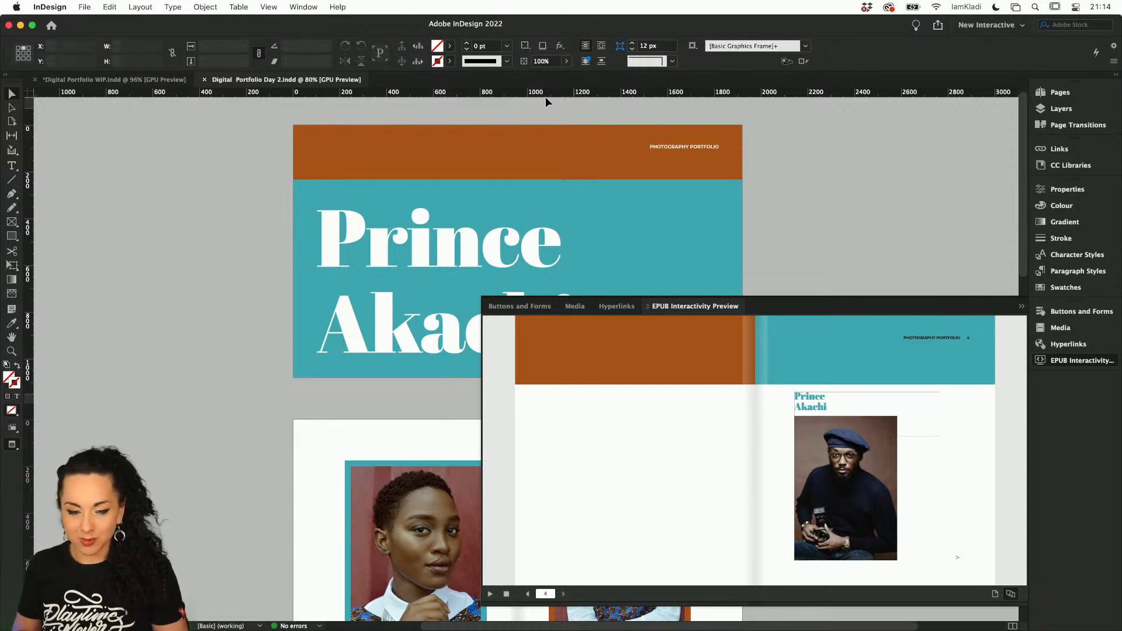
Return to Digital Portfolio WIP, close the interactivity preview and select the "Photography portfolio" text frame on A-Parent
click(146, 80)
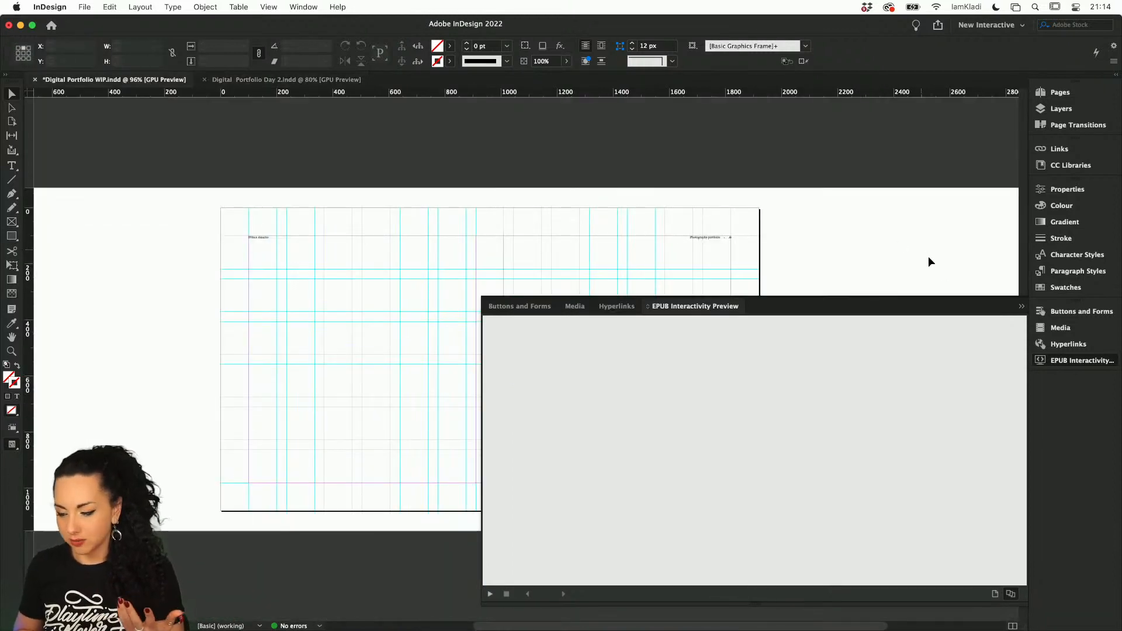
click(1020, 309)
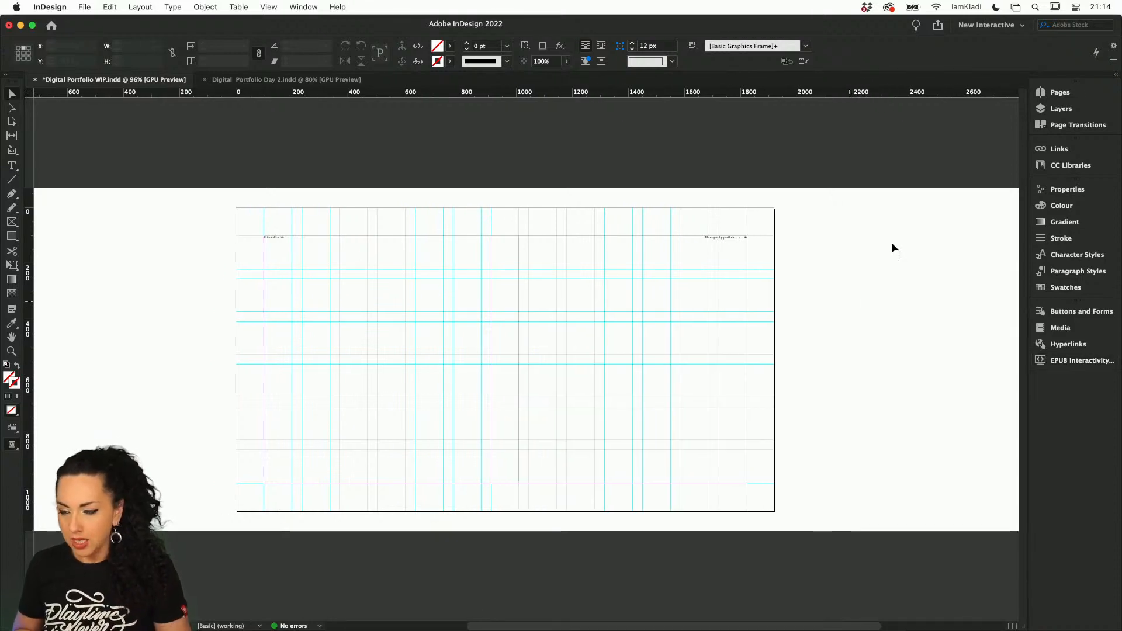
click(1049, 95)
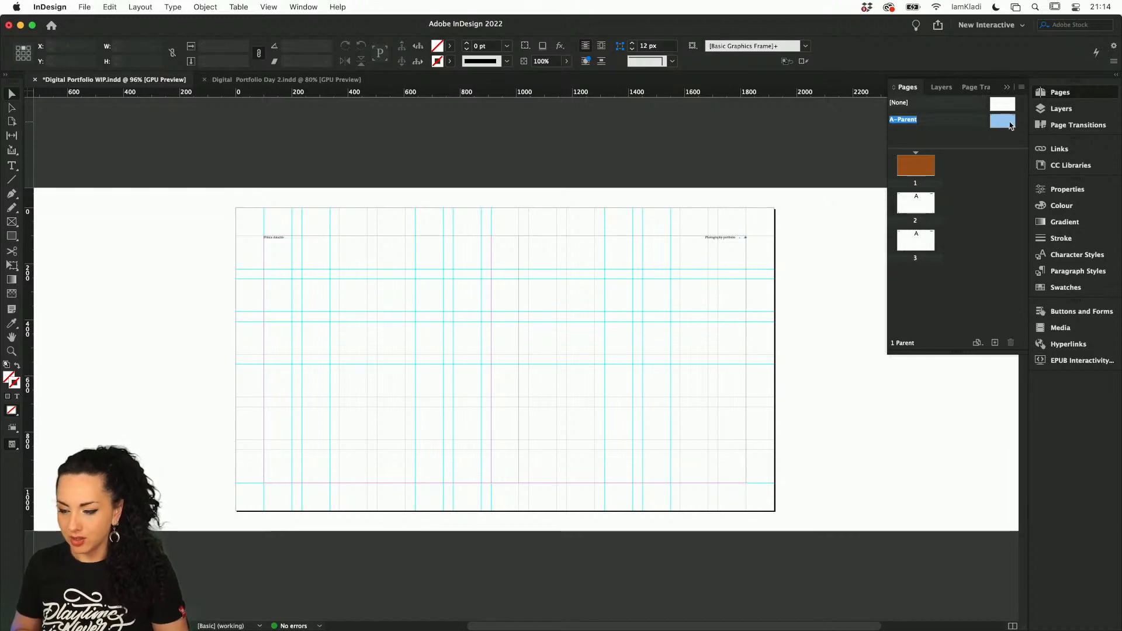
scroll(718, 244, up, 5)
scroll(716, 243, up, 1)
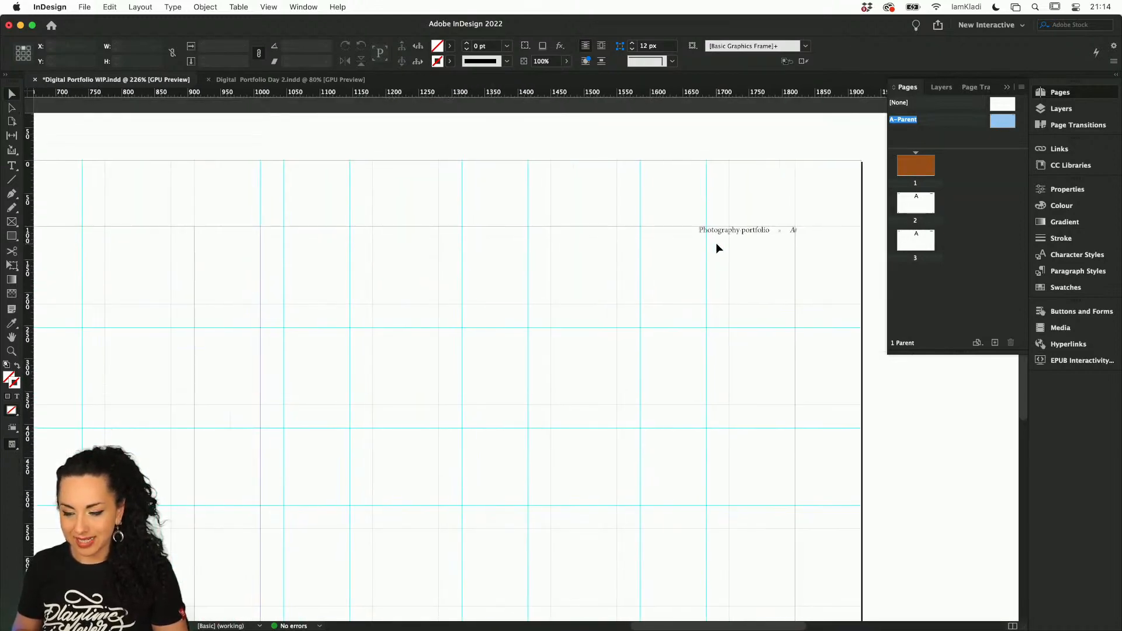
click(729, 234)
click(762, 223)
click(762, 228)
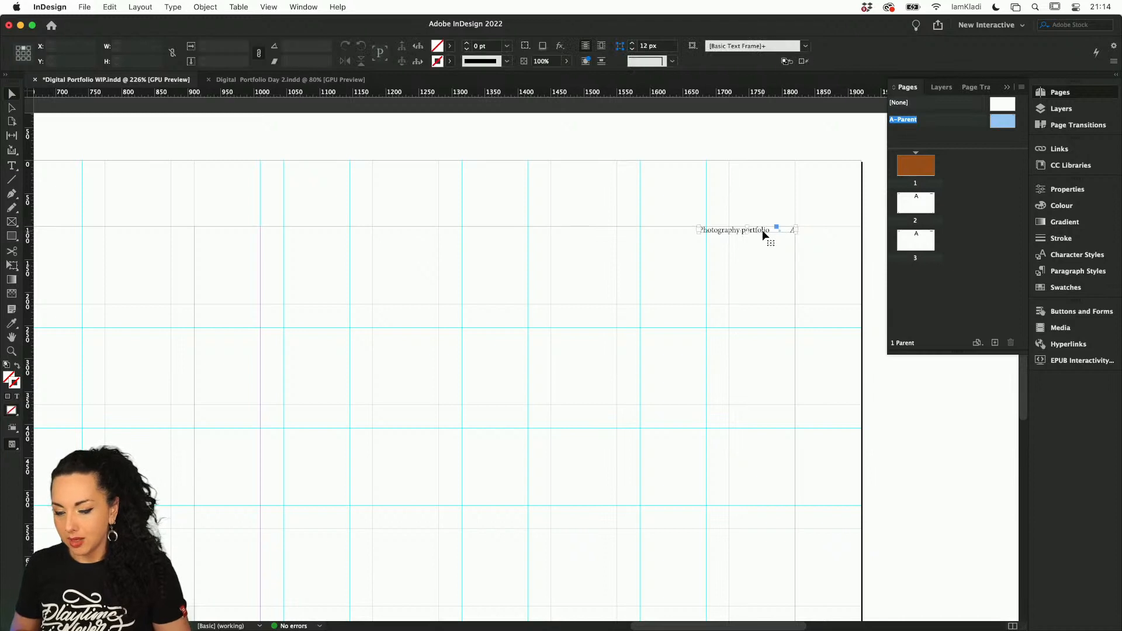
Rename Layer 1, which holds the parent page's text frames, as "Parent"
click(1055, 110)
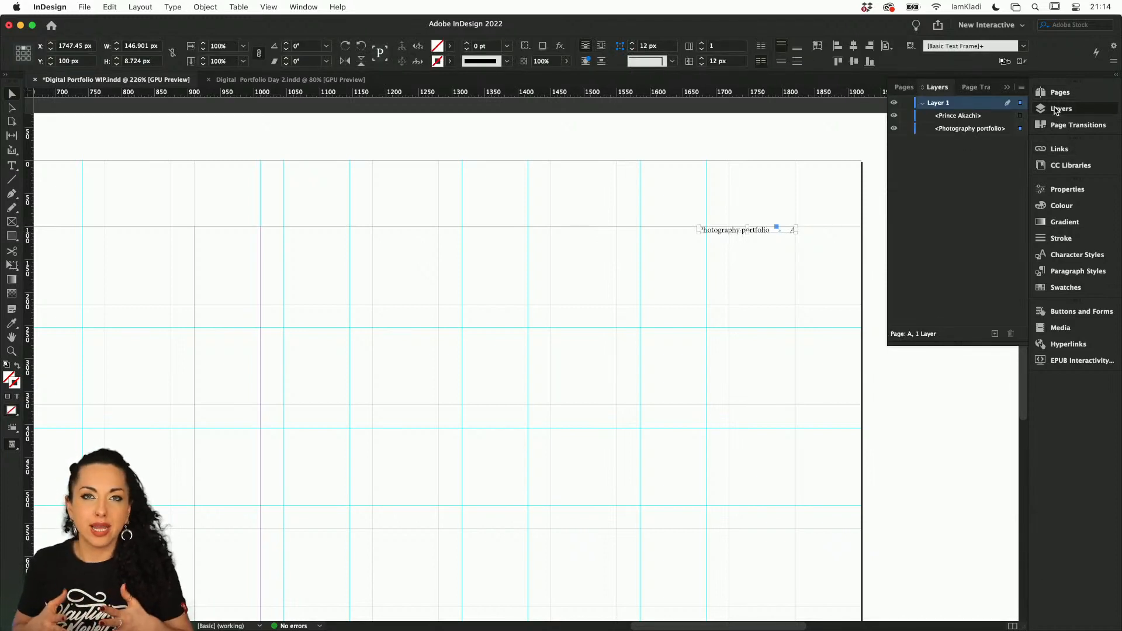
click(1056, 109)
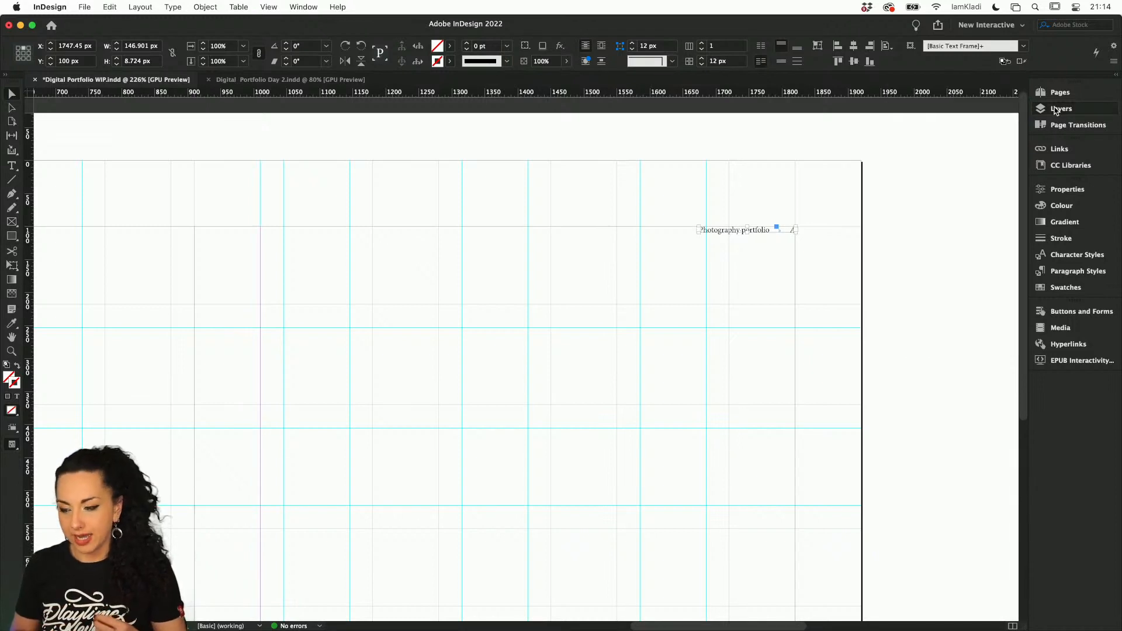
click(1055, 109)
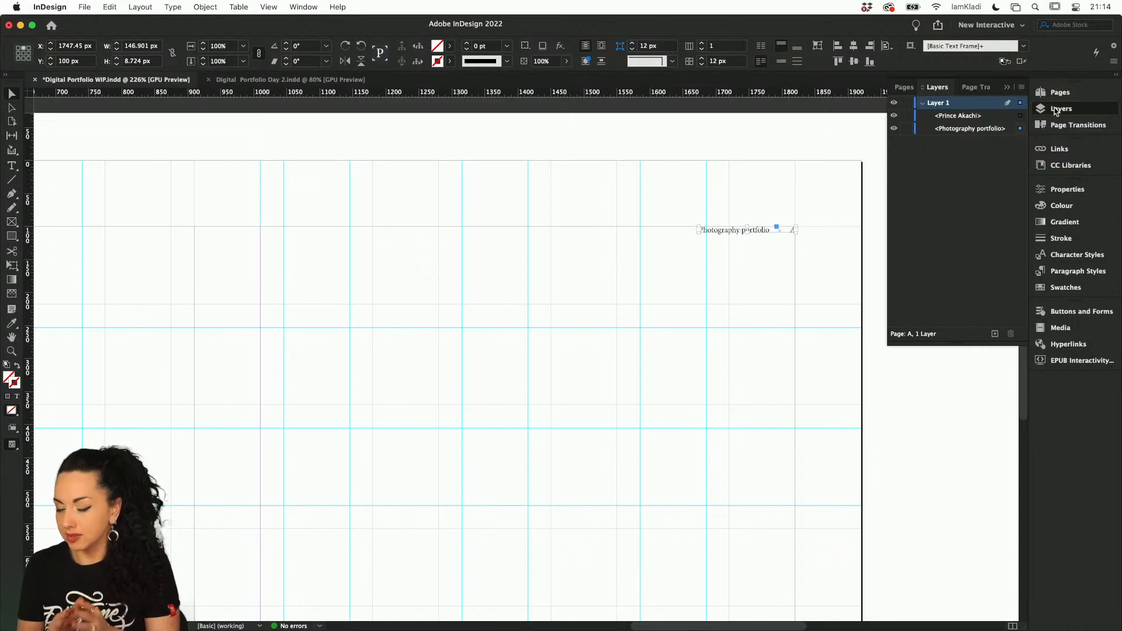
double_click(937, 104)
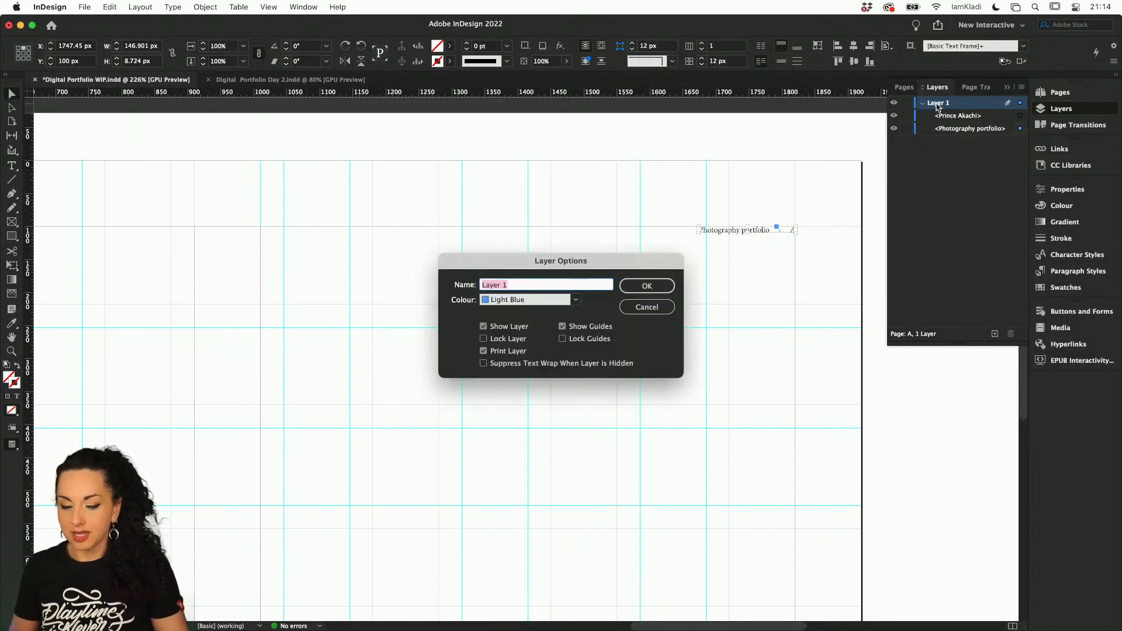
text(Parent)
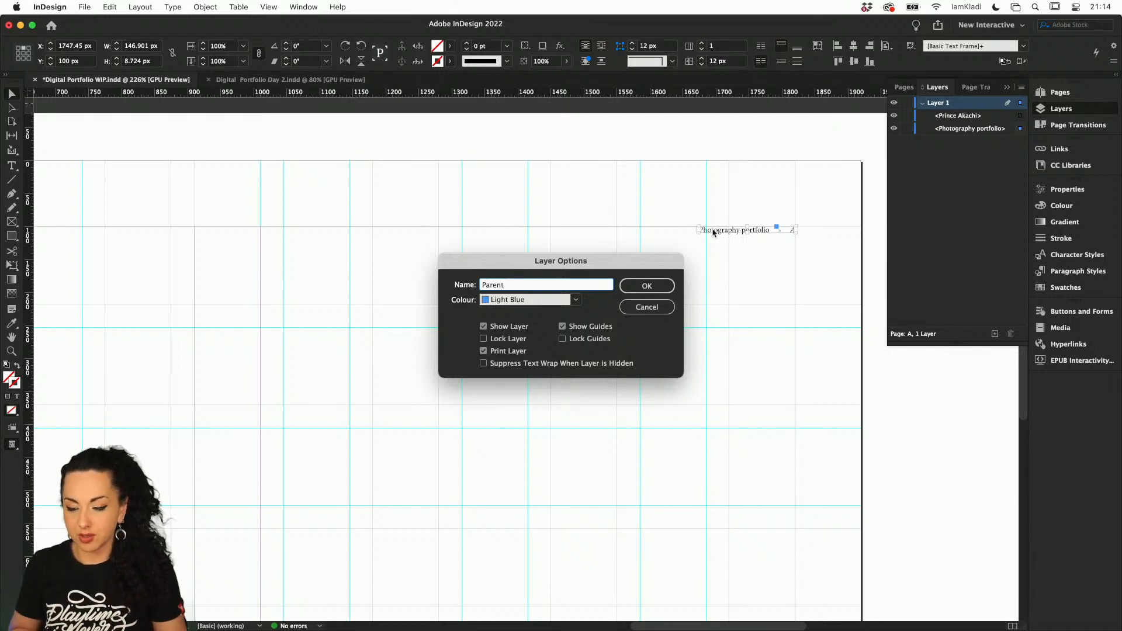
click(671, 285)
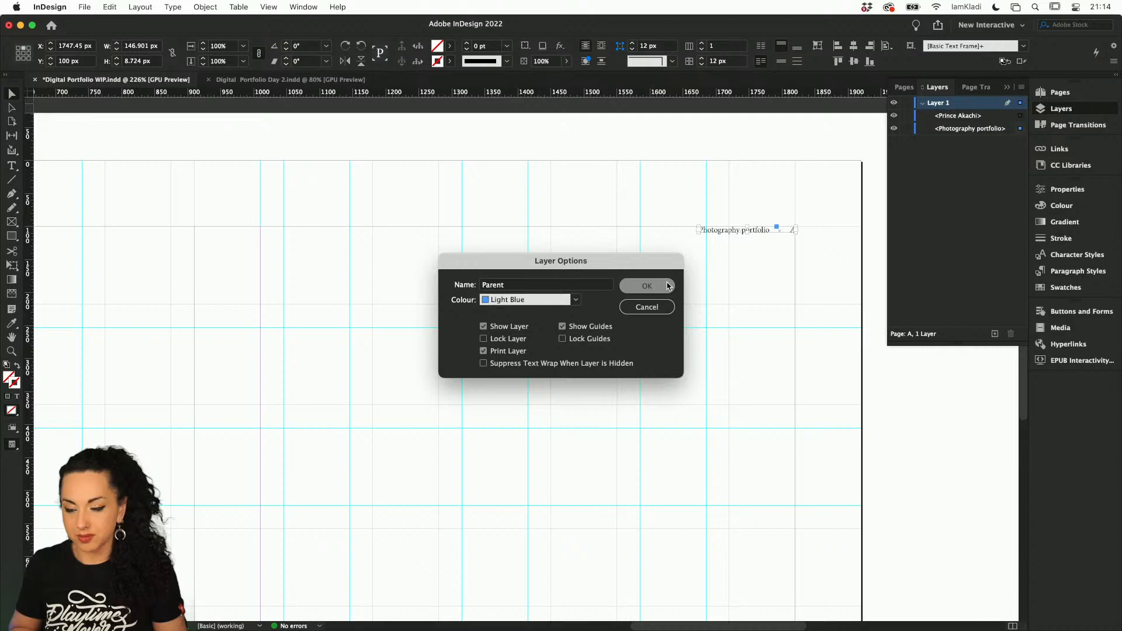
Add a new layer above the Parent layer and name it "Text"
click(994, 333)
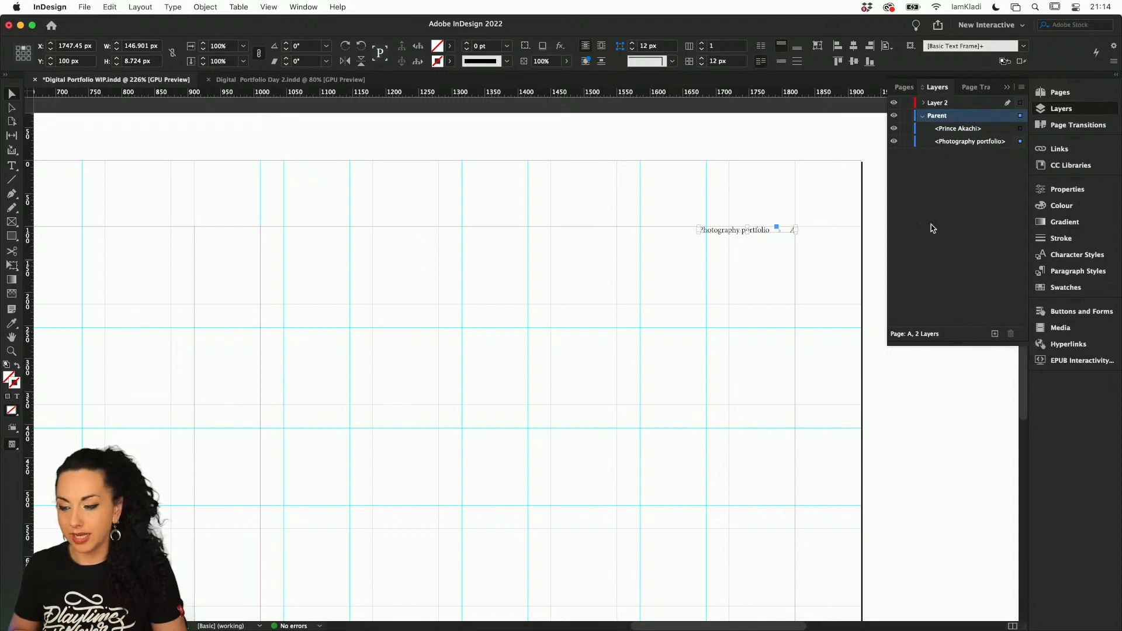
double_click(930, 105)
text(Text)
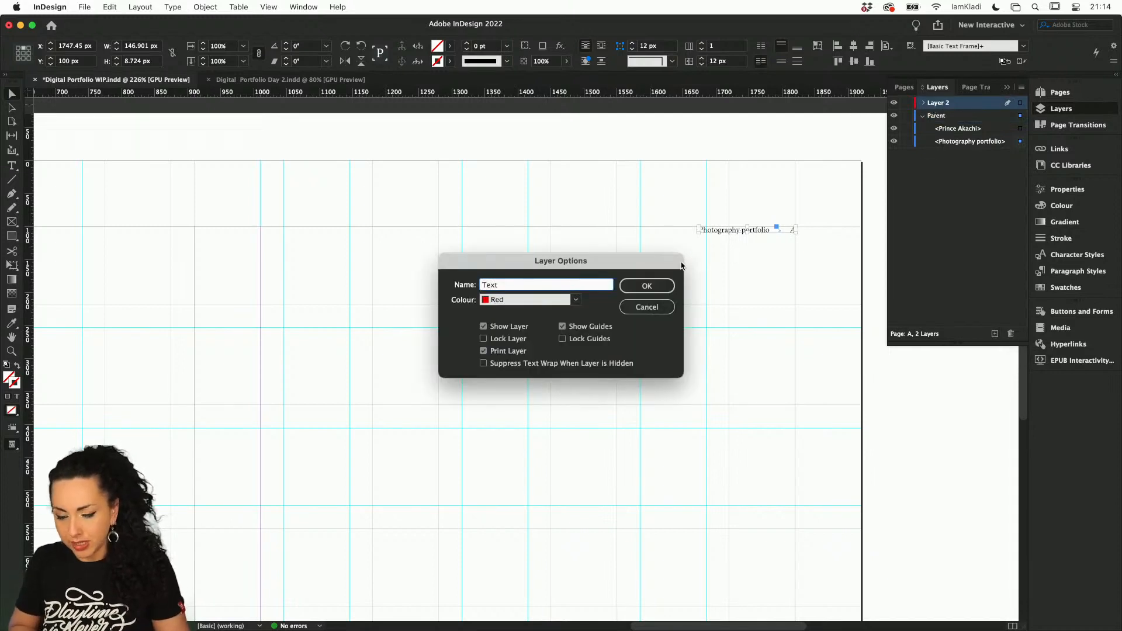
click(658, 291)
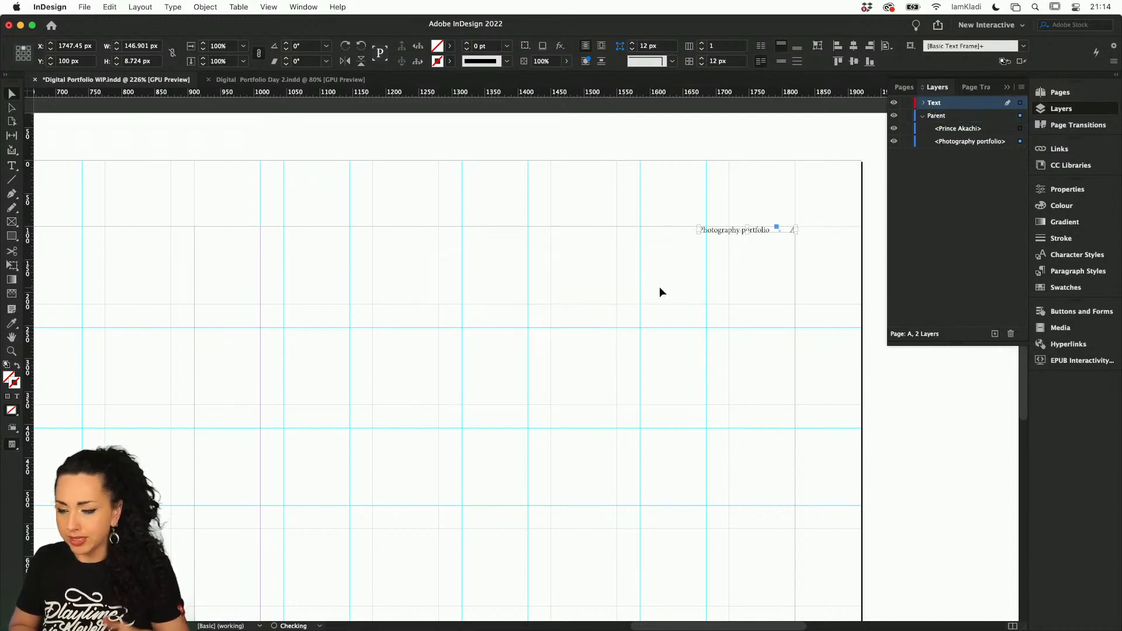
Add another layer above the Text layer and name it "Background"
click(995, 334)
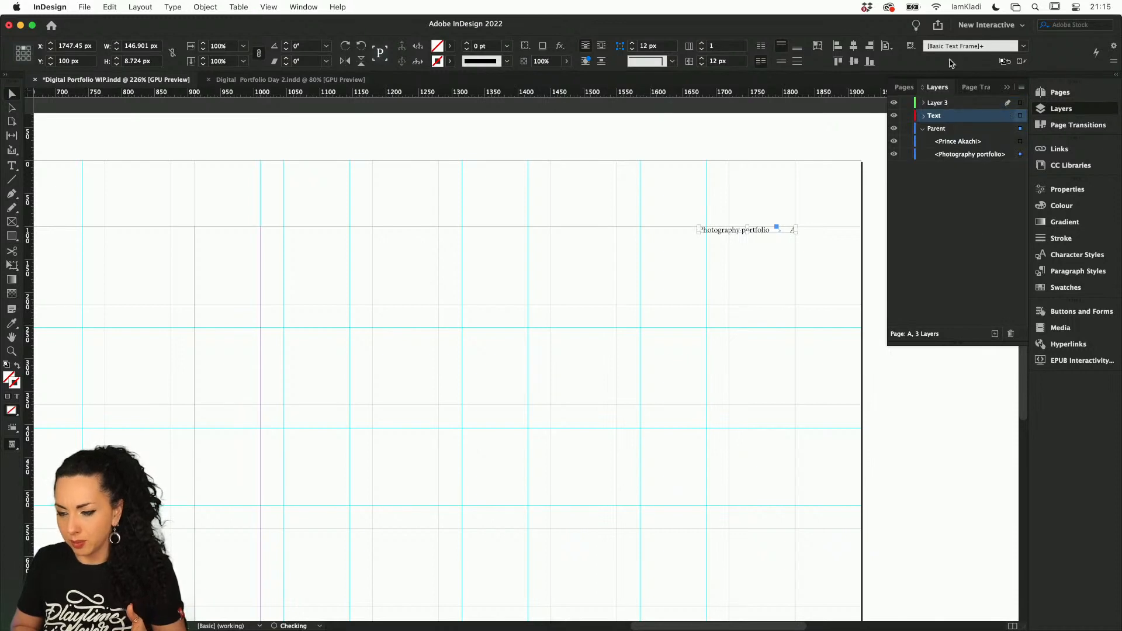
double_click(942, 104)
text(Background)
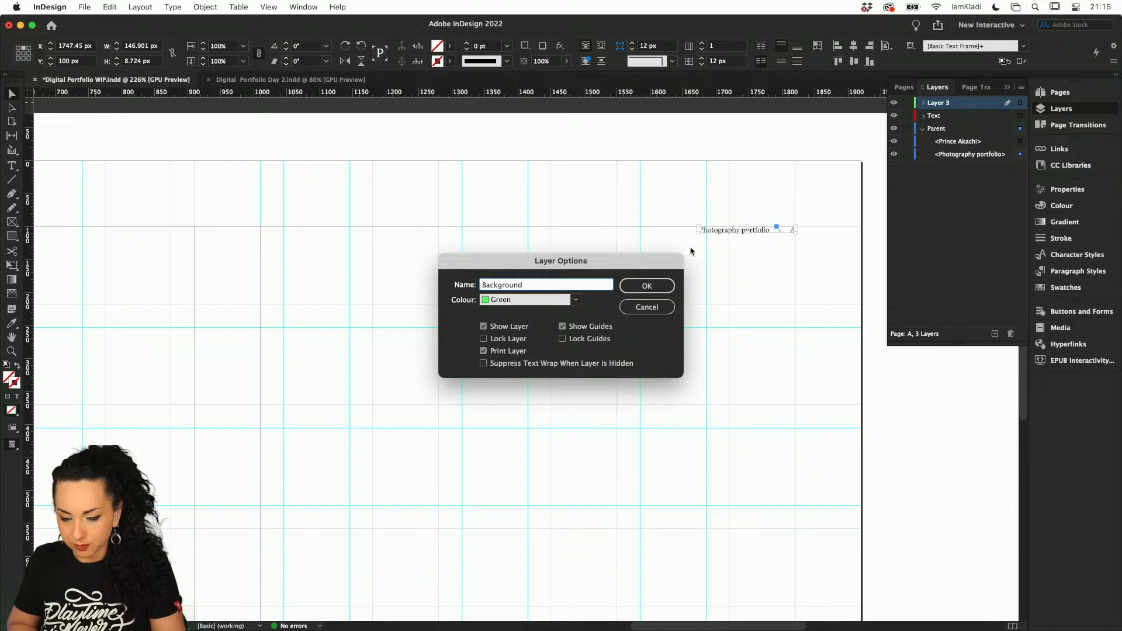
click(658, 287)
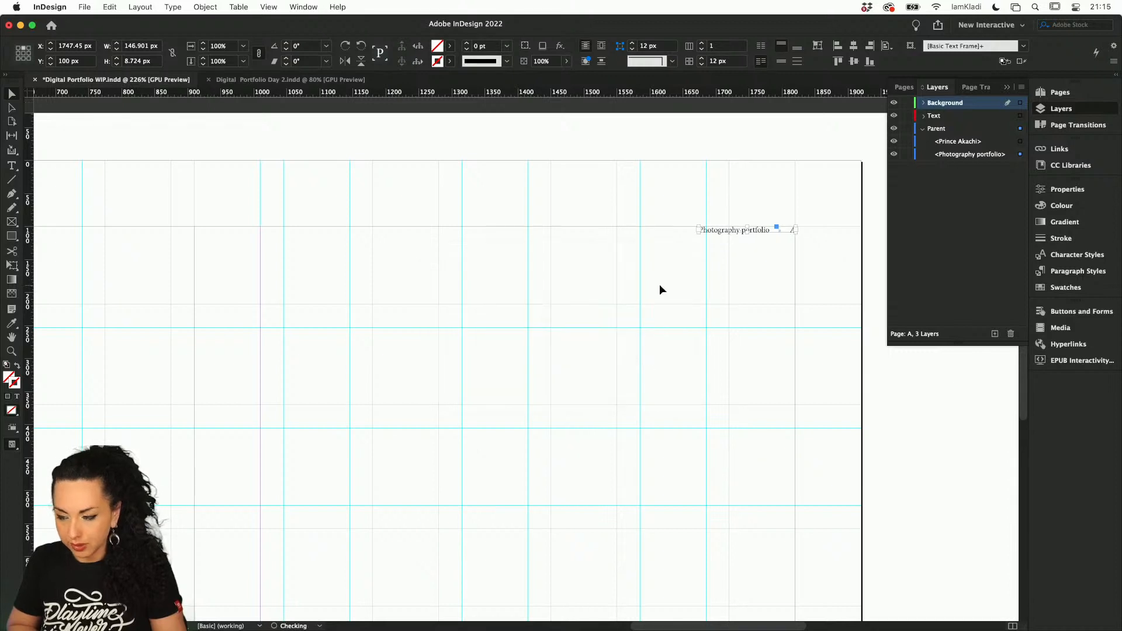
Add two more layers above Background and name the lower of the two "Photo"
double_click(995, 334)
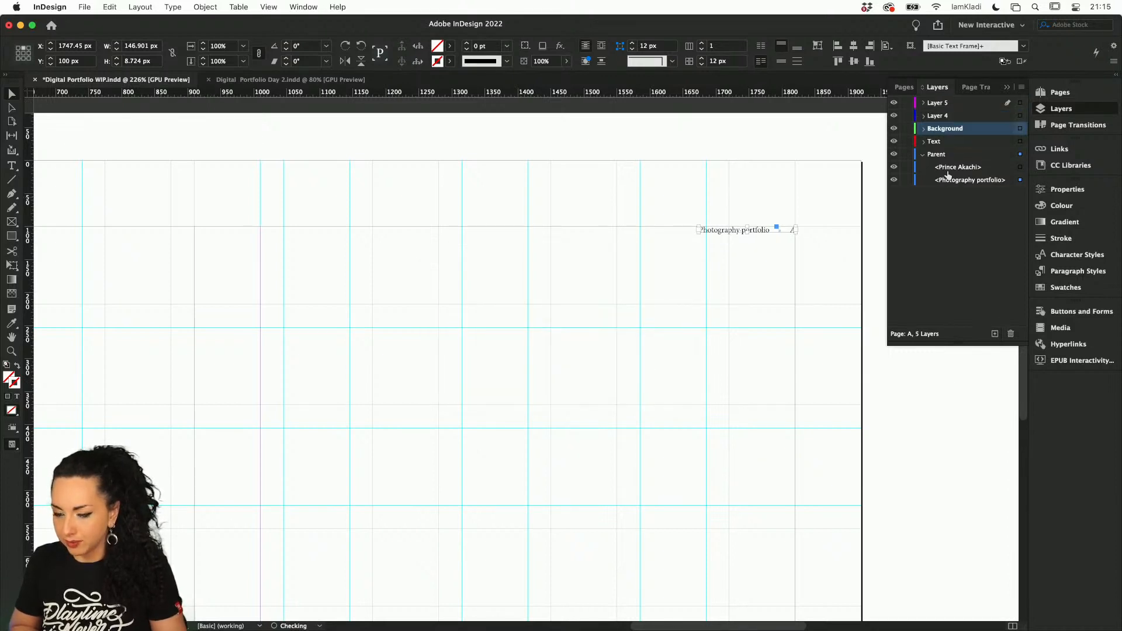
click(947, 116)
double_click(947, 116)
key(BackSpace)
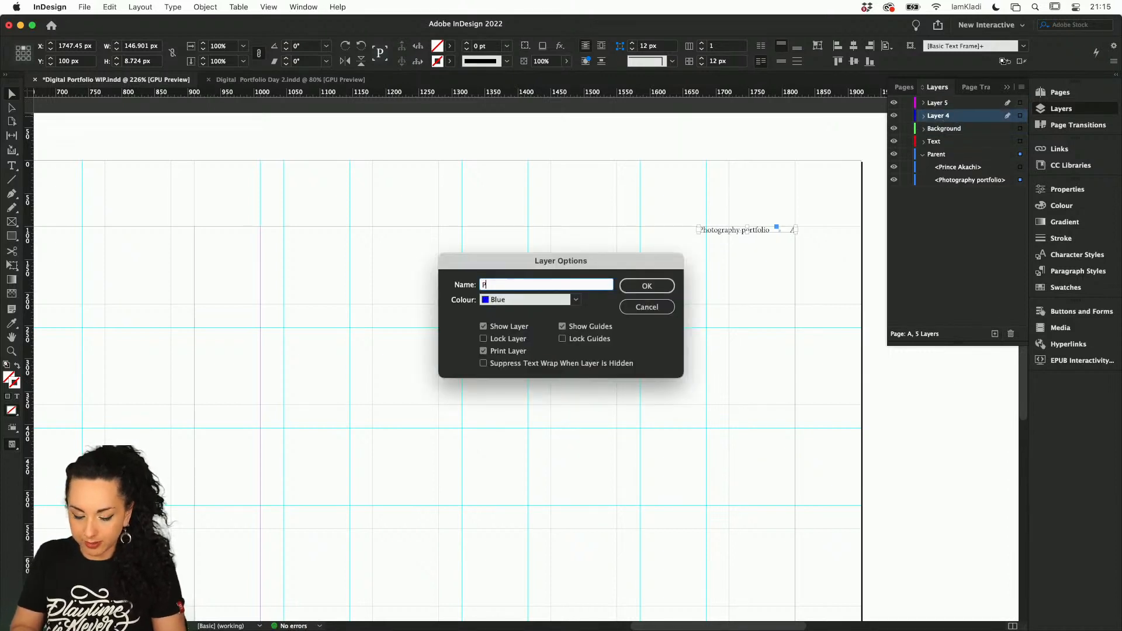
text(Photo)
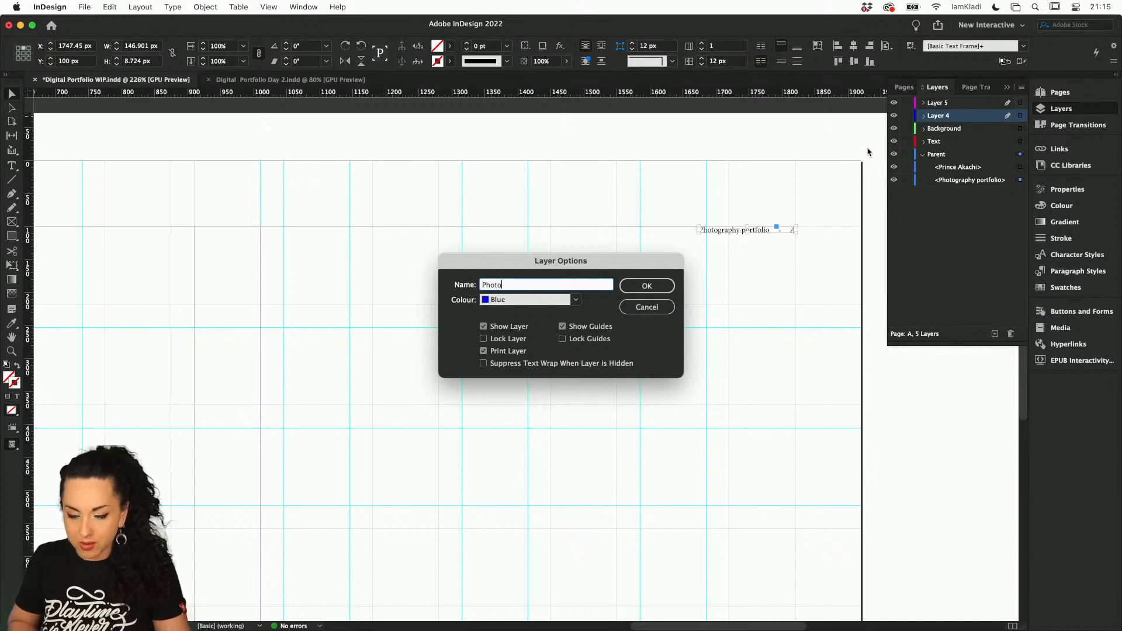
key(Return)
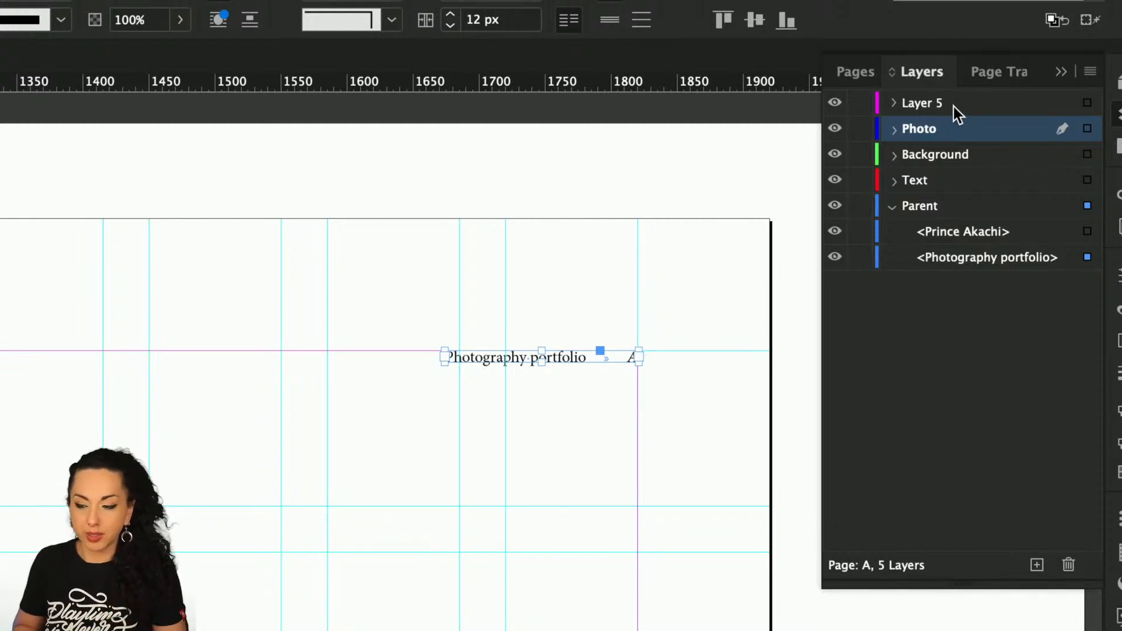
Delete the spare Layer 5 above the Photo layer and collapse the Parent layer's contents
click(953, 106)
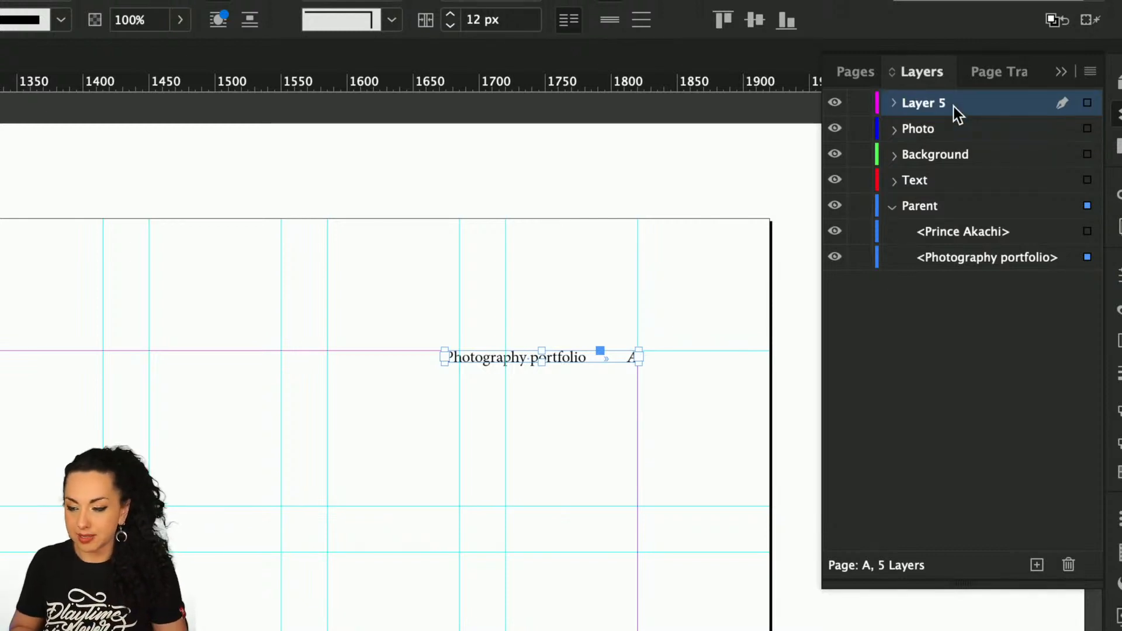
click(1068, 565)
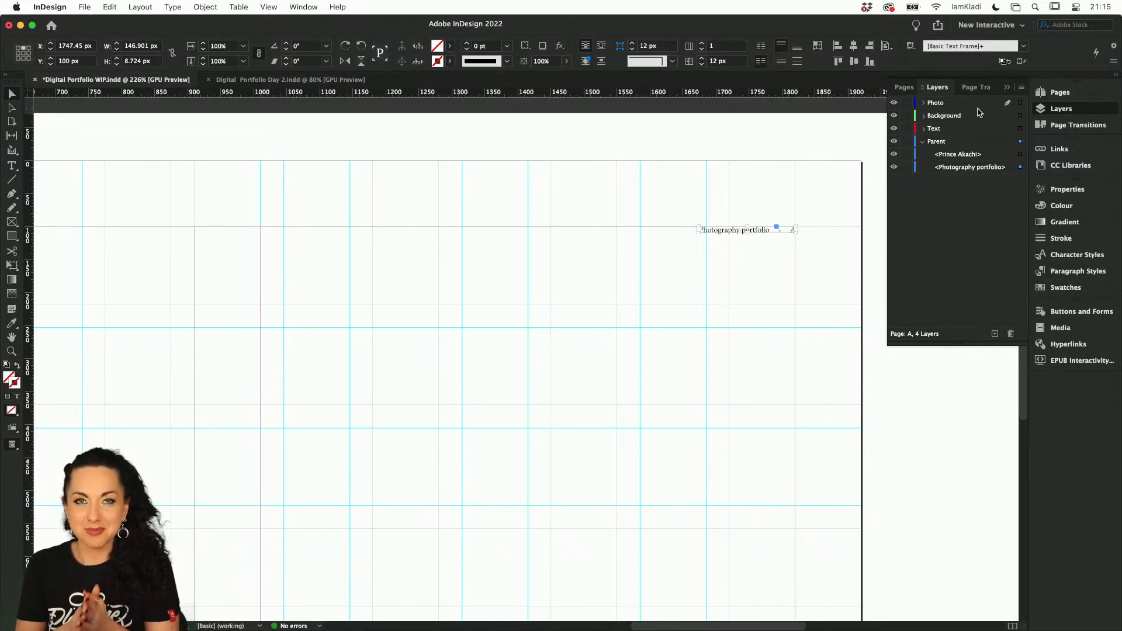
click(923, 142)
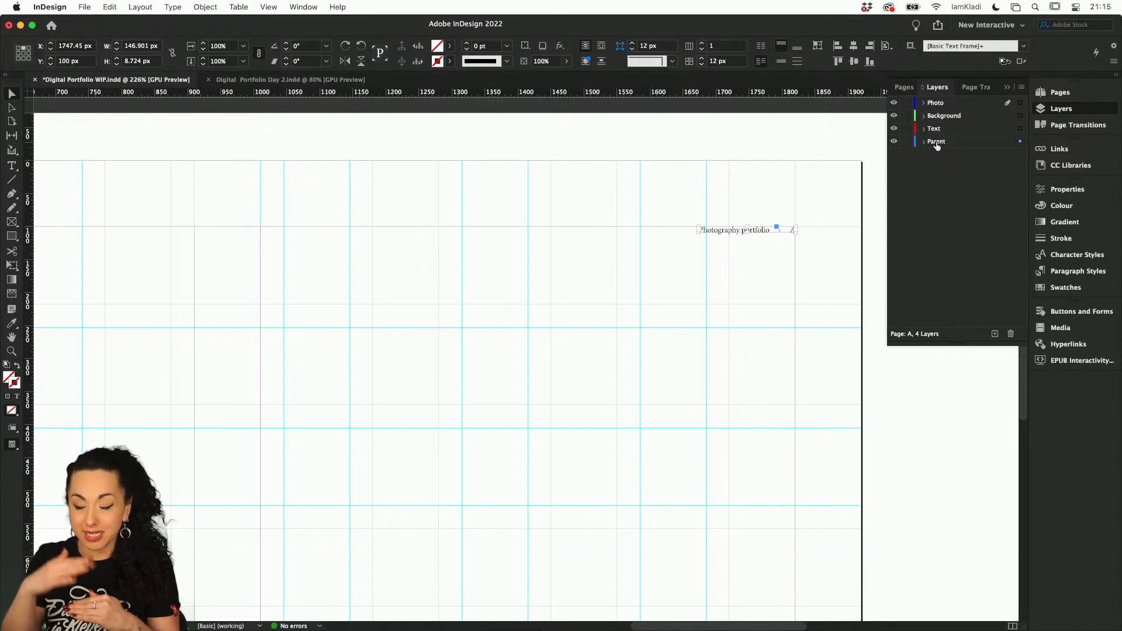
Reorder the layers from top to bottom as Parent, Text, Photo and Background
double_click(935, 142)
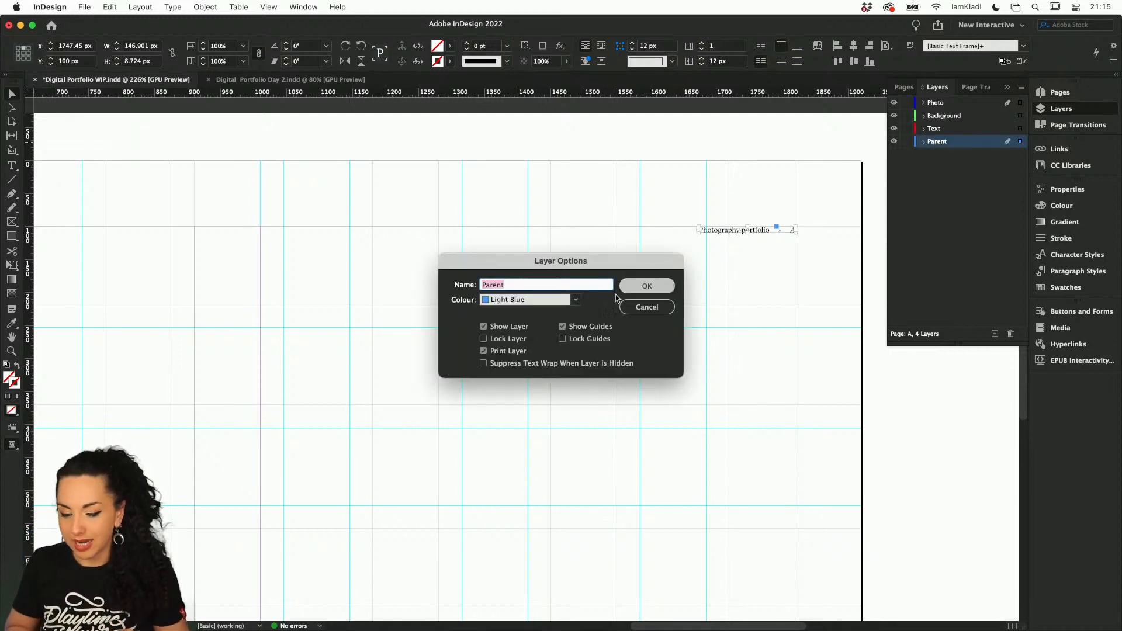
click(646, 308)
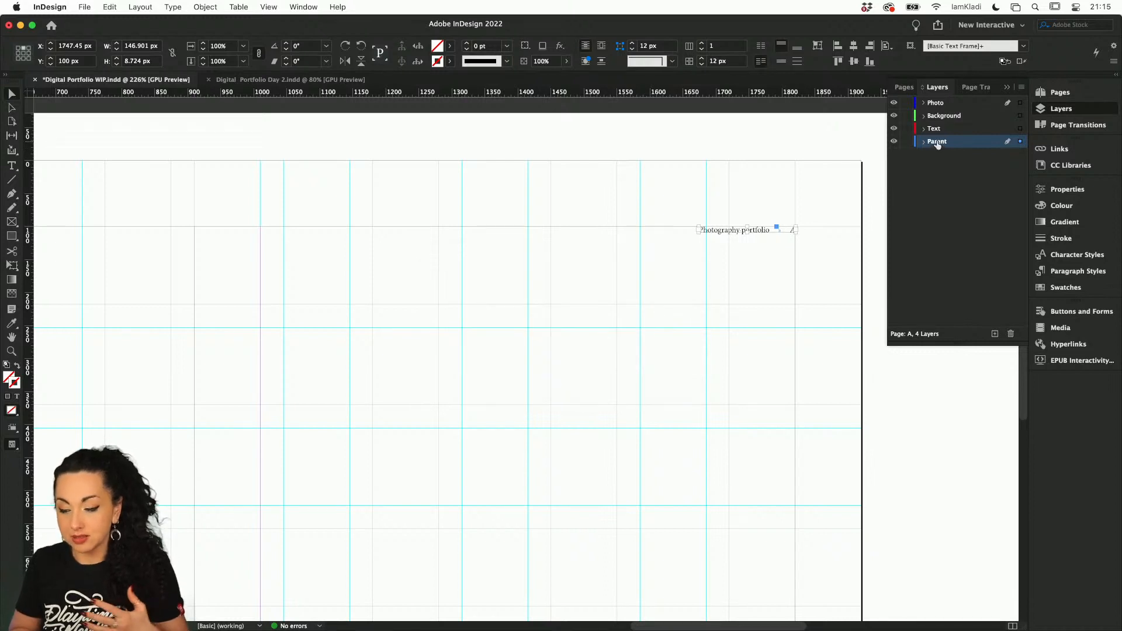
drag(929, 105, 930, 101)
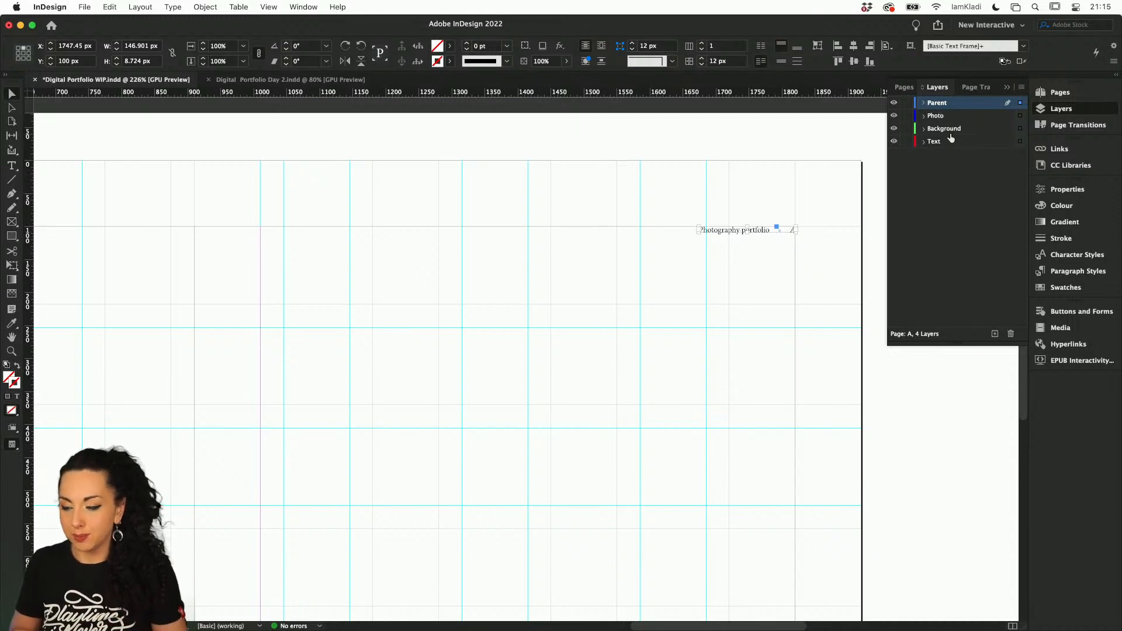
mouse_move(943, 131)
mouse_down()
mouse_move(944, 144)
mouse_move(935, 116)
mouse_up()
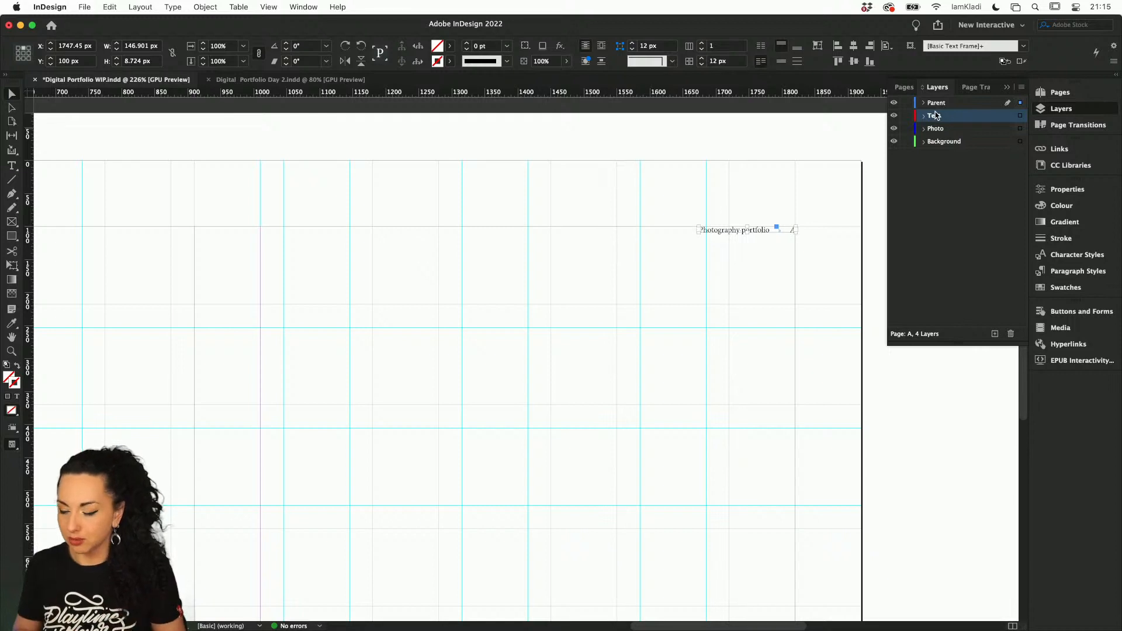
click(932, 194)
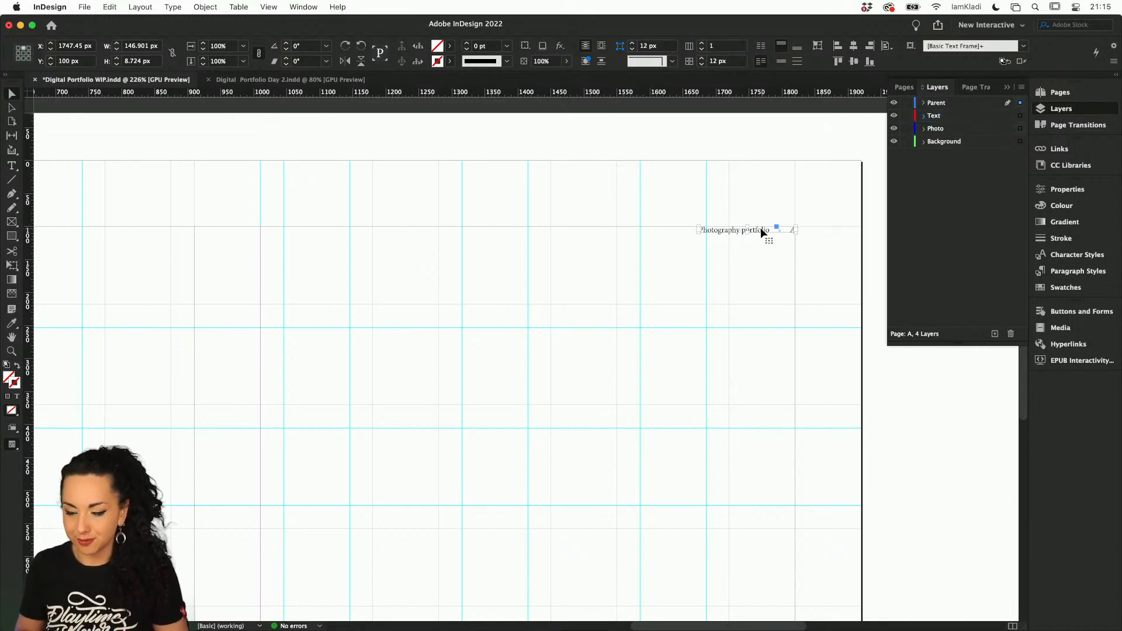
Enlarge the "Photography portfolio" text frame to about 265 × 65 px and set all its text in Montserrat Medium
drag(758, 227, 690, 216)
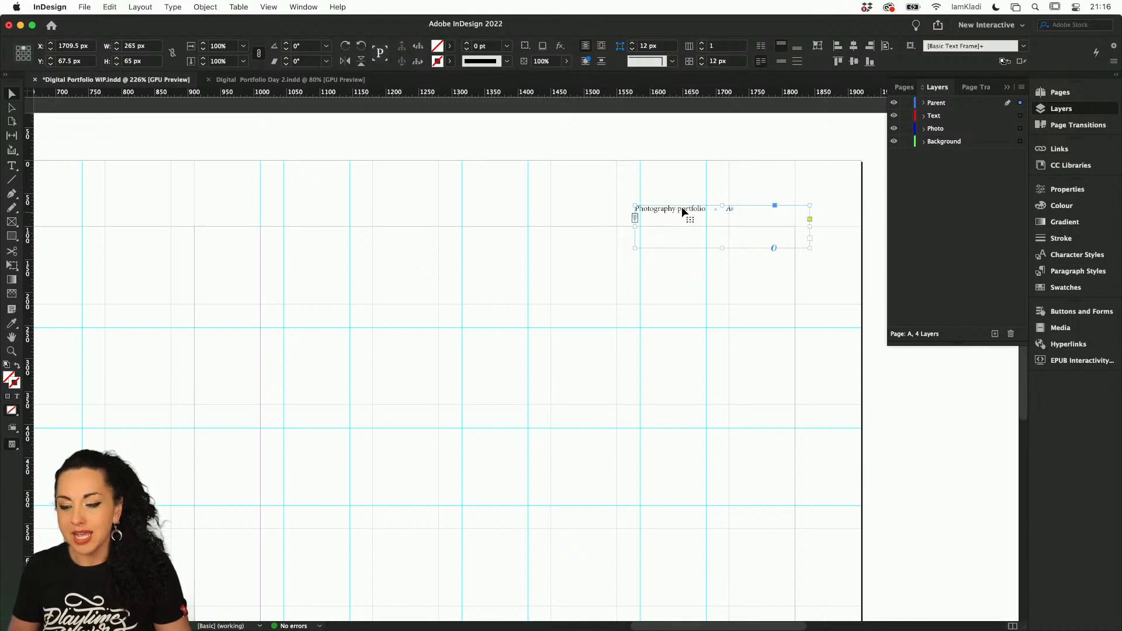
double_click(681, 208)
key(super+a)
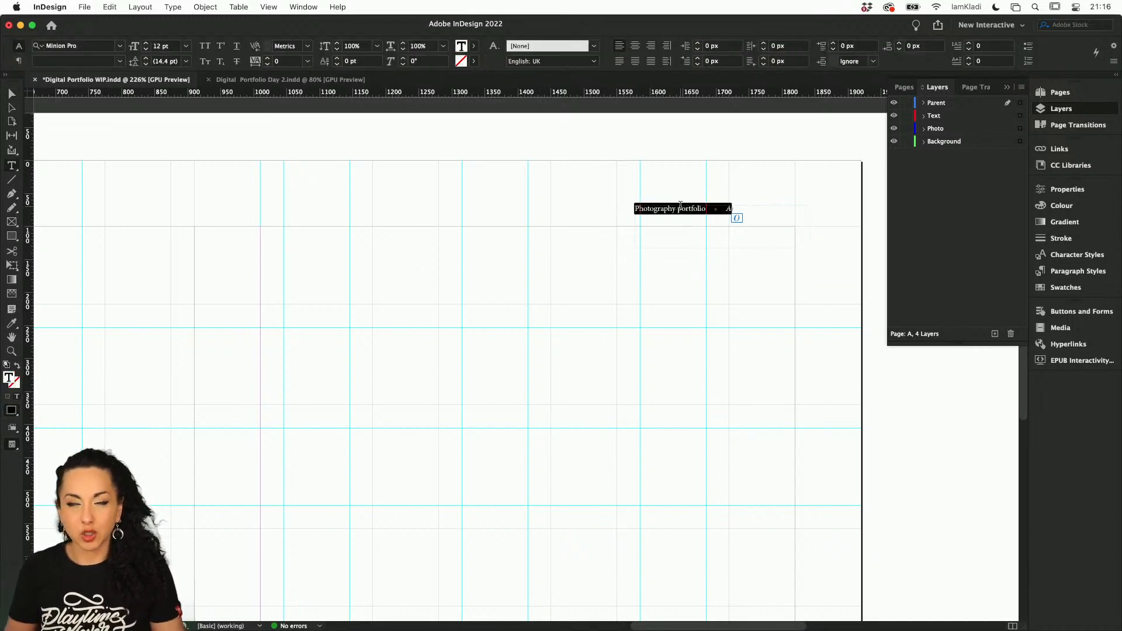
click(1067, 196)
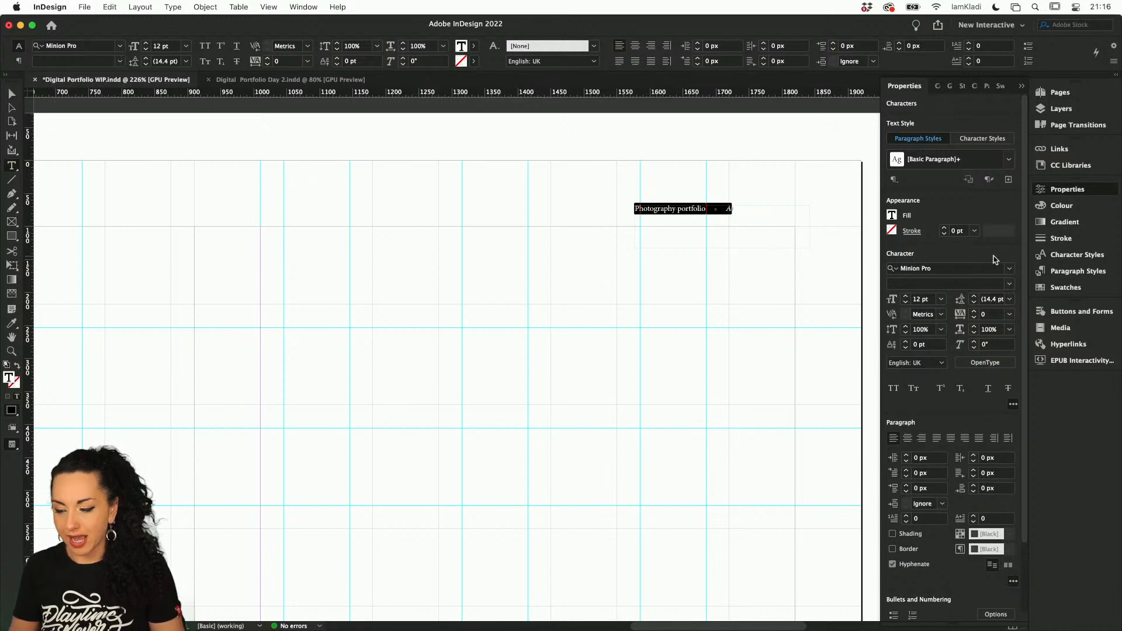
click(1000, 271)
key(BackSpace)
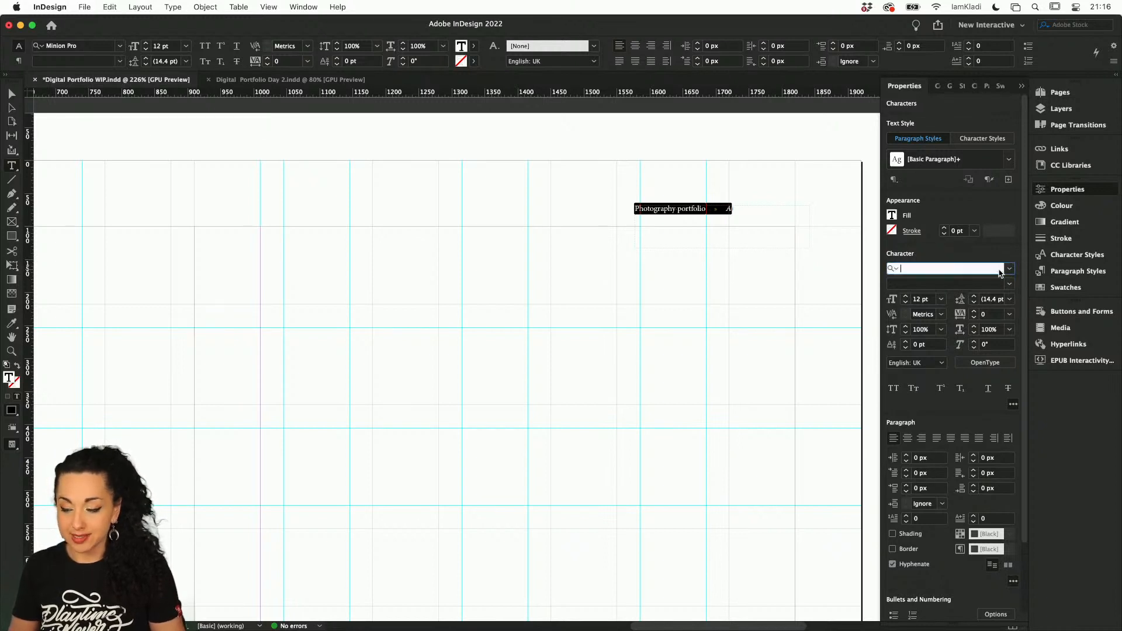
text(mon)
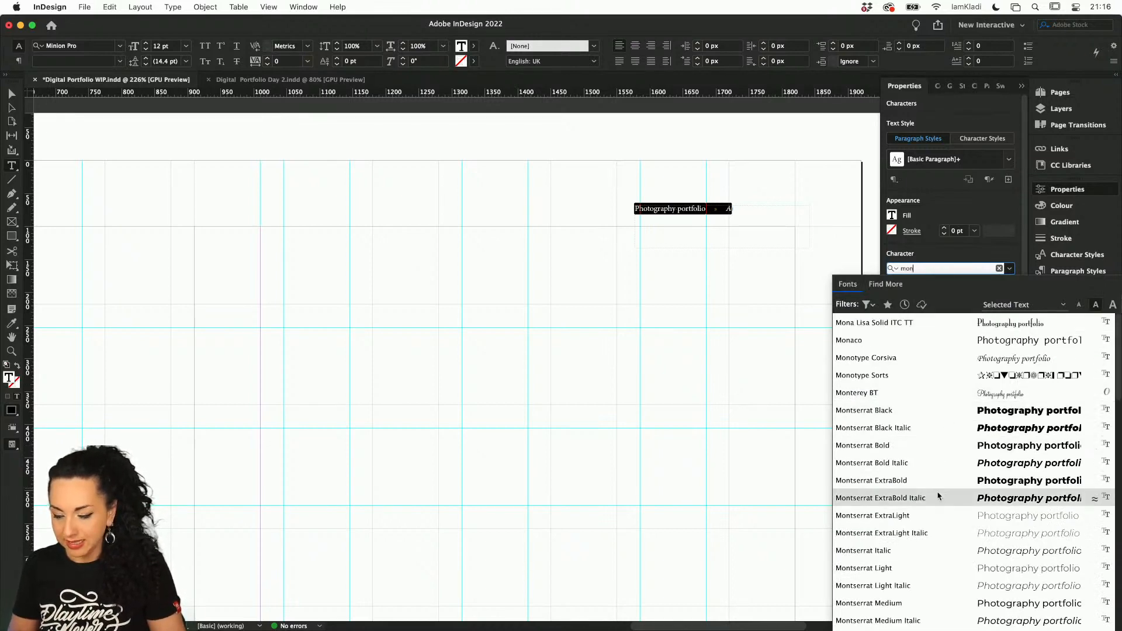
click(940, 603)
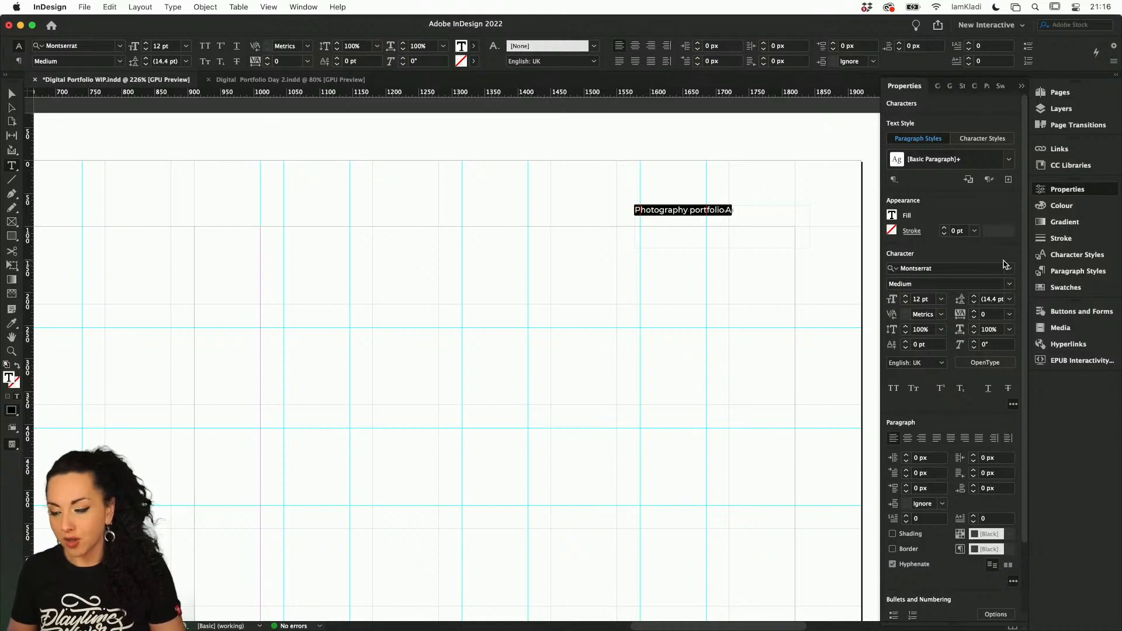
Look through the additional Adobe Fonts that can be activated for the selected header text
click(1010, 273)
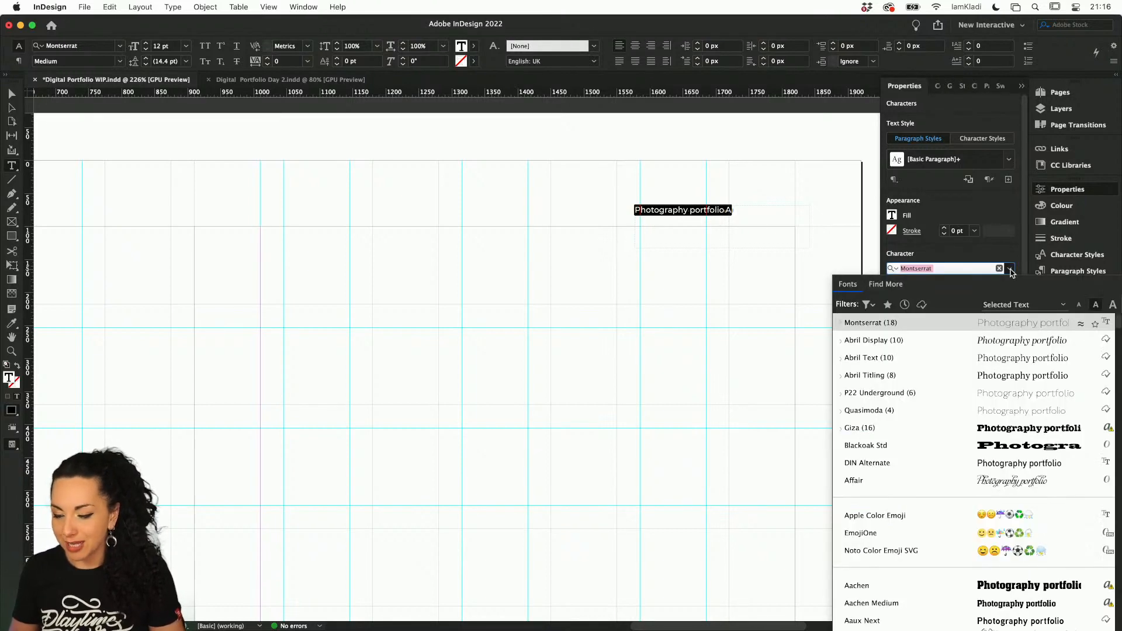
click(895, 285)
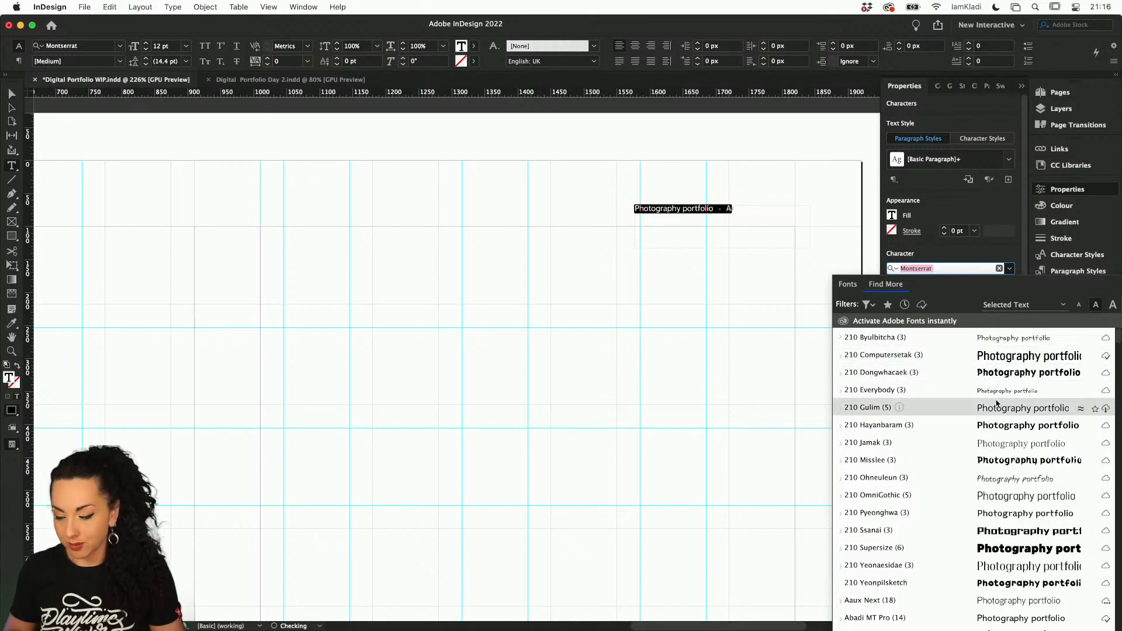
click(694, 344)
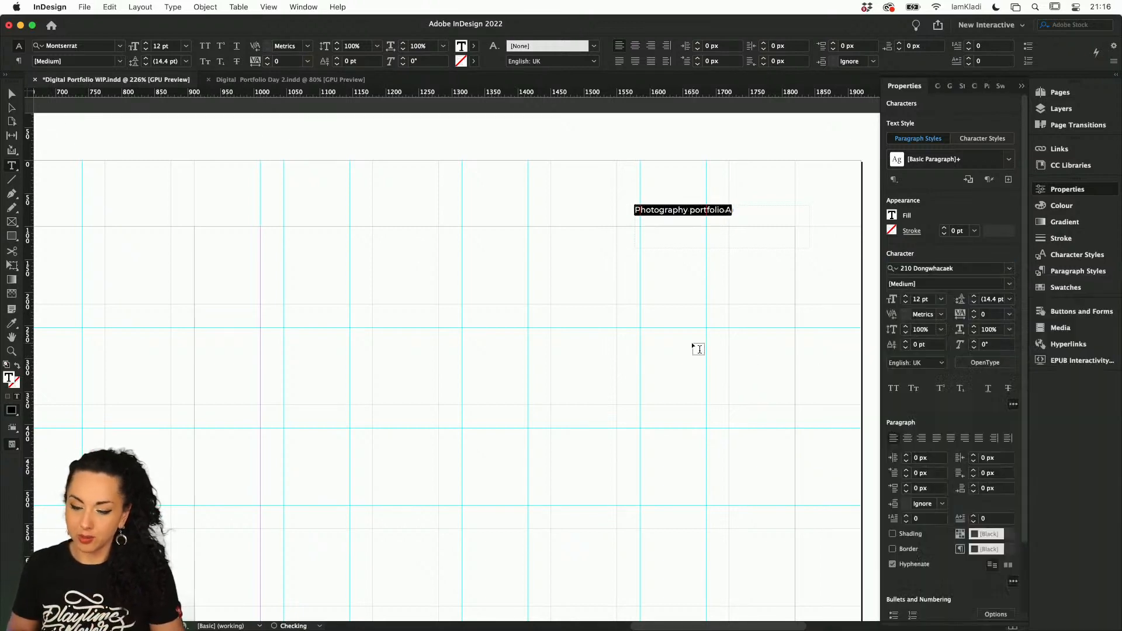
Examine installed and activatable fonts previewed on the "Photography portfolio" text, including the classification and property filters
click(694, 344)
scroll(774, 200, up, 5)
scroll(777, 204, up, 5)
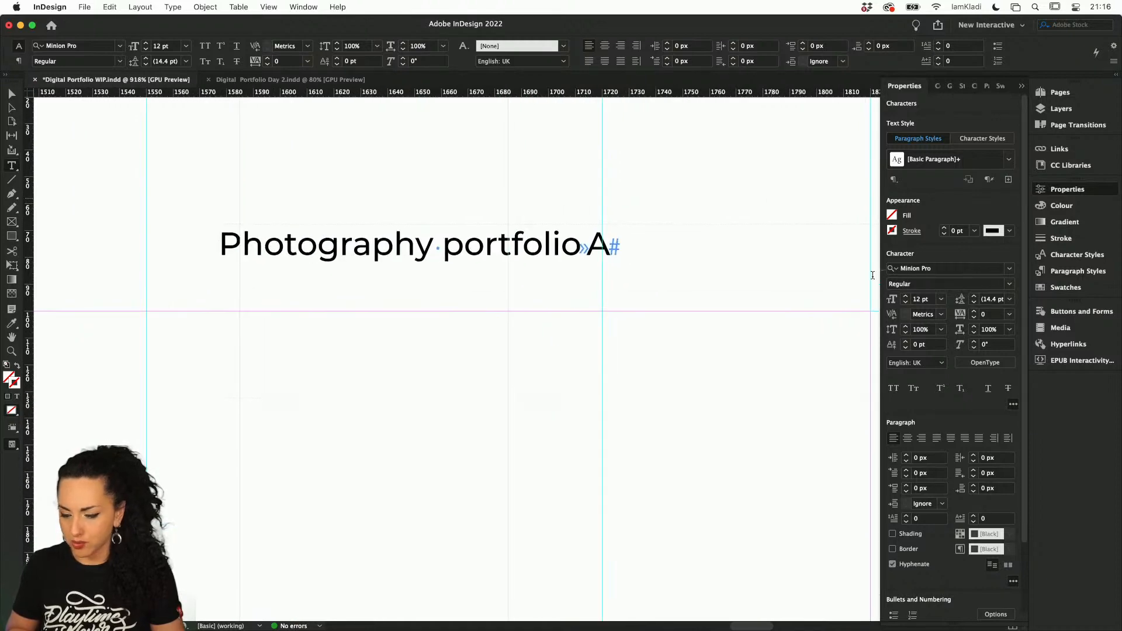
double_click(712, 216)
triple_click(592, 252)
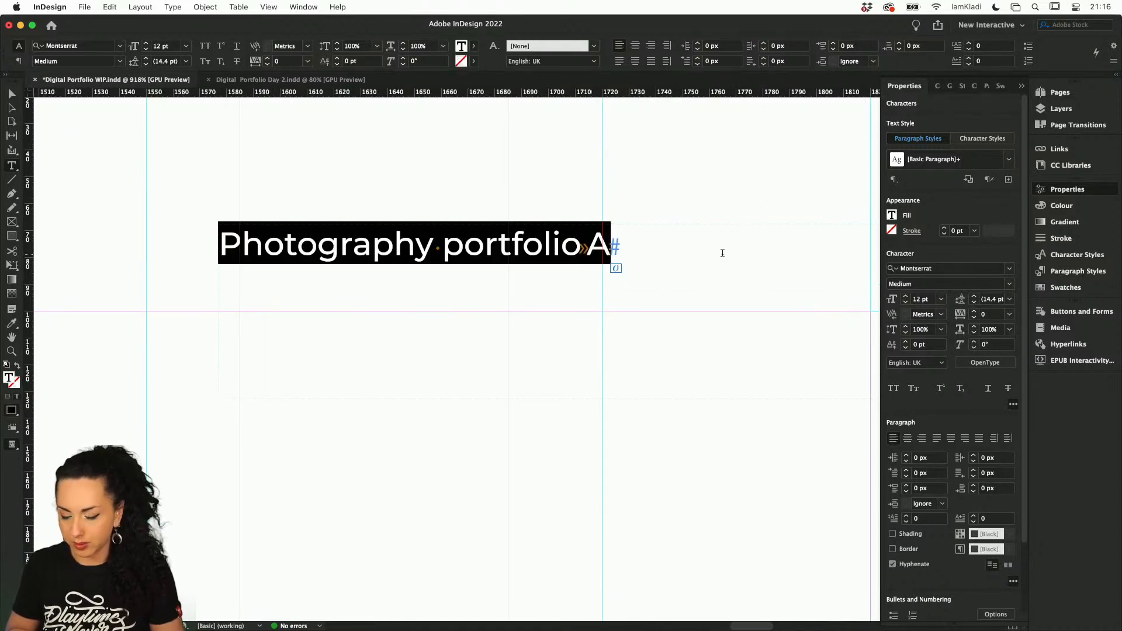
click(1010, 269)
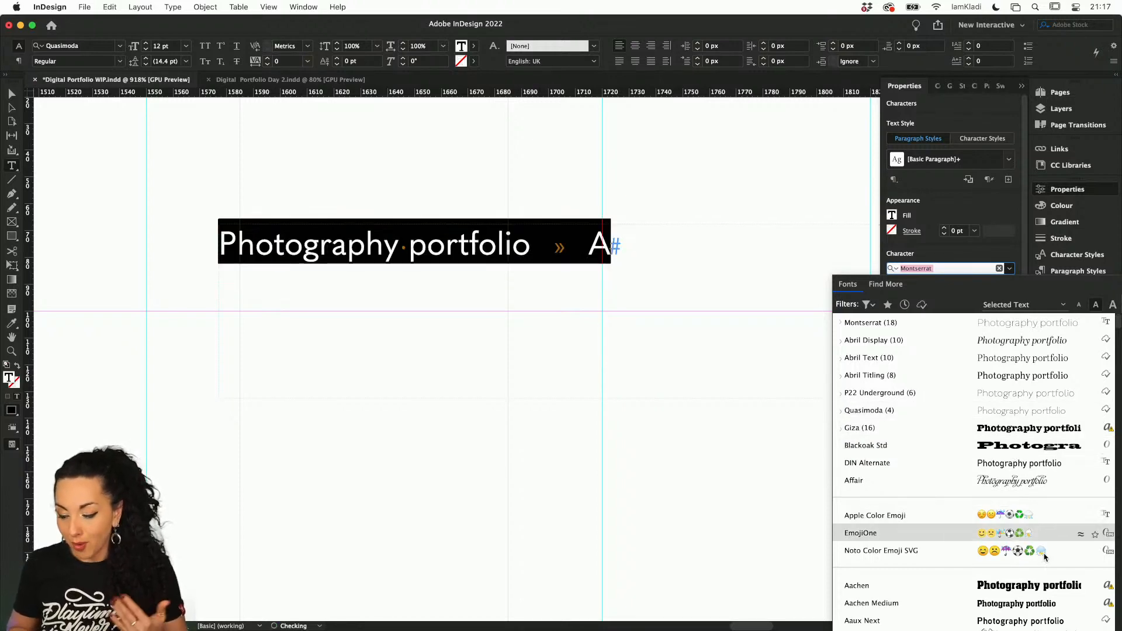
scroll(1044, 557, down, 5)
scroll(1044, 557, down, 3)
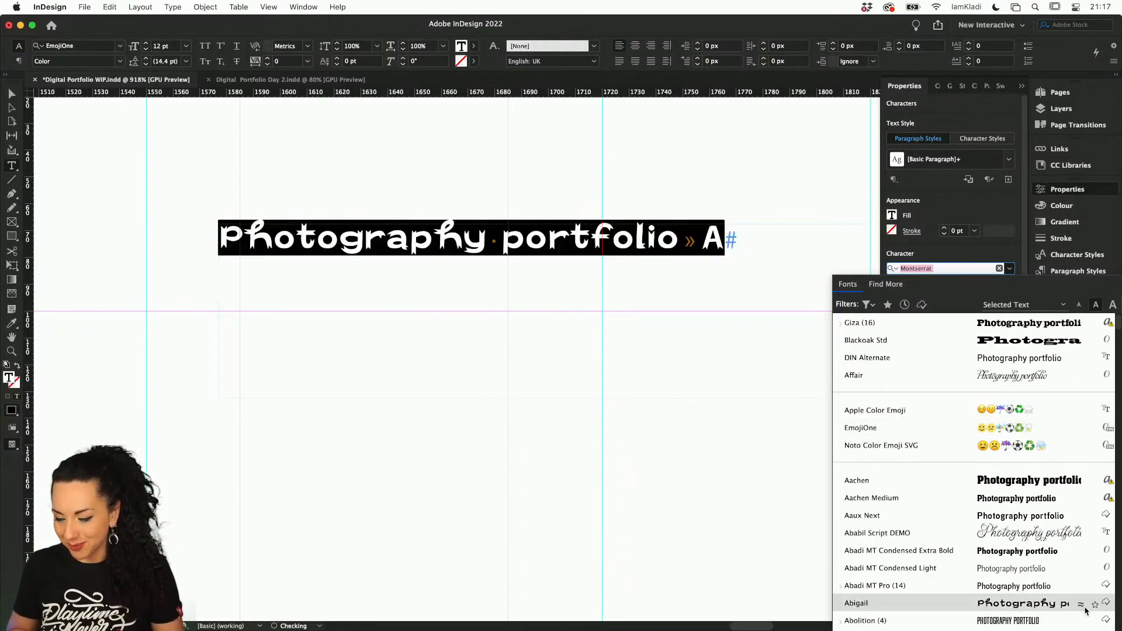
scroll(1085, 611, down, 4)
scroll(1085, 611, down, 3)
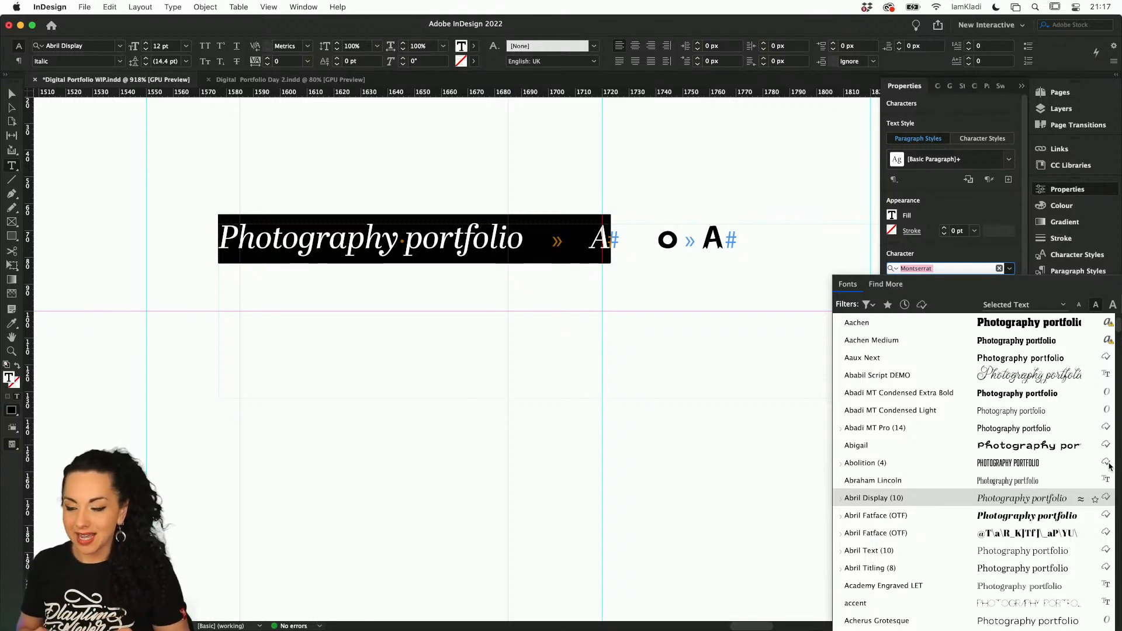
click(911, 358)
click(885, 284)
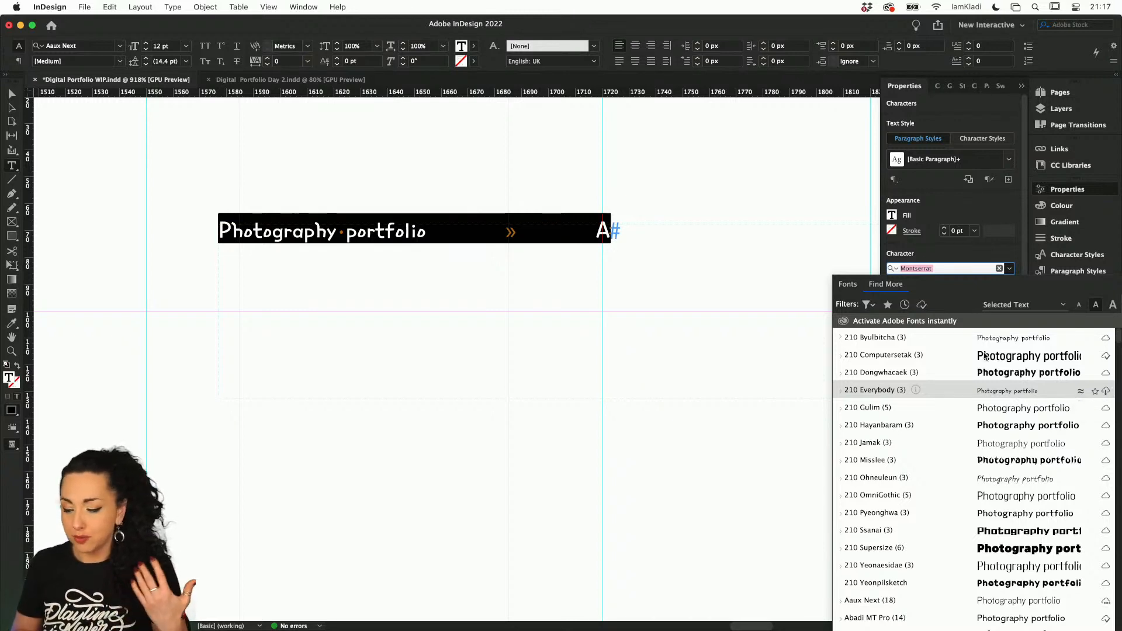
click(873, 306)
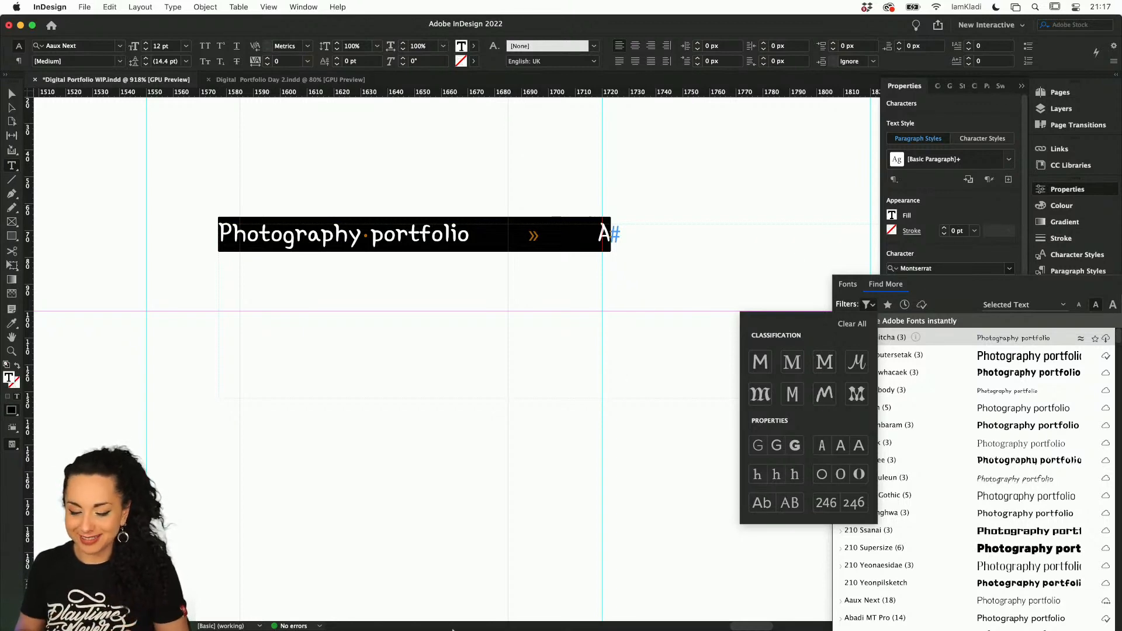
Switch to Chrome, review the Abril family page on Adobe Fonts, and return to InDesign
click(409, 590)
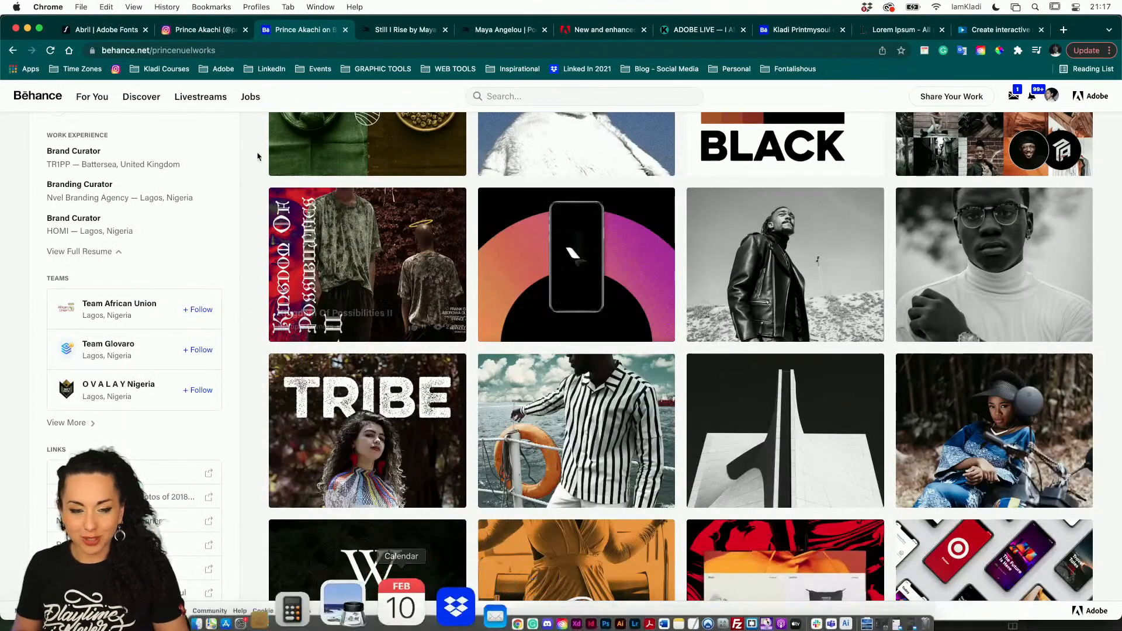
click(124, 30)
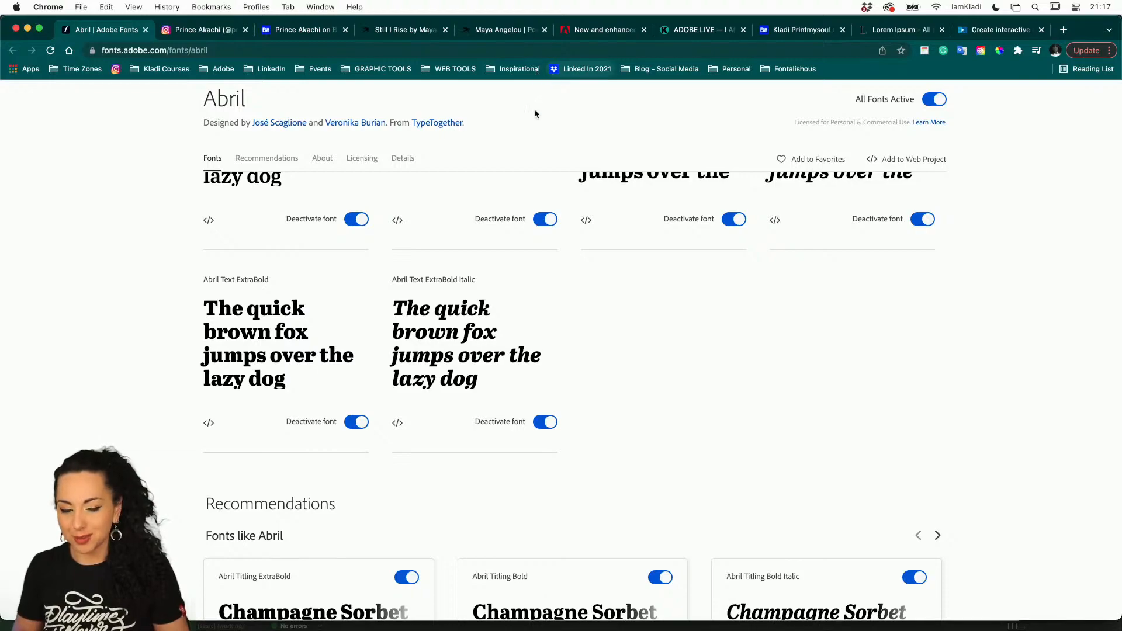
scroll(403, 274, up, 15)
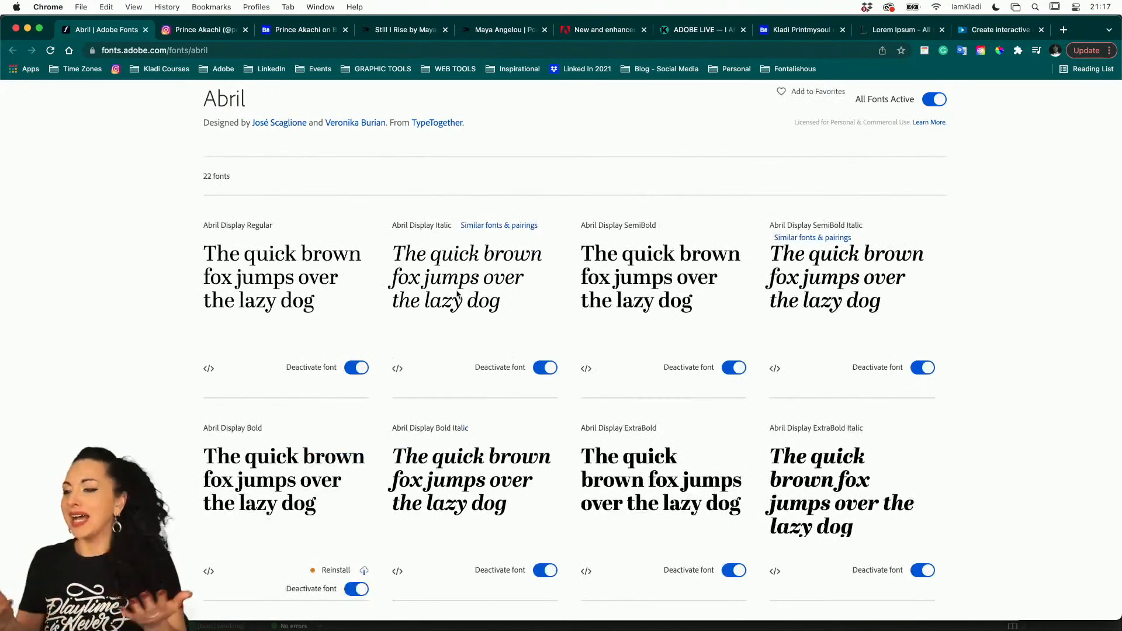
scroll(457, 295, up, 5)
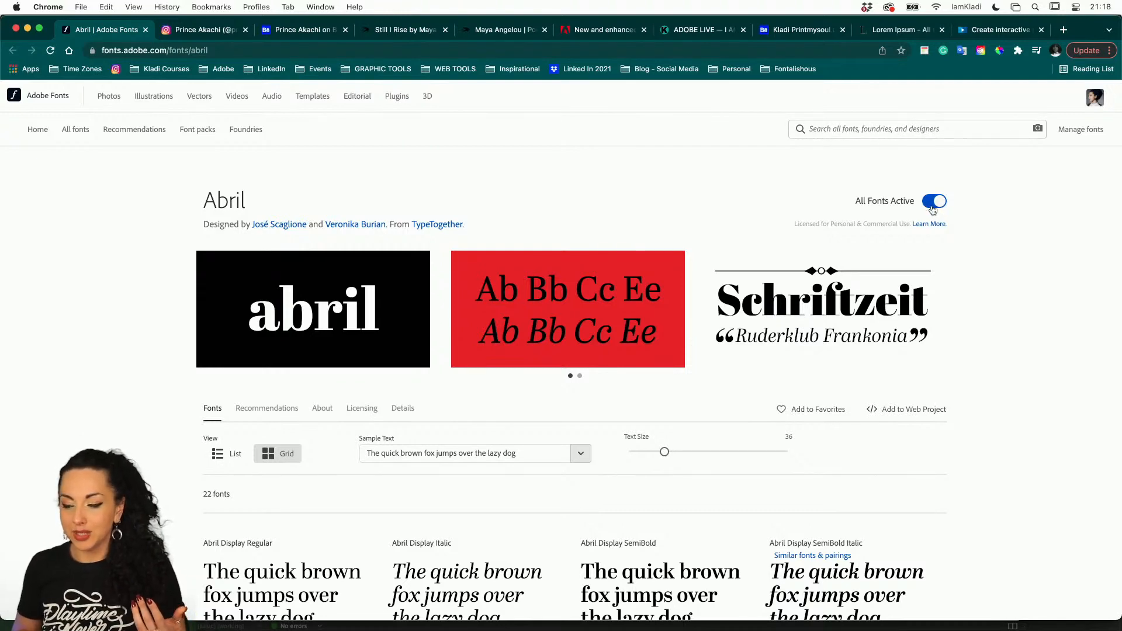
scroll(782, 403, down, 3)
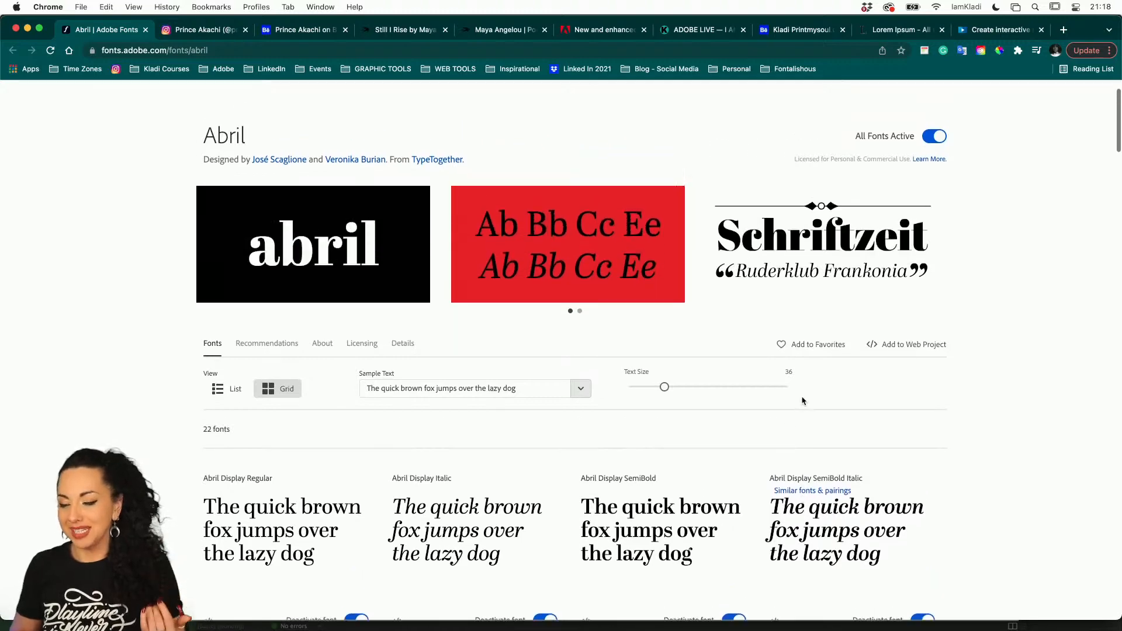
scroll(802, 401, up, 3)
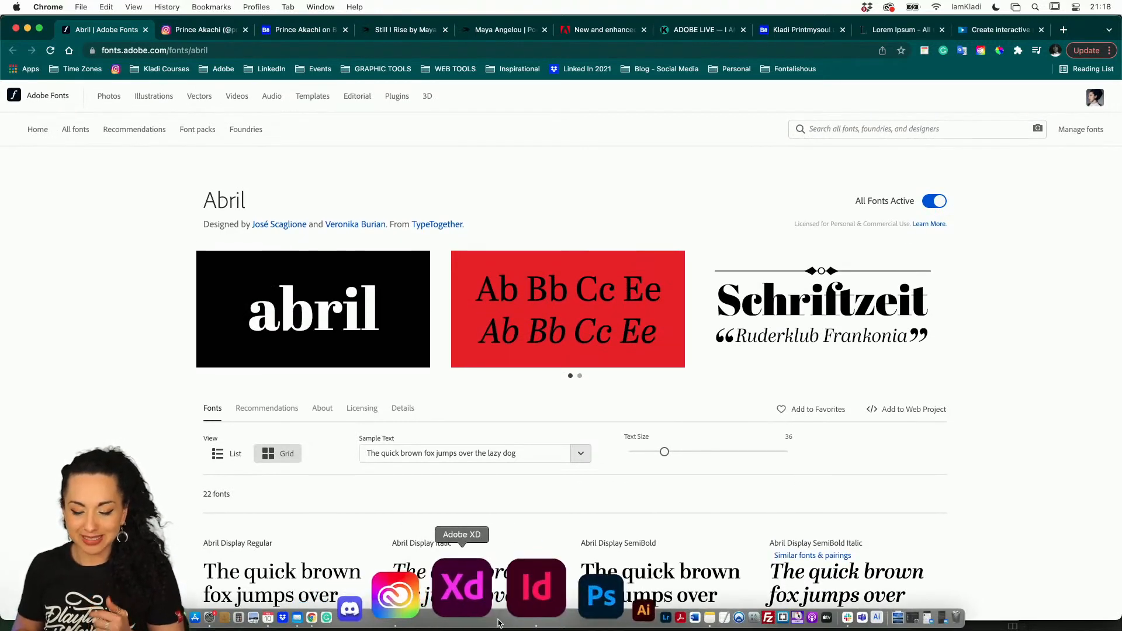
click(500, 624)
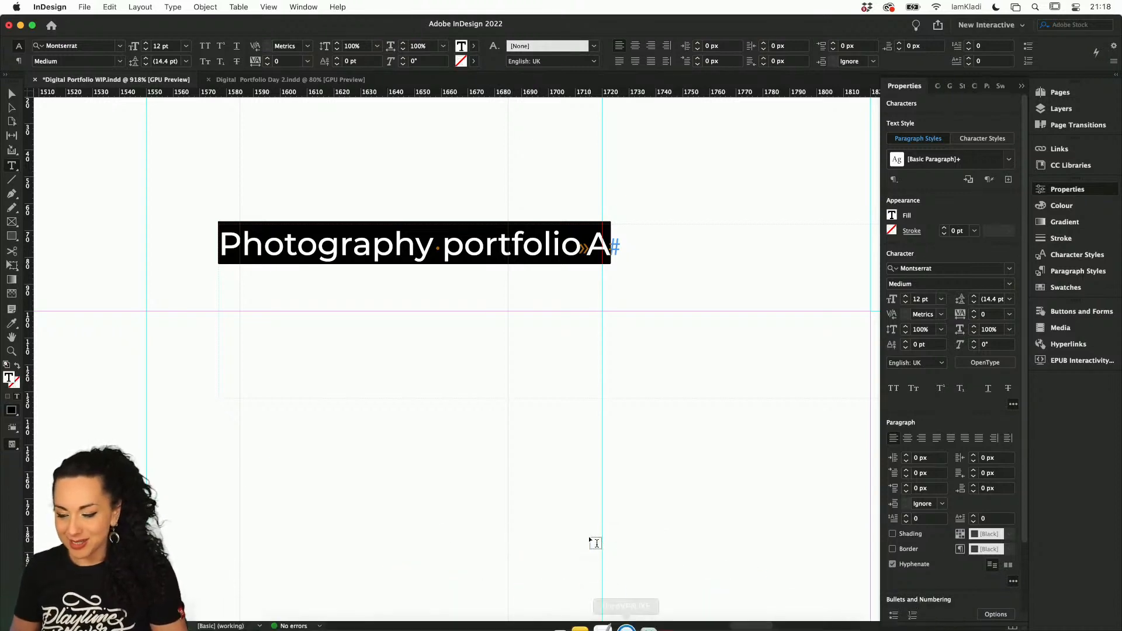
Set the "Photography portfolio" header text to all caps at a font size of 15 pt
click(1010, 284)
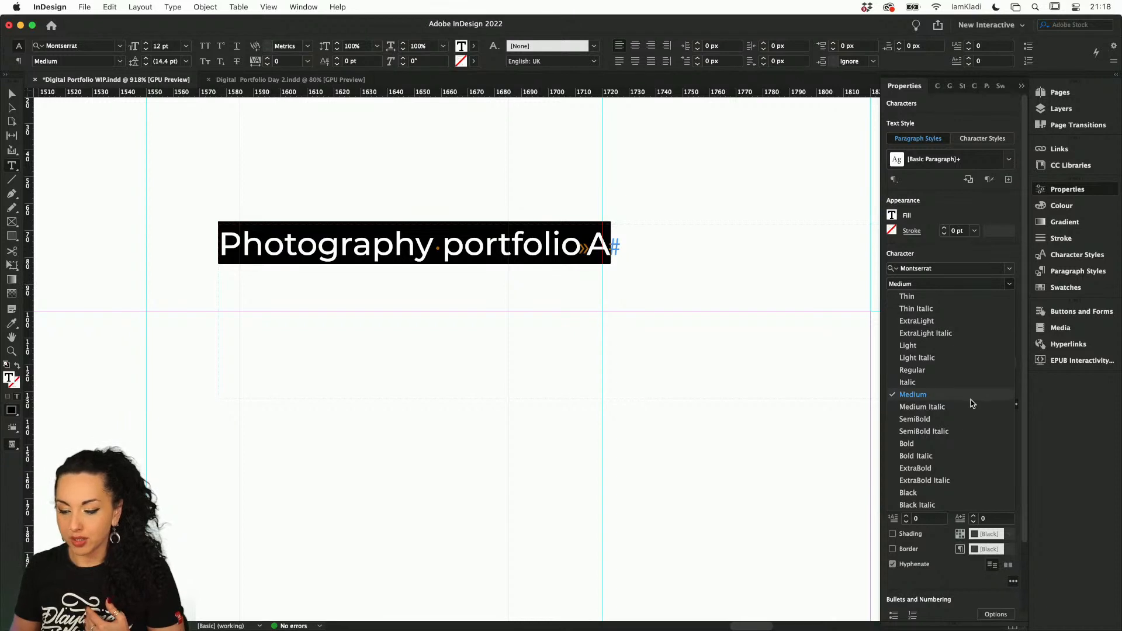
click(955, 258)
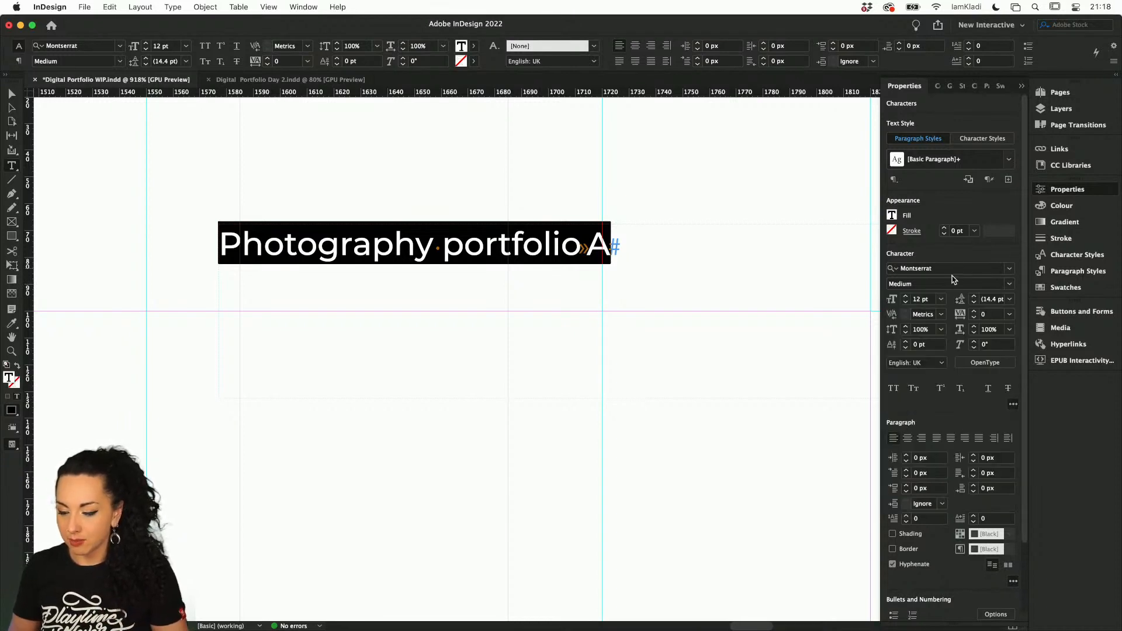
click(894, 389)
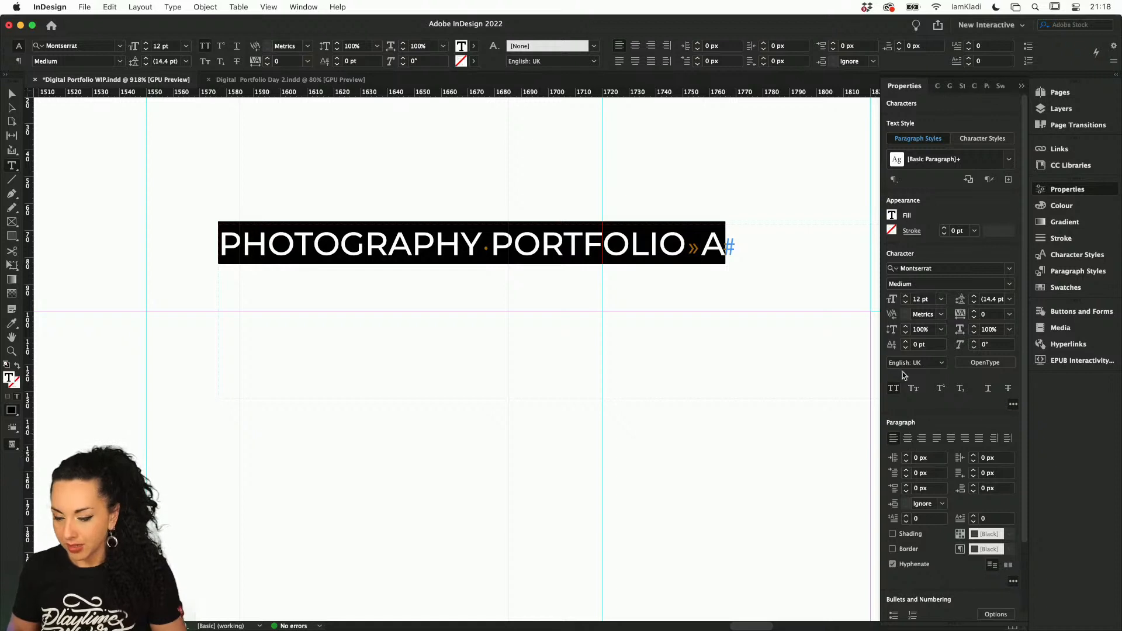
click(905, 296)
click(905, 296)
click(906, 296)
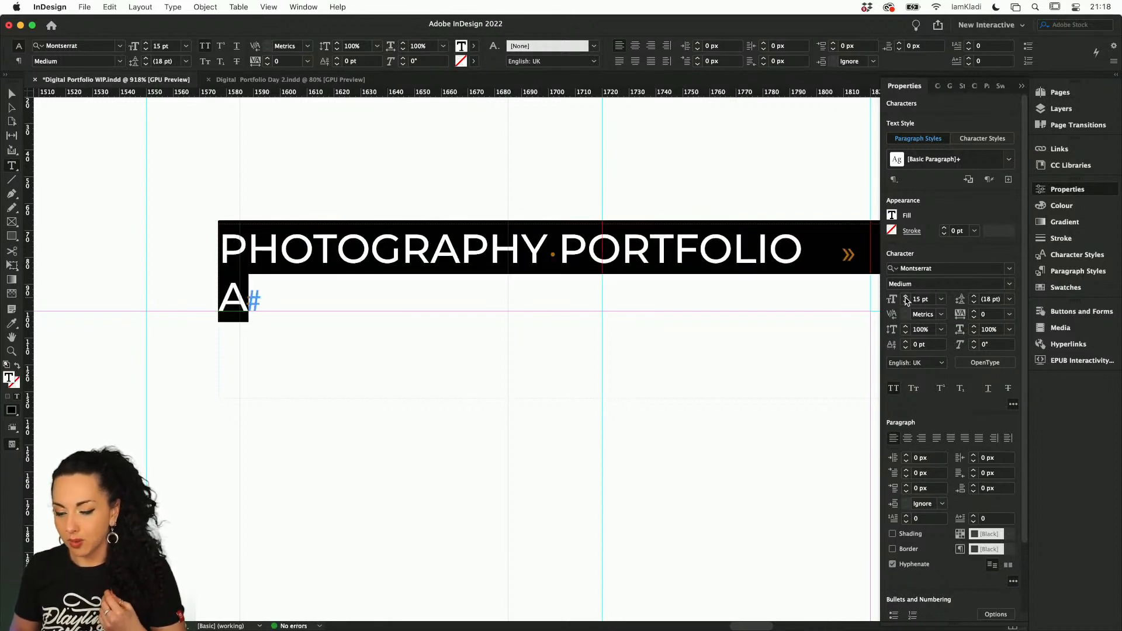
Increase the selected header text's font size to 18 pt and leave text editing
click(905, 297)
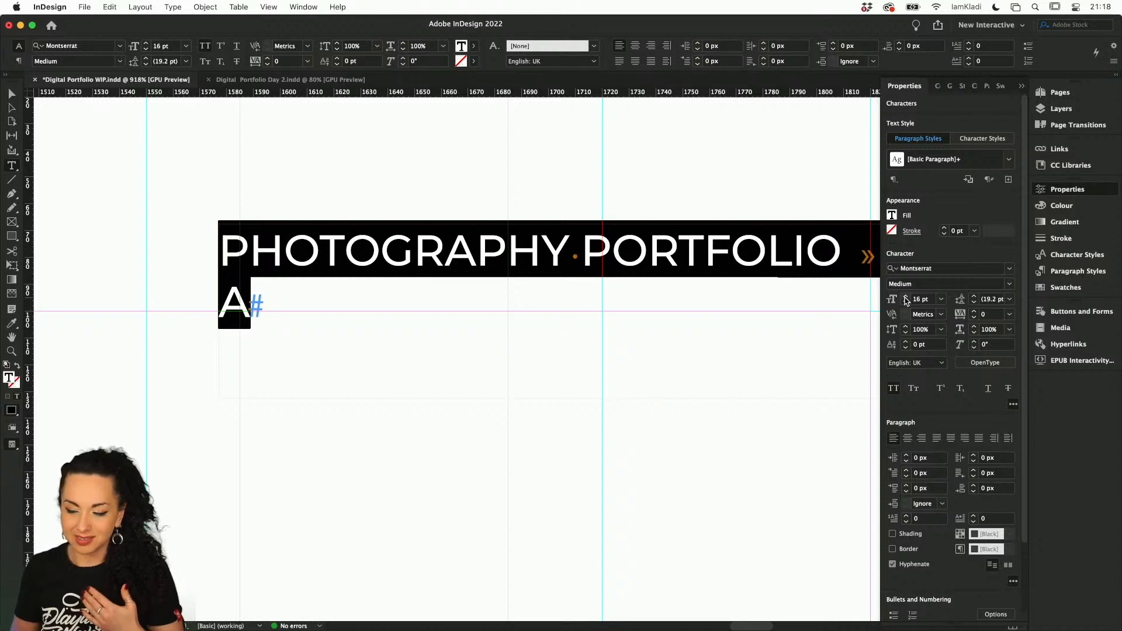
click(905, 296)
click(905, 296)
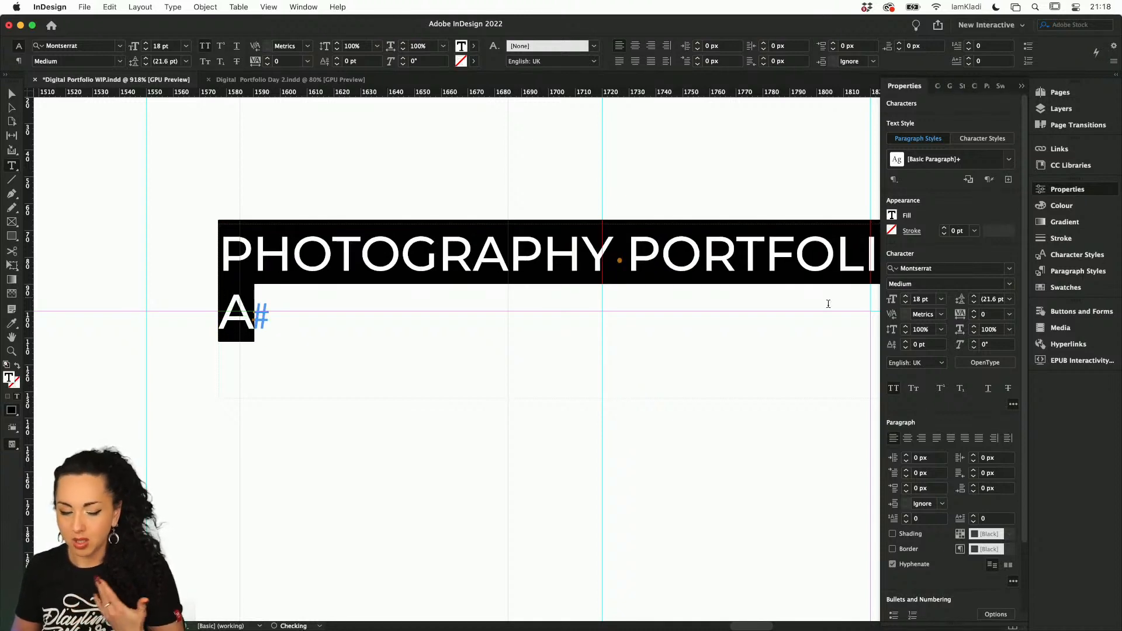
key(Escape)
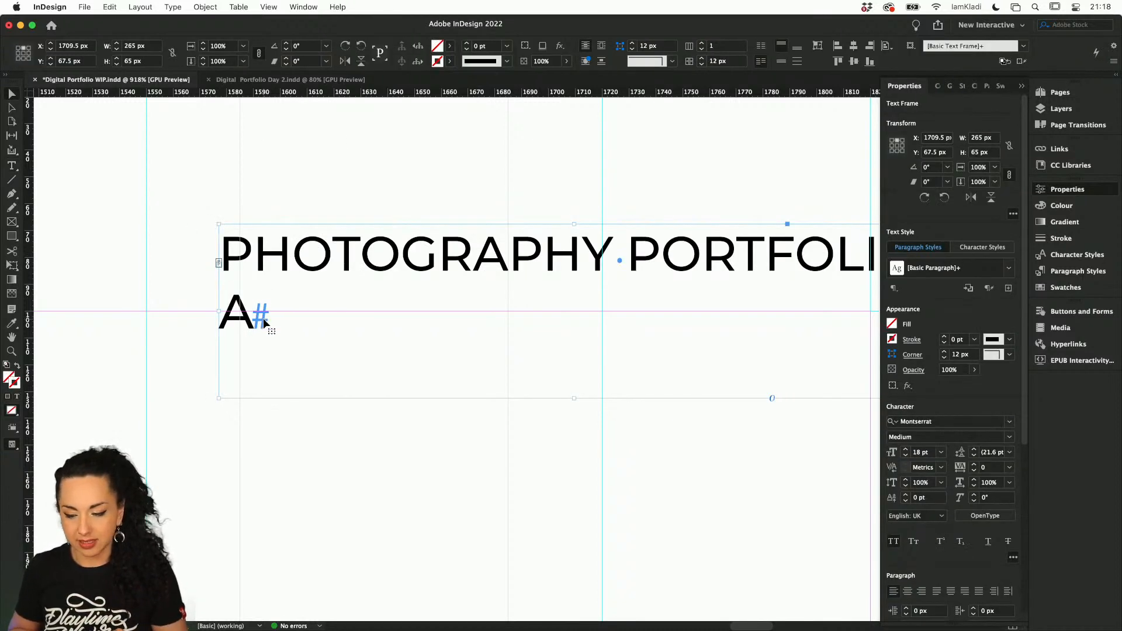
Resize the header text frame to about 292 px wide and 57.5 px high, and move it left to about X 1674 px
scroll(264, 322, down, 2)
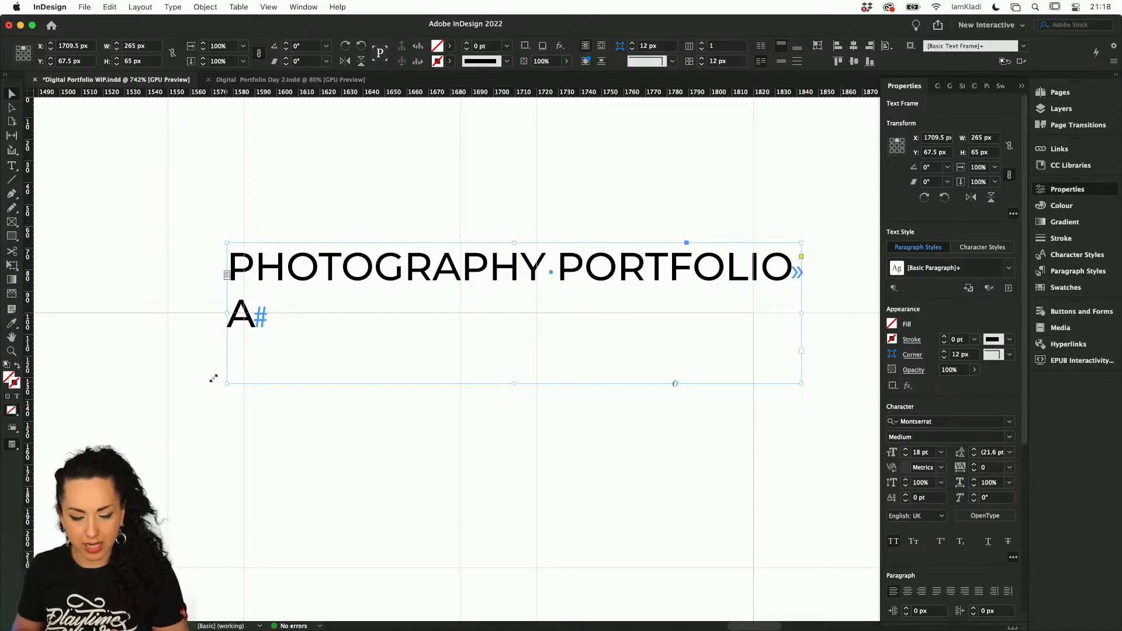
drag(213, 378, 168, 367)
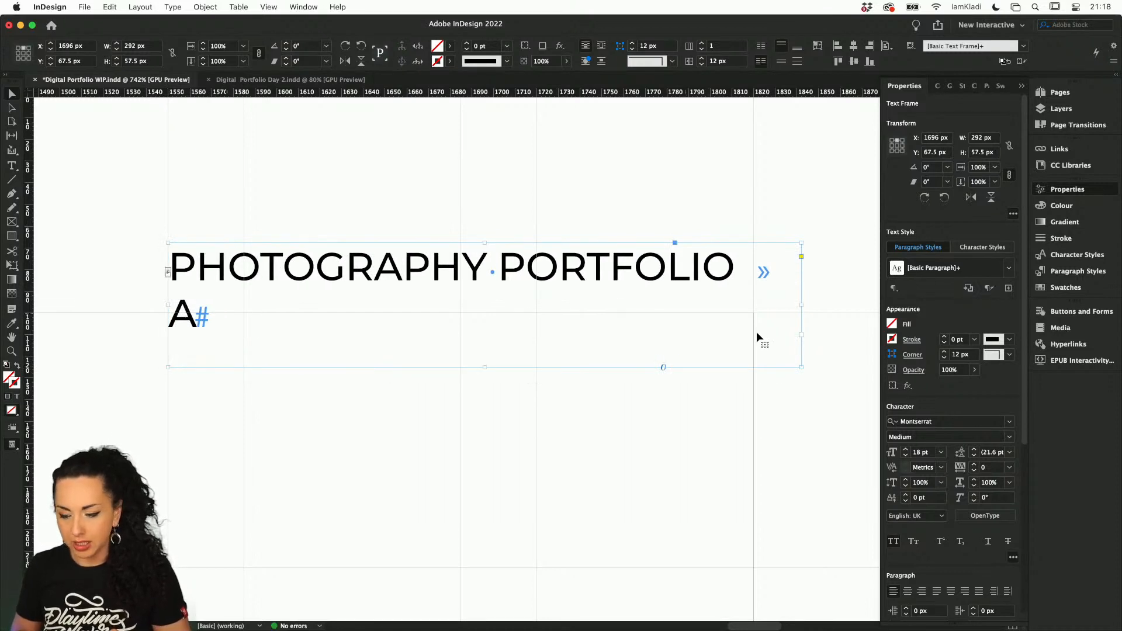
drag(707, 272, 660, 273)
Extend the header text frame leftwards to about 337 × 61 px so the title and page number share one line
scroll(661, 272, left, 10)
scroll(661, 272, down, 2)
scroll(624, 285, left, 7)
scroll(624, 285, down, 1)
scroll(623, 285, right, 12)
scroll(624, 285, up, 10)
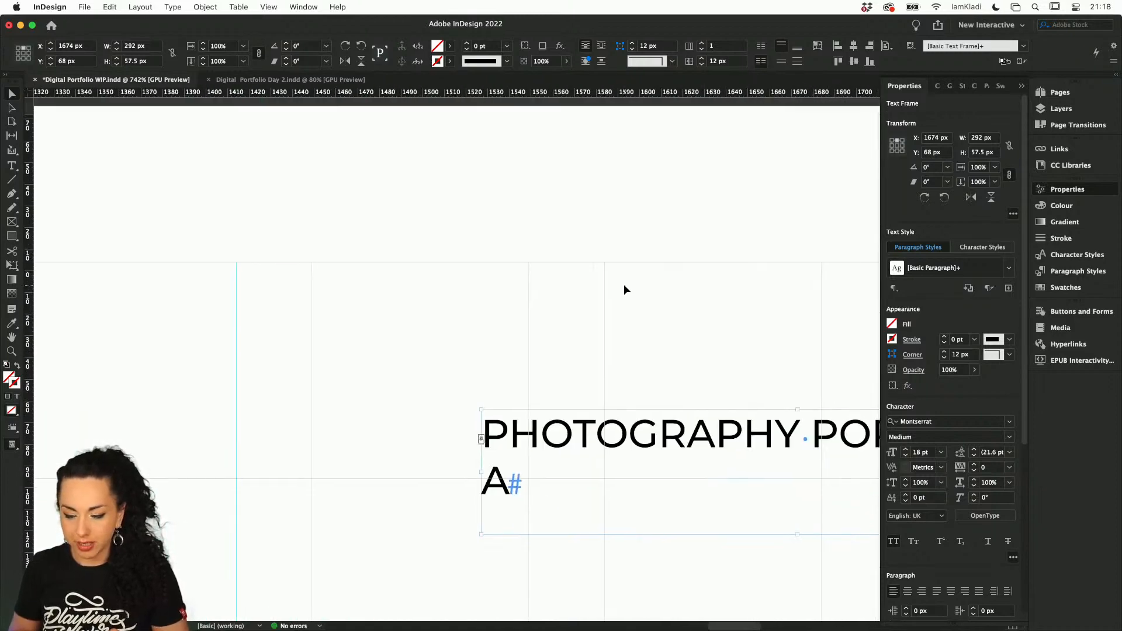
scroll(624, 285, down, 7)
scroll(624, 286, down, 2)
scroll(623, 284, right, 4)
scroll(587, 297, up, 2)
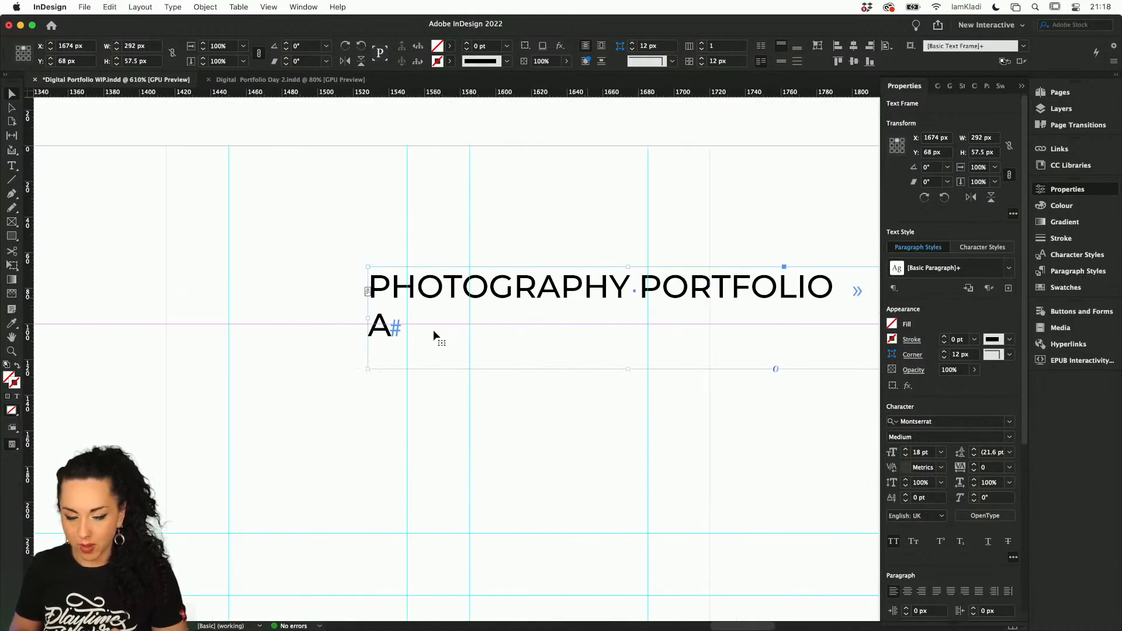
drag(368, 369, 288, 375)
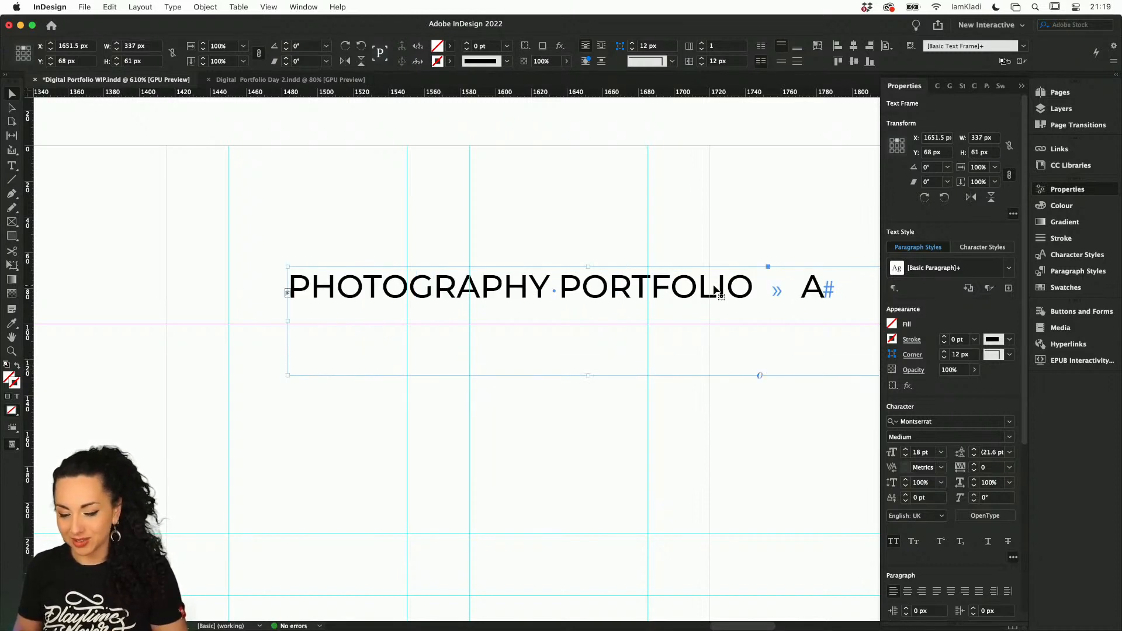
Nudge the header text frame down to about Y 80.756 px, bringing its text close to the margin guide
key(Down)
key(Down)
key(Down)
key(Down)
key(Down)
key(Down)
key(Down)
key(Down)
key(Down)
key(Down)
key(Down)
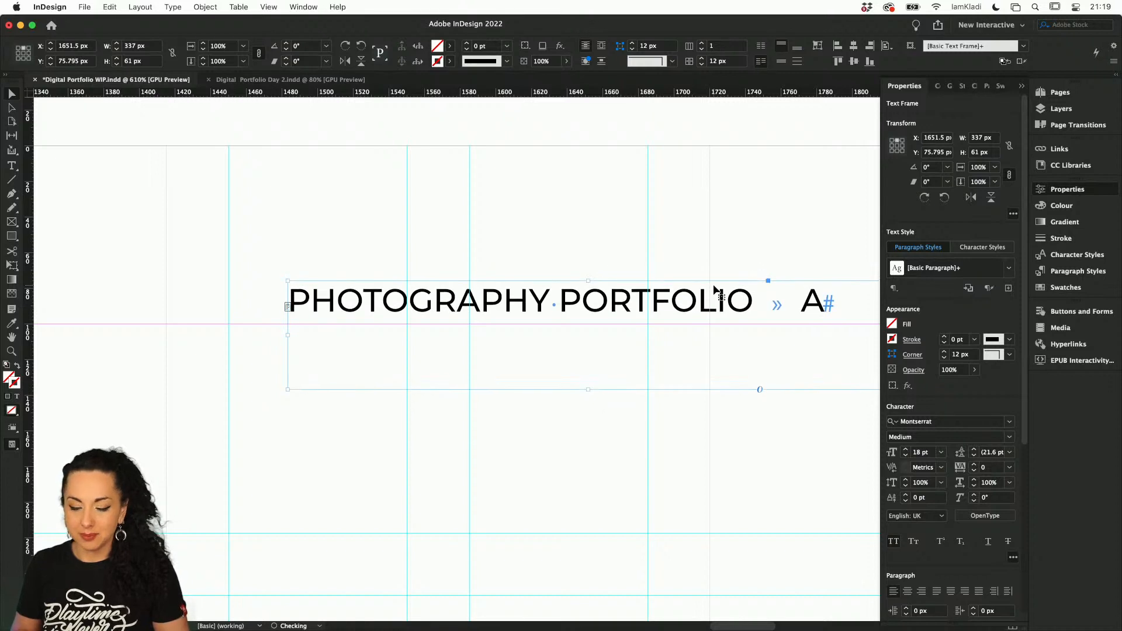
key(Down)
key(Down)
key(Down)
key(Down)
key(Down)
key(Down)
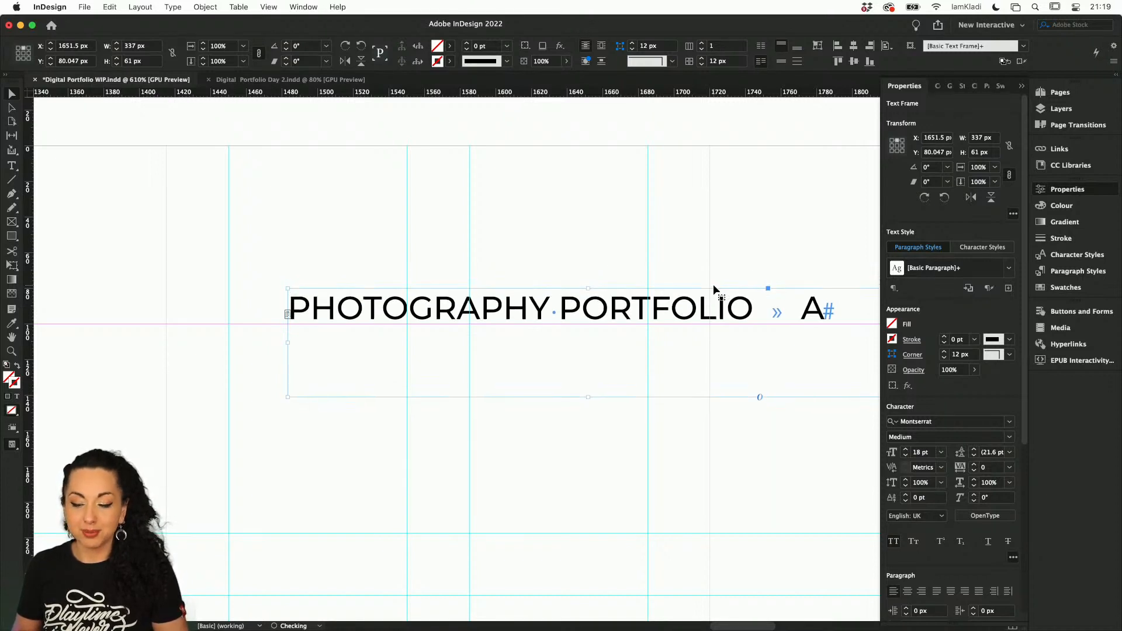
key(Down)
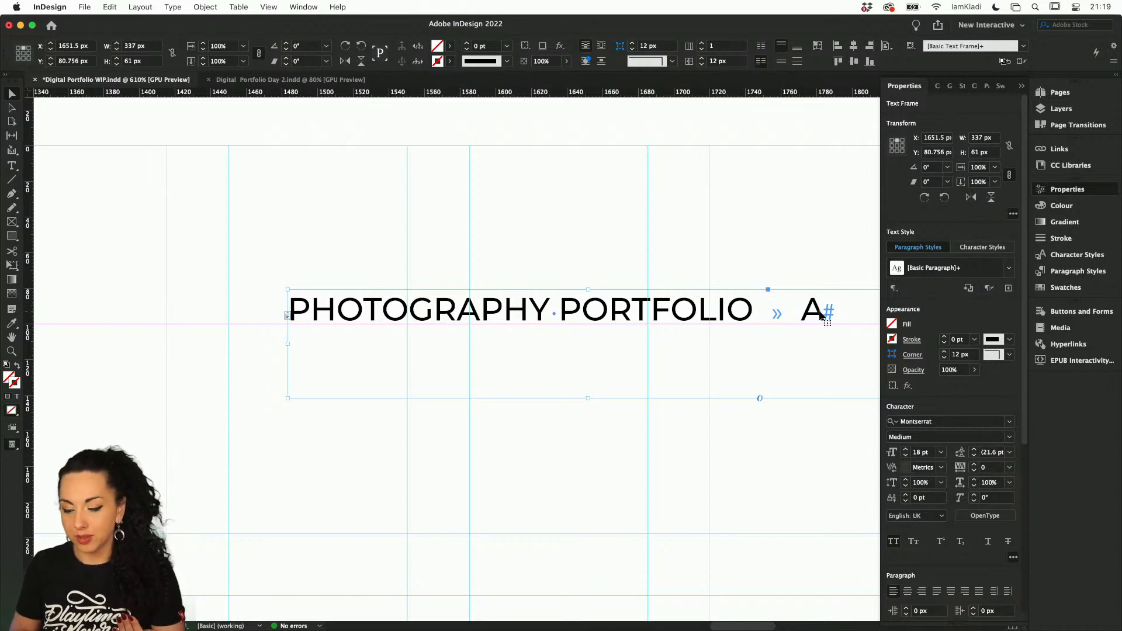
Replace the "A" after the header title with a Current Page Number marker
double_click(786, 311)
drag(796, 310, 823, 311)
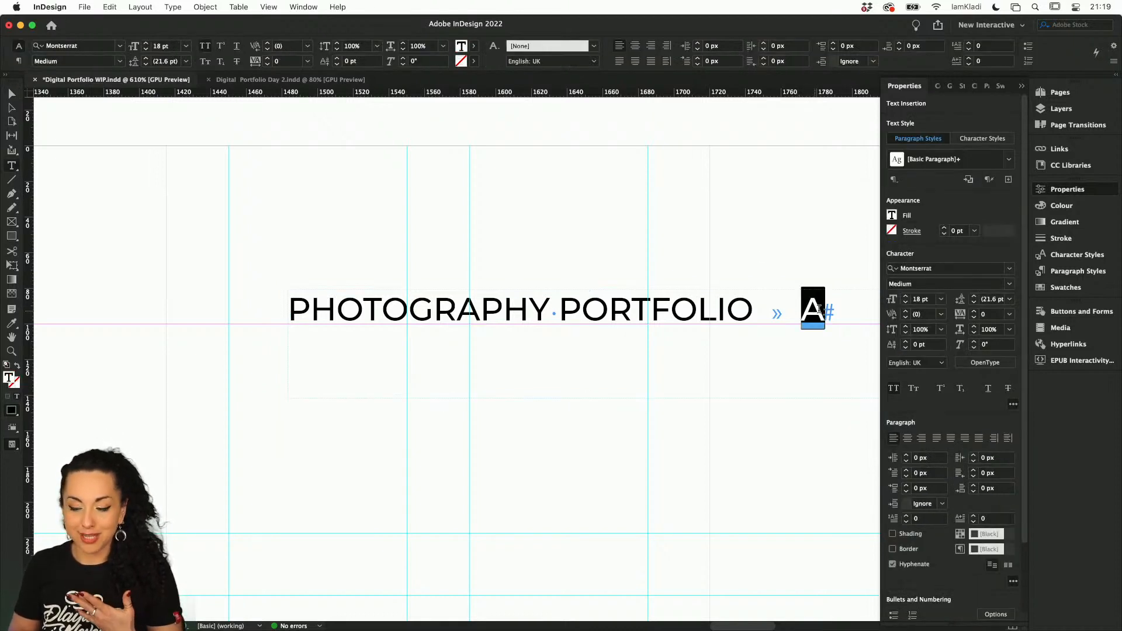
click(173, 7)
mouse_move(199, 382)
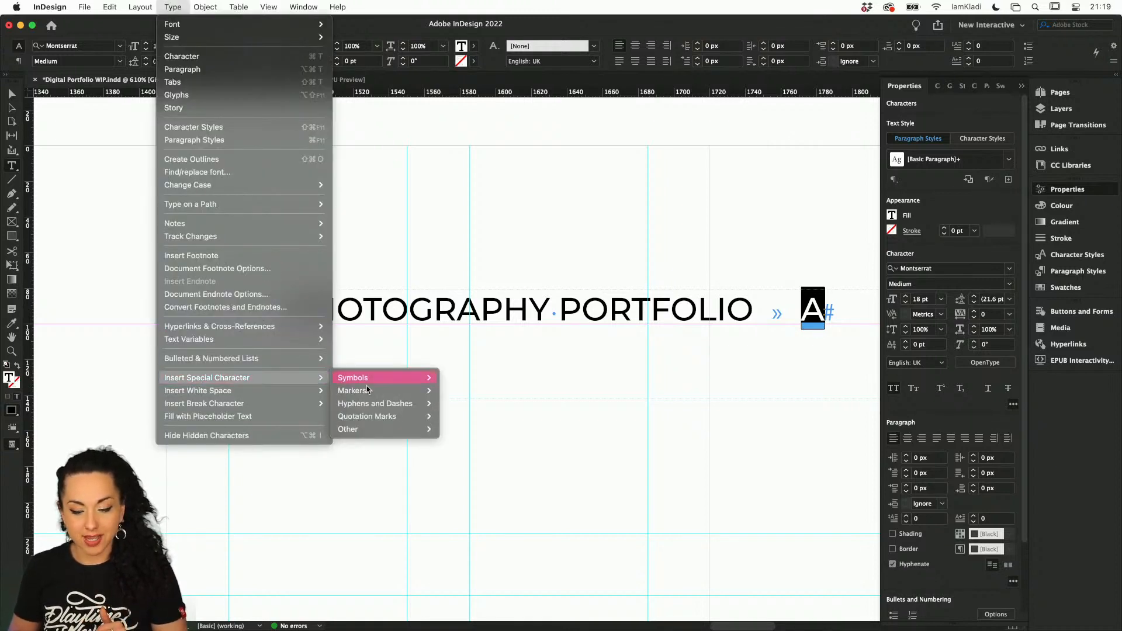
mouse_move(389, 392)
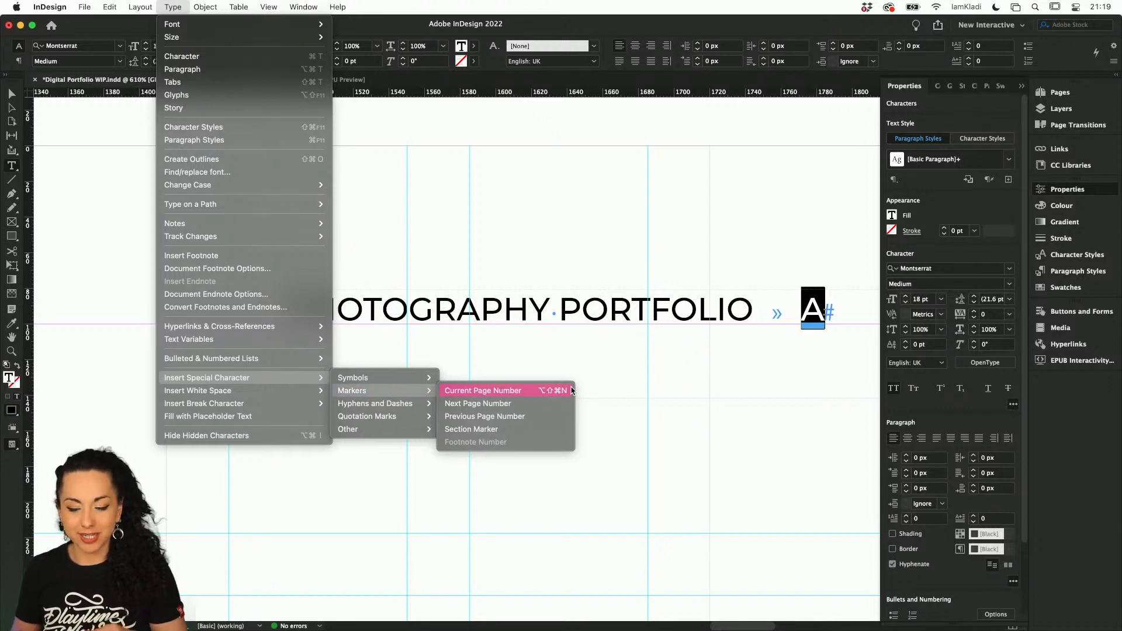
click(550, 391)
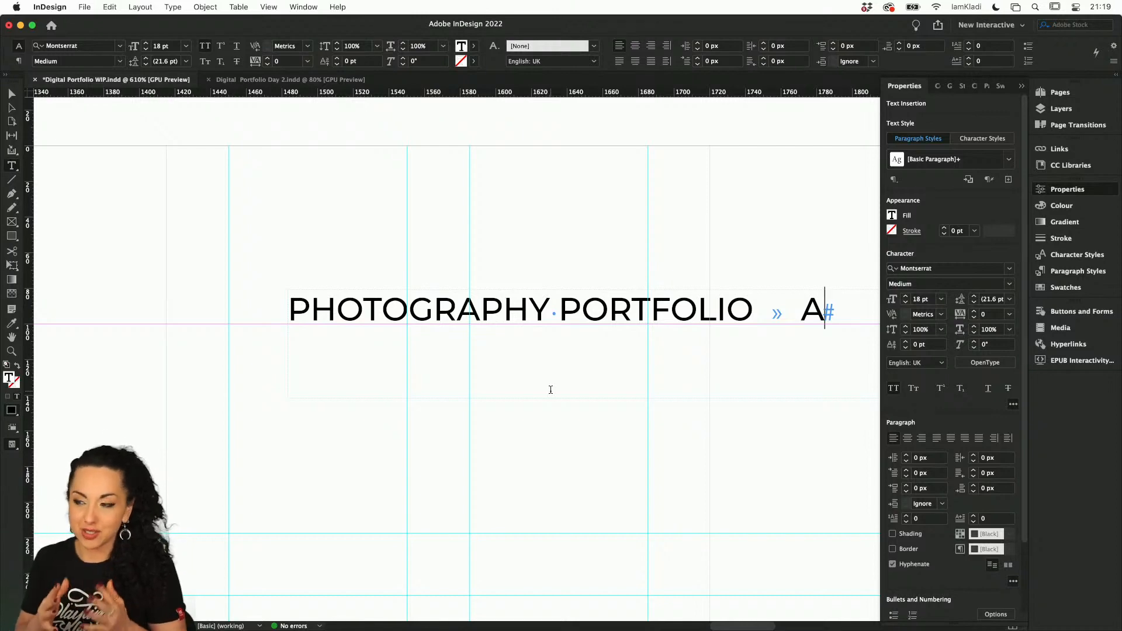
Create a new paragraph style from the header text's formatting and name it "Monserrat 18"
scroll(781, 303, right, 4)
scroll(781, 303, down, 2)
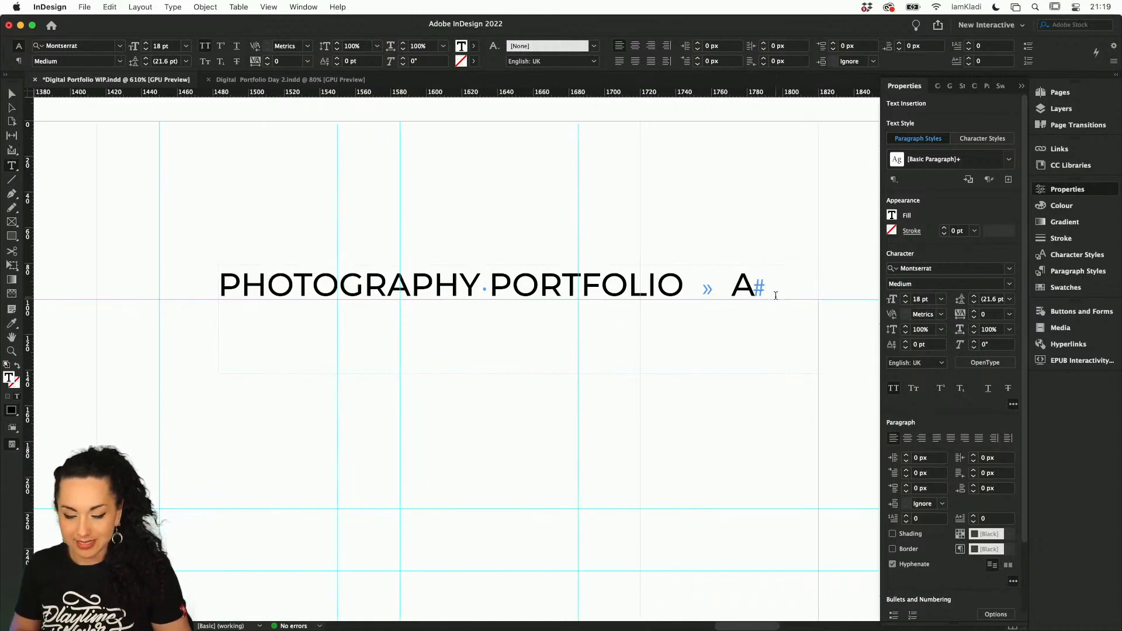
scroll(781, 303, down, 4)
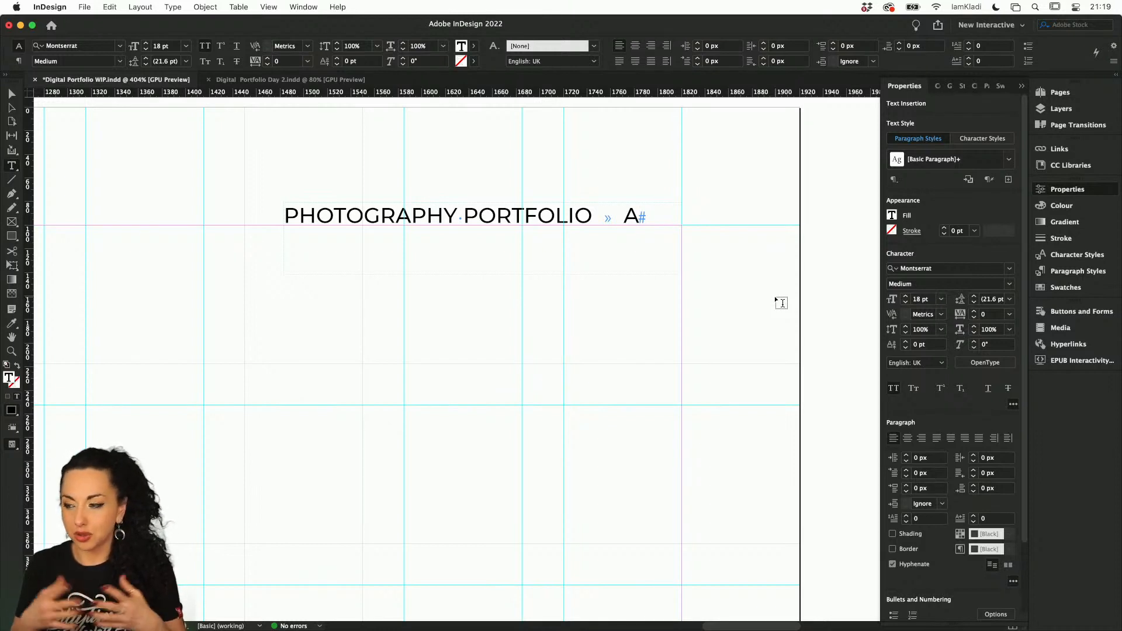
click(1008, 181)
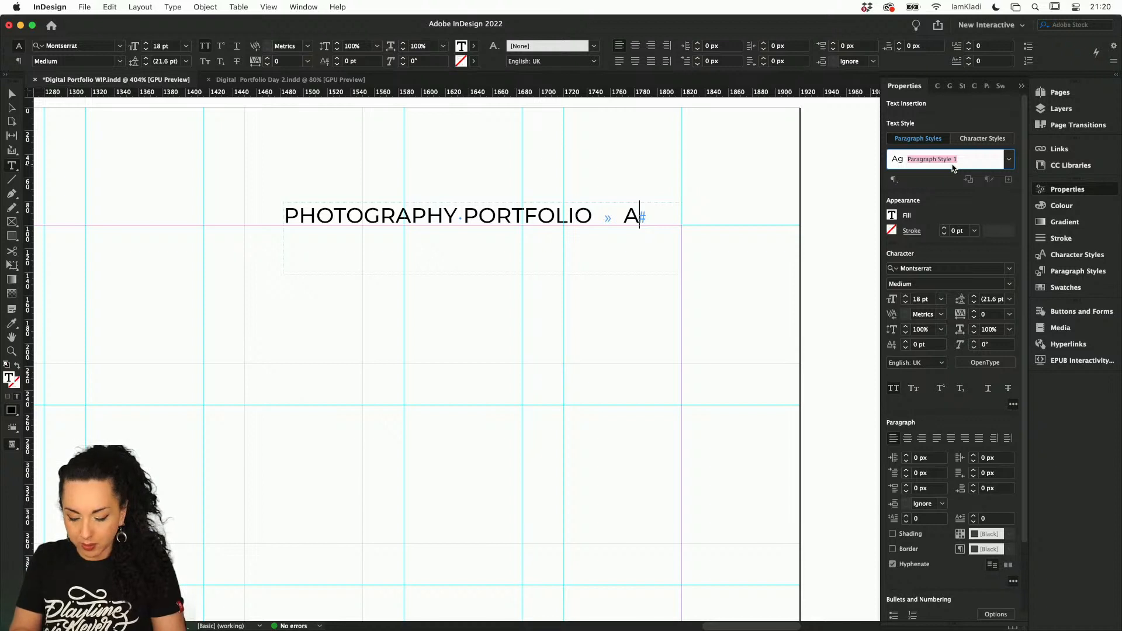
text(Page numb)
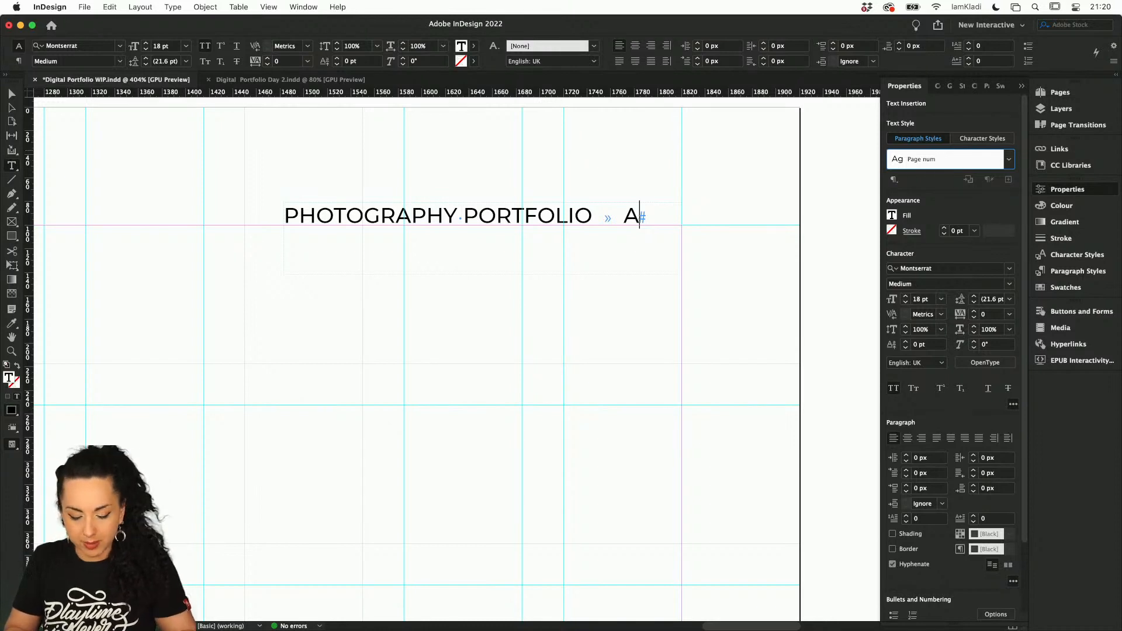
key(Return)
text(Top)
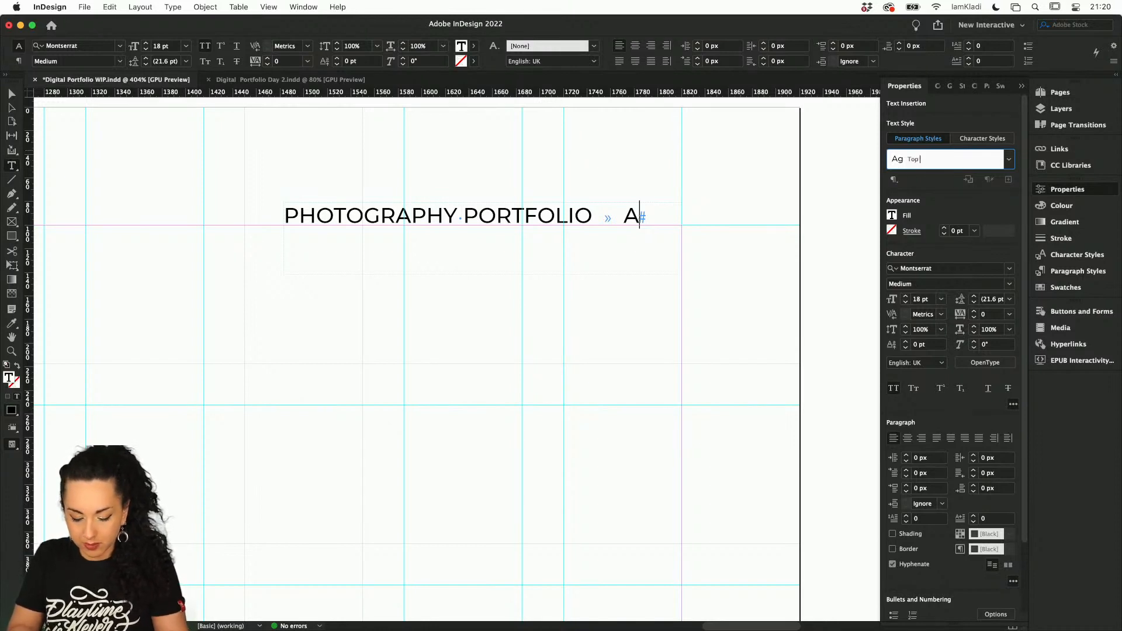
text( sub hear)
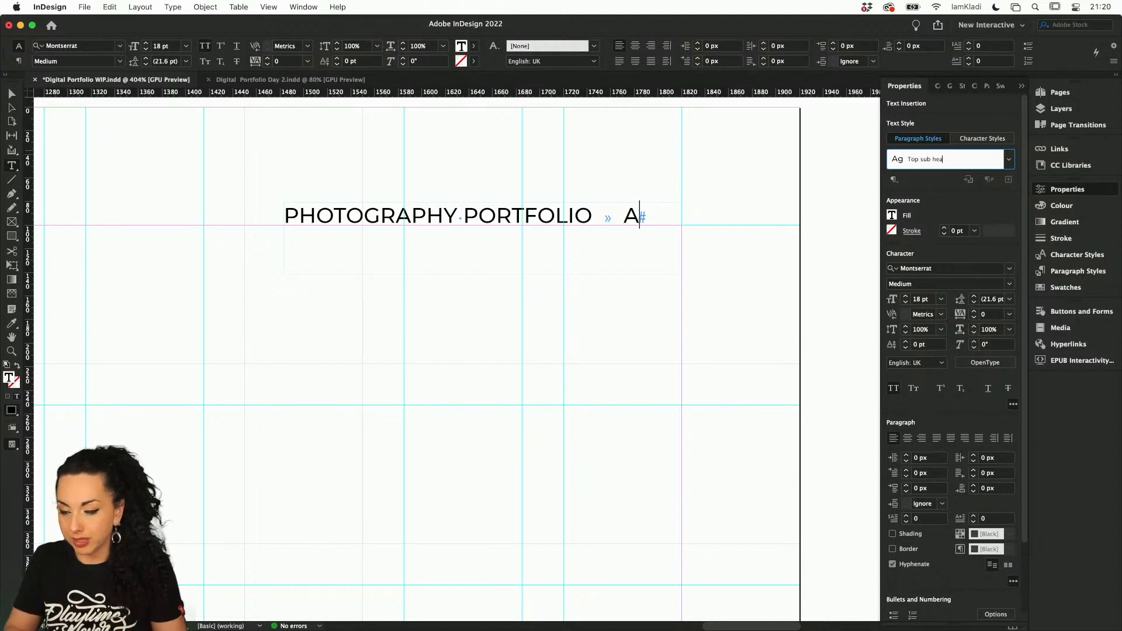
key(BackSpace)
key(BackSpace)
key(BackSpace)
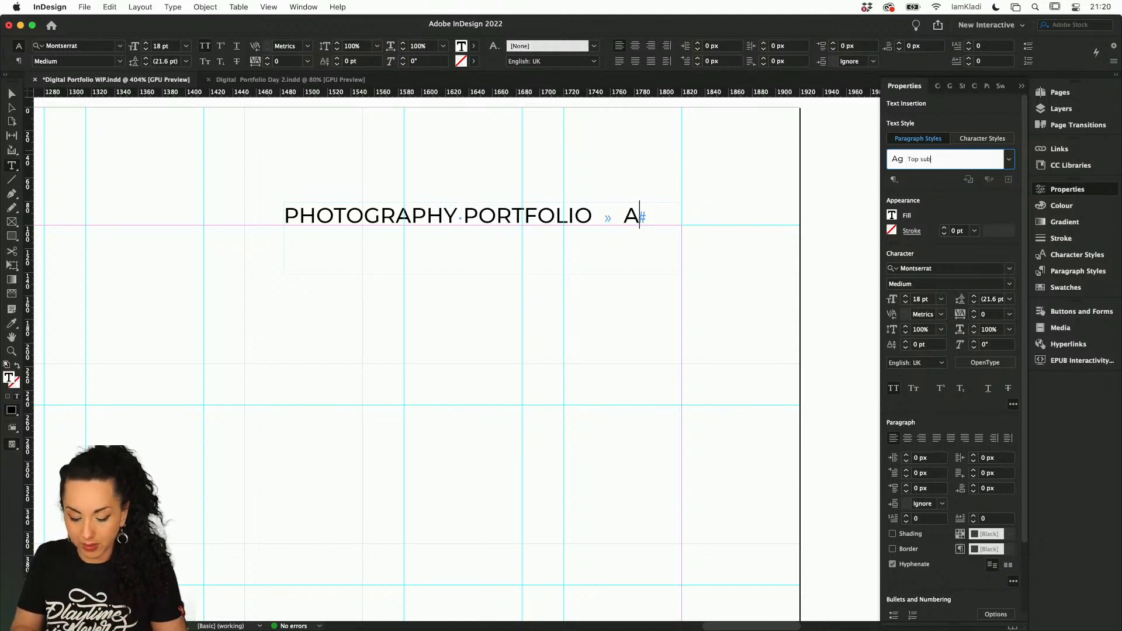
text(h)
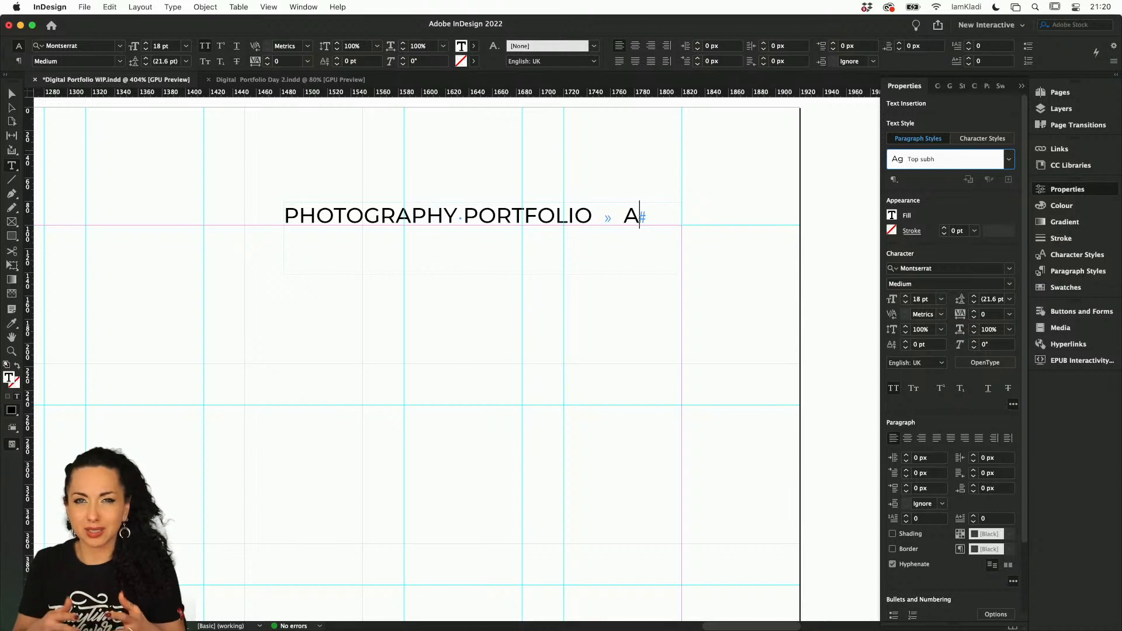
key(super+a)
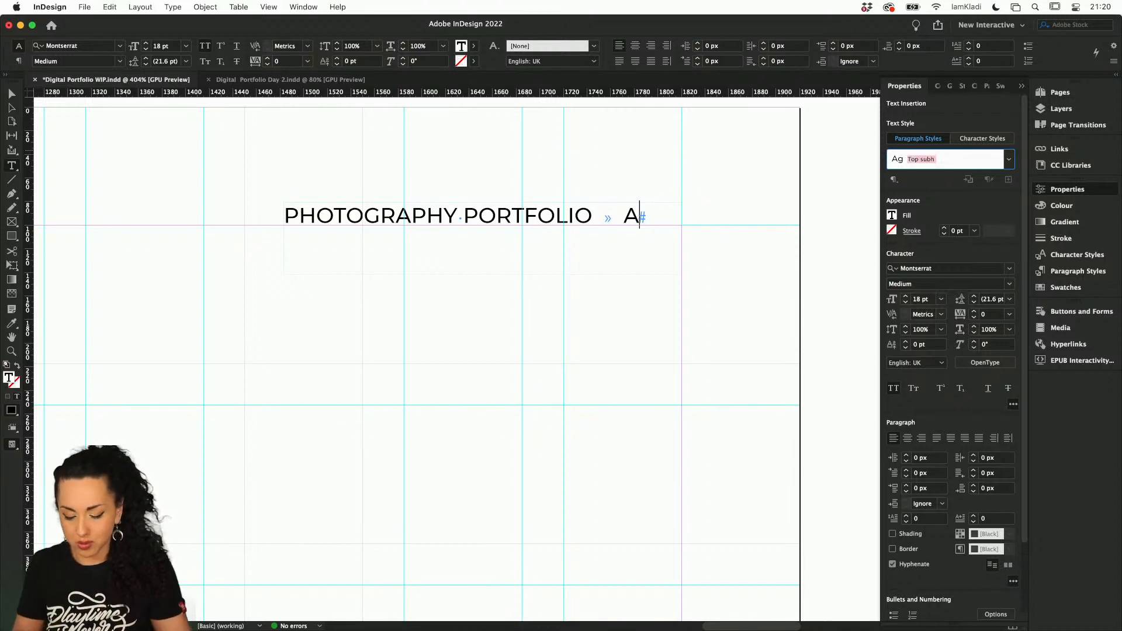
text(Monserrat 18)
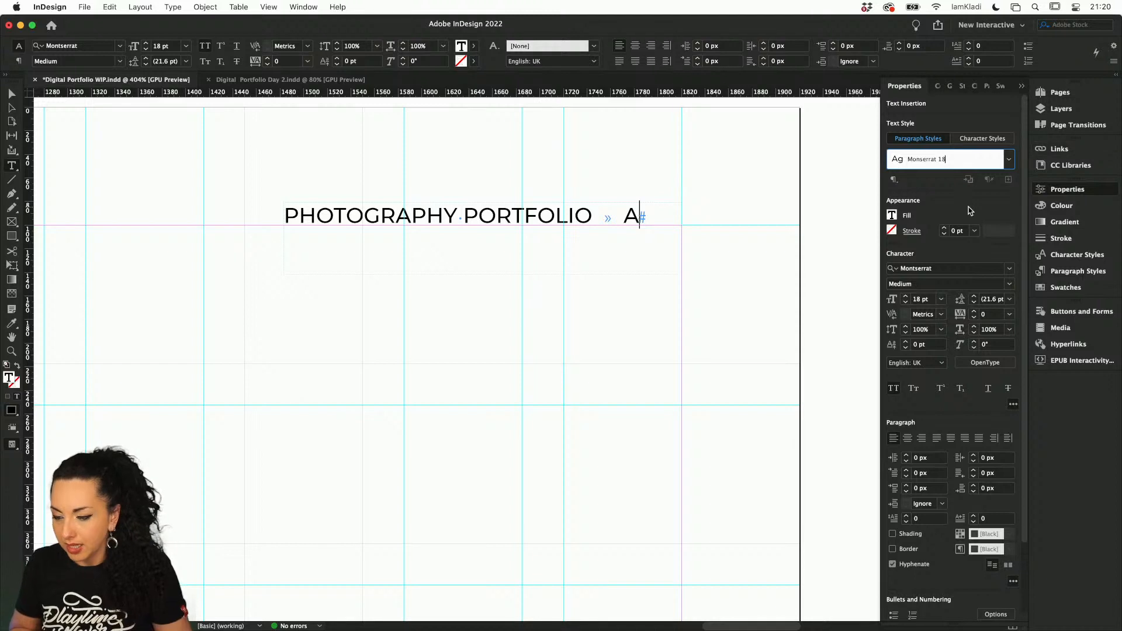
key(Return)
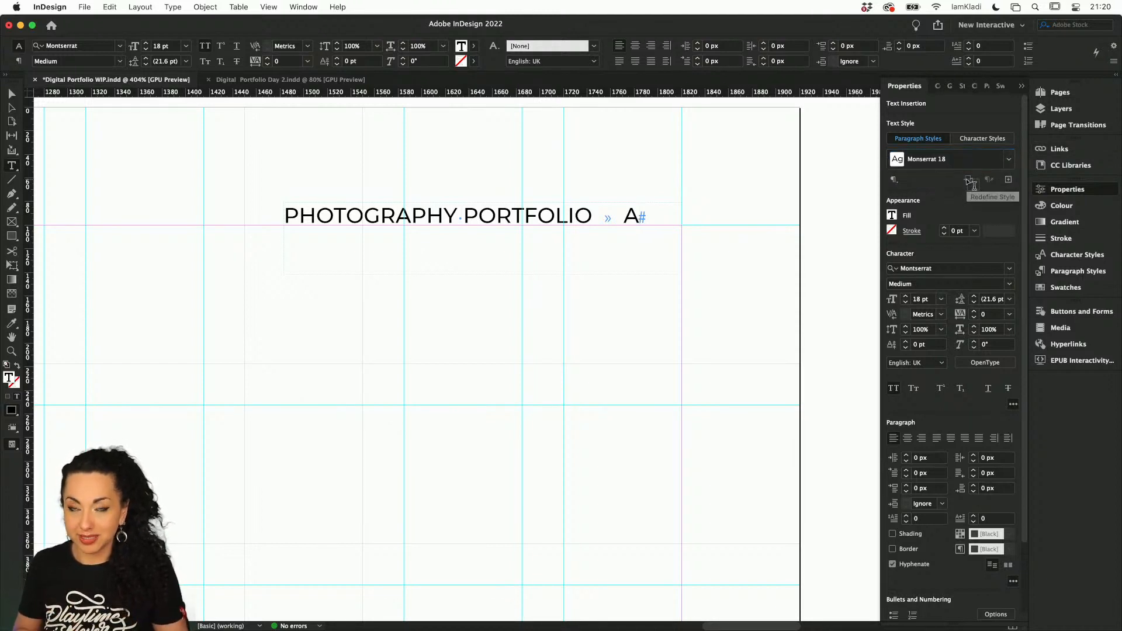
Display the document's list of paragraph styles and review which style types can be shown
click(1066, 275)
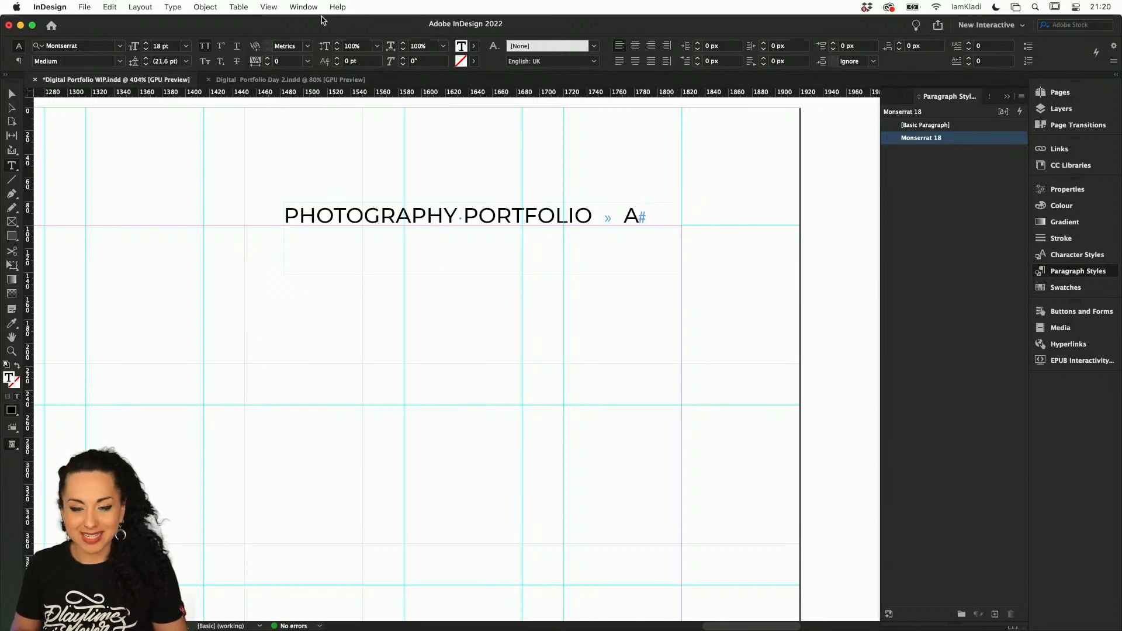
click(304, 7)
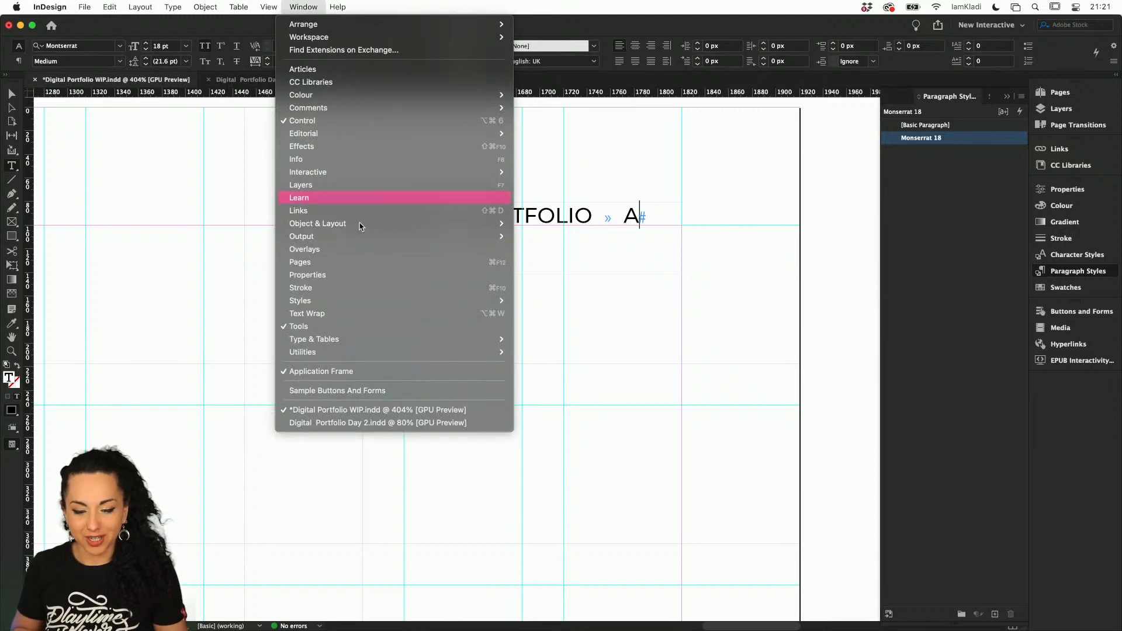
mouse_move(355, 301)
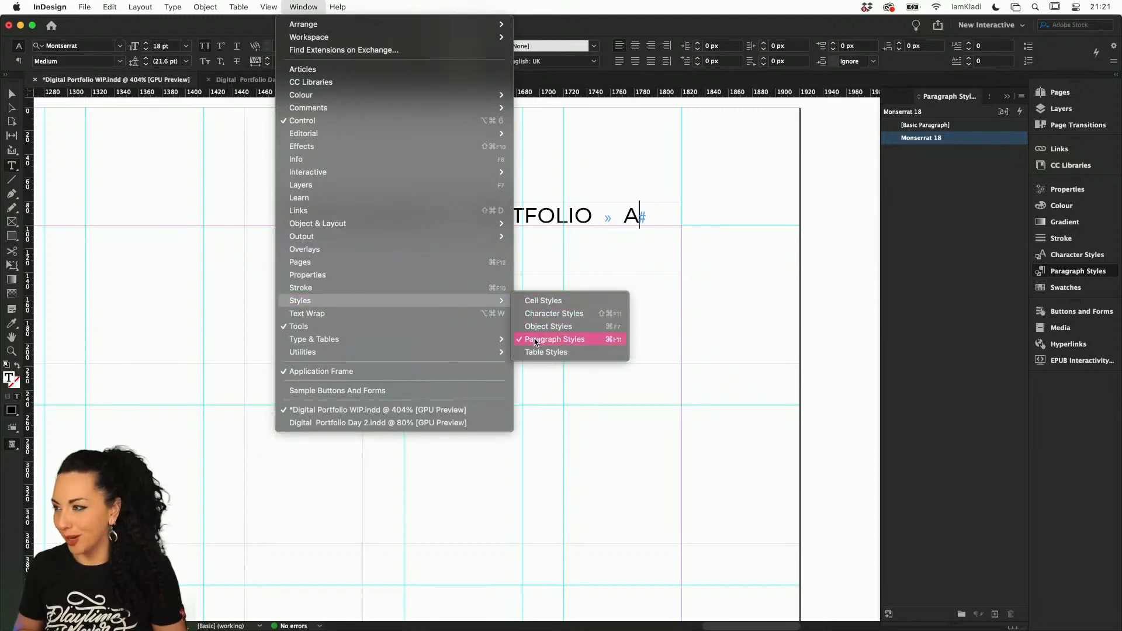
click(1062, 408)
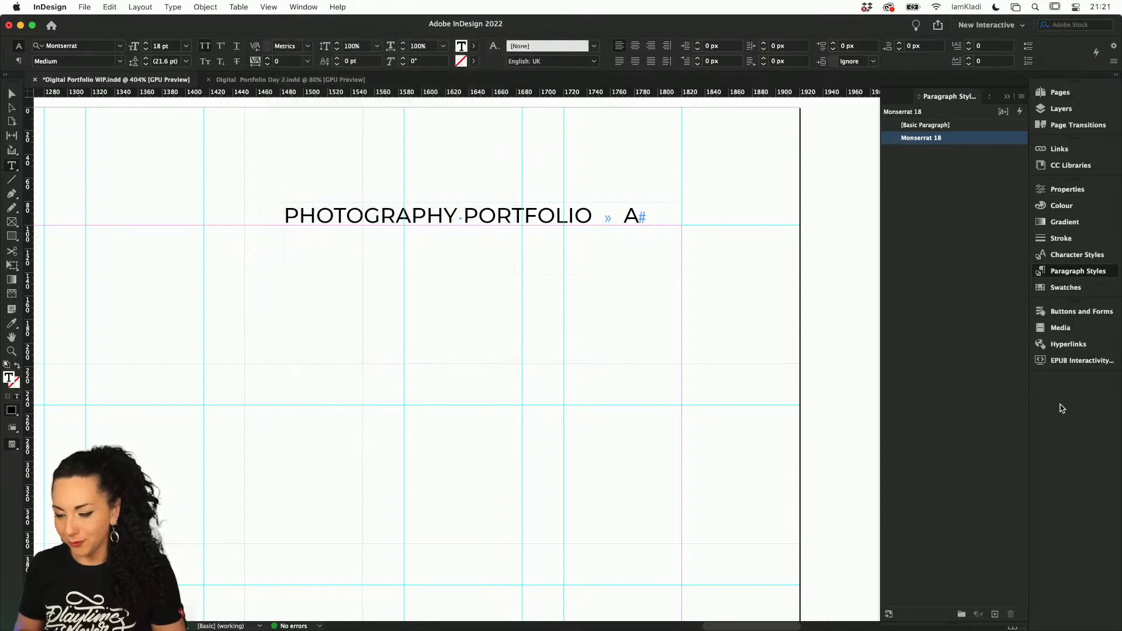
click(967, 158)
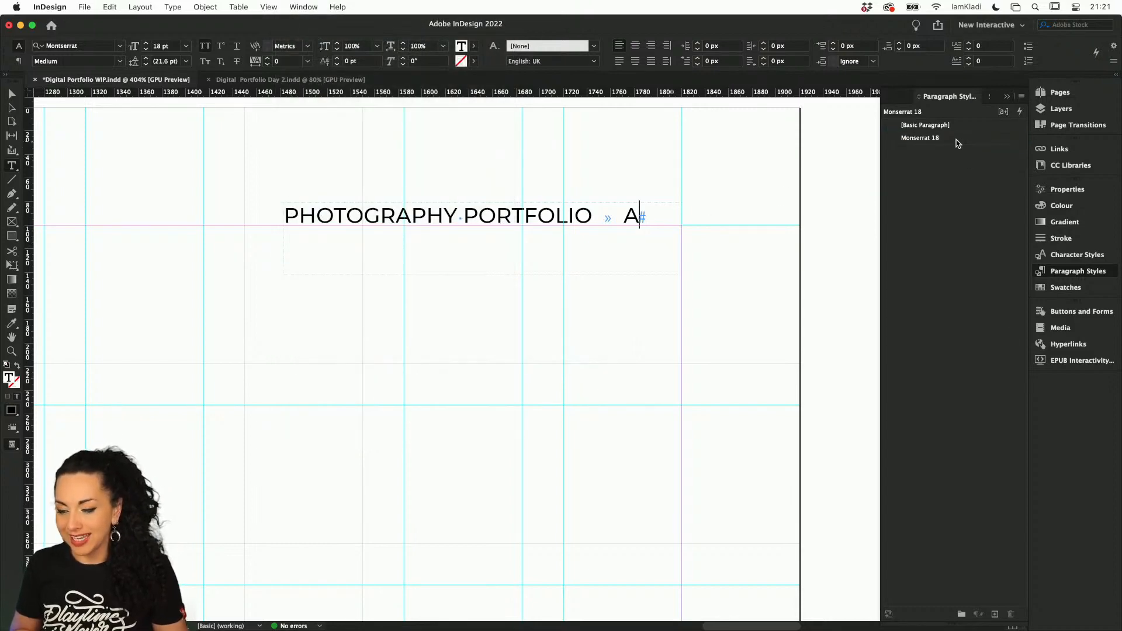
Open the Monserrat 18 paragraph style for editing and remove its existing tab stop
double_click(957, 141)
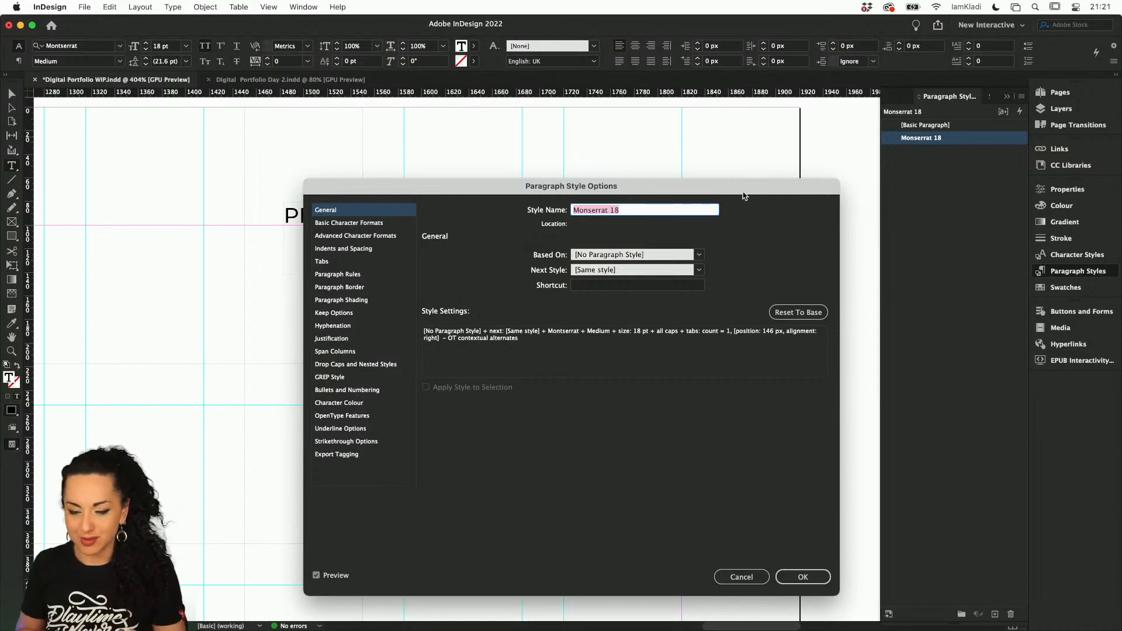
drag(705, 188, 657, 264)
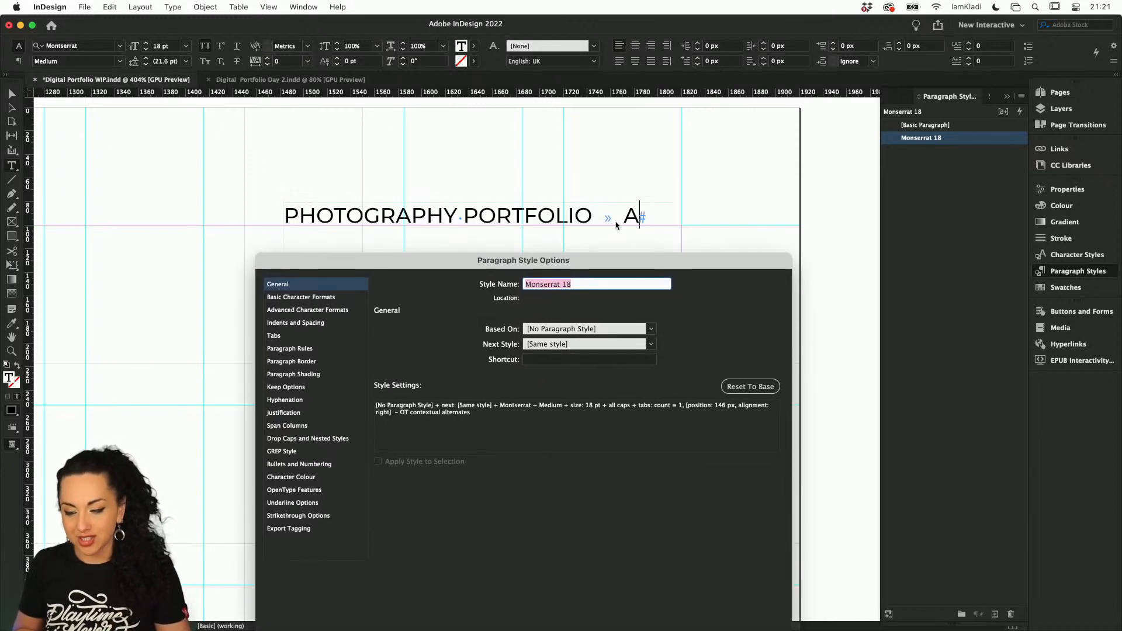
click(293, 338)
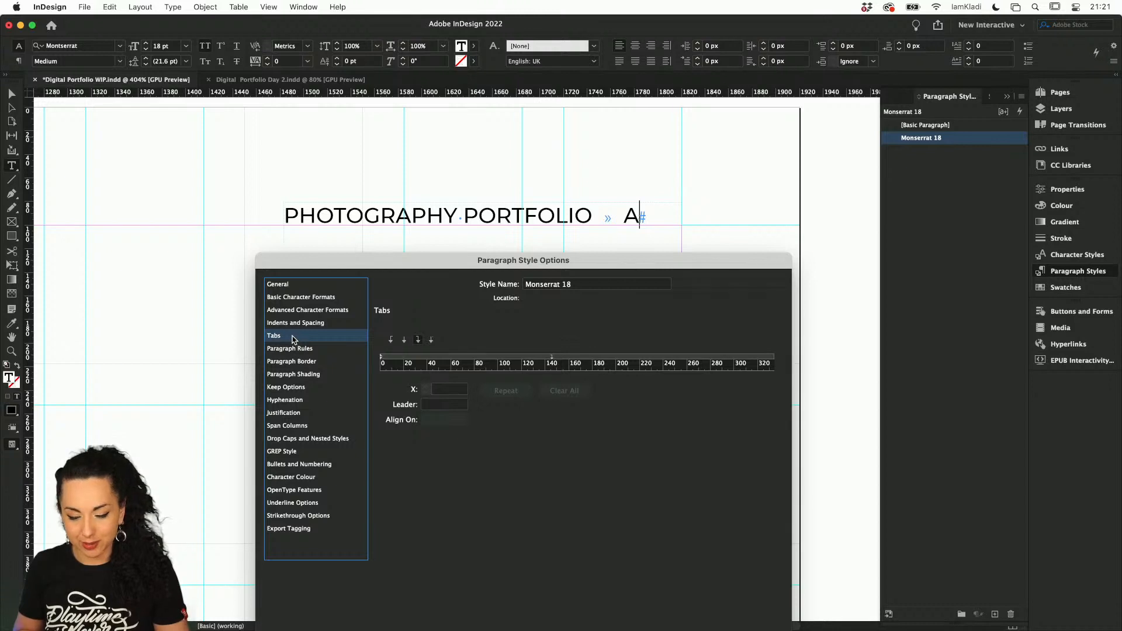
click(556, 358)
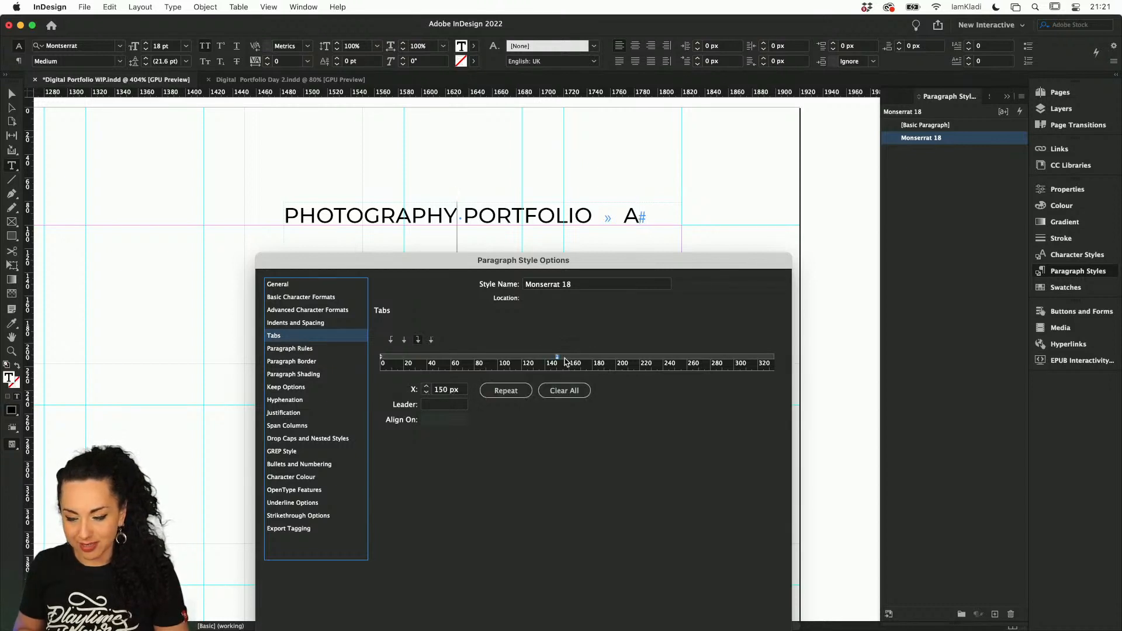
drag(565, 360, 611, 344)
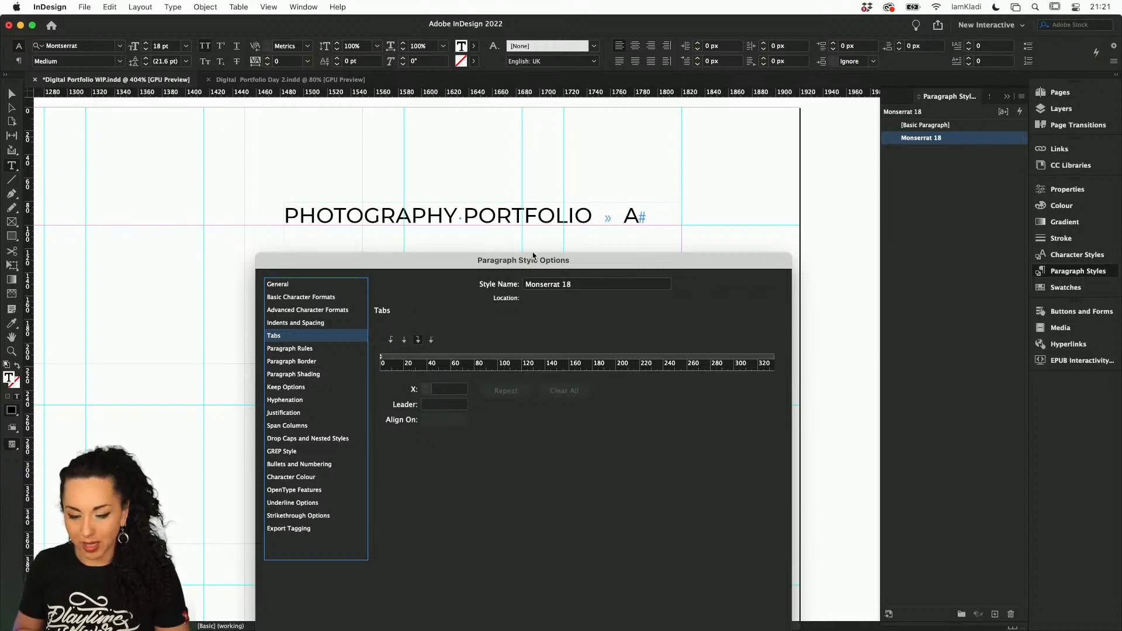
Turn on preview and add a right-aligned tab stop at 336 px to the Monserrat 18 style
drag(733, 265, 868, 122)
click(420, 509)
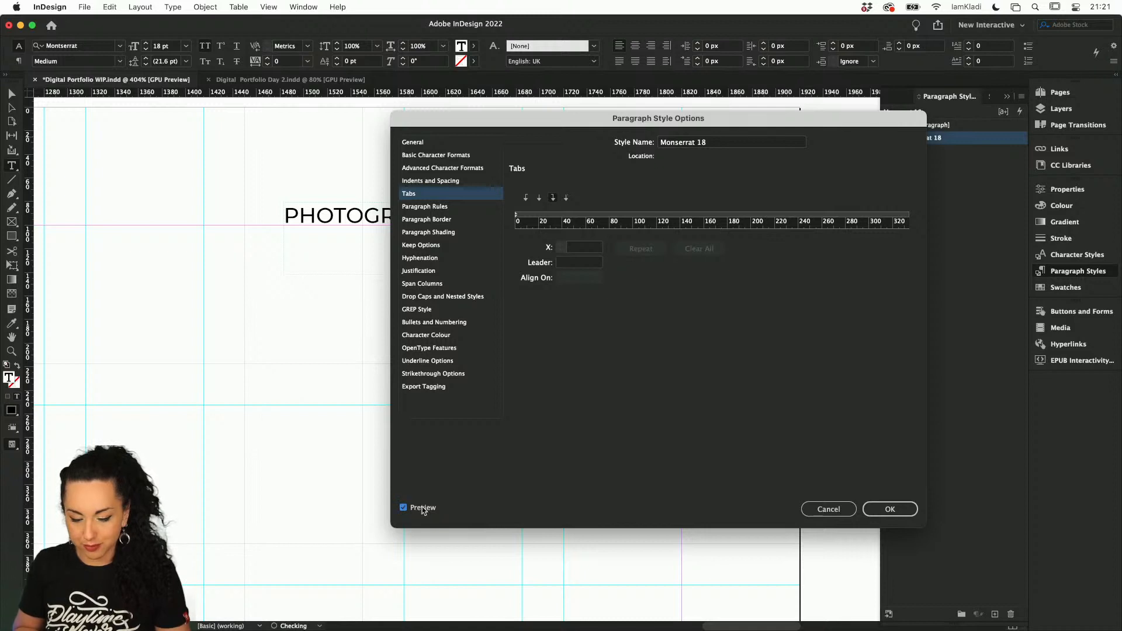
drag(560, 120, 404, 269)
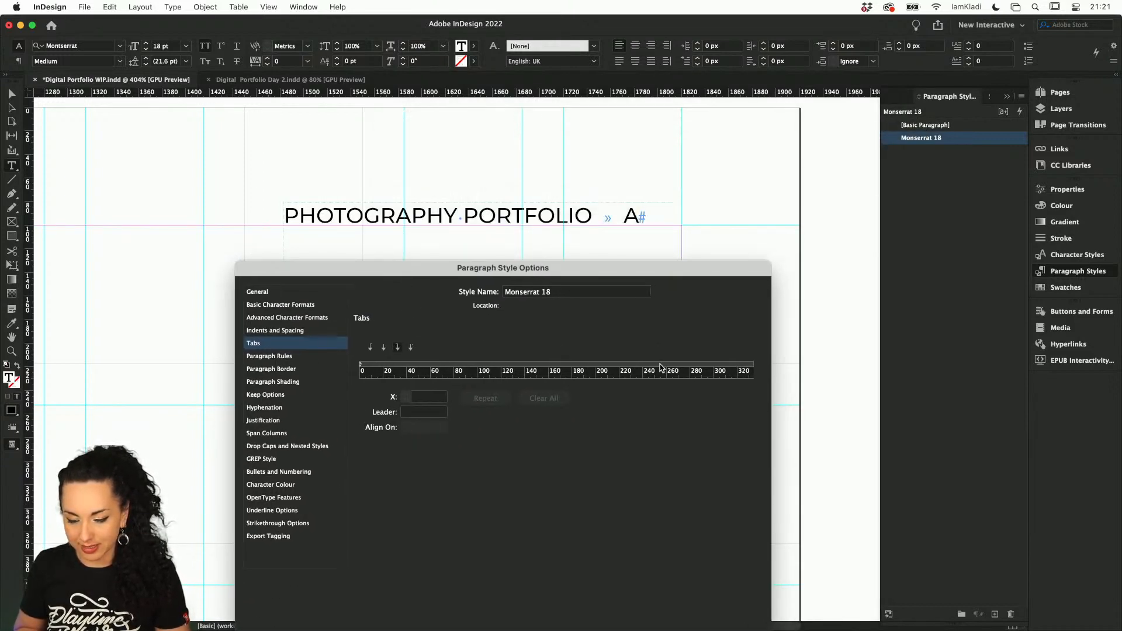
mouse_move(662, 368)
mouse_down()
mouse_move(753, 366)
mouse_move(662, 367)
mouse_up()
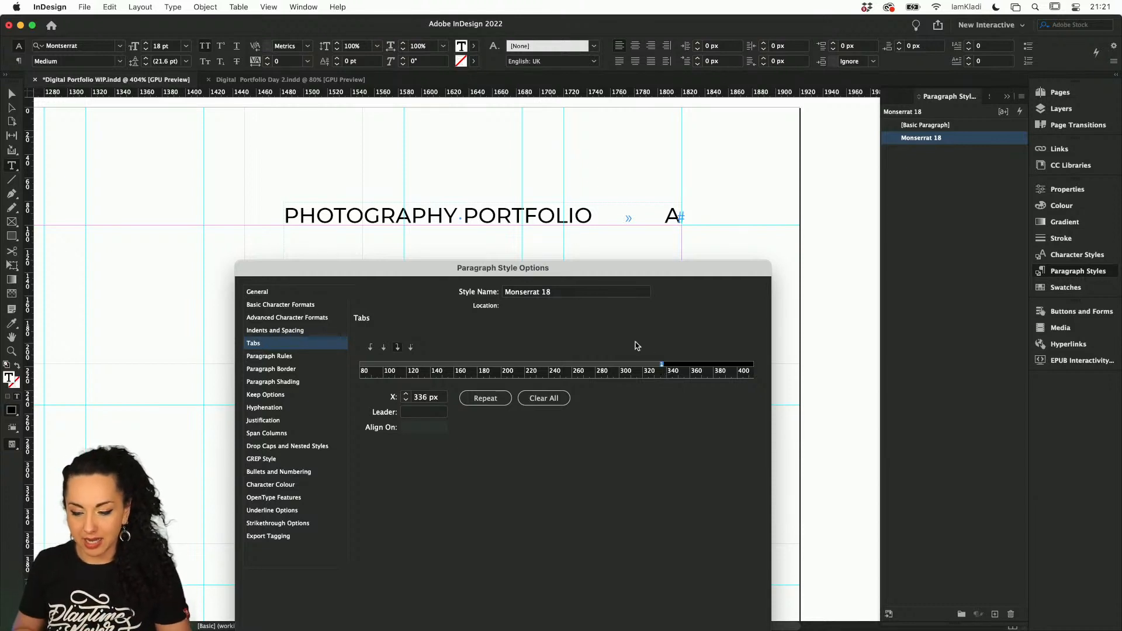
drag(635, 279, 607, 195)
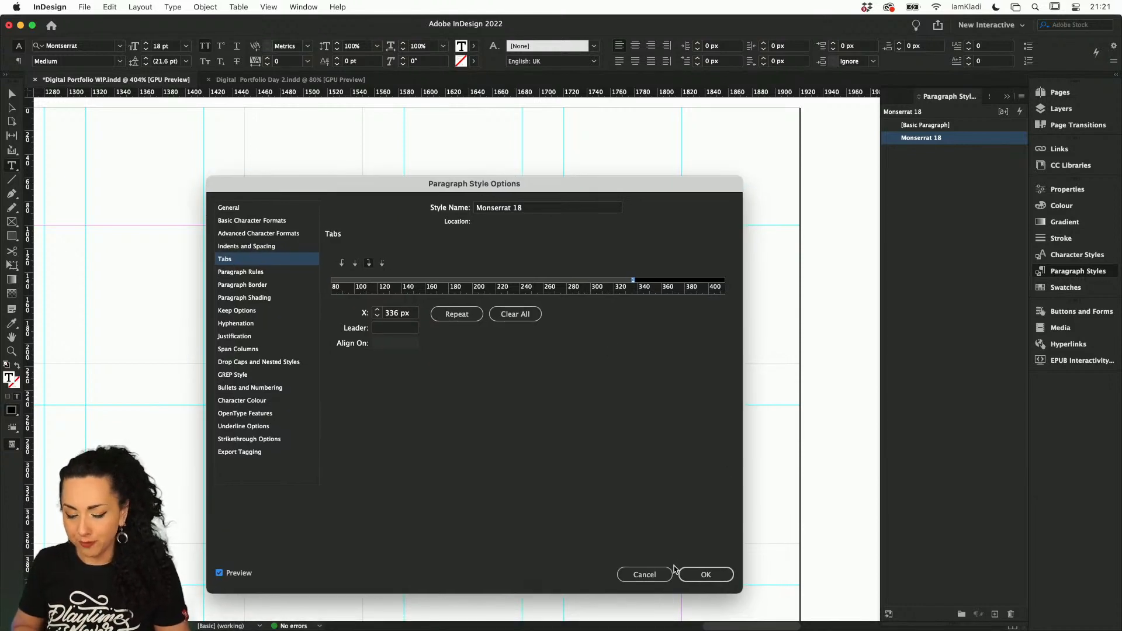
click(722, 576)
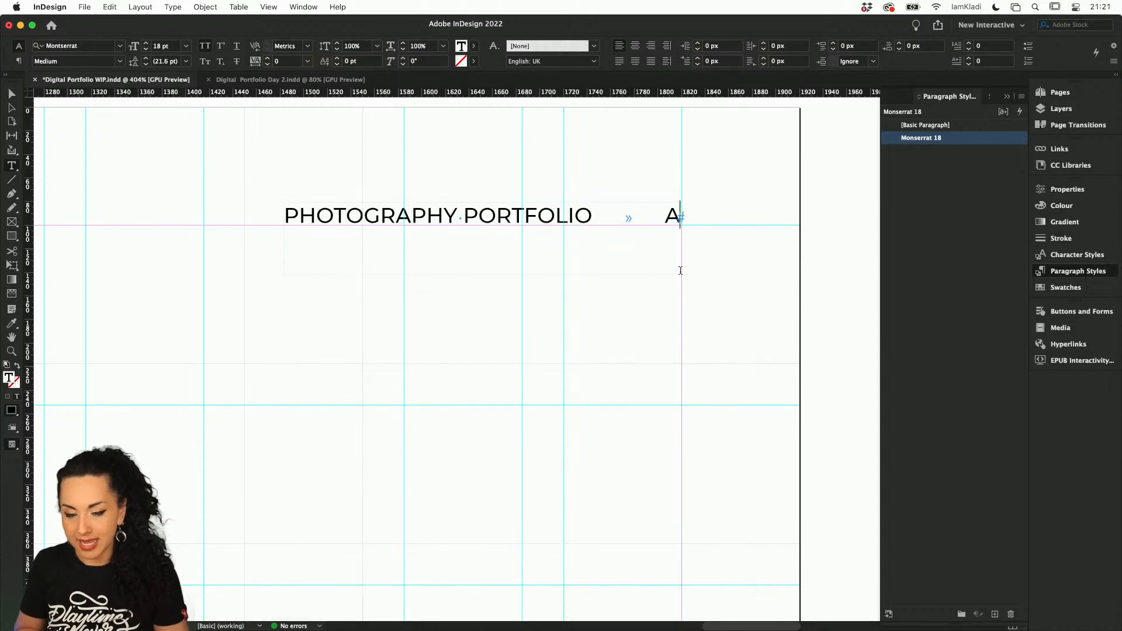
Check the parent header and its page number on pages 2 and 3, and compare them with the cover page
click(1061, 109)
click(1058, 93)
click(920, 202)
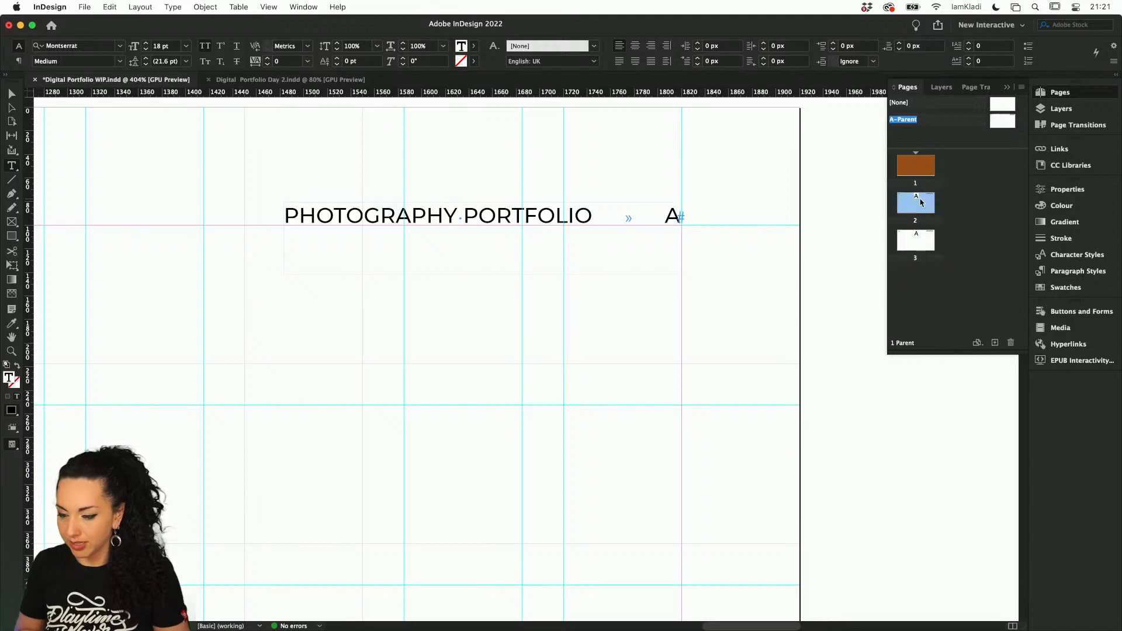
double_click(920, 202)
scroll(578, 265, down, 3)
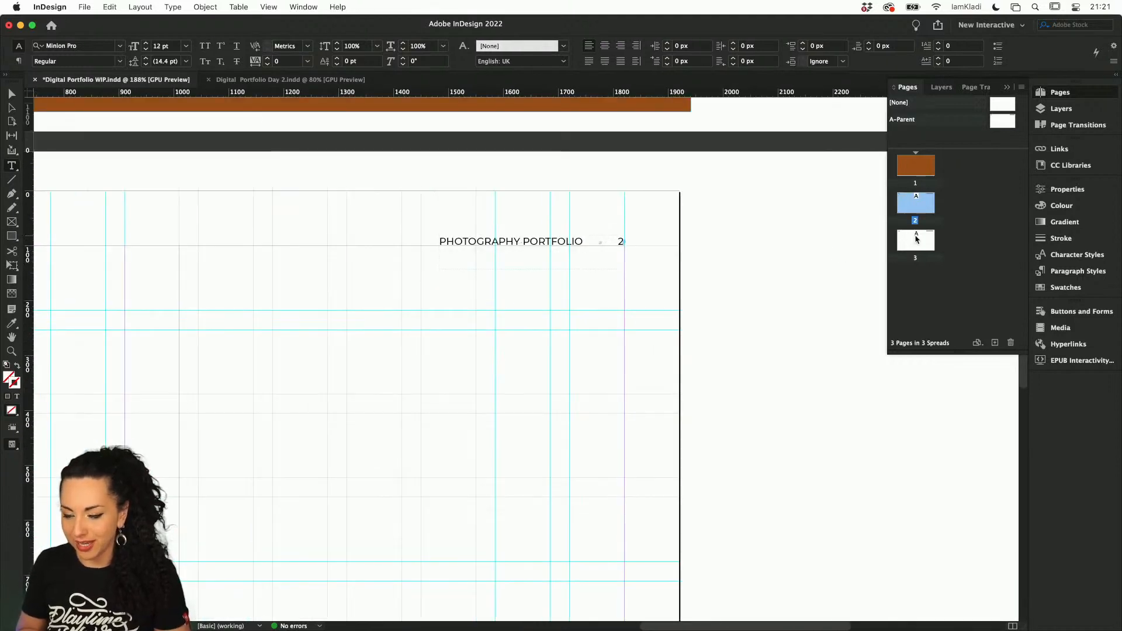
click(916, 238)
double_click(916, 239)
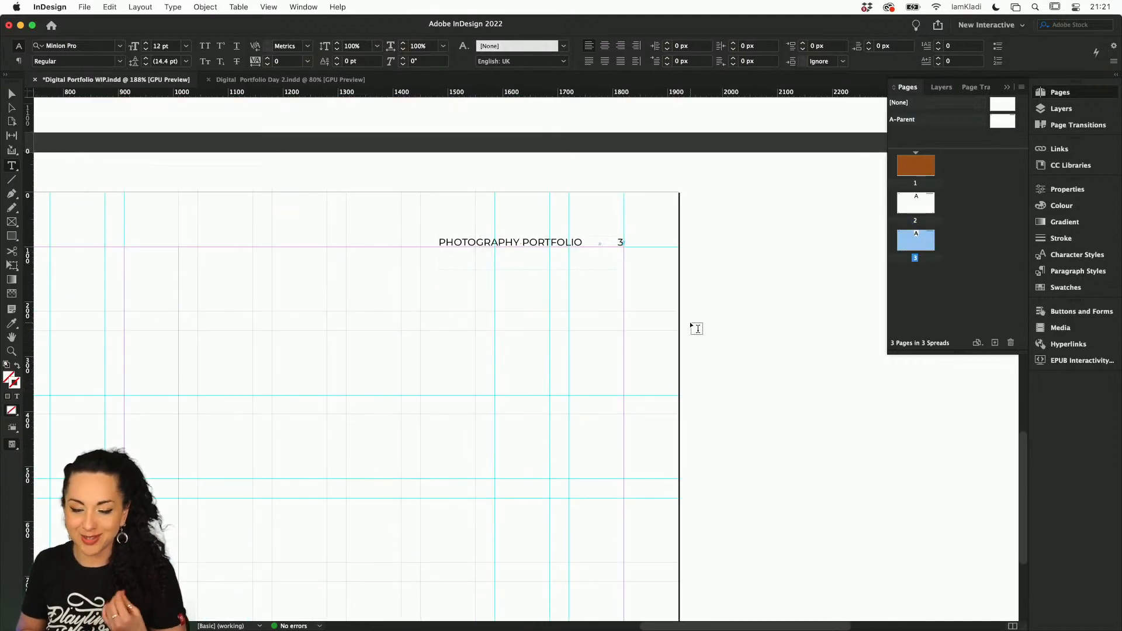
double_click(916, 175)
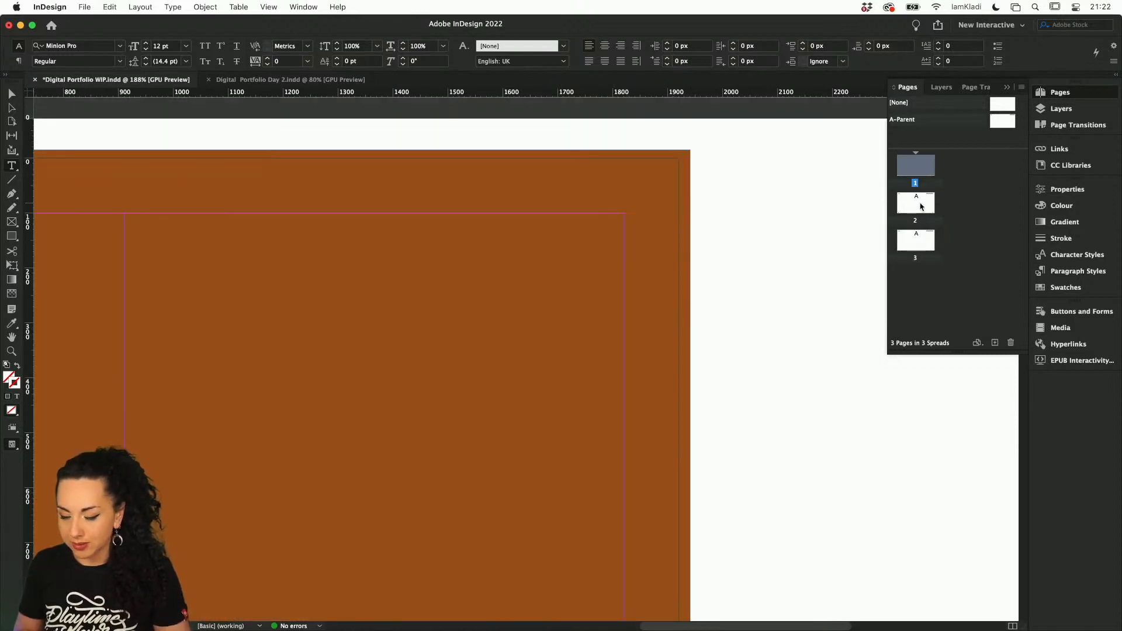
Start a new section on the page after the cover, with page numbering starting at 1 despite the duplicate number
double_click(921, 205)
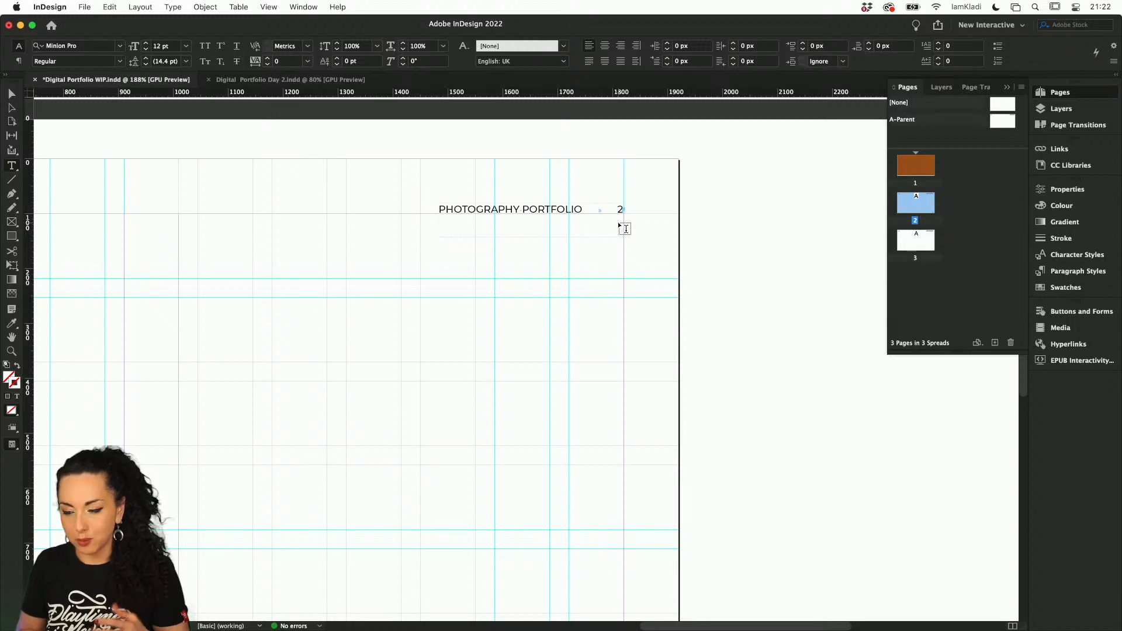
right_click(914, 210)
mouse_move(964, 396)
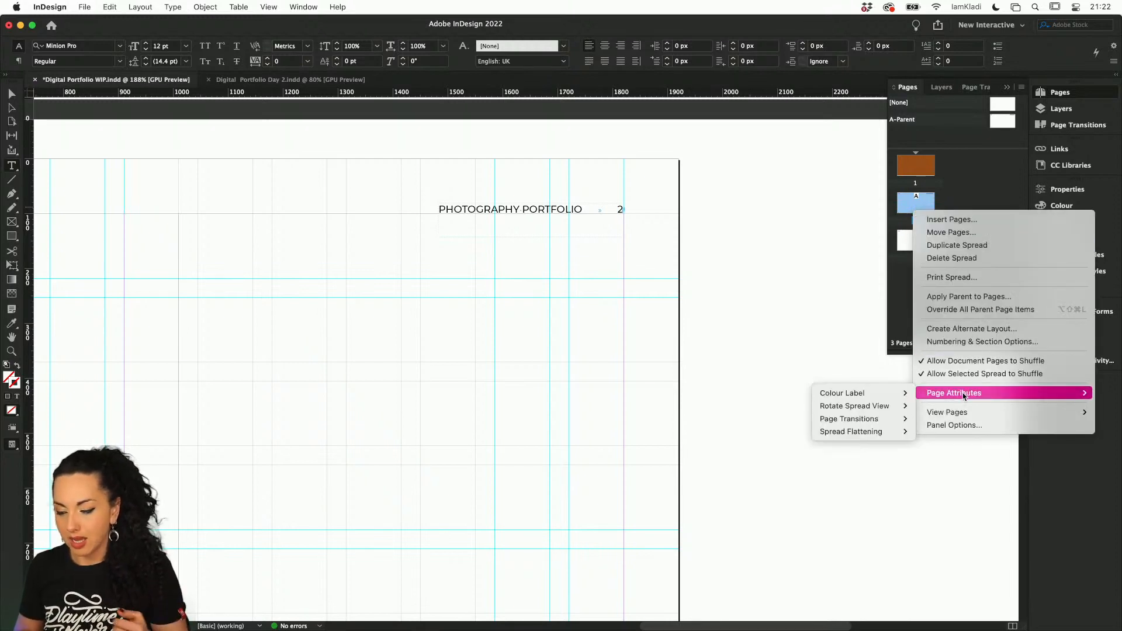
click(962, 341)
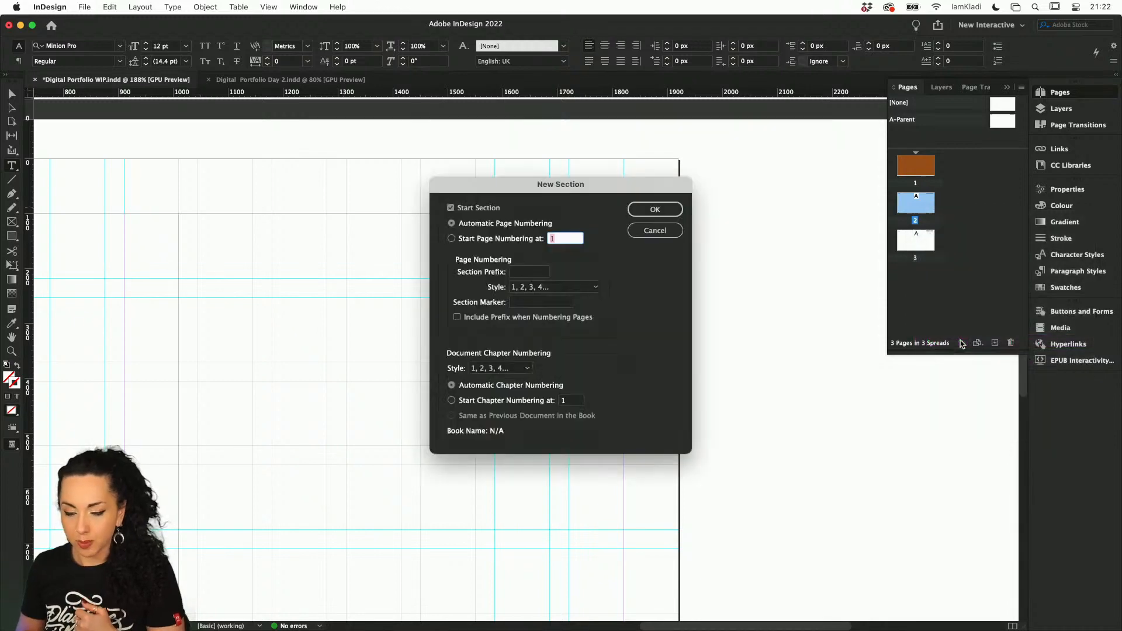
click(518, 242)
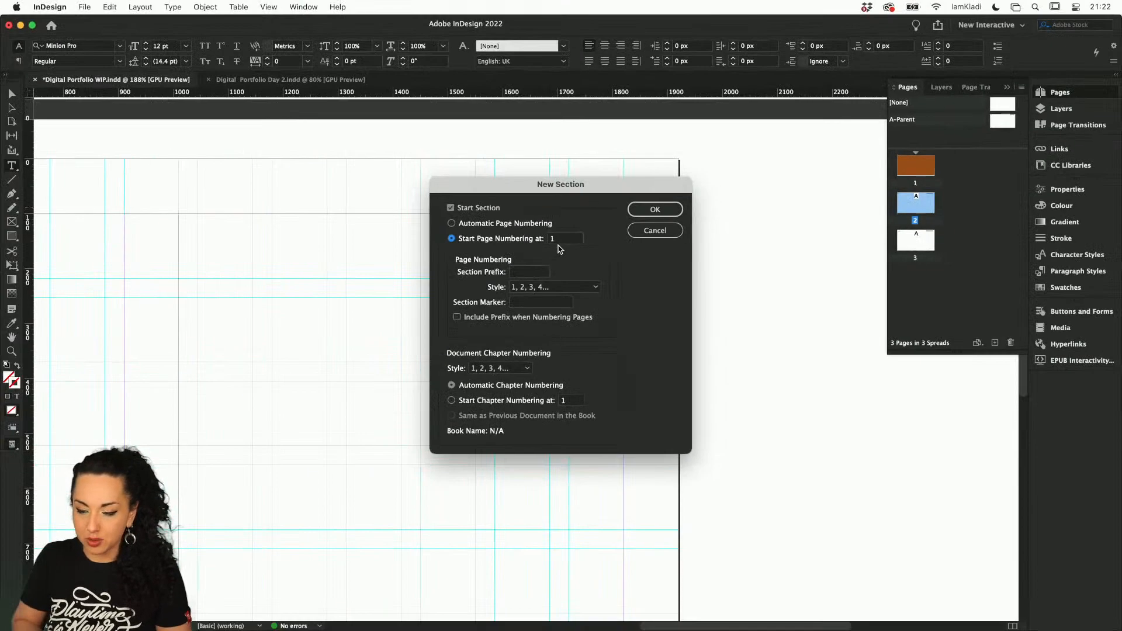
click(639, 211)
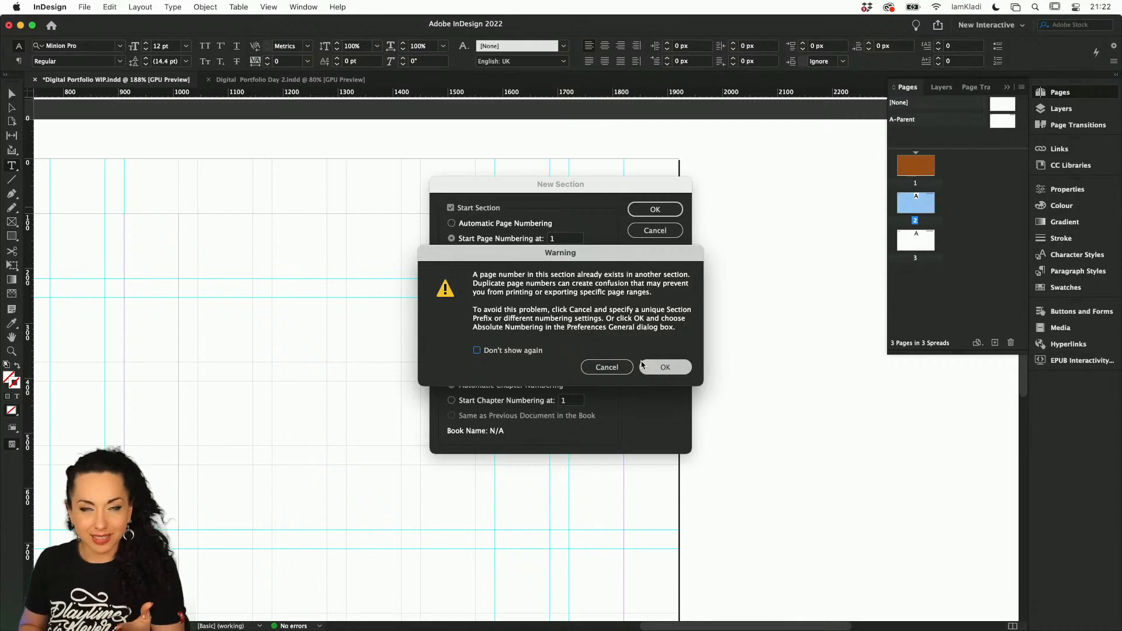
click(664, 366)
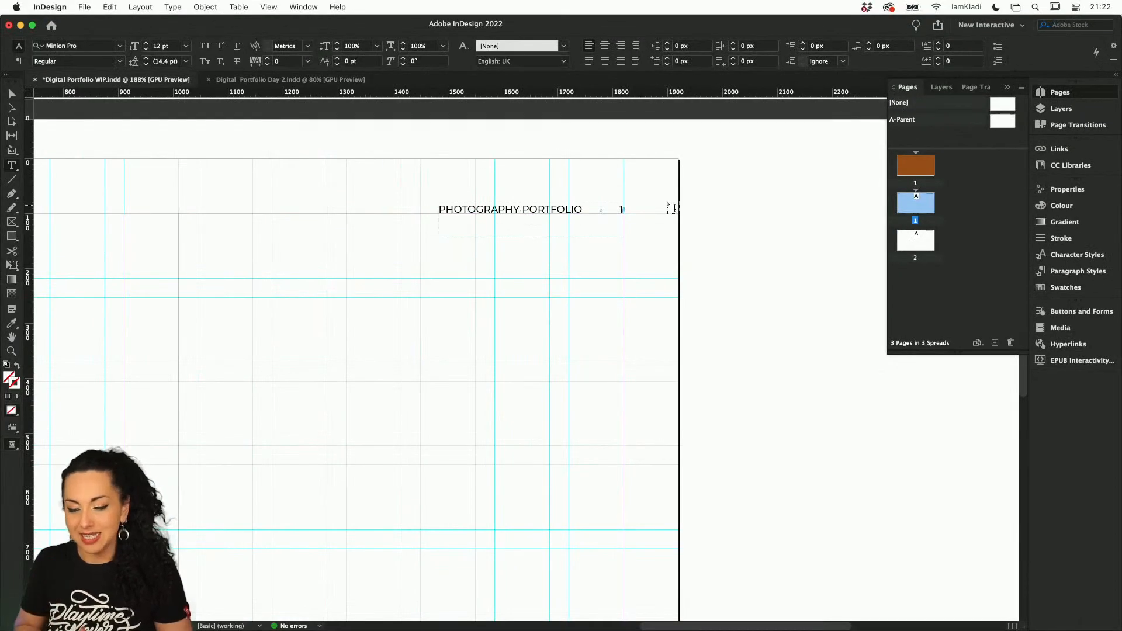
Look over the cover and the pages below it to compare their layout and header numbering
scroll(673, 208, down, 8)
scroll(673, 207, up, 2)
scroll(673, 207, up, 2)
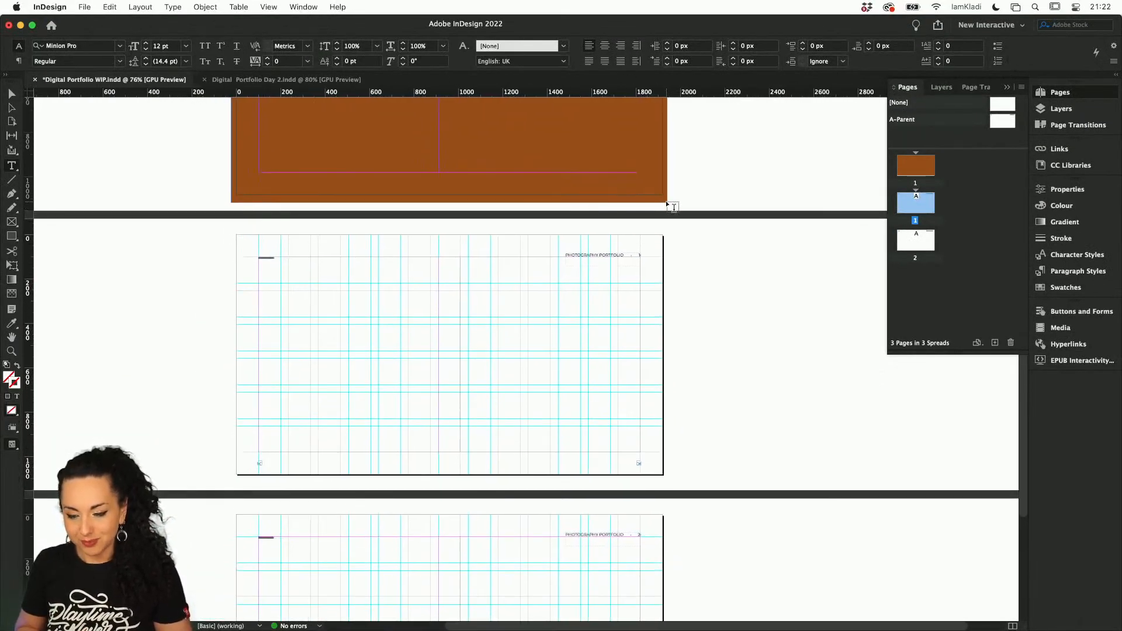
scroll(672, 206, up, 6)
scroll(673, 208, down, 1)
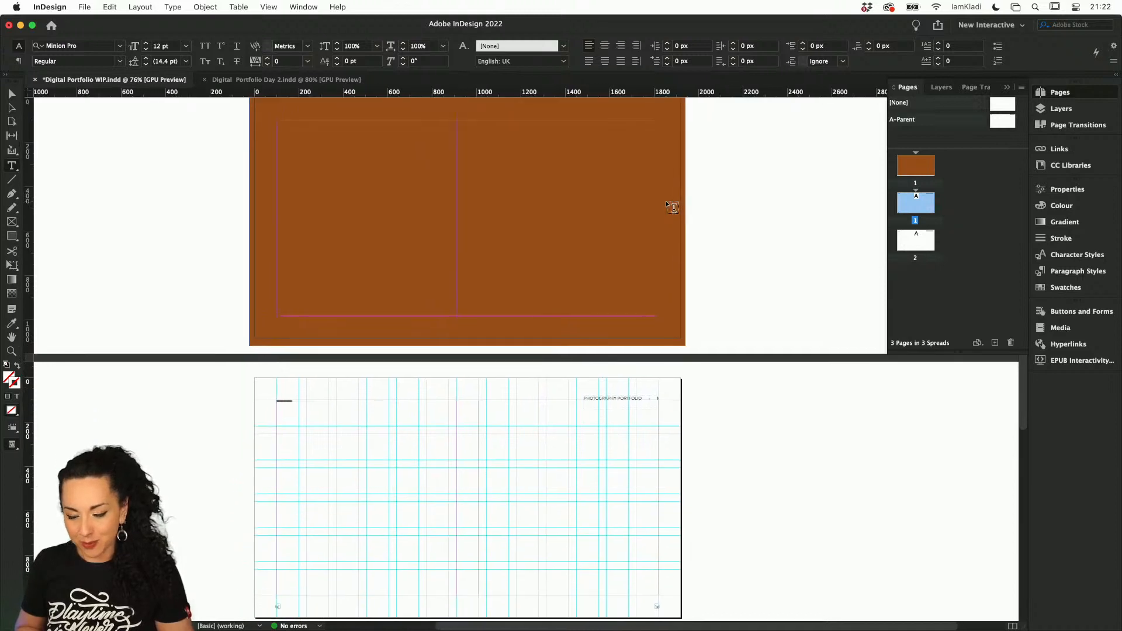
scroll(672, 207, down, 2)
key(p)
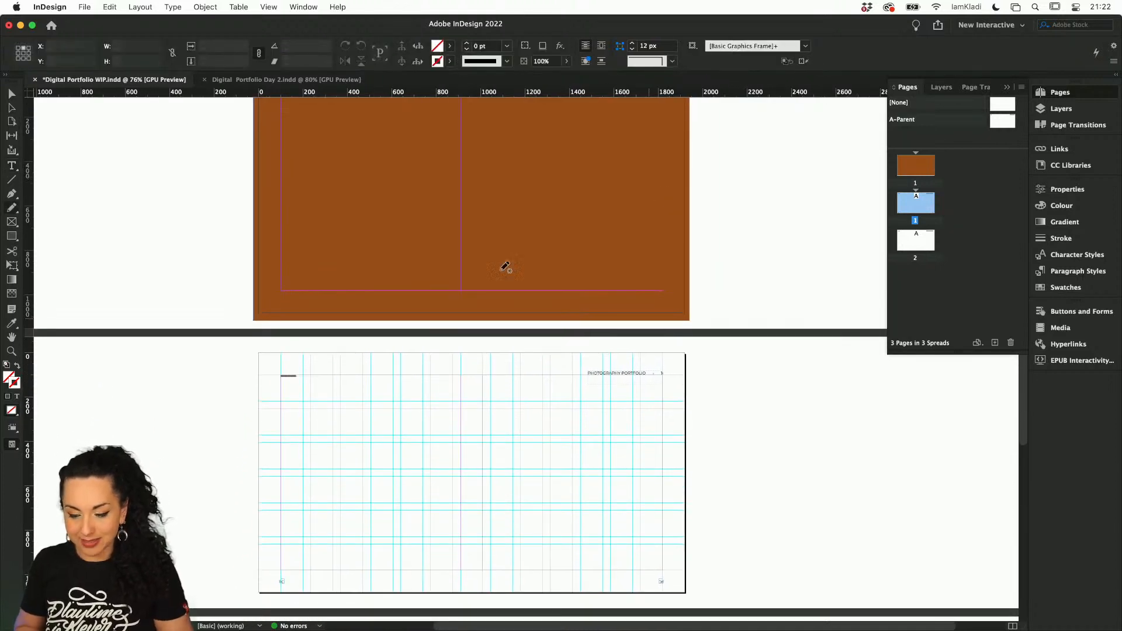
click(11, 93)
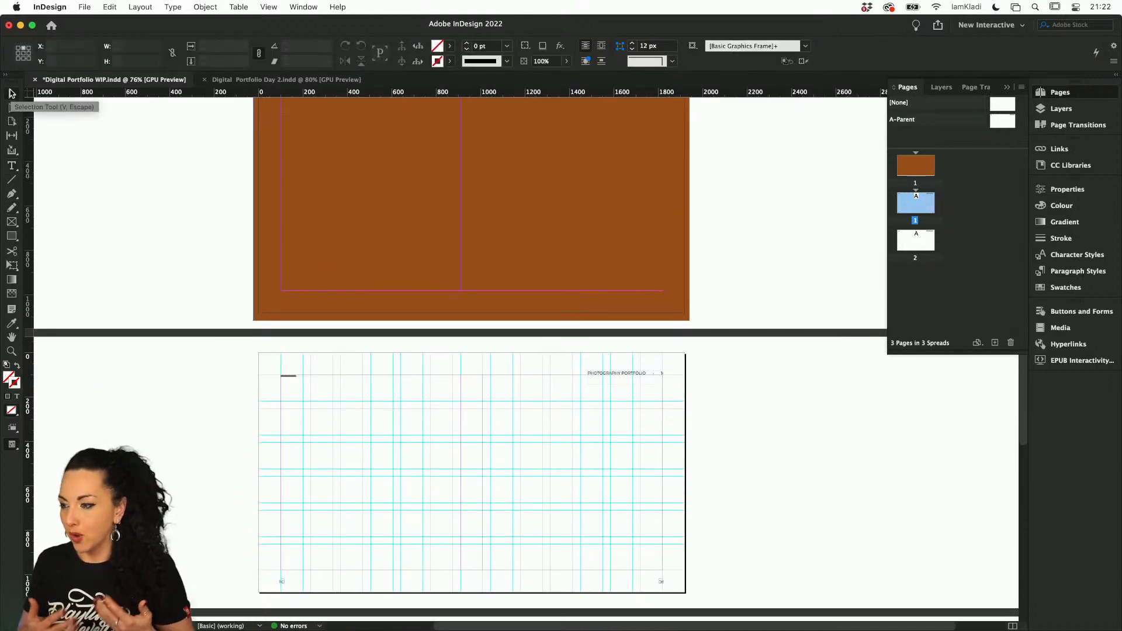
Draw a rectangular image placeholder frame, 675 by 762.5 px, snapped to the guides in the left half of the page after the cover
scroll(453, 369, down, 2)
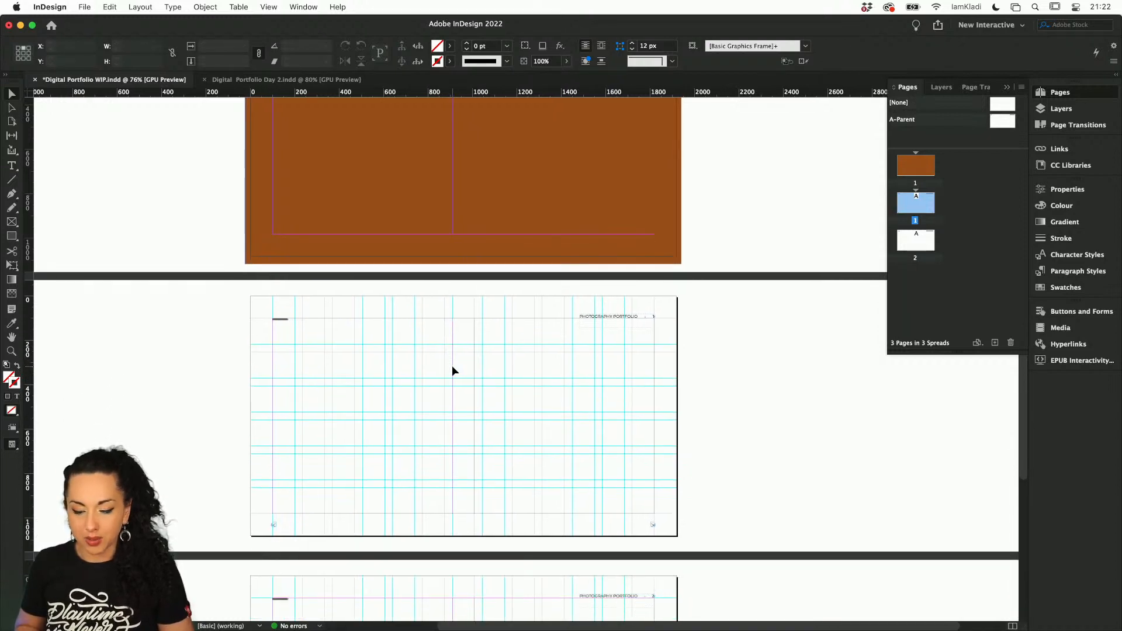
click(11, 222)
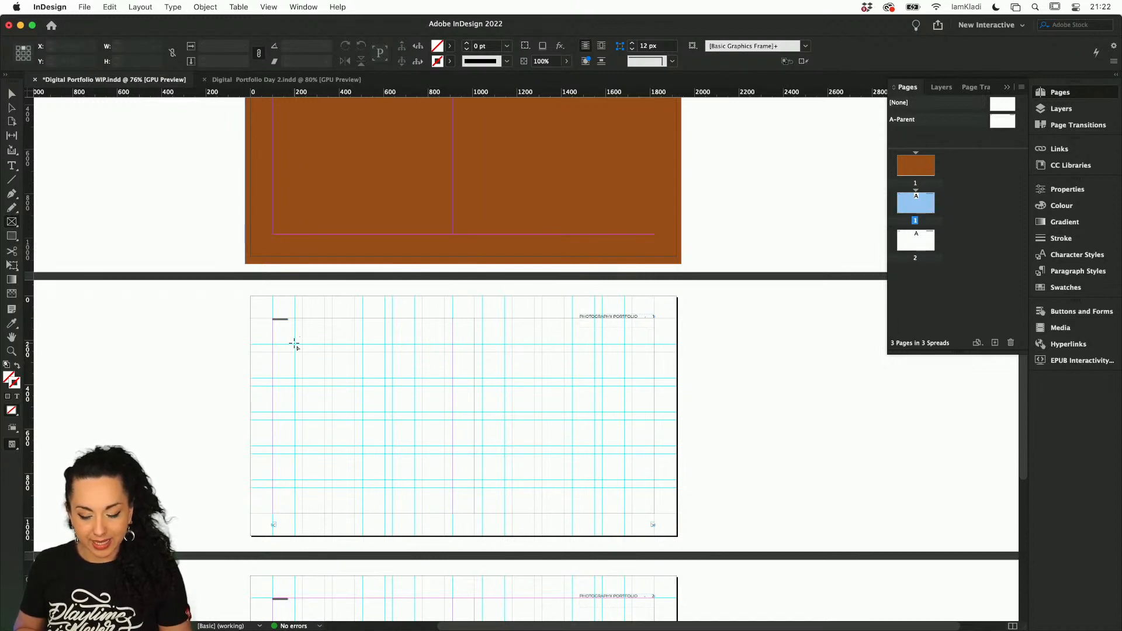
drag(294, 345, 444, 513)
Duplicate the placeholder frame straight across into the right half of the same page, level with the original
key(v)
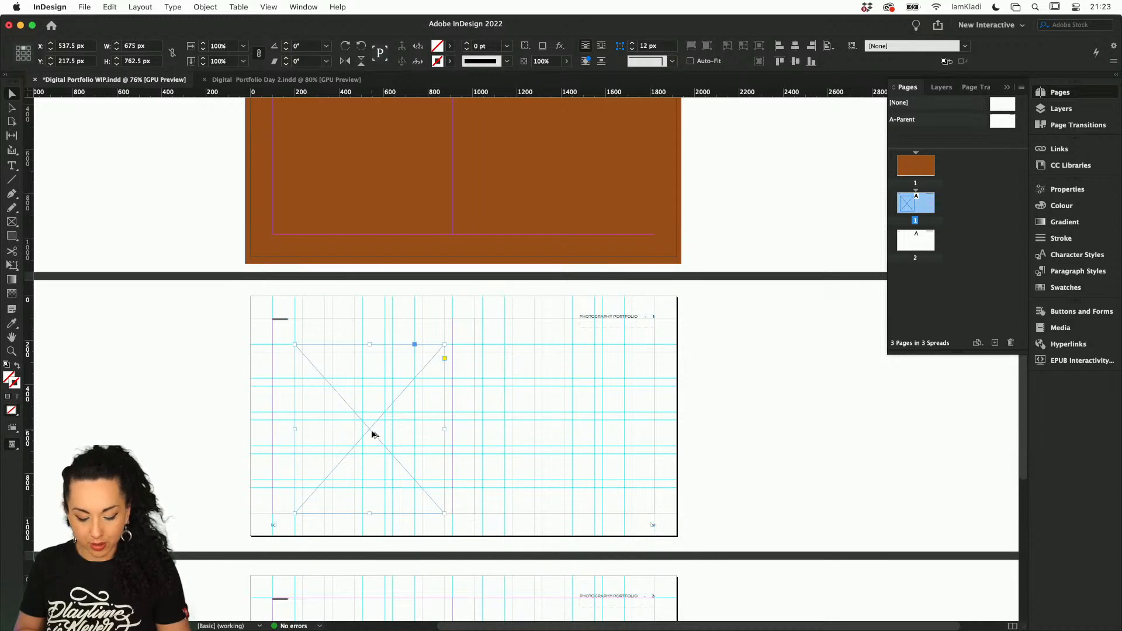
drag(371, 432, 559, 420)
click(683, 415)
scroll(541, 421, up, 5)
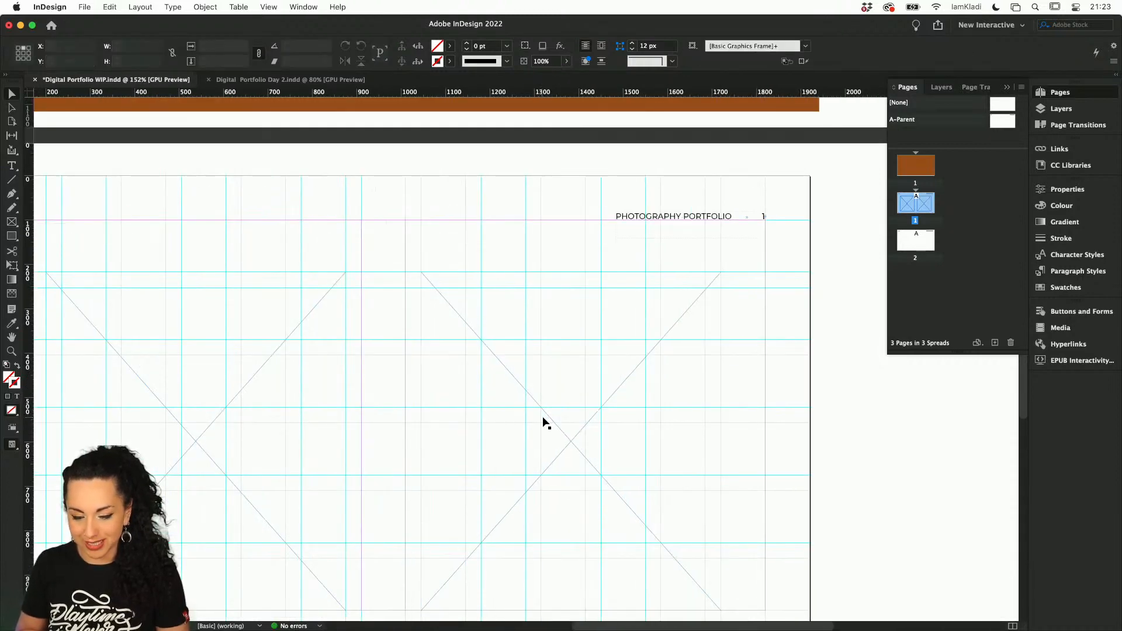
scroll(544, 421, down, 2)
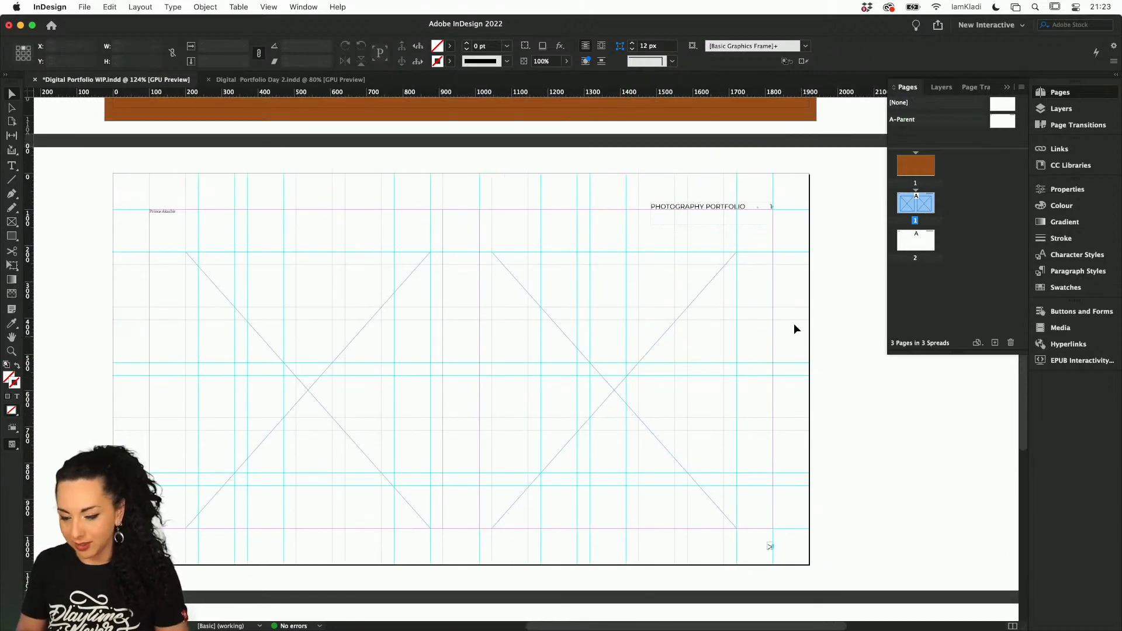
Give both placeholder frames a black stroke with a weight of 12 pt
key(super+a)
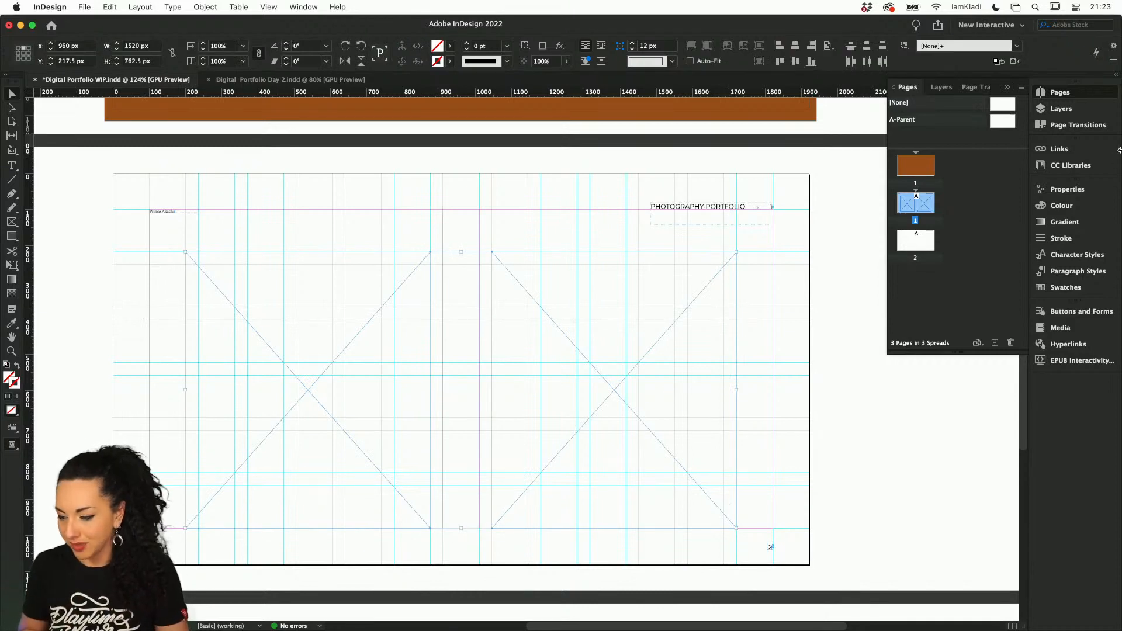
click(1065, 240)
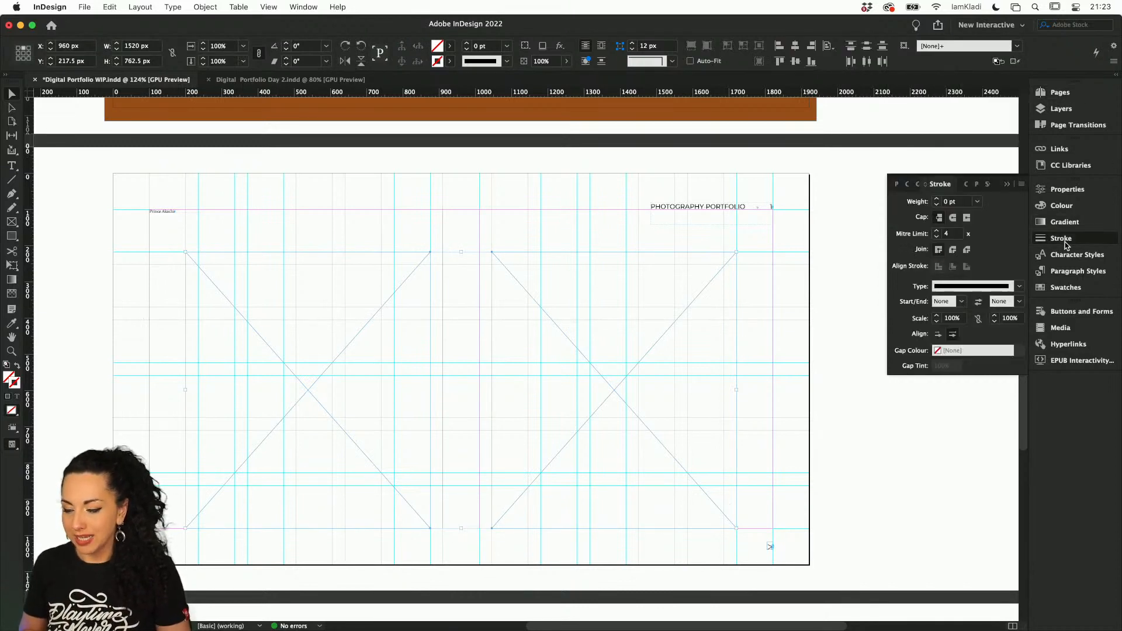
click(937, 200)
click(937, 199)
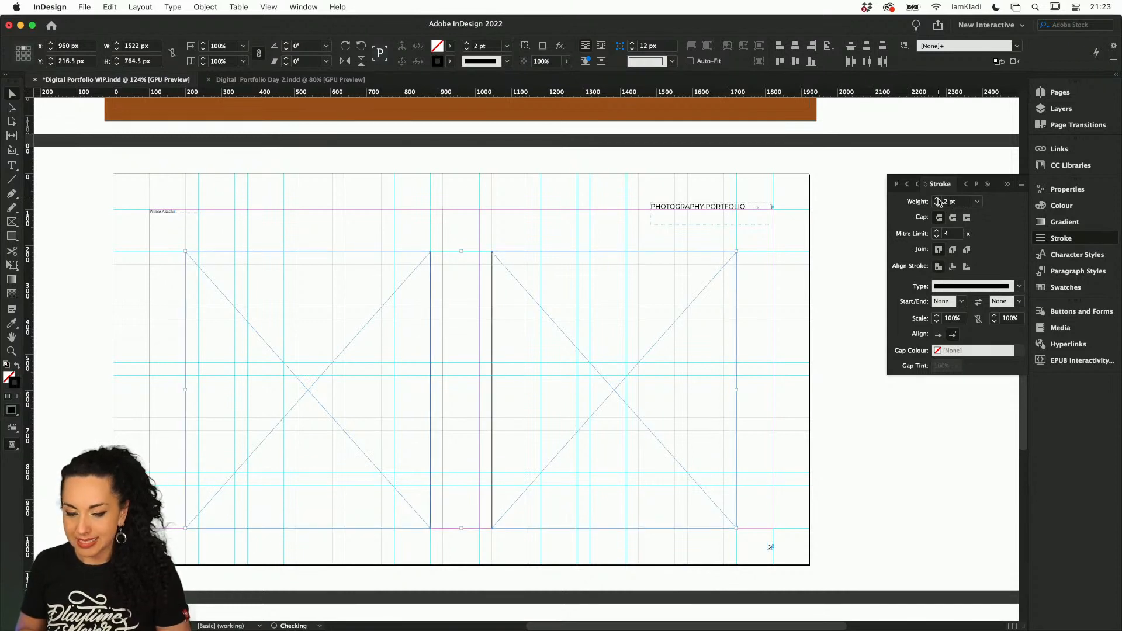
click(937, 199)
click(937, 199)
click(938, 199)
click(937, 199)
click(937, 199)
click(937, 199)
click(937, 199)
click(937, 199)
click(937, 200)
click(937, 200)
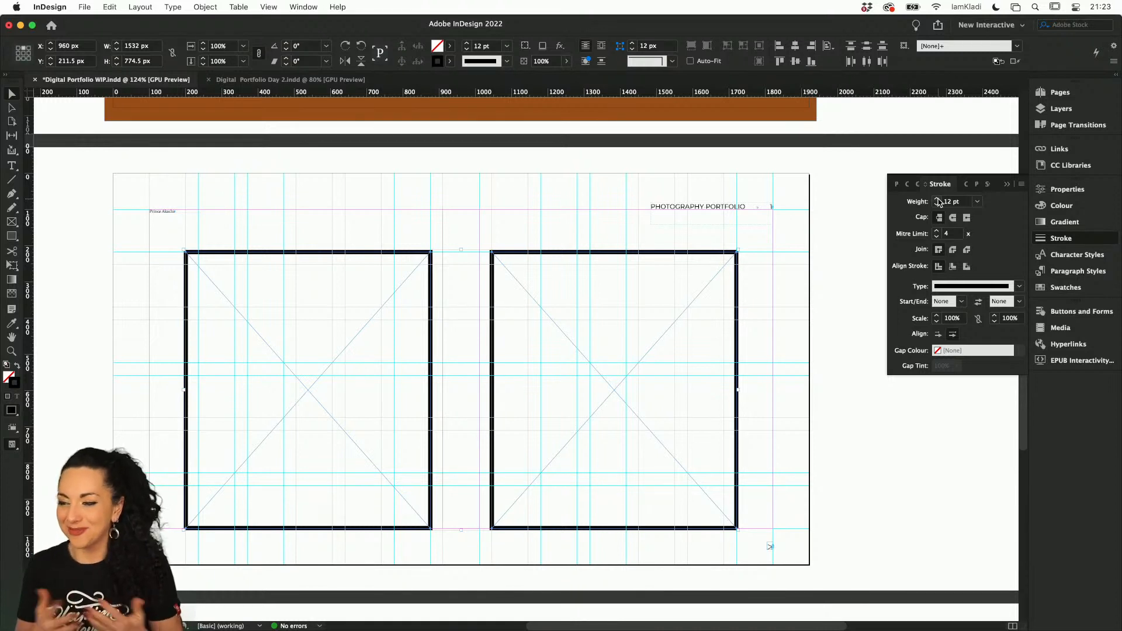
Align the stroke to the outside of both placeholder frames and set its mitre limit to 5
click(968, 267)
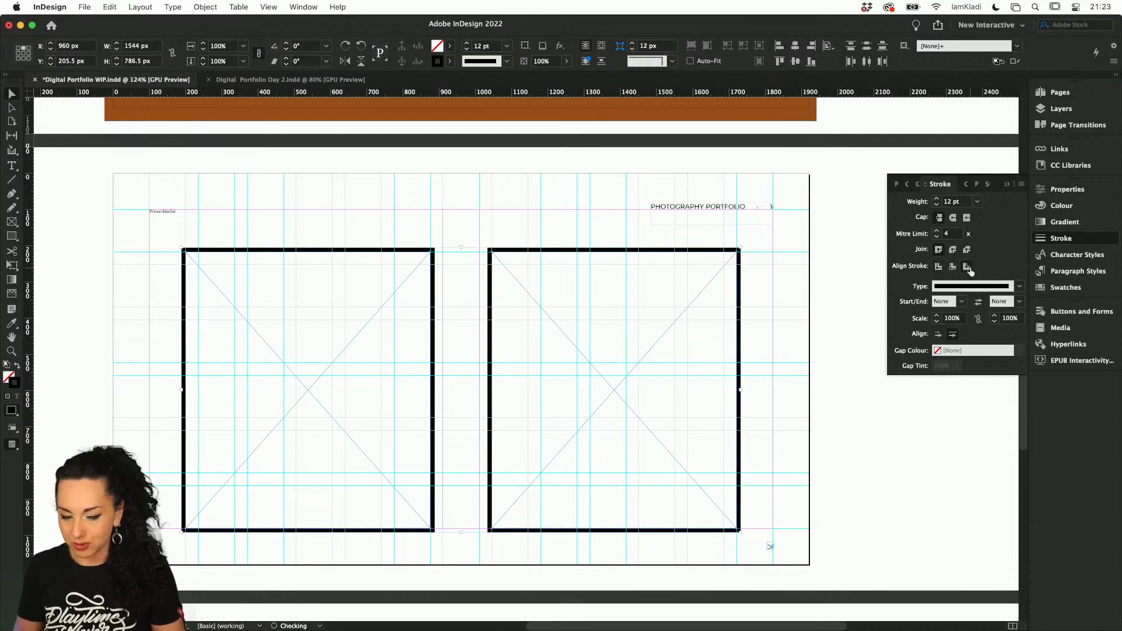
click(937, 232)
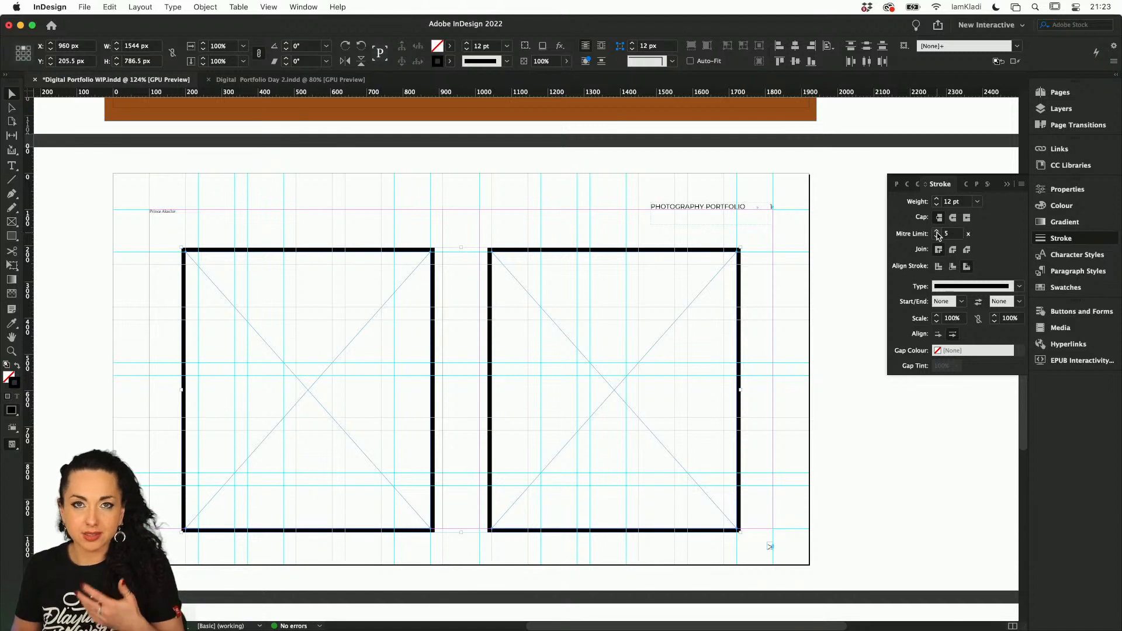
Set the stroke's mitre limit to 6 on both placeholder frames and deselect them
click(937, 237)
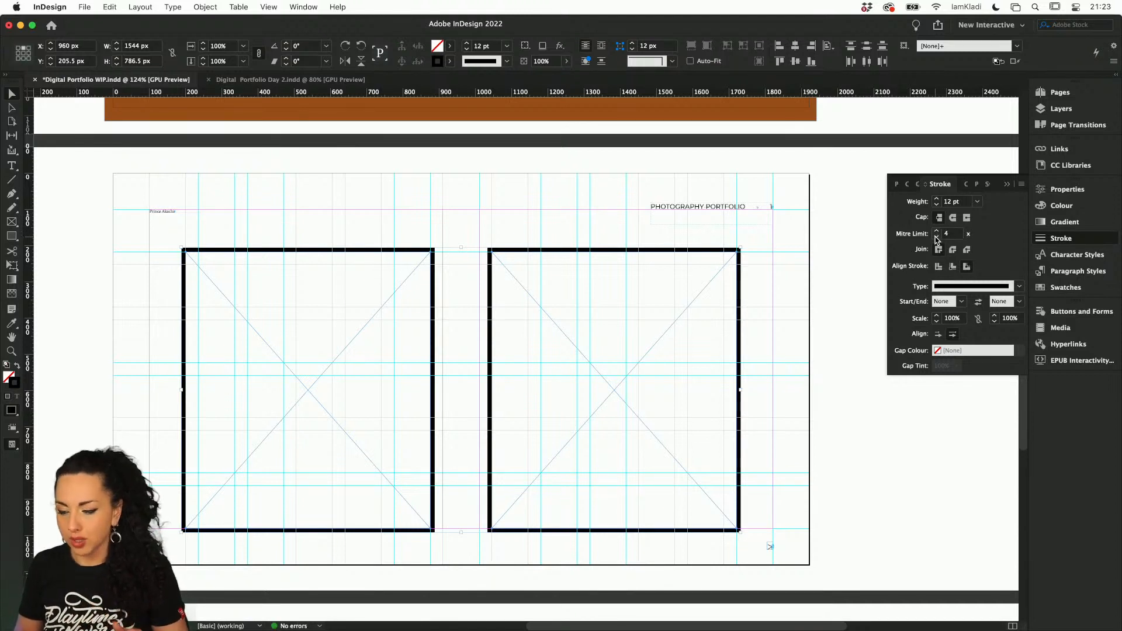
click(937, 232)
click(852, 251)
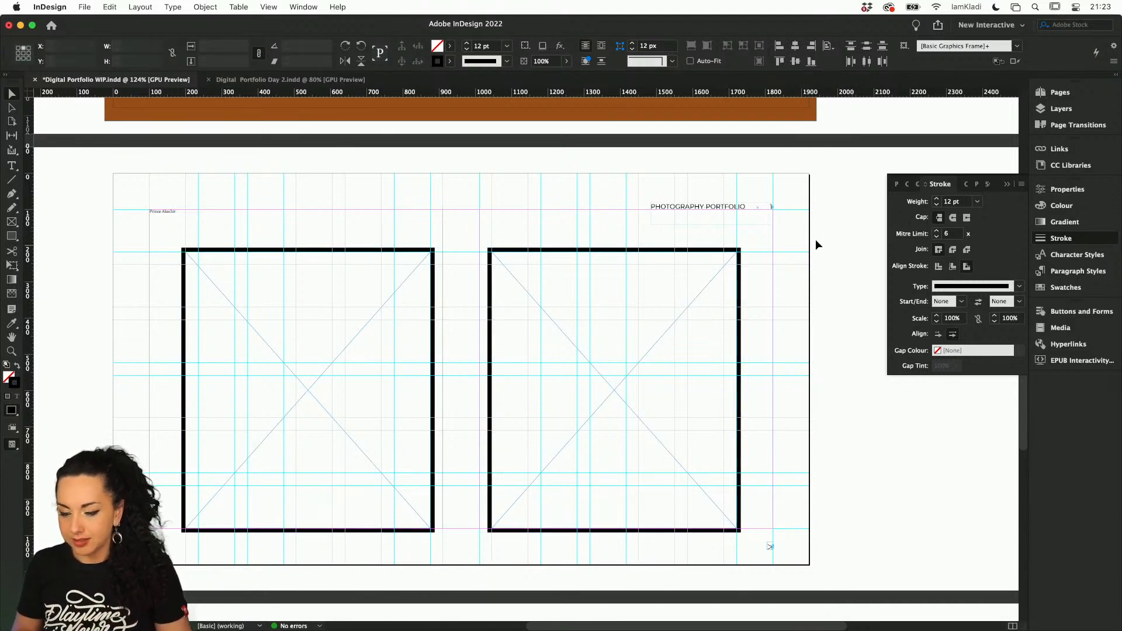
Colour the right frame's stroke orange-brown from the library's first Capture colour theme, and add that theme to the swatches
click(693, 286)
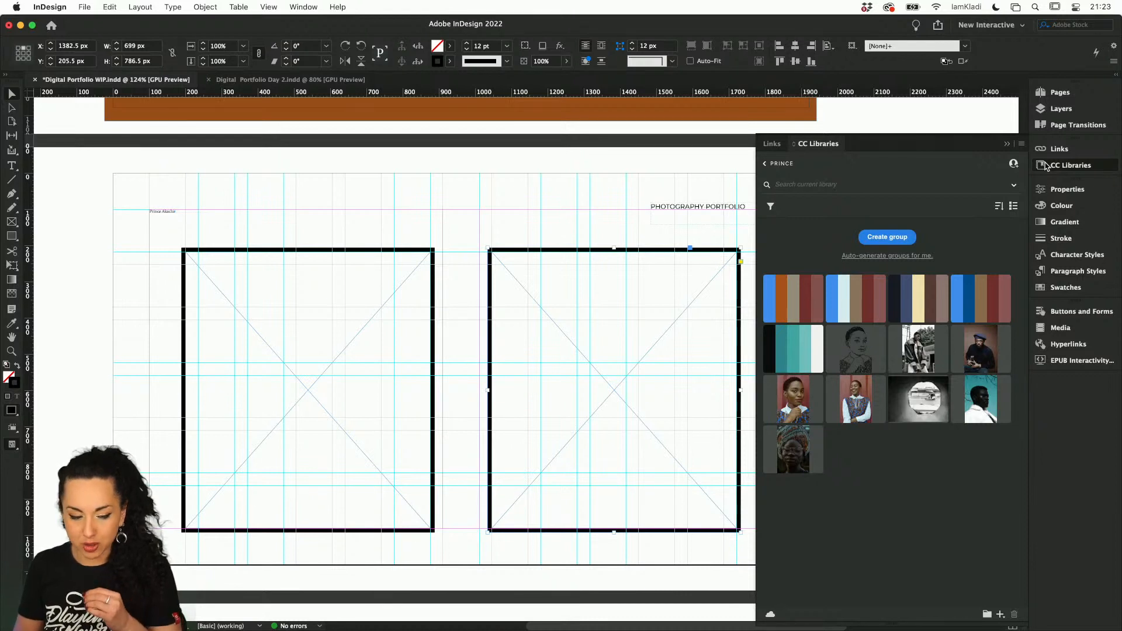
click(834, 303)
click(779, 296)
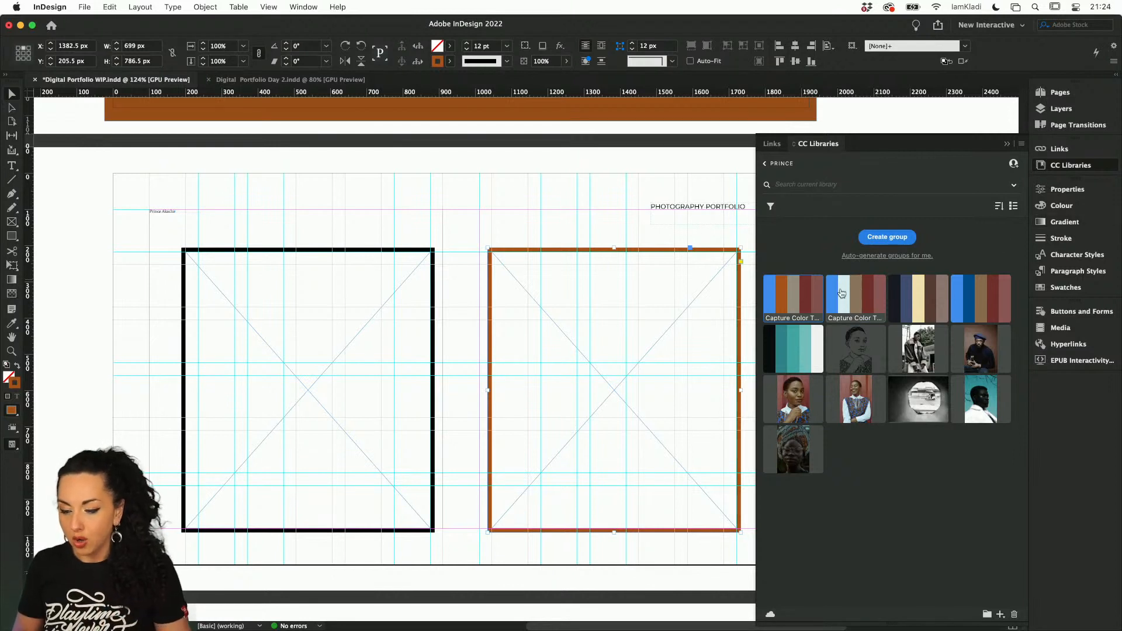
right_click(801, 303)
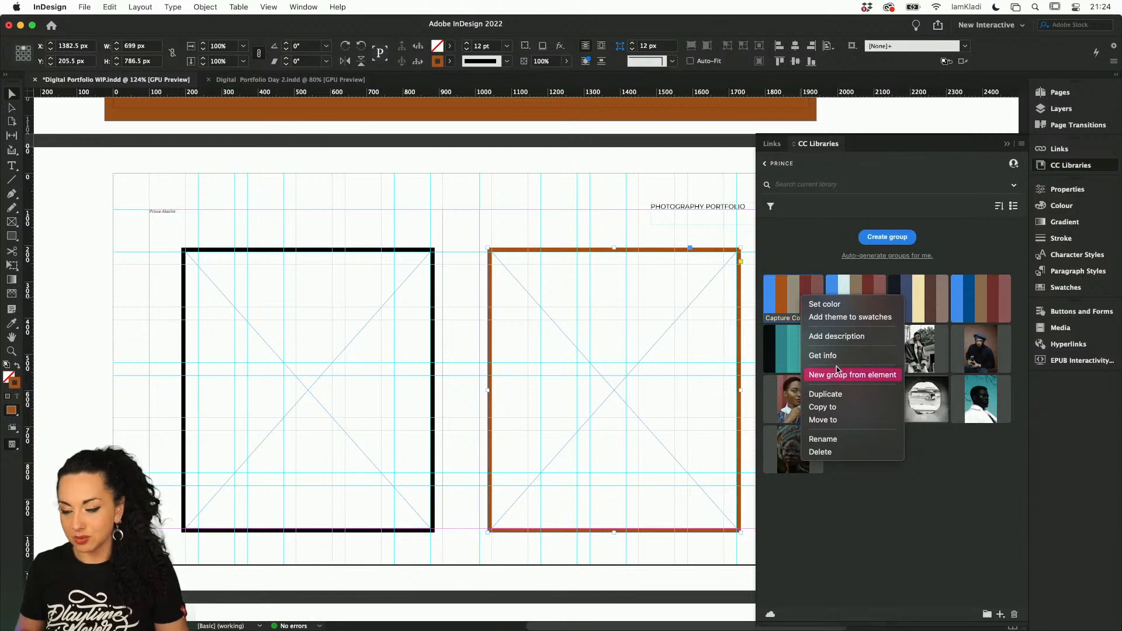
click(839, 320)
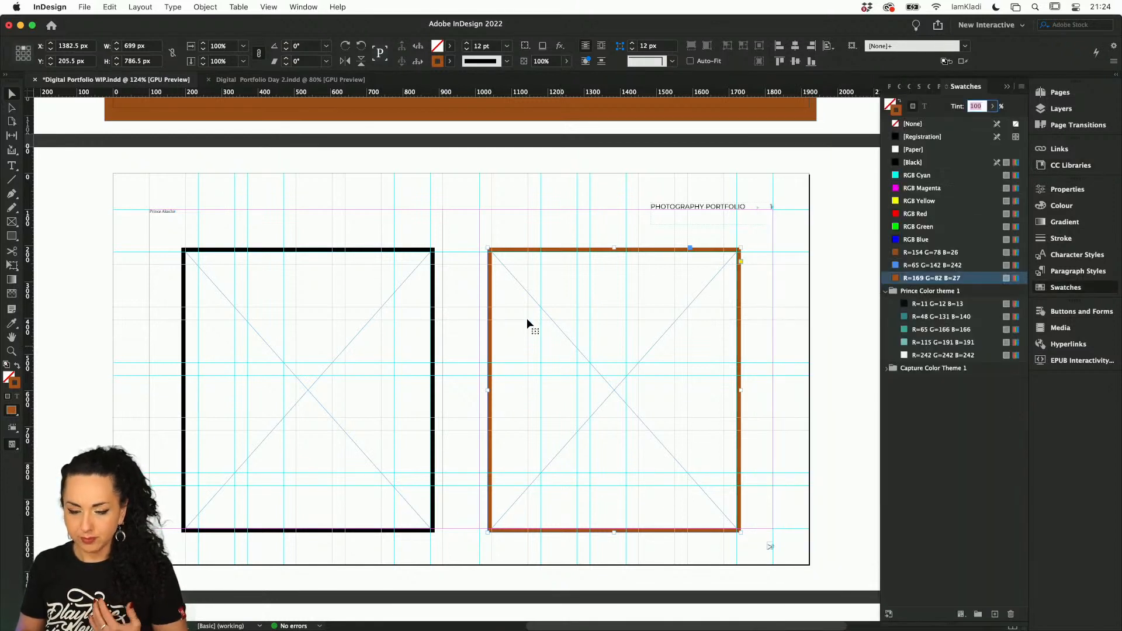
Colour the left frame's stroke blue with the R=65 G=142 B=242 1 swatch from the Capture Color Theme 1 group
click(414, 247)
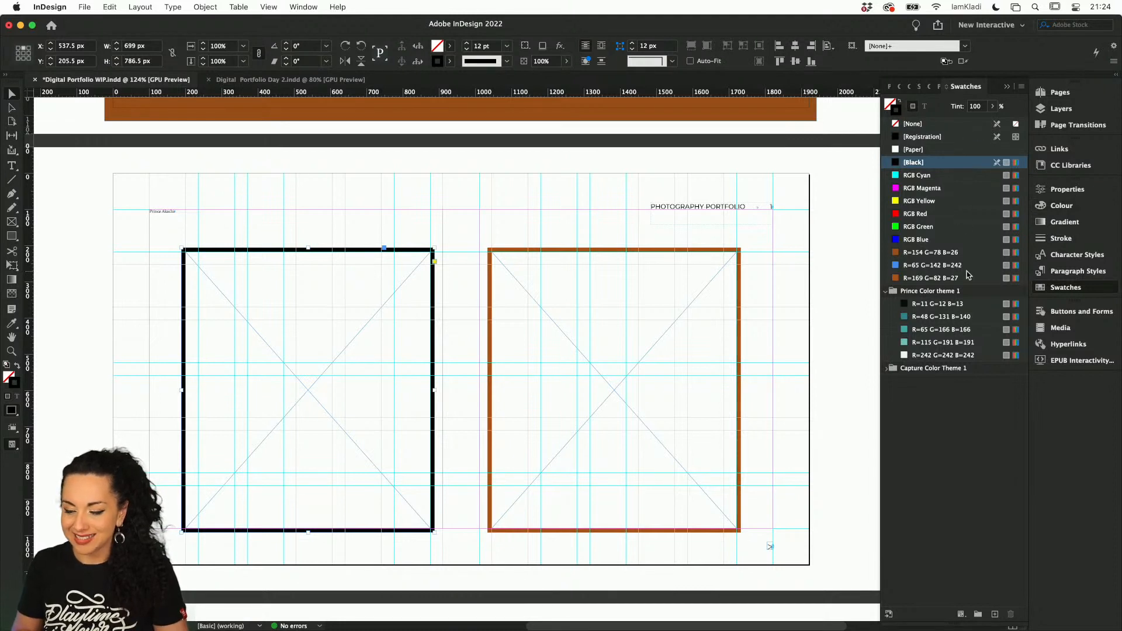
click(886, 291)
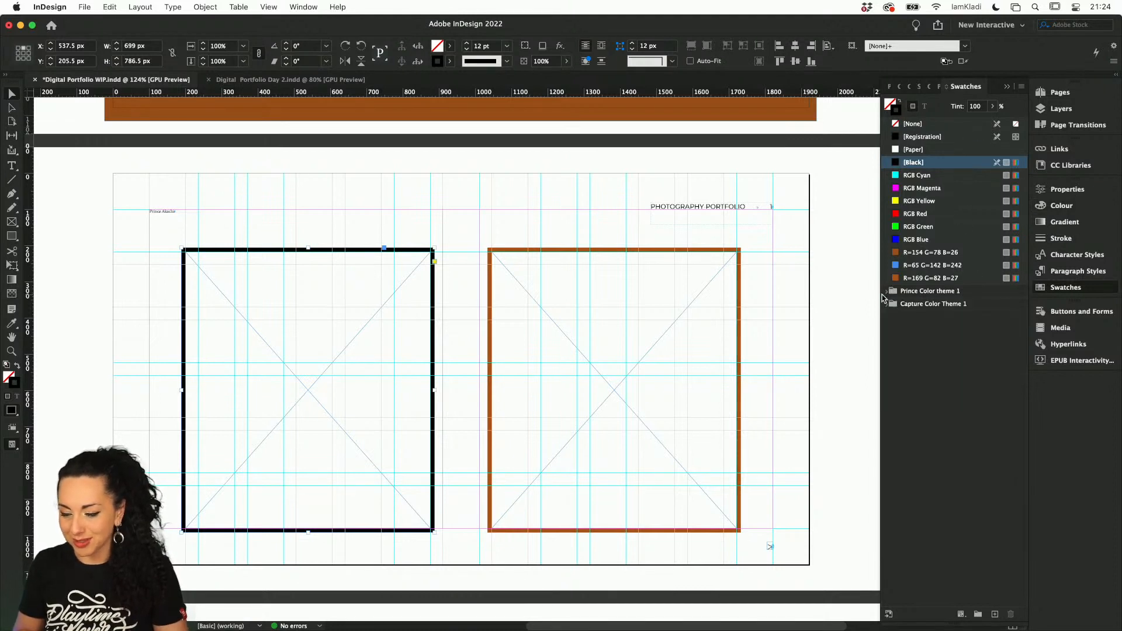
click(886, 304)
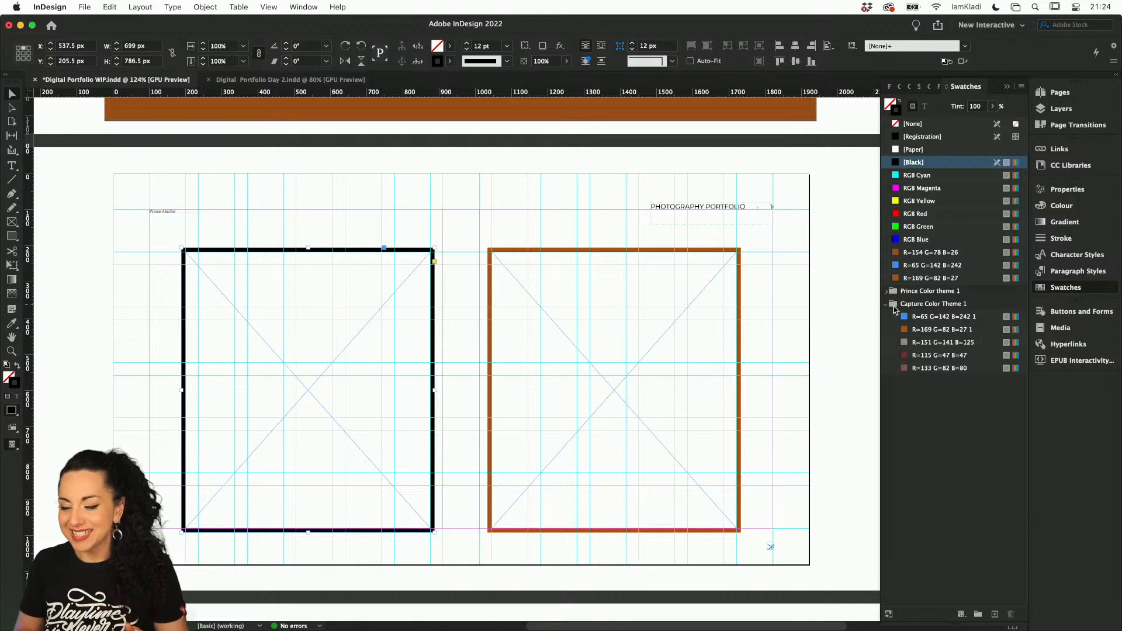
click(921, 318)
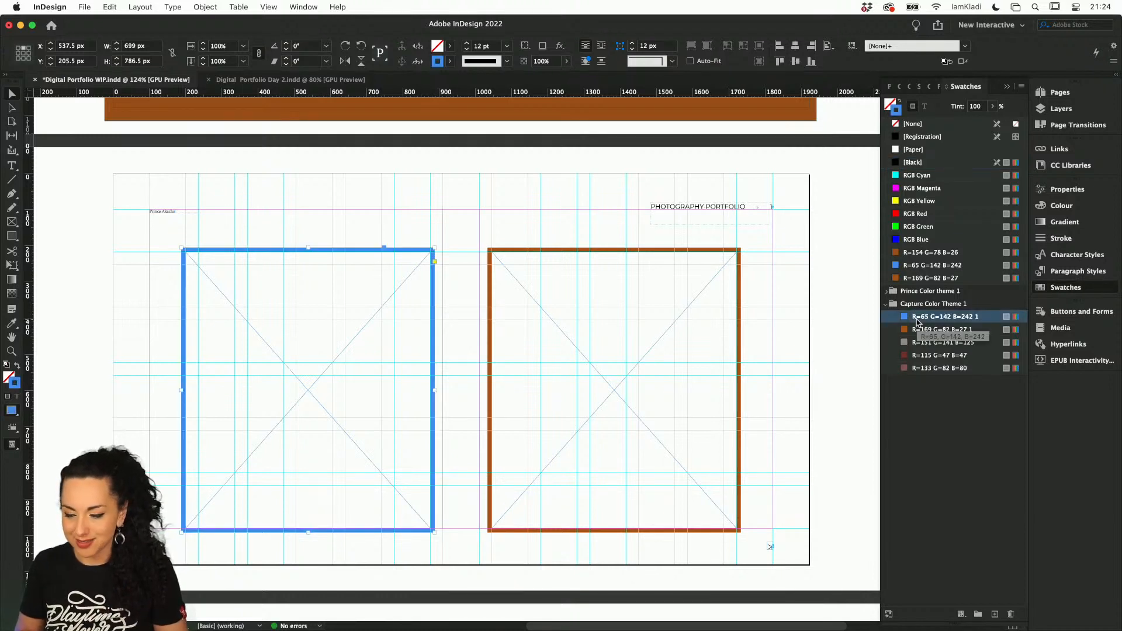
Colour the left frame's stroke teal with the R=65 G=166 B=166 swatch from the other colour theme group
click(885, 291)
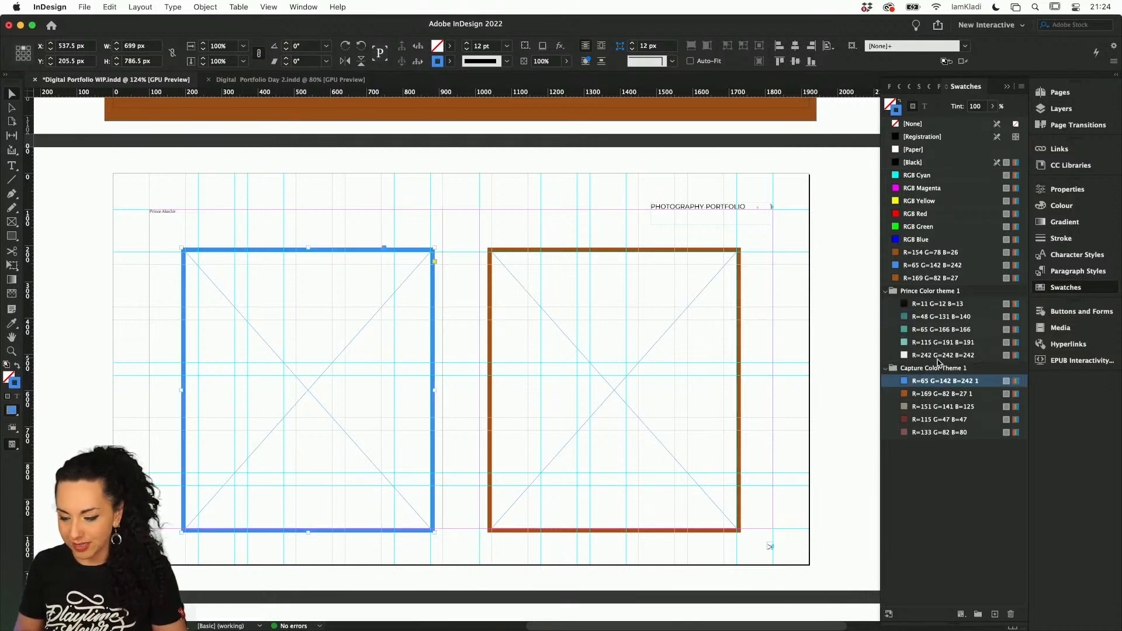
click(923, 320)
click(922, 330)
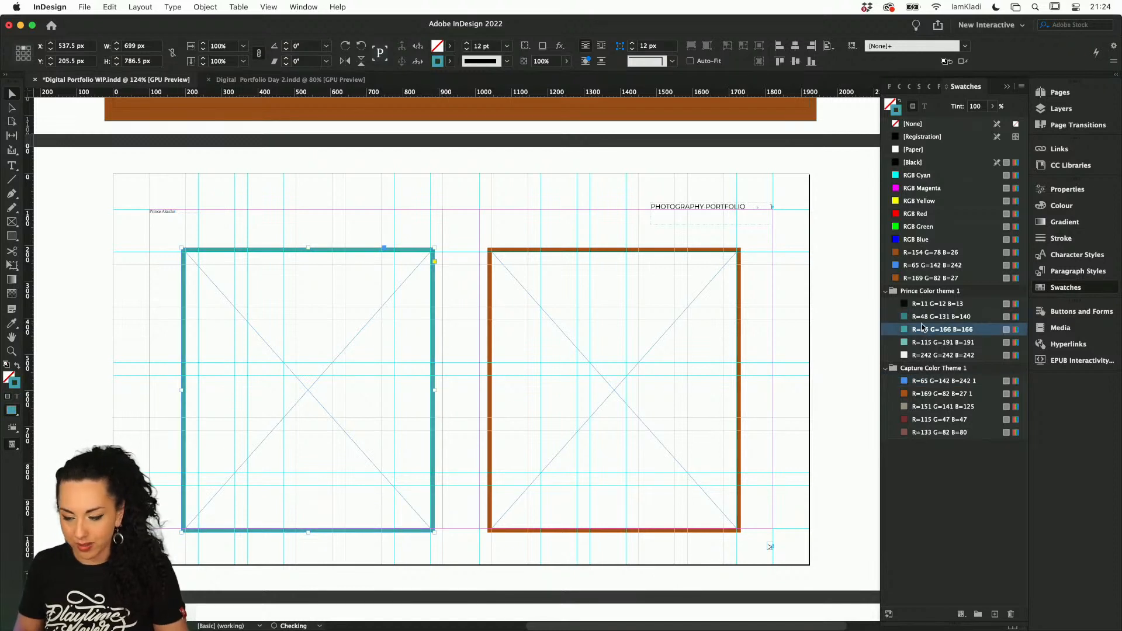
click(922, 325)
click(918, 316)
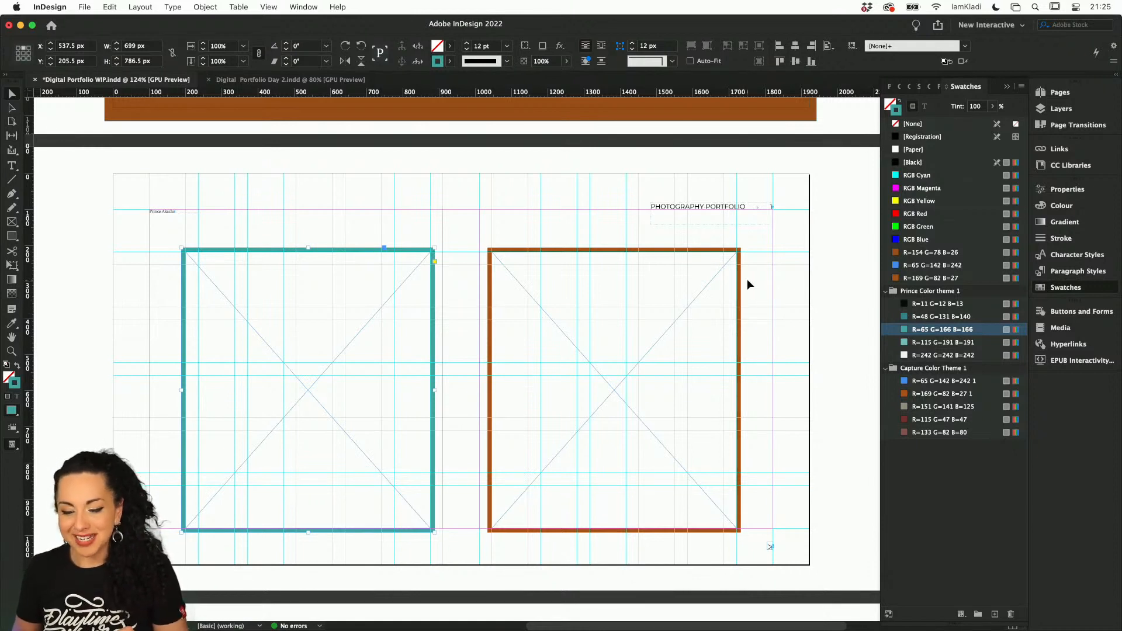
Place the library's close-up portrait in the left frame and the arms-crossed laughing portrait in the right frame
click(1070, 166)
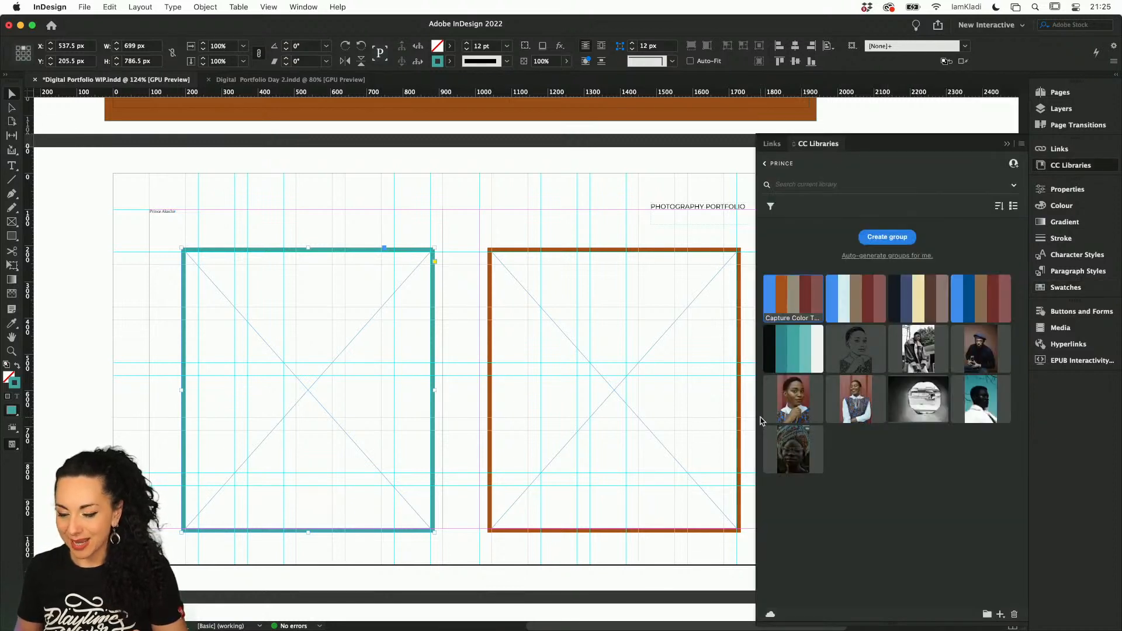
drag(808, 408, 318, 364)
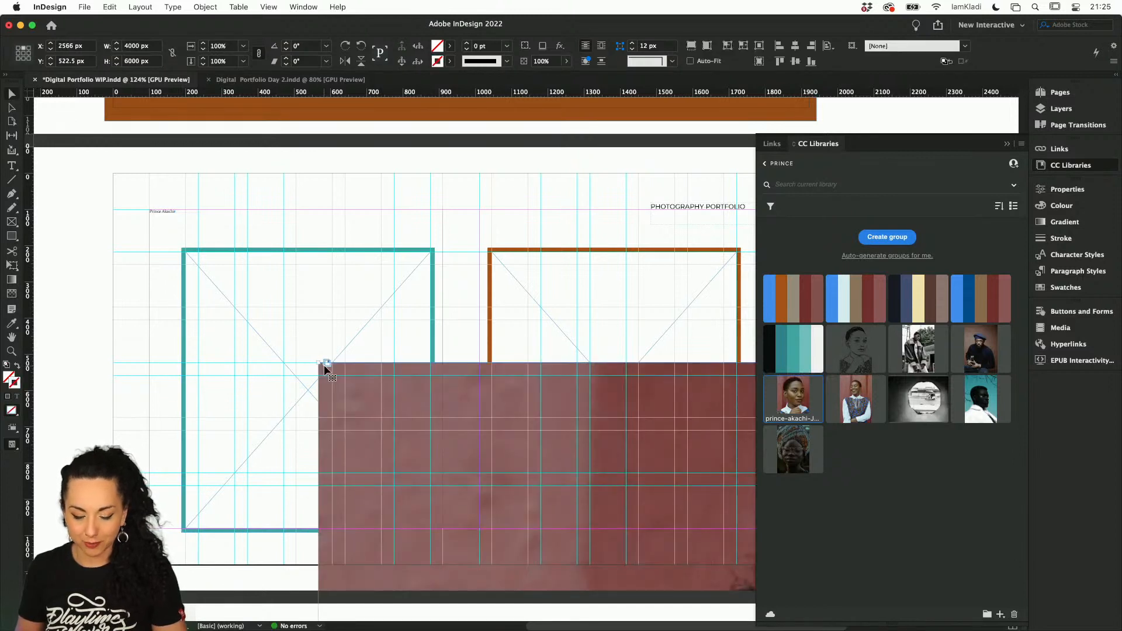
key(super+z)
drag(758, 380, 305, 388)
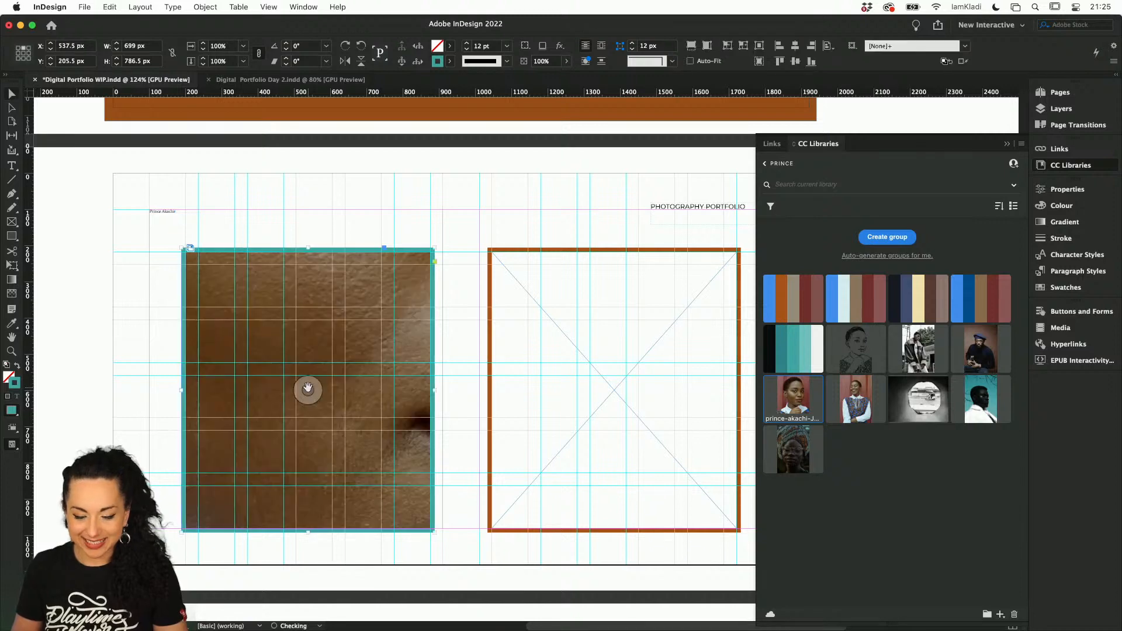
drag(864, 395, 614, 388)
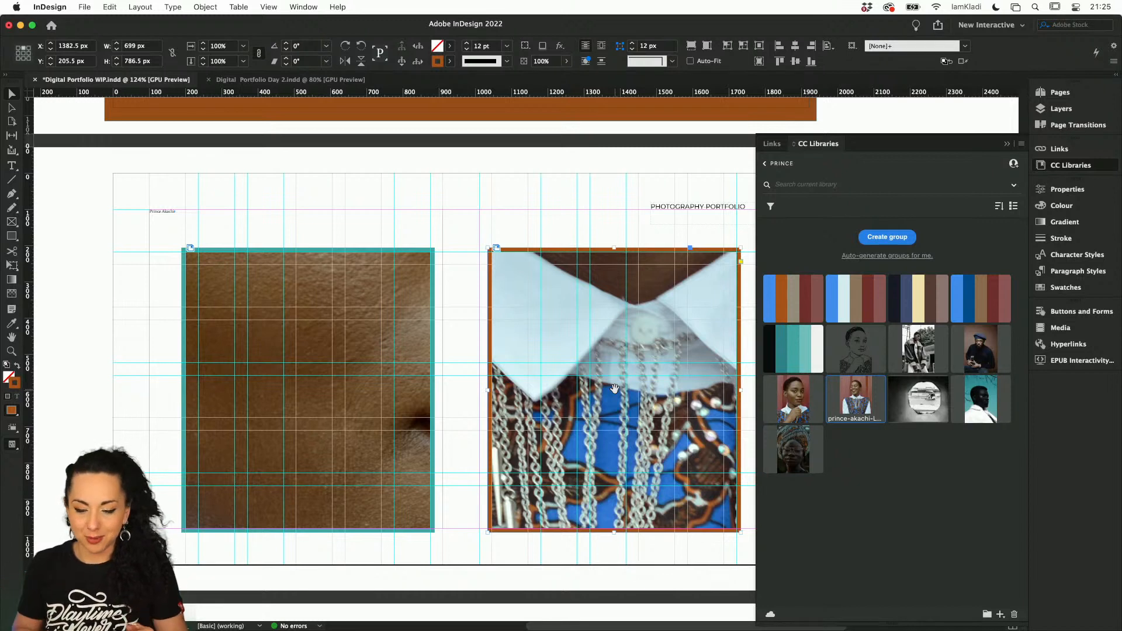
Fit both photos proportionally inside their frames and deselect them
drag(445, 267, 557, 301)
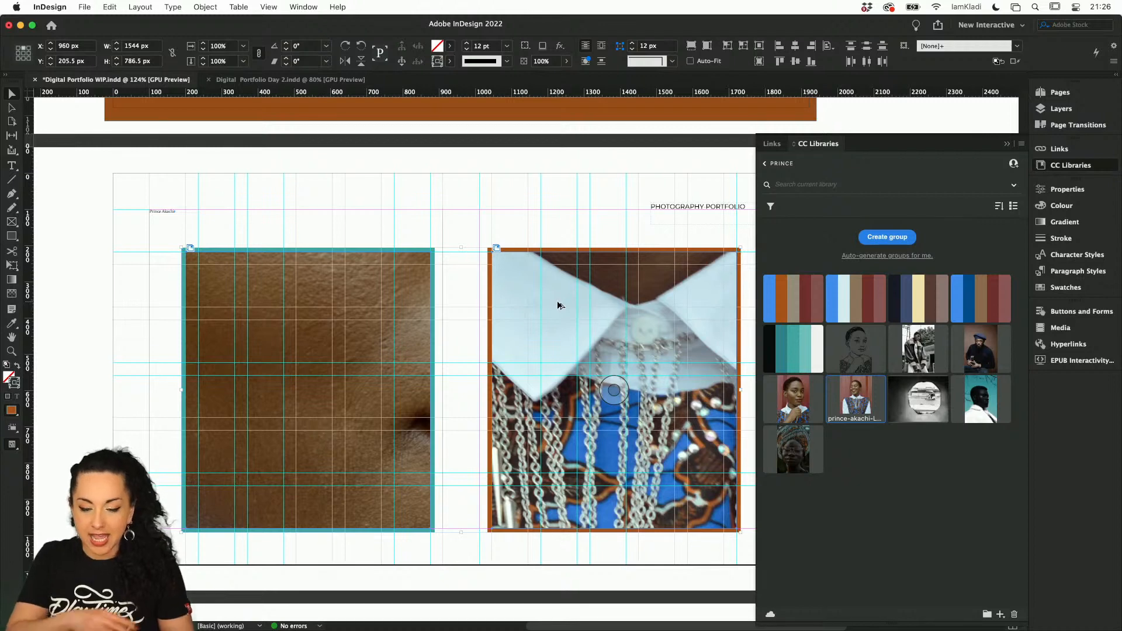
key(super+alt+shift+e)
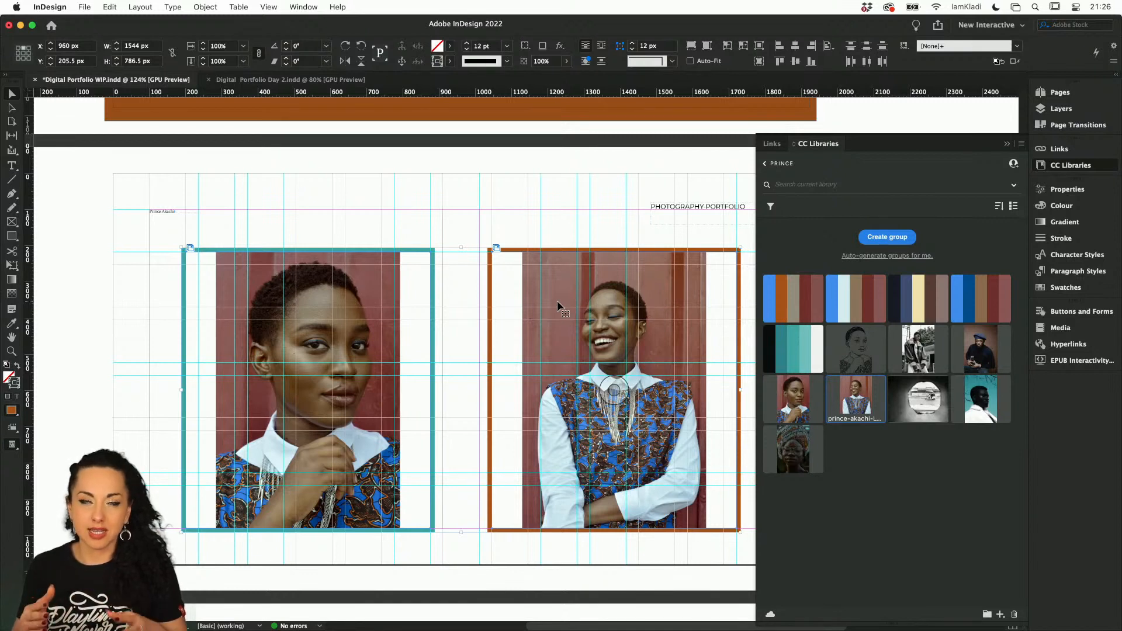
click(414, 225)
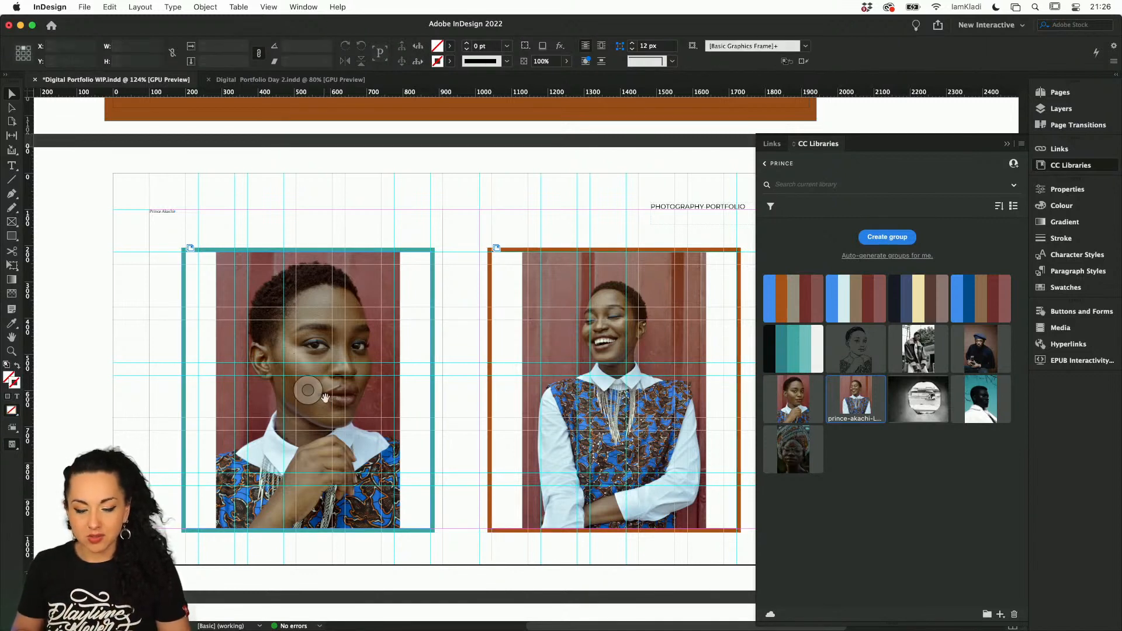
Scale the close-up photo to about 16.78% so it fills its frame, and shift it down to about Y -60 px
click(309, 390)
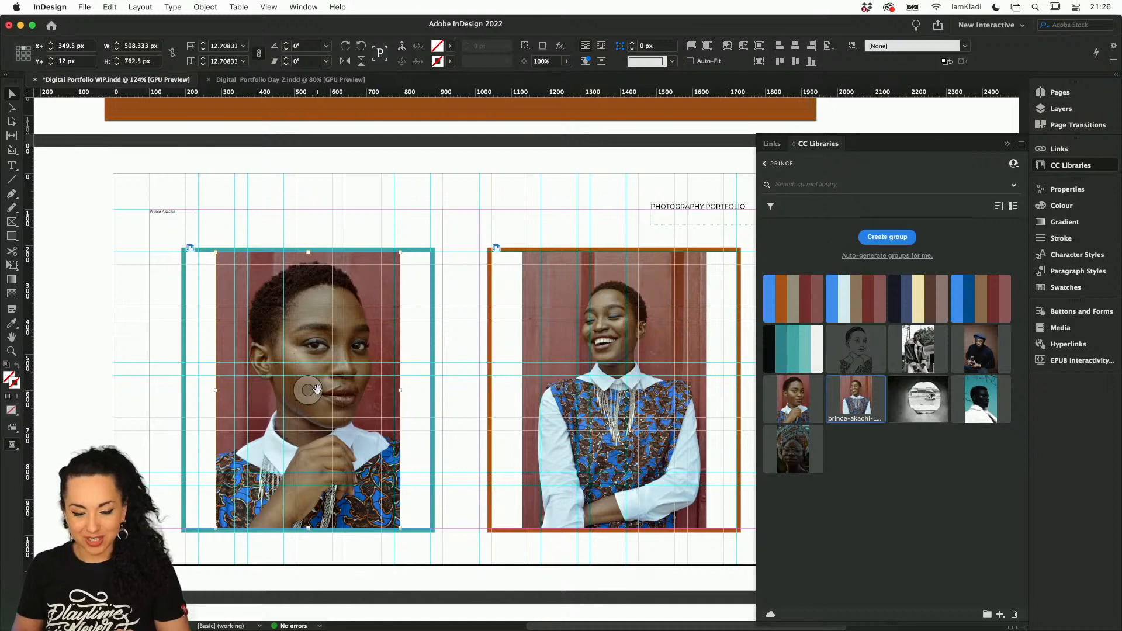
key(super+alt+shift+c)
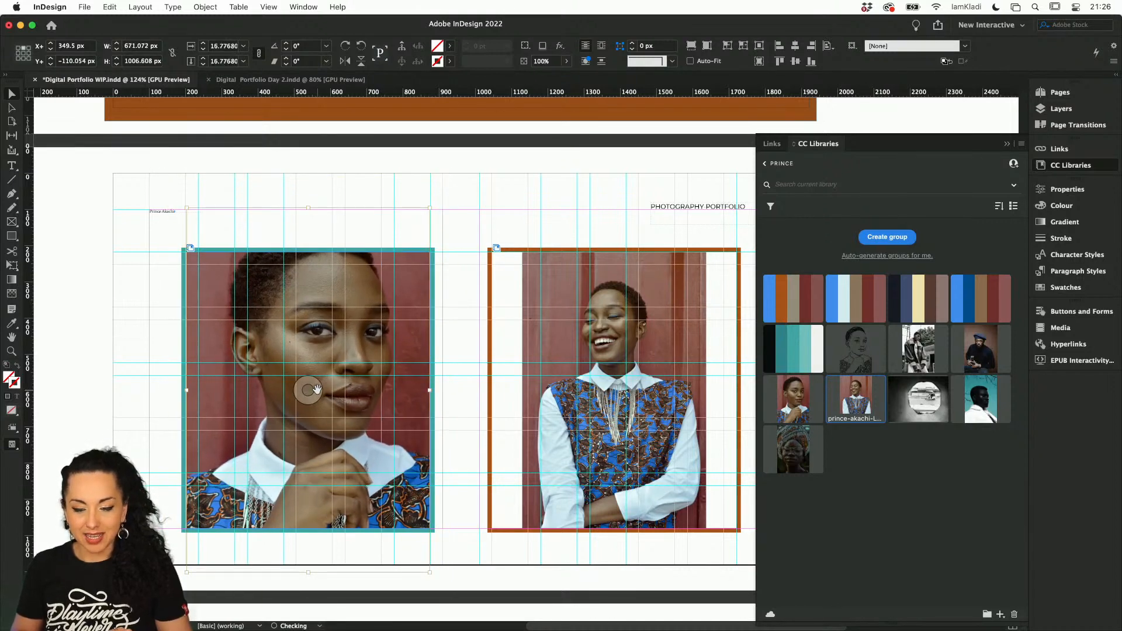
key(shift+Down)
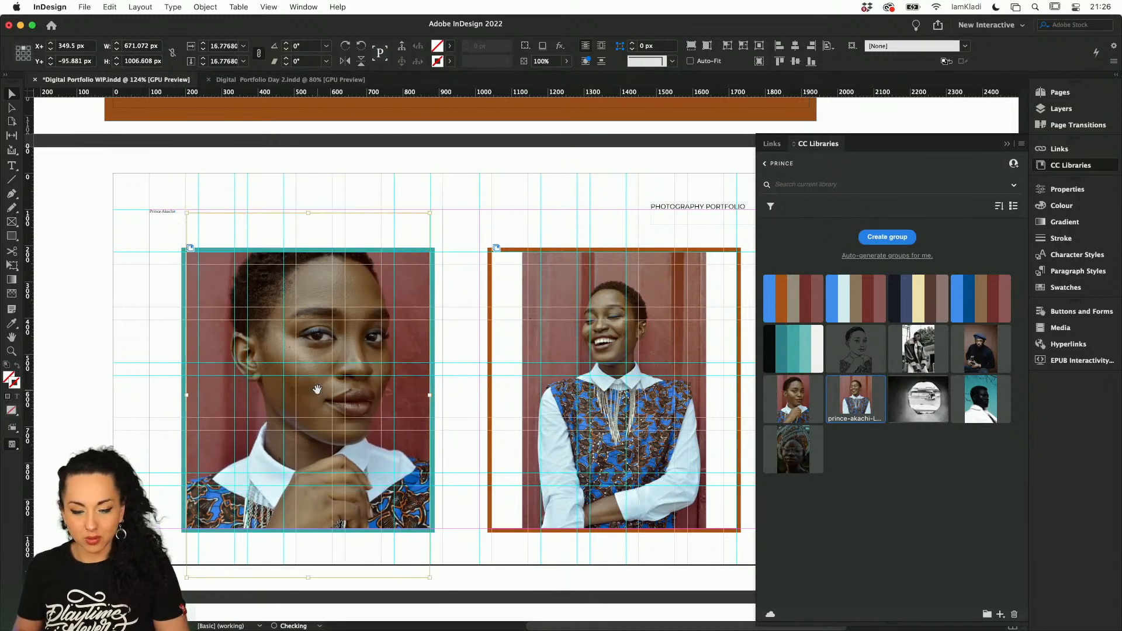
key(shift+Down)
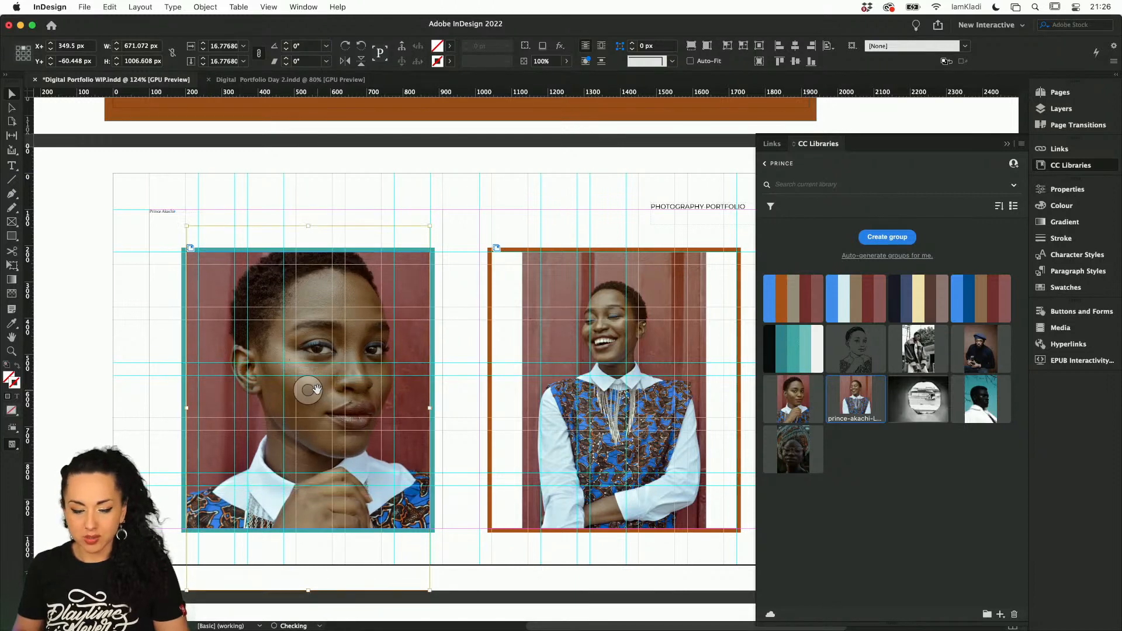
Enlarge the close-up photo to about 18.08% and reposition it within its frame at about X 345, Y -32 px
drag(181, 224, 163, 197)
key(shift+Down)
key(shift+Down)
key(shift+Down)
key(shift+Down)
key(shift+Down)
key(shift+Down)
key(shift+Down)
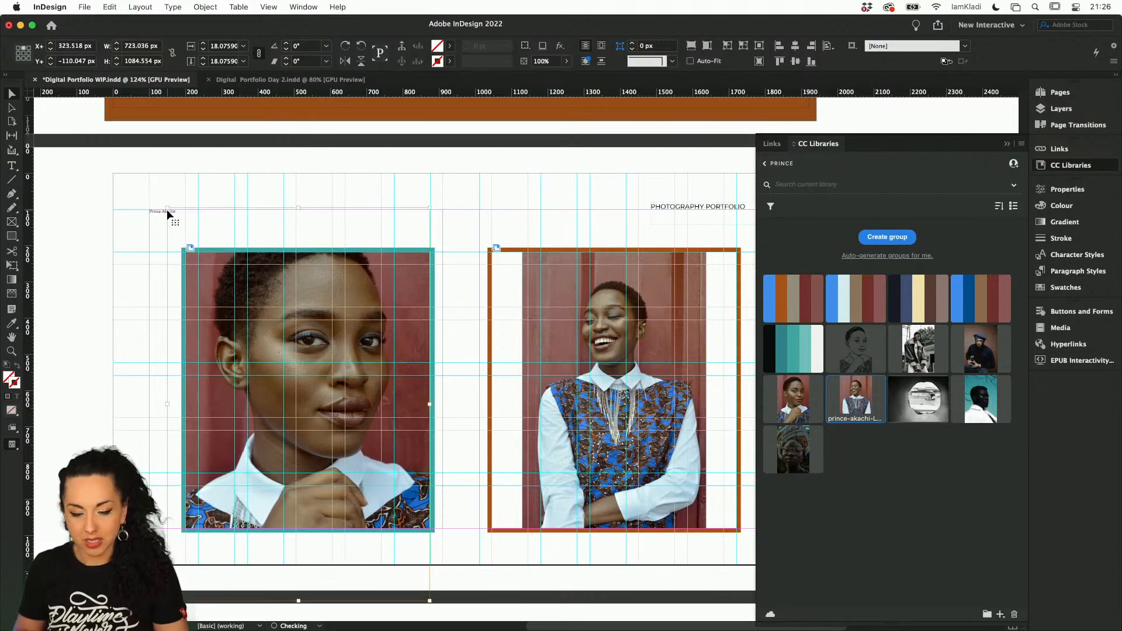
key(shift+Right)
key(shift+Right)
key(shift+Right)
key(shift+Down)
key(shift+Down)
key(shift+Down)
key(shift+Down)
key(shift+Down)
key(shift+Down)
key(shift+Down)
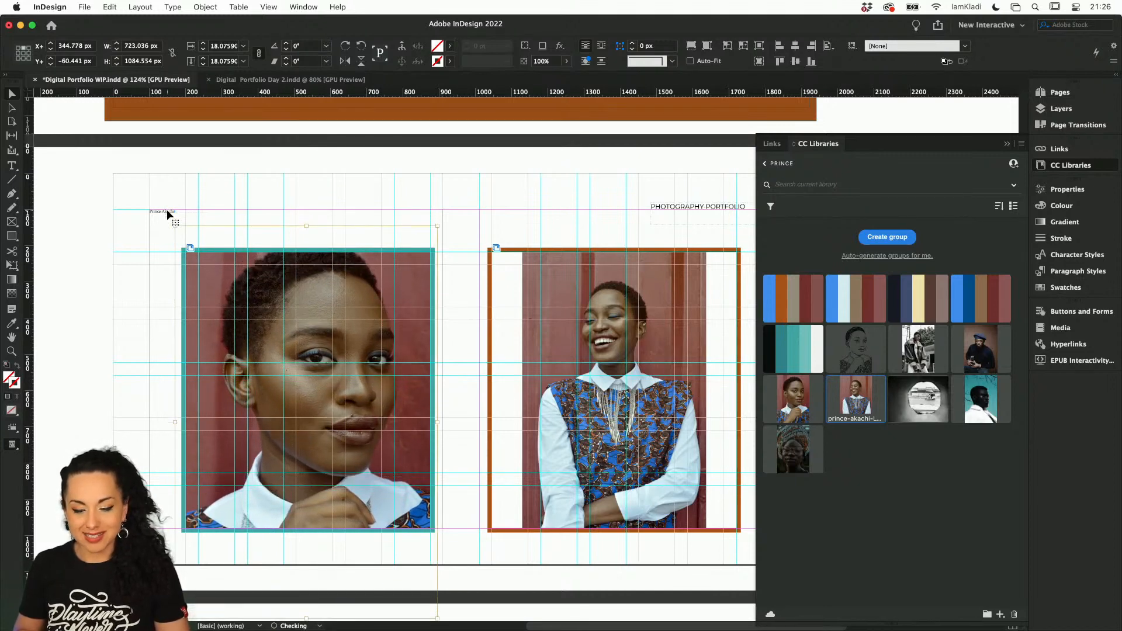
drag(174, 234, 252, 254)
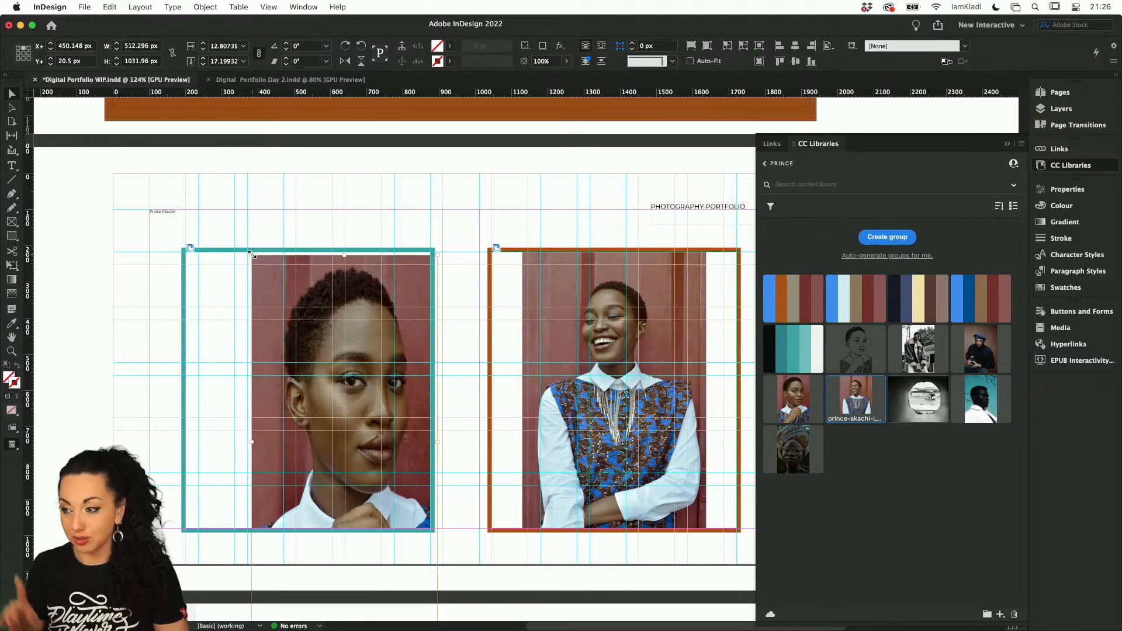
key(super+z)
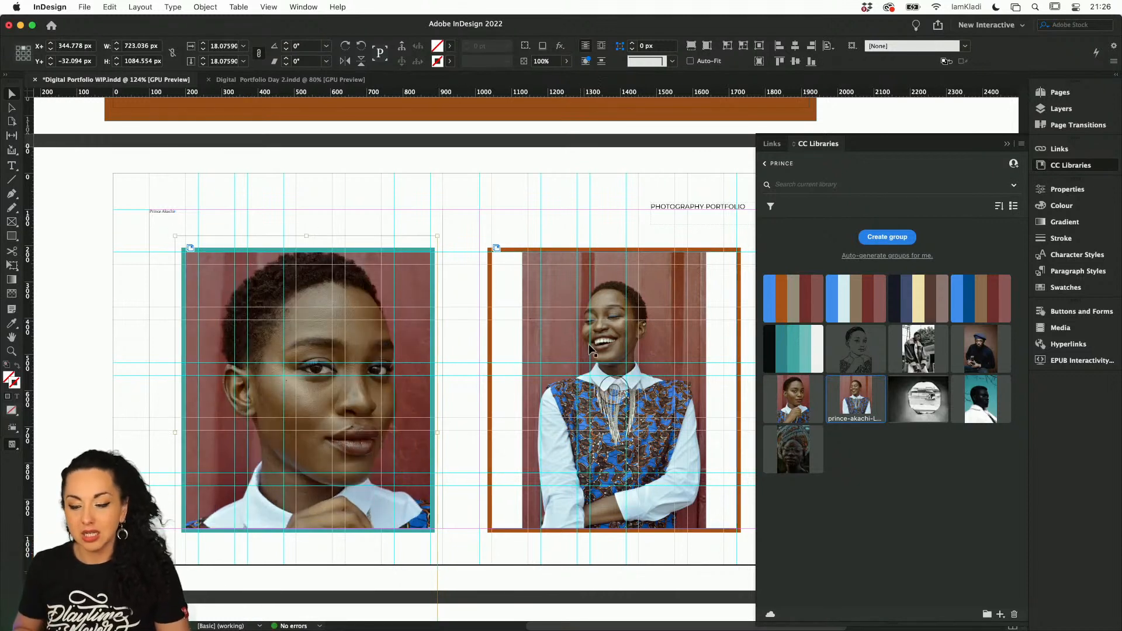
Enlarge the laughing portrait to about 18.78% and move it down until the whole head sits inside its frame
click(593, 357)
click(614, 390)
key(super+period)
key(super+period)
key(super+period)
key(super+period)
key(super+period)
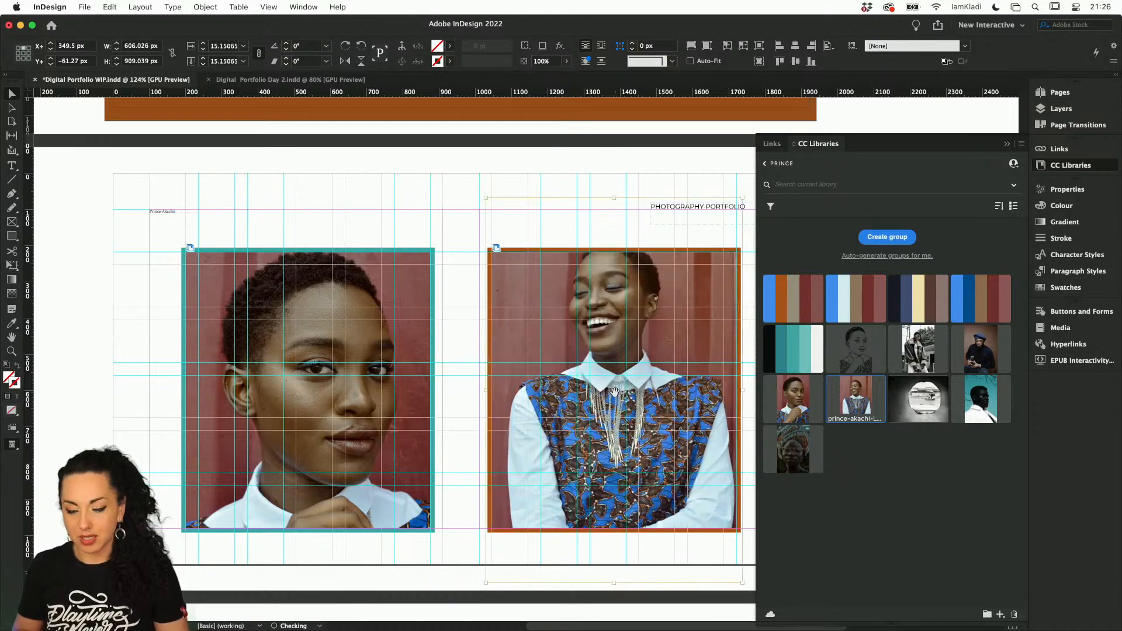
key(super+period)
key(super+period)
key(super+period)
key(super+period)
key(super+period)
key(super+period)
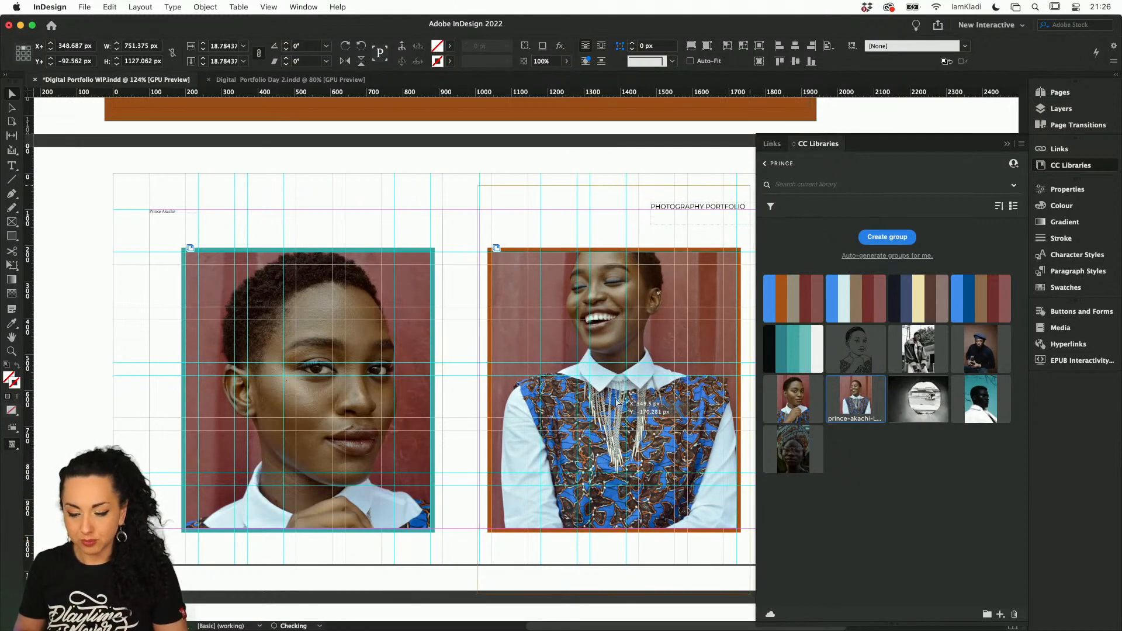
drag(614, 391, 614, 398)
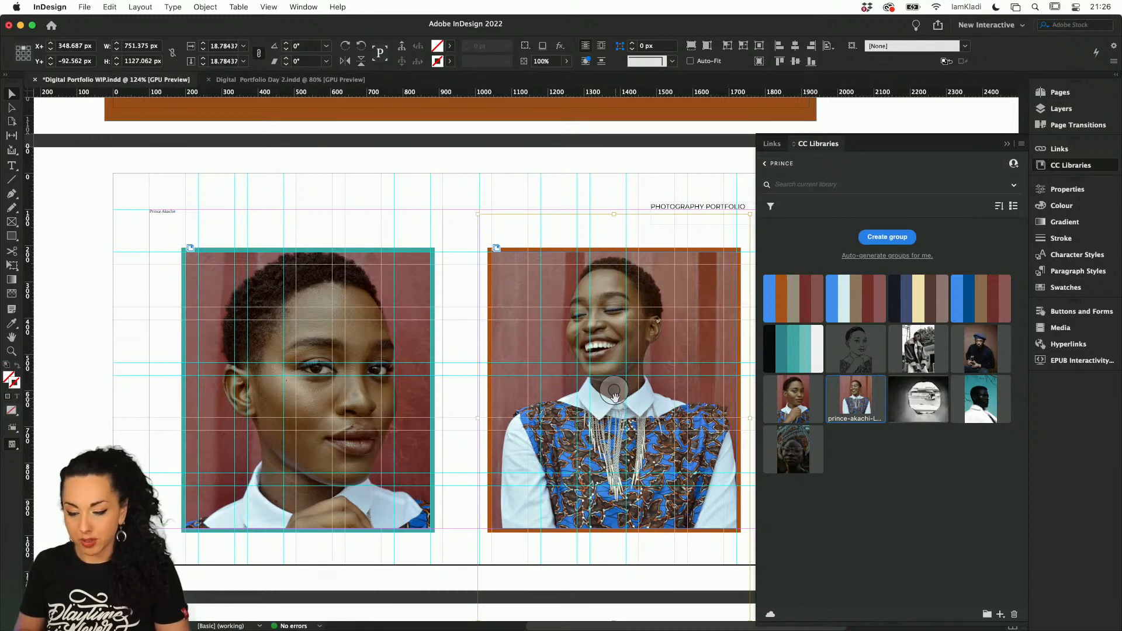
Deselect the photo, save the document and go to the next blank page
click(574, 197)
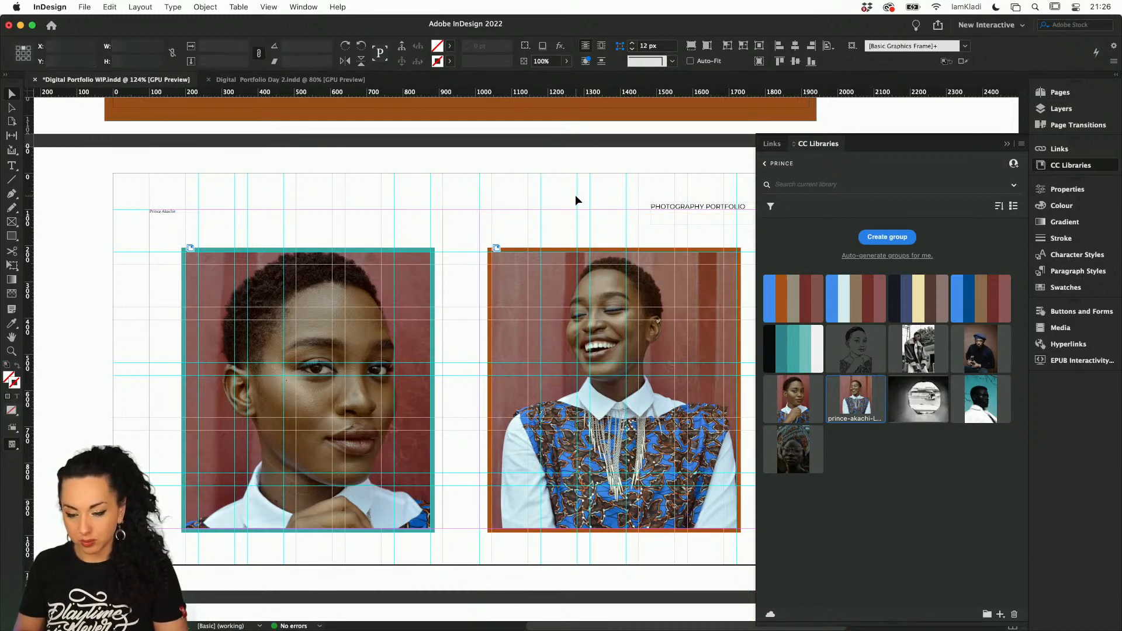
key(super+s)
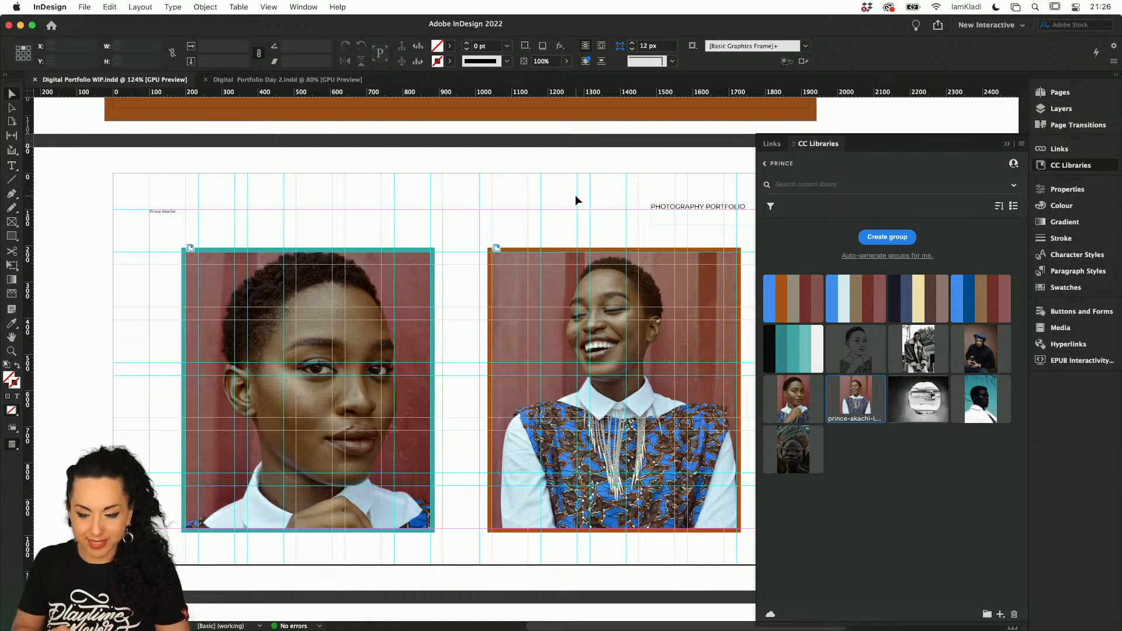
scroll(621, 208, down, 3)
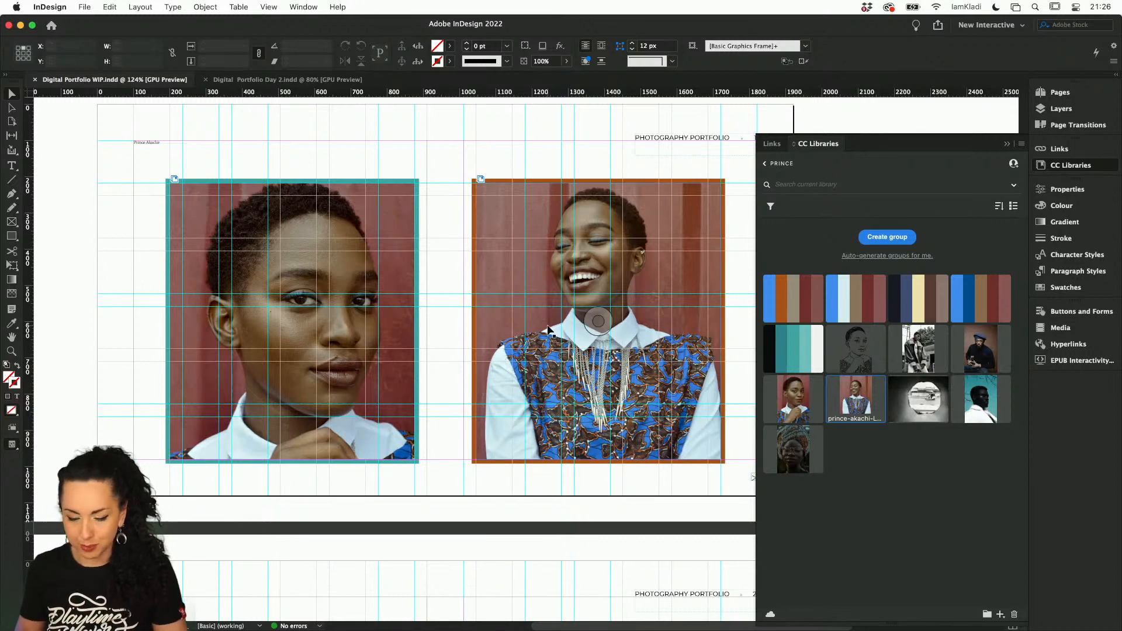
scroll(549, 330, down, 4)
scroll(549, 331, down, 3)
scroll(549, 331, down, 2)
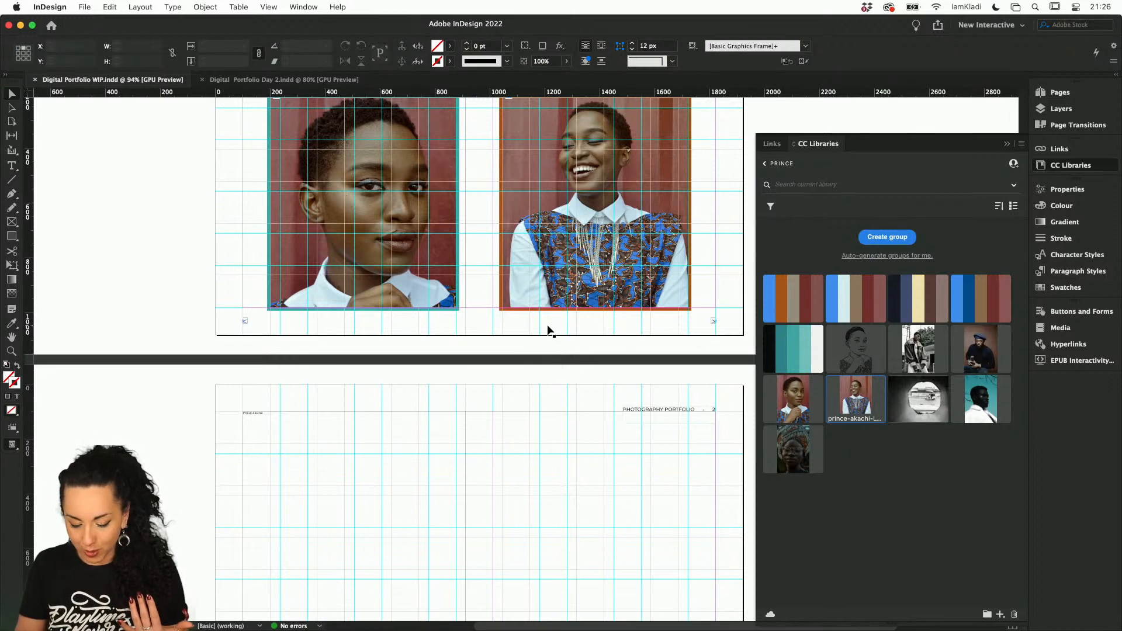
Draw a 960 x 522.5 px rectangle from the blank page's upper-left corner and give it a teal stroke from the library colour theme
key(m)
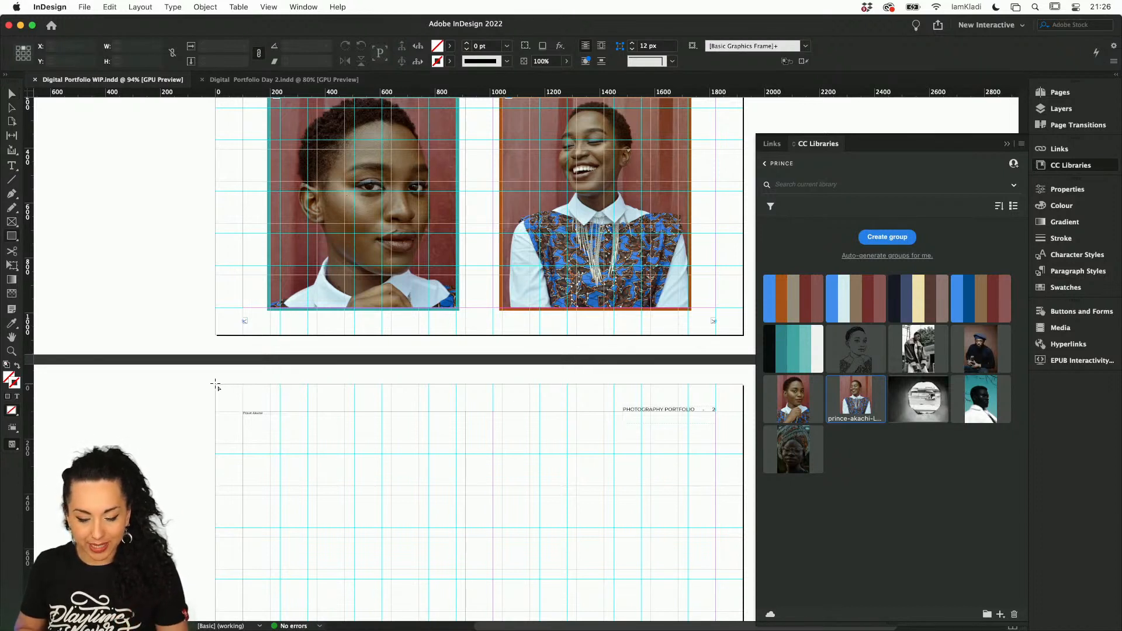
mouse_move(216, 384)
mouse_down()
mouse_move(257, 425)
mouse_move(380, 493)
mouse_move(475, 508)
mouse_move(480, 527)
mouse_up()
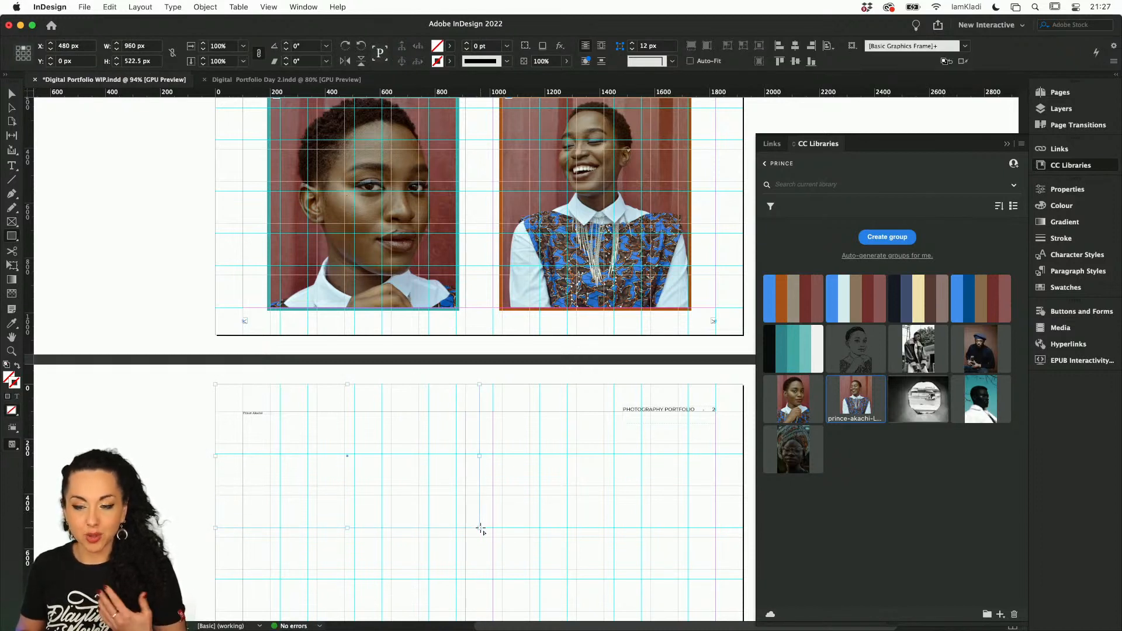
click(792, 358)
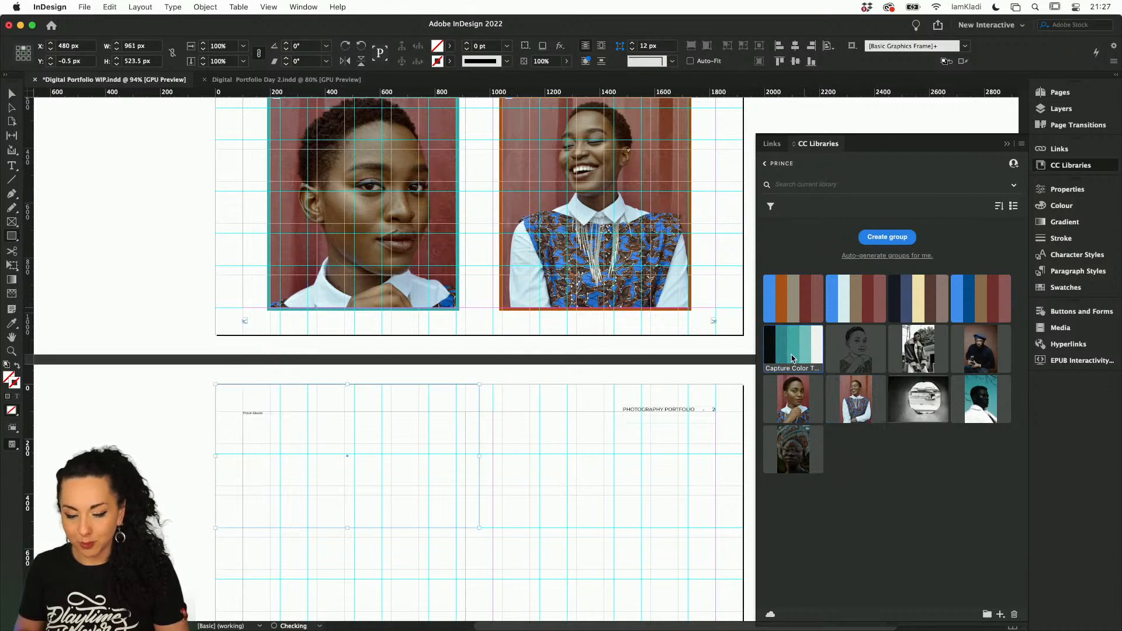
key(ctrl+z)
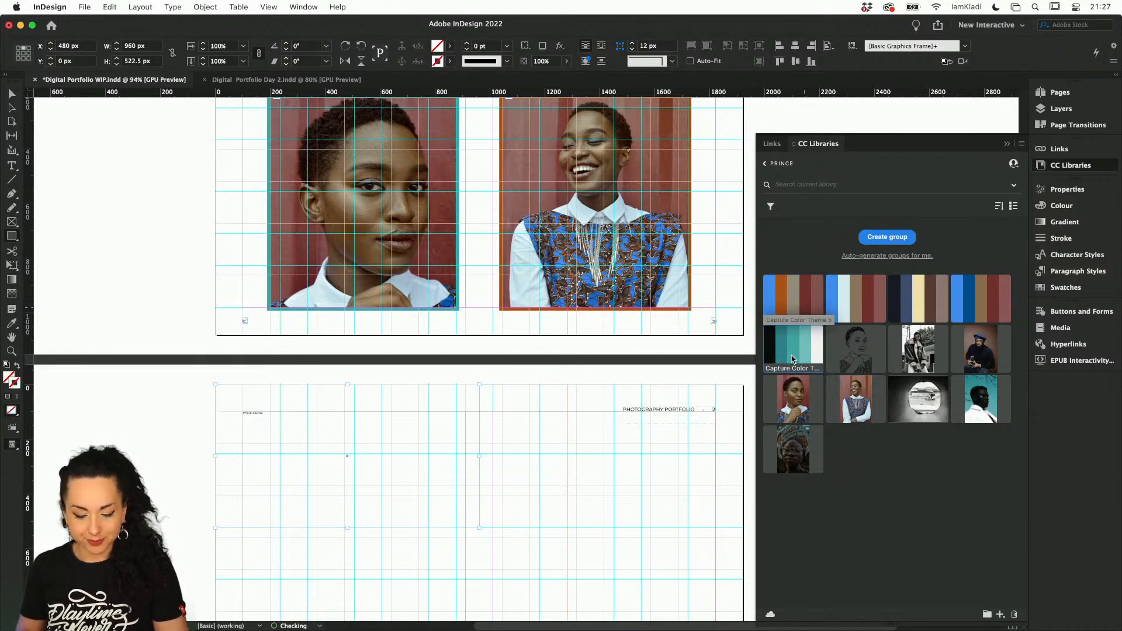
click(793, 354)
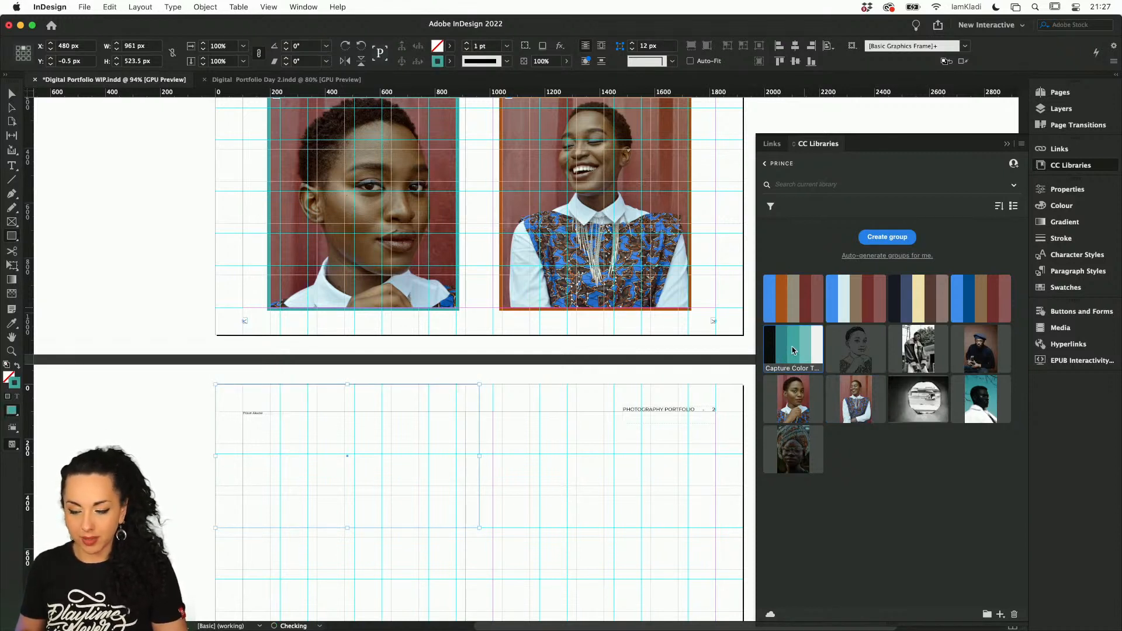
Swap the rectangle's fill and stroke so that teal becomes its fill and the stroke is none
scroll(463, 431, up, 5)
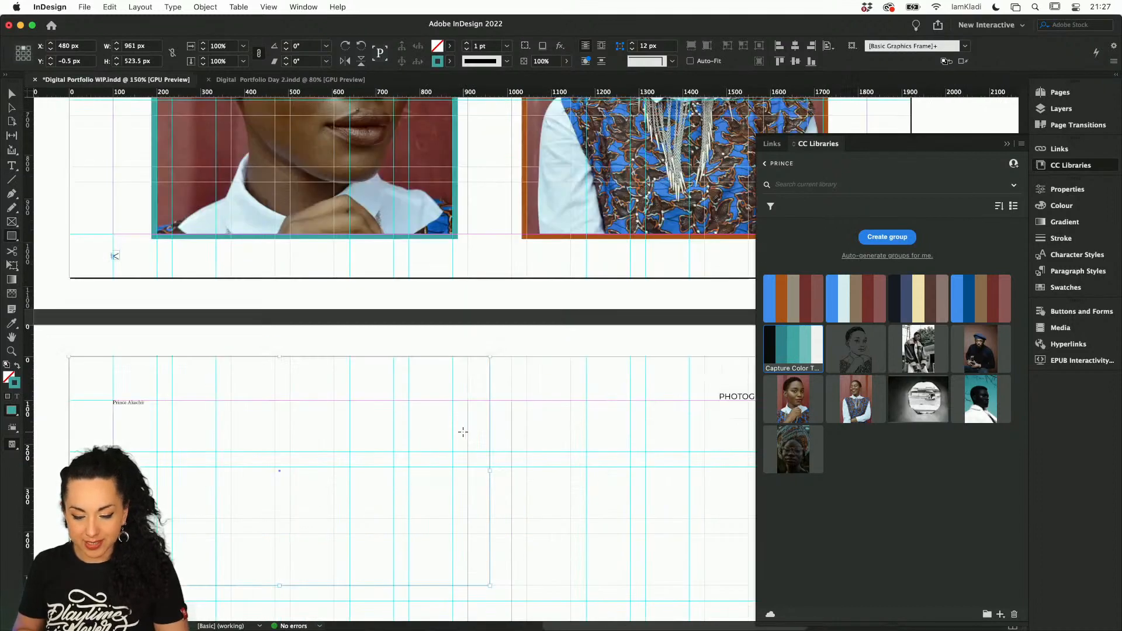
scroll(462, 432, down, 3)
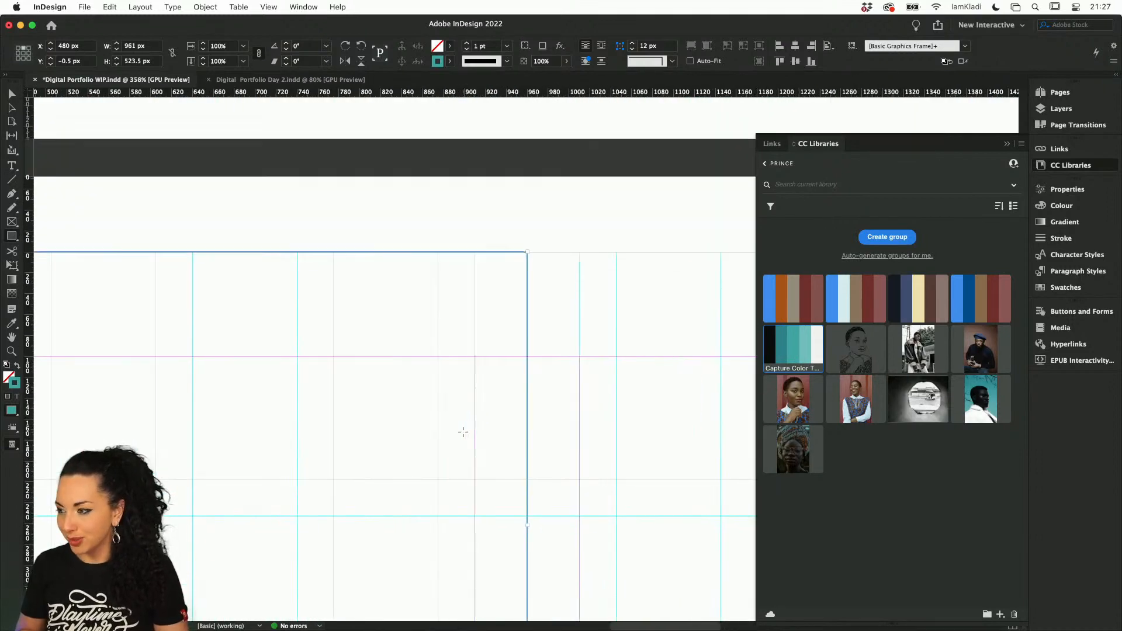
scroll(463, 432, down, 1)
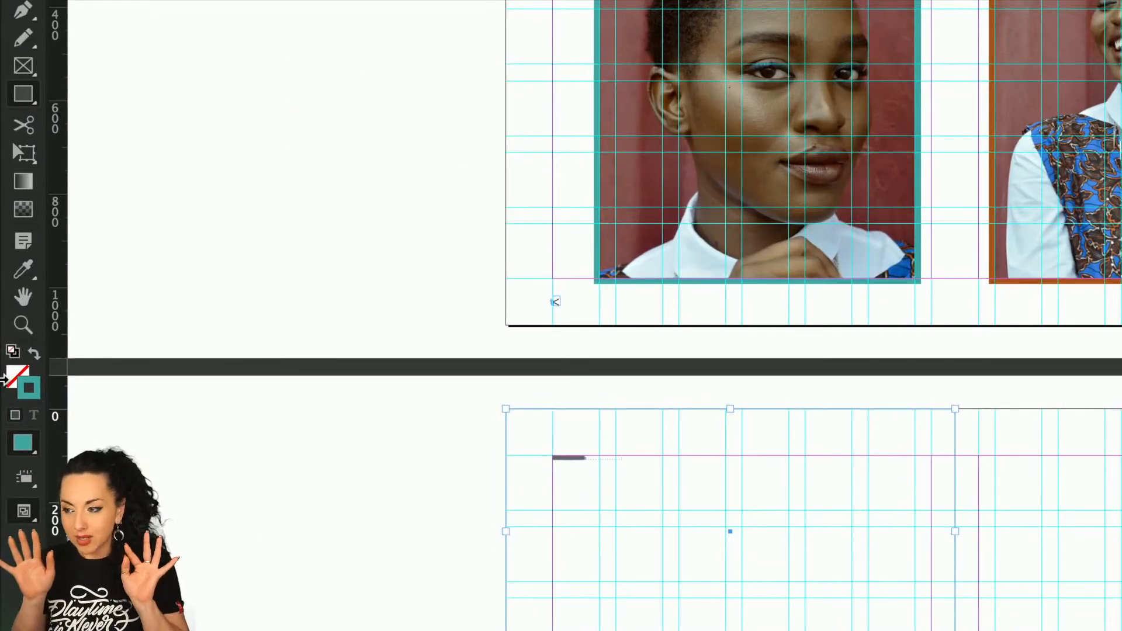
key(shift+x)
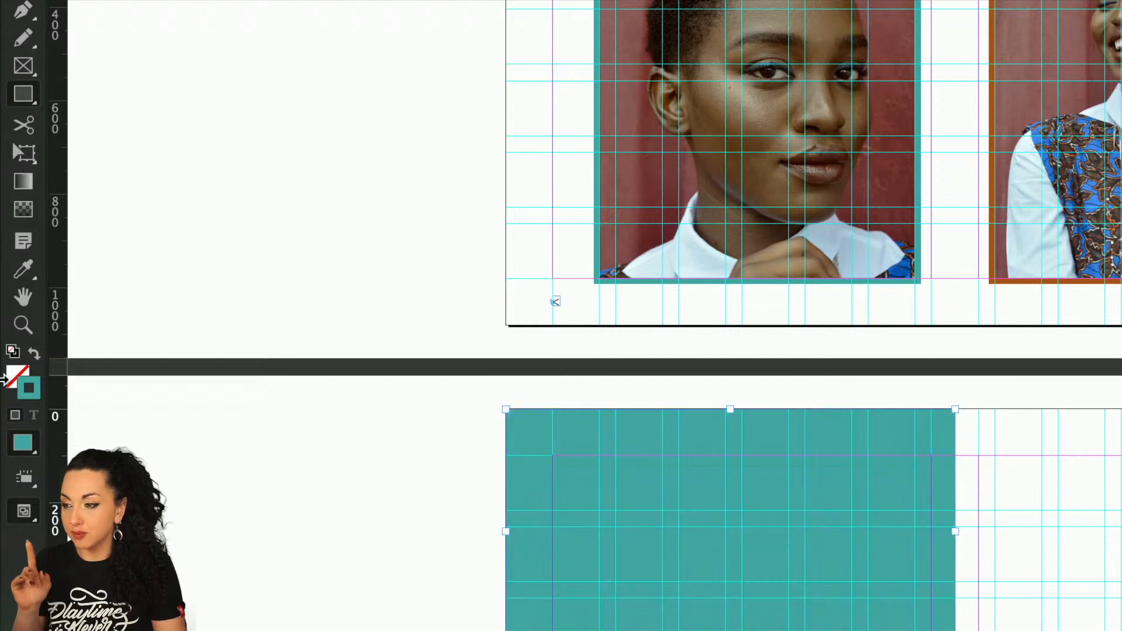
key(shift+x)
key(shift+x)
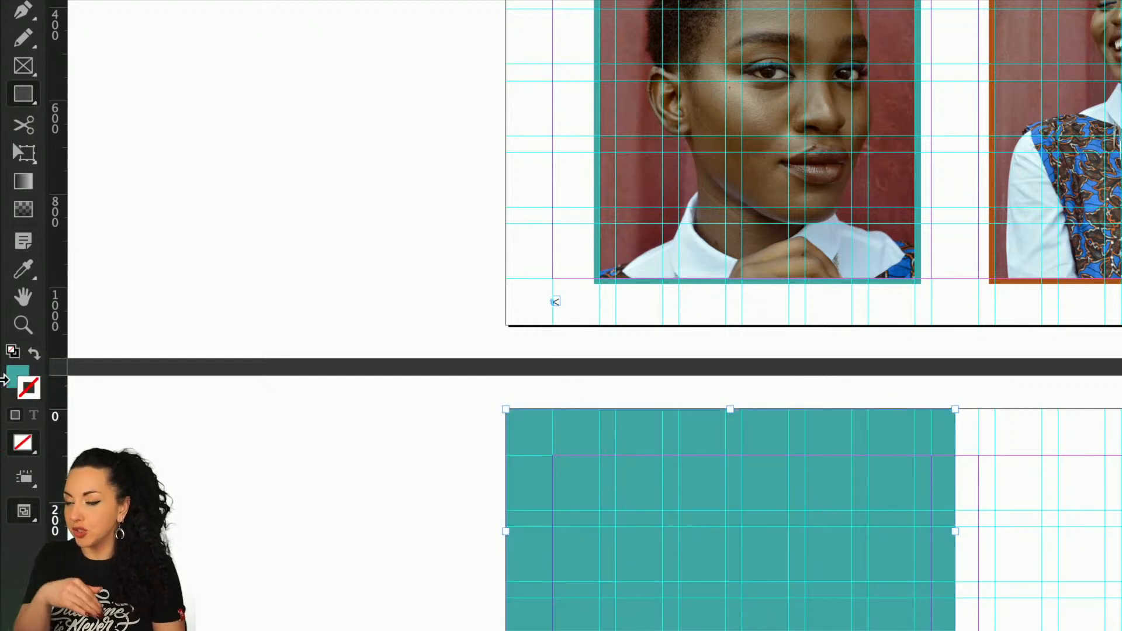
key(shift+x)
key(shift+x)
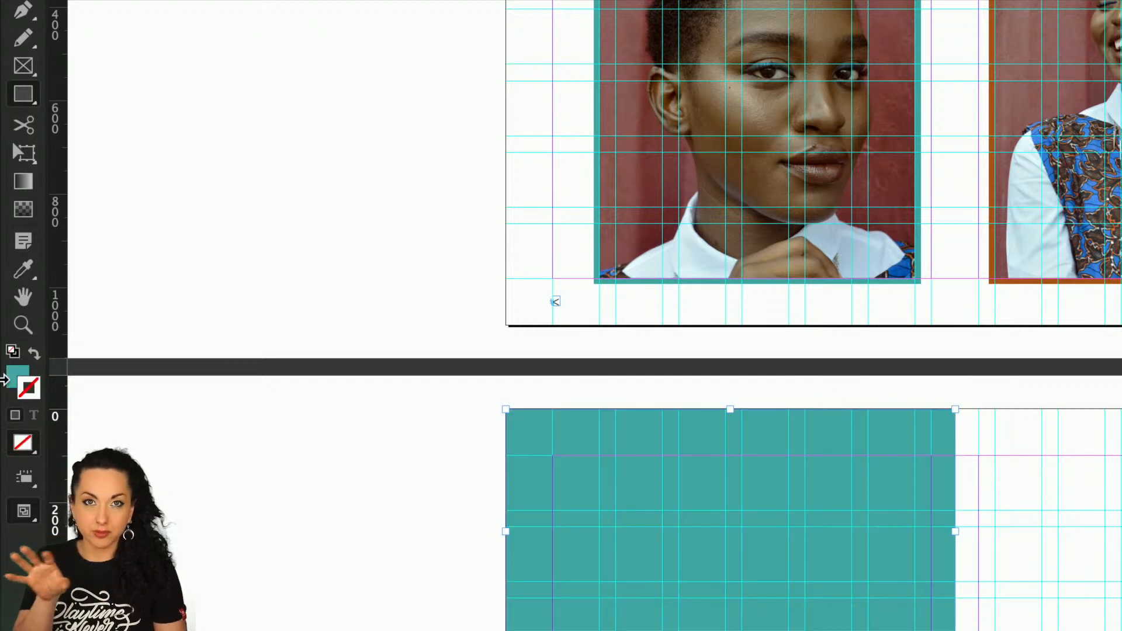
Make the fill the active attribute and recolour the rectangle with the orange-brown from the first library colour theme
key(x)
key(x)
key(x)
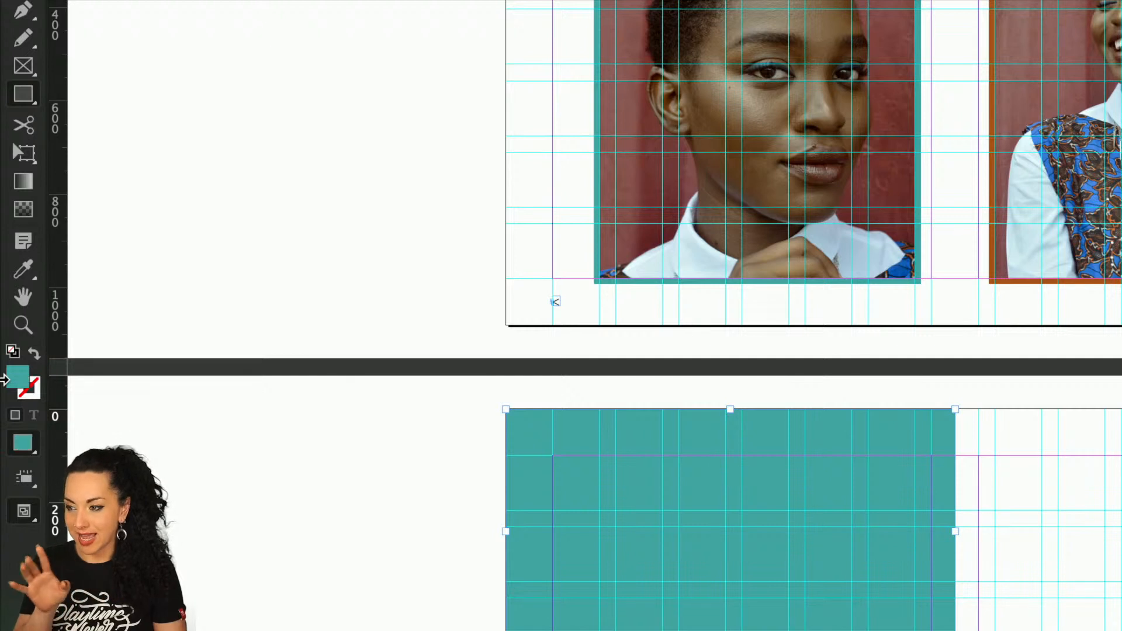
key(x)
key(x)
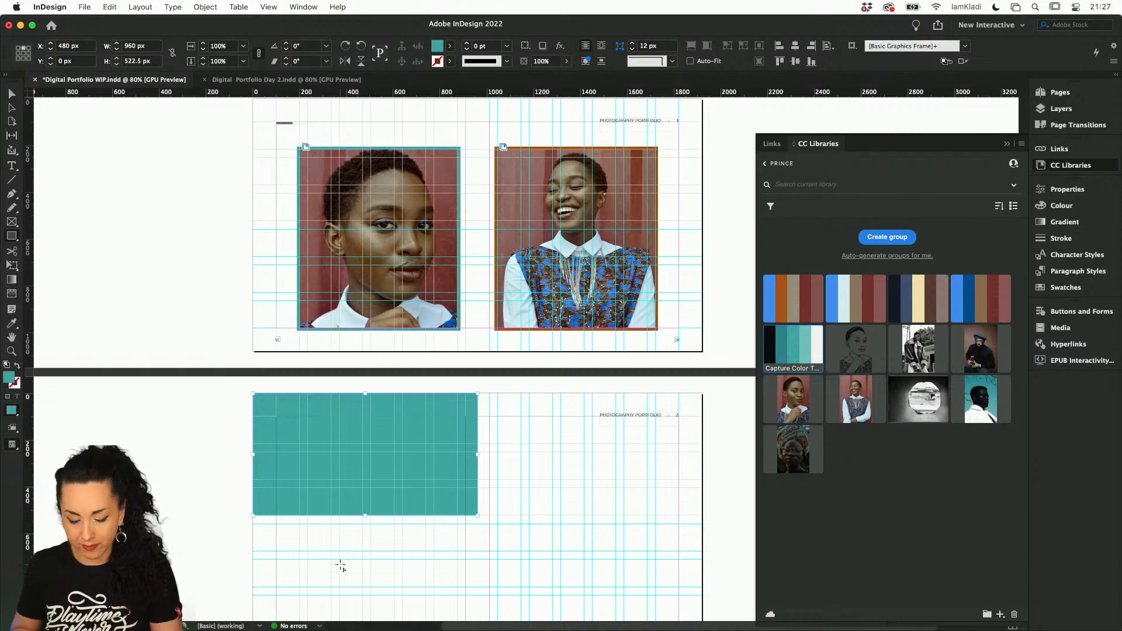
key(v)
click(541, 548)
scroll(541, 548, down, 2)
scroll(541, 547, down, 2)
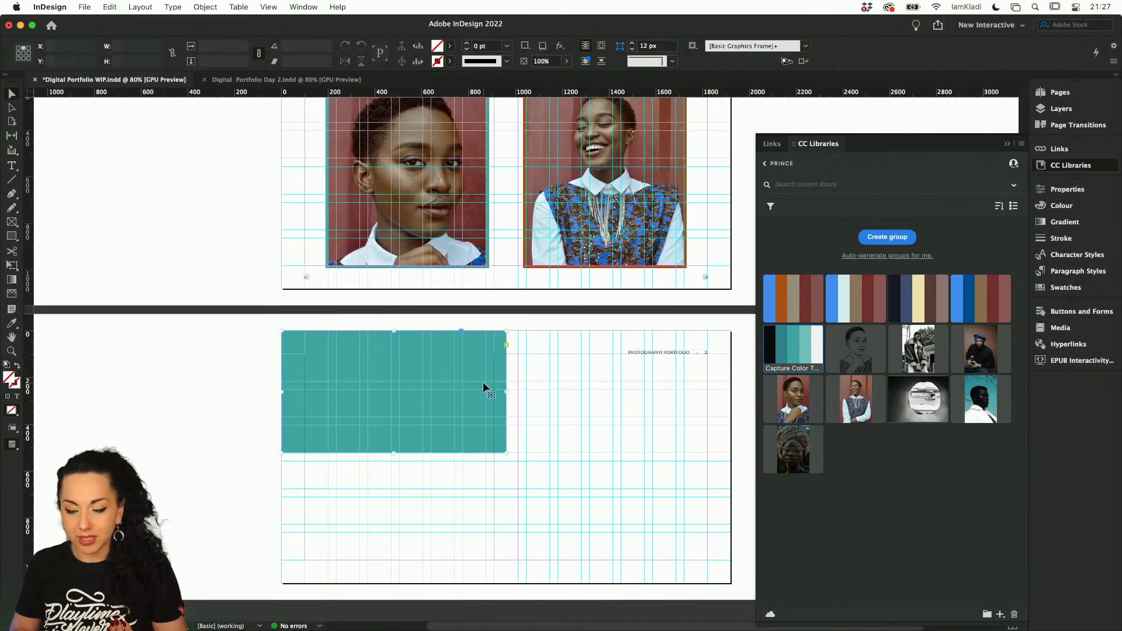
click(483, 381)
click(783, 304)
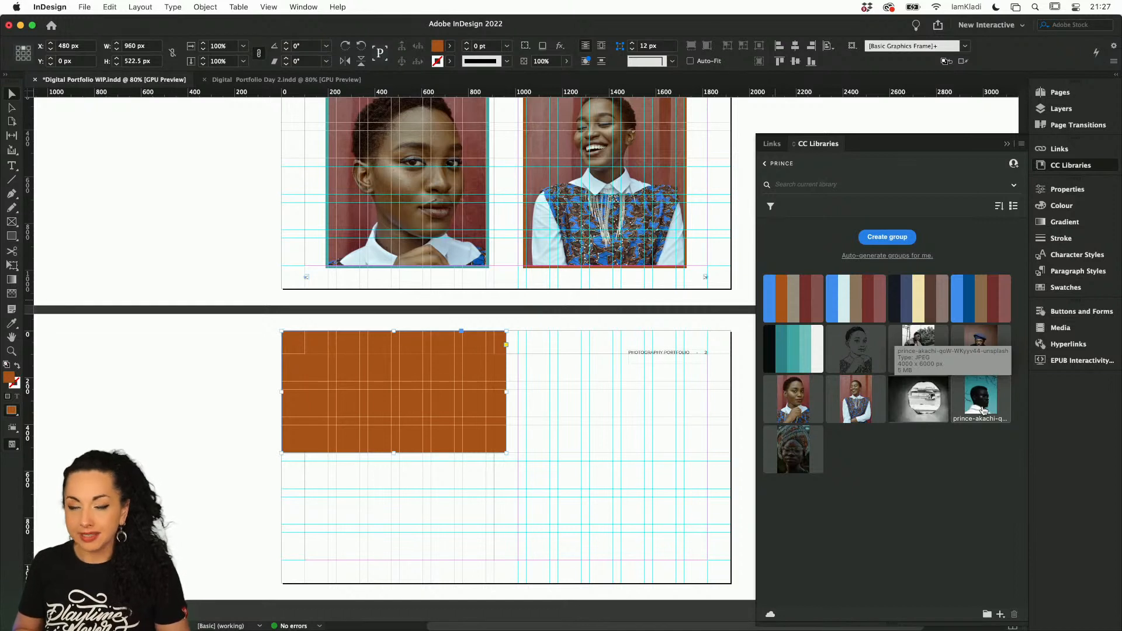
Place the library portrait of the man in the white coat at about 508 x 762.5 px, overlapping the orange rectangle down to the lower margin
drag(982, 412, 625, 401)
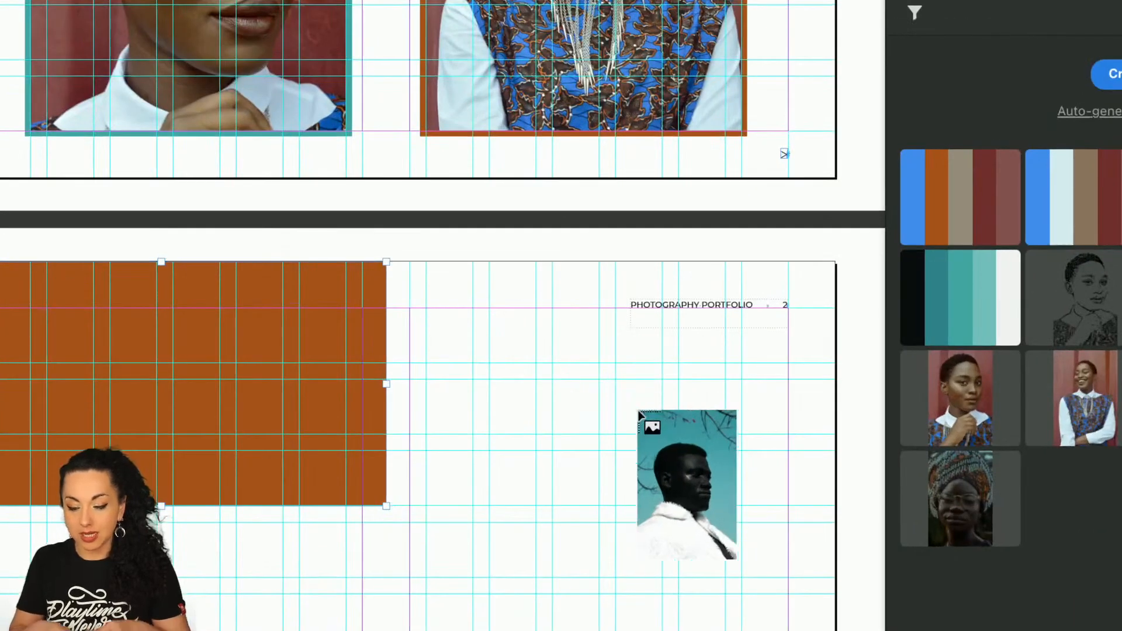
drag(640, 413, 528, 345)
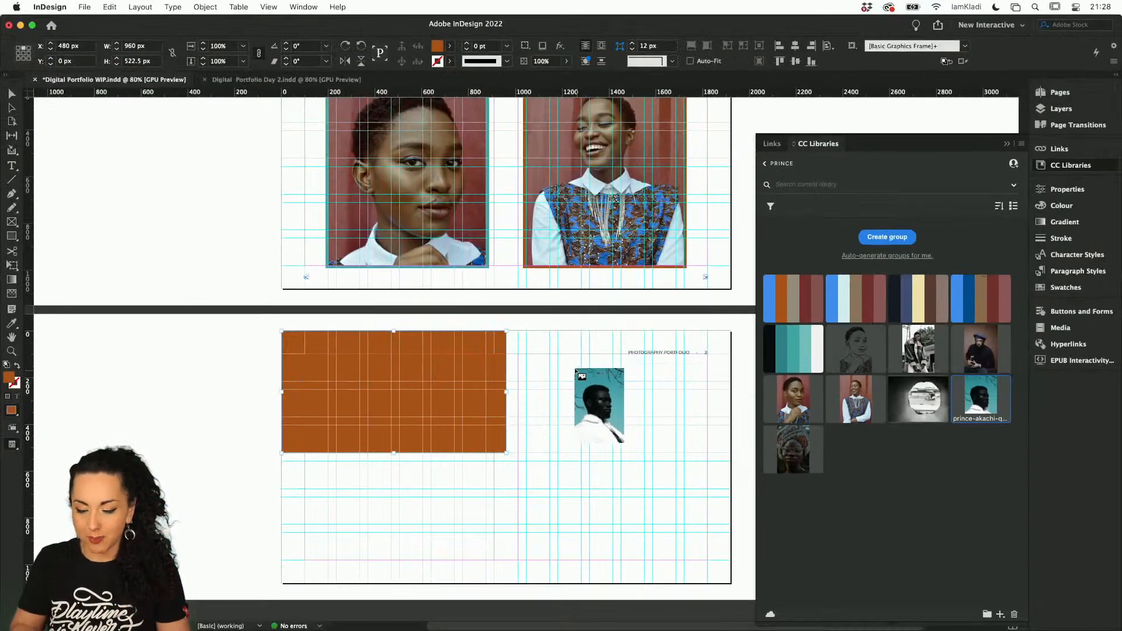
drag(528, 345, 51, 368)
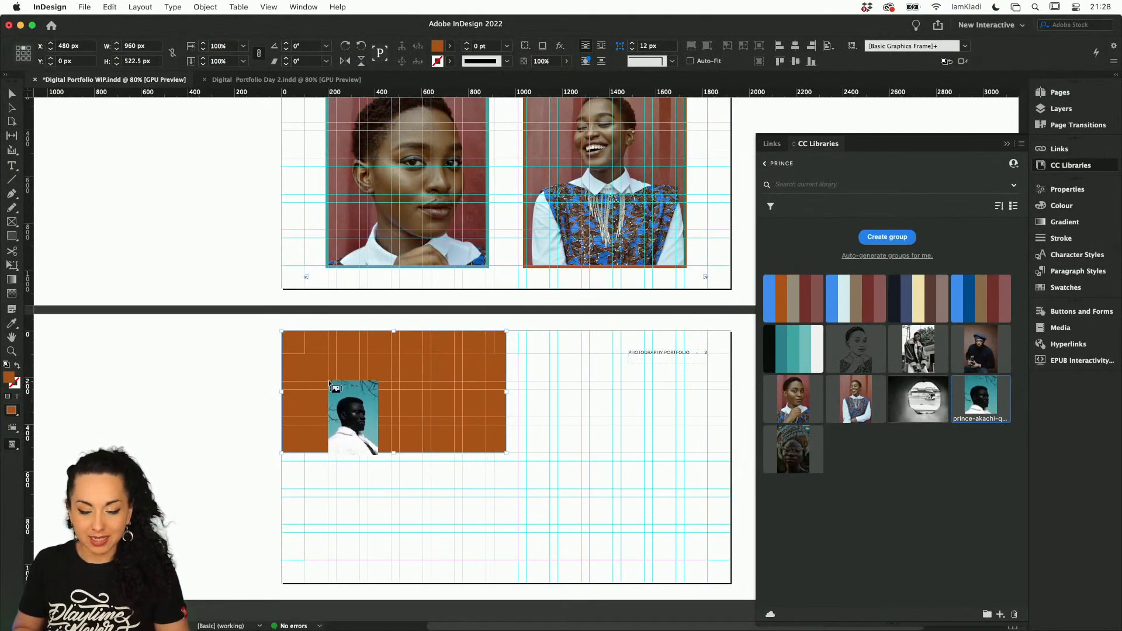
drag(328, 381, 463, 557)
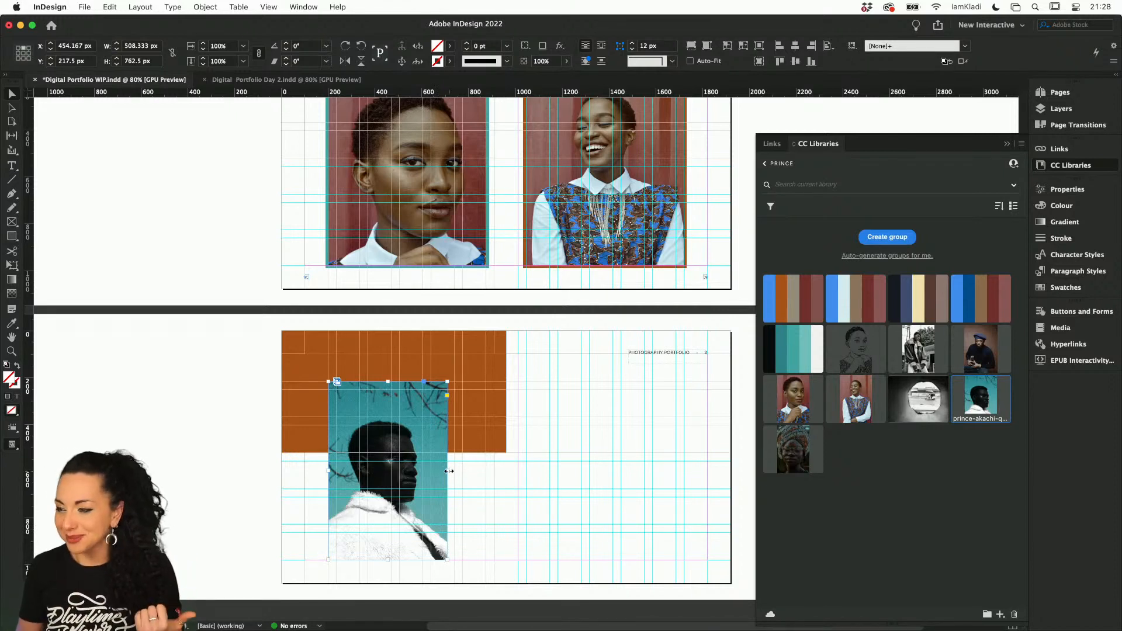
Widen the portrait's frame to 575 px and enlarge the photo inside to about 16.83%, repositioned at about X 289.6 px
drag(447, 471, 461, 469)
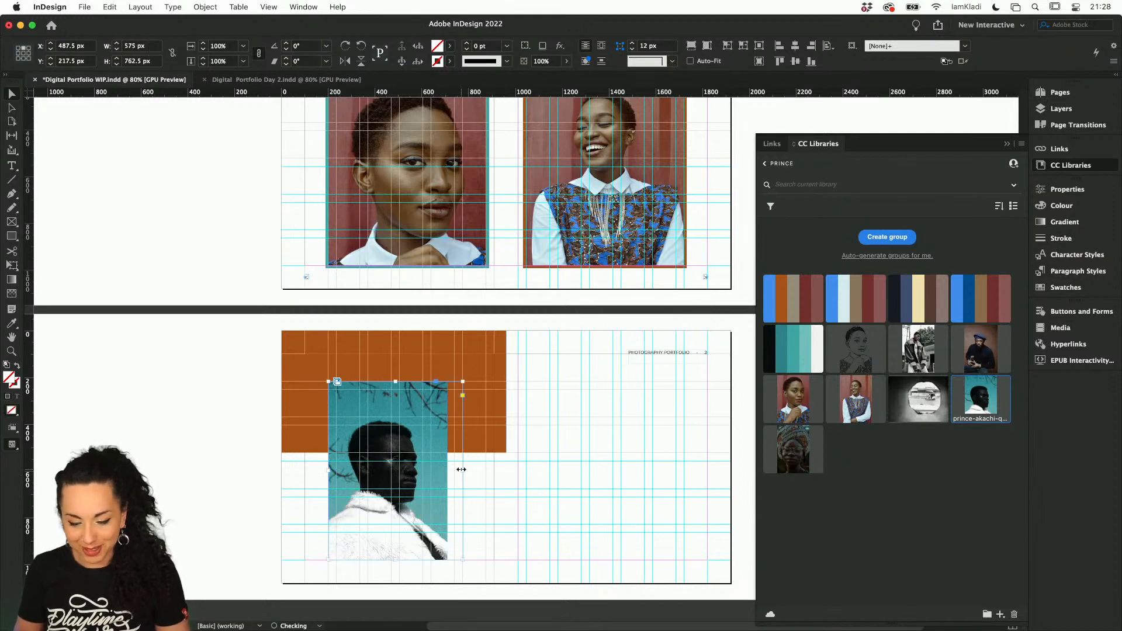
click(397, 473)
key(super+alt+period)
key(super+alt+period)
key(super+alt+period)
key(super+alt+period)
key(super+alt+period)
key(super+alt+period)
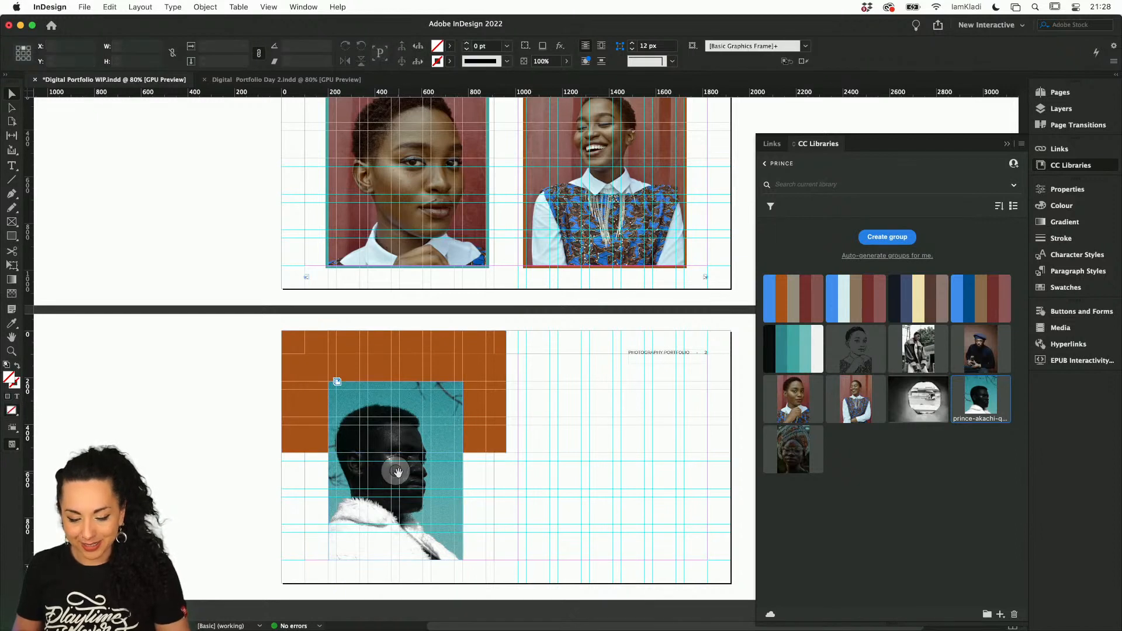
drag(397, 472, 406, 466)
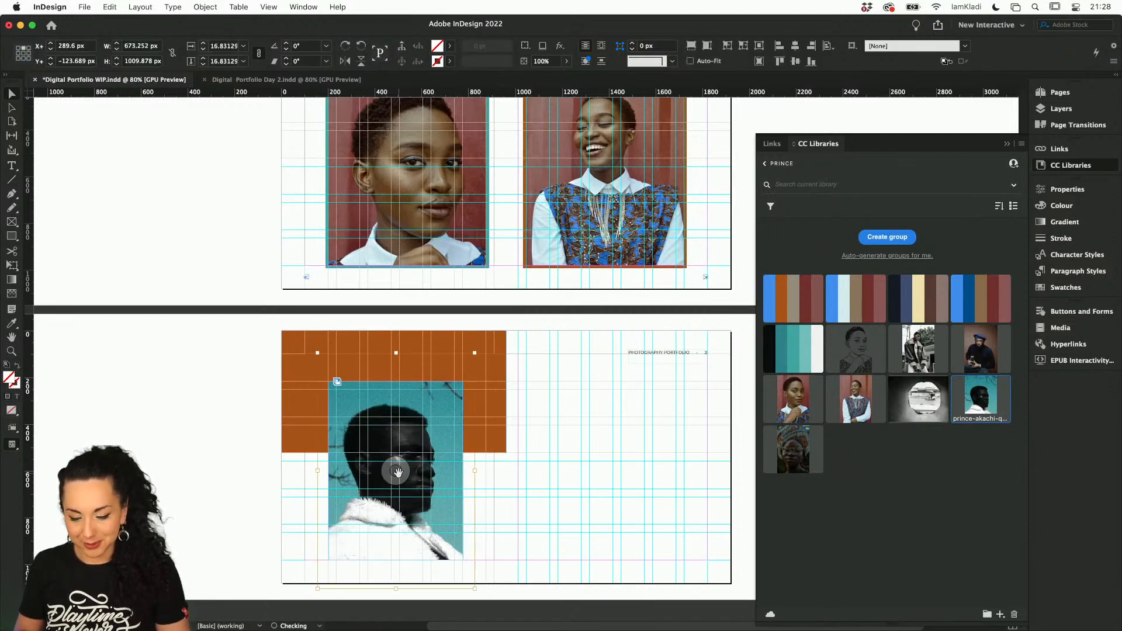
click(569, 461)
Widen the portrait's frame to 631 px and shift the photo right within it to about X 332 px
click(447, 452)
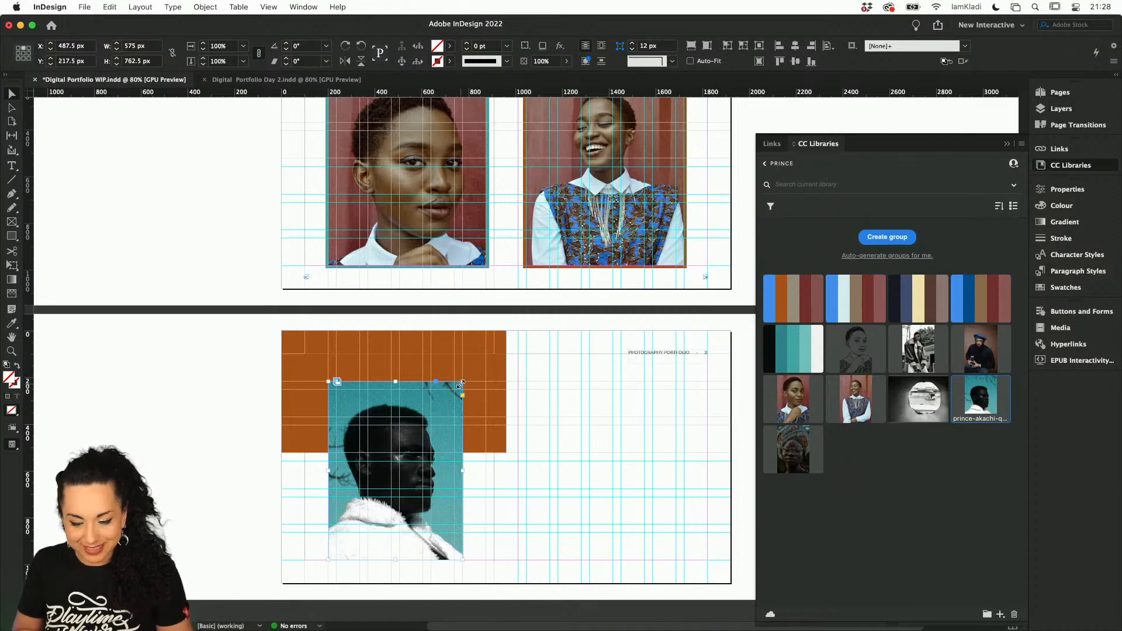
drag(466, 379, 476, 381)
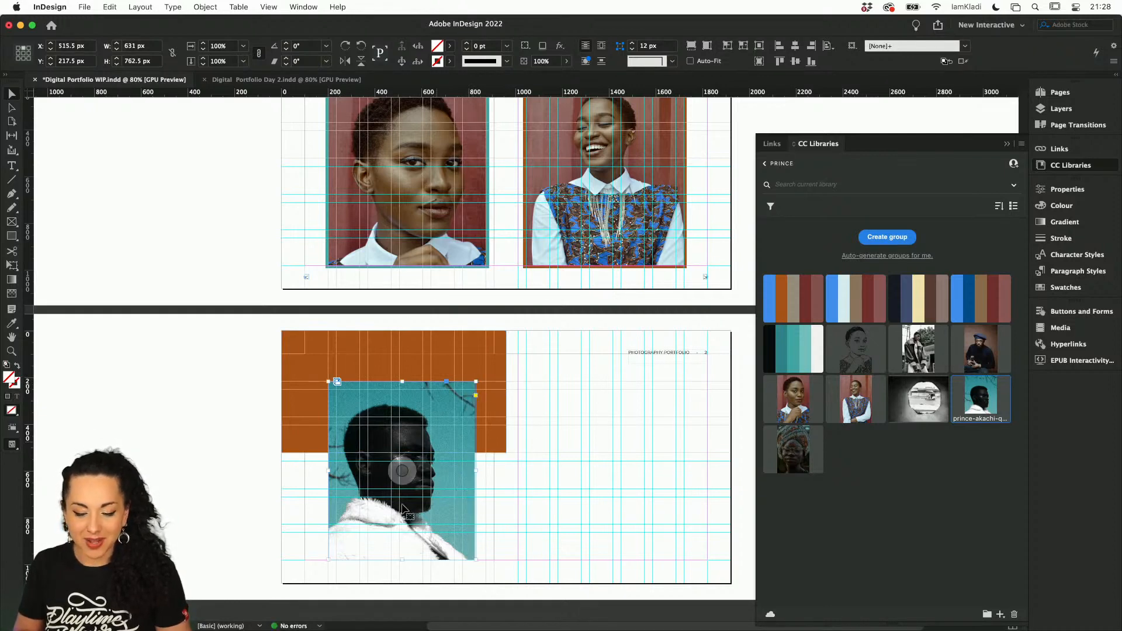
scroll(402, 507, up, 5)
click(407, 406)
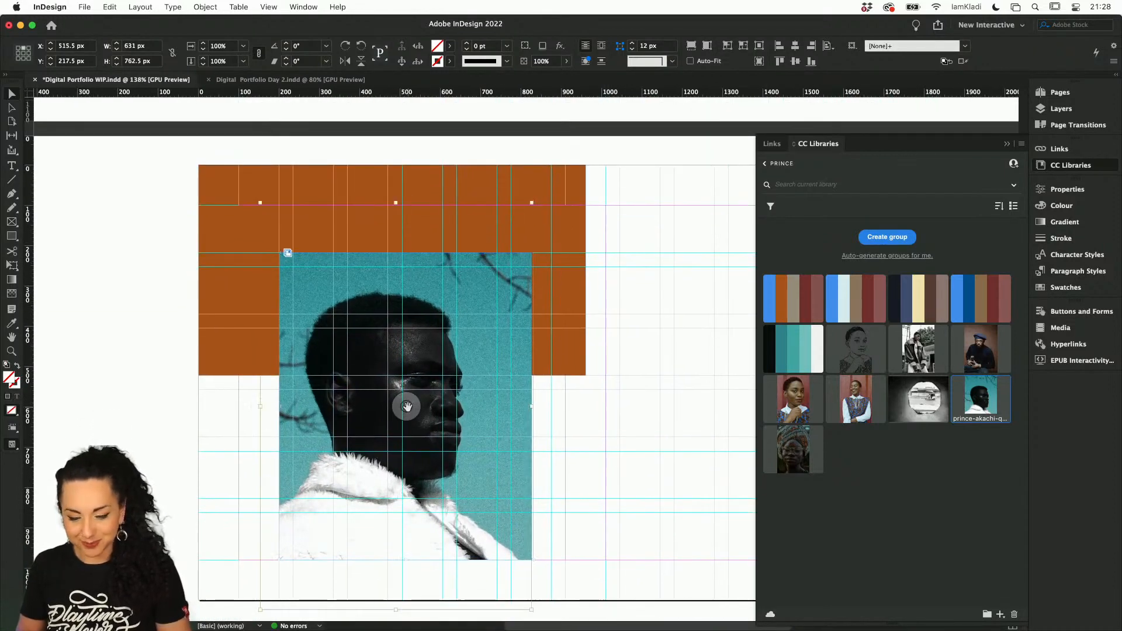
key(shift+Right)
key(shift+Right)
key(shift+Right)
key(shift+Right)
key(shift+Right)
key(shift+Right)
key(shift+Right)
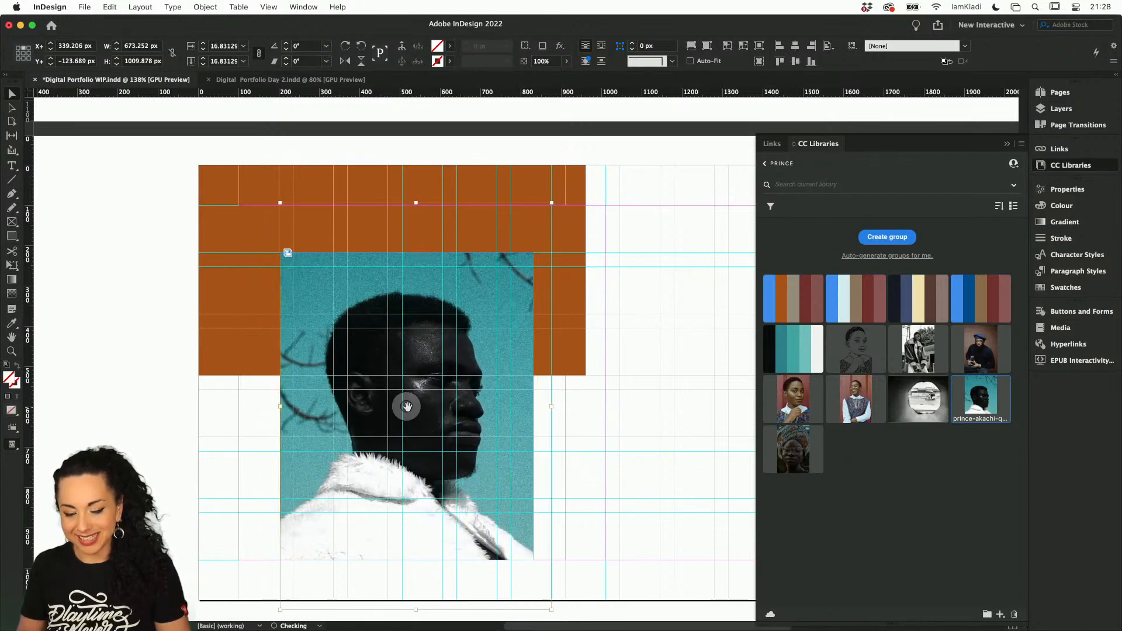
key(shift+Left)
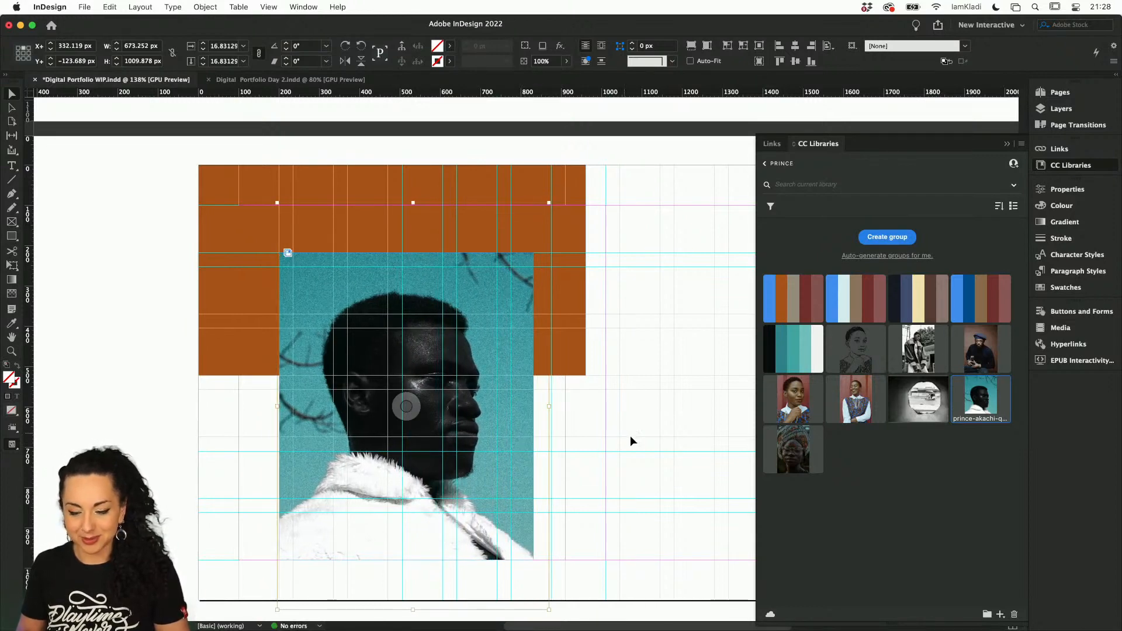
click(629, 435)
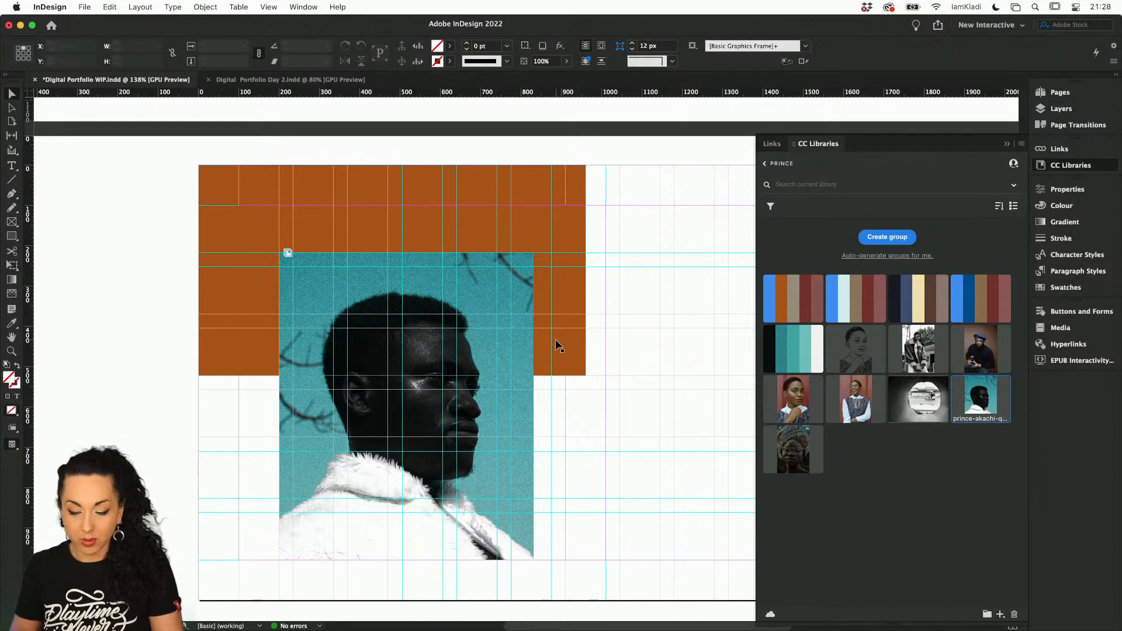
Switch to Preview mode without guides and return to the Selection tool with nothing selected
key(m)
key(w)
click(551, 415)
text(w)
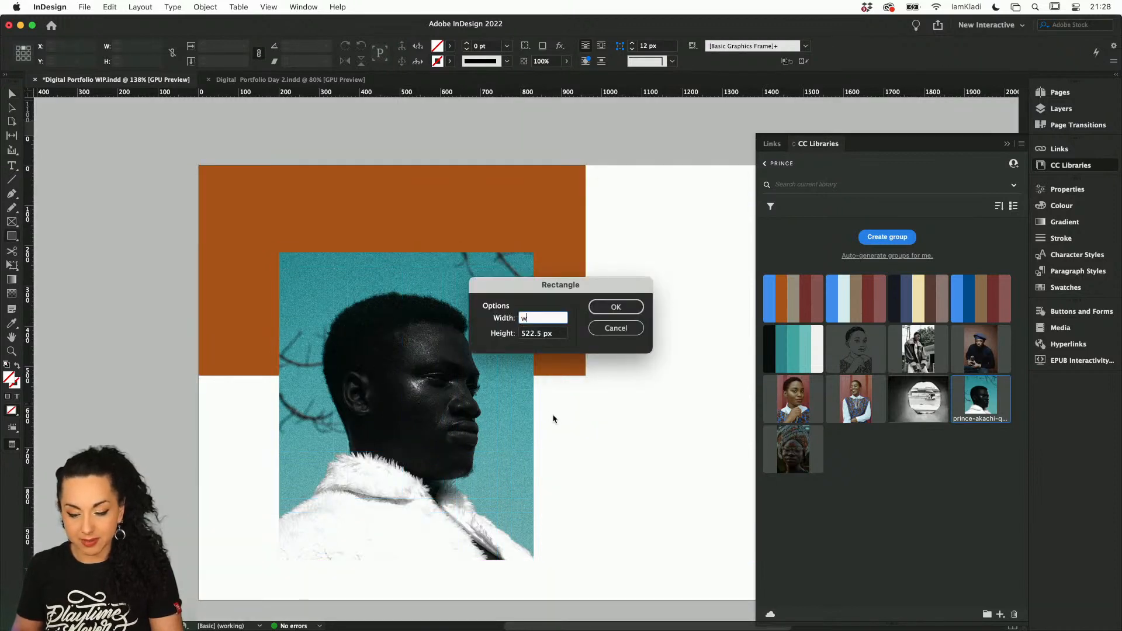
click(621, 329)
click(589, 337)
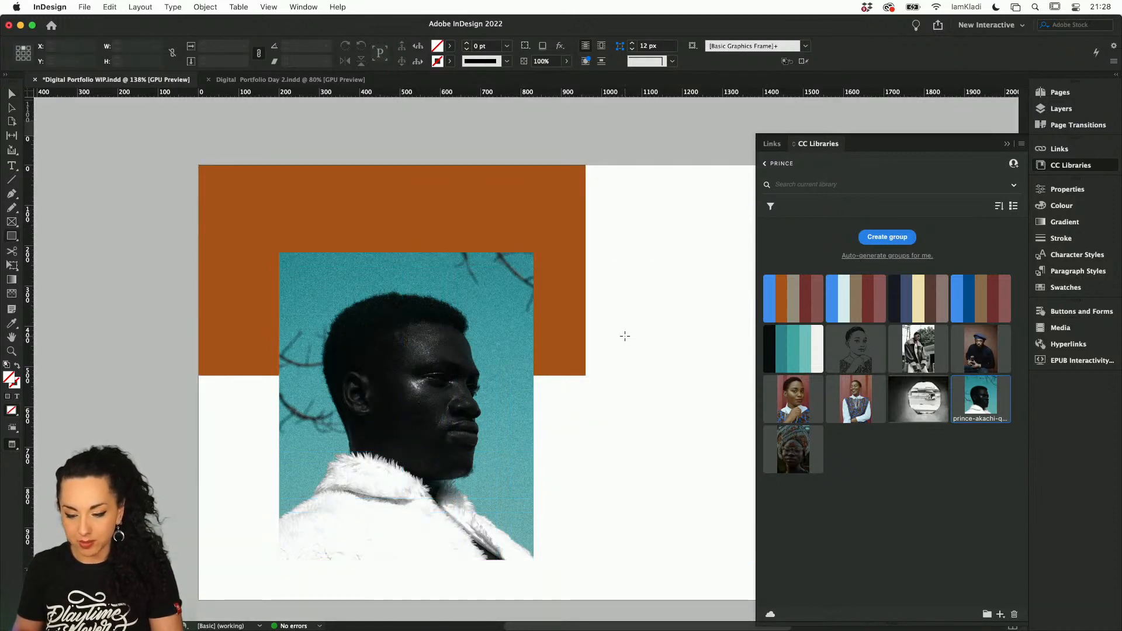
key(v)
click(518, 339)
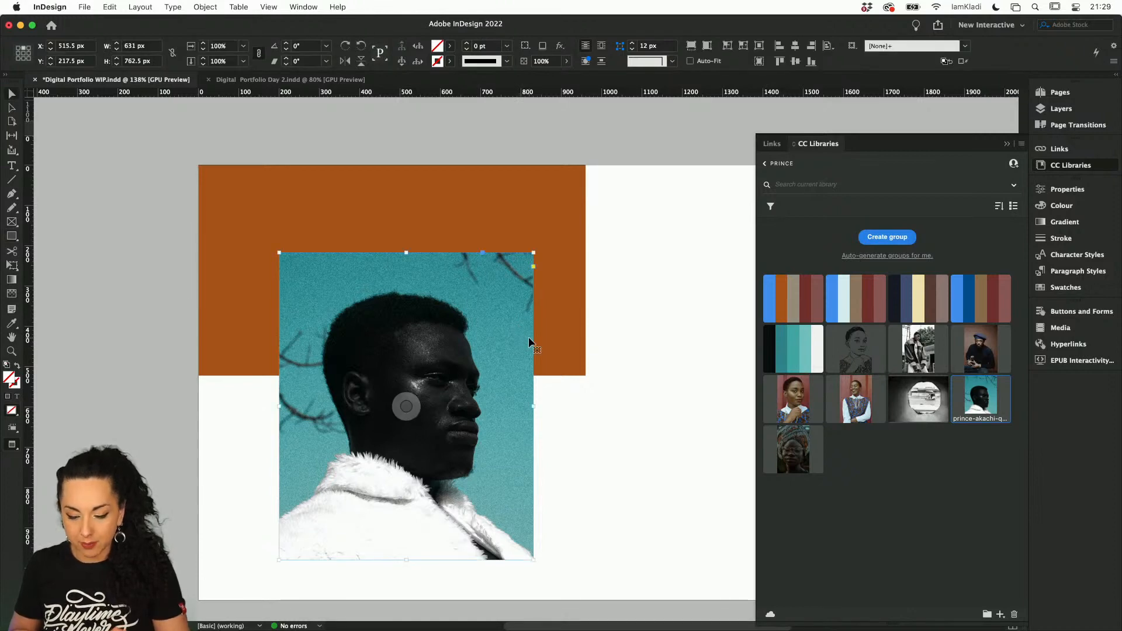
key(super+space)
click(648, 442)
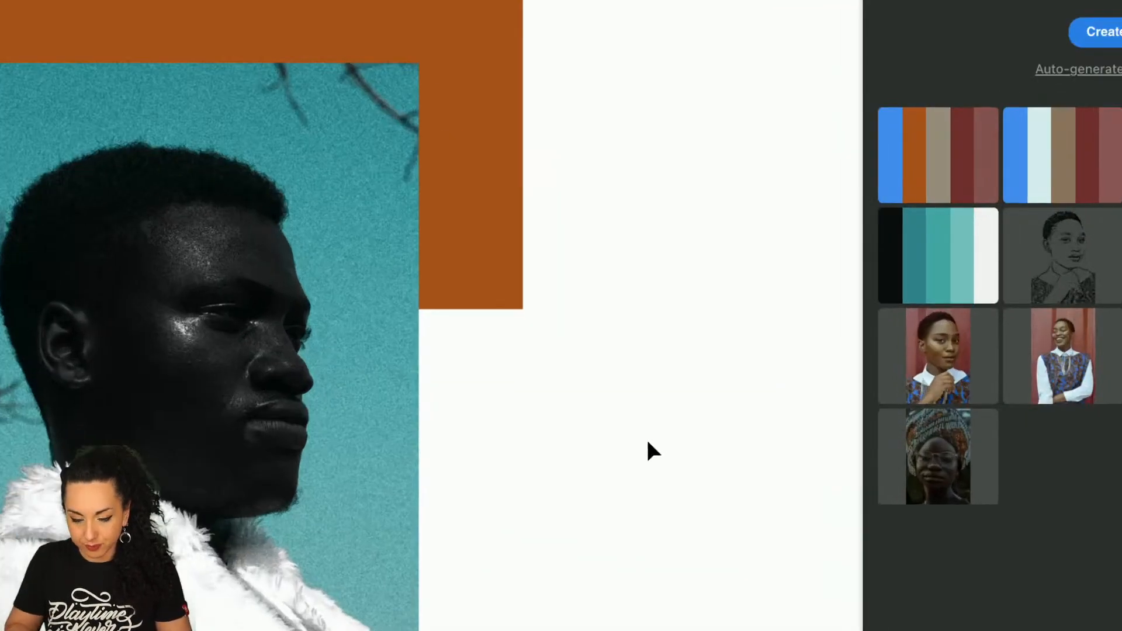
Rescale the portrait photo inside its frame in small proportional increments, down and back up, to about 15.76%
click(406, 406)
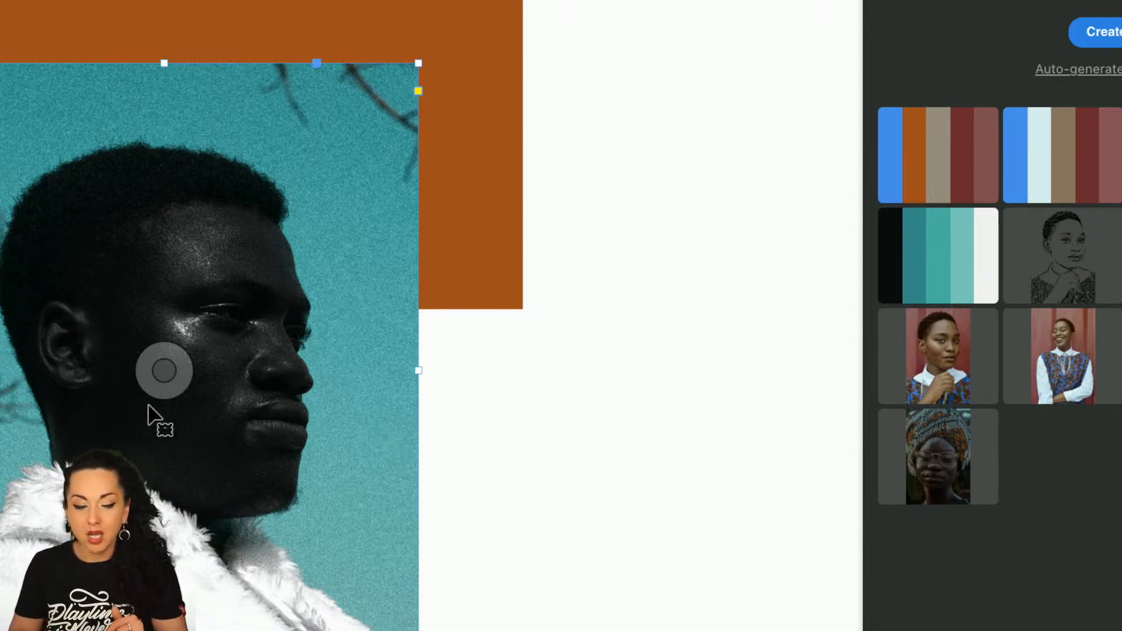
click(148, 367)
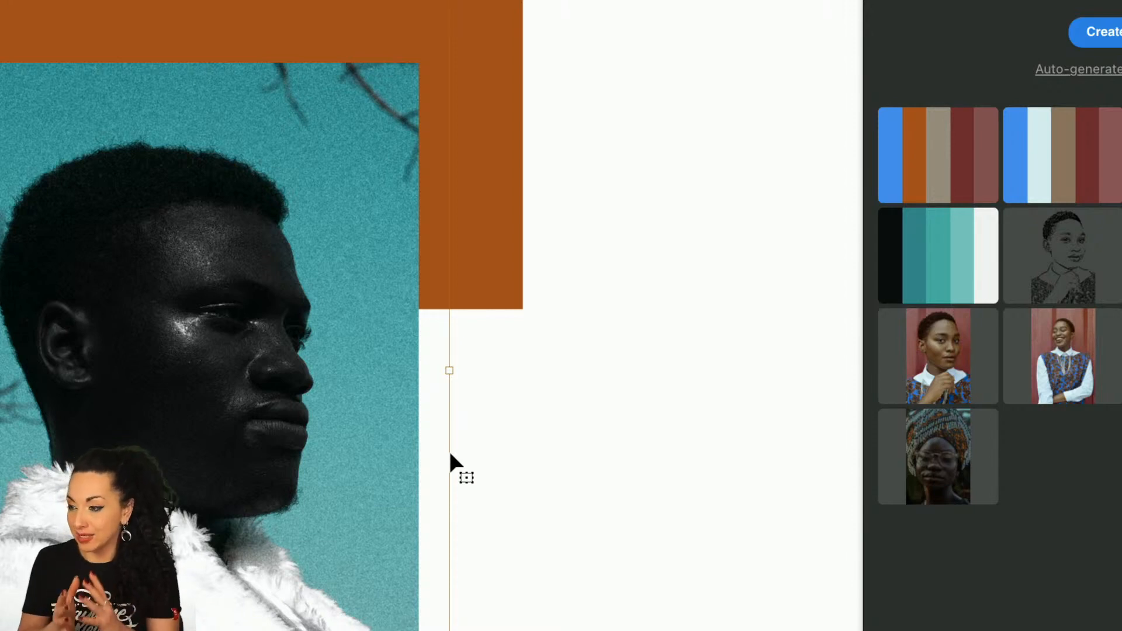
key(ctrl+z)
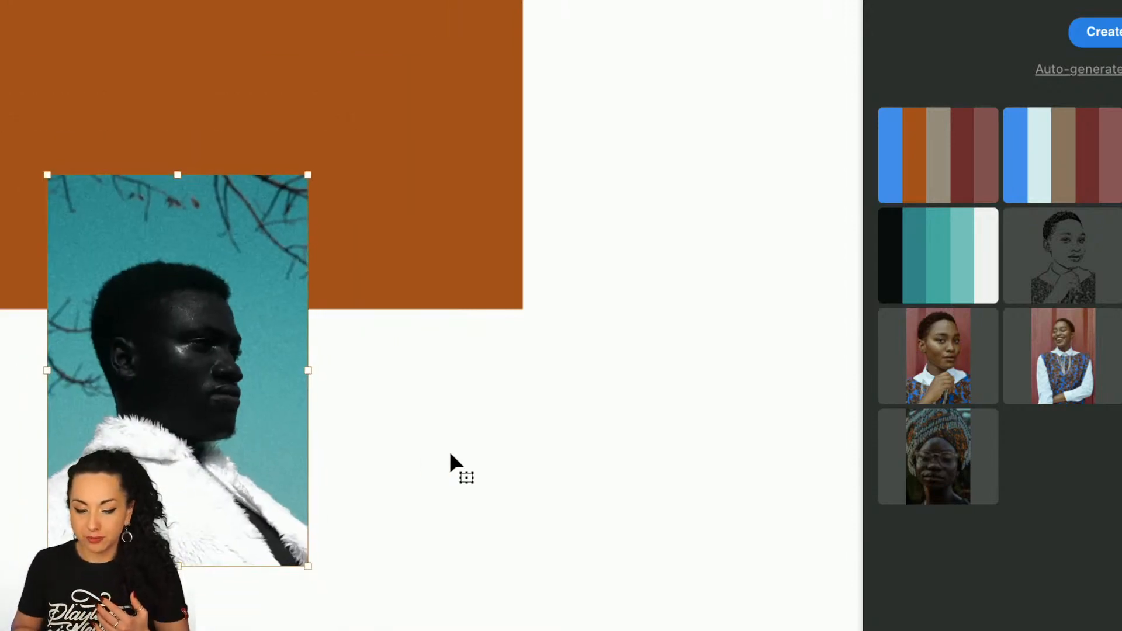
key(ctrl+alt+period)
key(ctrl+alt+period)
key(ctrl+alt+period)
key(ctrl+alt+period)
key(ctrl+alt+period)
key(ctrl+alt+period)
key(ctrl+alt+period)
key(ctrl+alt+period)
key(ctrl+alt+period)
key(ctrl+alt+period)
key(ctrl+alt+period)
key(ctrl+alt+period)
key(ctrl+alt+period)
key(ctrl+alt+period)
key(ctrl+alt+period)
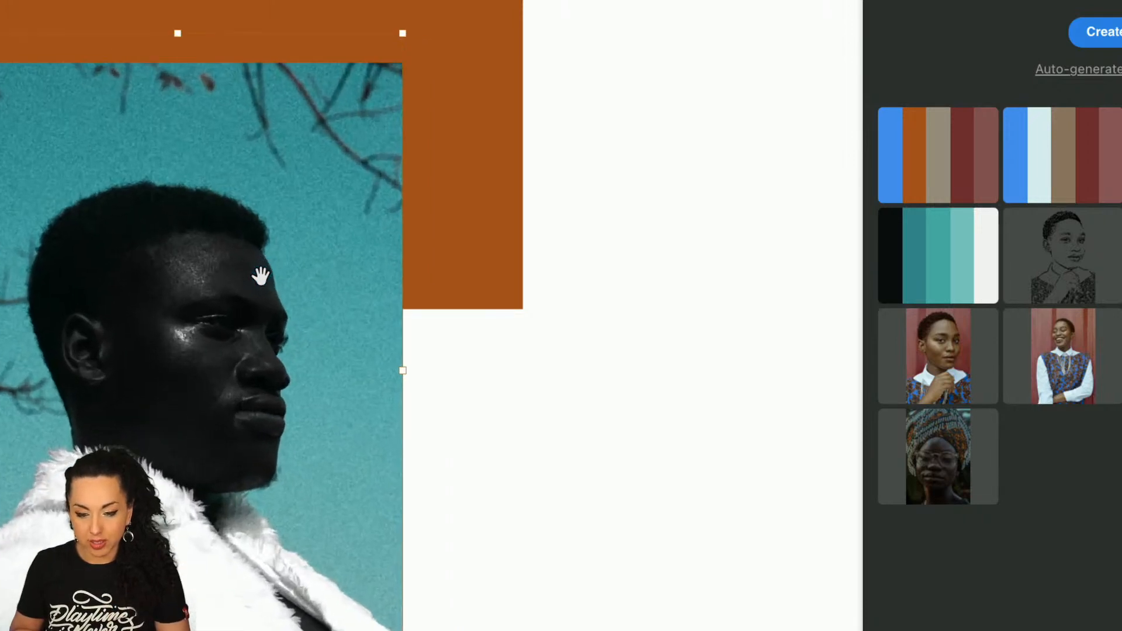
key(ctrl+alt+comma)
key(ctrl+alt+comma)
key(ctrl+alt+comma)
key(ctrl+alt+comma)
key(ctrl+alt+comma)
key(ctrl+alt+comma)
key(ctrl+alt+comma)
key(ctrl+alt+comma)
key(ctrl+alt+comma)
key(ctrl+alt+comma)
key(ctrl+alt+comma)
key(ctrl+alt+comma)
key(ctrl+alt+period)
key(ctrl+alt+period)
key(ctrl+alt+period)
key(ctrl+alt+period)
key(ctrl+alt+period)
key(ctrl+alt+period)
key(ctrl+alt+period)
key(ctrl+alt+period)
key(ctrl+alt+period)
key(ctrl+alt+period)
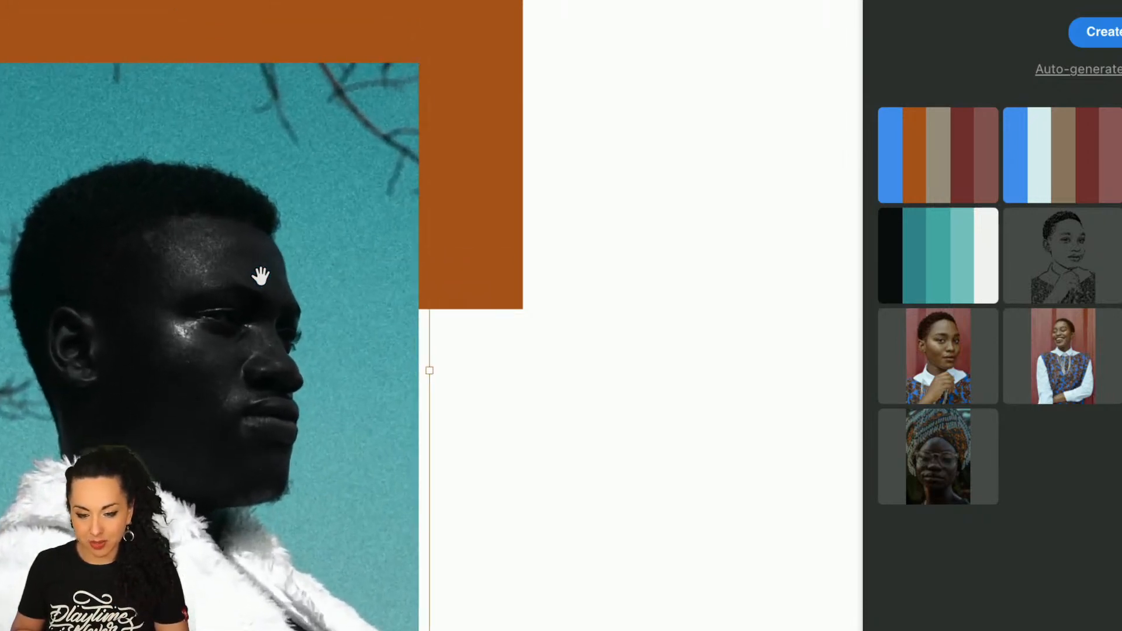
key(ctrl+period)
key(ctrl+period)
key(ctrl+period)
key(ctrl+comma)
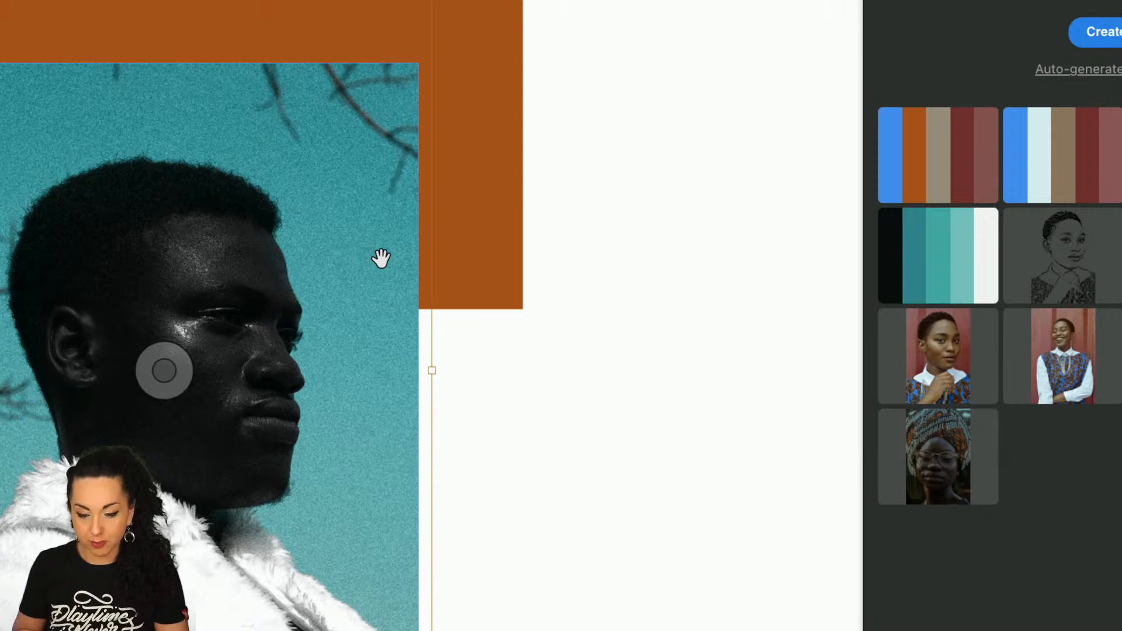
Try cropping the portrait by pulling its frame's upper-right corner inward, and undo the crop
click(419, 319)
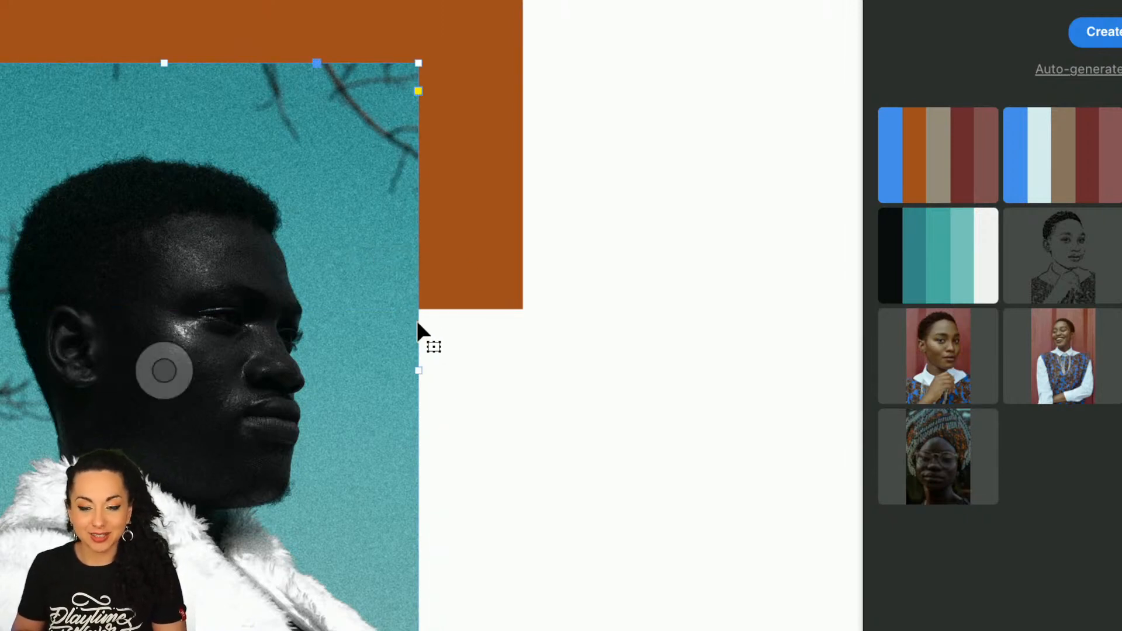
drag(418, 63, 376, 99)
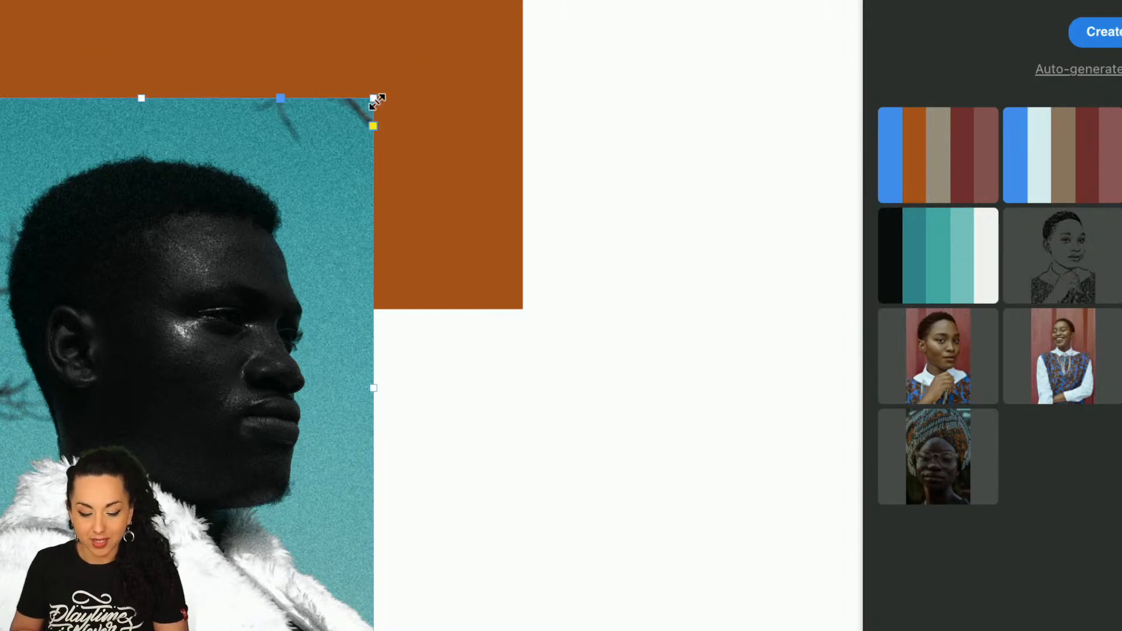
key(super+z)
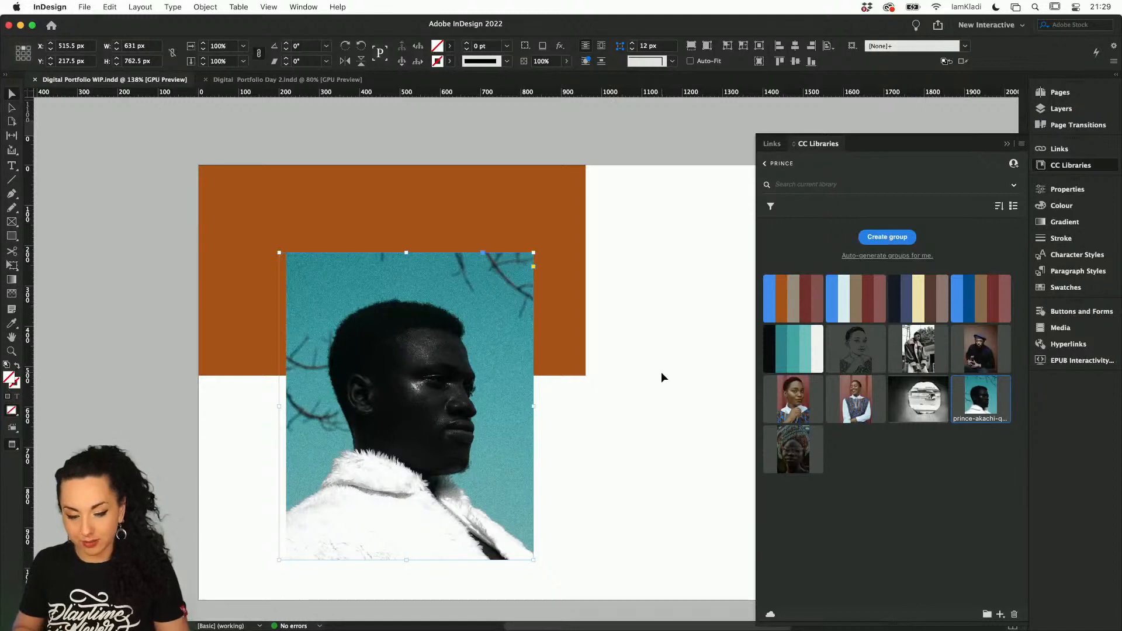
Shift the portrait photo left within its frame to about X 310.9 px, enlarge it slightly to fill the frame, and deselect it
click(661, 371)
click(413, 407)
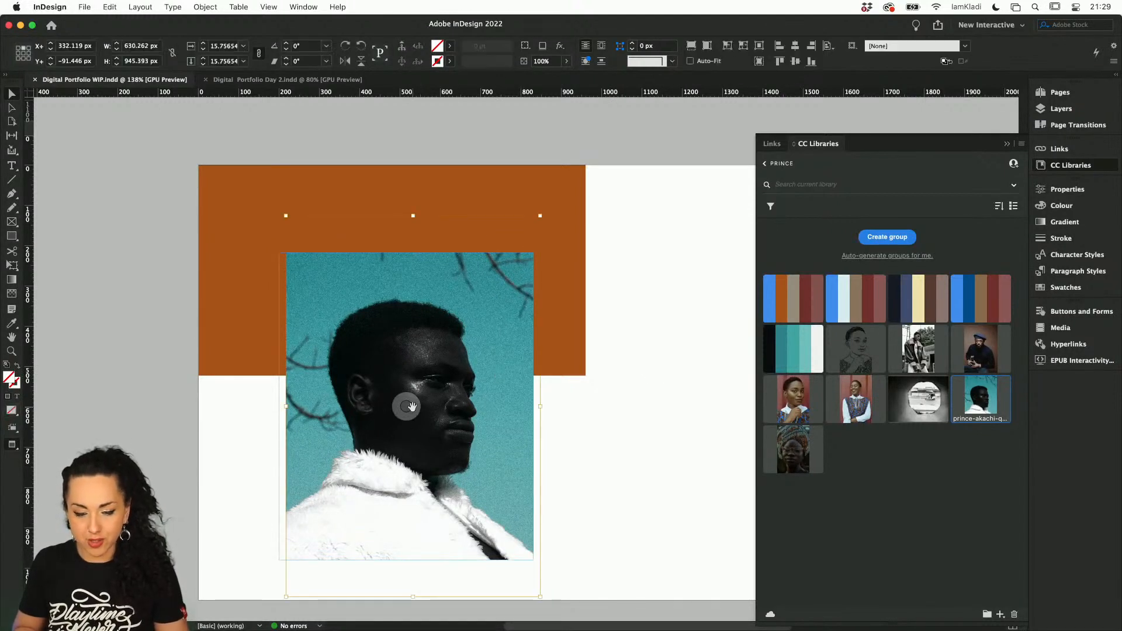
key(shift+Left)
key(shift+Left)
key(shift+Left)
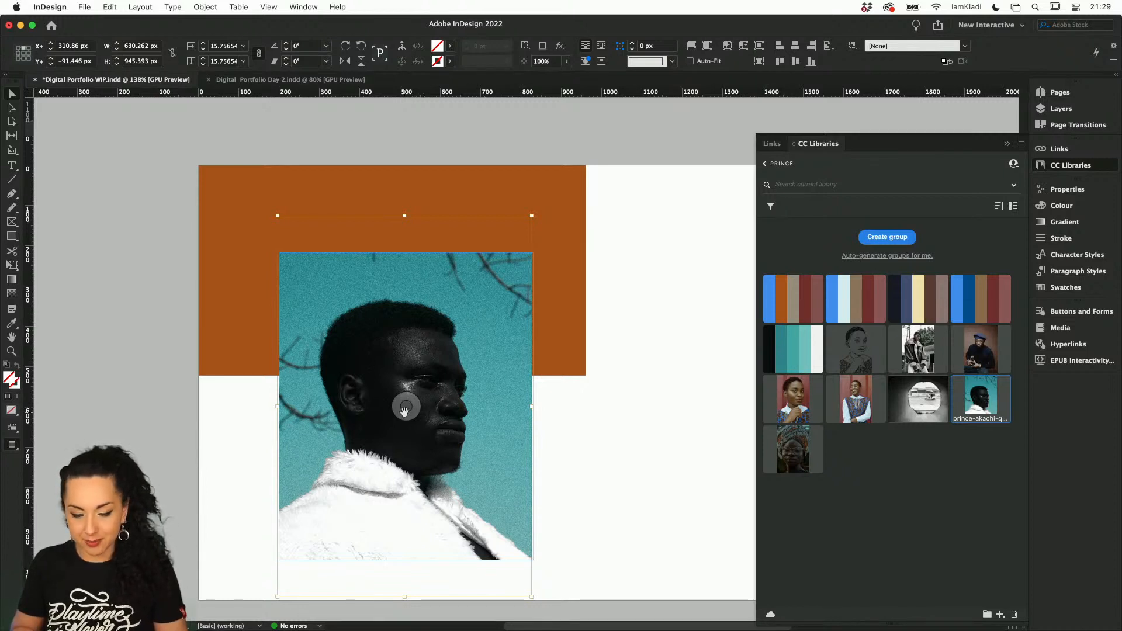
key(super+period)
key(super+period)
key(super+period)
key(super+period)
key(super+period)
key(super+period)
key(super+period)
key(super+period)
key(super+period)
click(615, 435)
Draw an empty text frame on the blank white area beside the portrait, below the PHOTOGRAPHY PORTFOLIO header
scroll(614, 435, right, 3)
scroll(615, 436, down, 1)
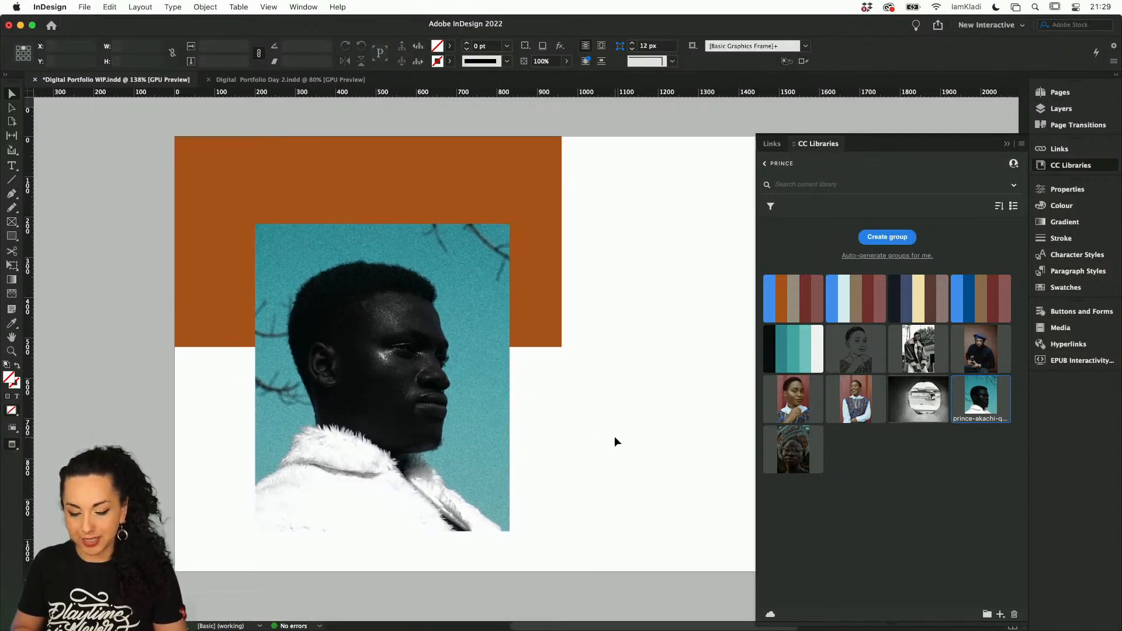
scroll(614, 436, right, 3)
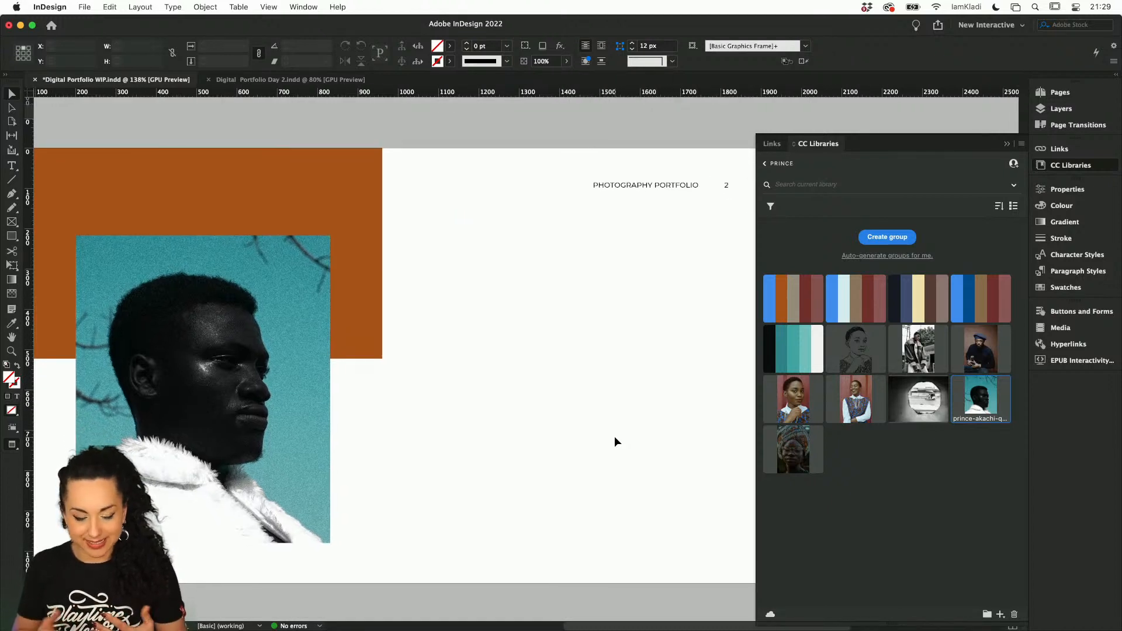
click(11, 165)
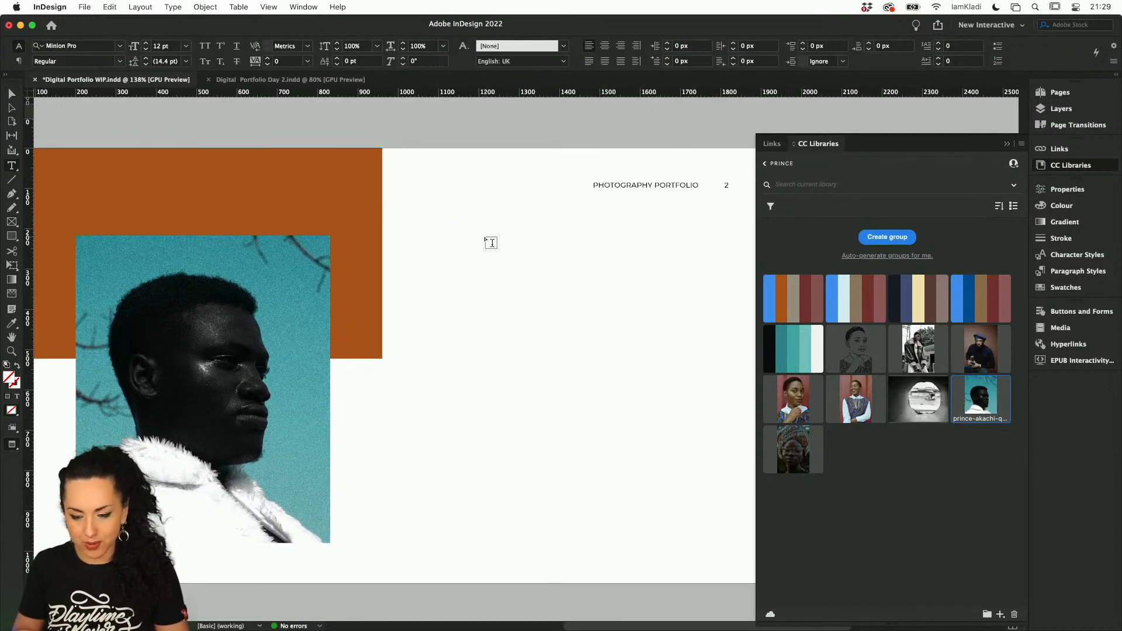
drag(429, 213, 705, 387)
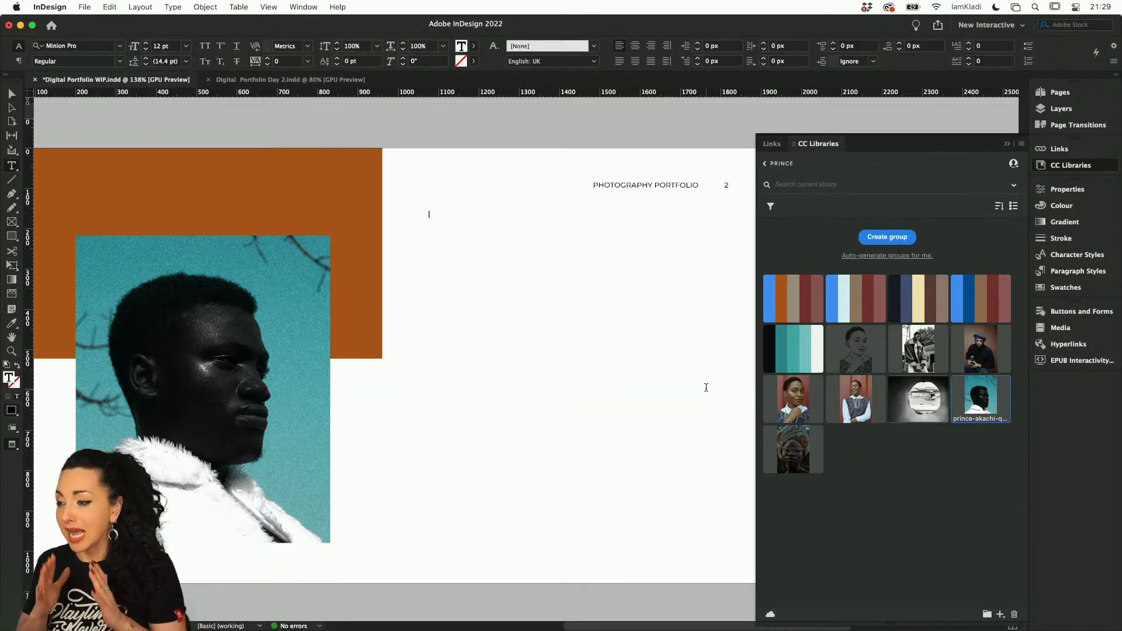
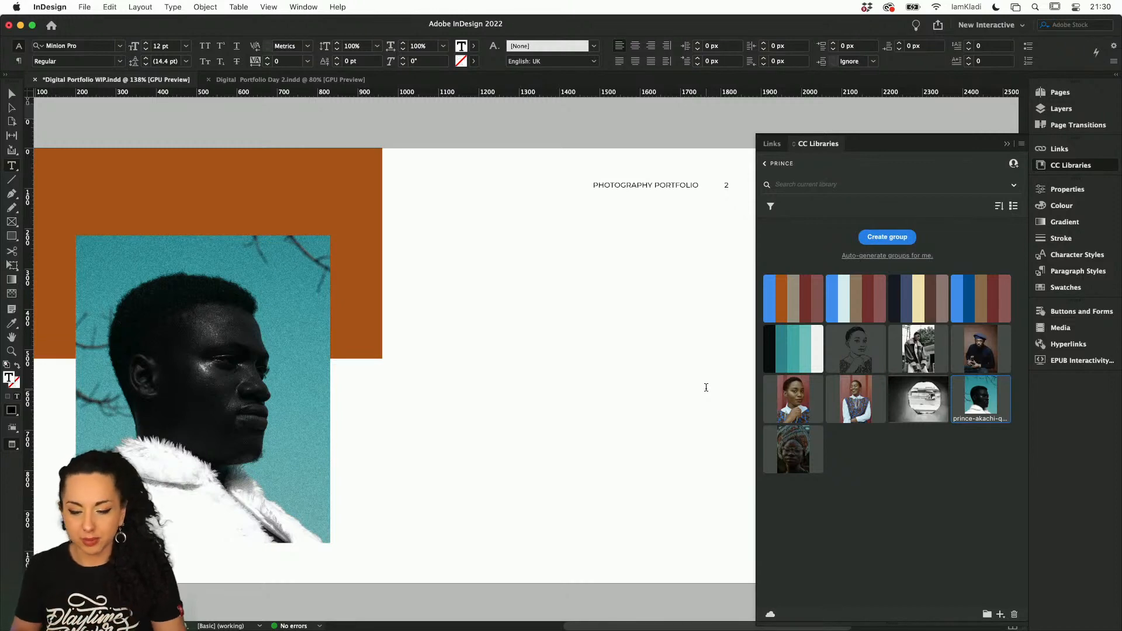
Check the portrait spread's heading in Digital Portfolio Day 2.indd, and enter "Gift from heaven" in the empty text frame of Digital Portfolio WIP.indd
click(329, 80)
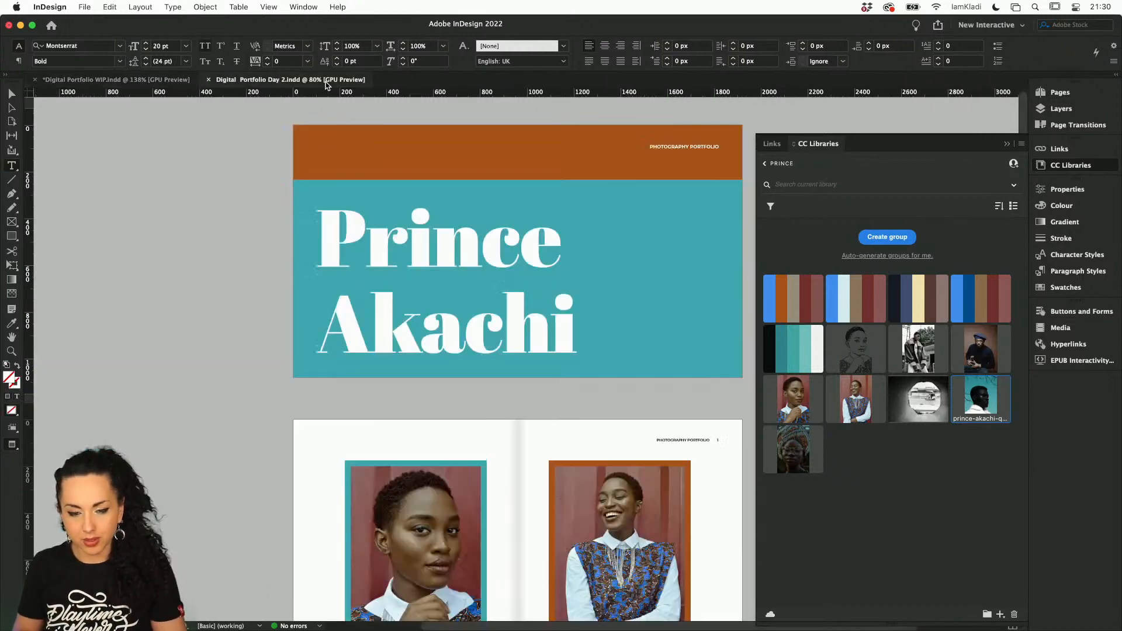
scroll(471, 278, down, 10)
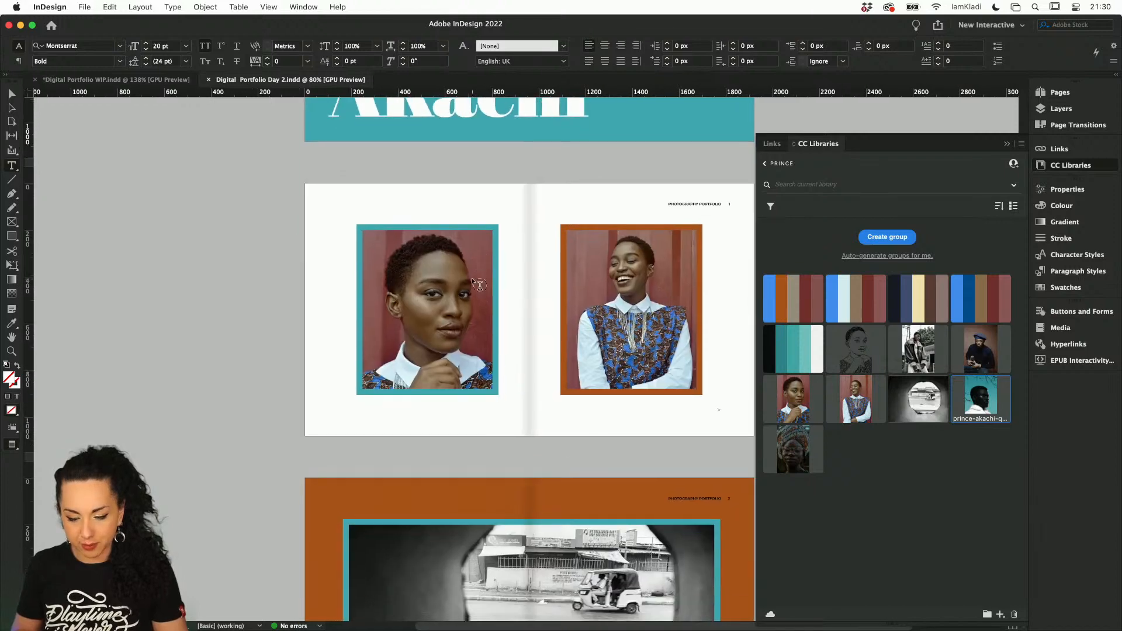
scroll(479, 285, down, 5)
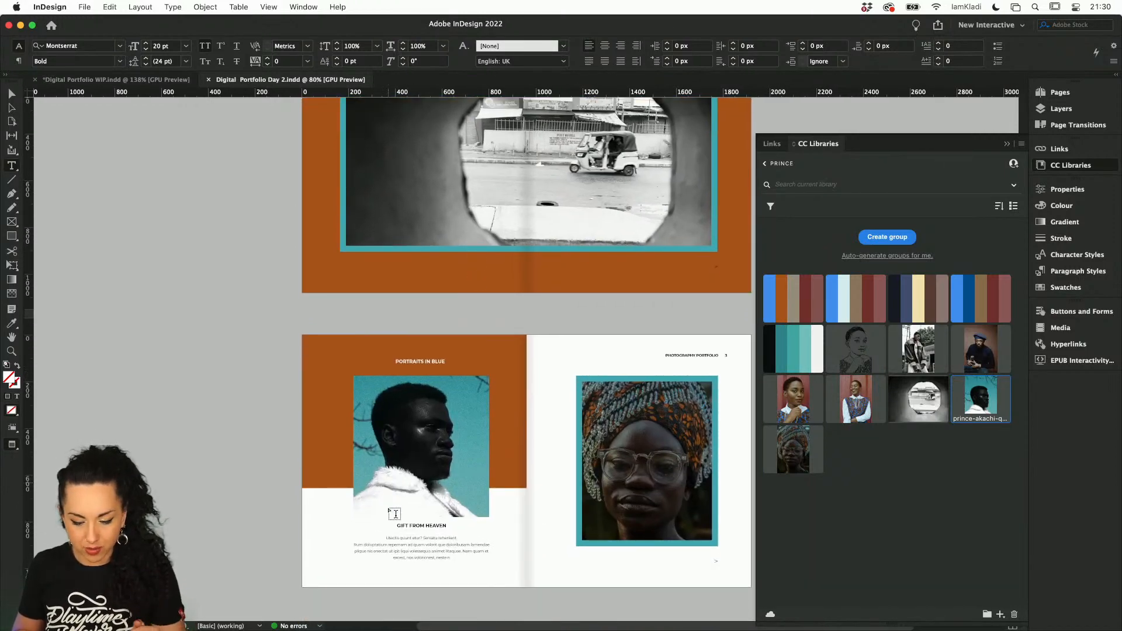
scroll(409, 514, down, 3)
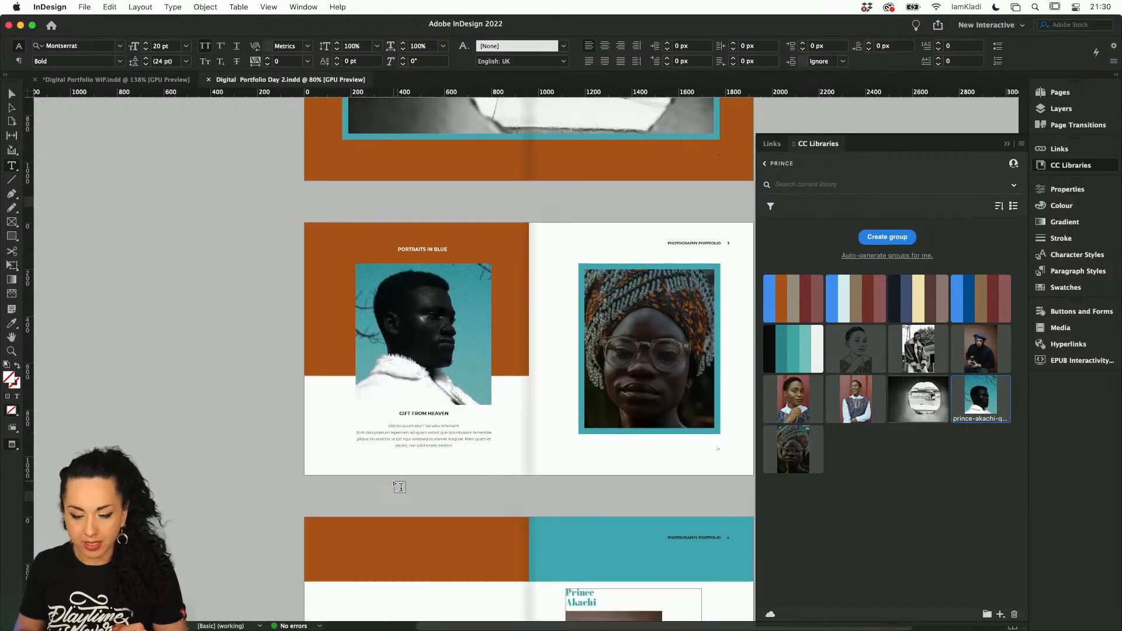
click(92, 80)
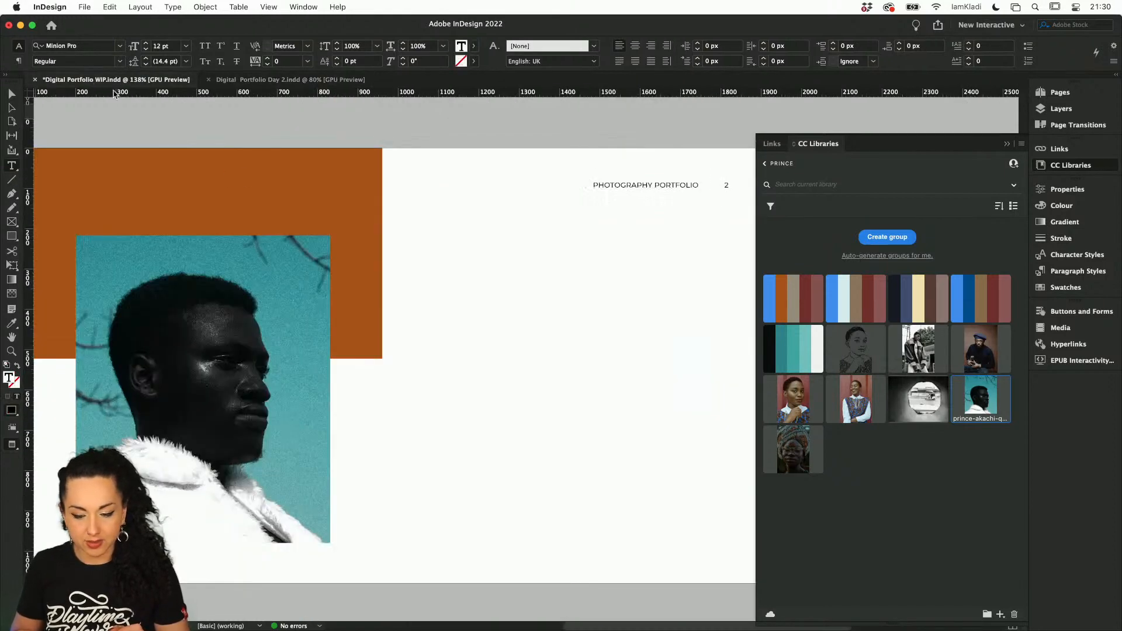
text(Goi)
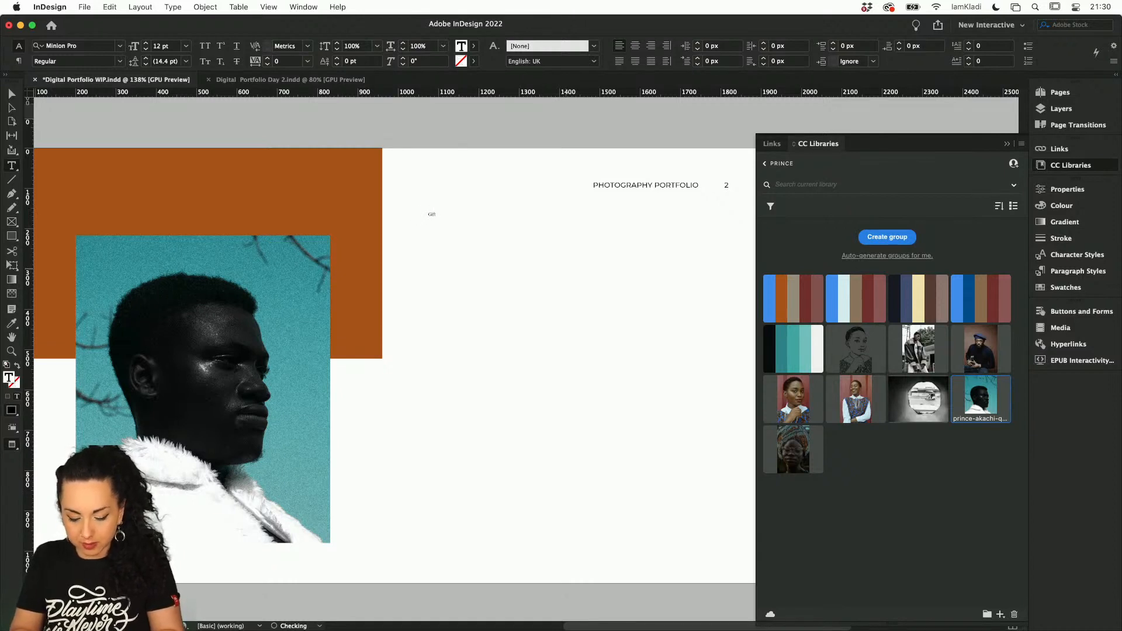
text( from heaven)
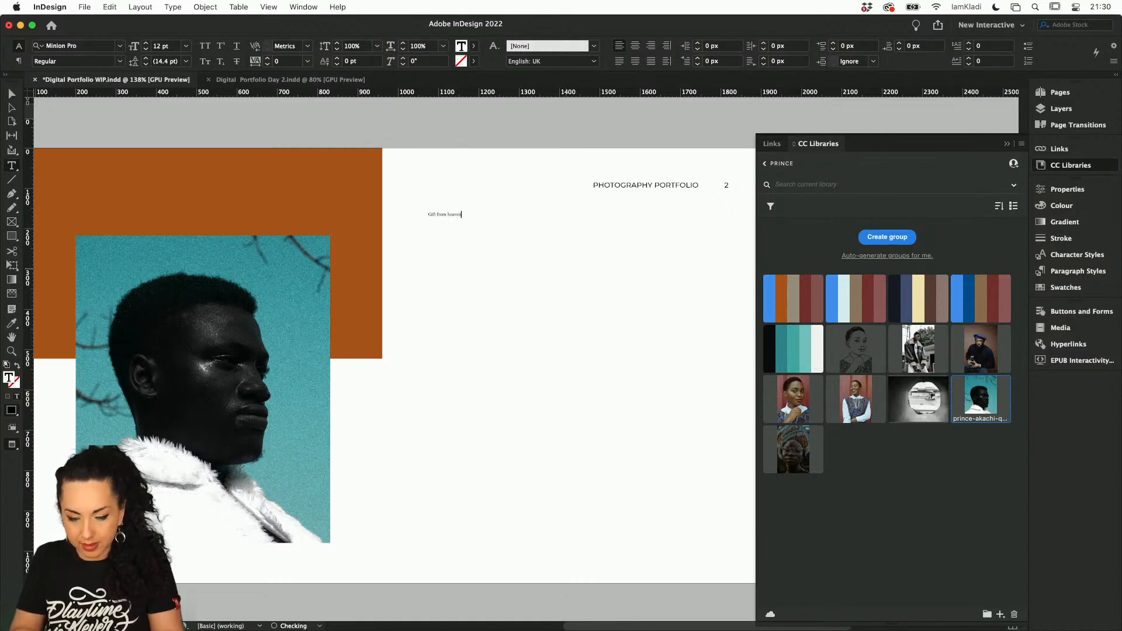
Create a new paragraph style for the selected "Gift from heaven" text and name it "Hading"
scroll(447, 213, up, 3)
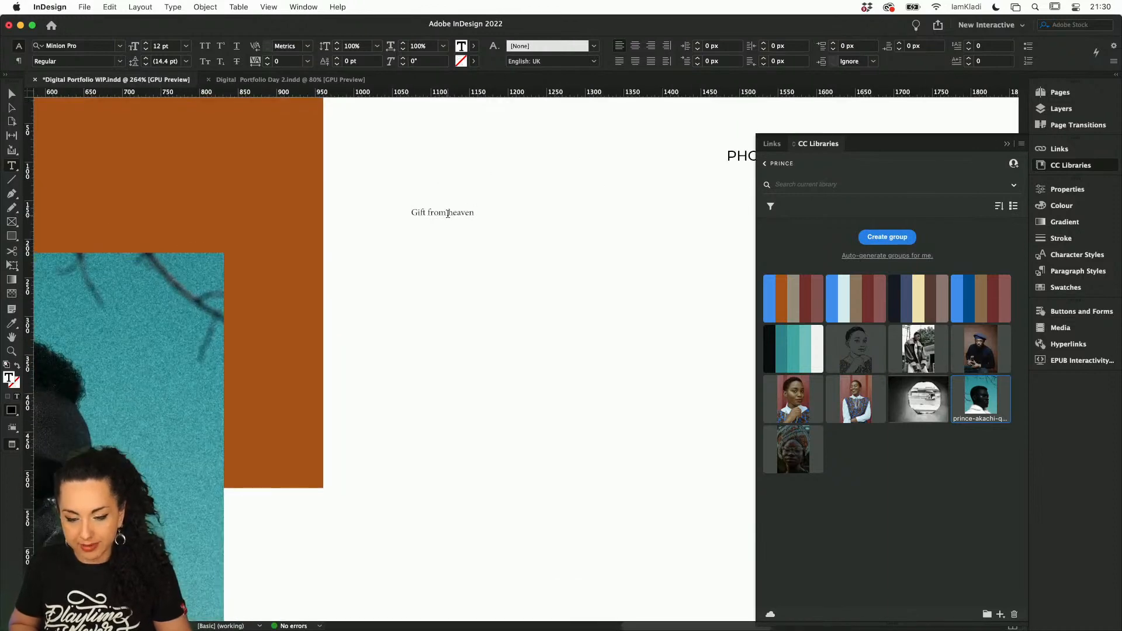
triple_click(448, 214)
click(1091, 192)
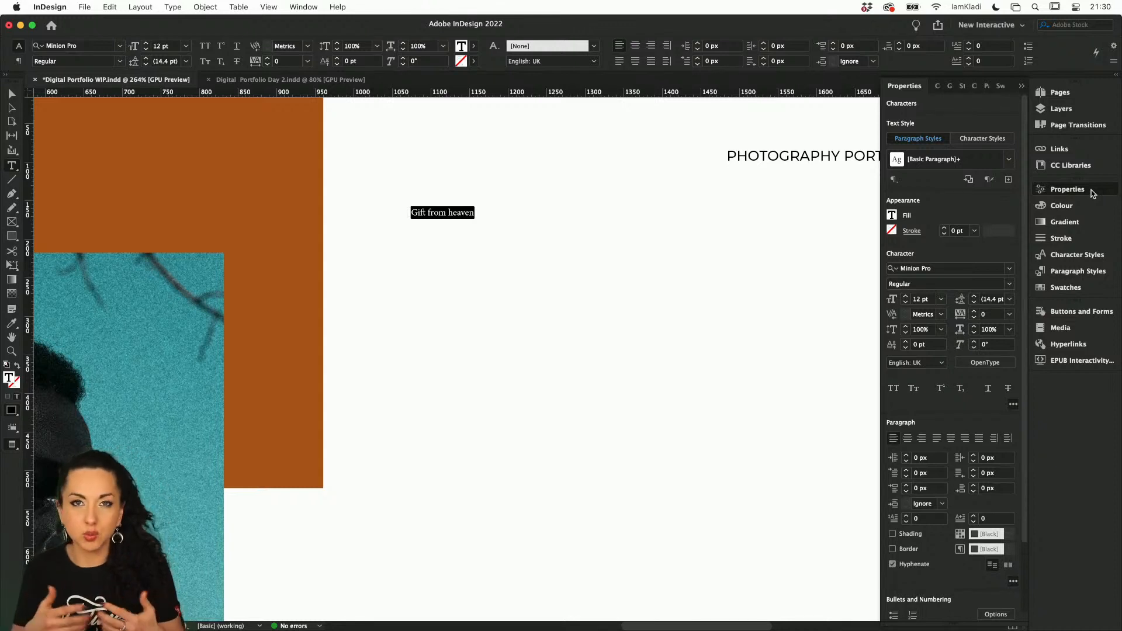
click(1057, 273)
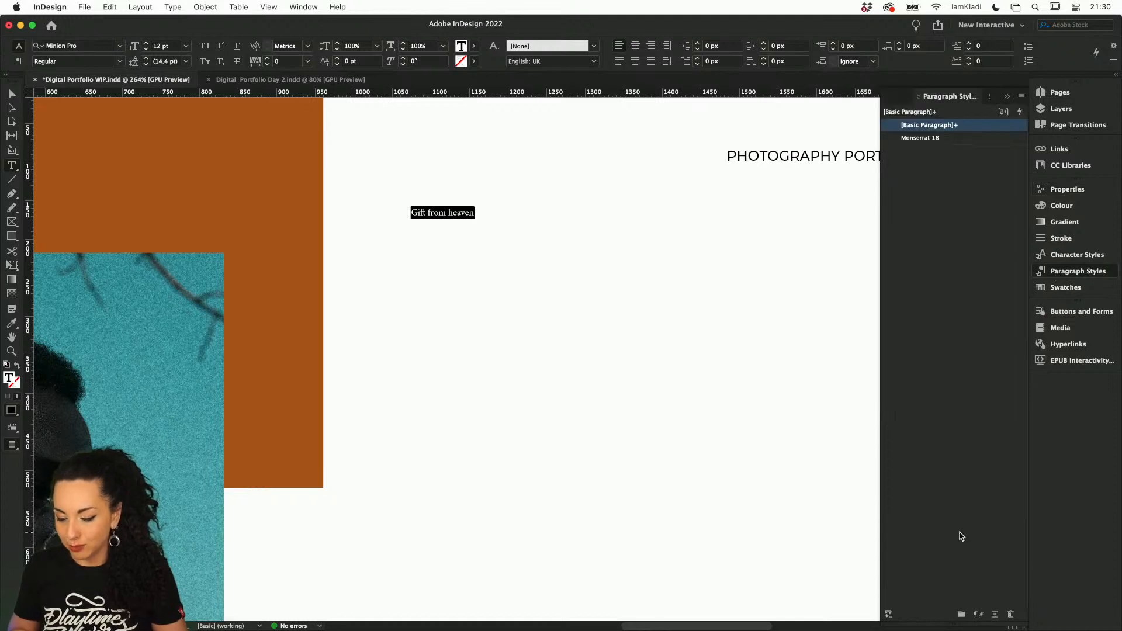
click(994, 614)
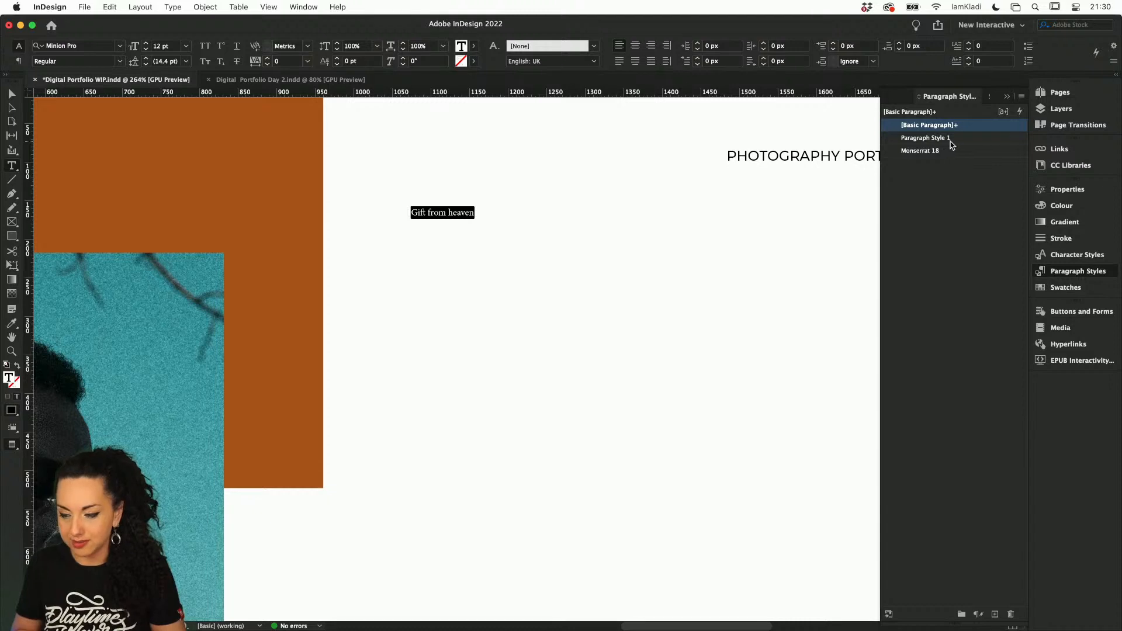
double_click(926, 138)
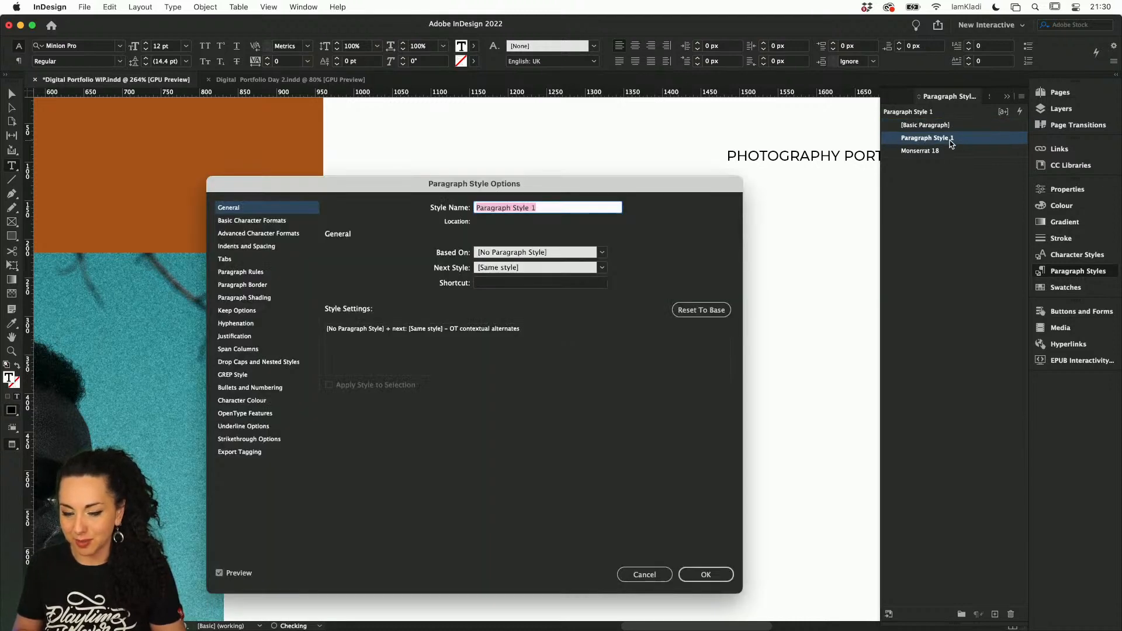
text(HE)
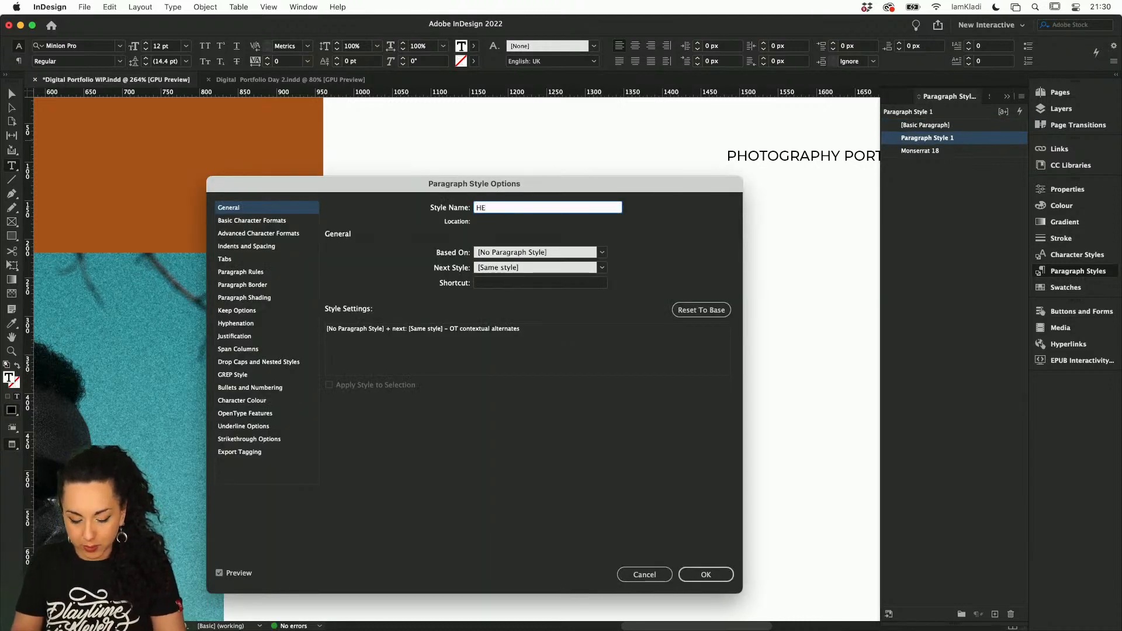
text(ading)
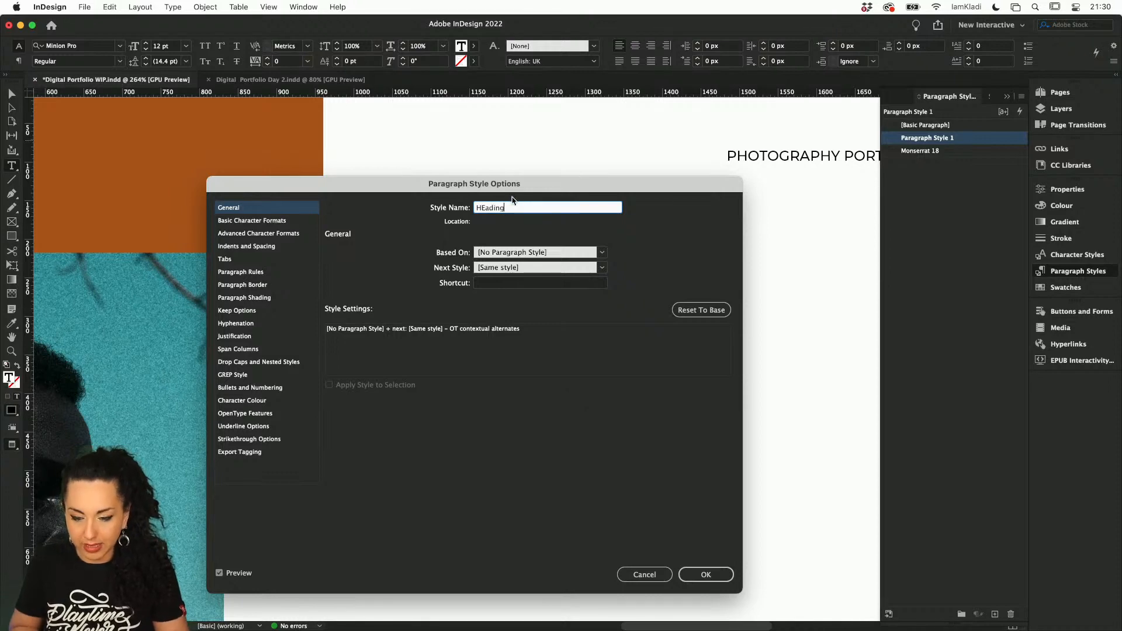
click(483, 208)
key(BackSpace)
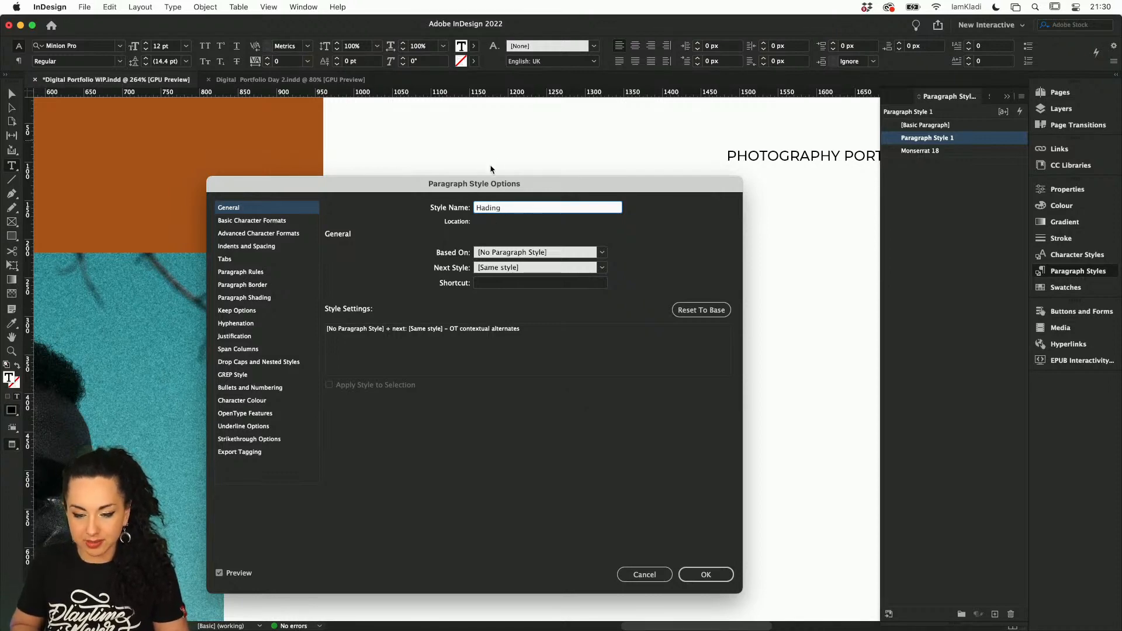
Set the Hading style's font family to Abril Display and its font style to Black in the basic character formats
drag(484, 186, 811, 160)
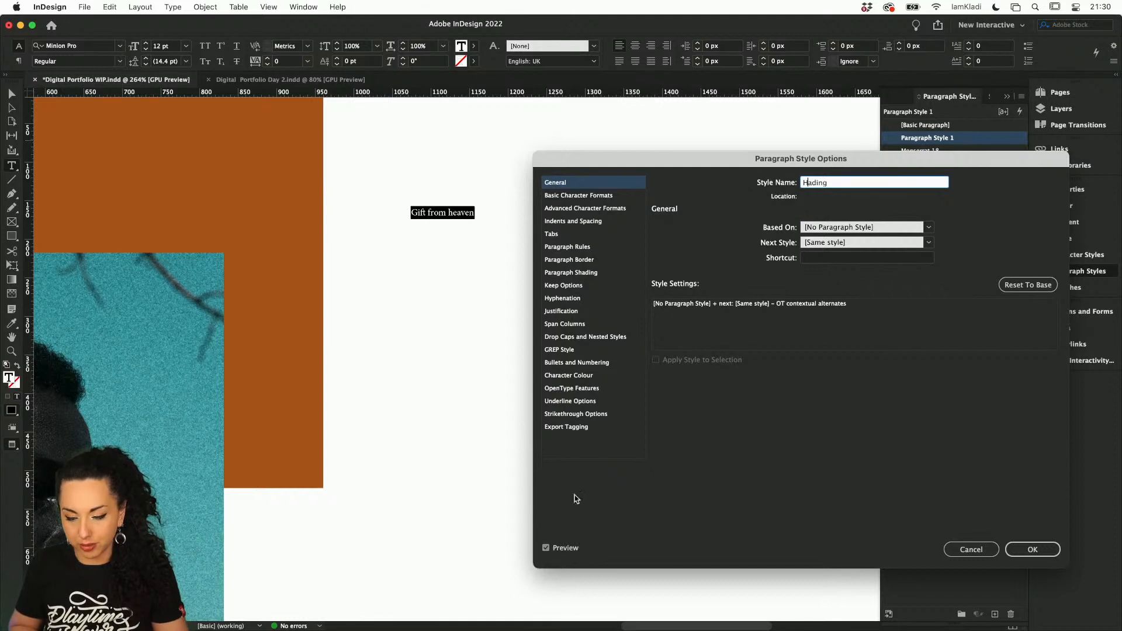
click(584, 195)
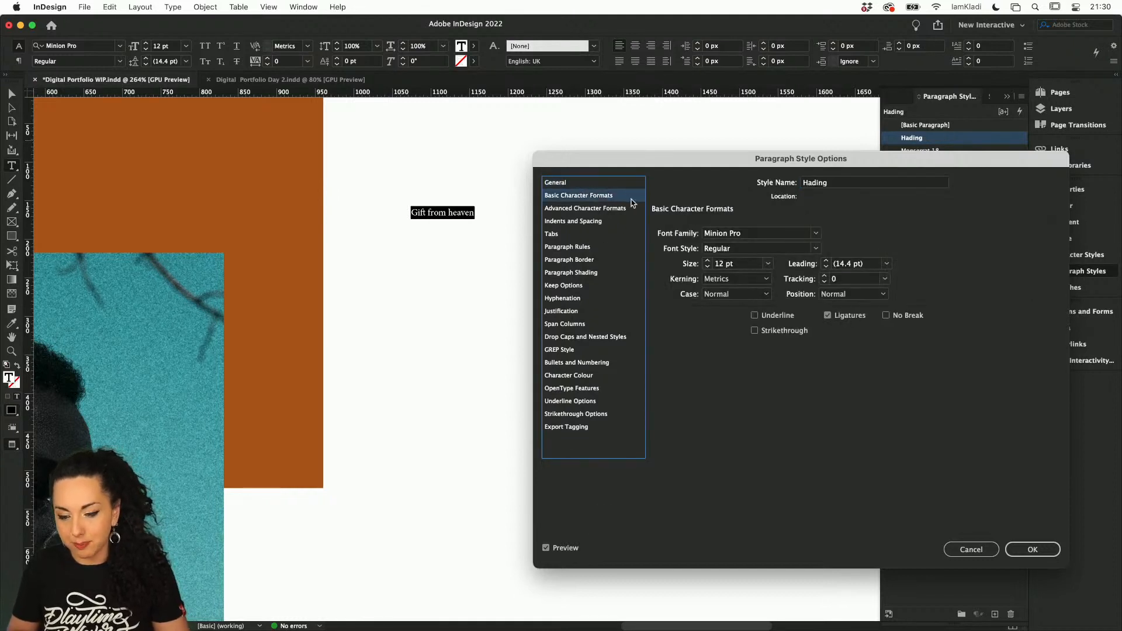
click(767, 234)
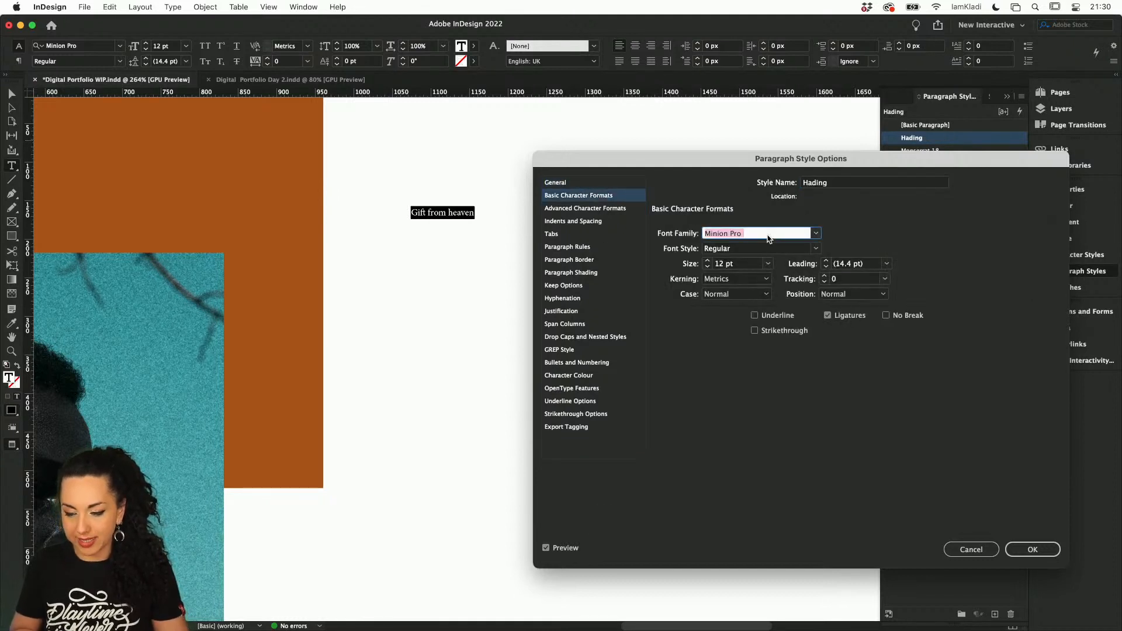
text(Abril Display)
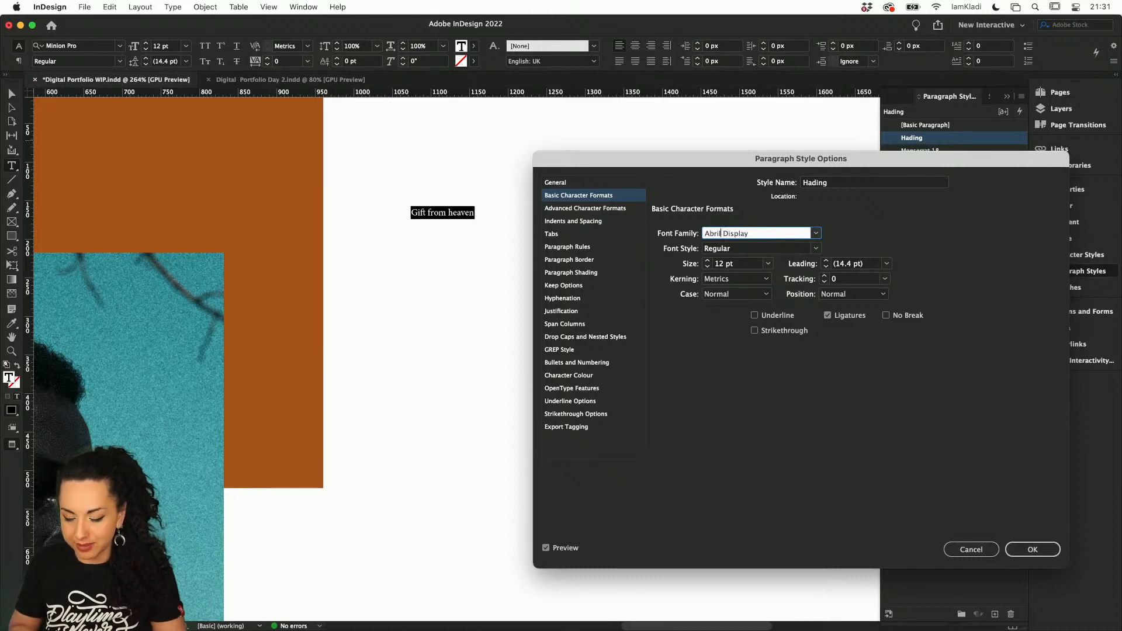
click(814, 249)
click(806, 261)
click(816, 249)
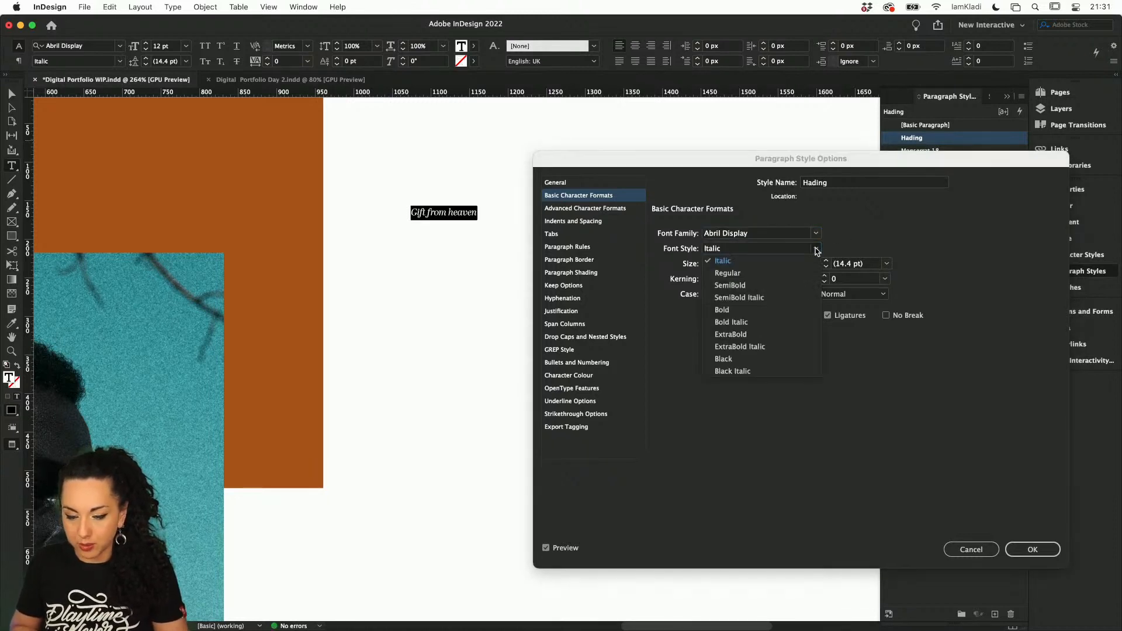
click(768, 358)
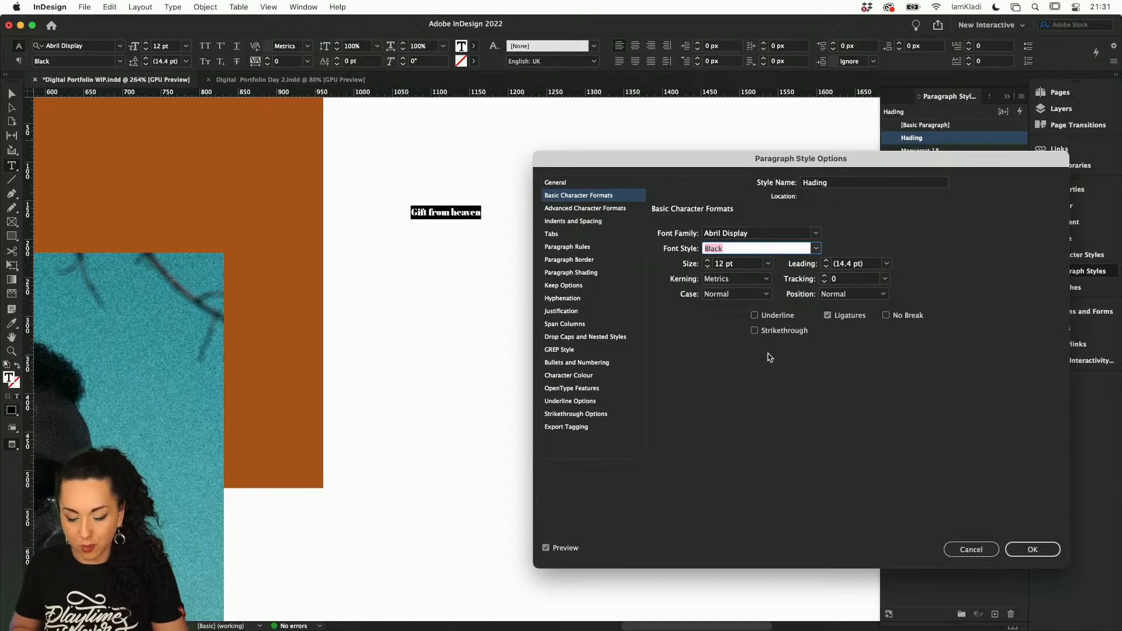
Set the Hading style's font size to 60 pt and leading to 74 pt, keeping the case as Normal
click(719, 263)
click(707, 261)
click(707, 261)
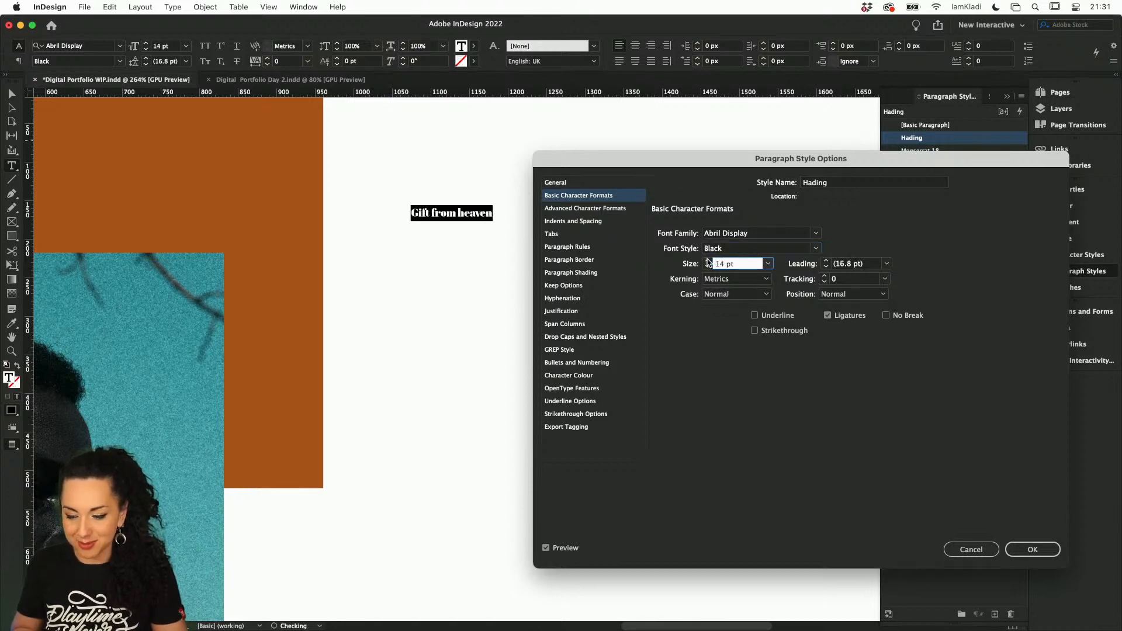
click(707, 260)
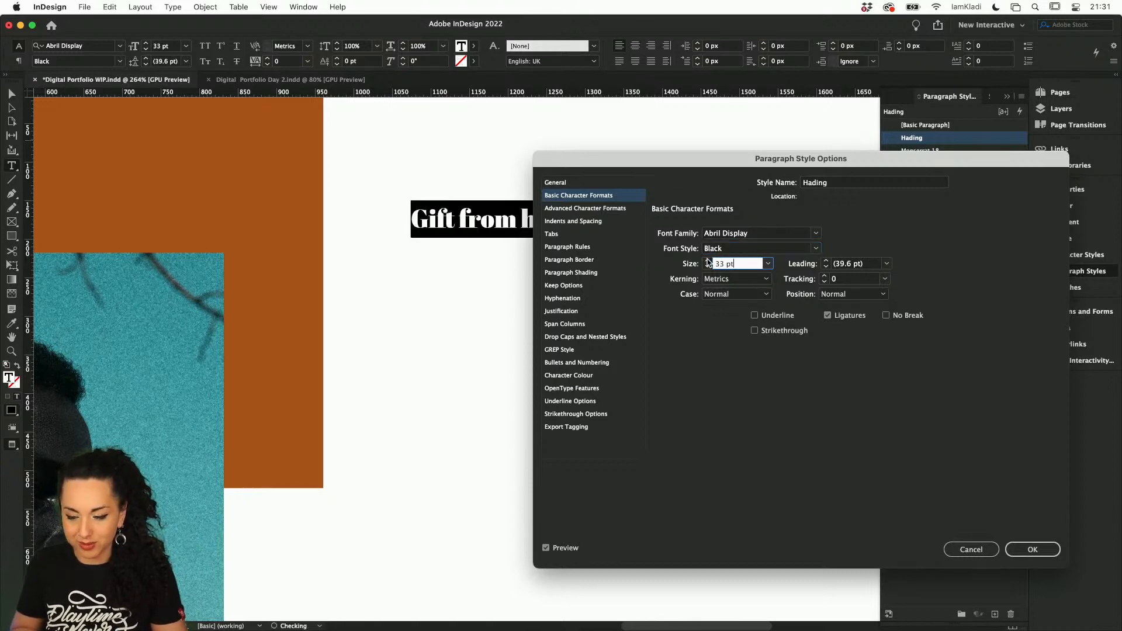
click(707, 261)
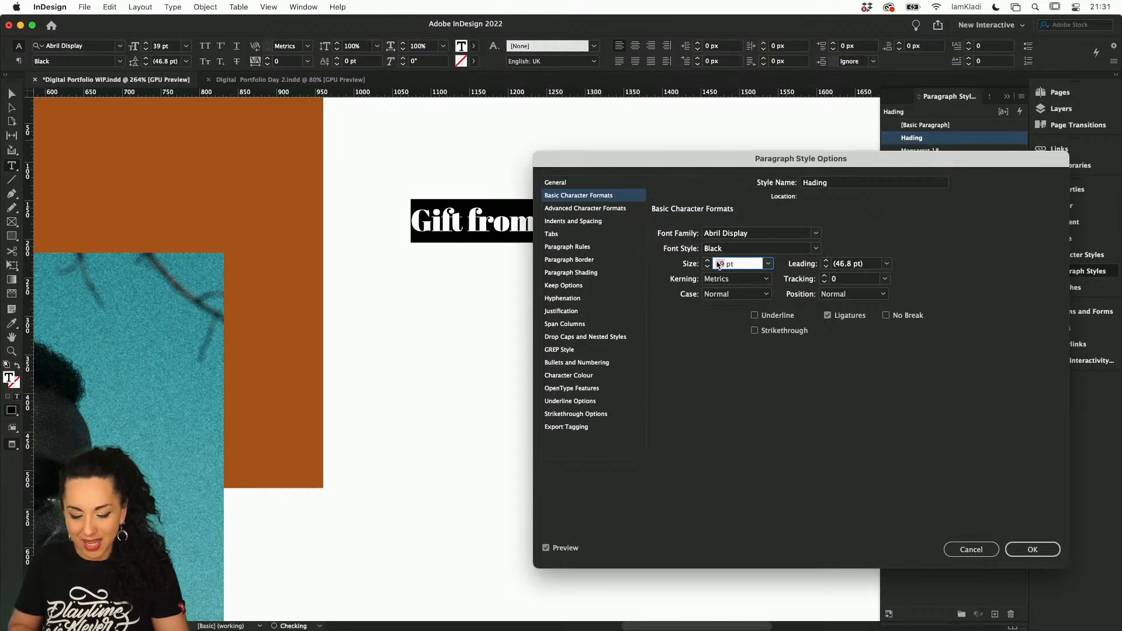
text(60)
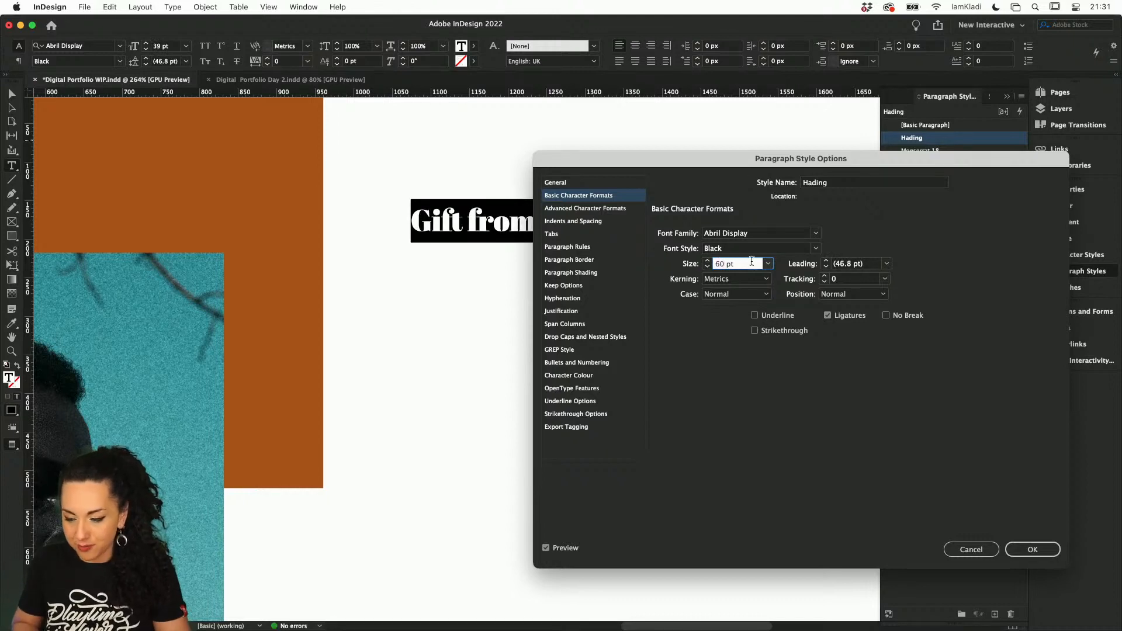
click(845, 263)
drag(807, 159, 789, 284)
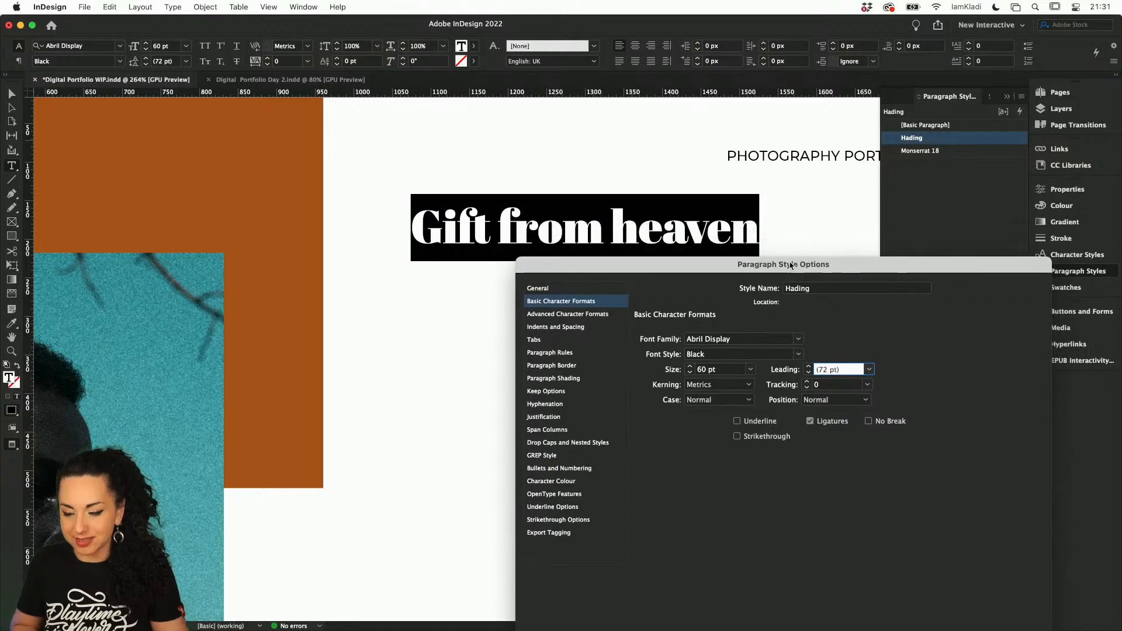
click(808, 367)
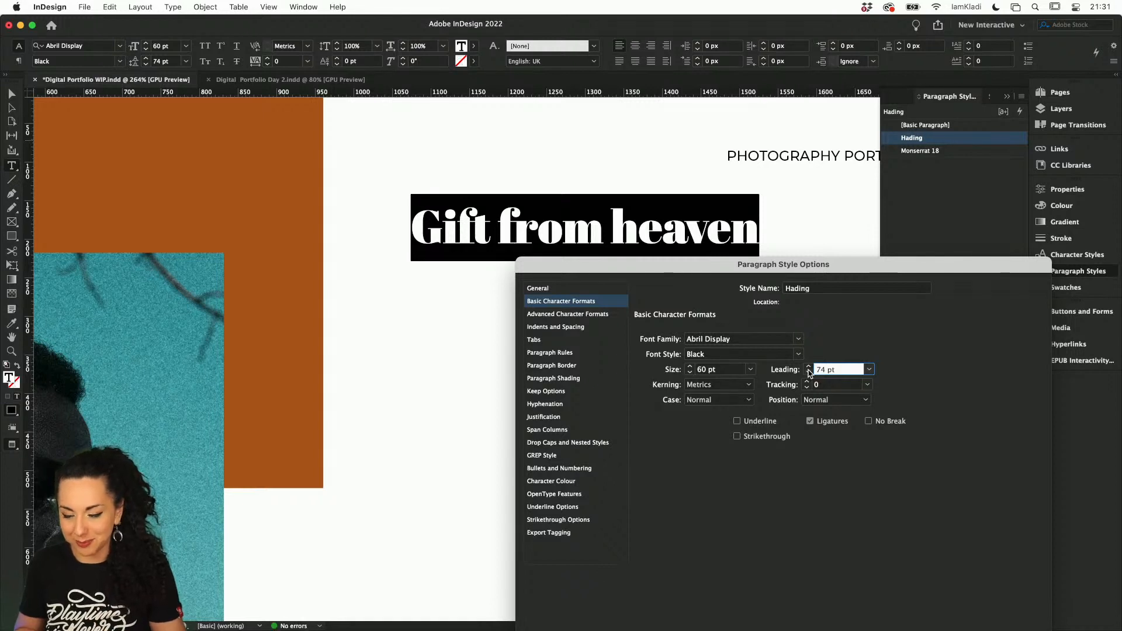
click(747, 401)
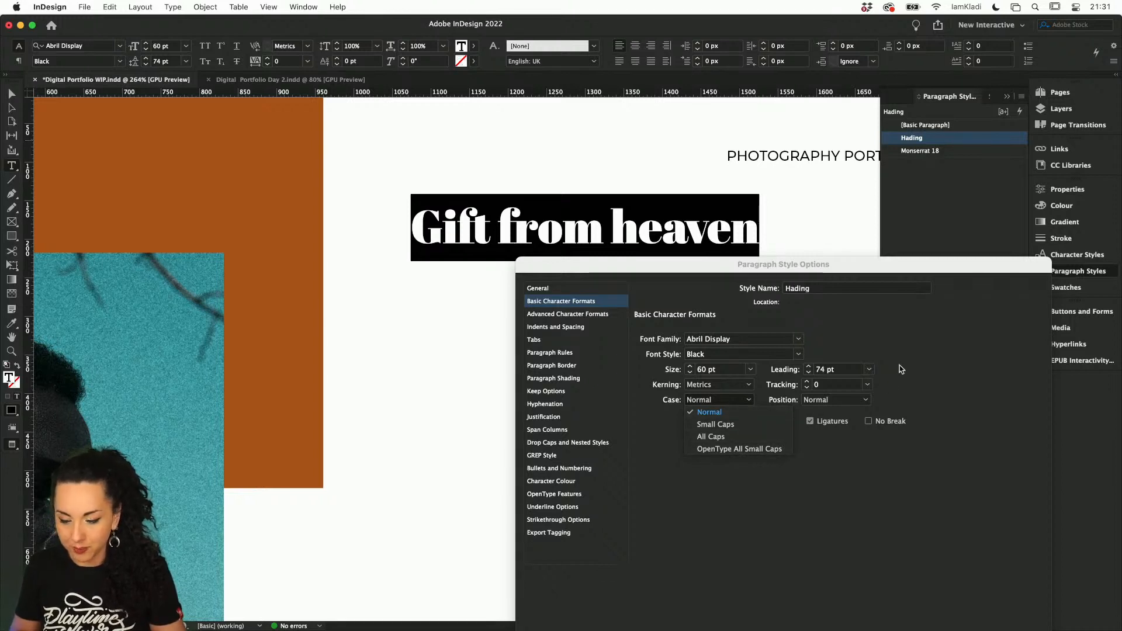
click(860, 332)
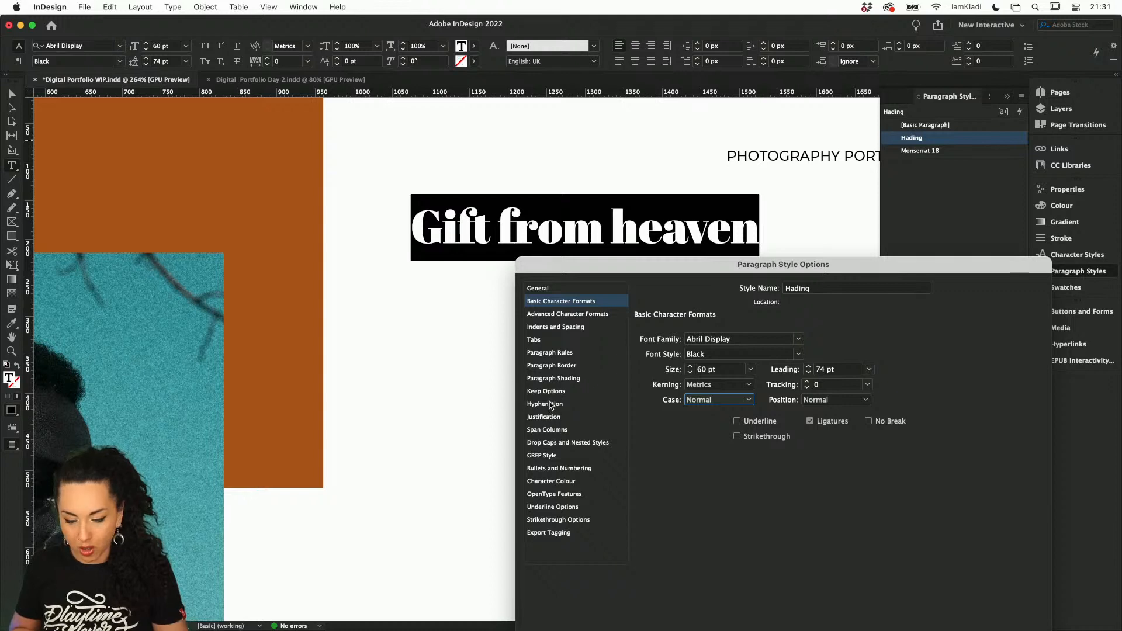
Set the Hading style's character colour to the teal swatch R=65 G=166 B=166 from Prince Color theme 1
click(557, 482)
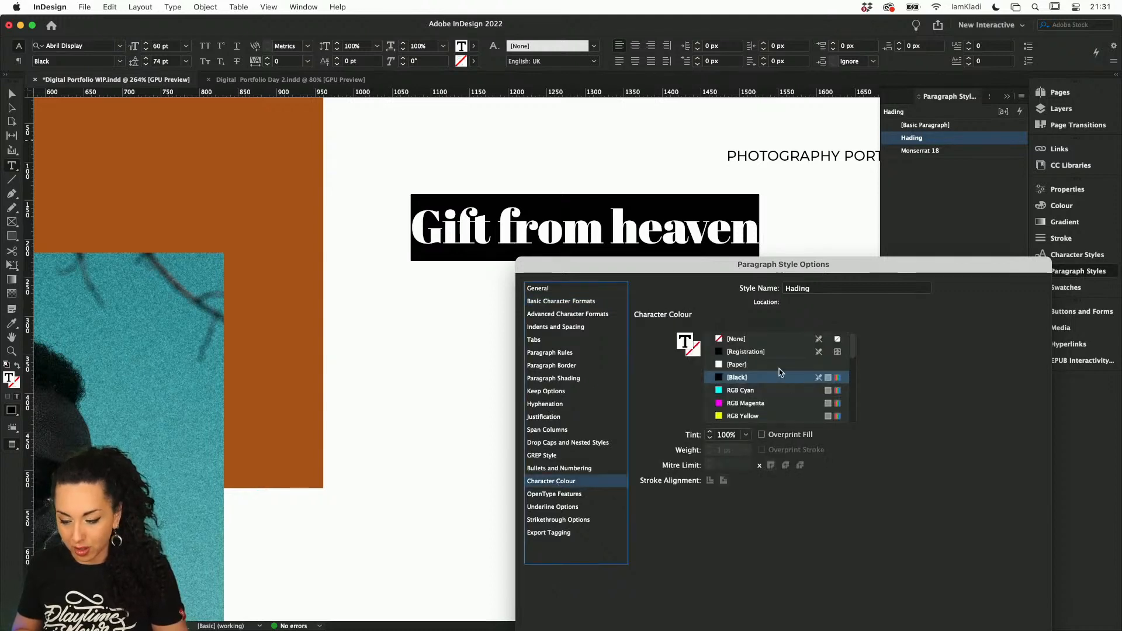
scroll(855, 377, down, 5)
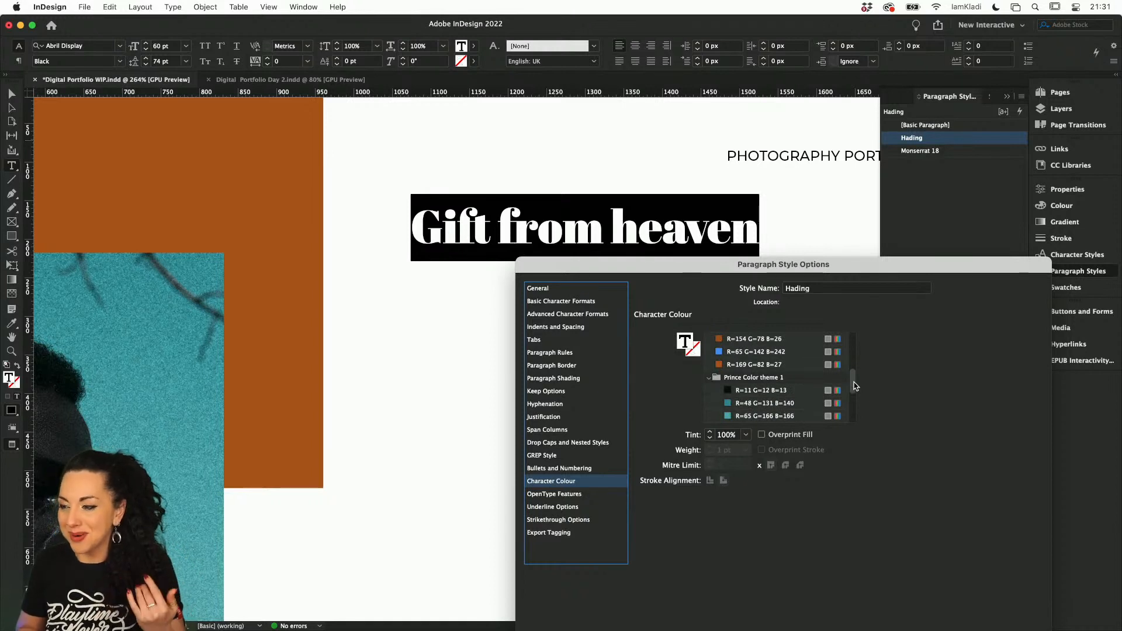
click(844, 416)
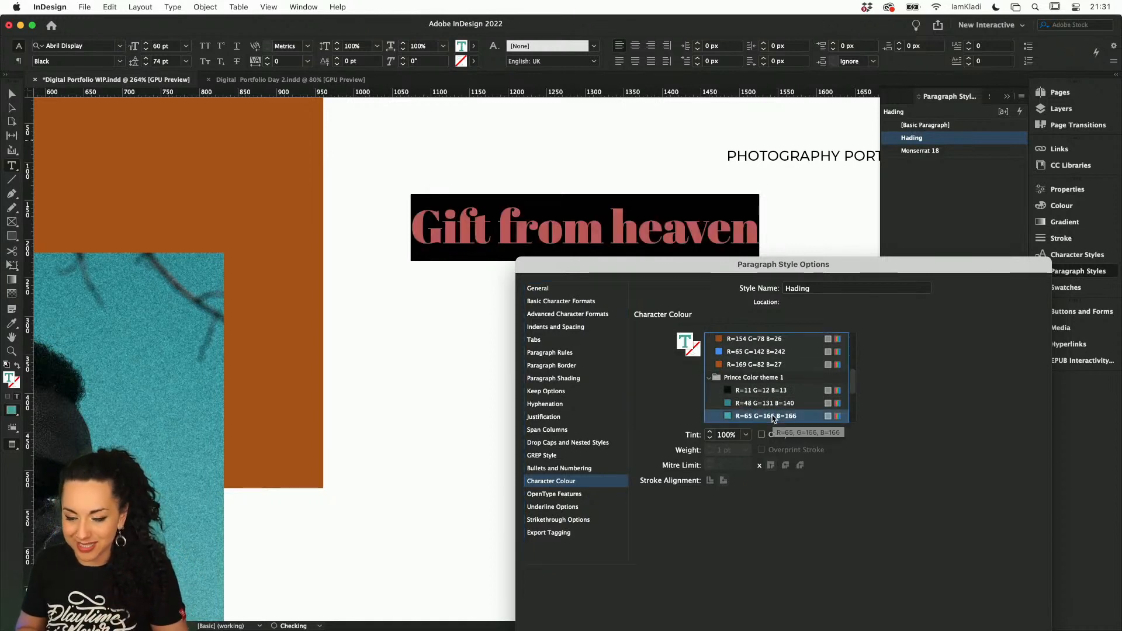
Turn off hyphenation in the Hading paragraph style and save the style options
drag(851, 264, 742, 211)
click(462, 351)
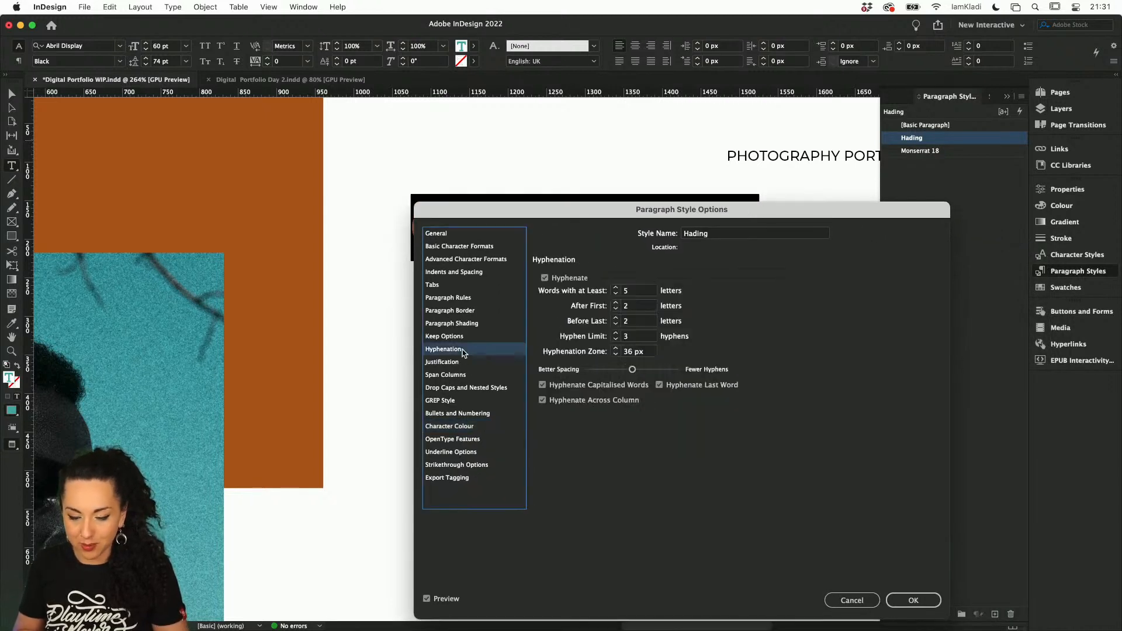
click(544, 278)
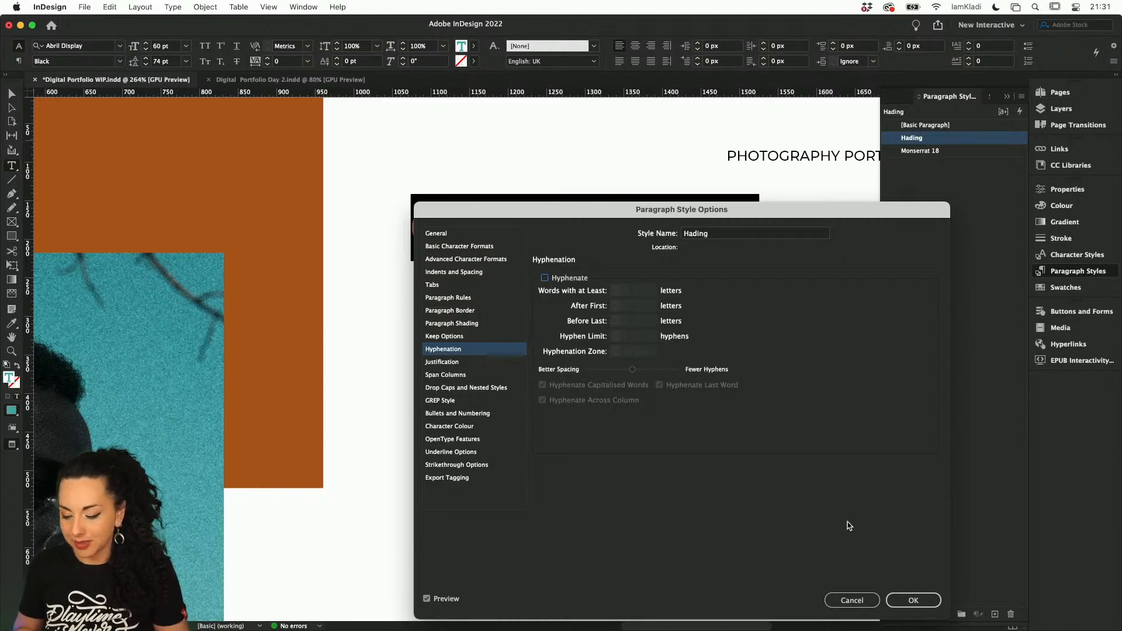
click(913, 599)
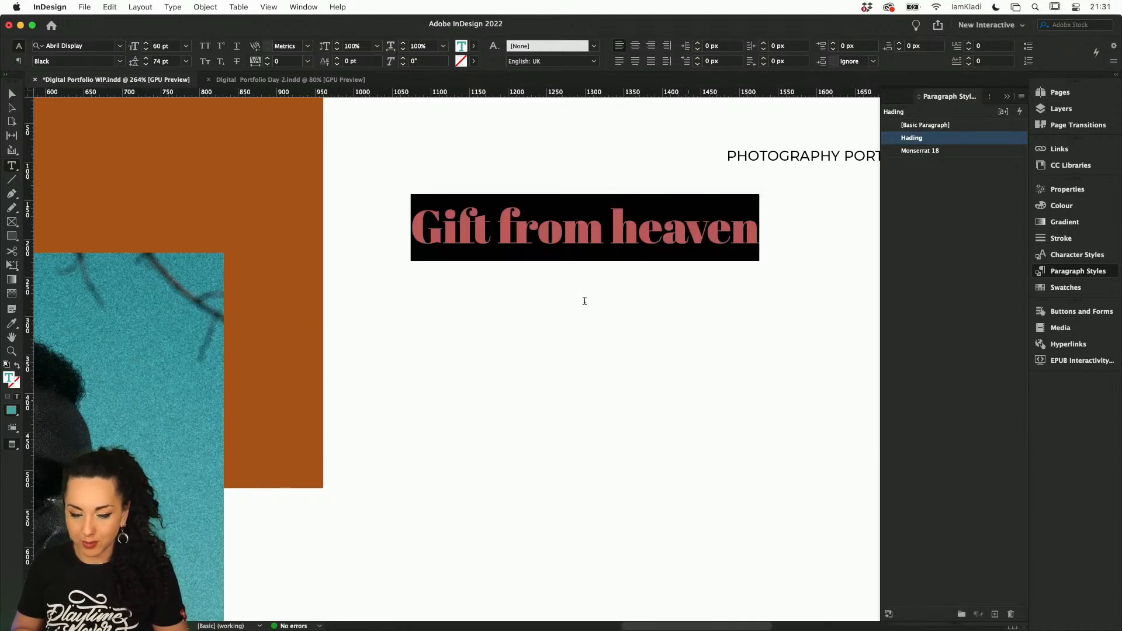
Break the "Gift from heaven" heading into three lines, one word per line, and deselect the text frame
click(519, 232)
click(497, 222)
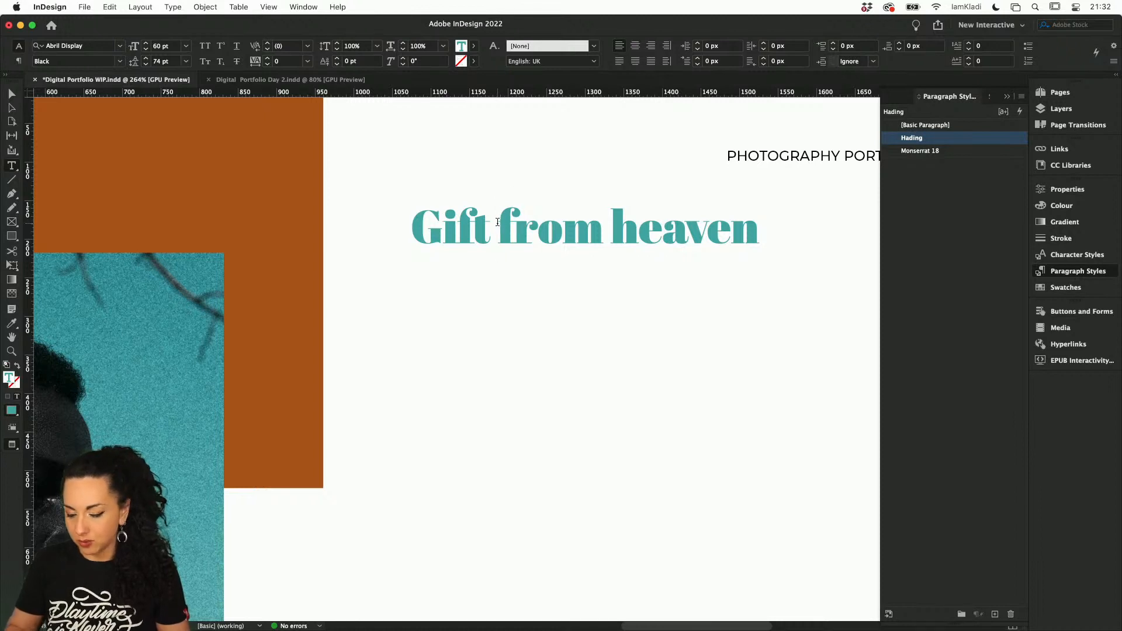
key(Return)
click(530, 280)
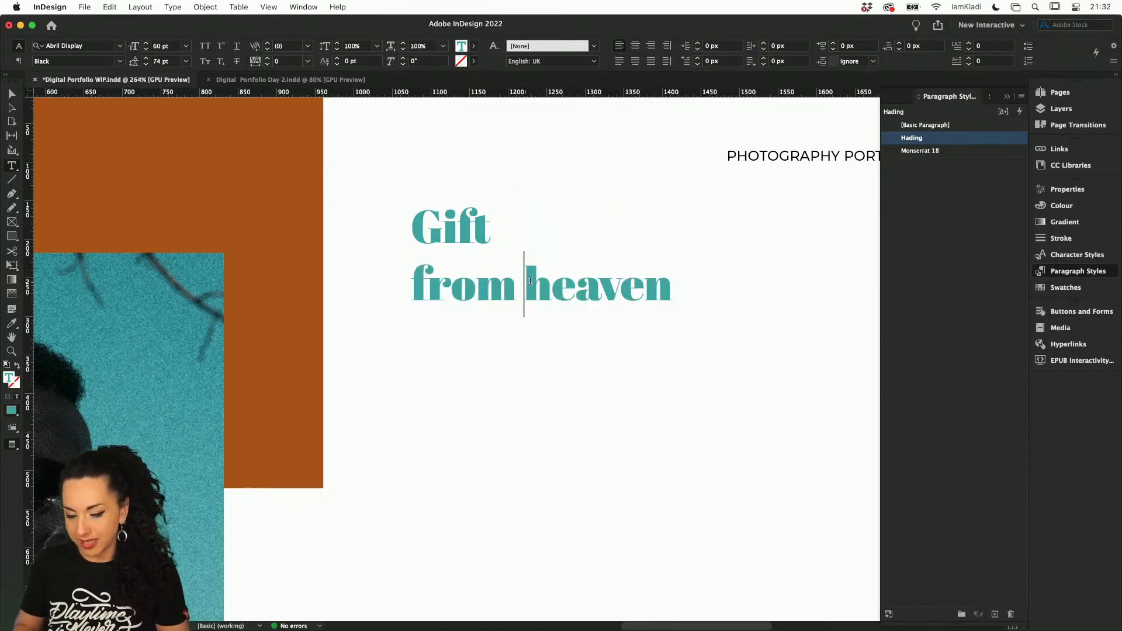
key(Return)
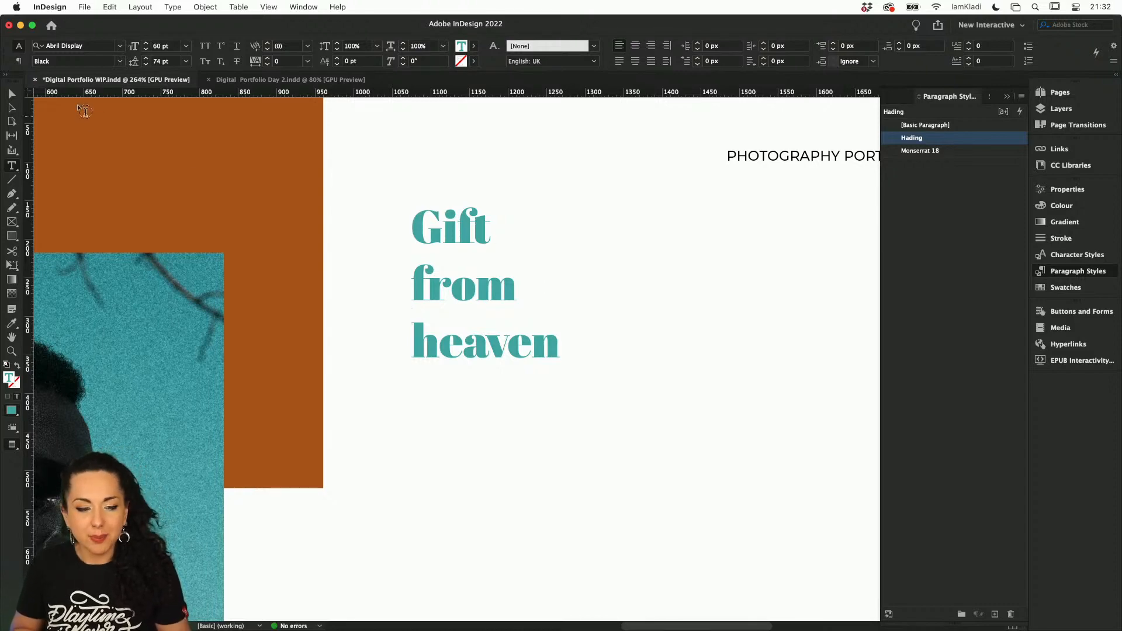
click(13, 94)
click(556, 197)
Correct the misspelled name of the Hading paragraph style to Heading
key(super+minus)
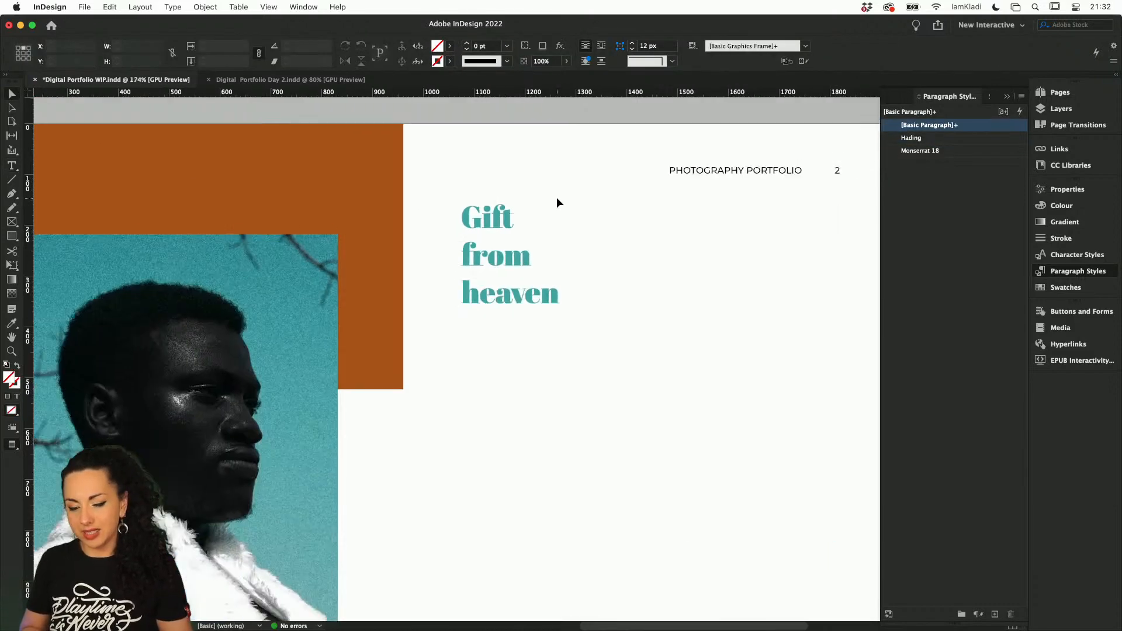
key(super+minus)
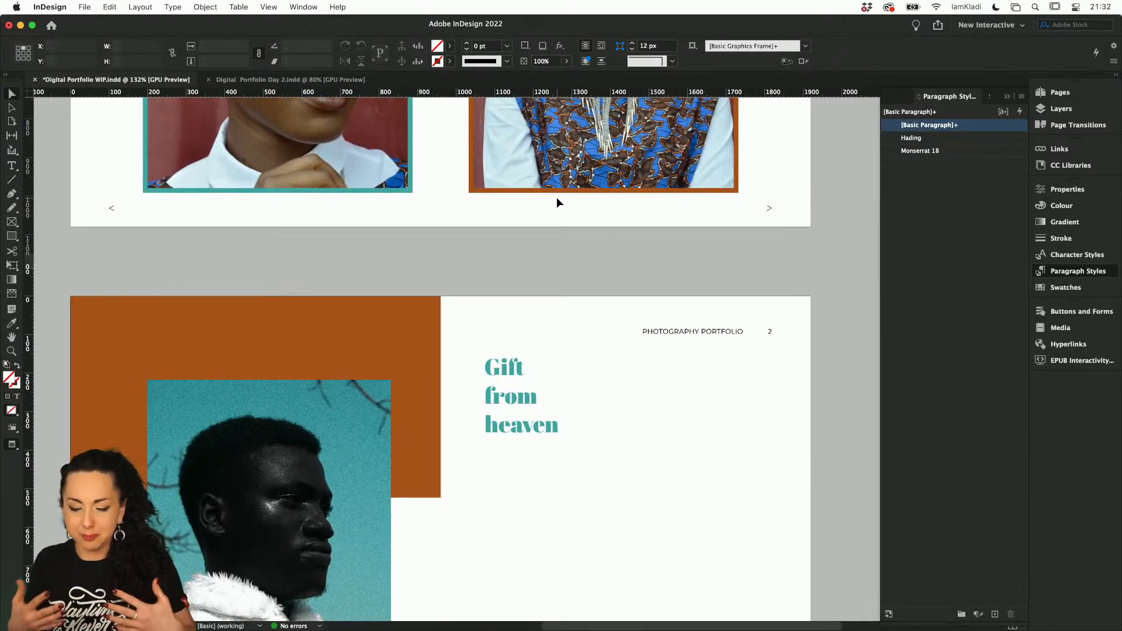
double_click(988, 139)
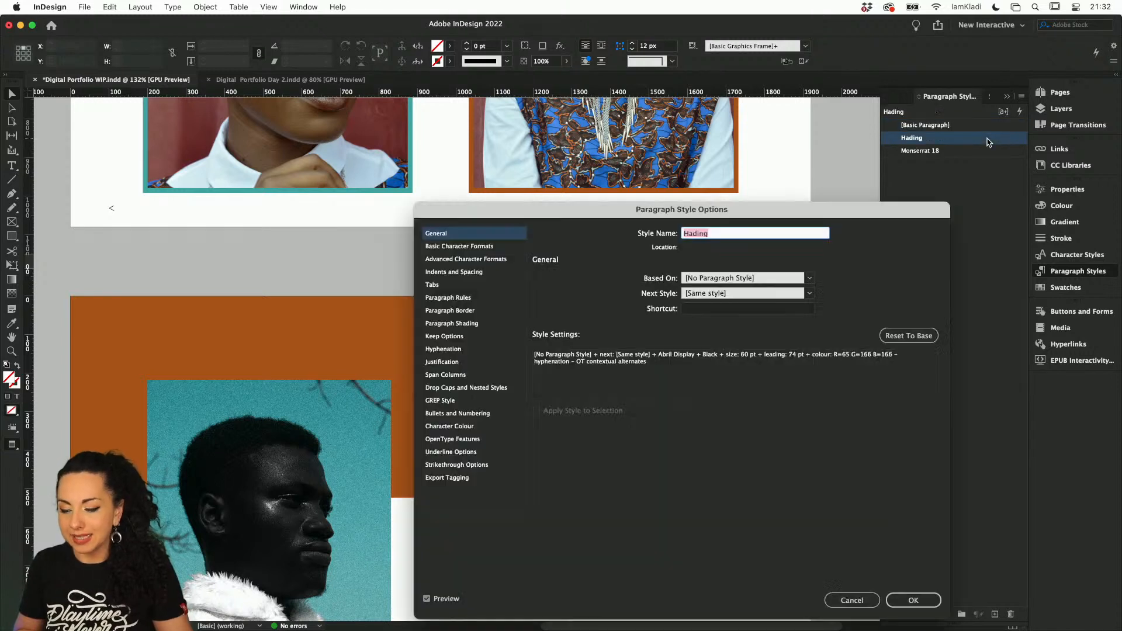
click(684, 233)
text(e)
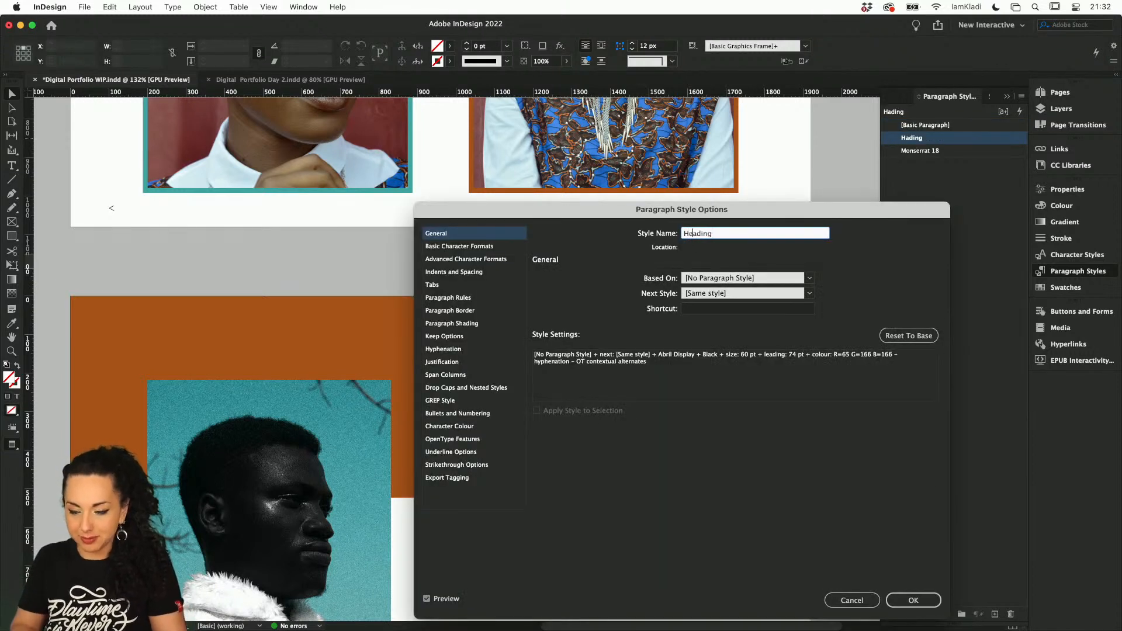
Set the Heading style's font size to 150 pt in the basic character formats
click(449, 246)
drag(572, 222, 835, 179)
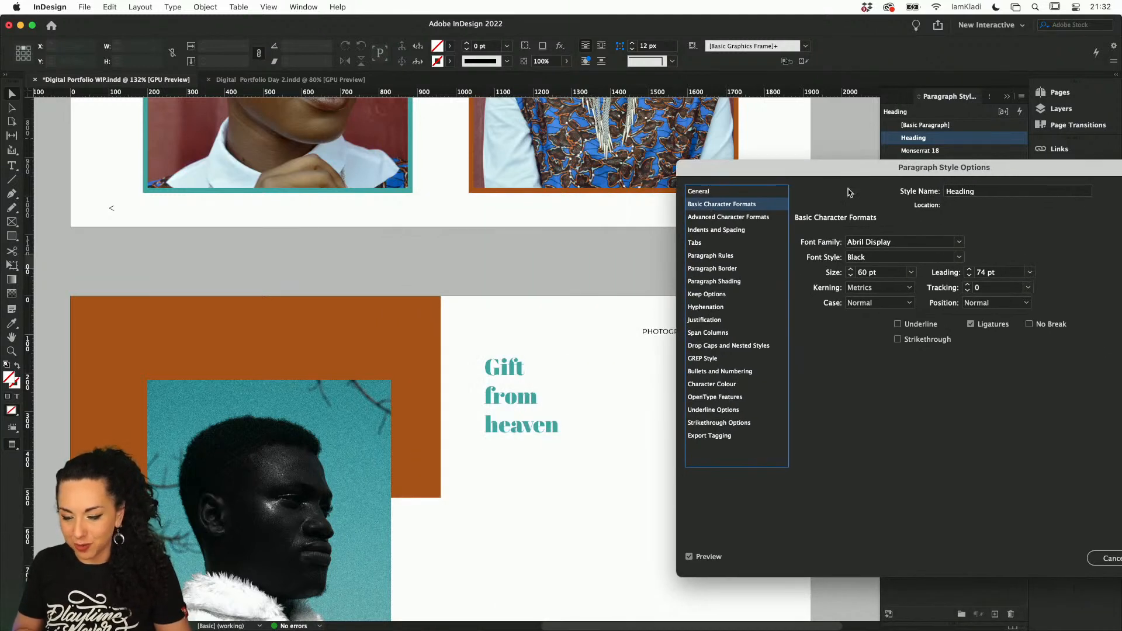
click(851, 271)
click(851, 270)
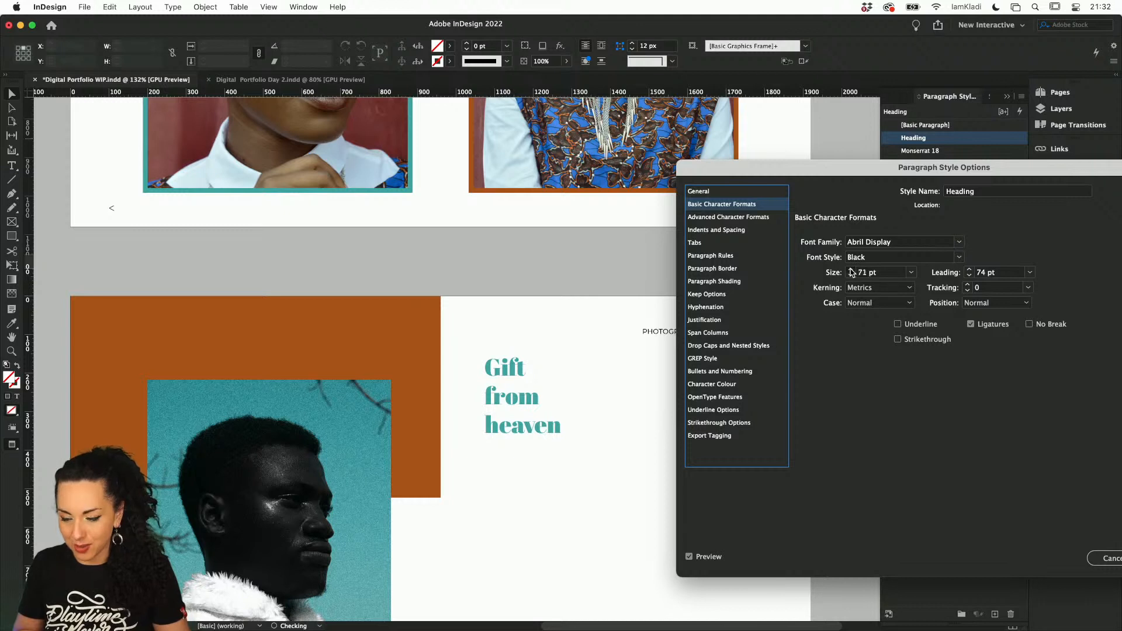
click(851, 270)
click(851, 270)
click(850, 270)
click(850, 270)
click(850, 270)
click(850, 270)
double_click(863, 273)
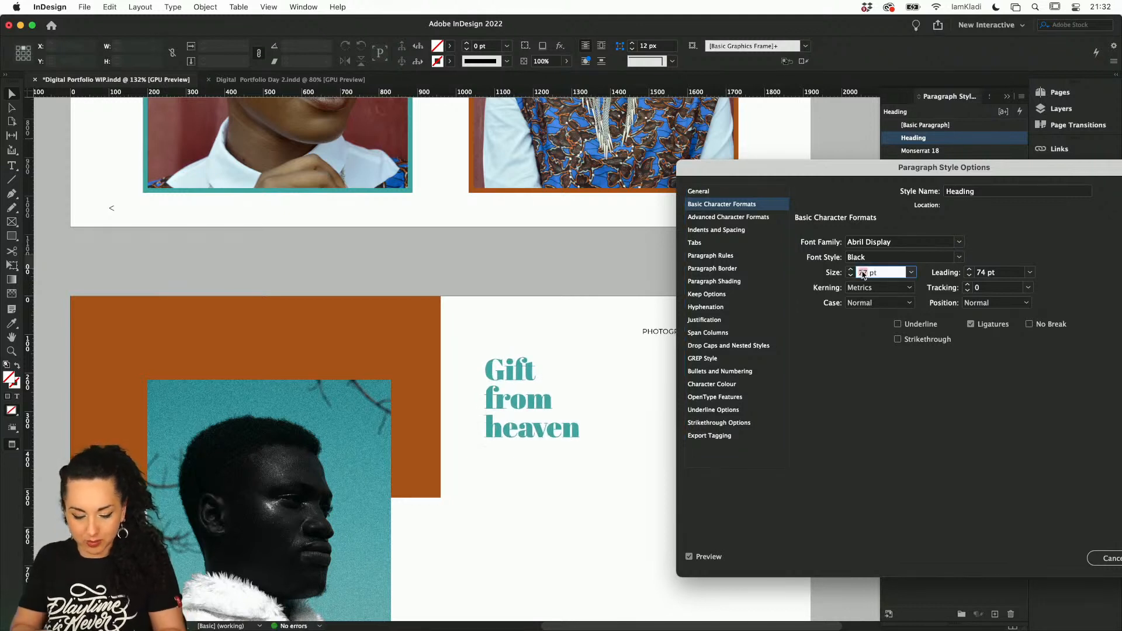
text(150)
Set the Heading style's leading to 160 pt and reduce it to 140 pt to tighten the lines
double_click(980, 273)
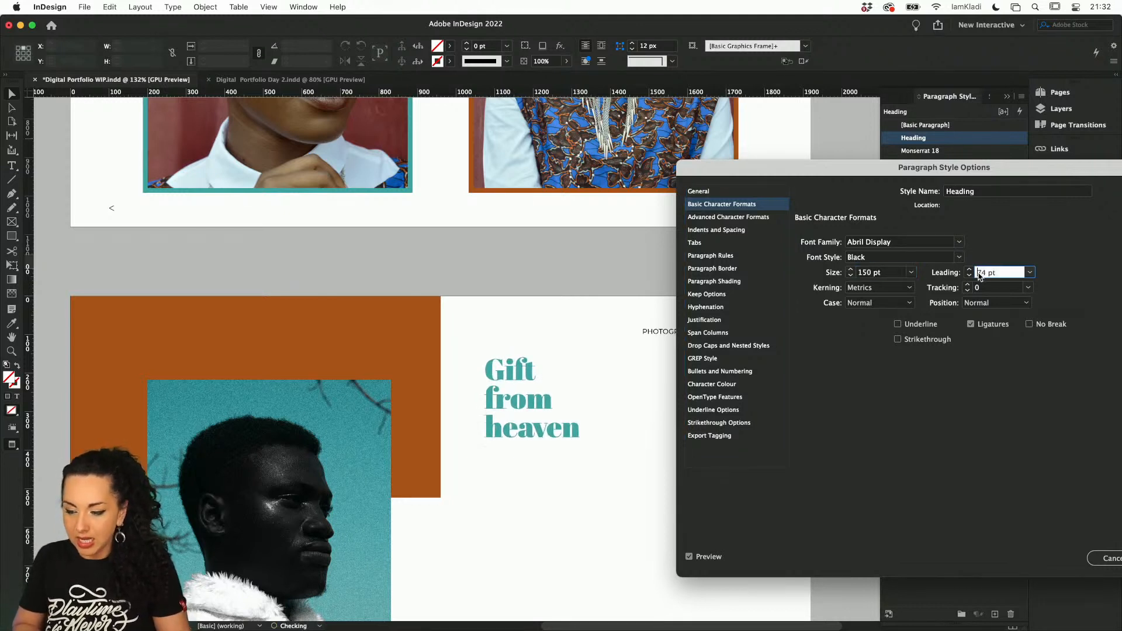
text(160)
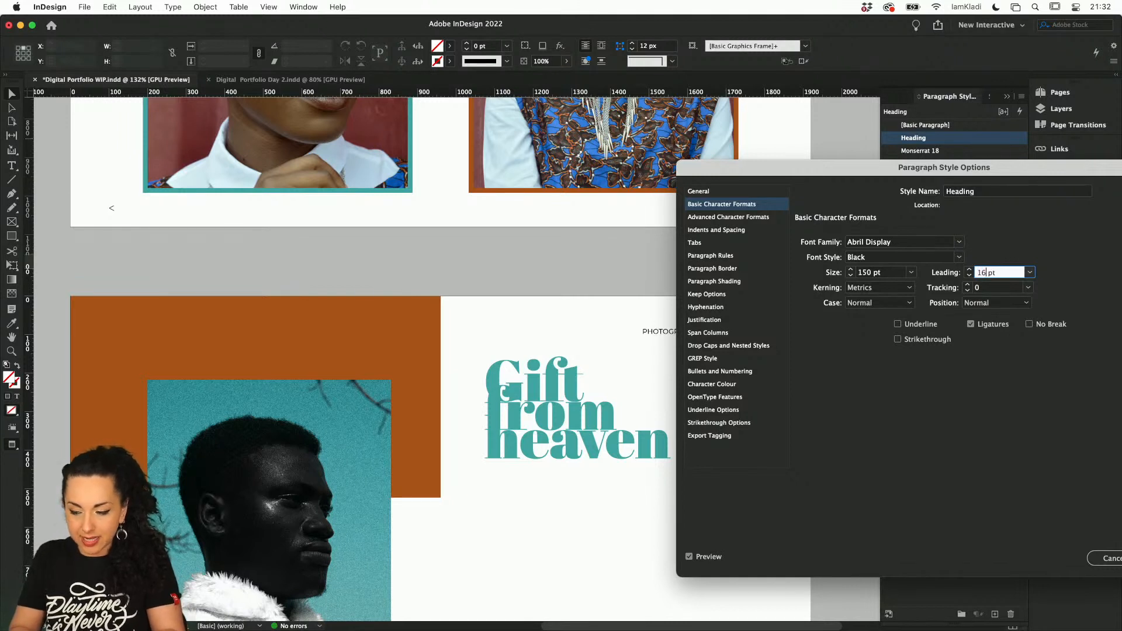
key(shift+Tab)
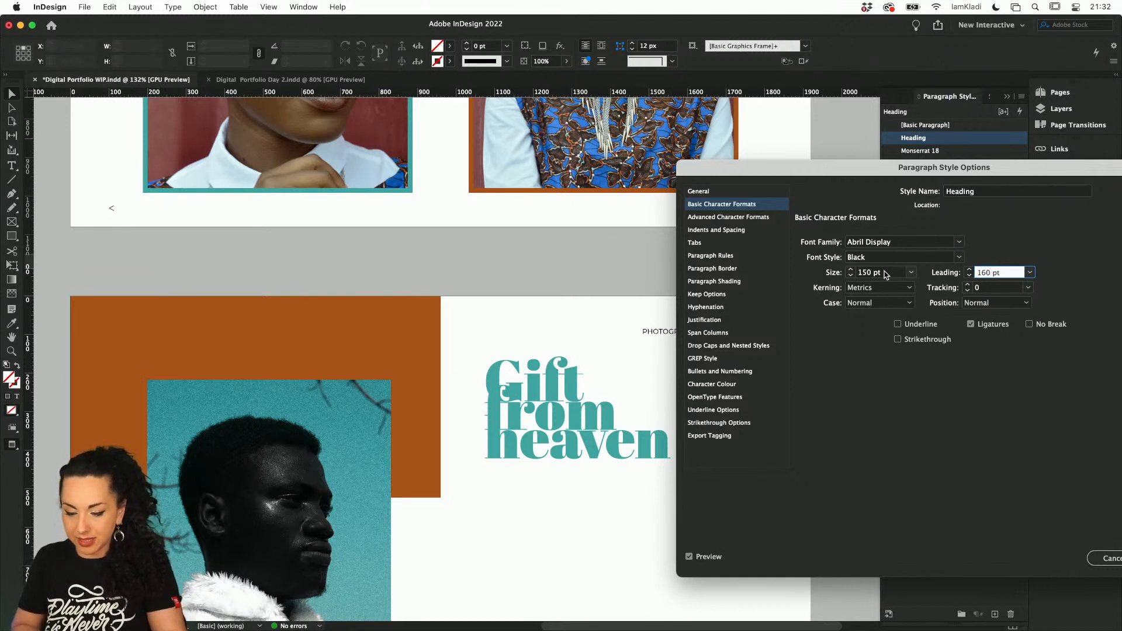
click(969, 276)
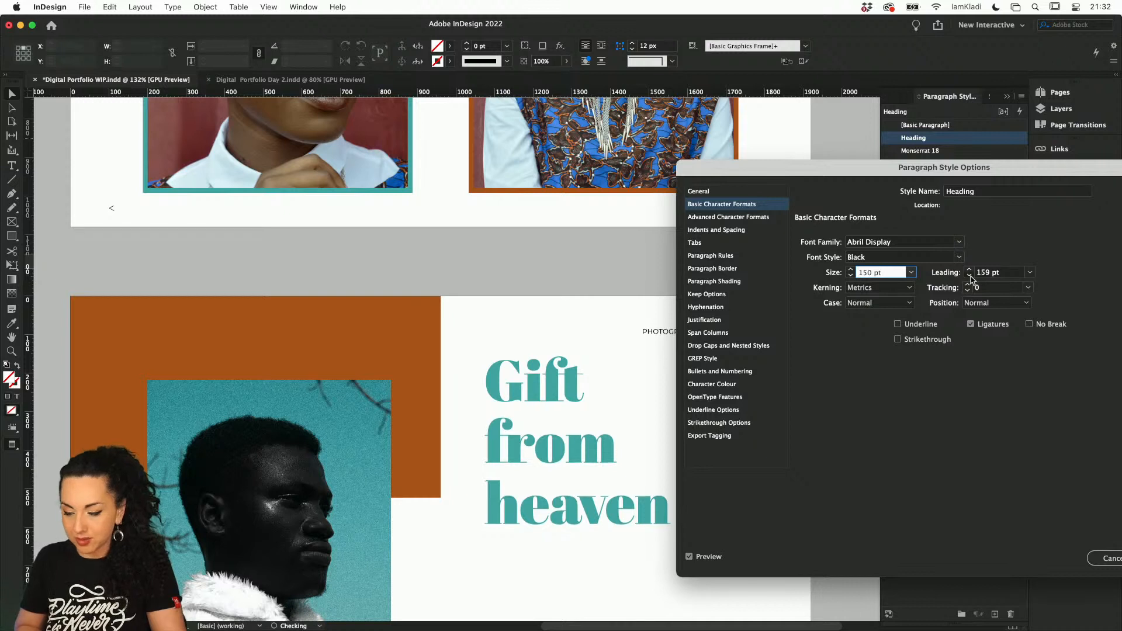
click(969, 276)
click(970, 275)
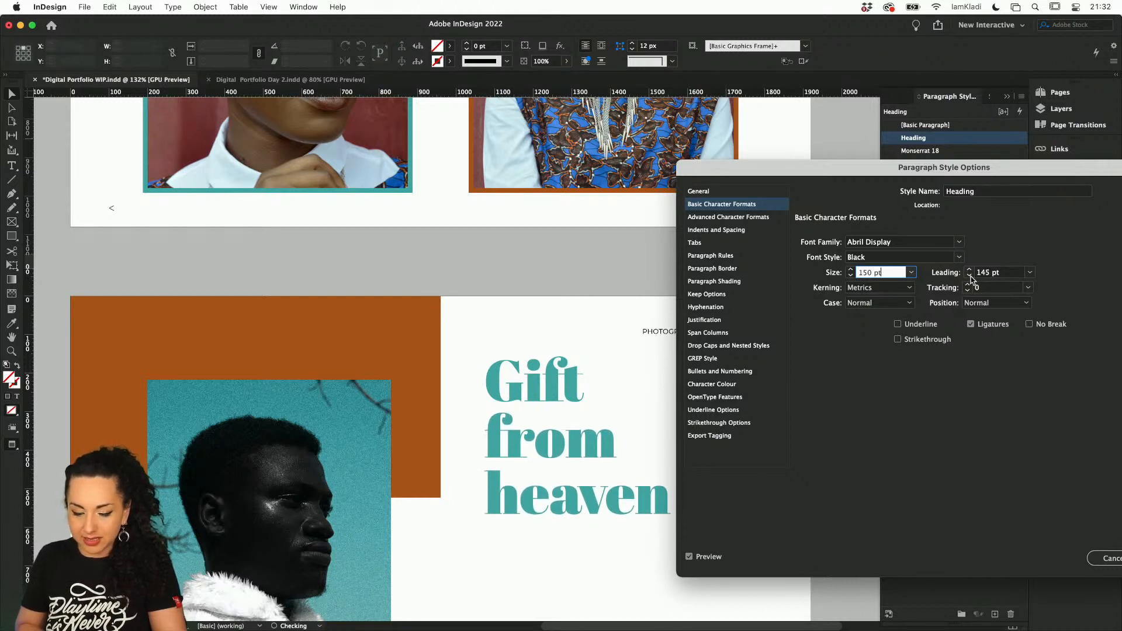
click(969, 276)
click(969, 275)
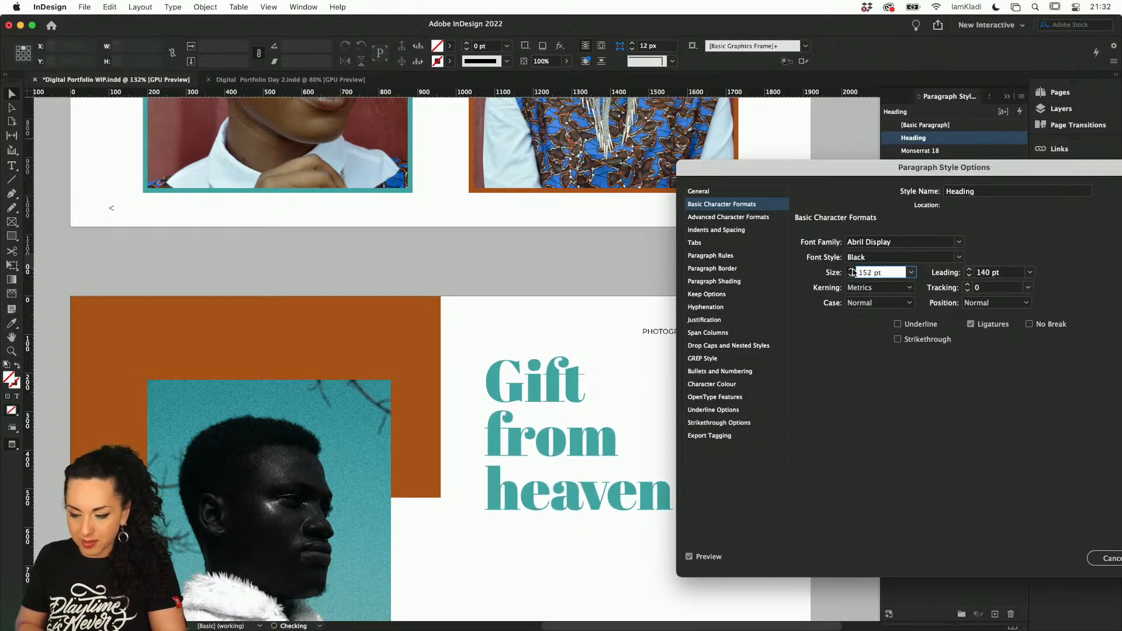
Increase the Heading style's font size to 164 pt and save the style options
click(851, 269)
click(850, 269)
click(850, 269)
click(851, 269)
click(851, 269)
click(851, 270)
click(850, 269)
click(850, 269)
click(851, 270)
click(852, 270)
click(851, 270)
click(852, 270)
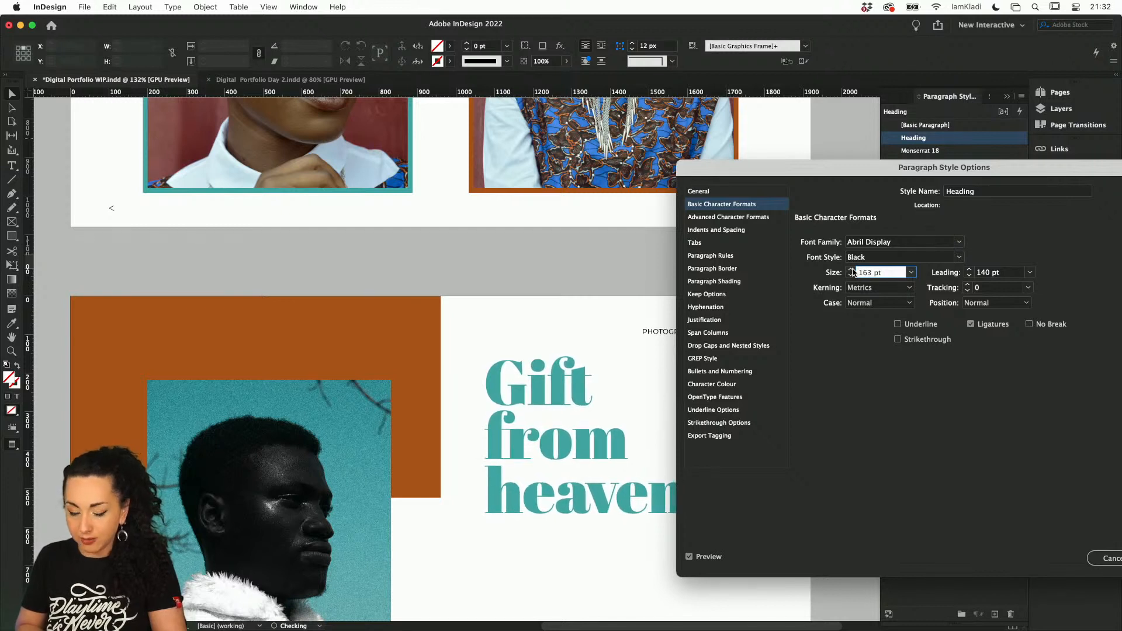
click(851, 270)
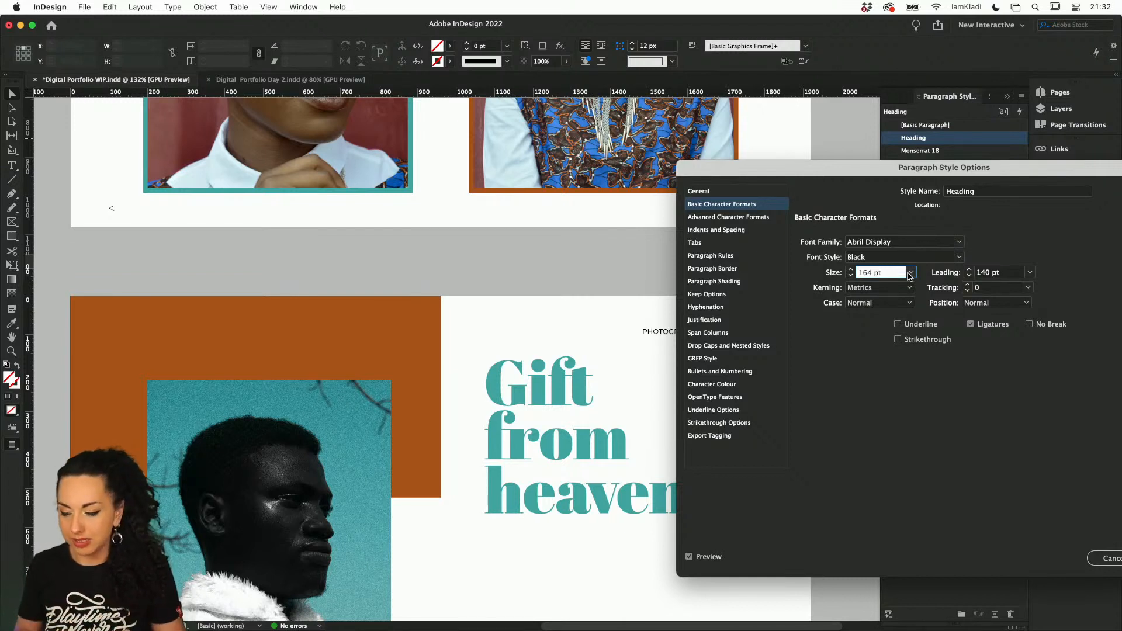
drag(947, 169, 780, 122)
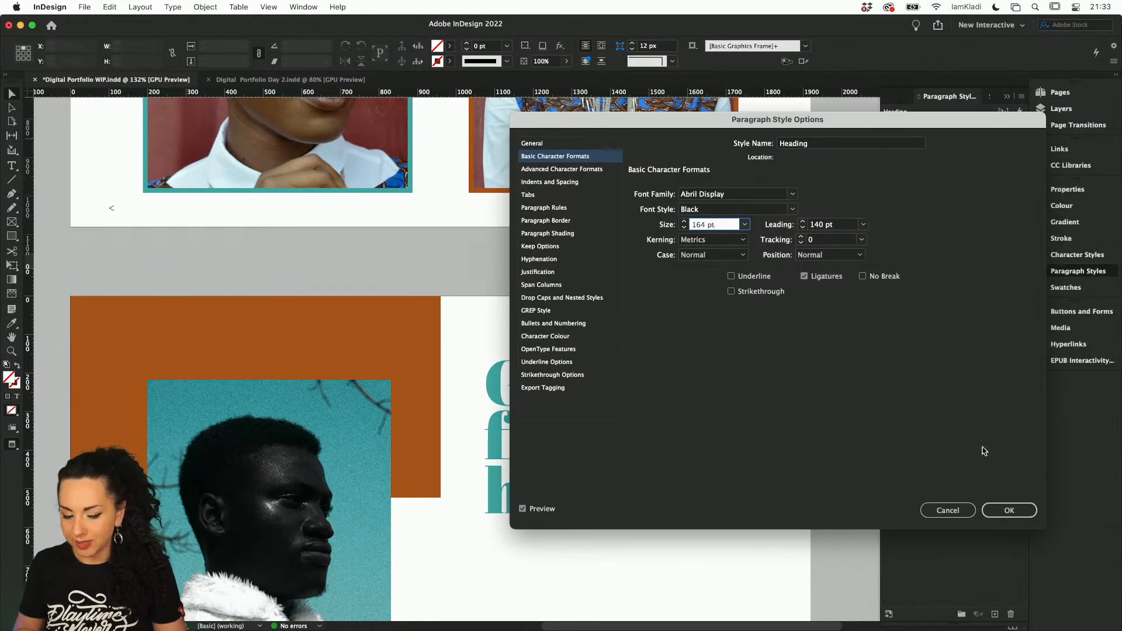
click(1009, 510)
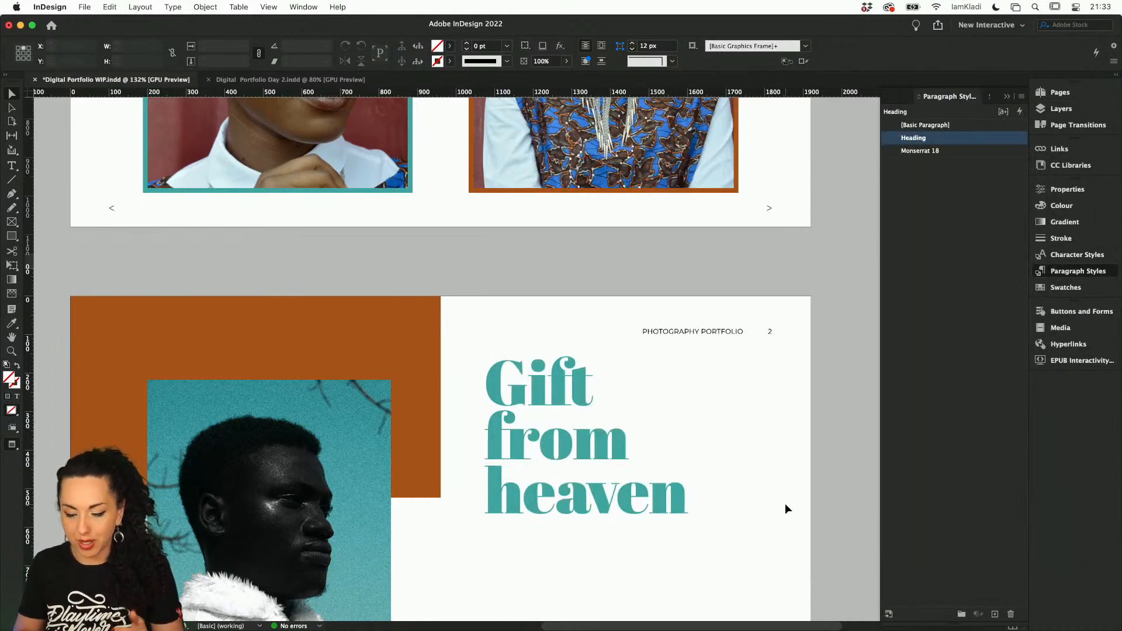
Show the guides, align the heading frame's top with the portrait photo's top edge at X 1389 px, Y 217 px, and return to preview
scroll(784, 508, down, 3)
key(w)
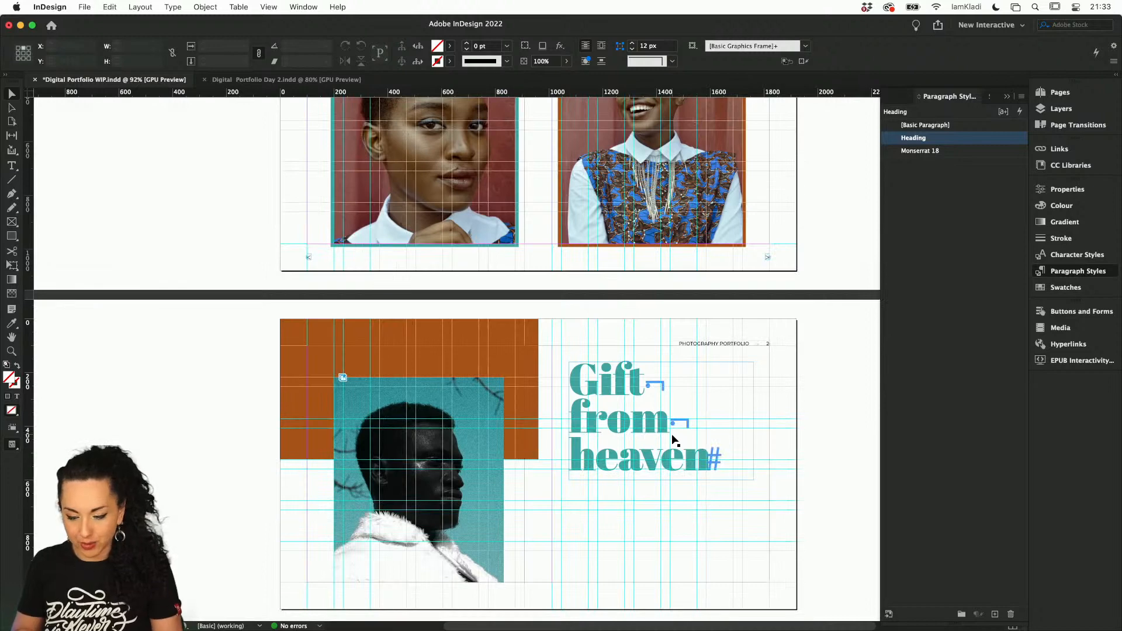
click(671, 444)
scroll(671, 447, up, 3)
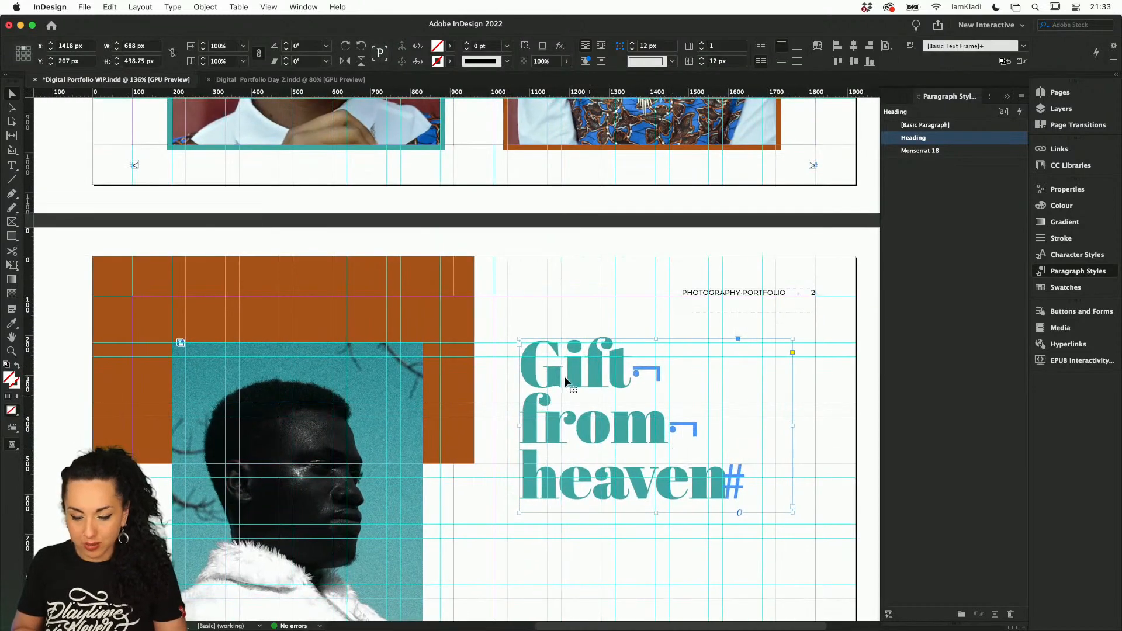
mouse_move(565, 381)
mouse_down()
mouse_move(576, 387)
mouse_move(565, 381)
mouse_up()
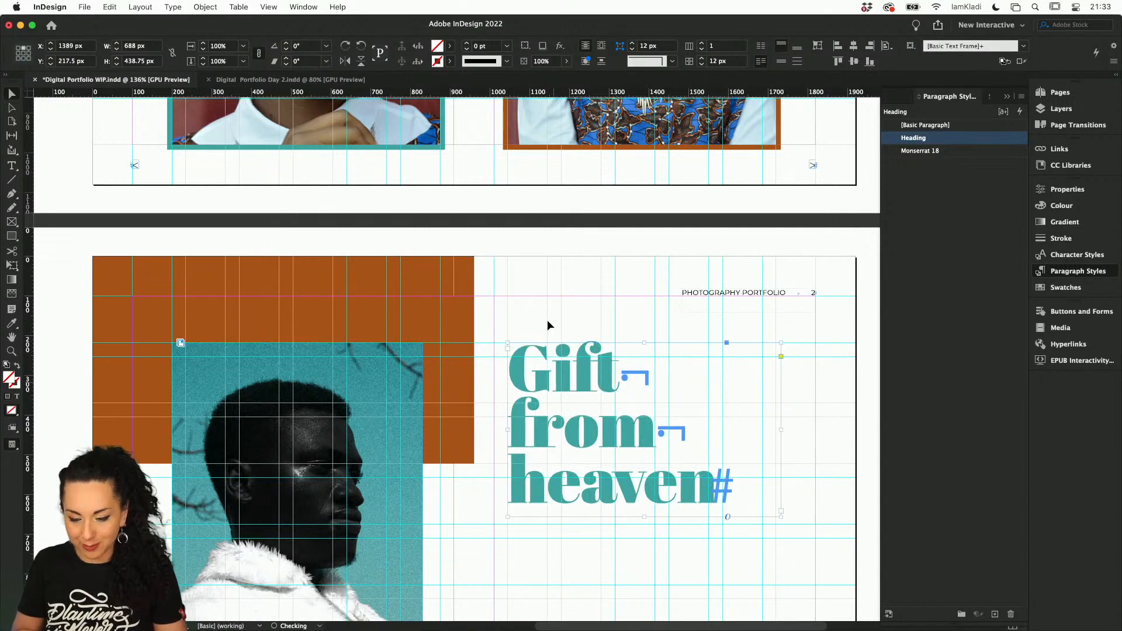
click(547, 322)
scroll(580, 488, down, 3)
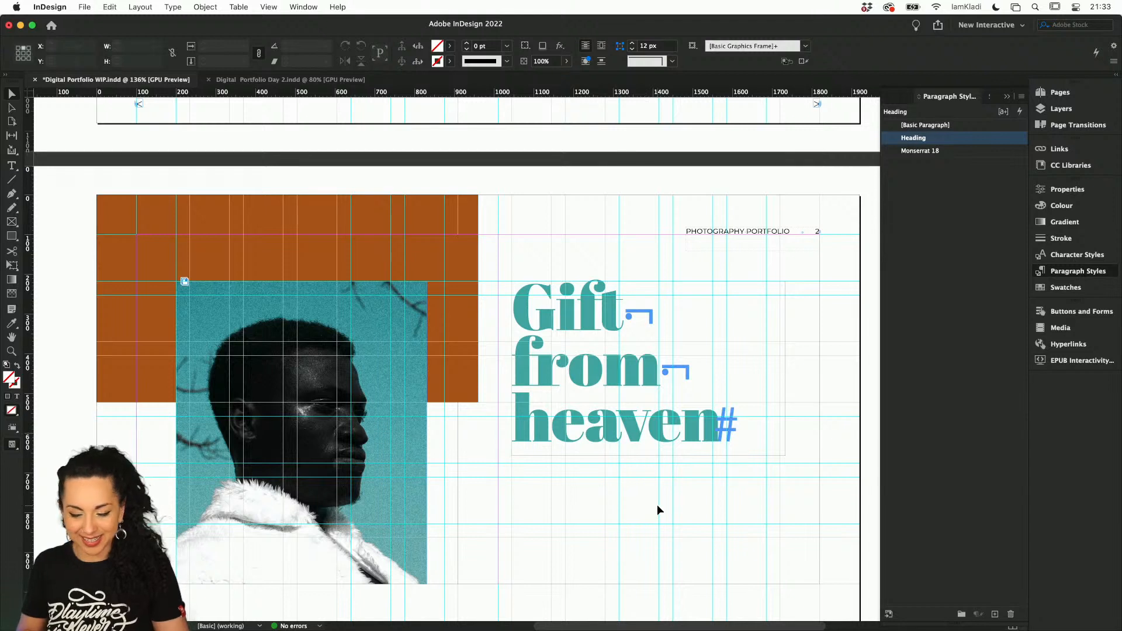
key(w)
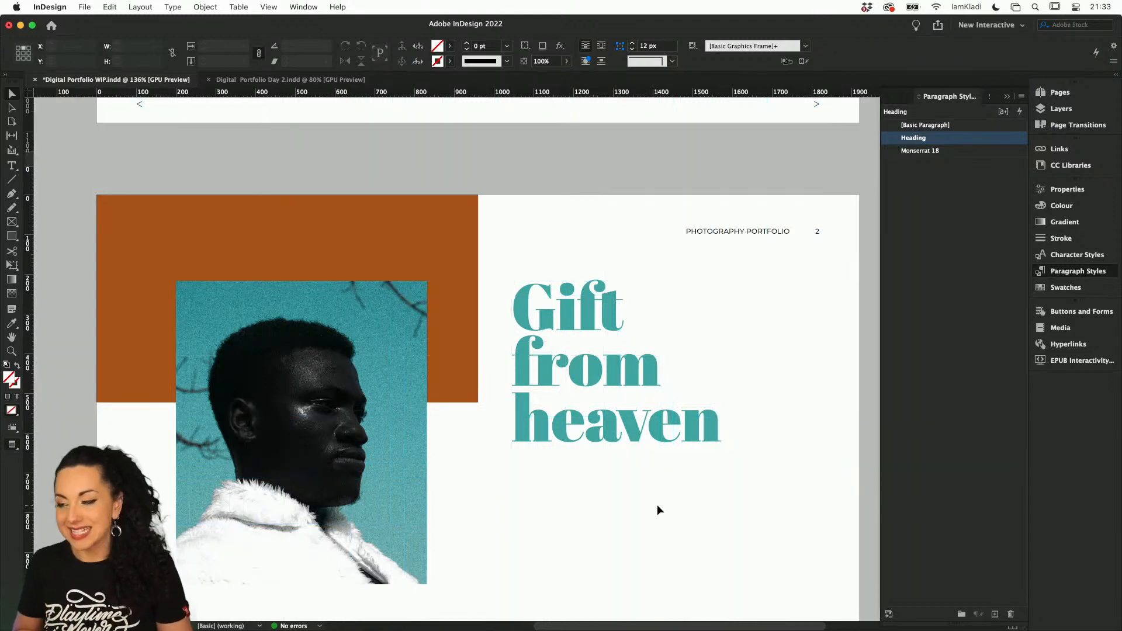
Open the A-Parent page for editing and show its guides
click(1059, 93)
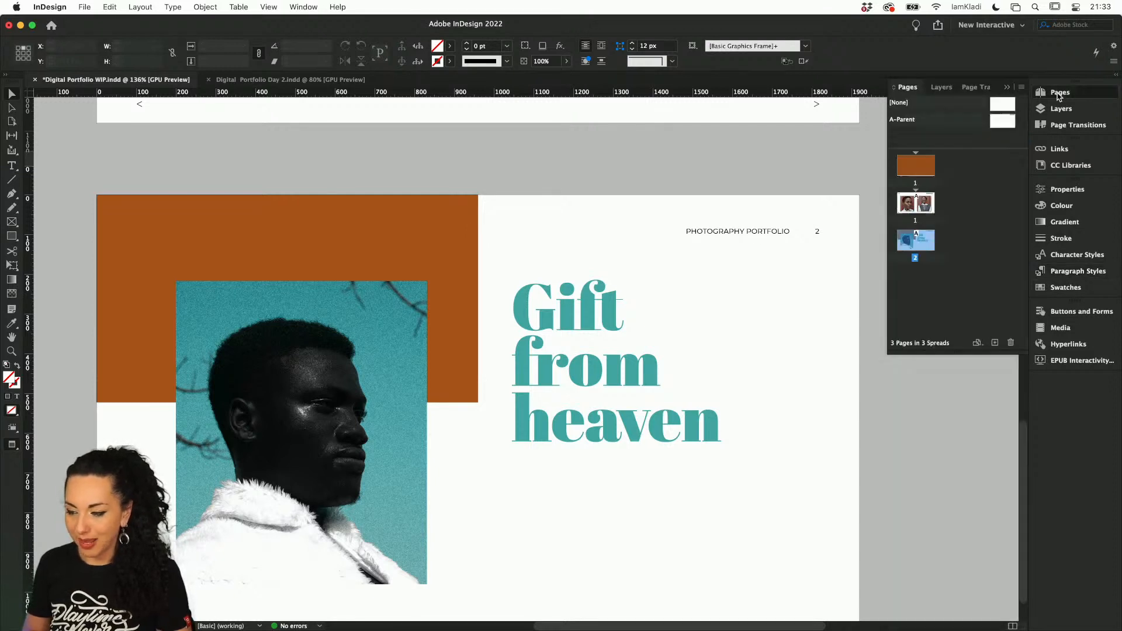
double_click(1006, 122)
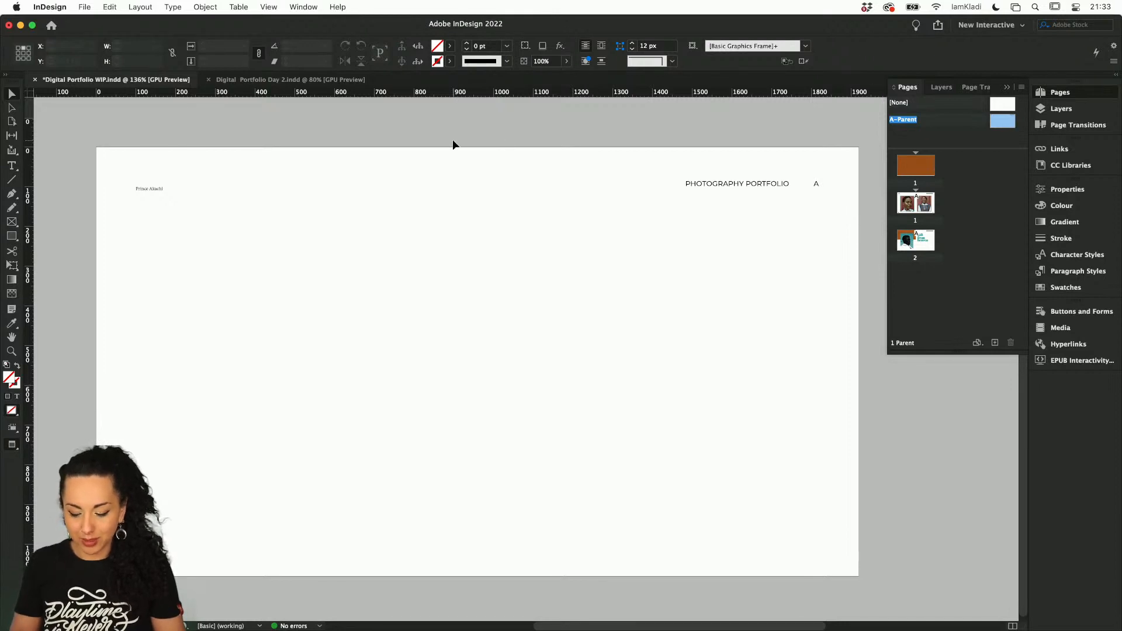
key(m)
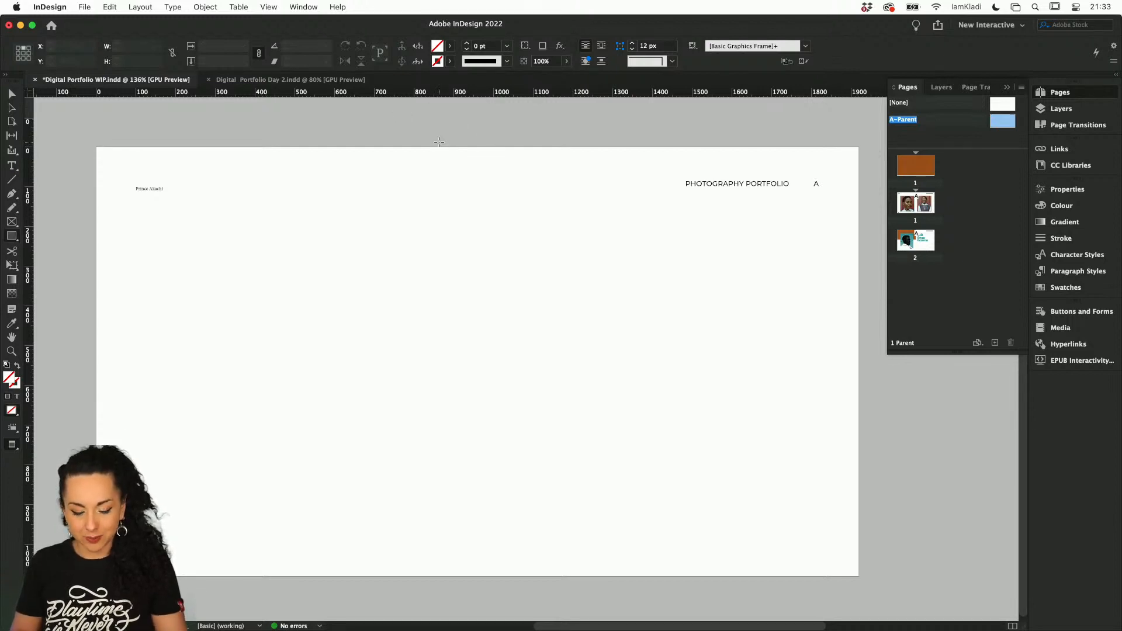
click(12, 94)
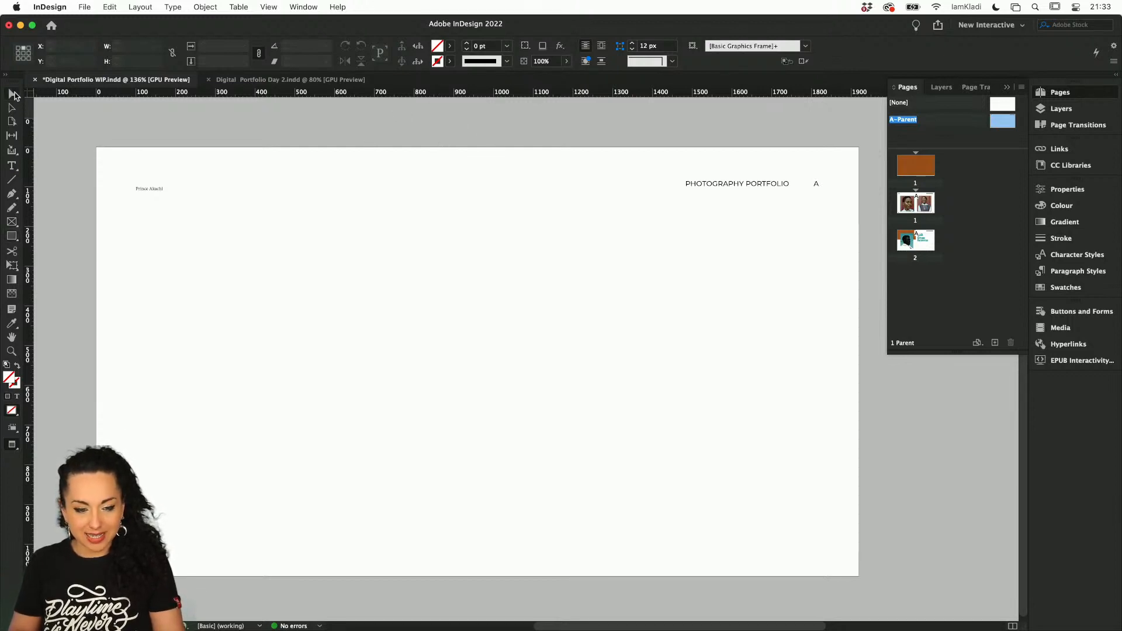
key(w)
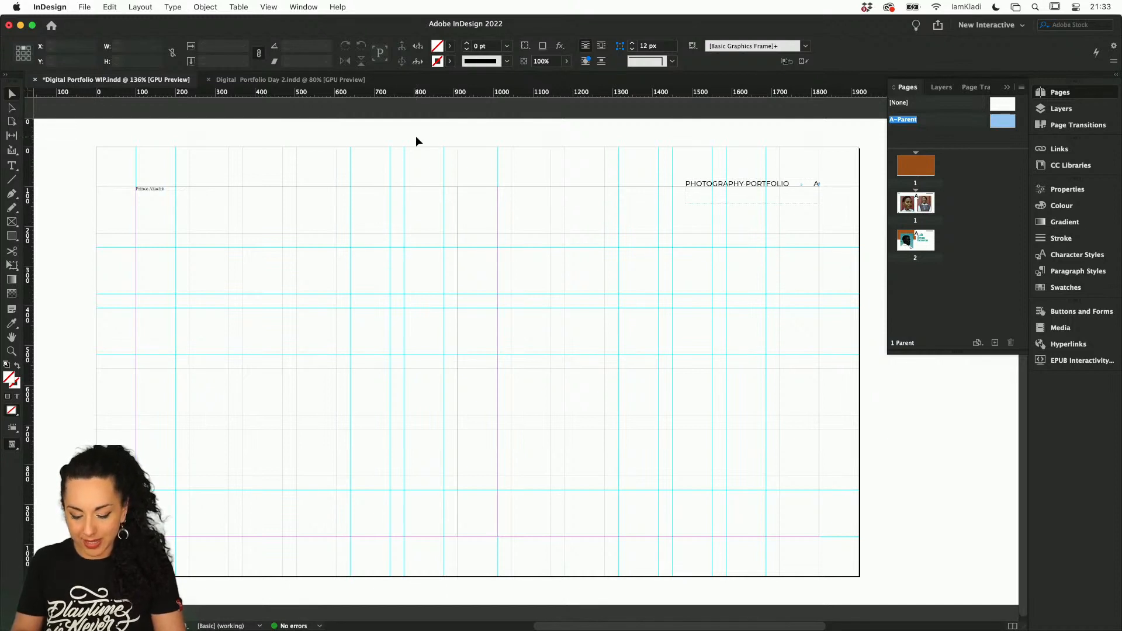
Draw a 40 px wide rectangle down the middle of the A-Parent page, extending past the top and bottom page edges to 1113 px tall
key(m)
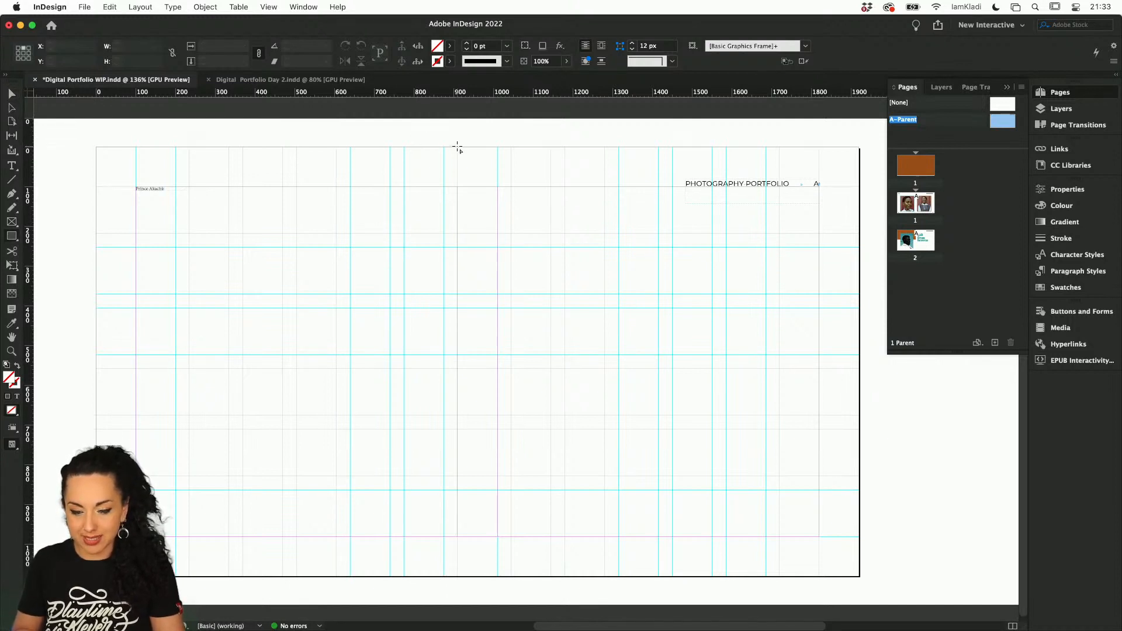
drag(459, 148, 474, 577)
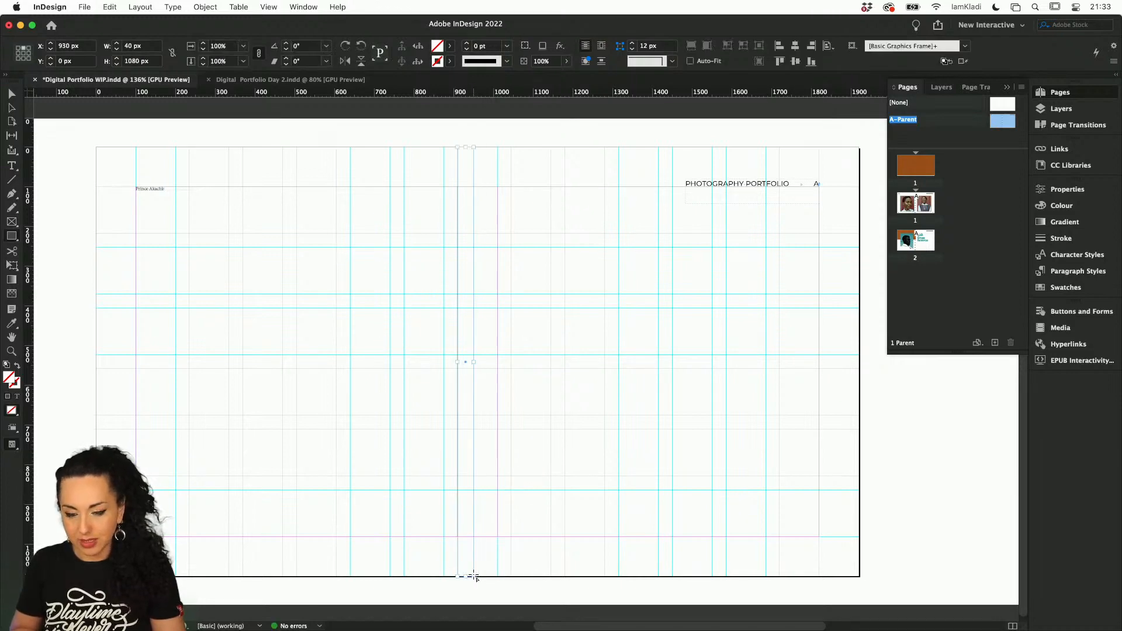
scroll(461, 153, up, 3)
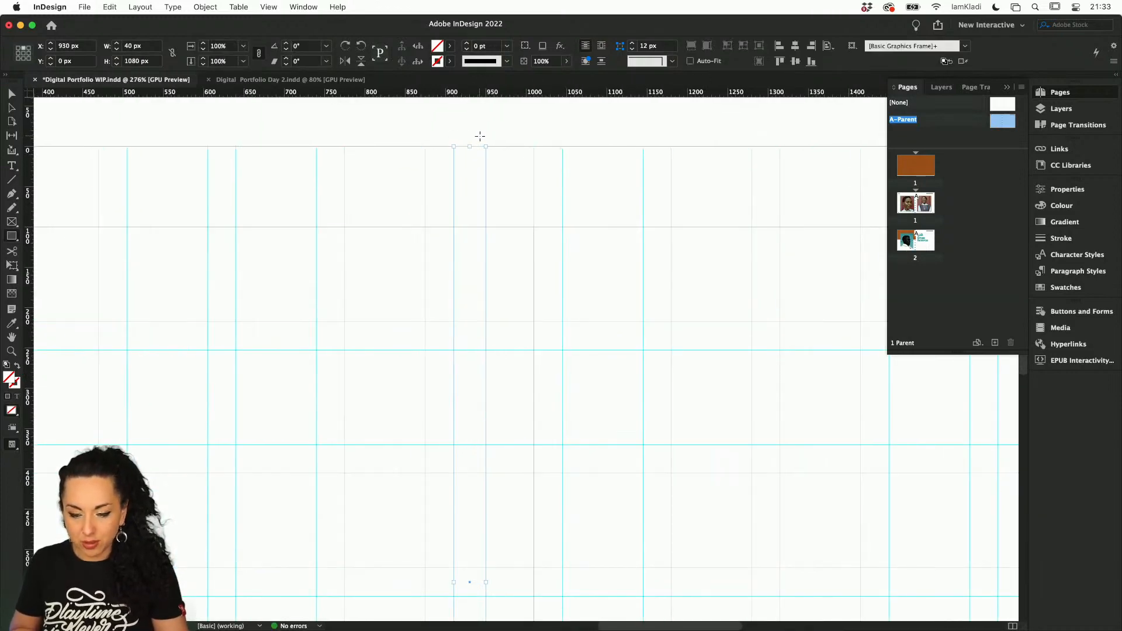
key(v)
drag(470, 147, 470, 138)
scroll(467, 138, down, 10)
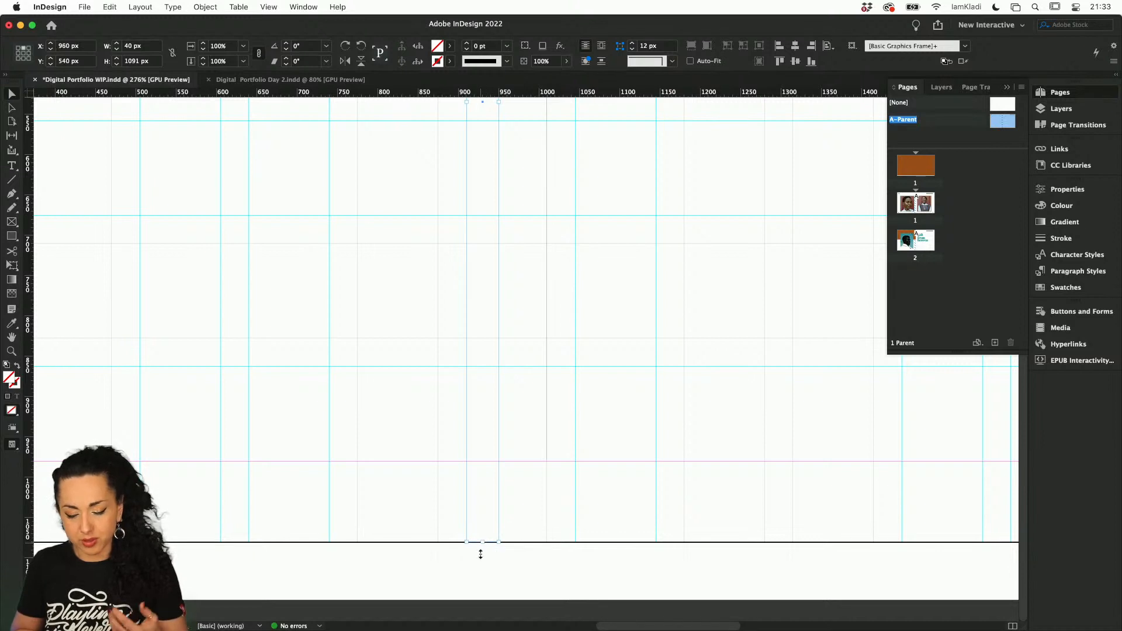
drag(478, 543, 480, 559)
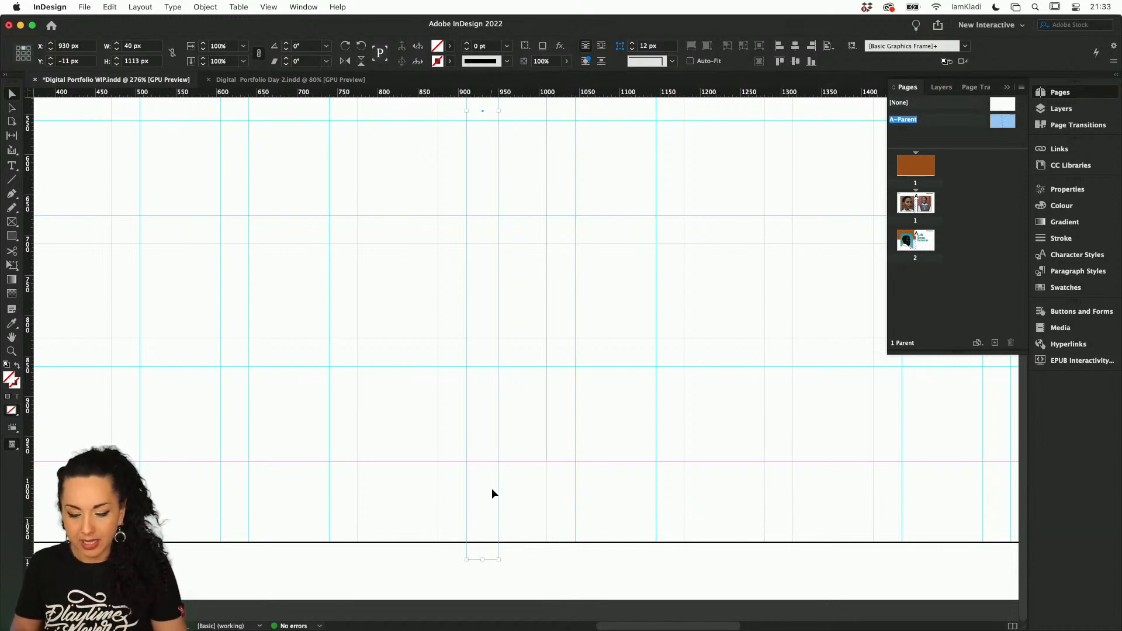
Widen the tall narrow rectangle on the A-Parent page to 50 px, ending at the page's vertical centre line
scroll(499, 492, up, 10)
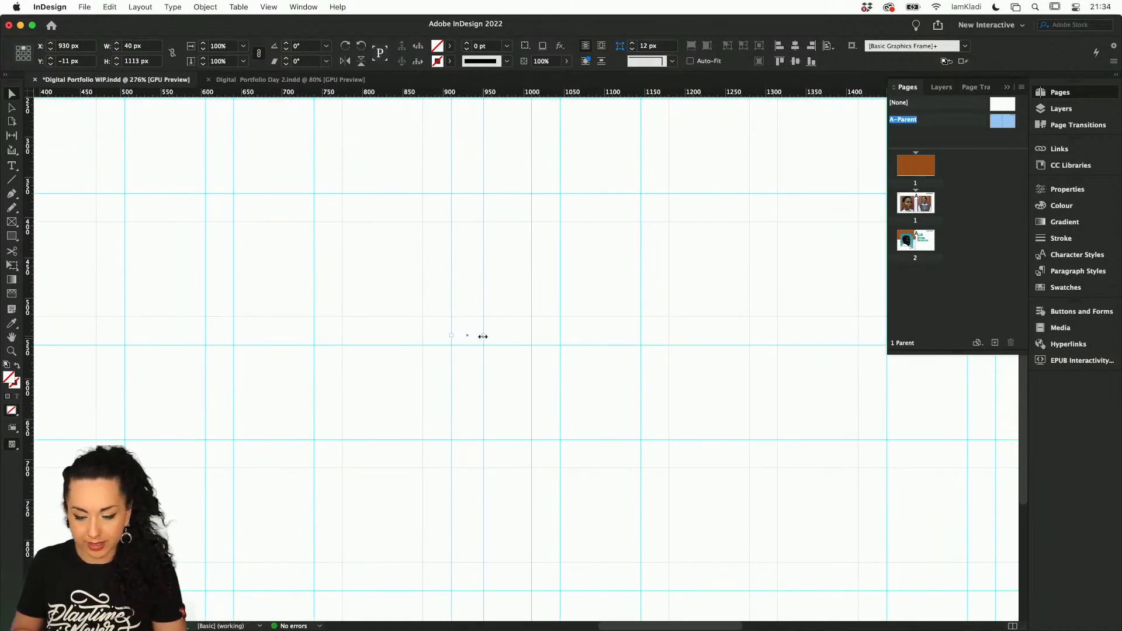
drag(484, 336, 488, 335)
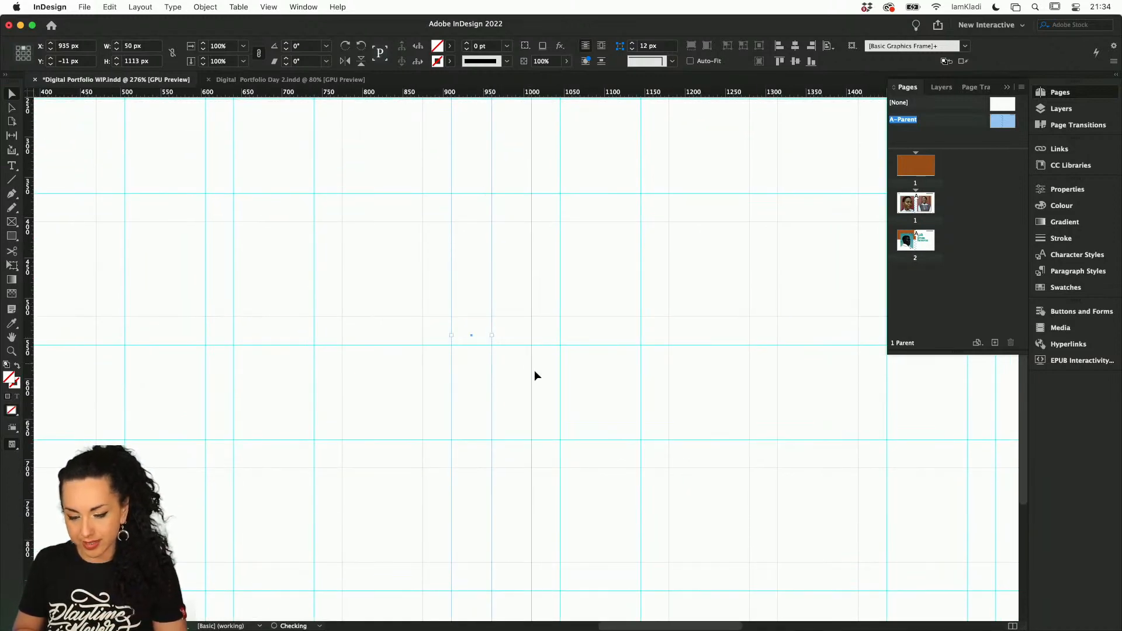
scroll(534, 375, down, 2)
scroll(534, 373, down, 1)
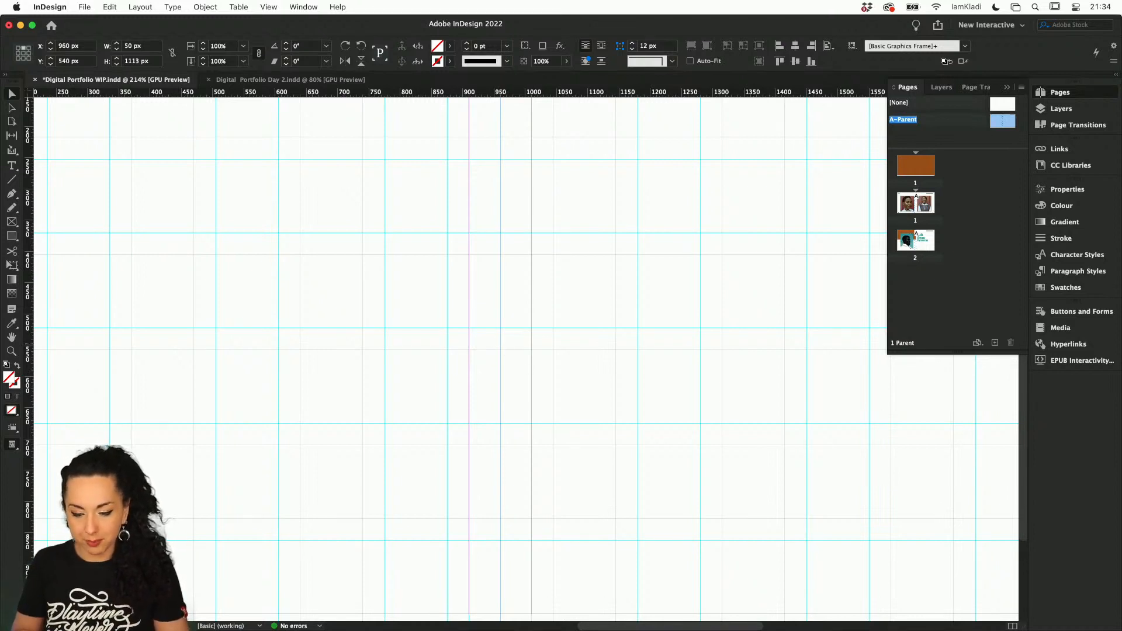
drag(500, 342, 500, 341)
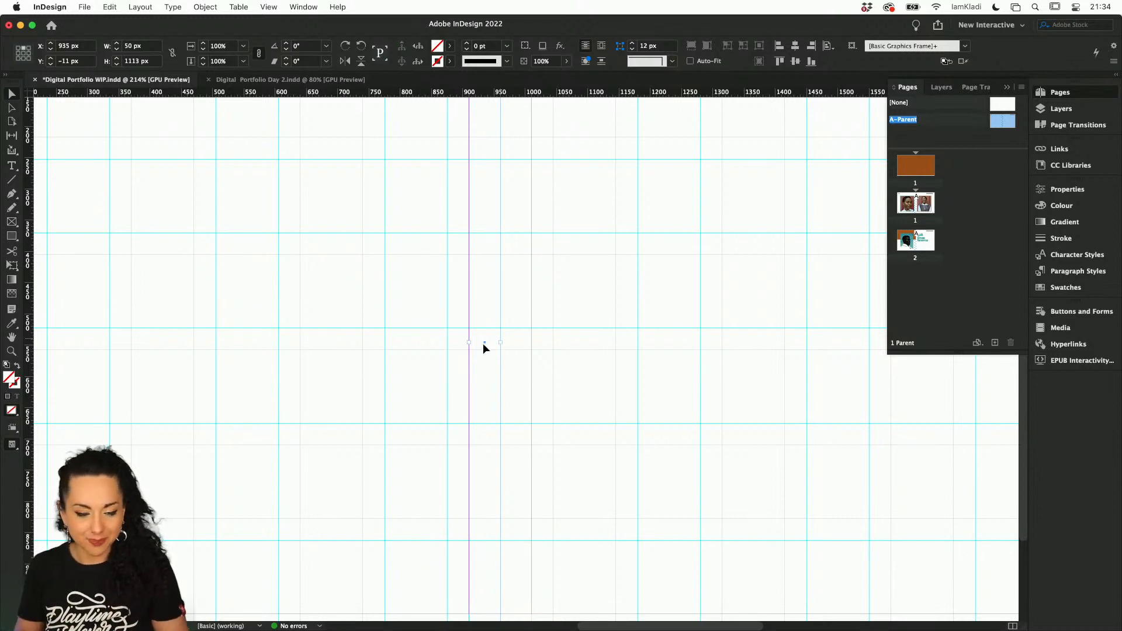
Fill the tall rectangle with a horizontal white-to-black gradient that darkens towards the page centre
click(12, 280)
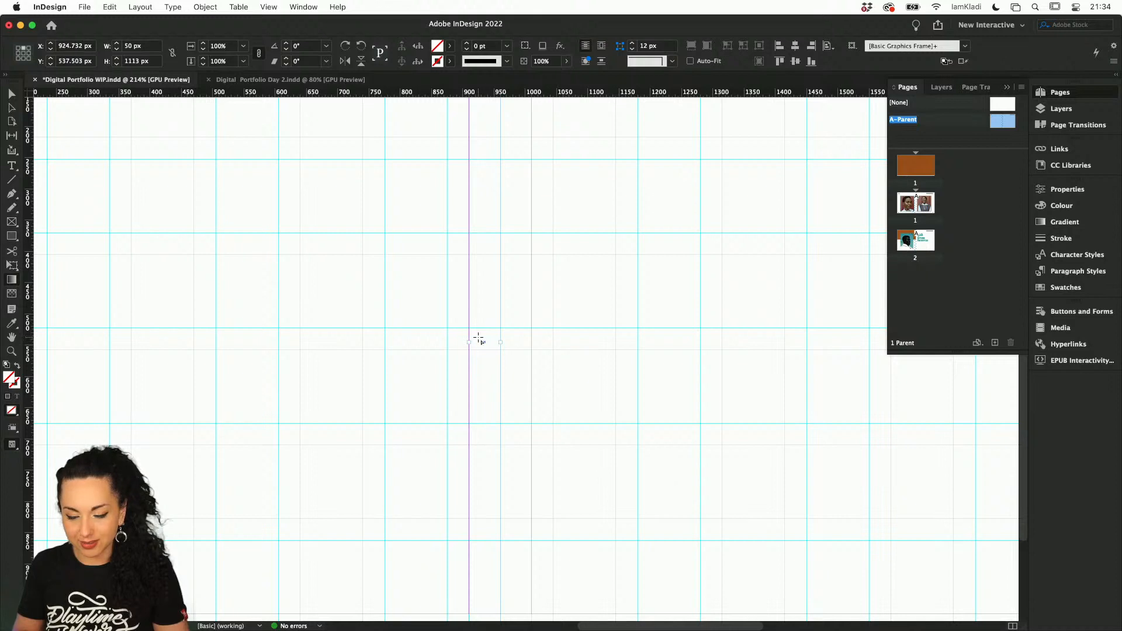
drag(479, 338, 548, 334)
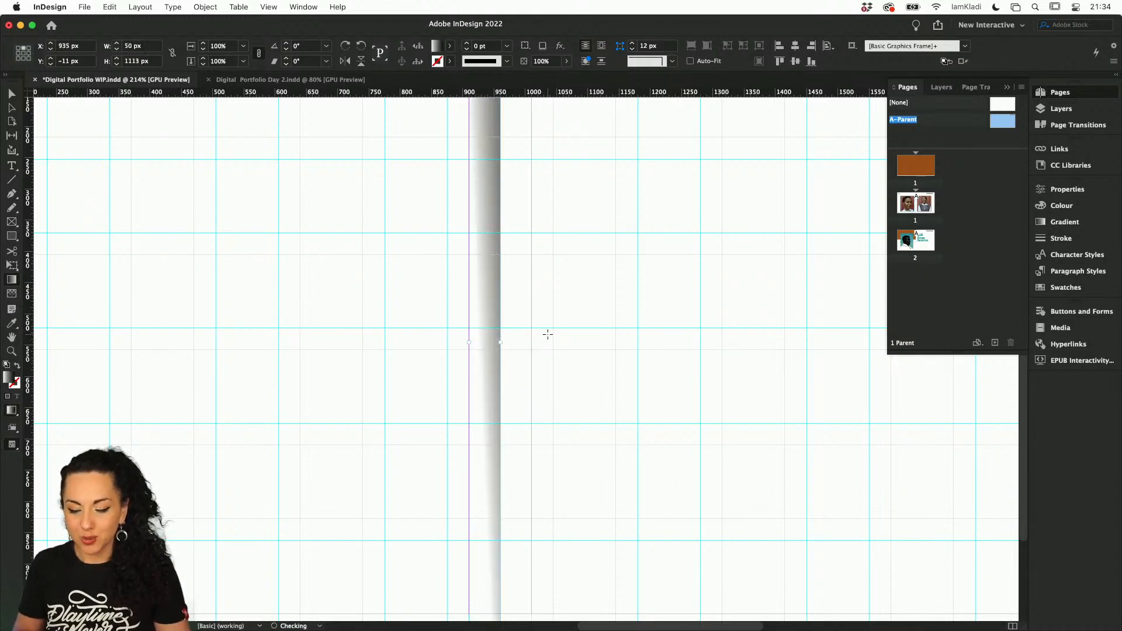
drag(478, 336, 514, 330)
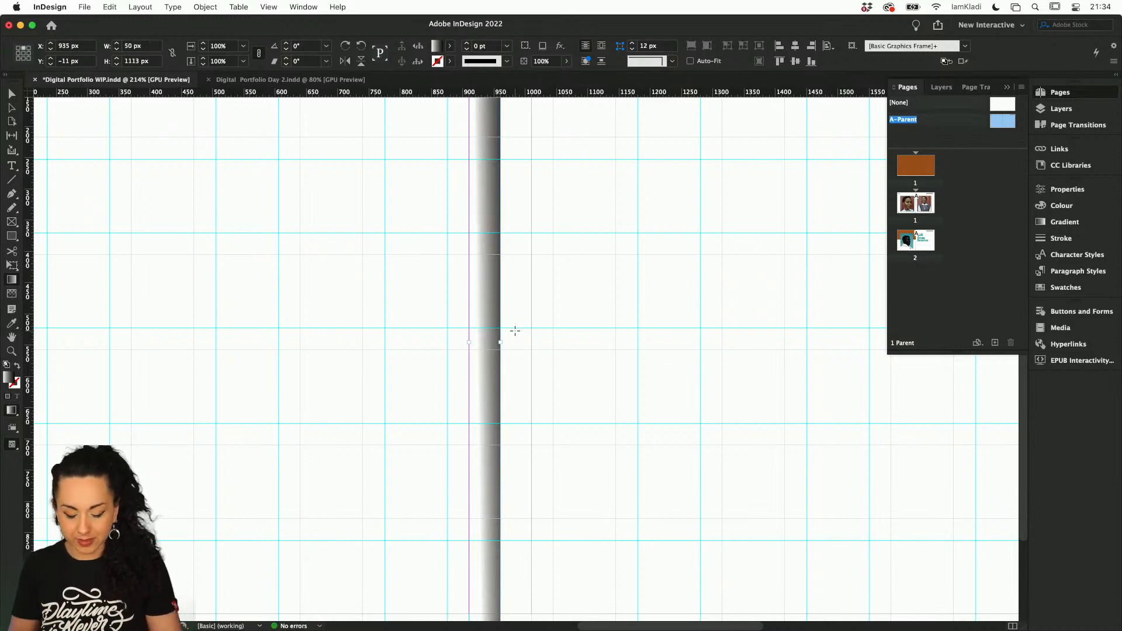
key(v)
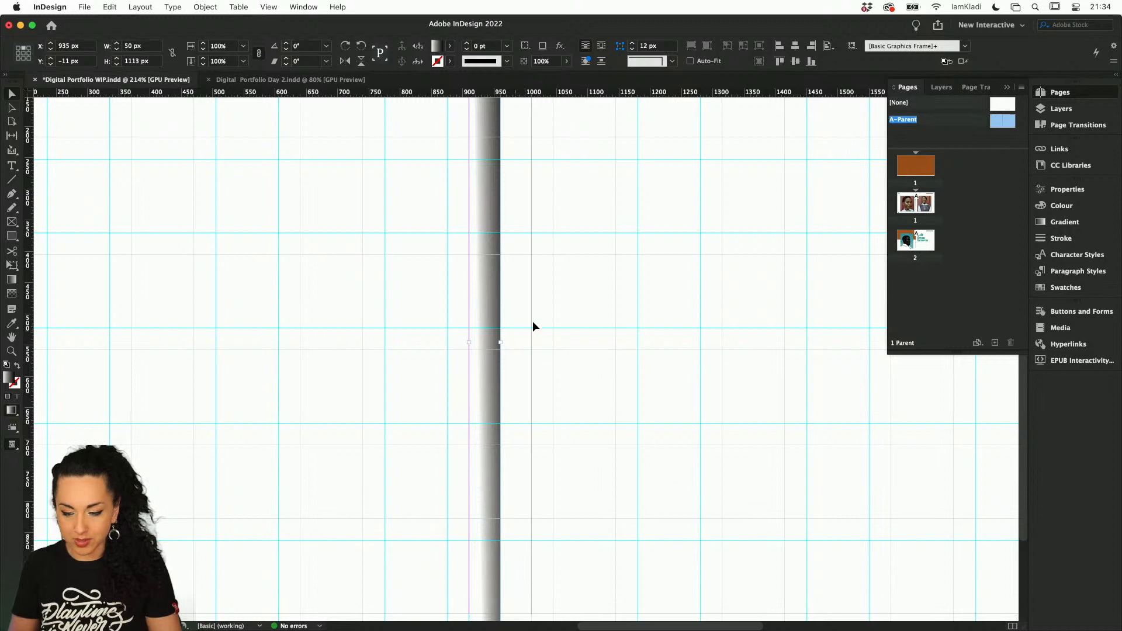
Set the gradient rectangle's blending mode to Multiply and its opacity to 21%, and deselect it
click(1081, 187)
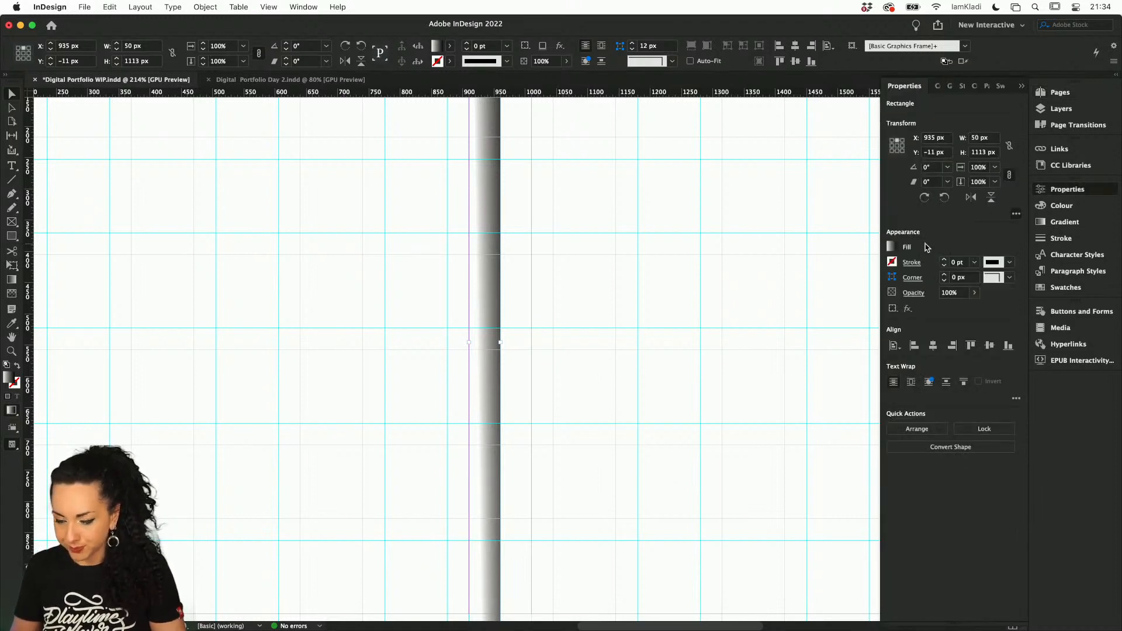
click(913, 292)
click(832, 308)
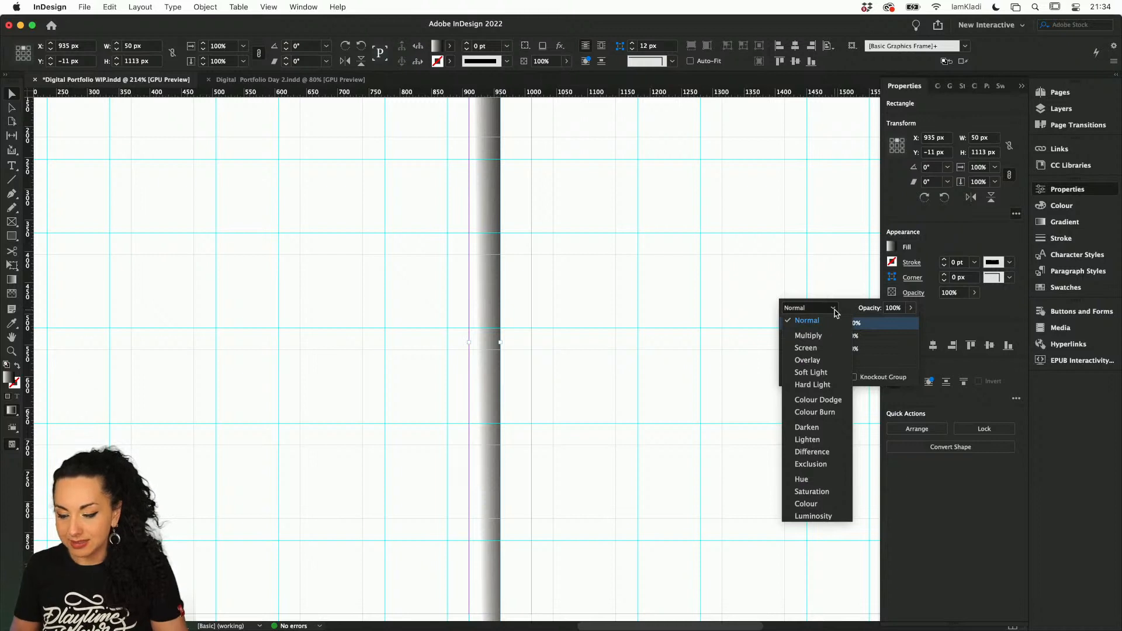
click(821, 336)
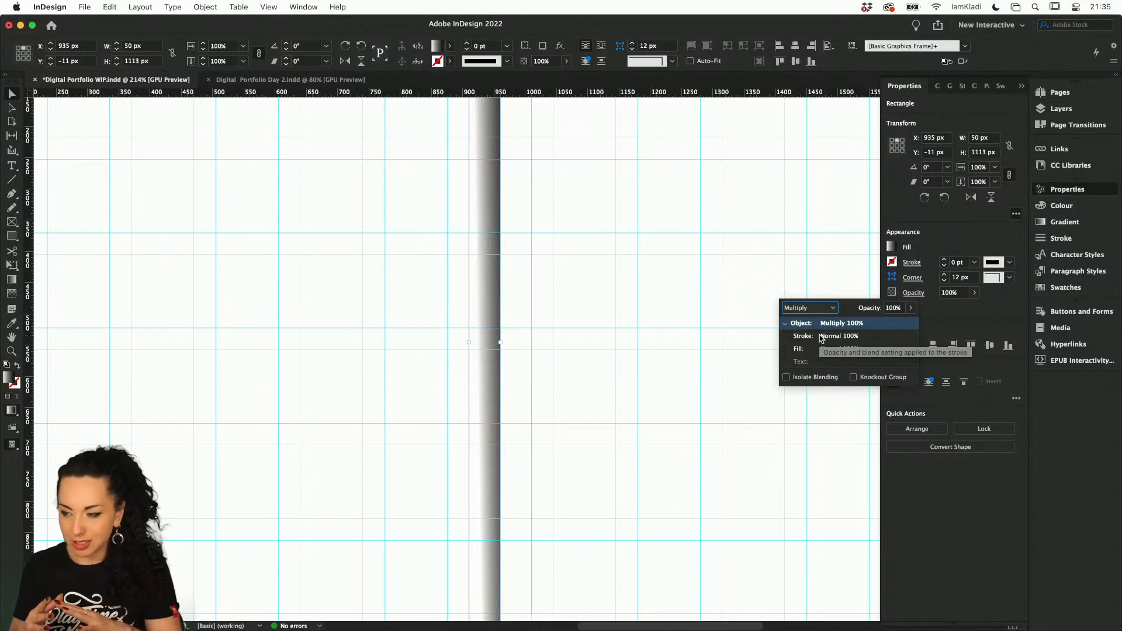
click(974, 292)
drag(974, 311, 927, 314)
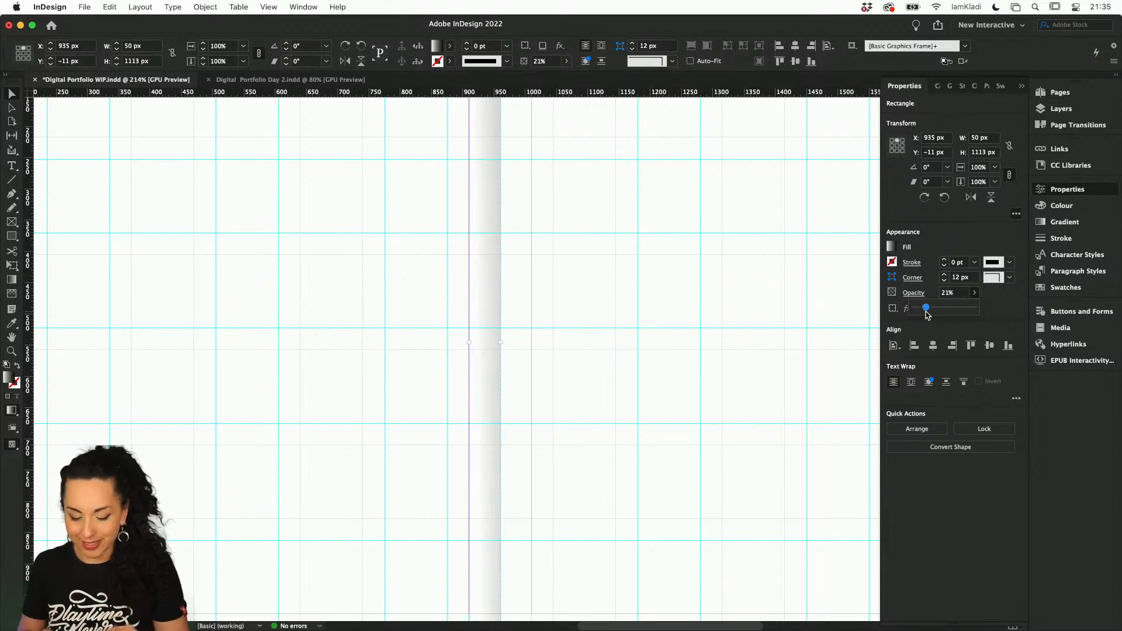
click(844, 366)
scroll(843, 366, down, 3)
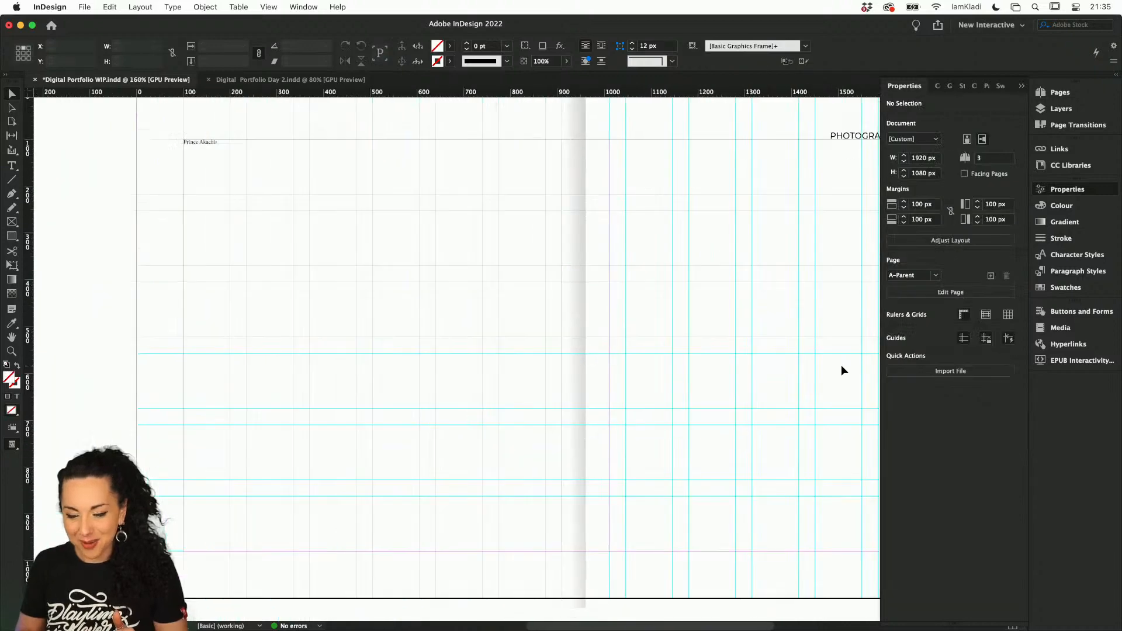
Copy the gradient rectangle and paste the duplicate in place
click(579, 443)
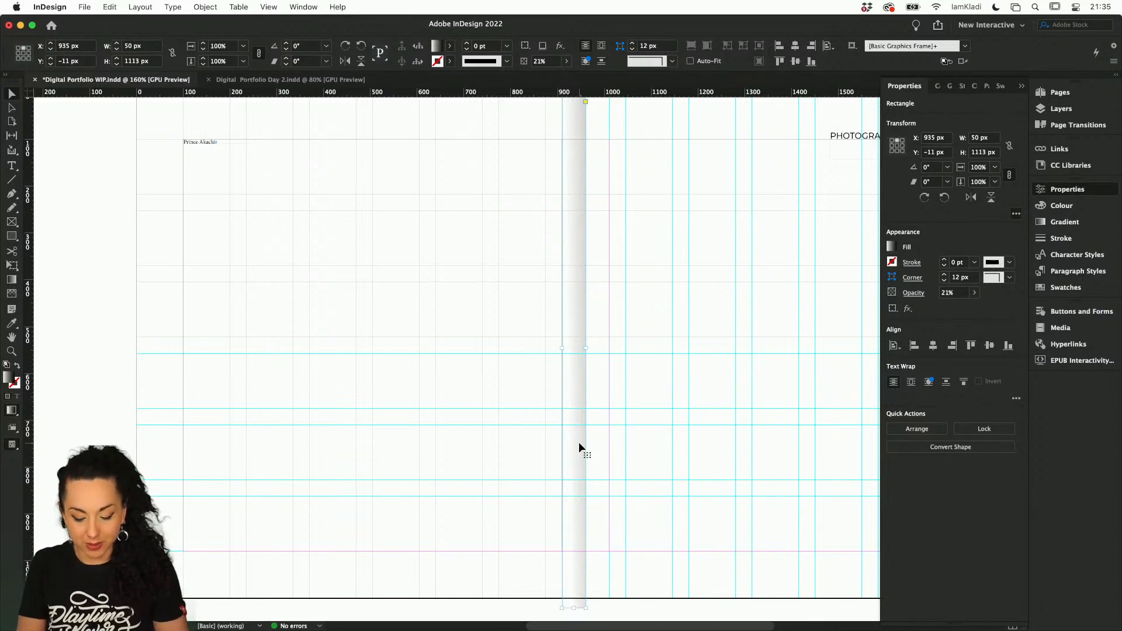
key(super+f)
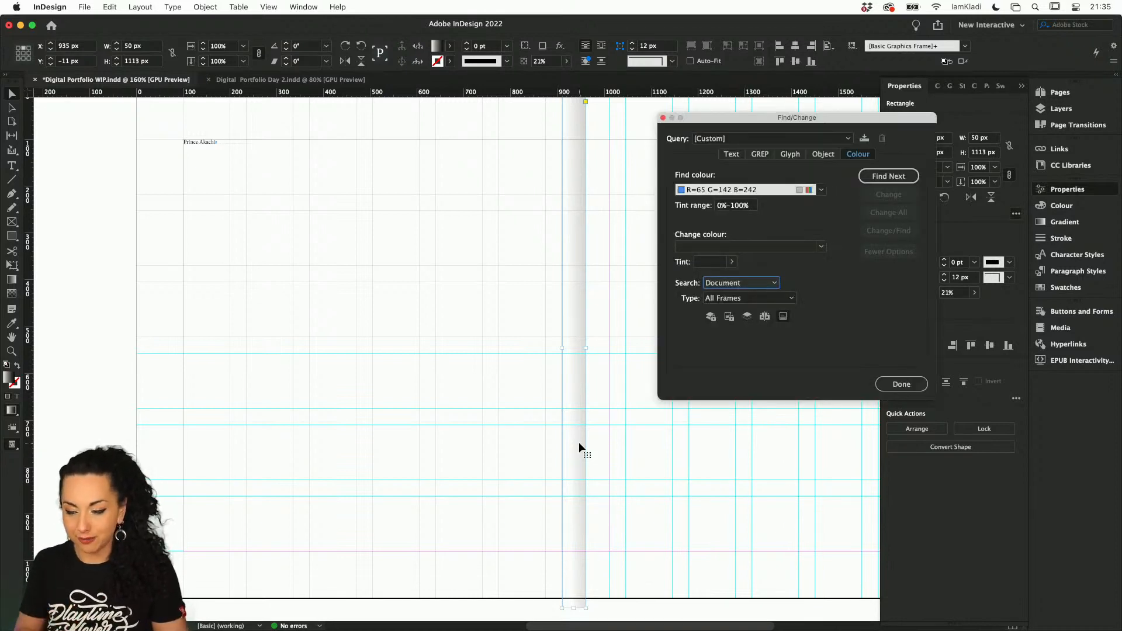
click(919, 383)
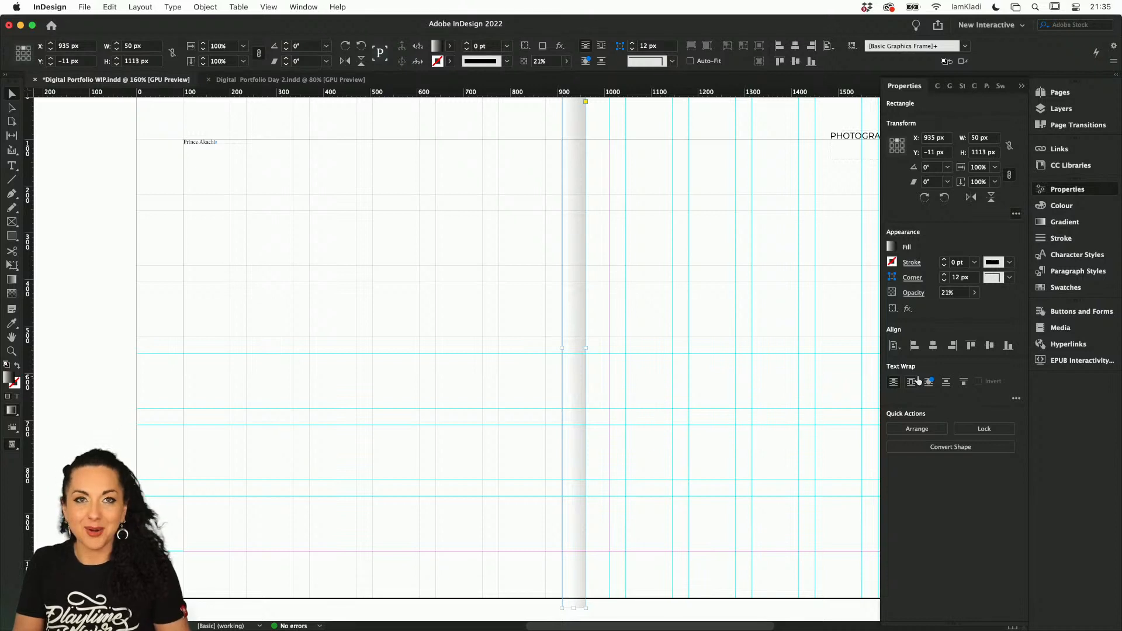
key(alt+shift+super+v)
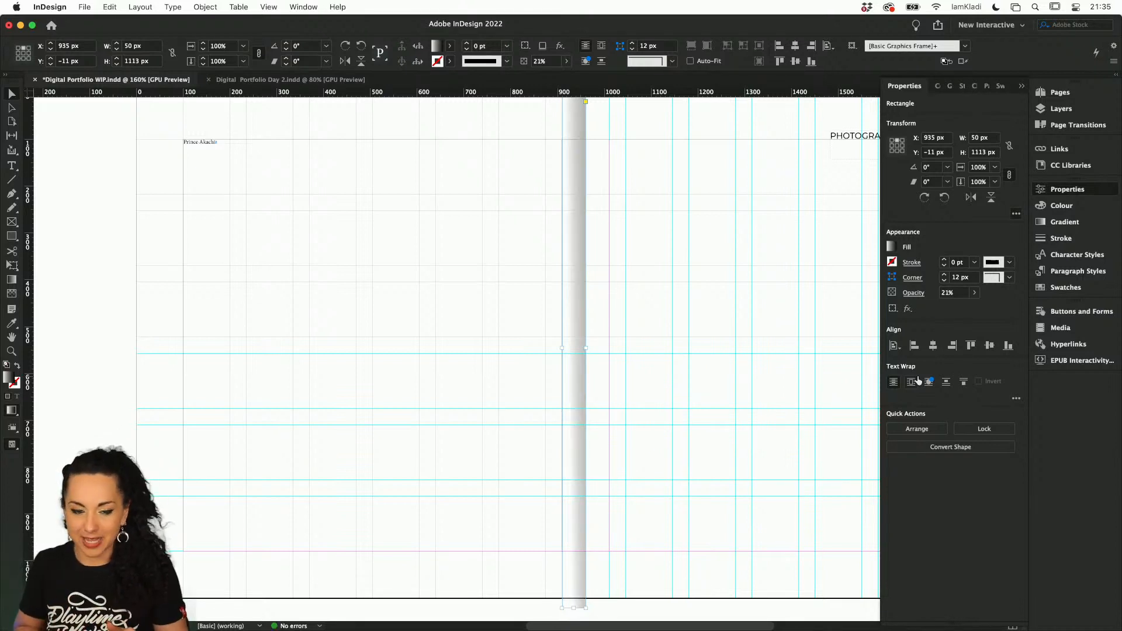
click(108, 7)
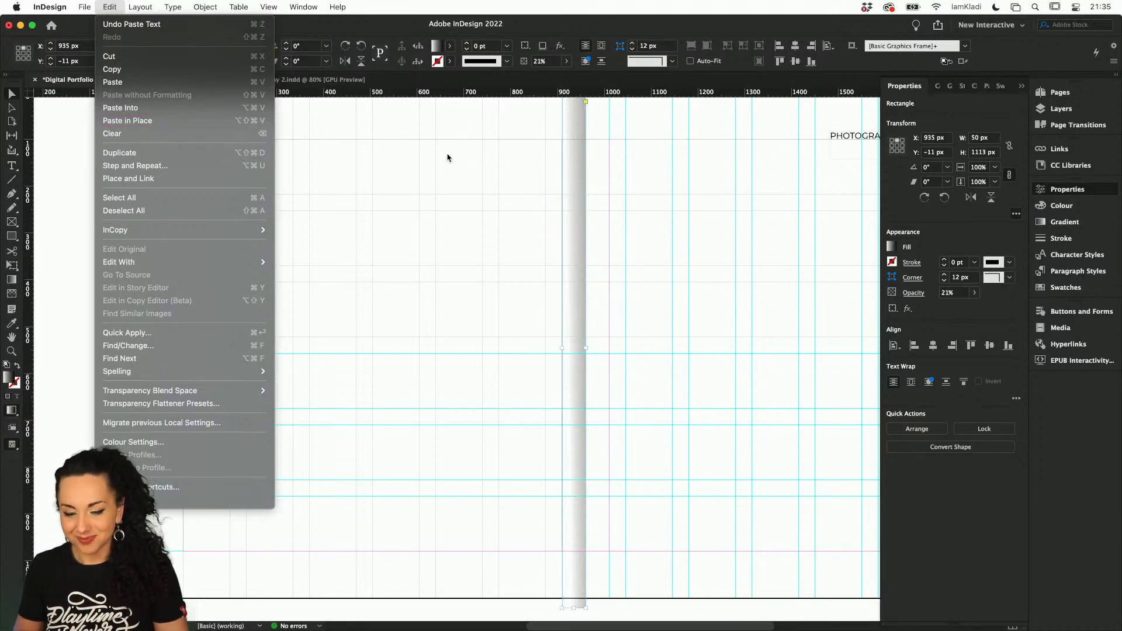
click(576, 194)
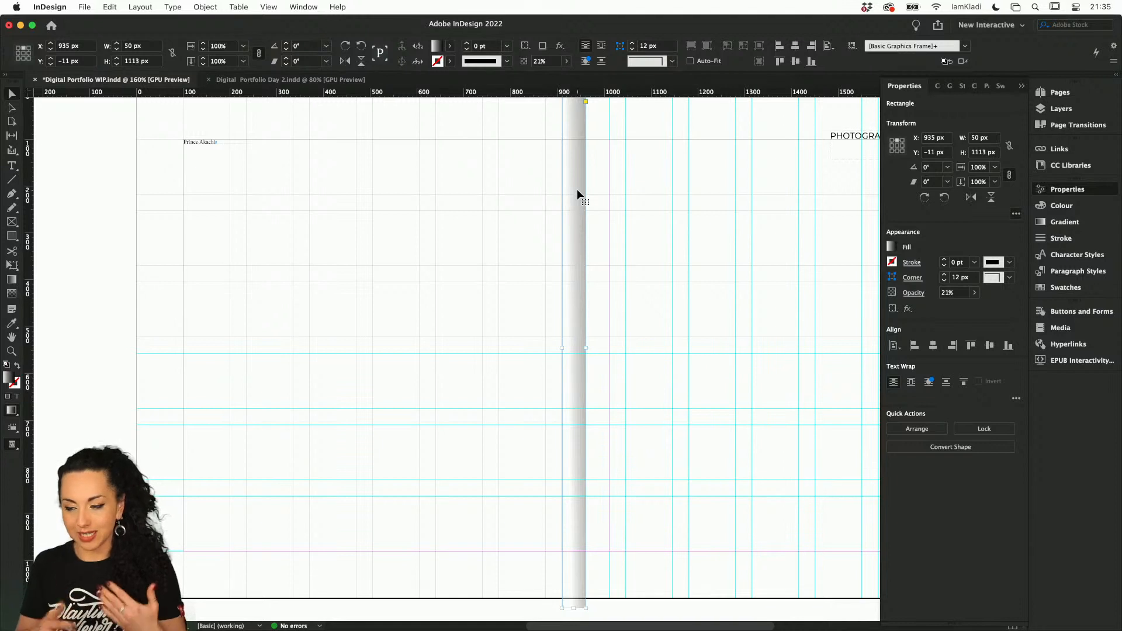
Flip the duplicate gradient rectangle horizontally and place it against the other side of the page centre at X 985 px
click(976, 198)
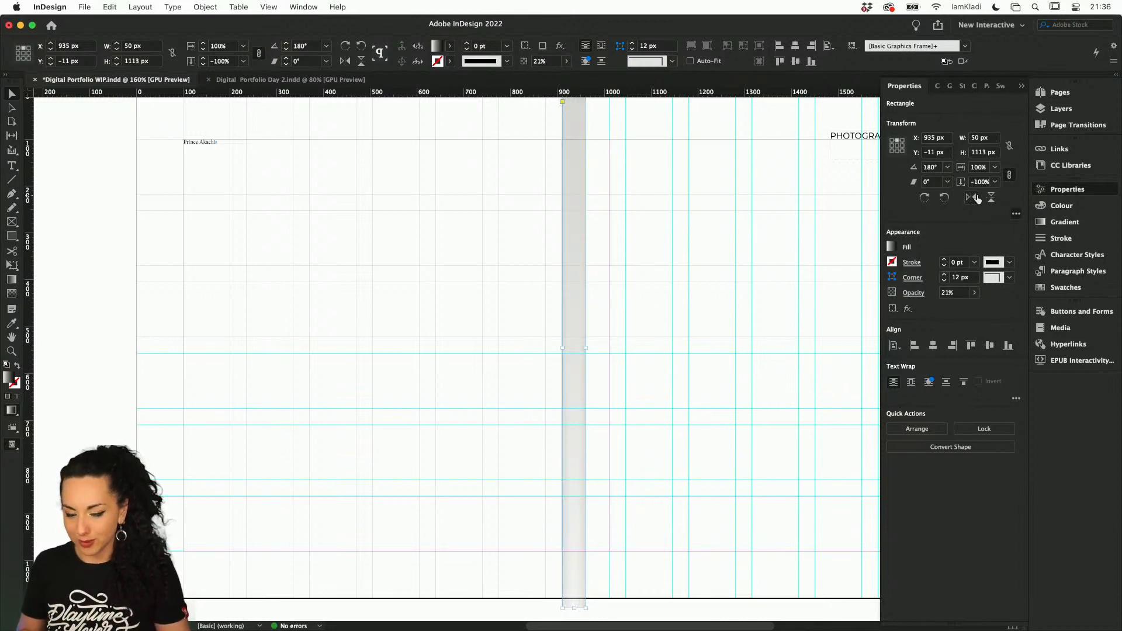
drag(576, 346, 600, 351)
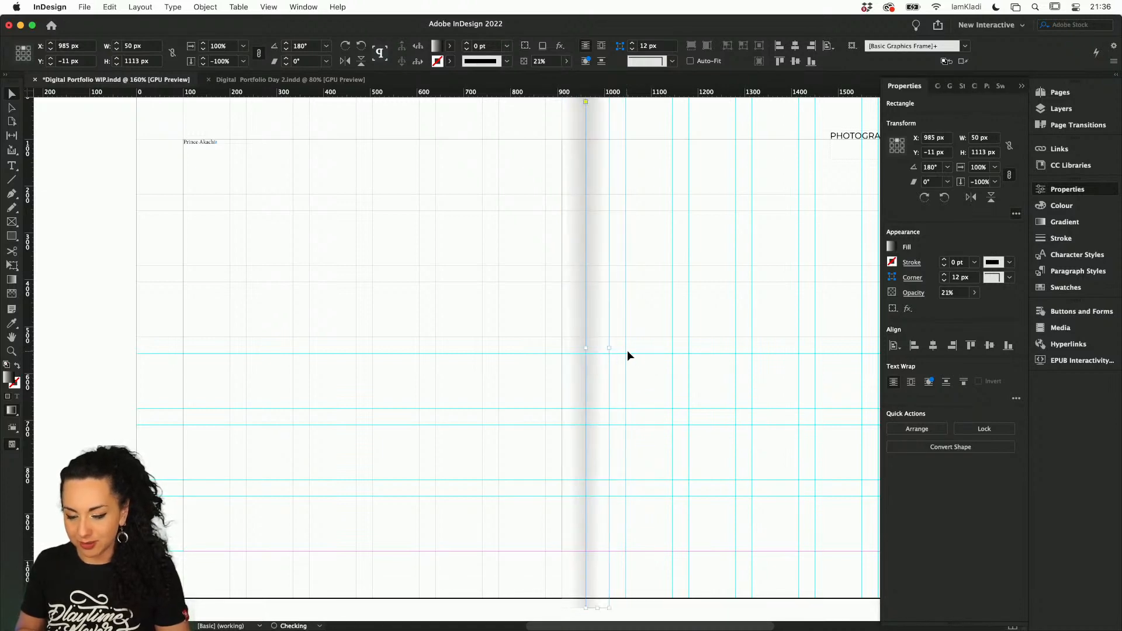
click(647, 345)
scroll(647, 345, up, 4)
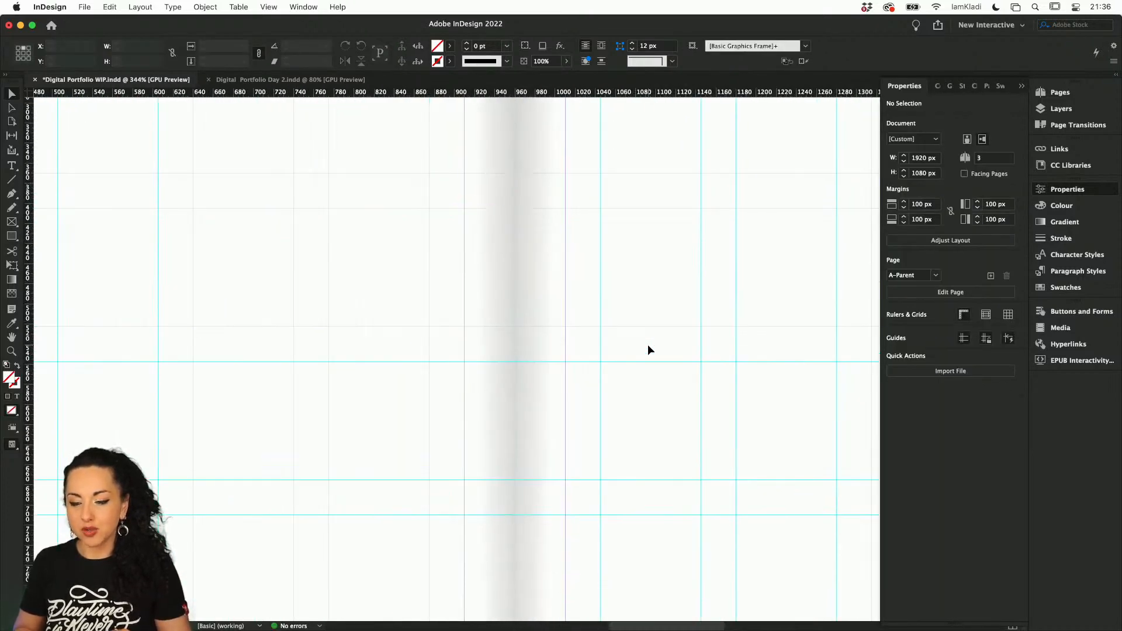
scroll(647, 345, up, 1)
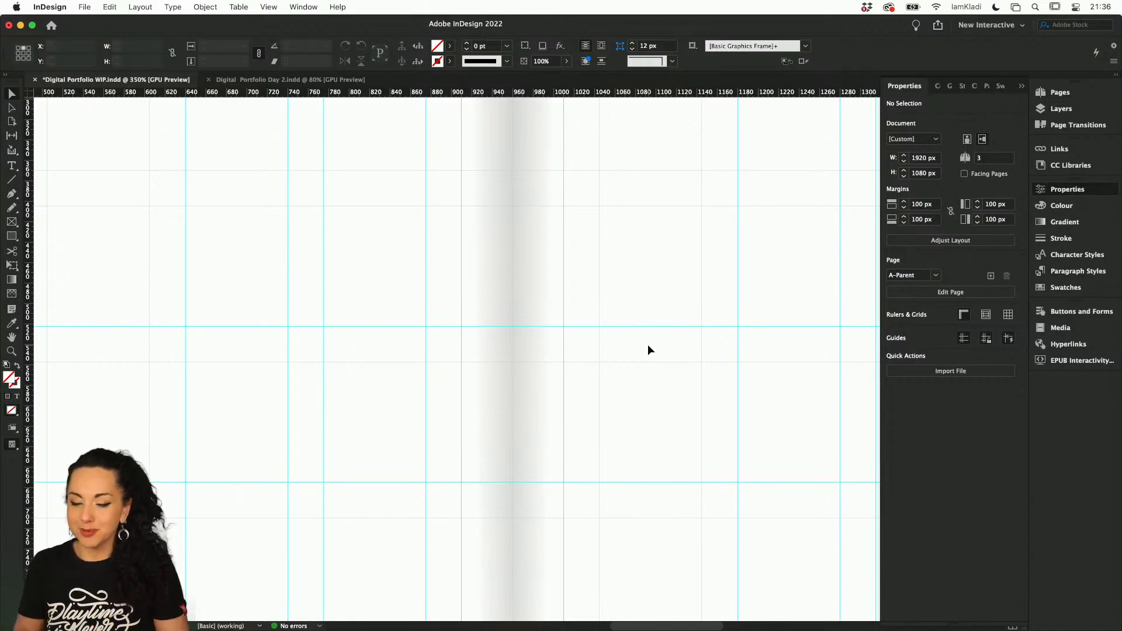
scroll(647, 345, down, 5)
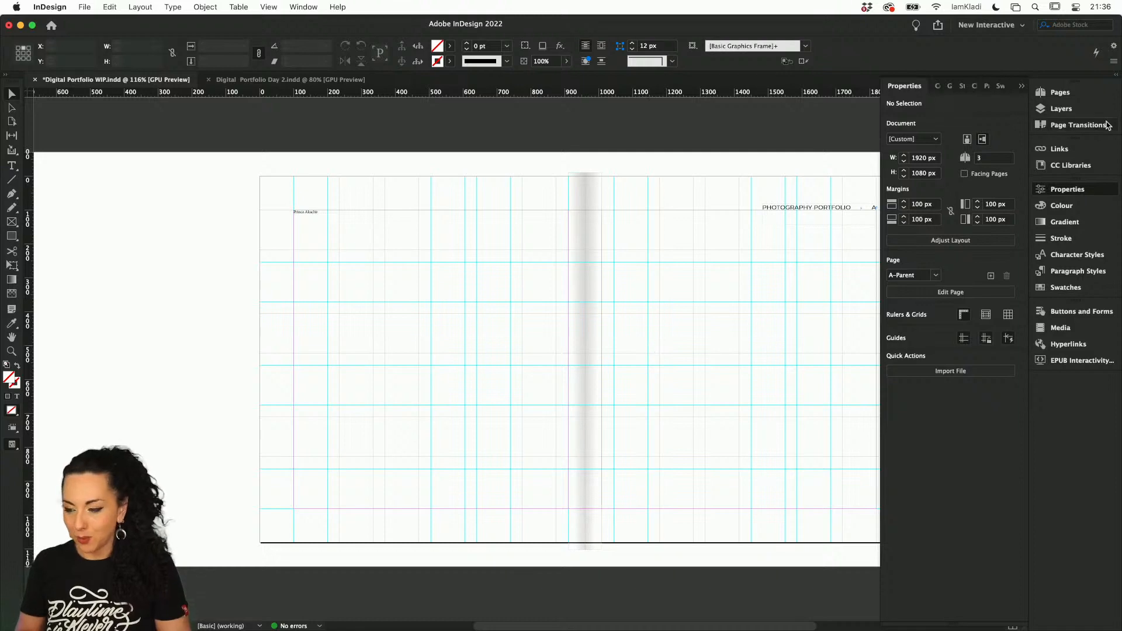
Go to the page with the two framed portraits and preview it without guides
click(1058, 96)
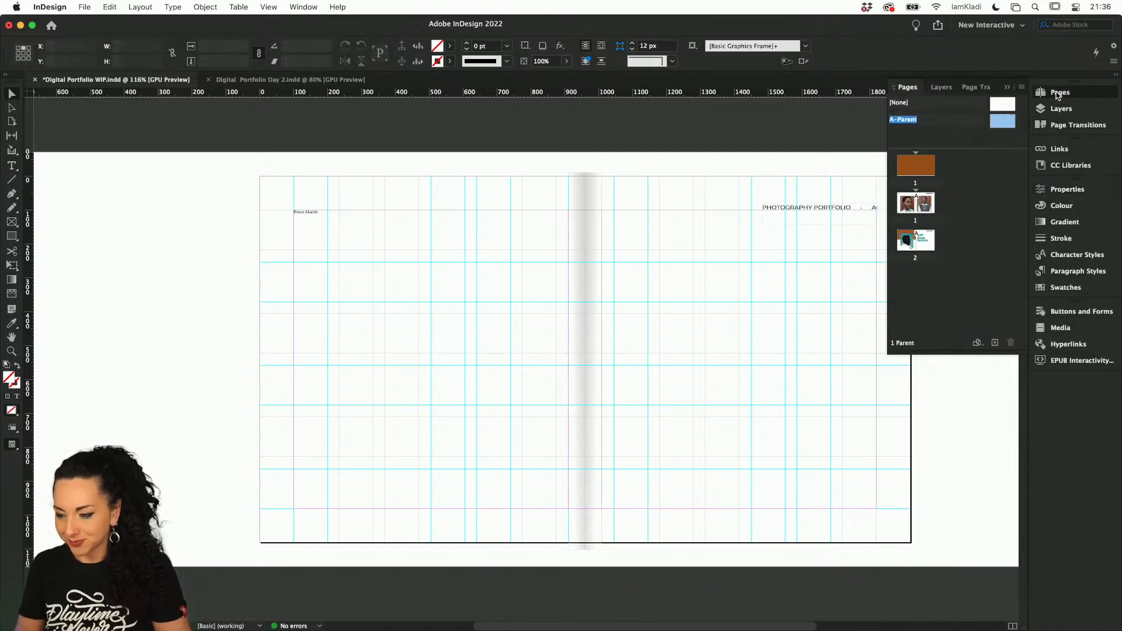
click(921, 211)
double_click(921, 210)
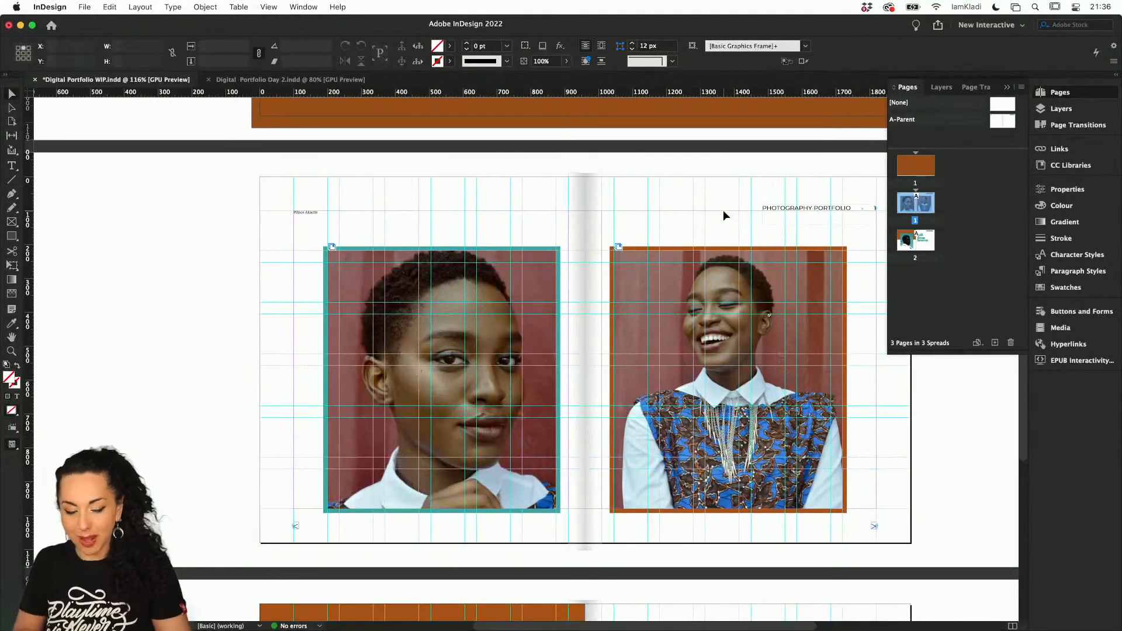
key(w)
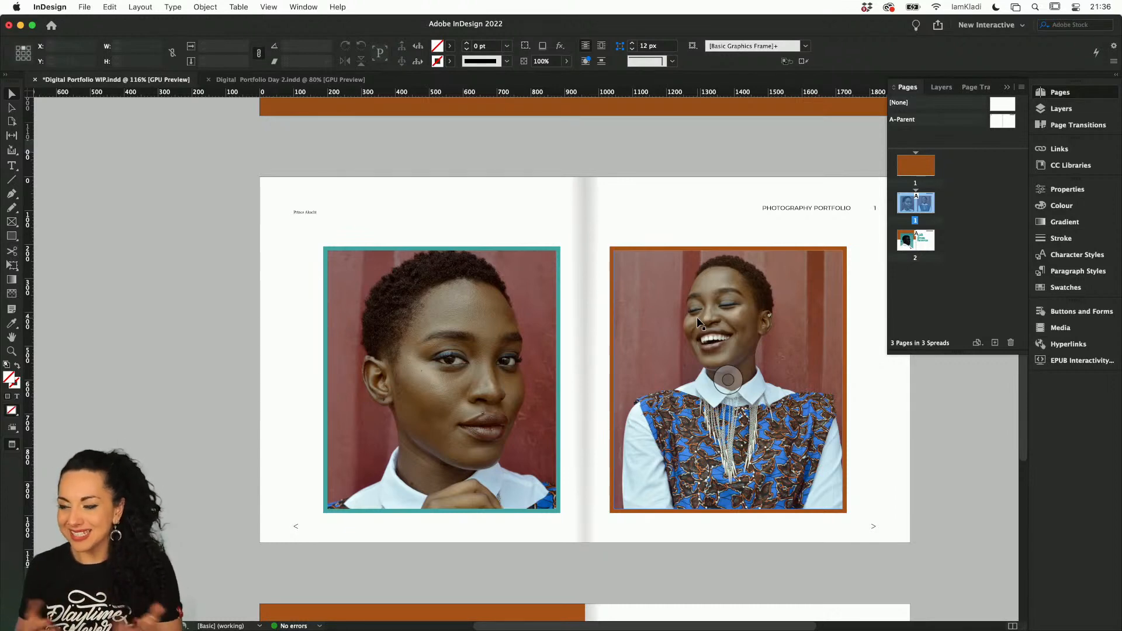
On page 2, move the orange rectangle from the Parent layer to the Background layer
scroll(656, 461, down, 8)
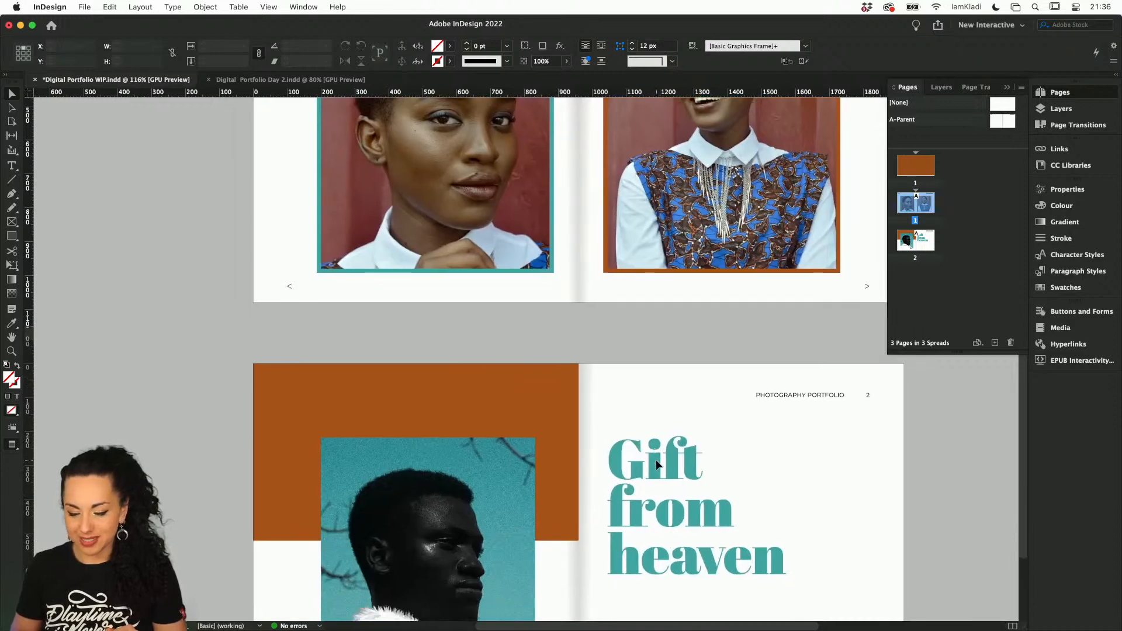
scroll(656, 459, down, 5)
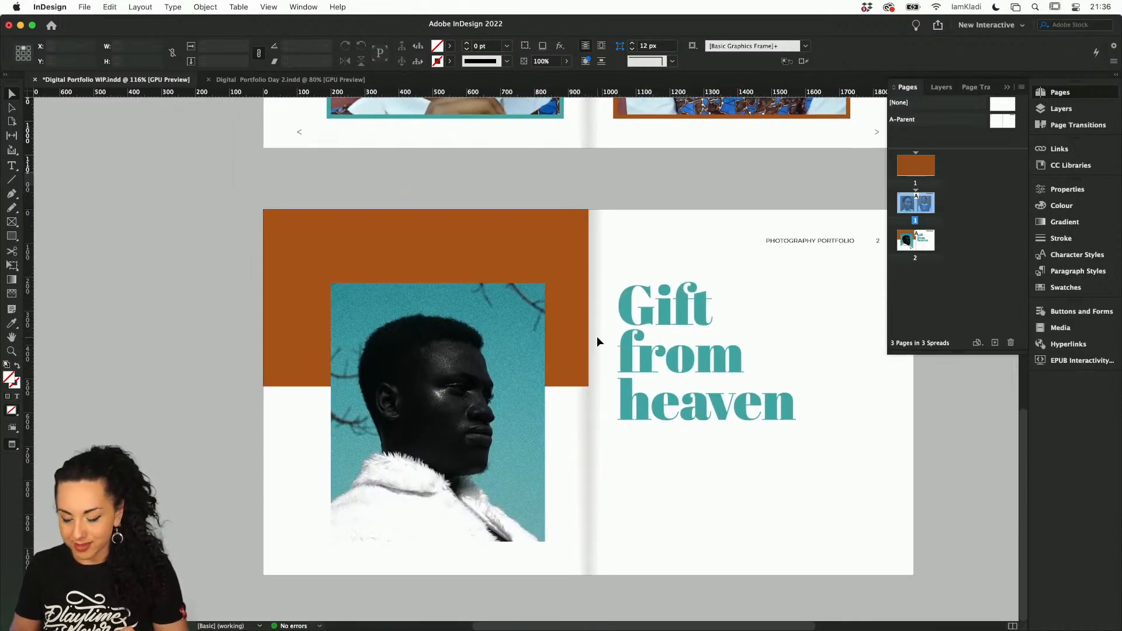
click(548, 269)
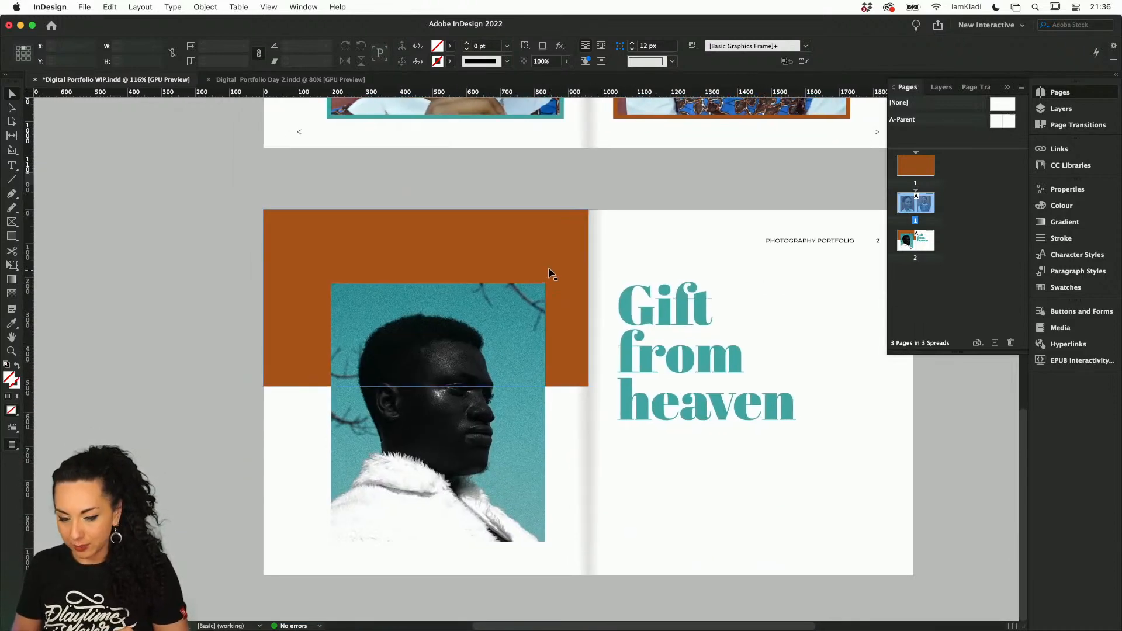
click(1085, 108)
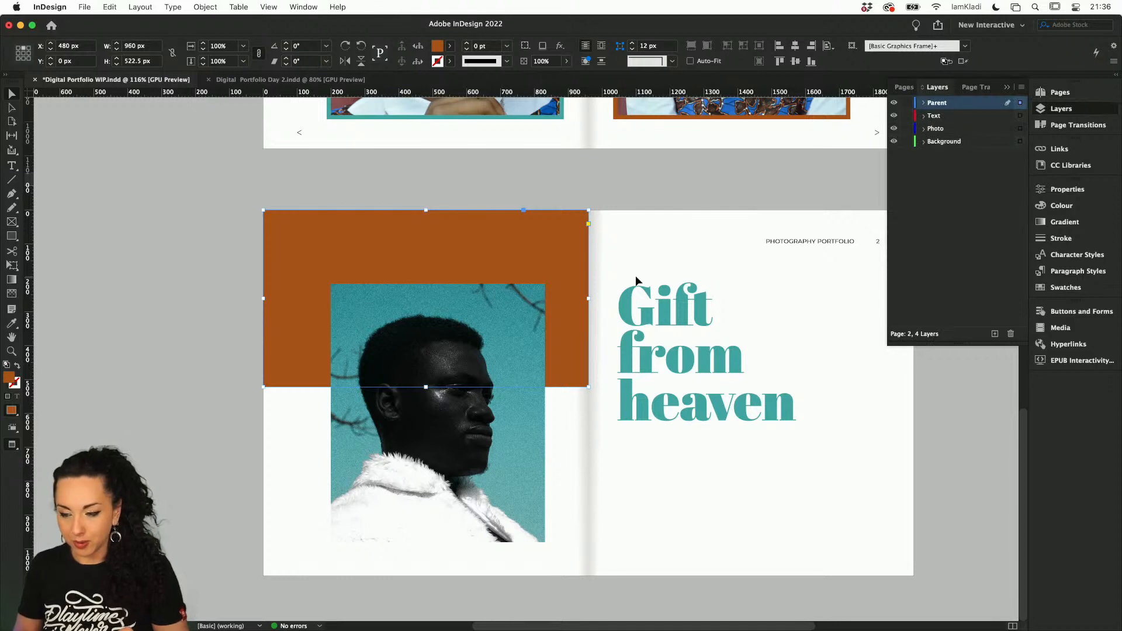
click(923, 103)
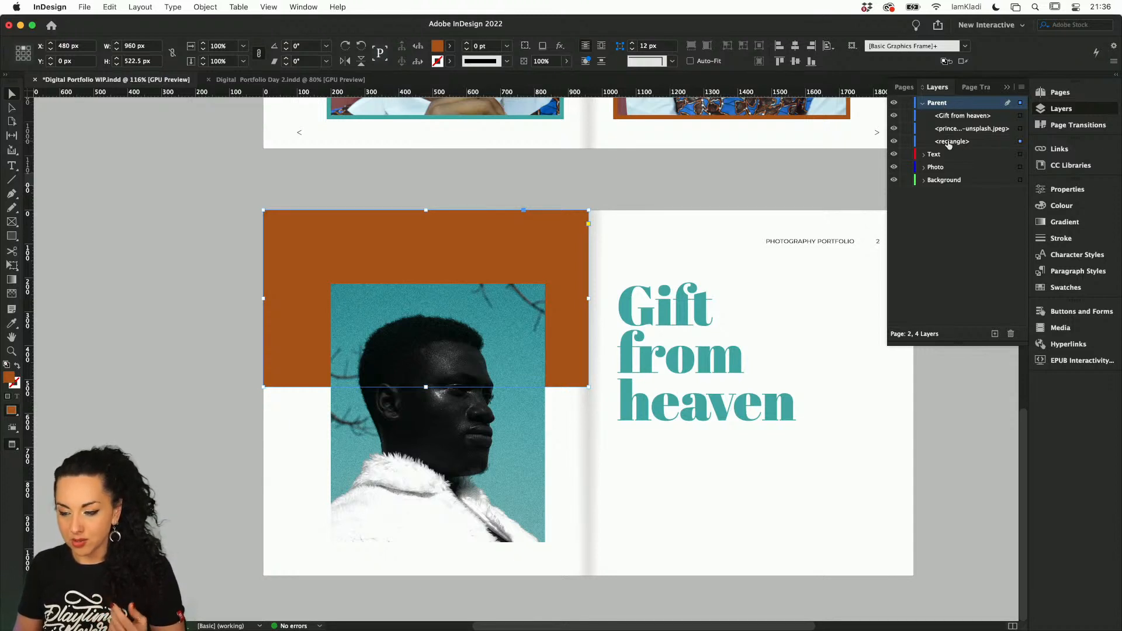
drag(949, 144, 950, 185)
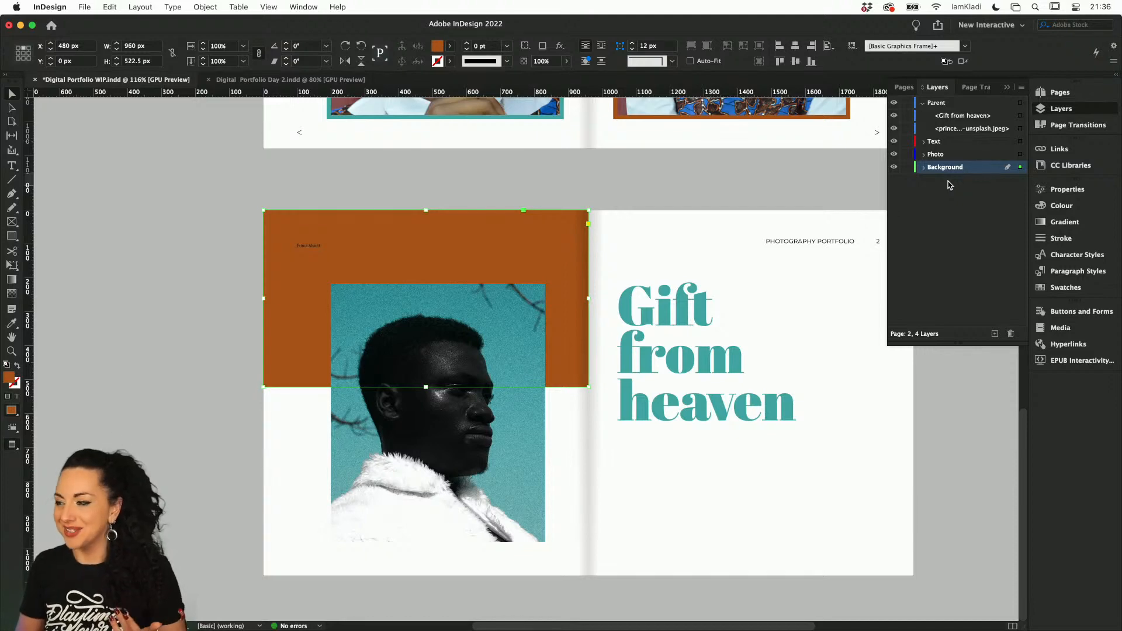
On page 2, move the portrait photo to the Photo layer and the "Gift from heaven" heading to the Text layer
scroll(572, 263, up, 3)
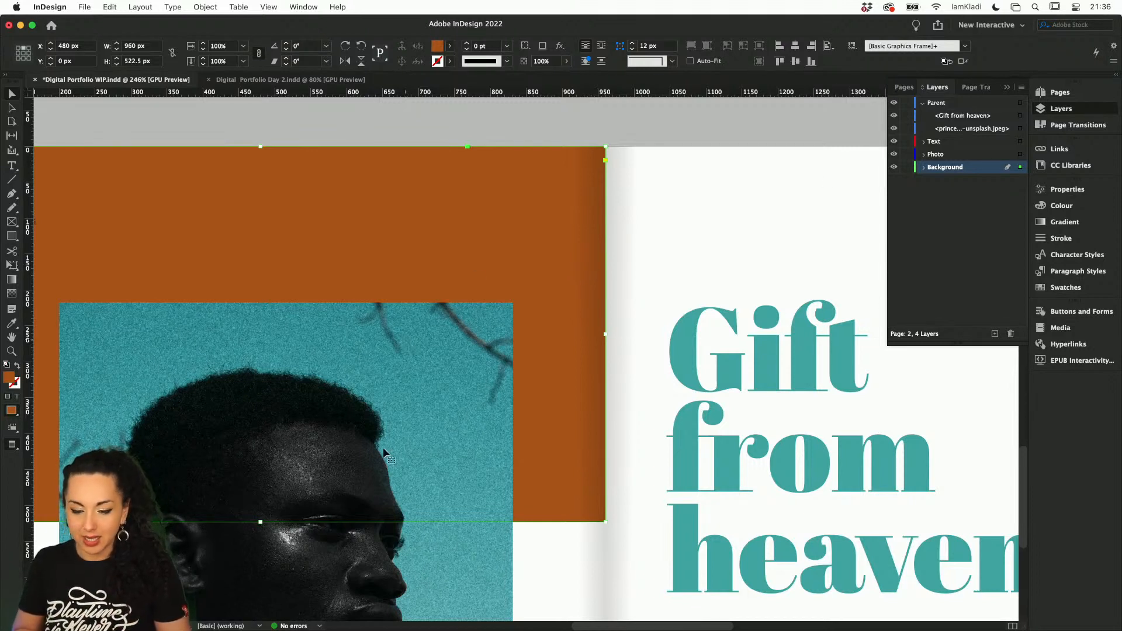
click(287, 462)
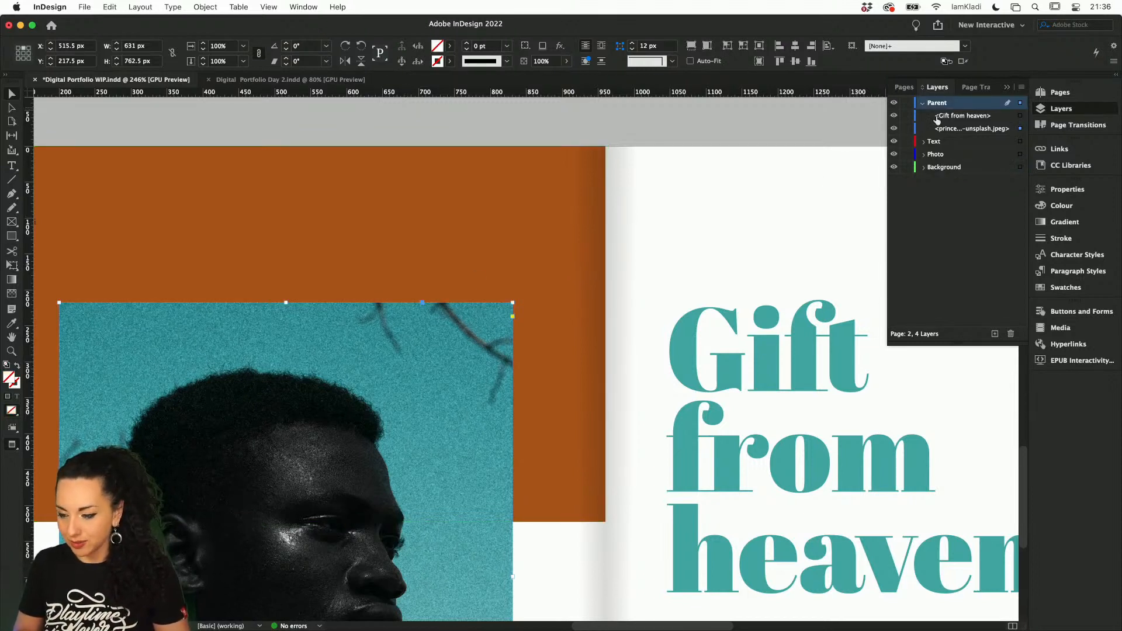
drag(947, 129, 939, 155)
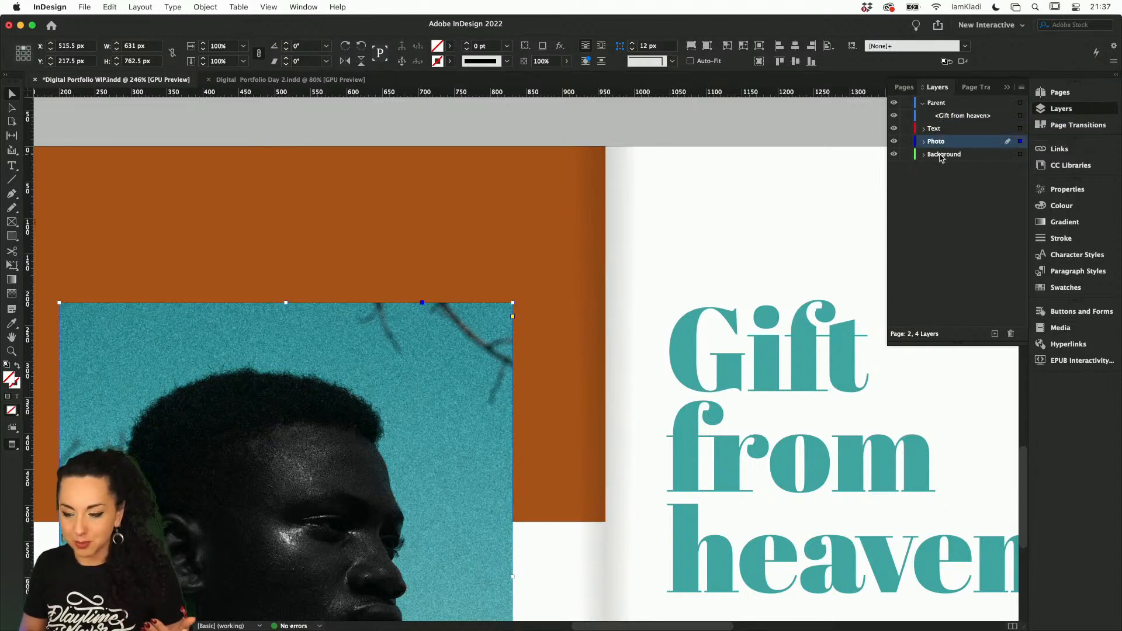
click(804, 321)
drag(936, 117, 939, 129)
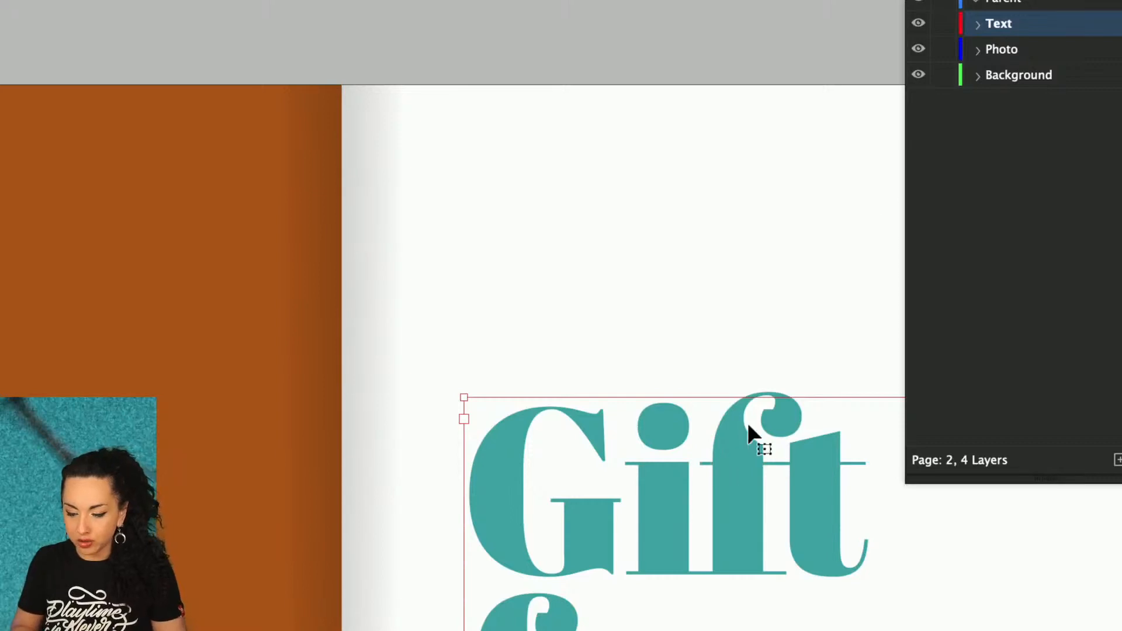
Check which layer the photo, the orange rectangle and the heading on page 2 each belong to, and review the spread
click(148, 463)
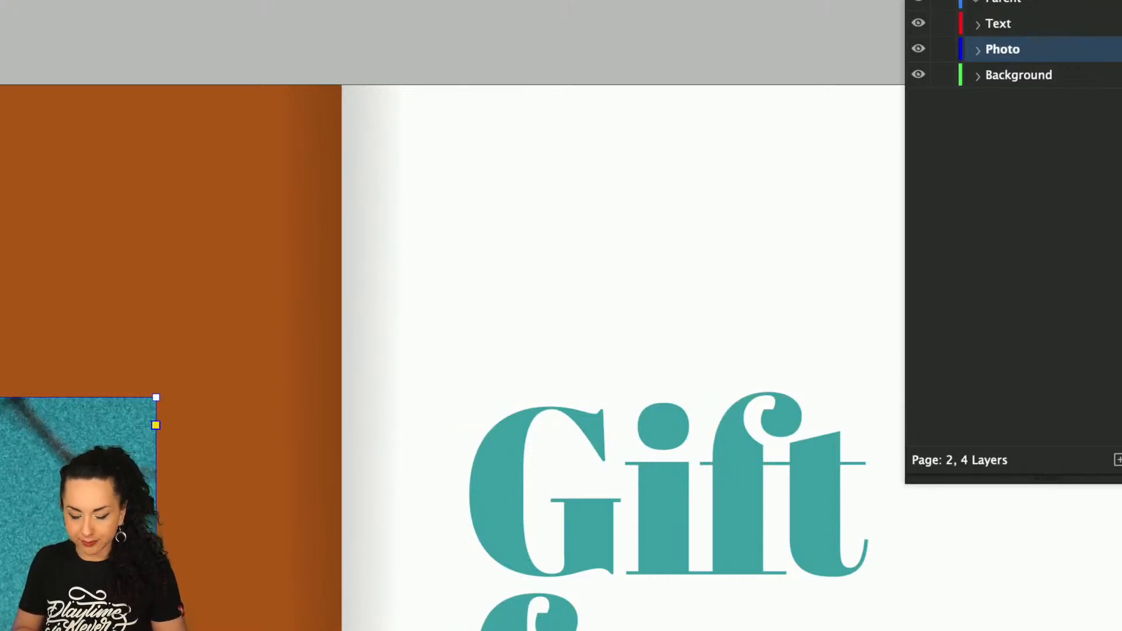
click(237, 295)
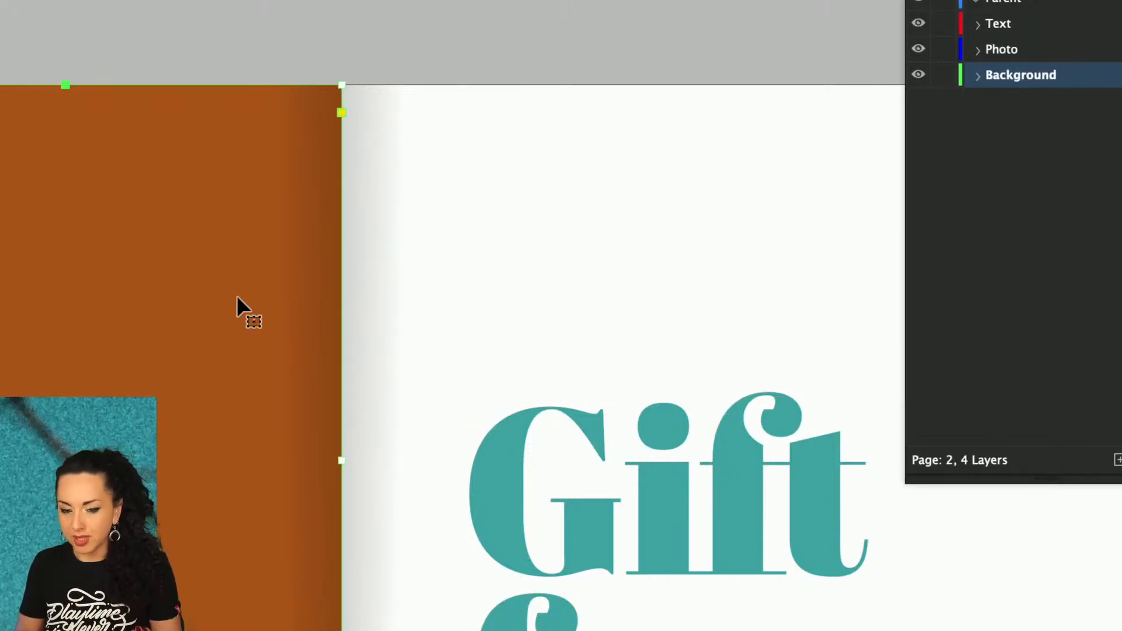
click(546, 402)
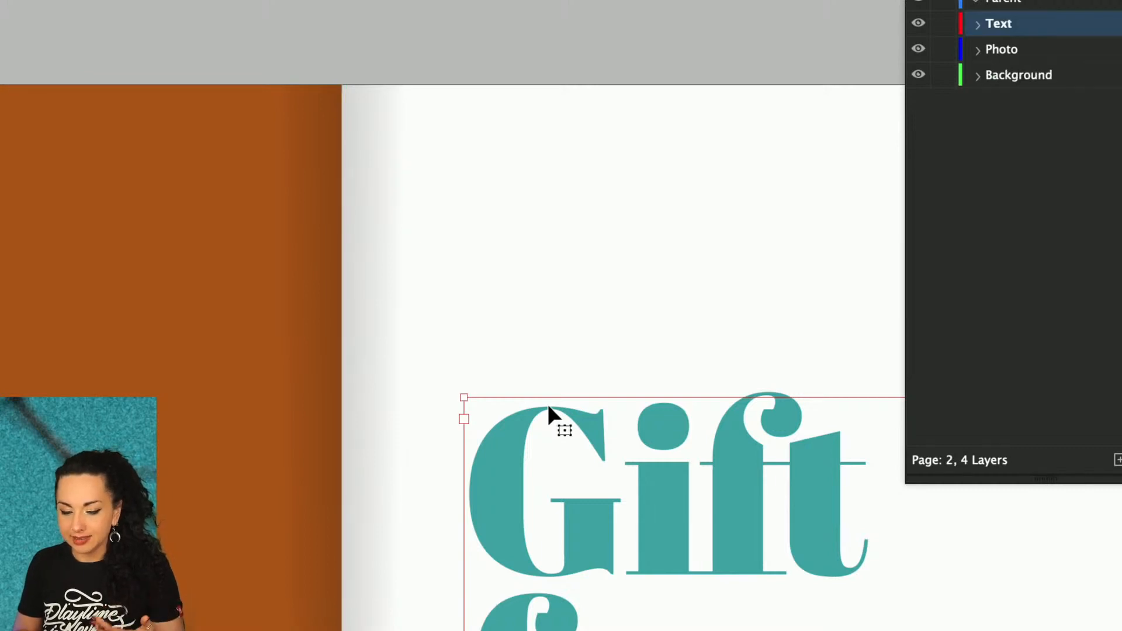
click(332, 194)
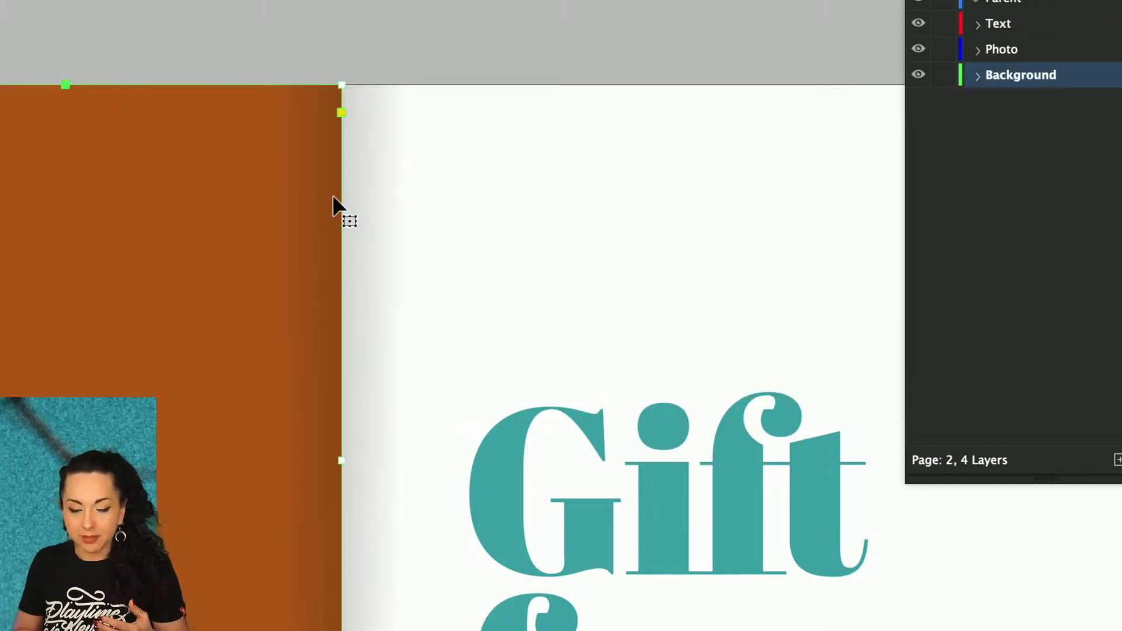
click(370, 192)
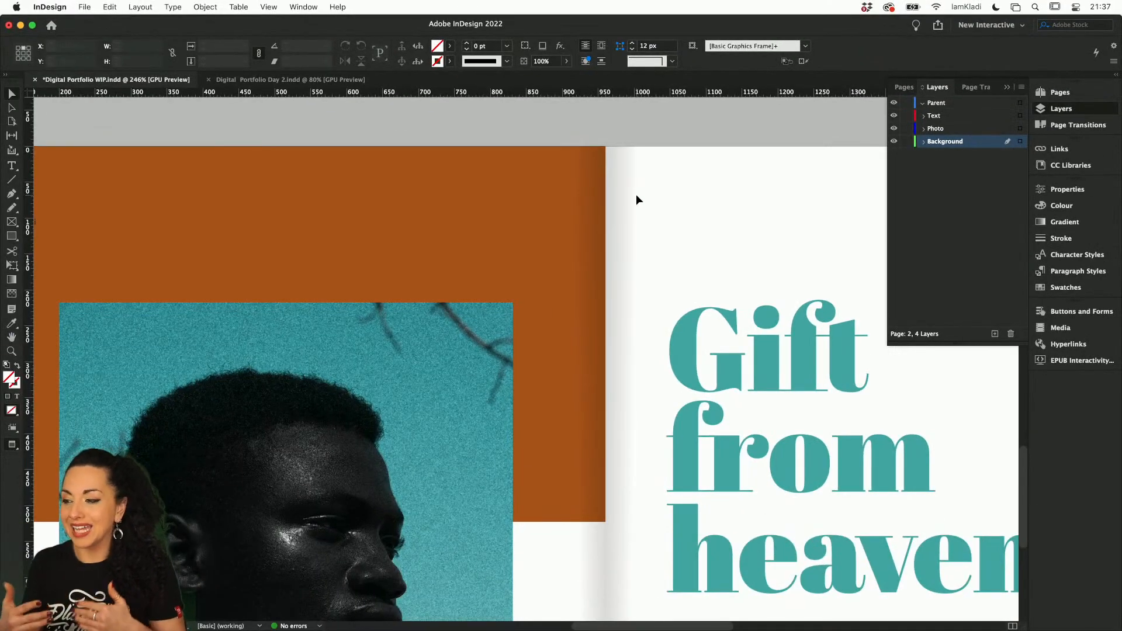
scroll(646, 244, down, 5)
scroll(646, 244, up, 2)
scroll(646, 244, right, 2)
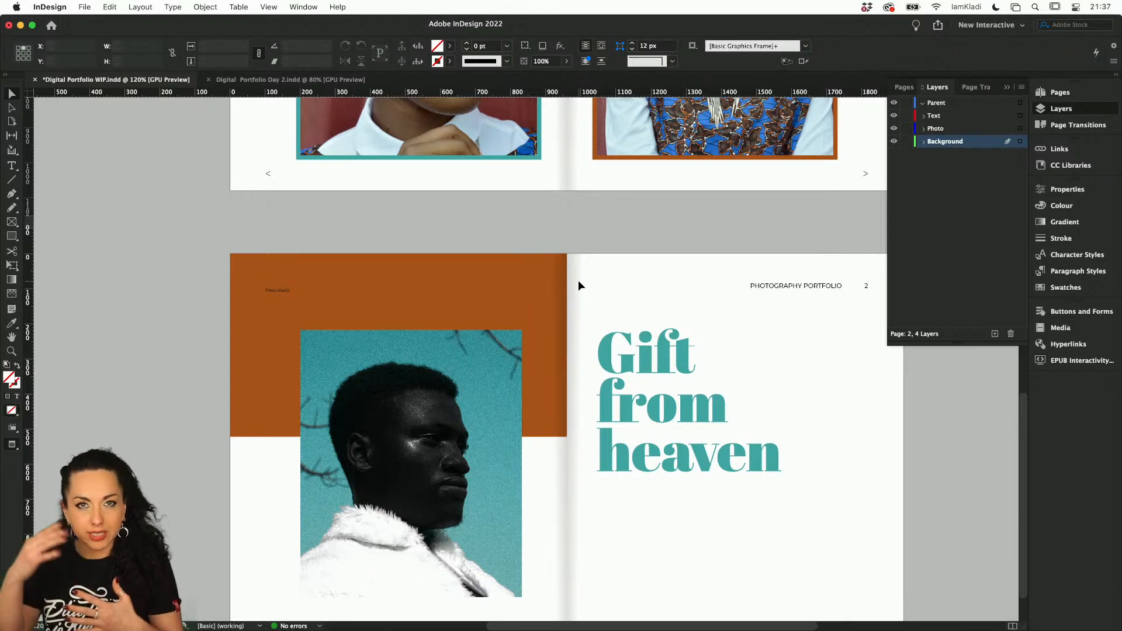
Move the two framed portraits on page 1 from the Parent layer to the Text layer
click(1078, 98)
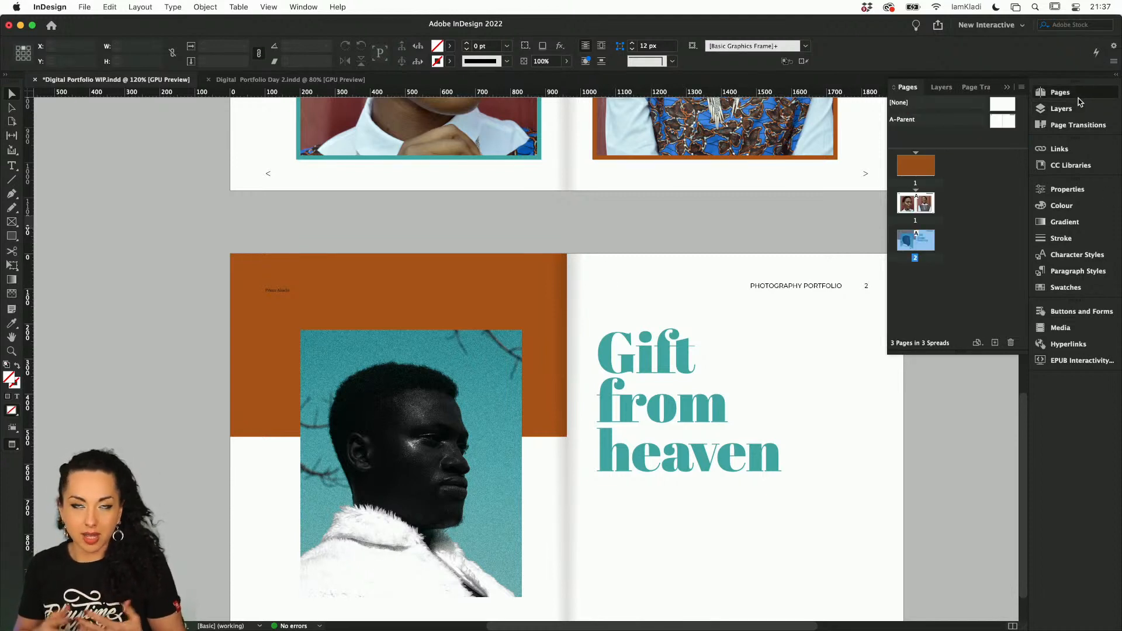
scroll(843, 378, down, 2)
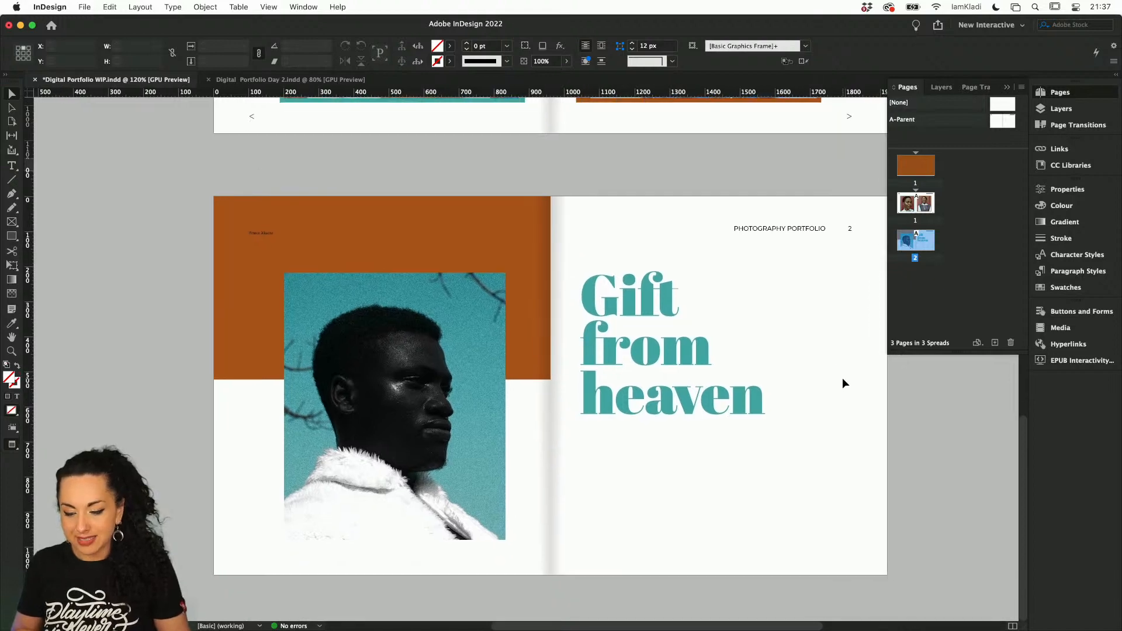
scroll(843, 379, up, 3)
scroll(843, 383, up, 5)
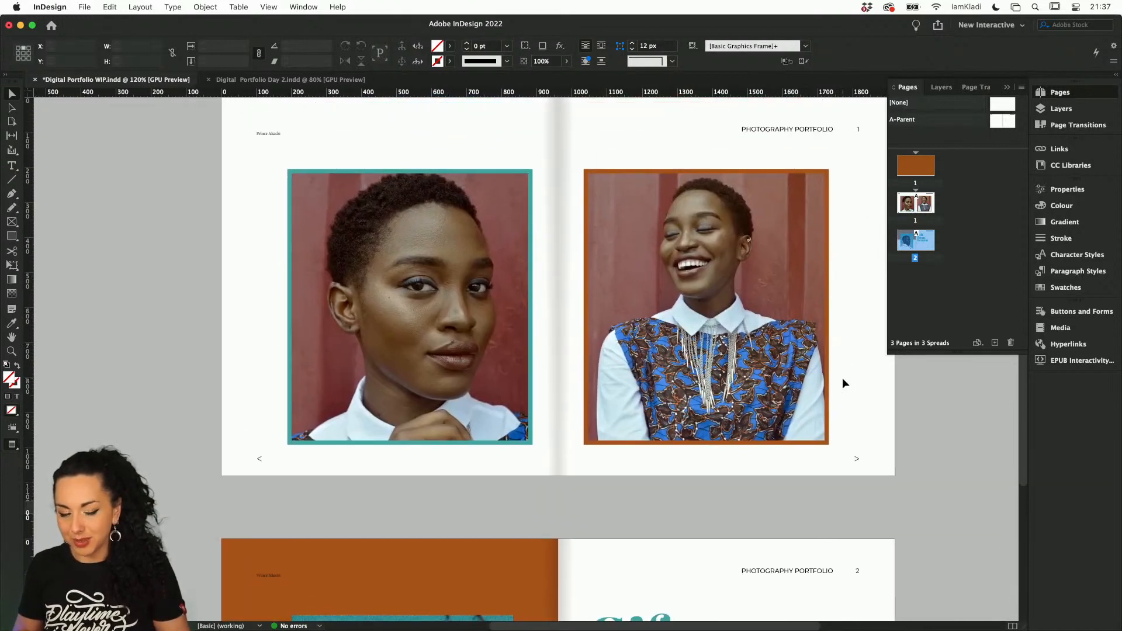
drag(283, 258, 741, 310)
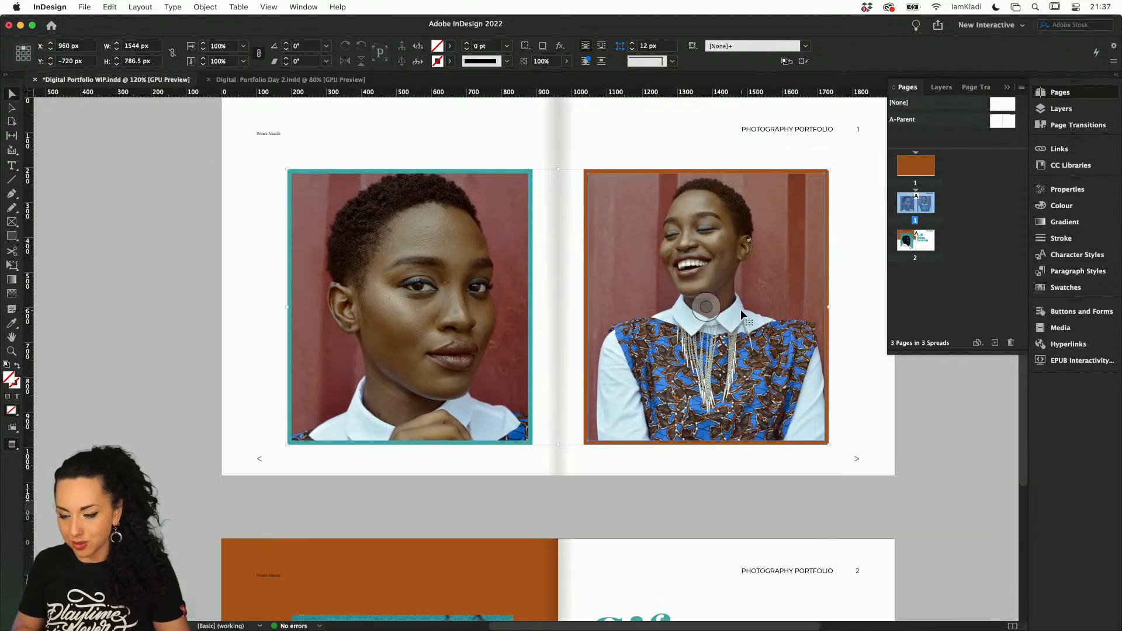
click(1062, 112)
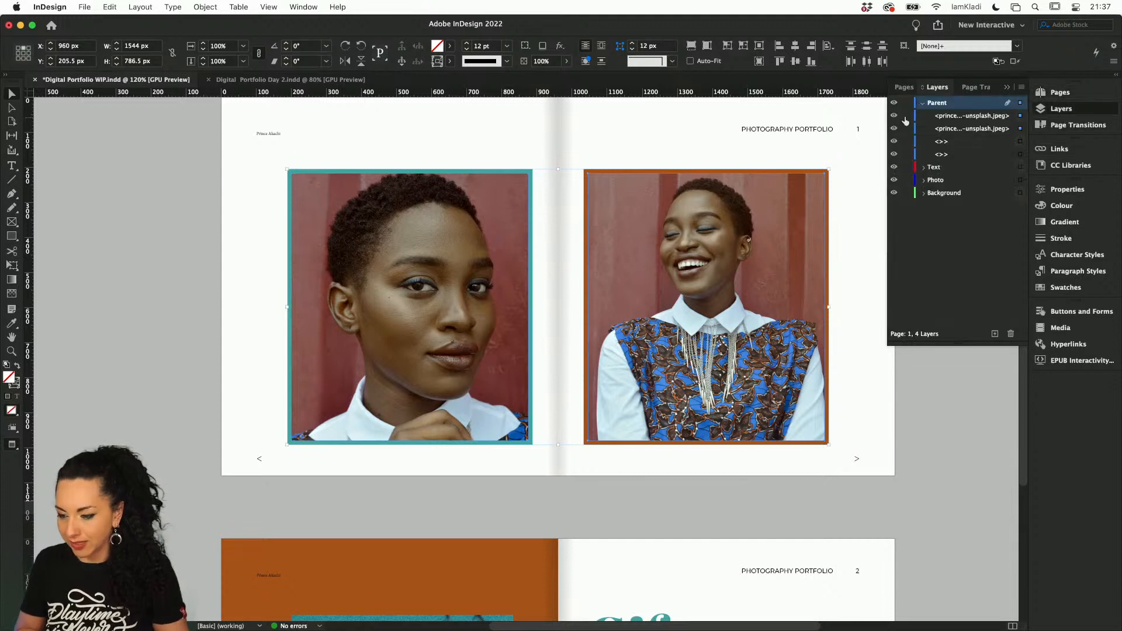
drag(979, 129, 946, 182)
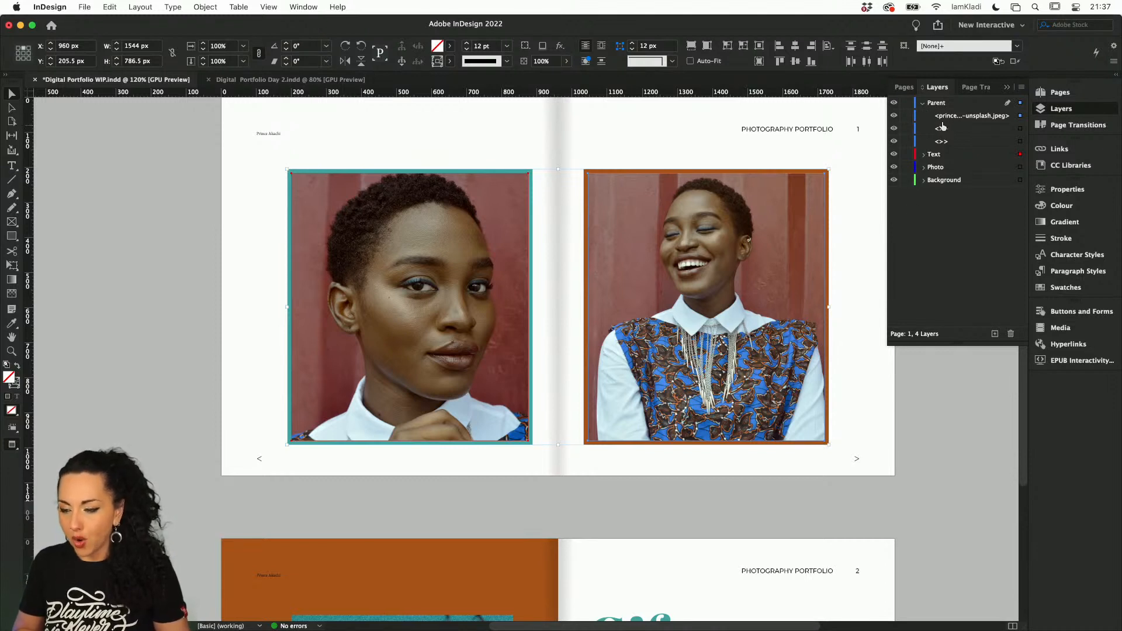
drag(946, 121, 945, 168)
Set the Parent layer's colour to Magenta and collapse the layer's object list
double_click(944, 103)
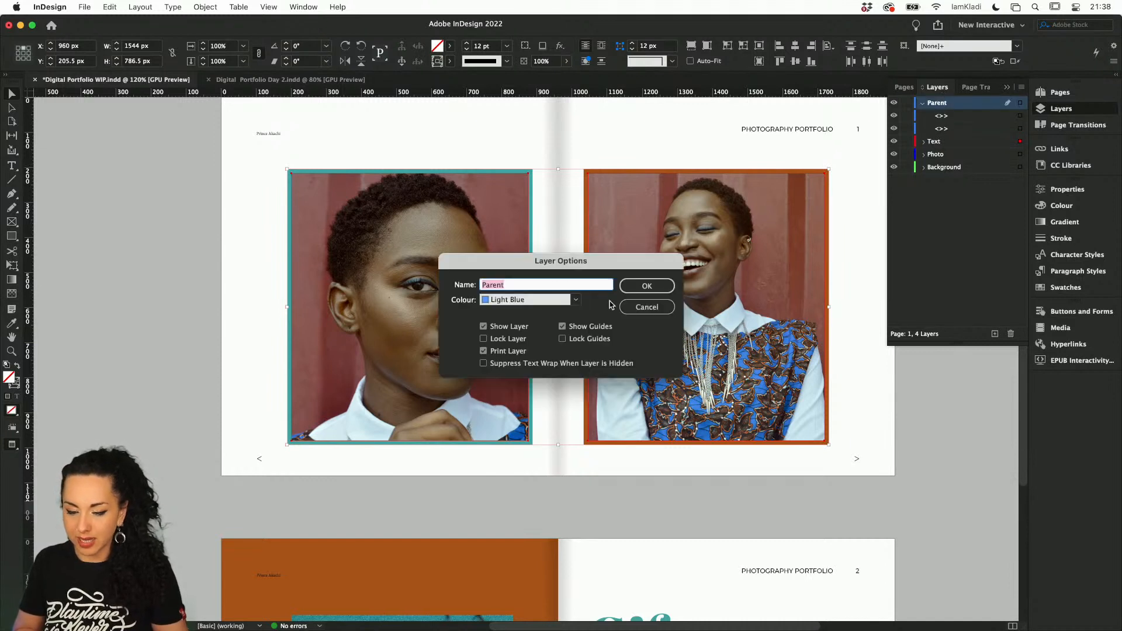
click(574, 301)
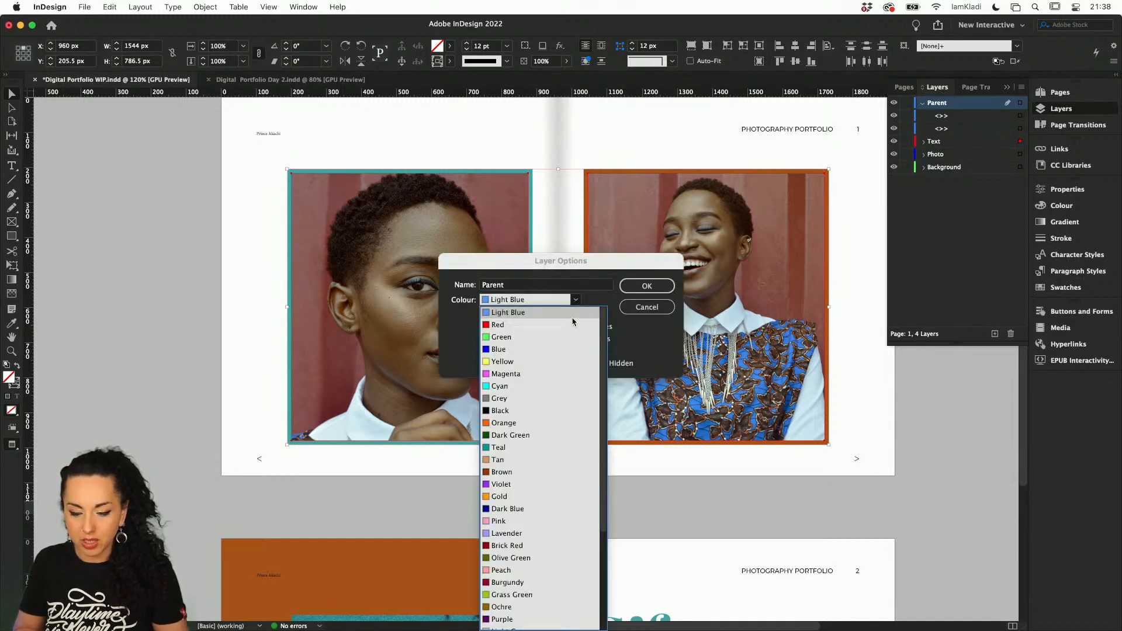
click(571, 373)
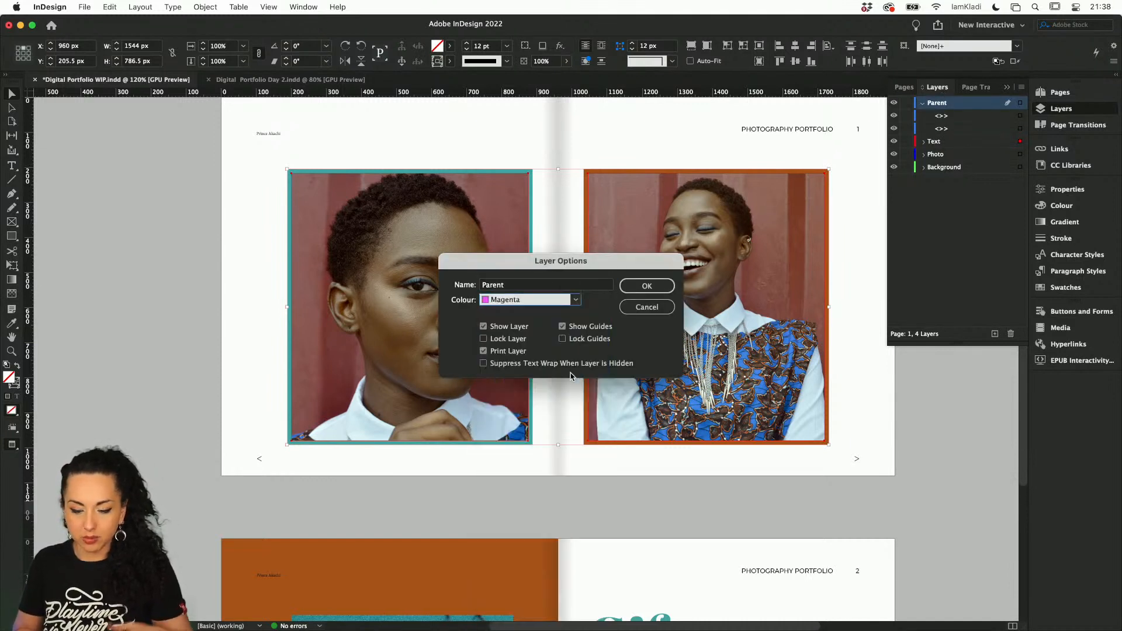
click(647, 285)
click(923, 103)
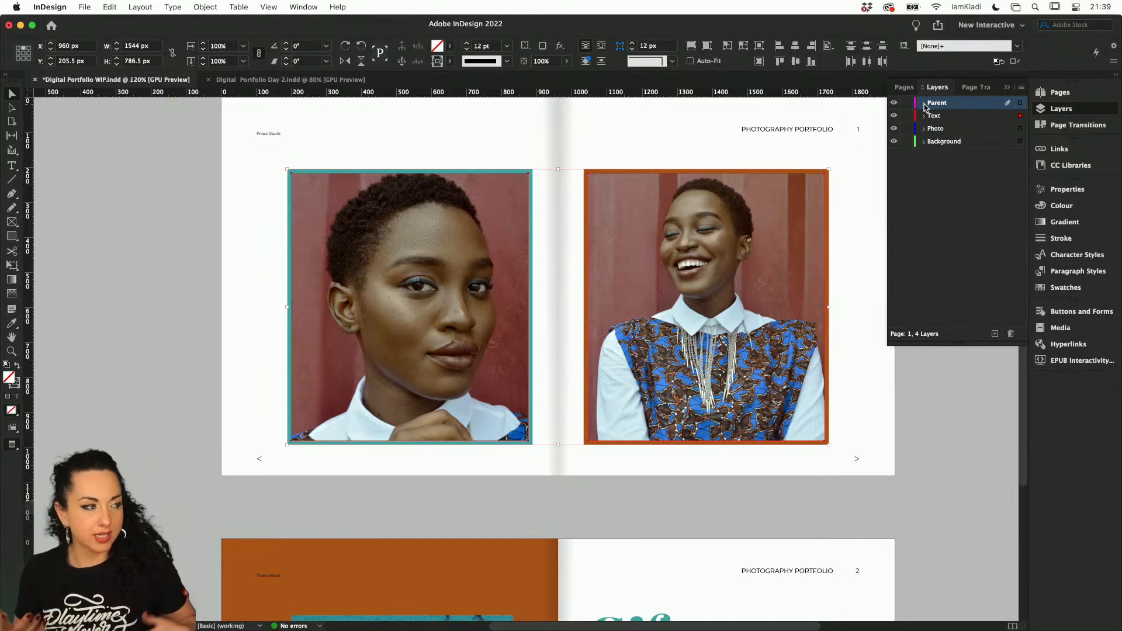
Review page 2, then examine the "Portraits in blue" heading and its spread in the Digital Portfolio Day 2 document
click(878, 379)
scroll(878, 378, down, 3)
scroll(877, 377, down, 3)
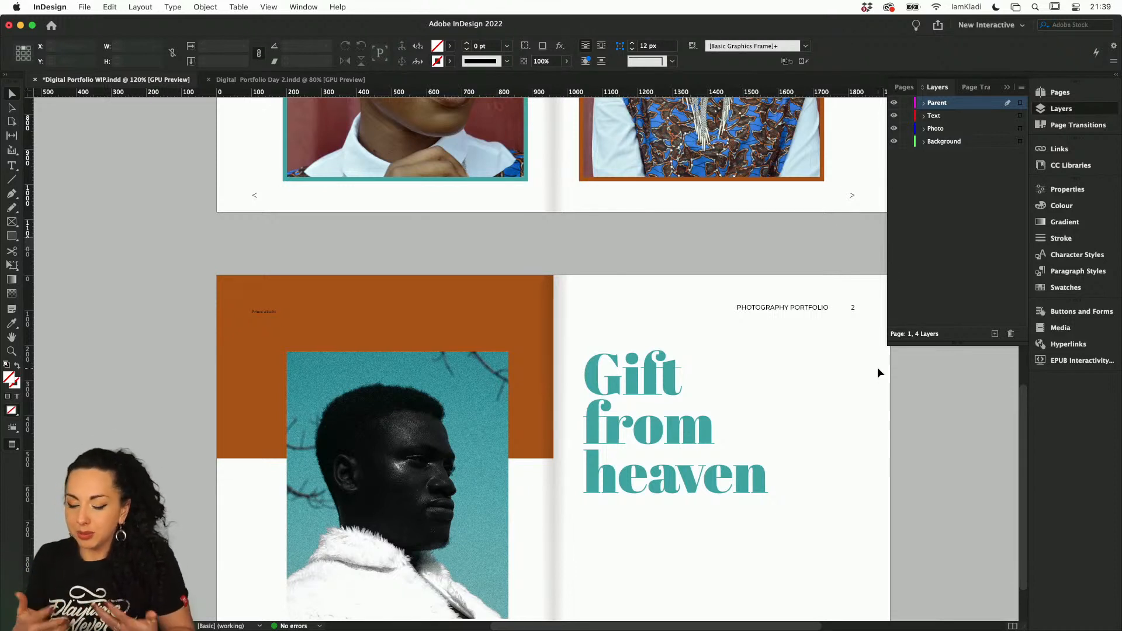
scroll(829, 453, down, 2)
scroll(828, 452, right, 1)
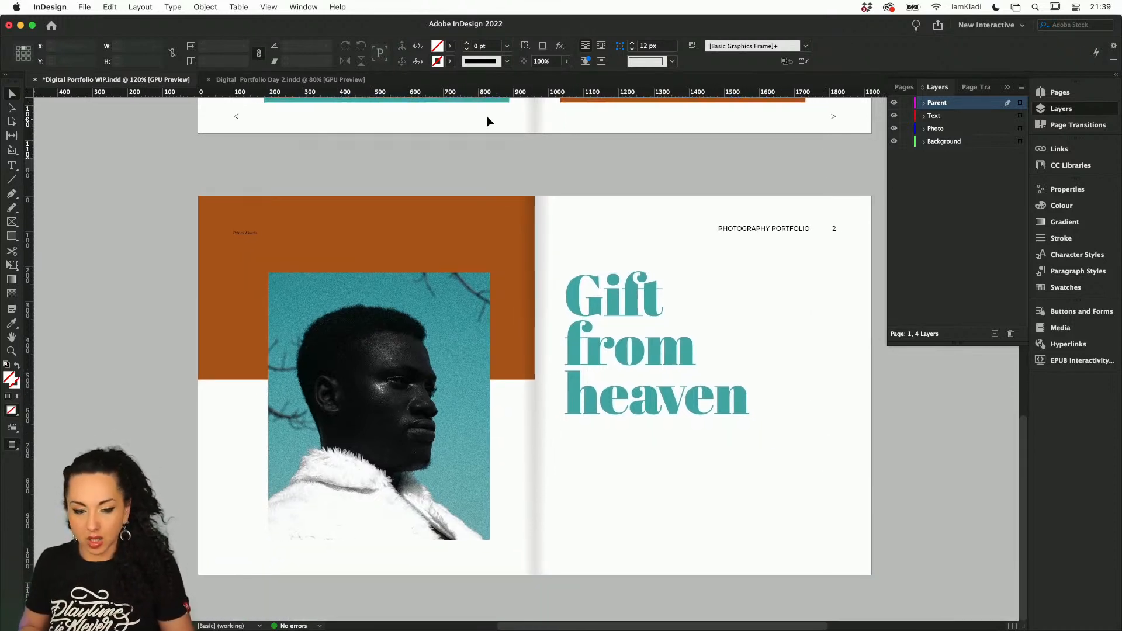
click(331, 81)
scroll(471, 282, down, 1)
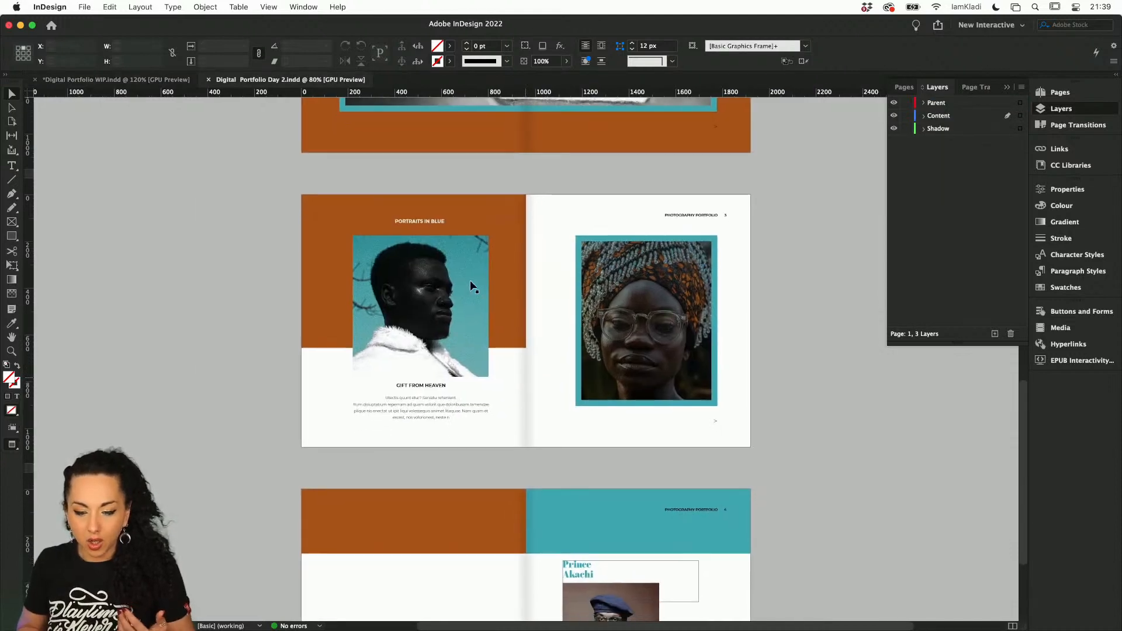
click(436, 216)
click(432, 220)
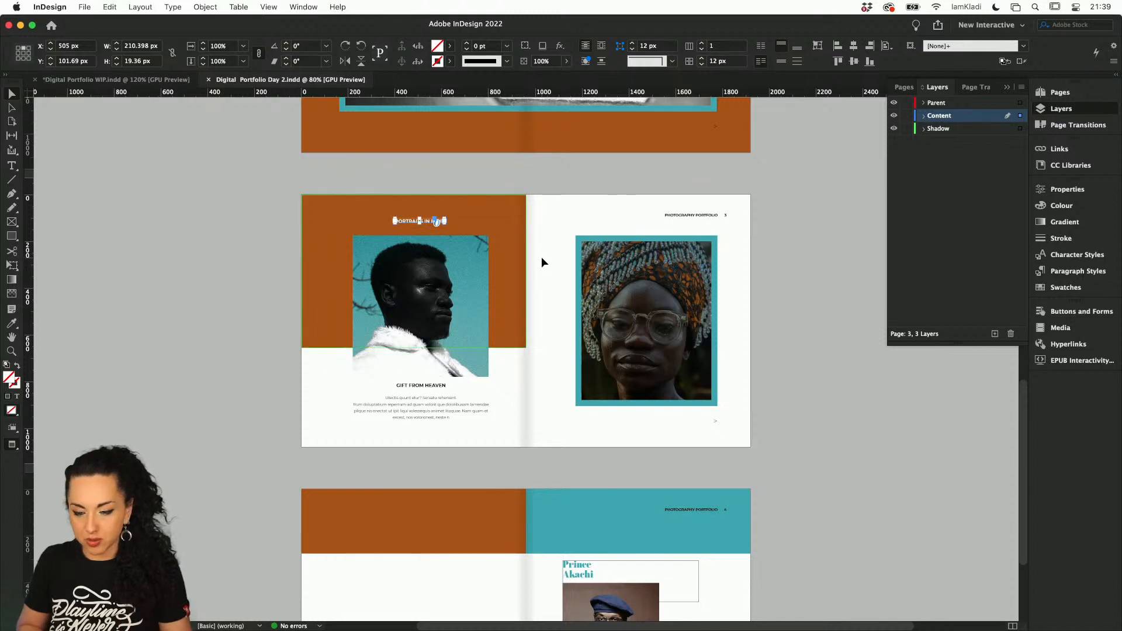
Return to the Digital Portfolio WIP document and duplicate the page 2 spread as page 3
click(156, 80)
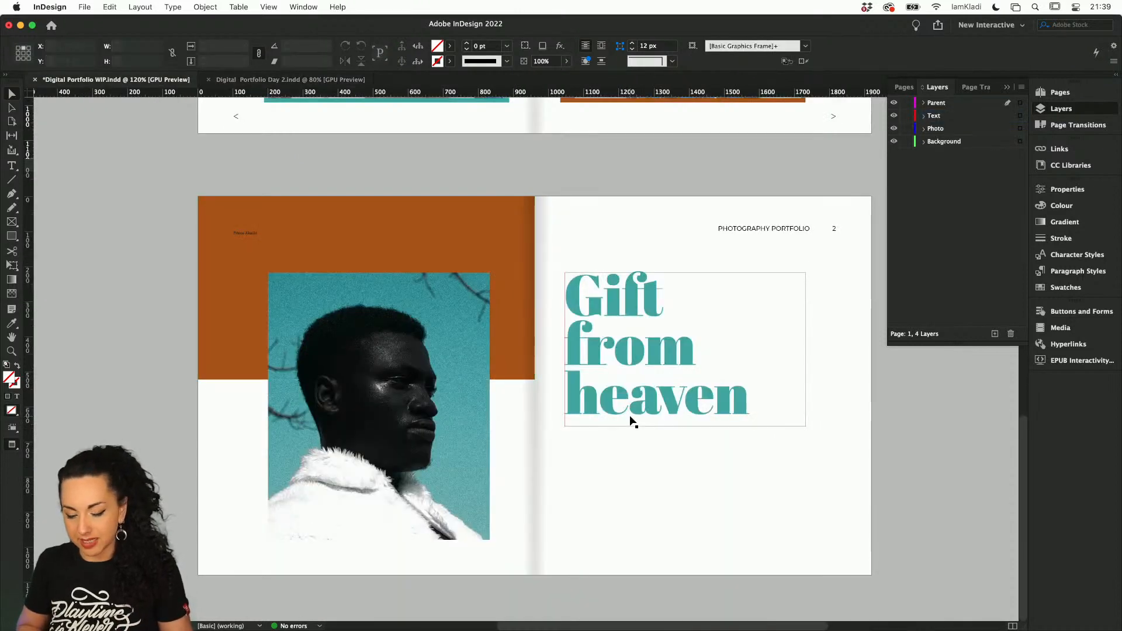
click(1059, 92)
click(926, 250)
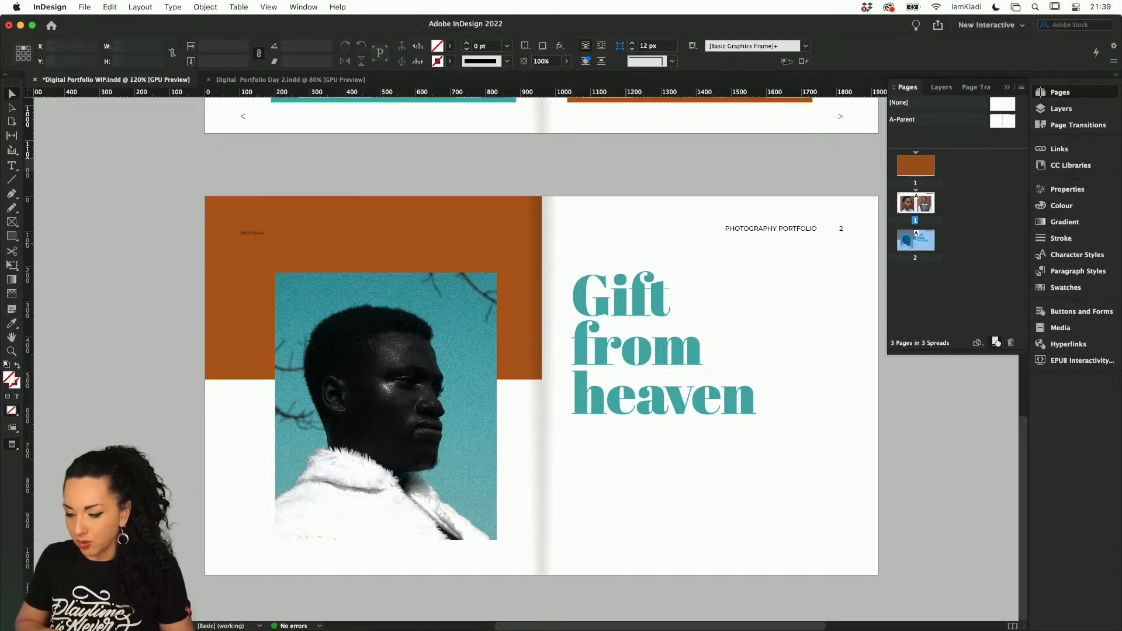
click(995, 342)
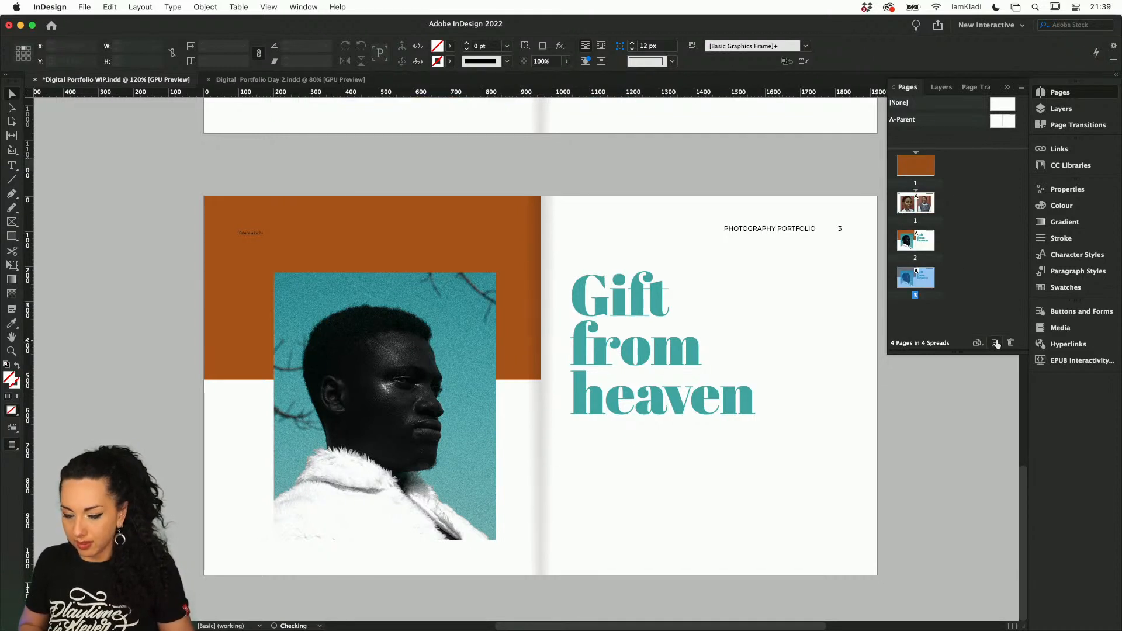
On page 3, delete the "Gift from heaven" heading and remove the portrait image while keeping its frame
click(721, 405)
click(472, 432)
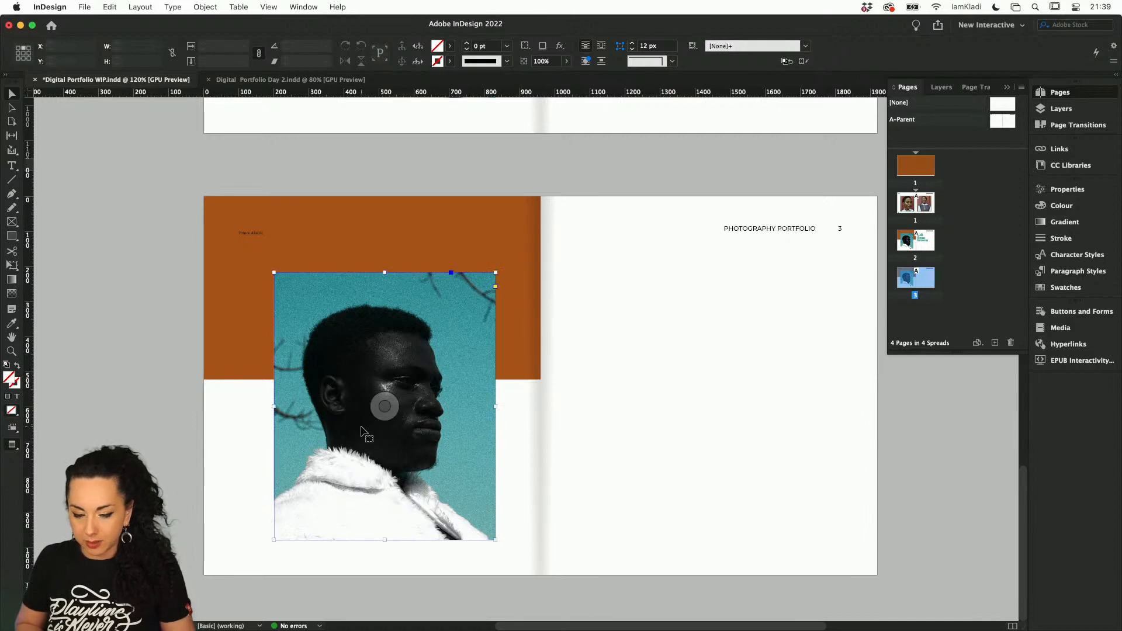
click(381, 406)
key(BackSpace)
Show the guides and place the library's black-and-white photo of the person in sunglasses into page 3's empty frame
click(378, 412)
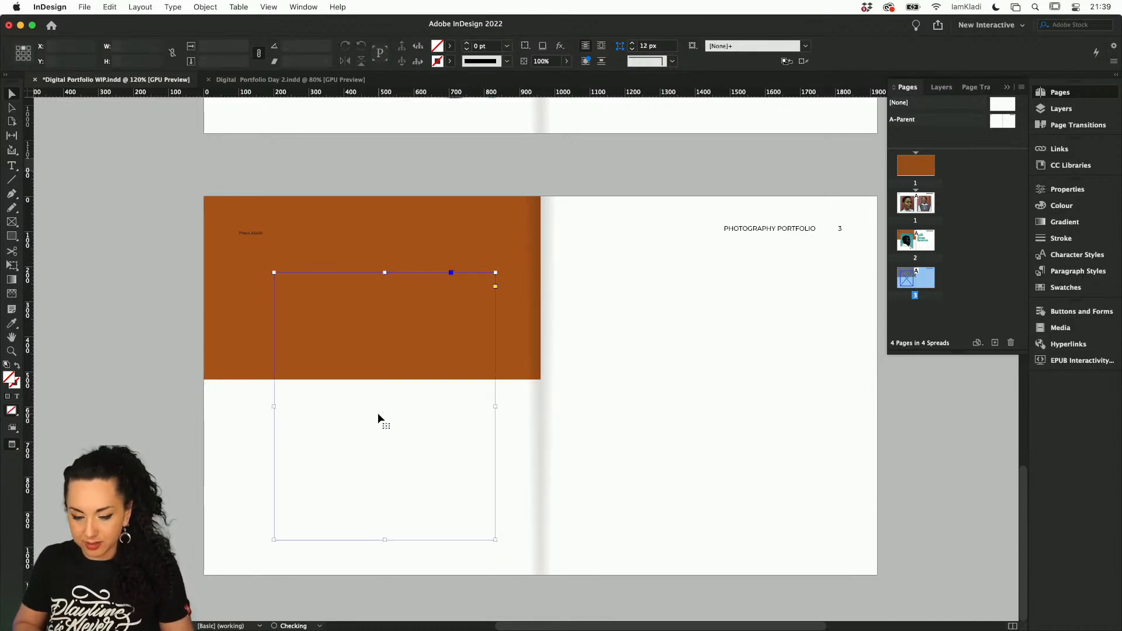
key(w)
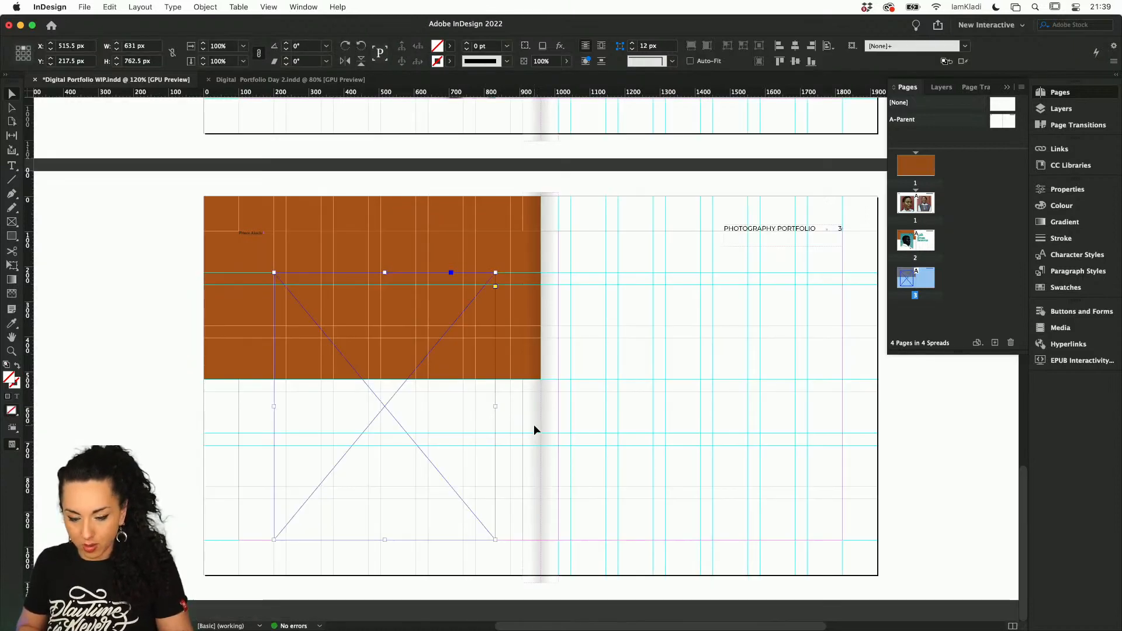
click(1072, 165)
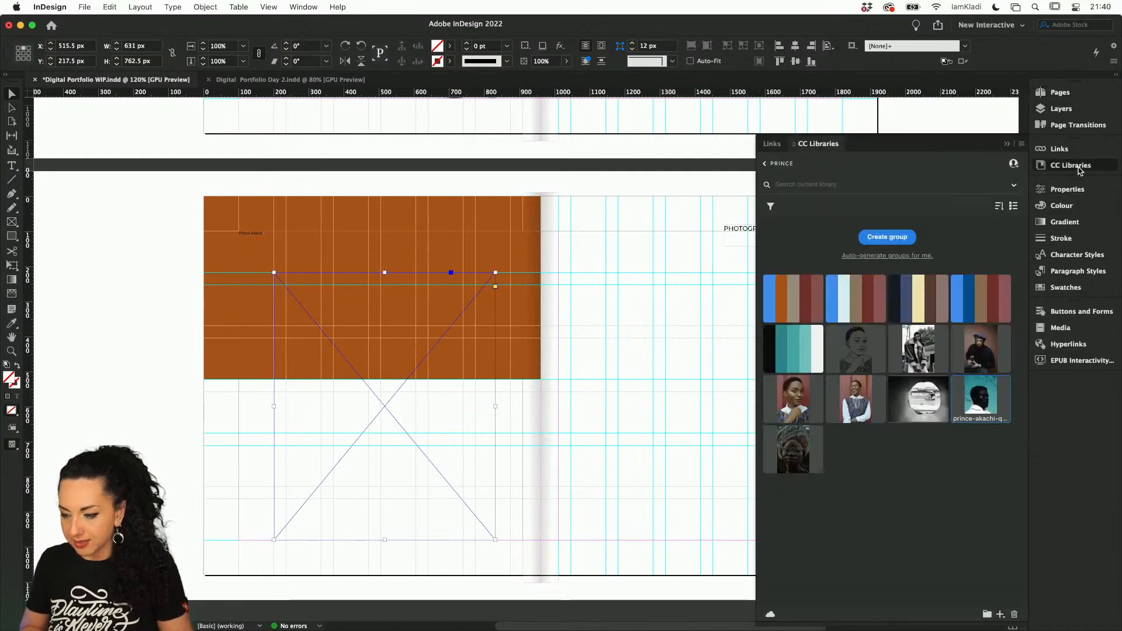
drag(937, 354, 399, 416)
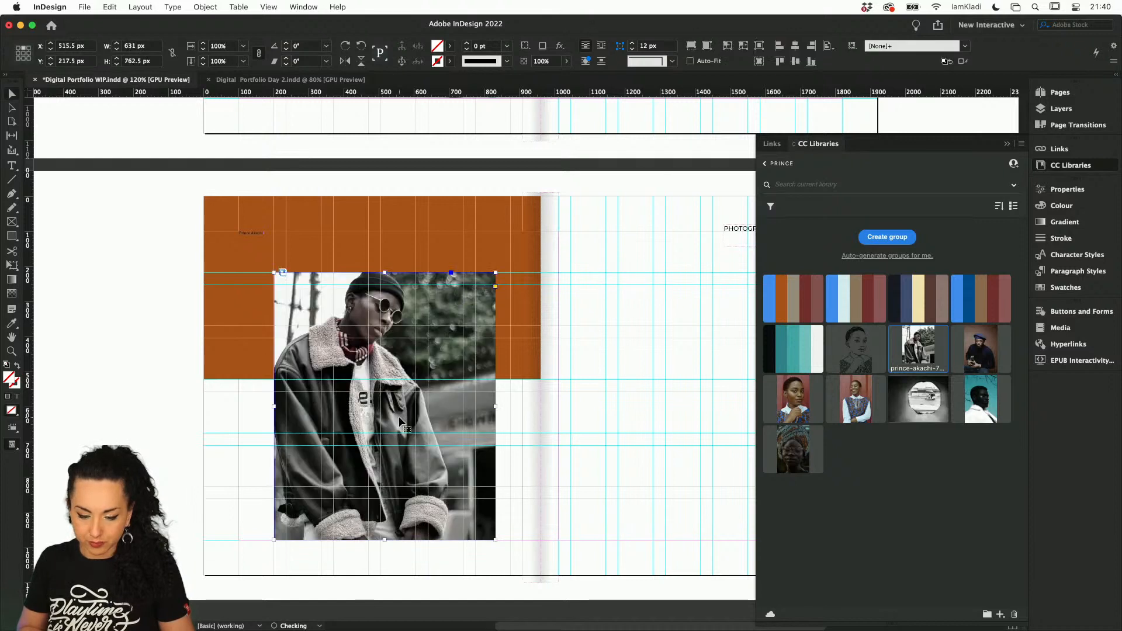
Fill the orange rectangle on page 3 with the teal from the library's Capture Color Theme
click(443, 222)
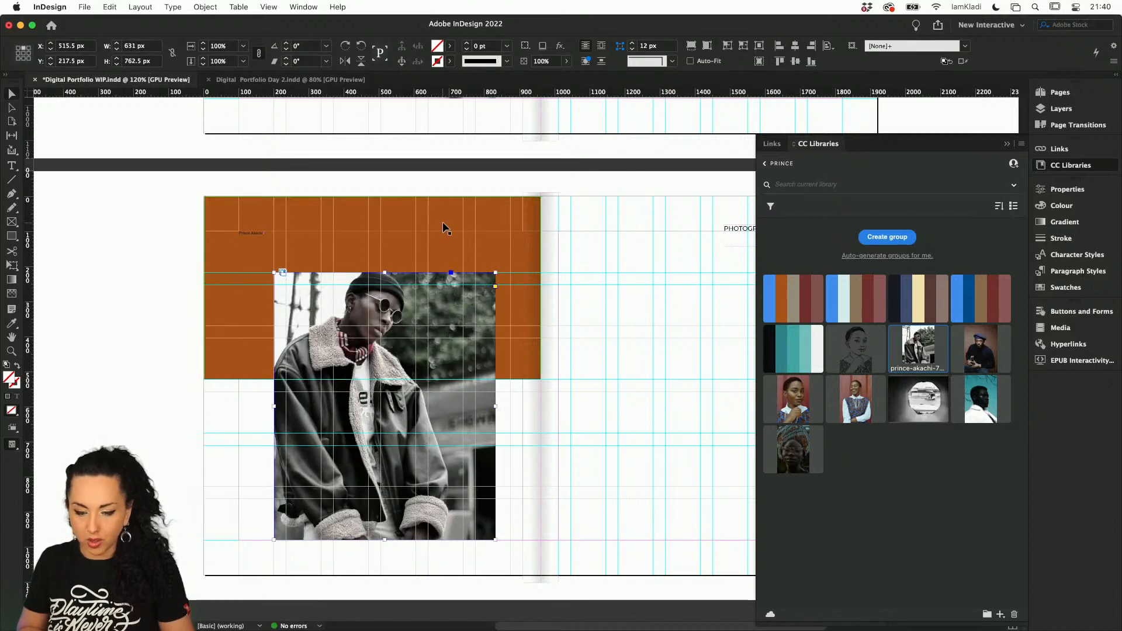
click(806, 332)
click(712, 343)
scroll(712, 344, right, 3)
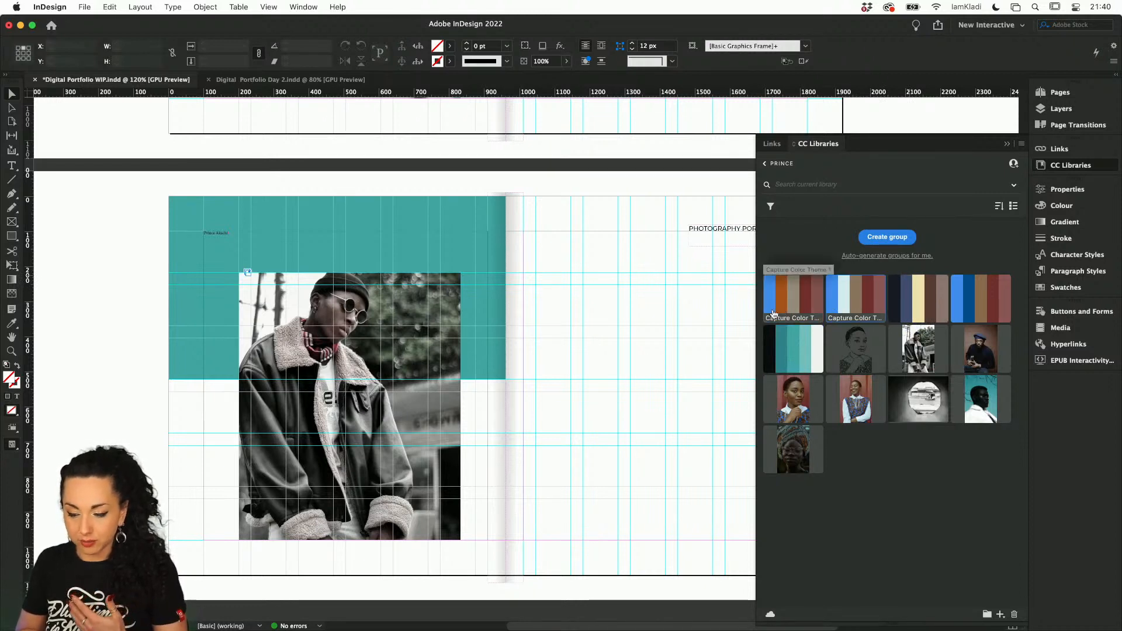
click(482, 257)
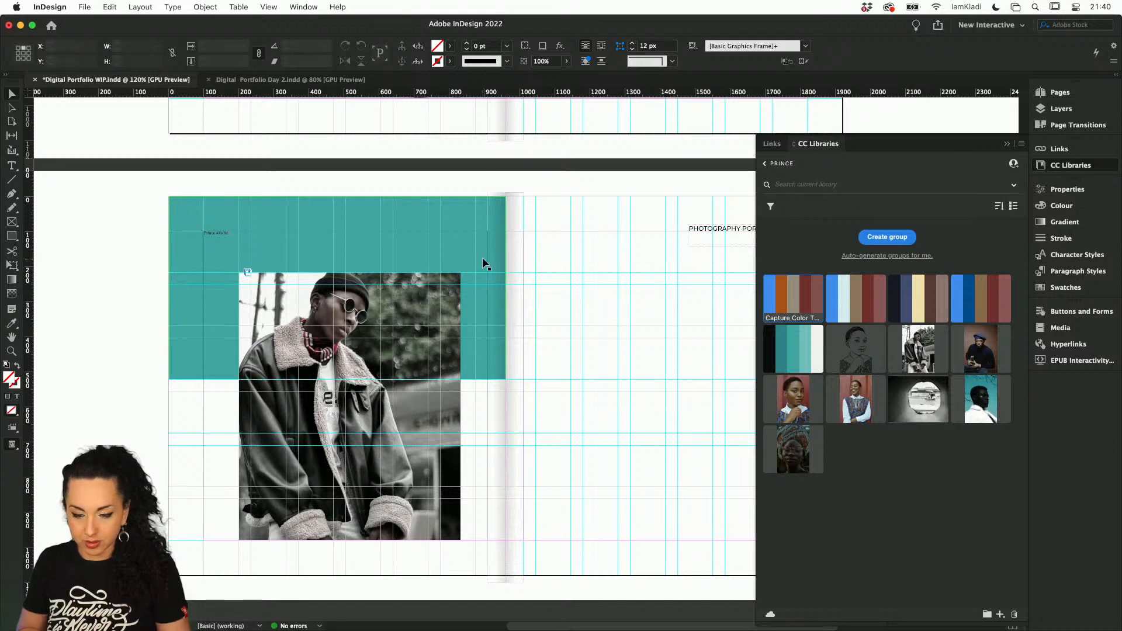
Change the fill of the block rectangle on page 3 to the blue from the library's Capture Color Theme
click(770, 301)
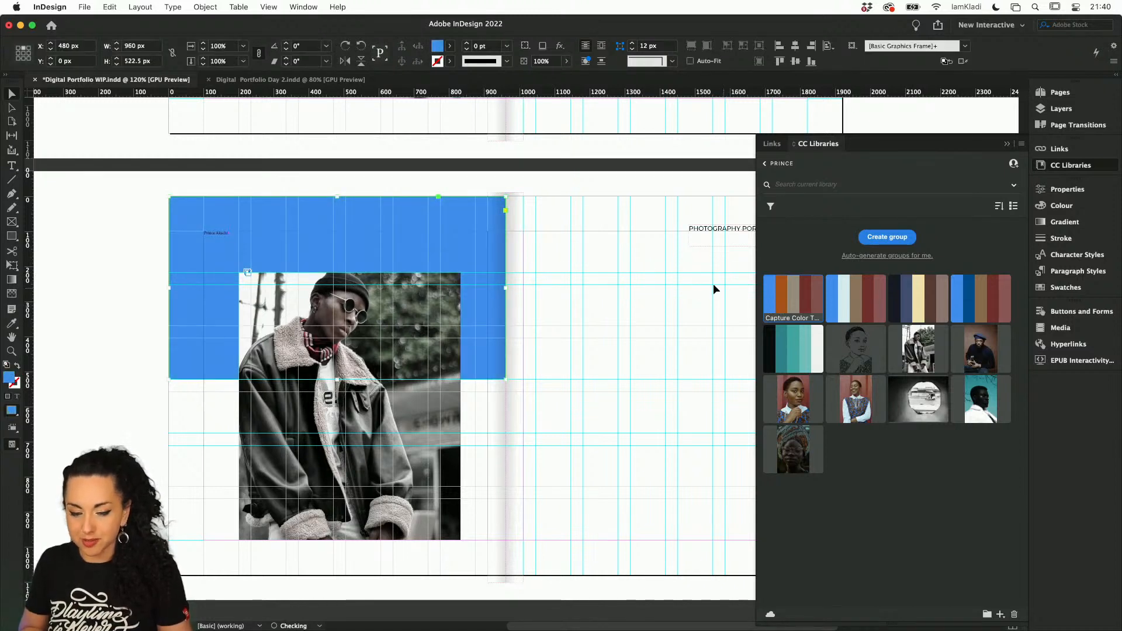
click(713, 283)
scroll(712, 283, right, 2)
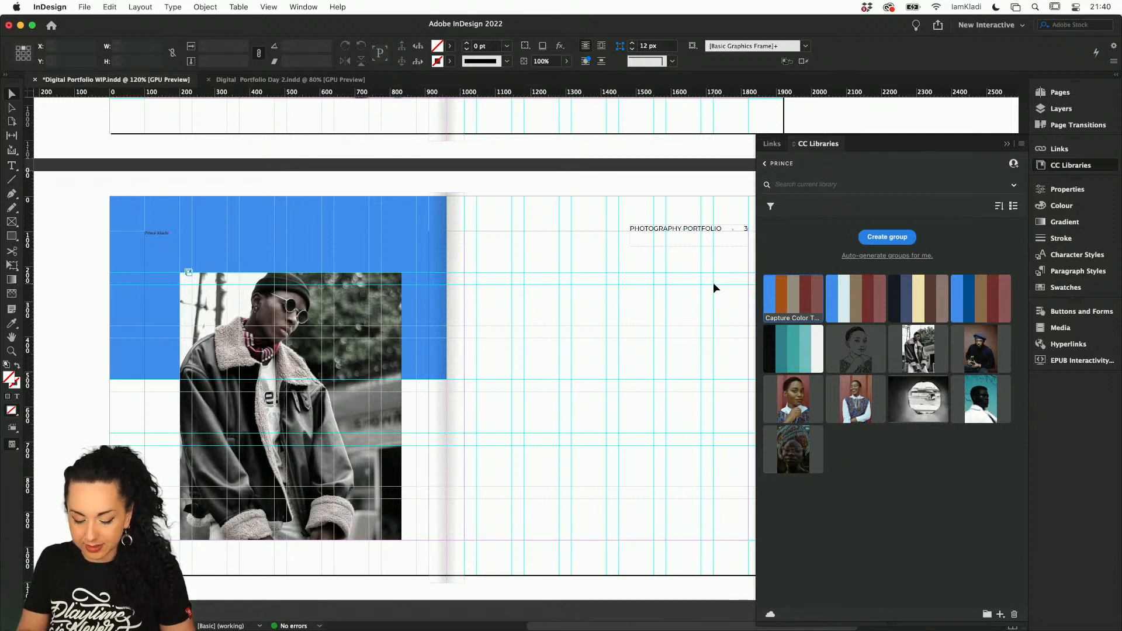
key(t)
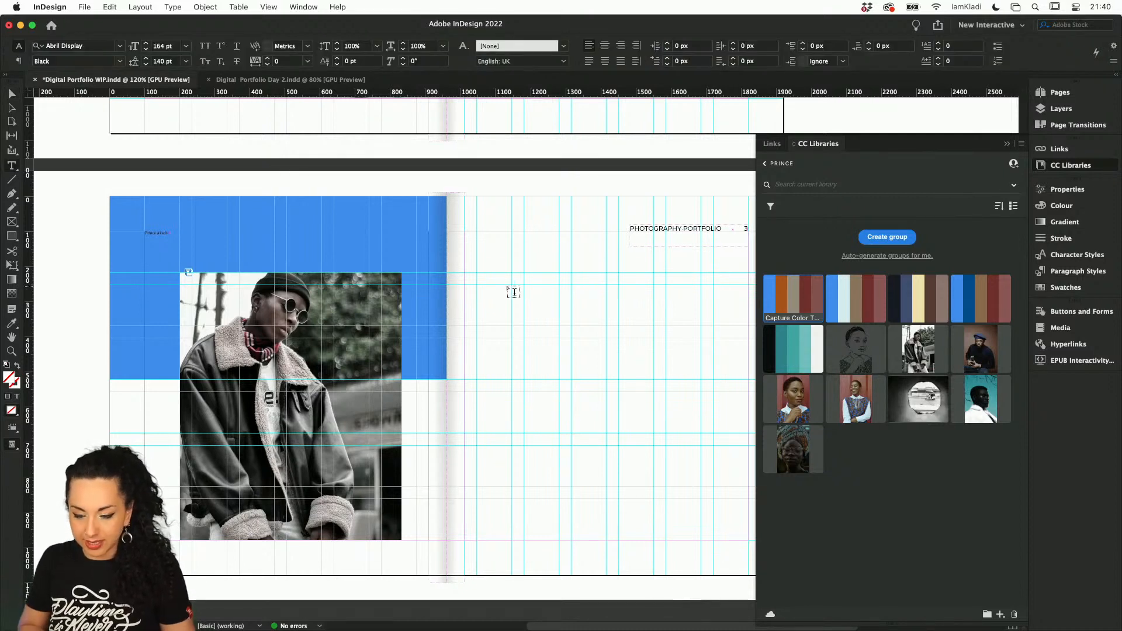
drag(541, 302, 718, 403)
text(#)
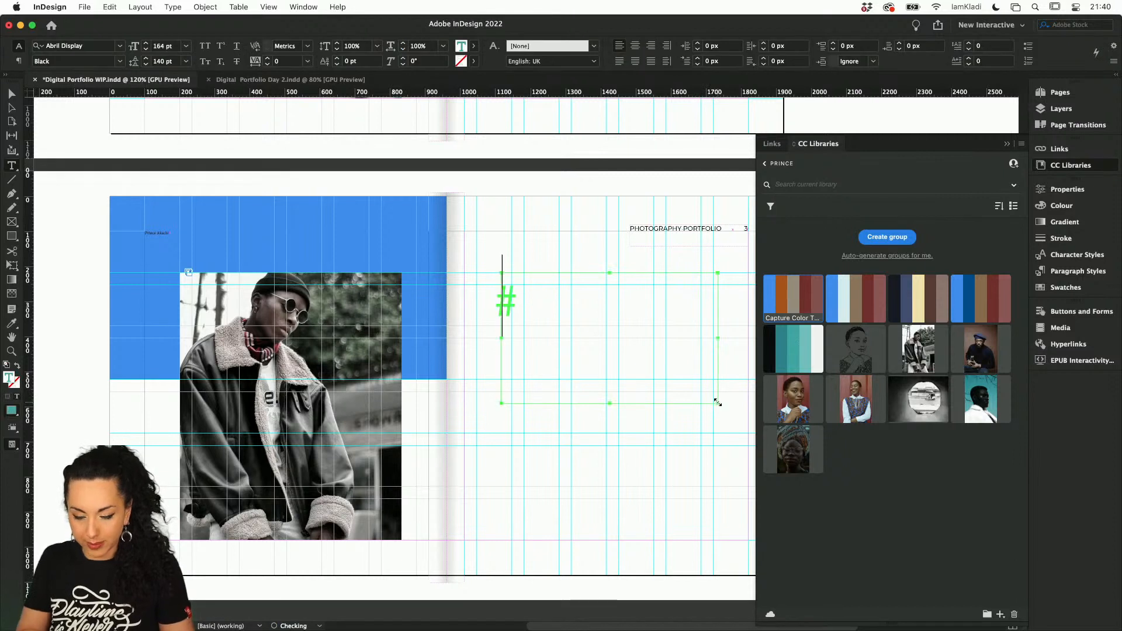
click(8, 97)
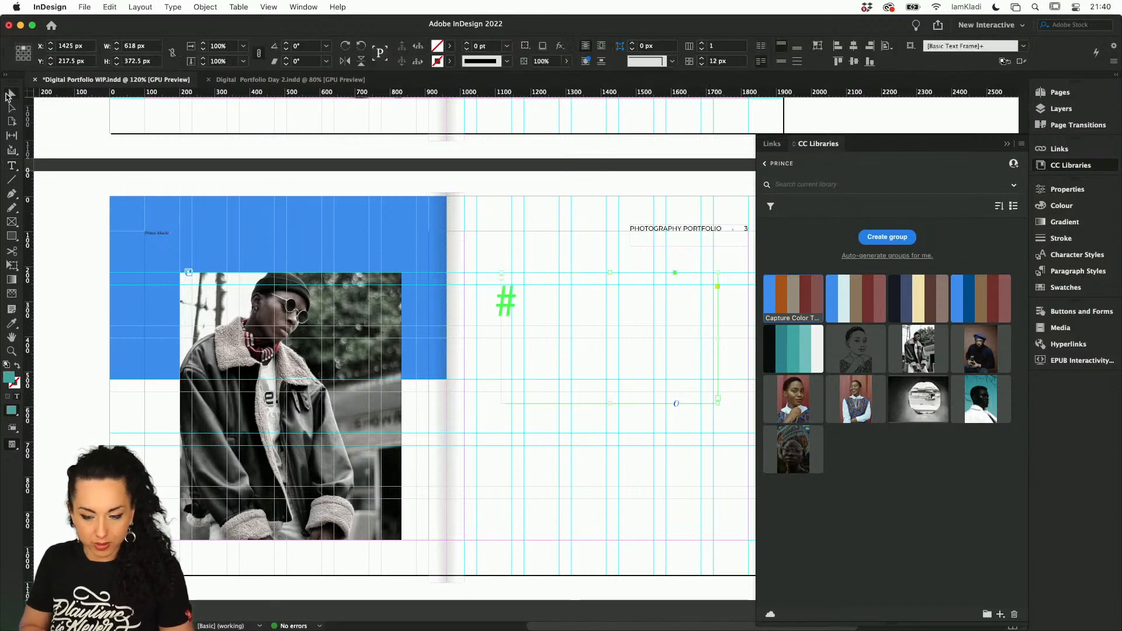
key(Delete)
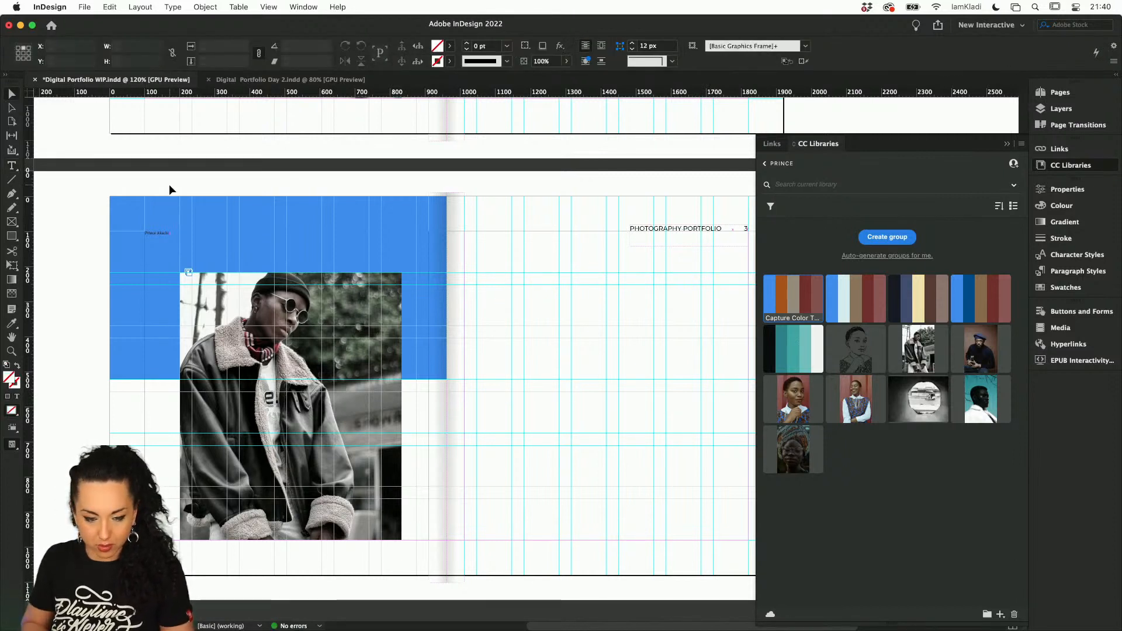
Paste the copied "Portraits In Blue" text and place it on the blue block above the photo on page 3
key(super+v)
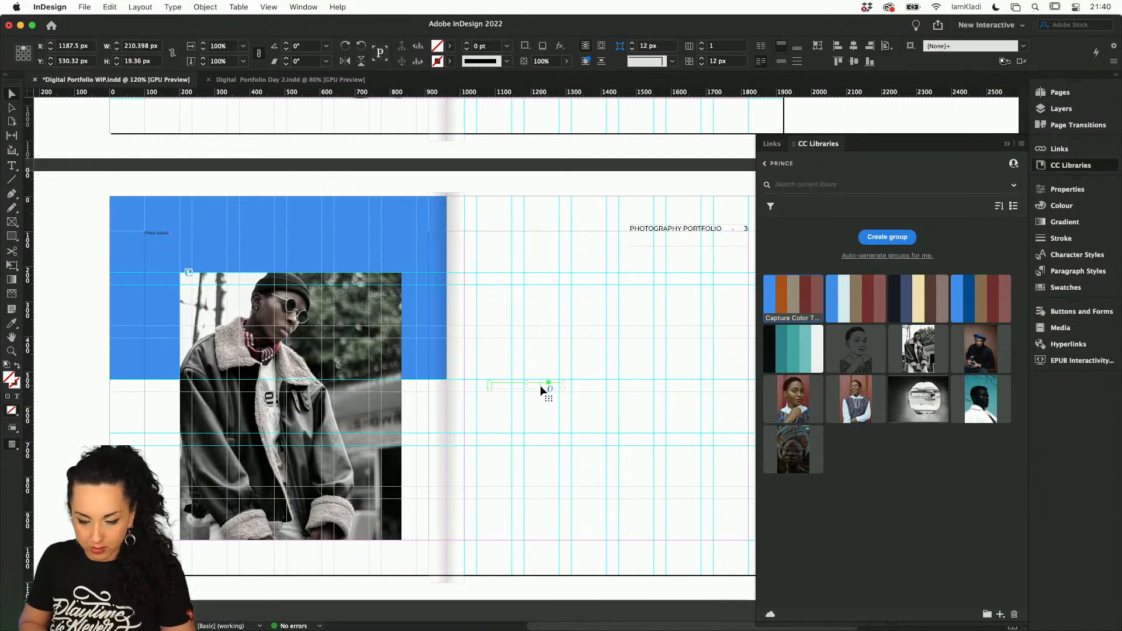
drag(542, 388, 331, 244)
scroll(331, 245, up, 6)
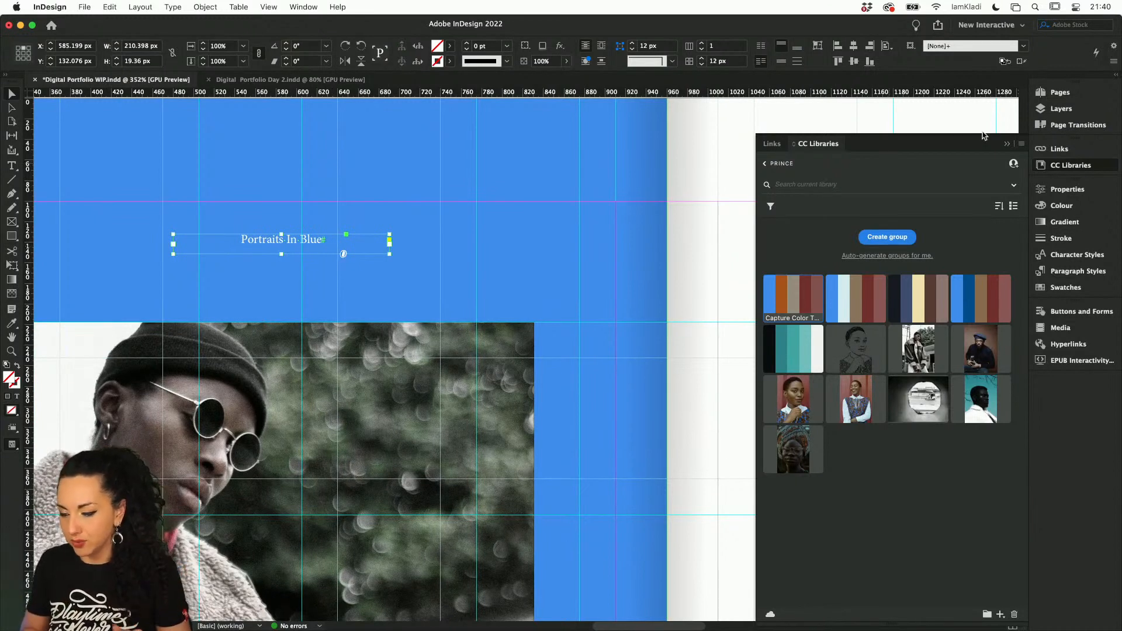
Try applying the Heading paragraph style to "Portraits In Blue", enlarging its frame and moving it onto the white half of the spread
click(1072, 276)
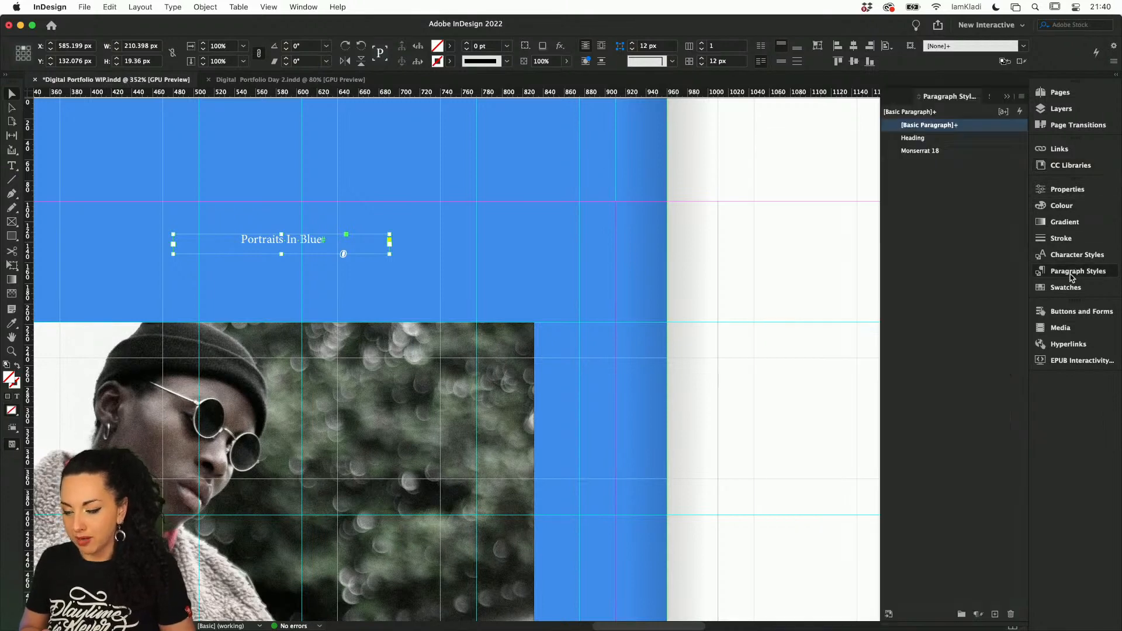
click(929, 139)
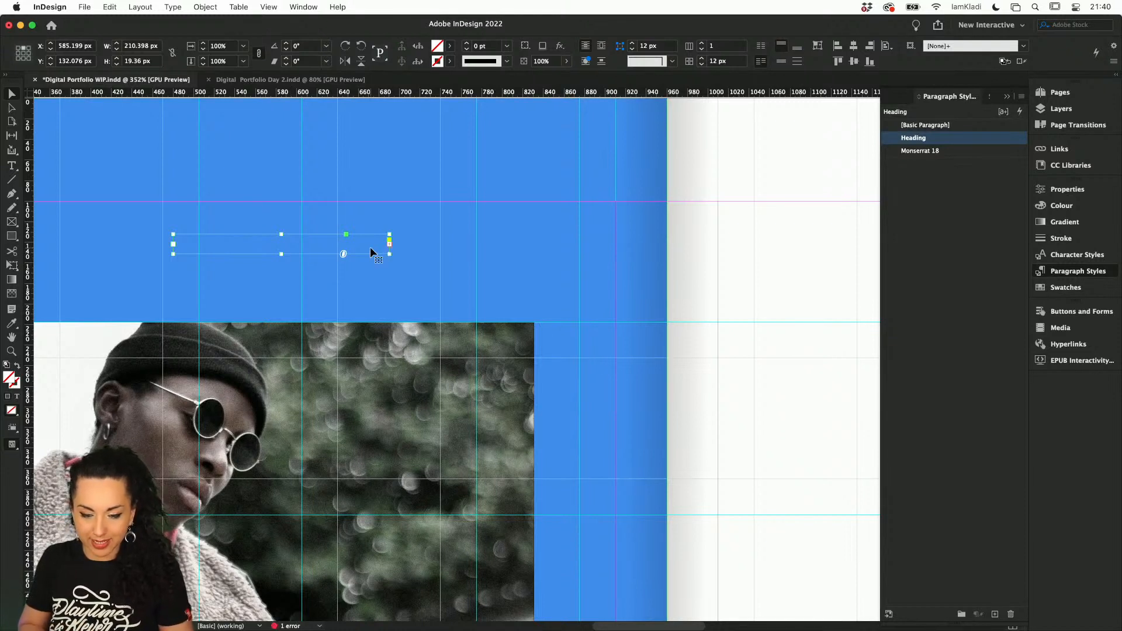
drag(389, 254, 528, 417)
scroll(529, 418, down, 5)
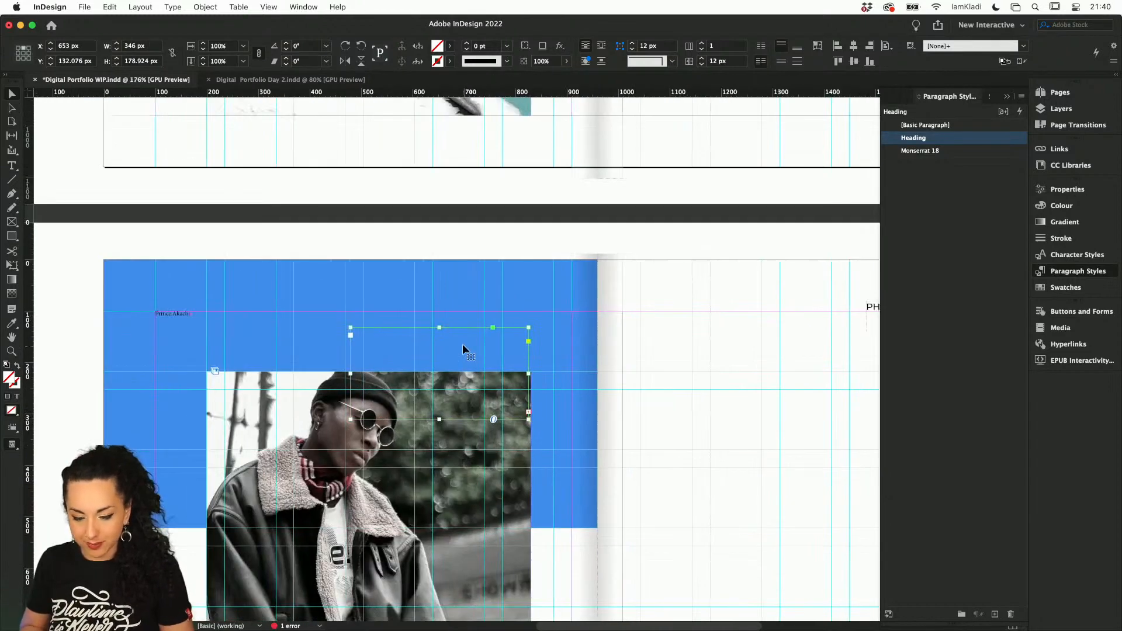
drag(462, 344, 898, 492)
scroll(721, 373, down, 4)
scroll(720, 373, right, 3)
scroll(836, 488, down, 2)
scroll(836, 488, right, 3)
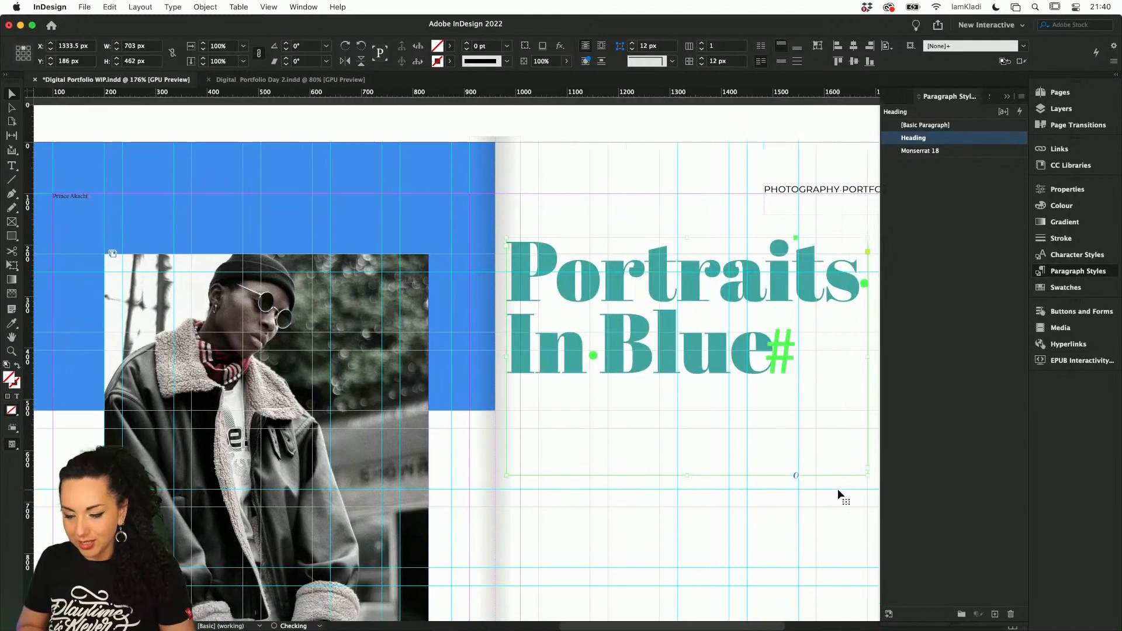
drag(637, 270, 687, 274)
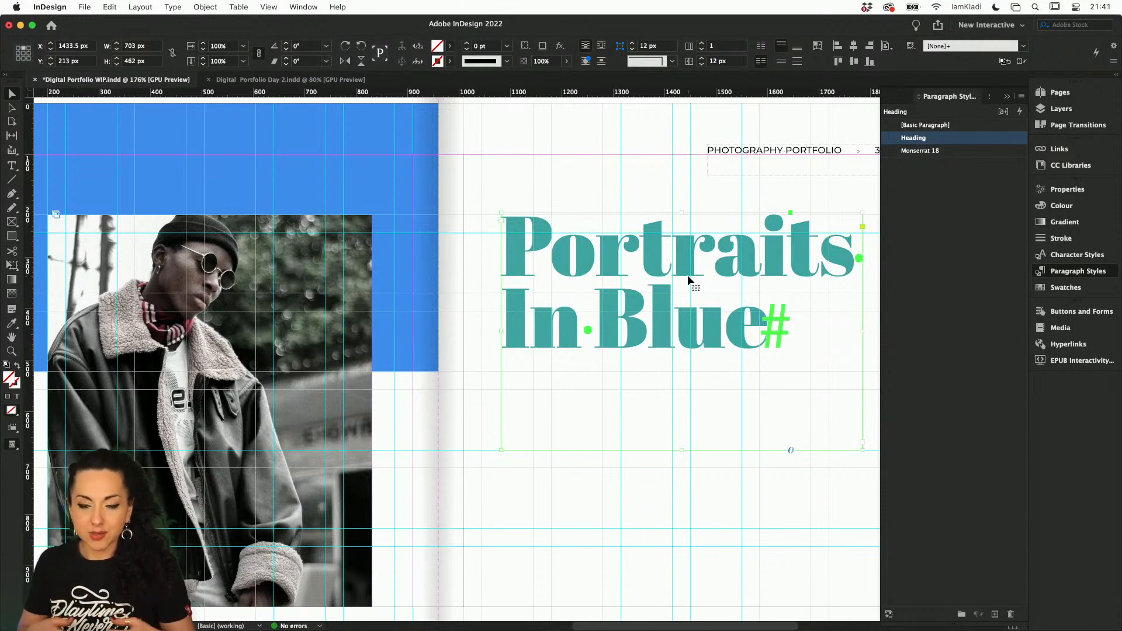
Undo the frame moves, the resizing and the Heading style on the "Portraits In Blue" text
key(super+z)
key(super+z)
key(super+z)
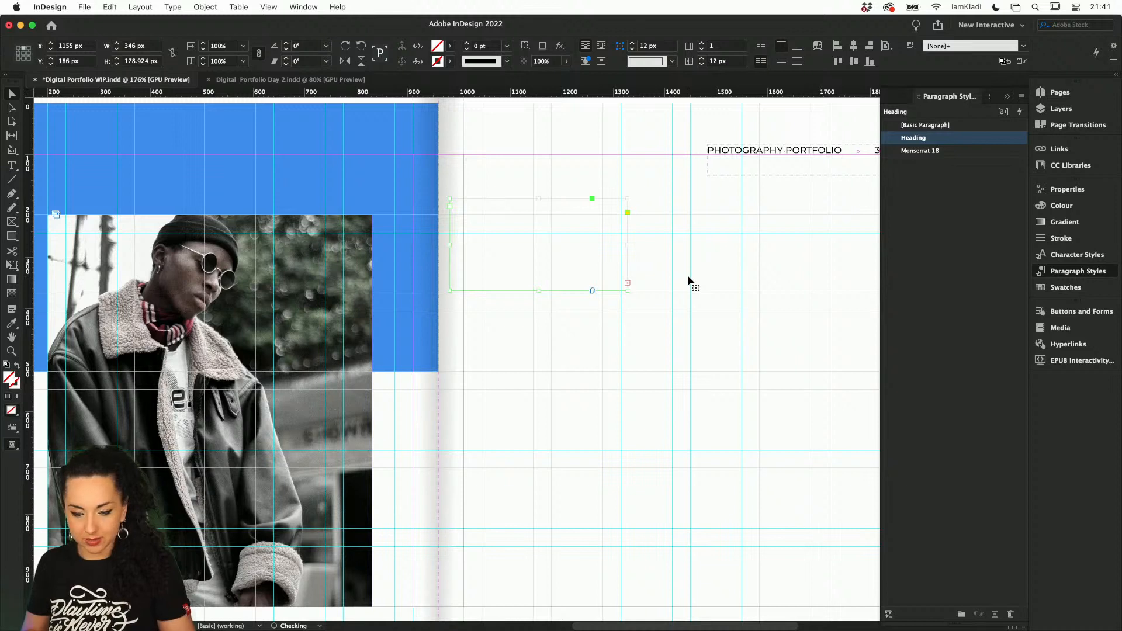
key(super+z)
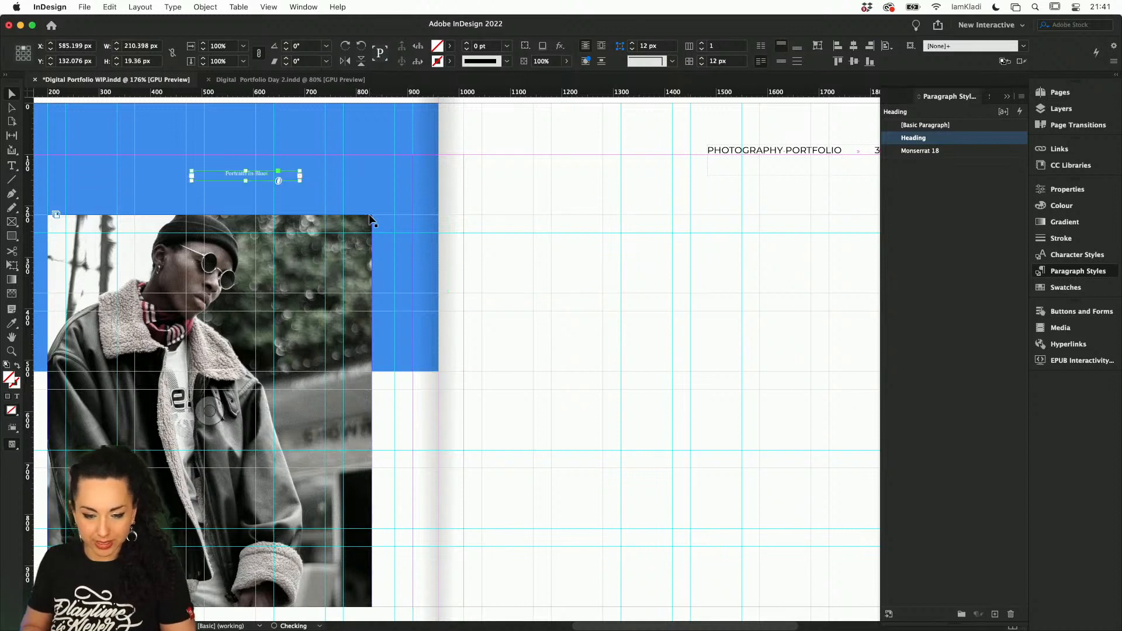
key(super+z)
Set the fill colour of the "Portraits In Blue" text to black
click(1091, 188)
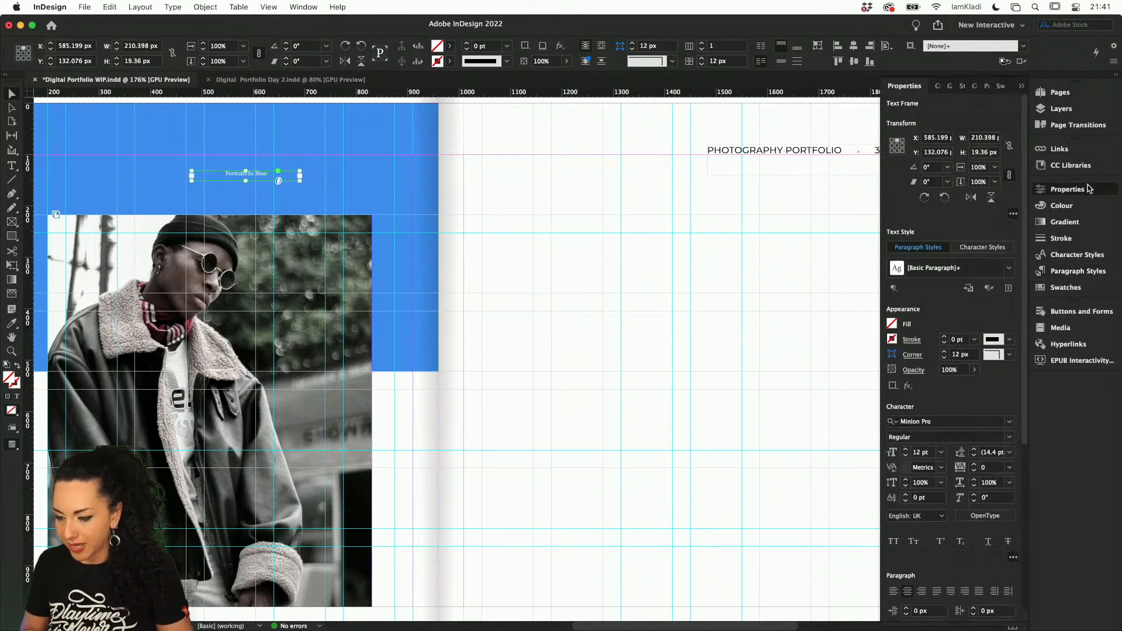
triple_click(243, 175)
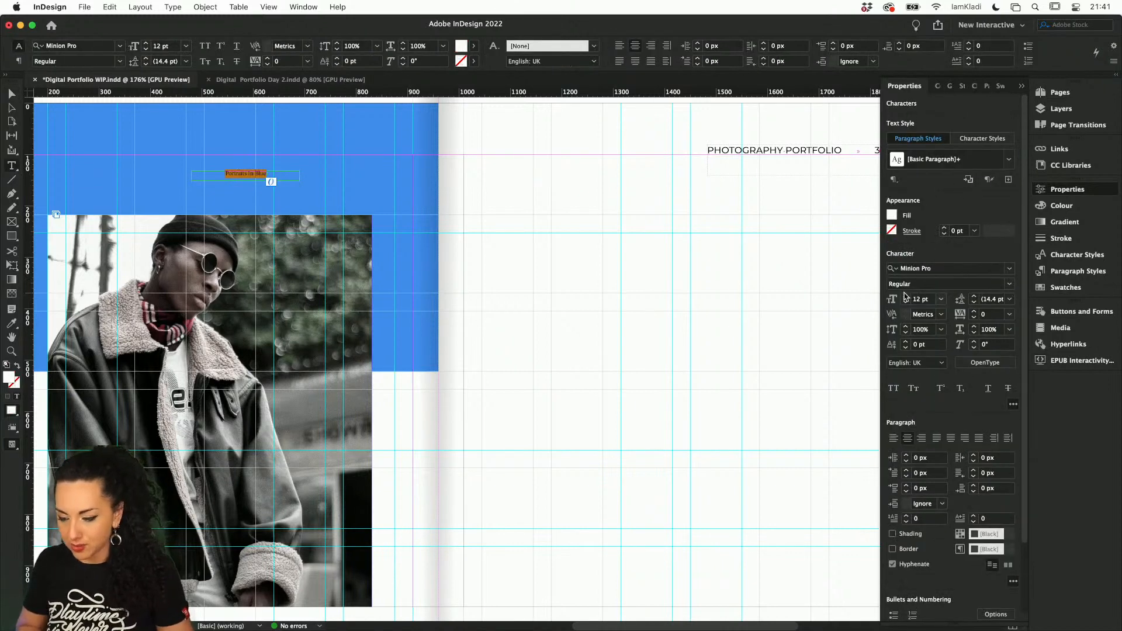
click(892, 216)
click(787, 303)
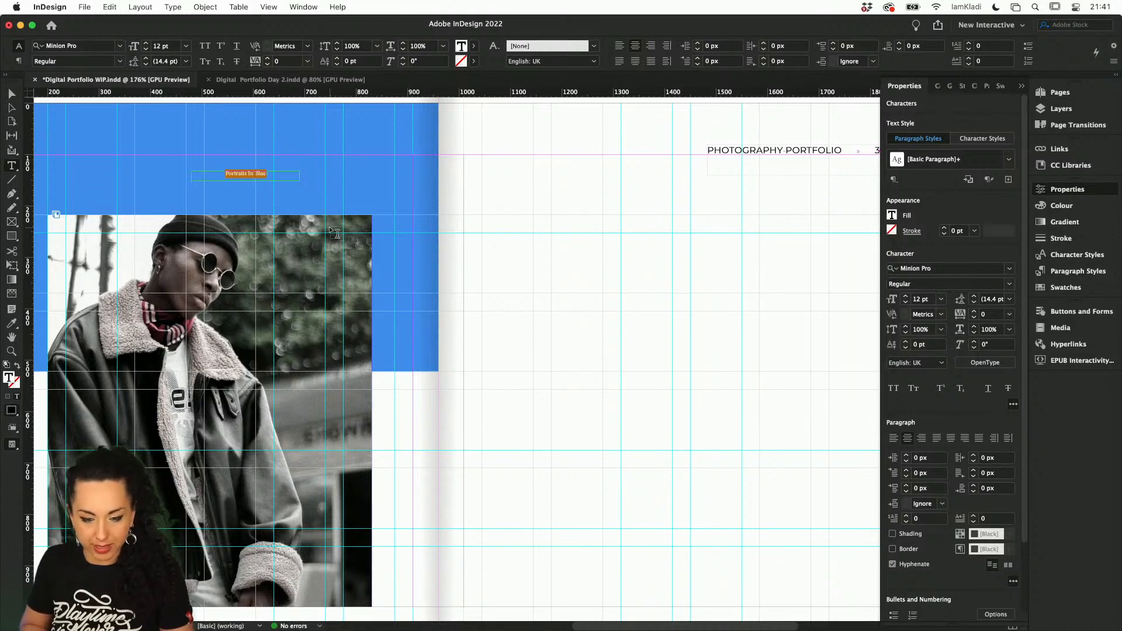
Move the "Portraits In Blue" frame onto the white half of page 3 and enlarge it to about 710 × 632 px
click(11, 93)
drag(222, 173, 542, 222)
scroll(542, 222, down, 3)
scroll(542, 222, right, 2)
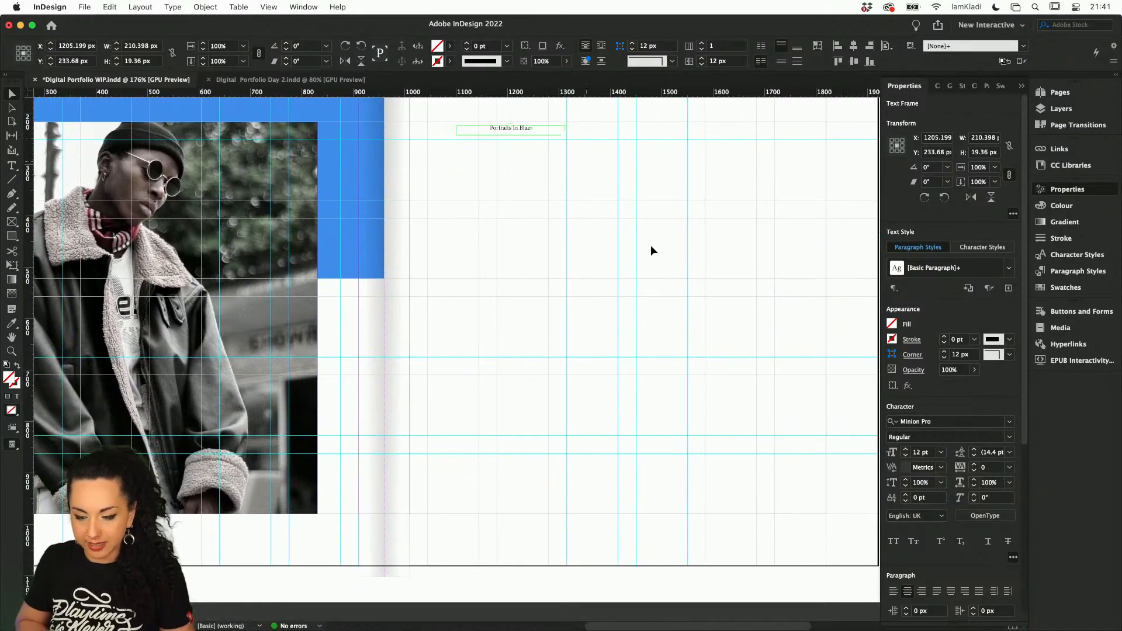
drag(569, 141, 821, 450)
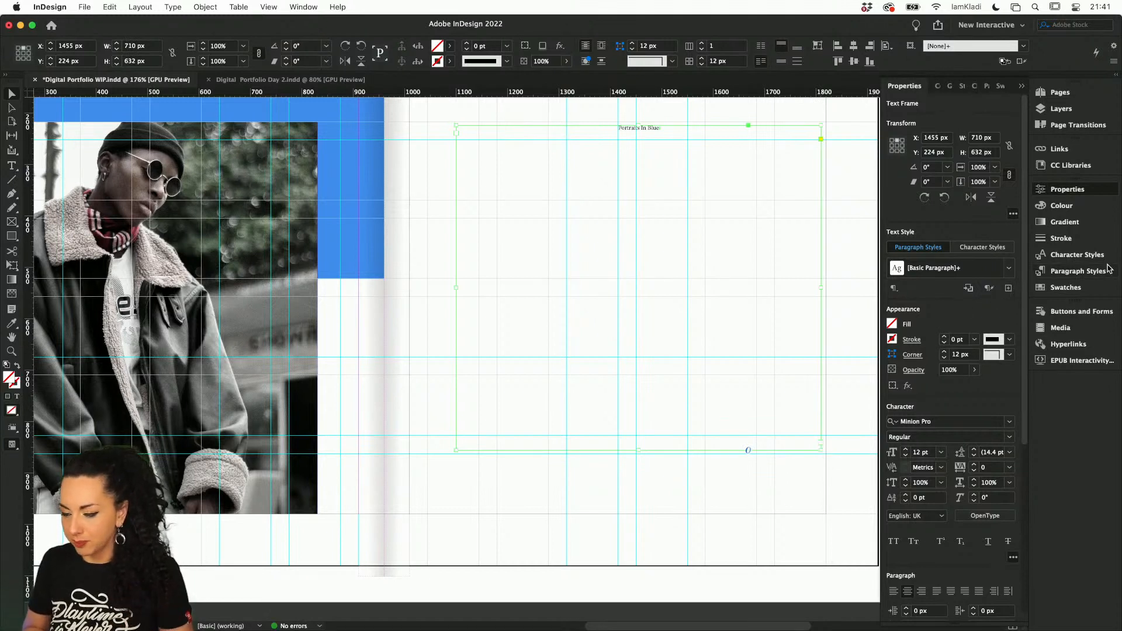
Apply the Heading paragraph style to "Portraits In Blue" and move its frame to about X 1400 px, Y 217.5 px
click(1095, 275)
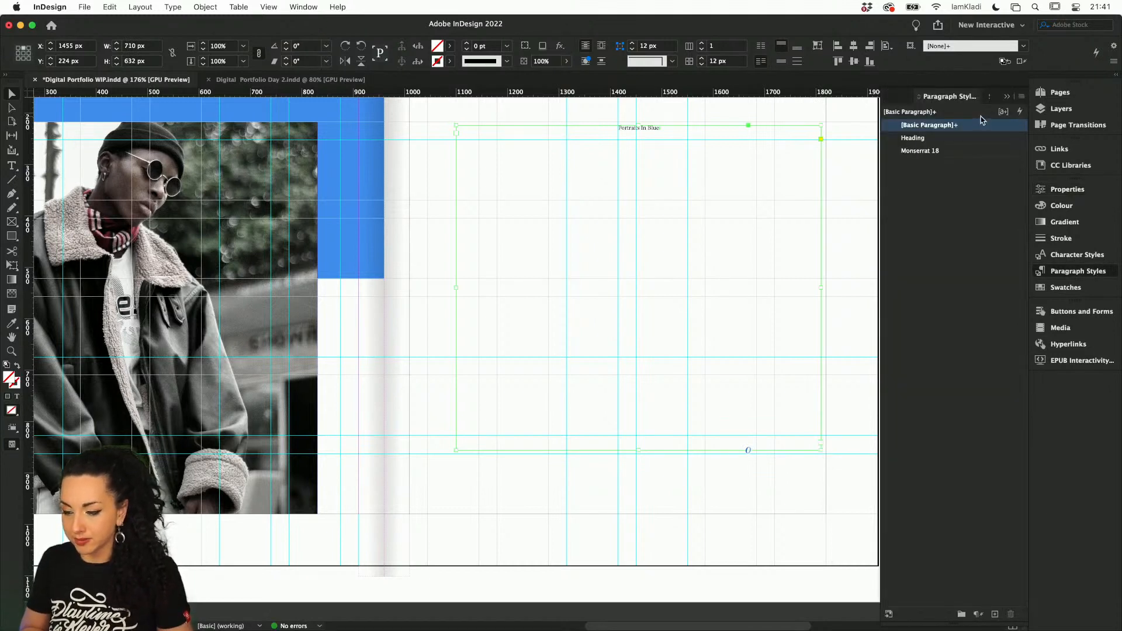
click(950, 140)
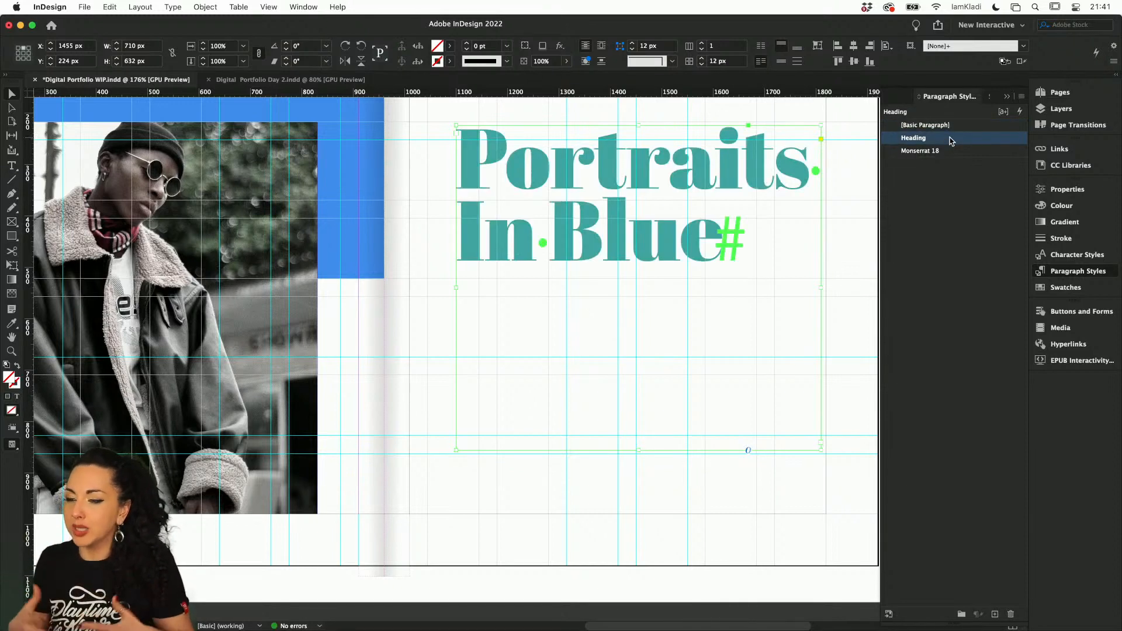
scroll(566, 174, up, 2)
scroll(566, 174, left, 1)
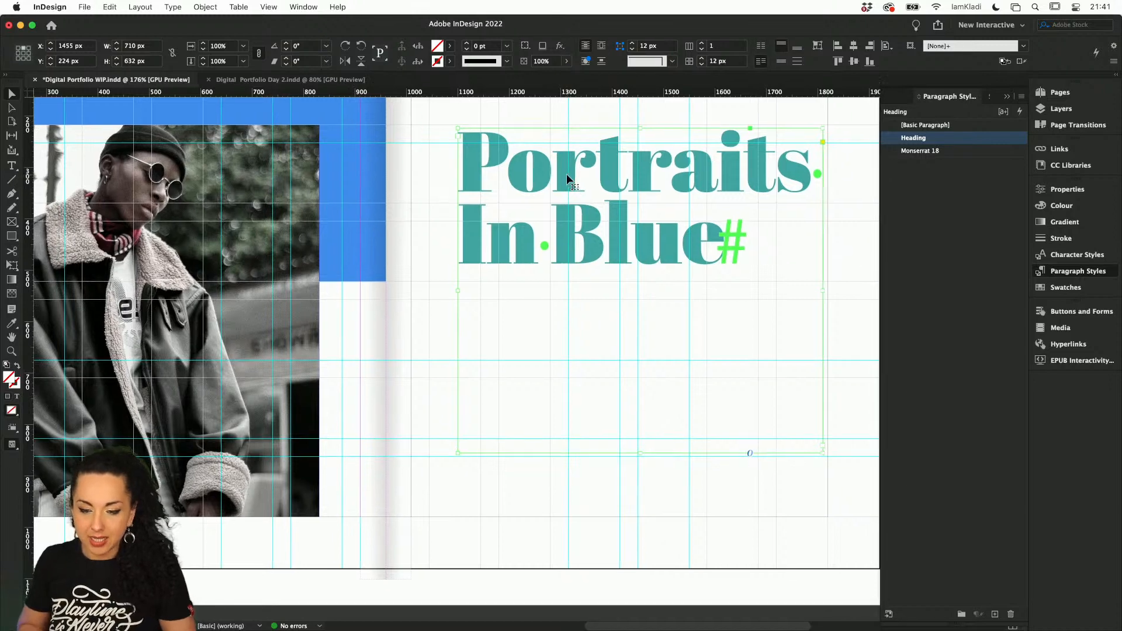
drag(534, 213, 506, 209)
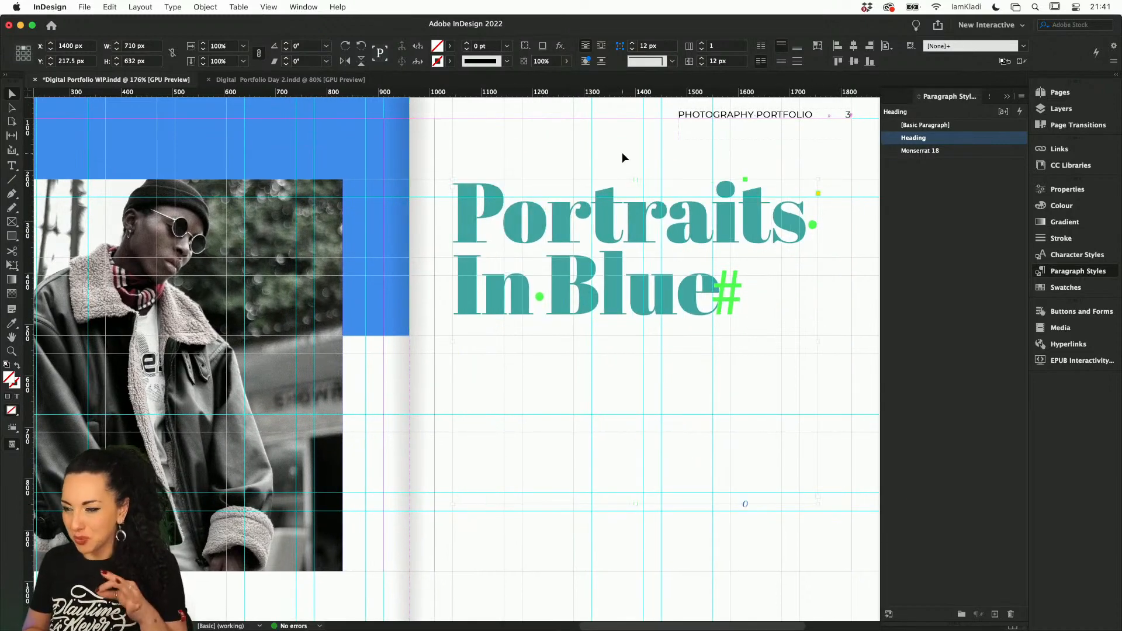
Start a Find/Change colour search for the blue swatch R=65 G=142 B=242 1 in the Capture Color Theme 1 group
scroll(622, 152, down, 5)
scroll(621, 152, up, 2)
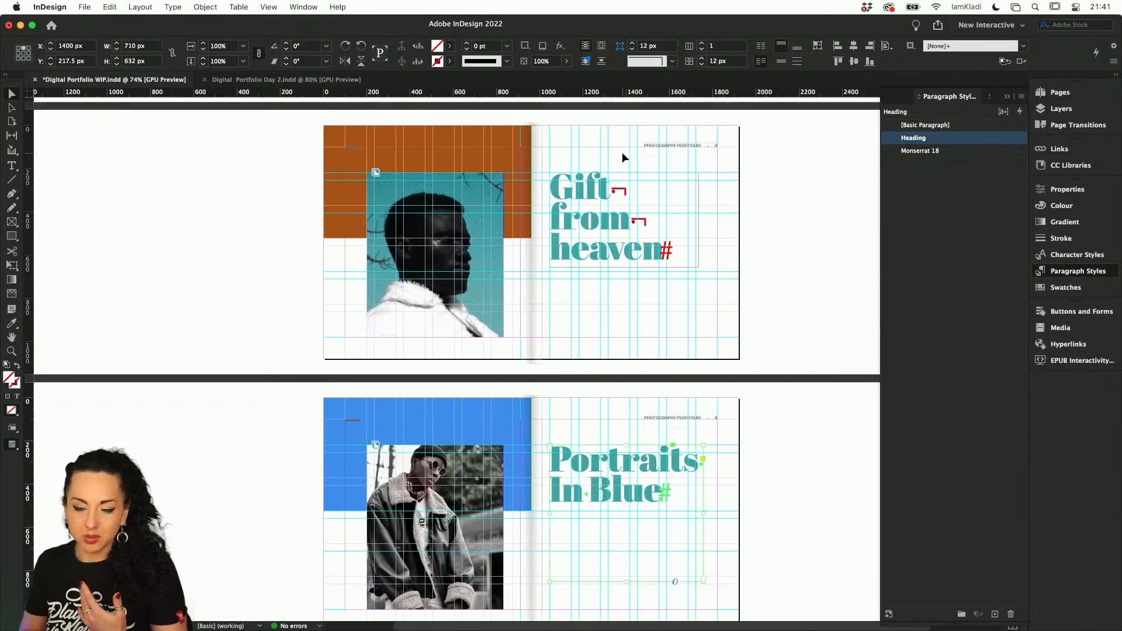
scroll(622, 151, up, 3)
scroll(622, 157, down, 3)
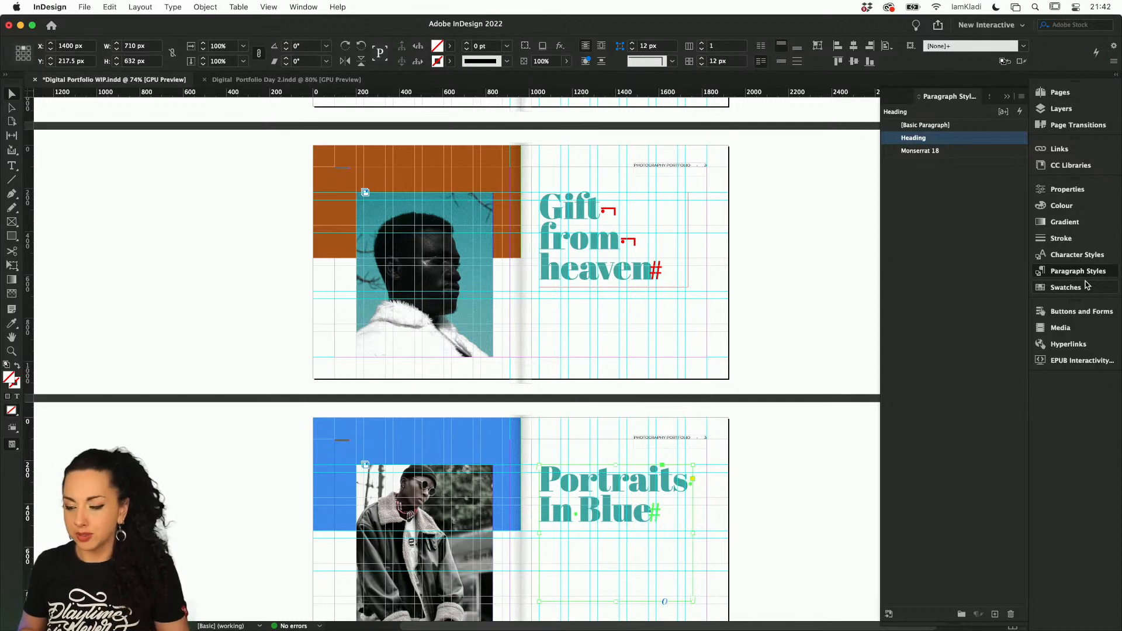
click(1065, 287)
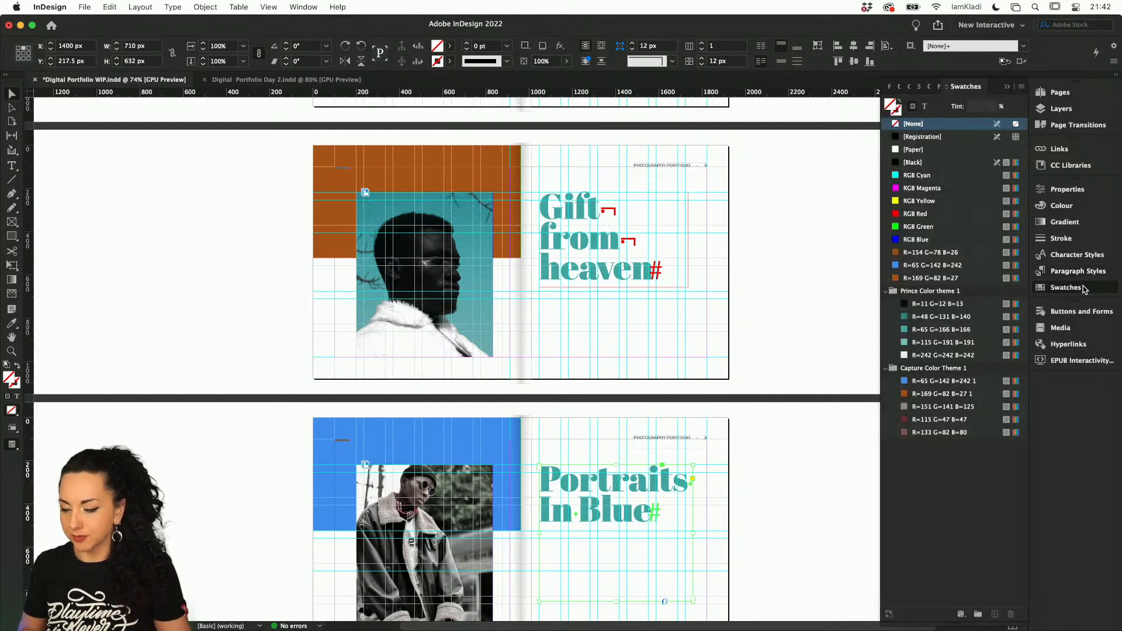
right_click(953, 386)
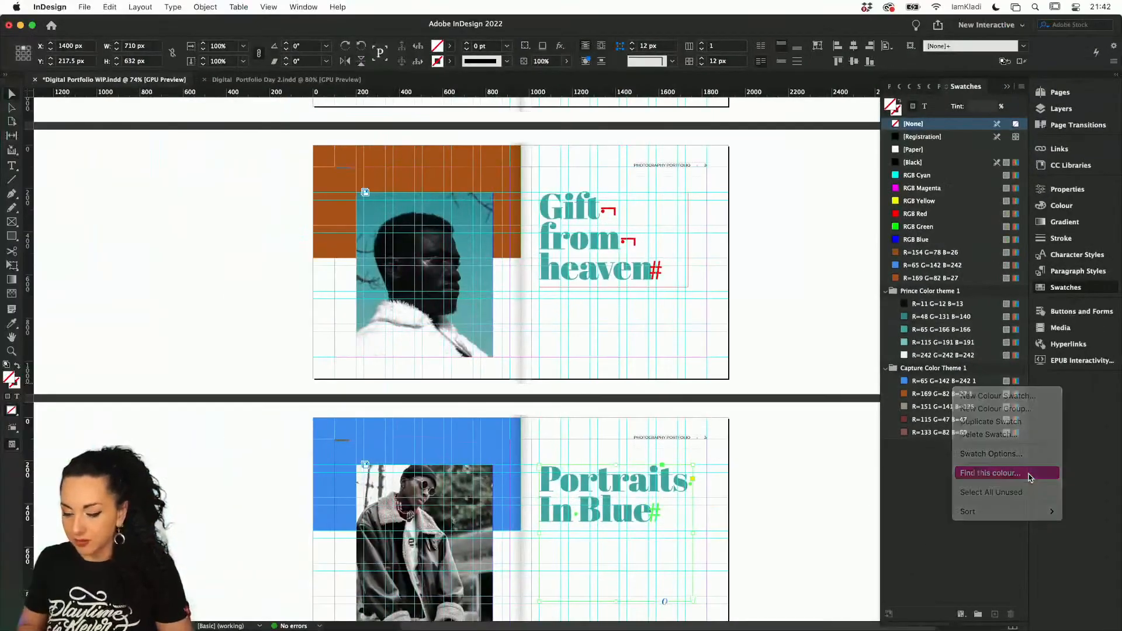
click(1030, 476)
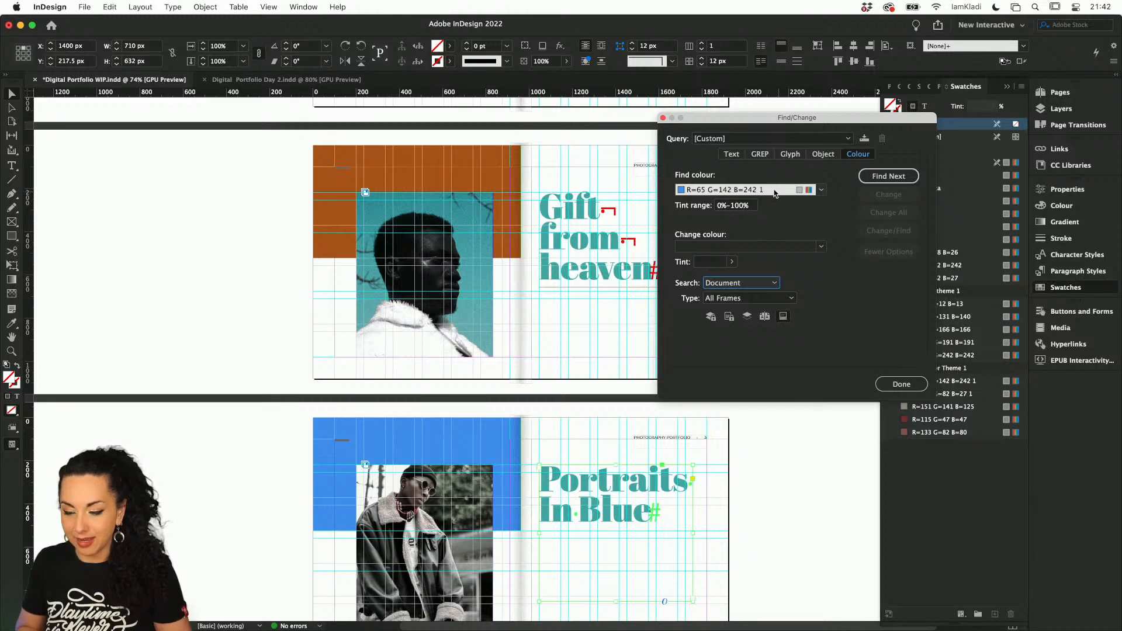
Try to change all uses of that blue in the document to R=65 G=166 B=166, then close Find/Change
click(821, 247)
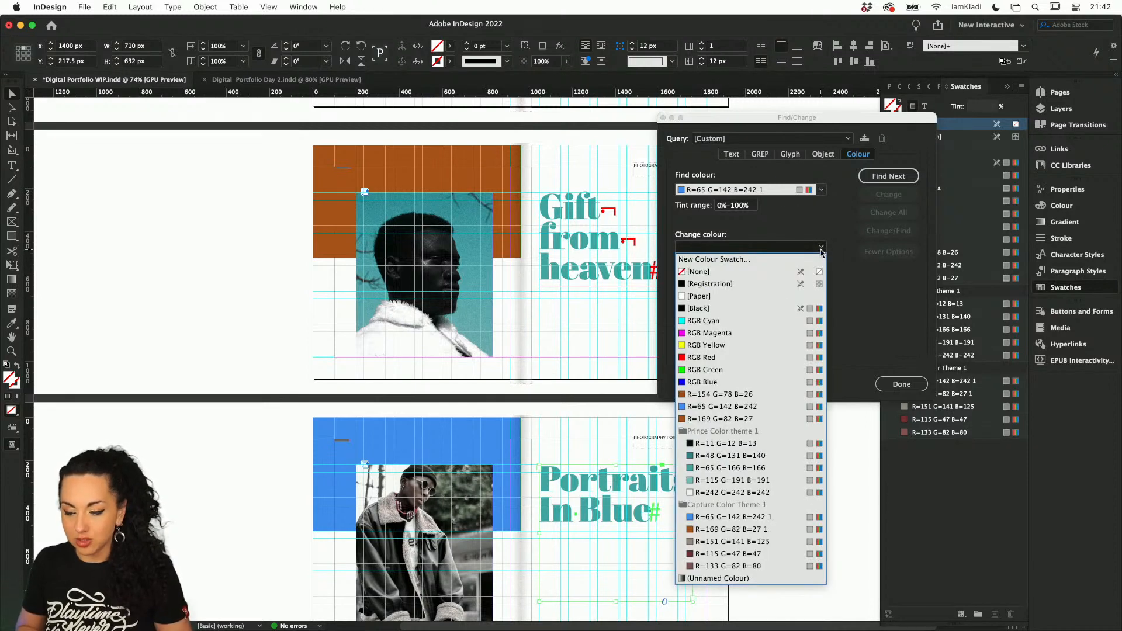
click(740, 468)
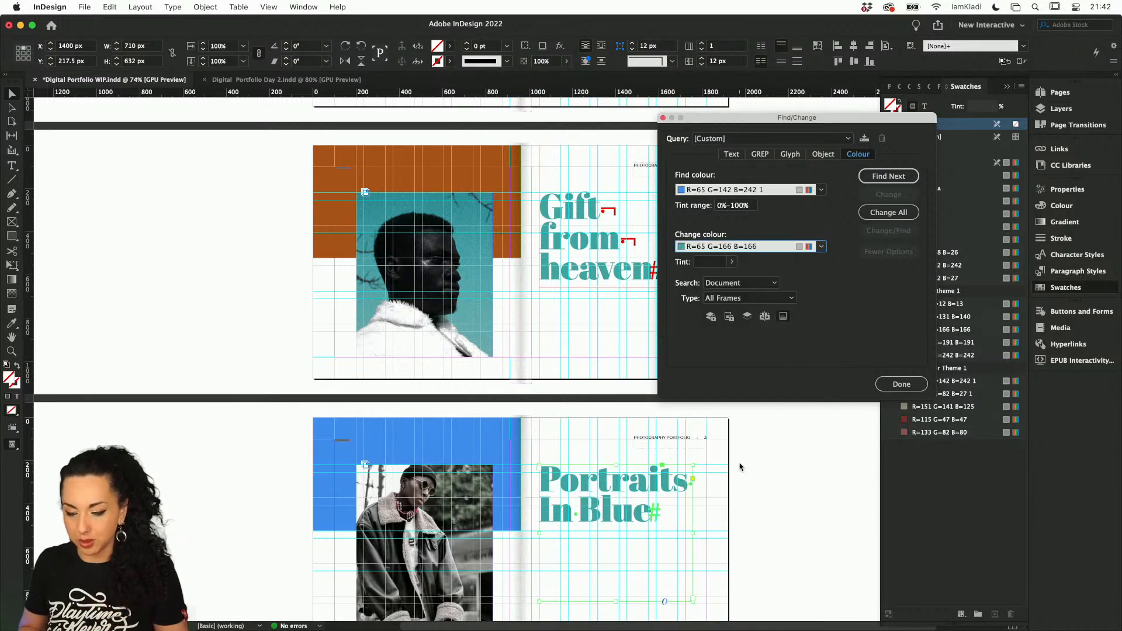
click(874, 217)
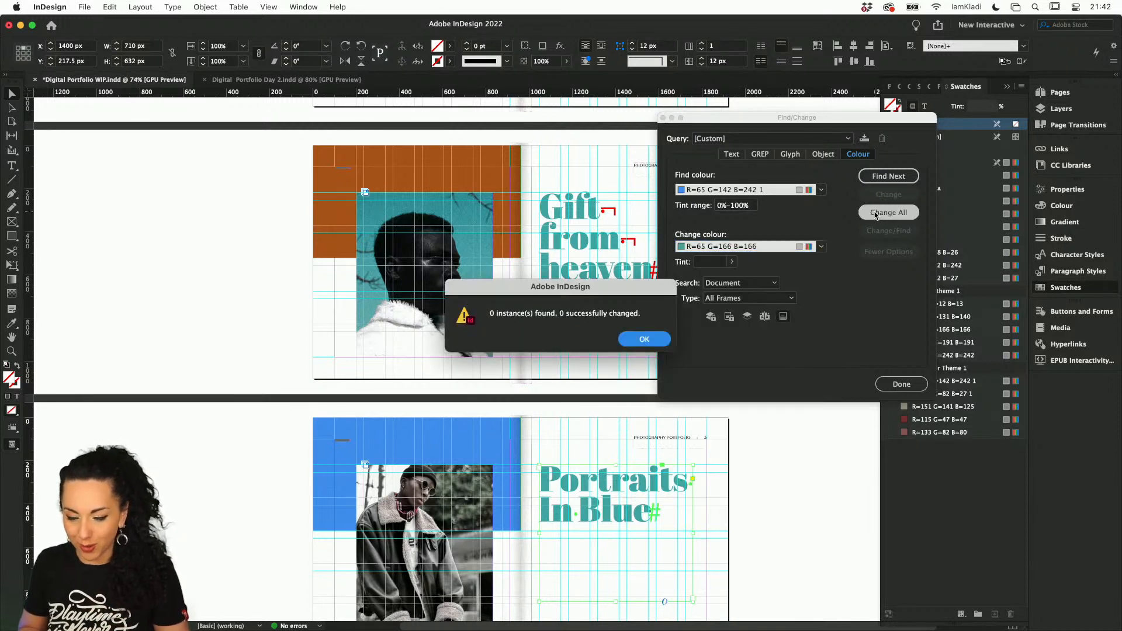
click(642, 344)
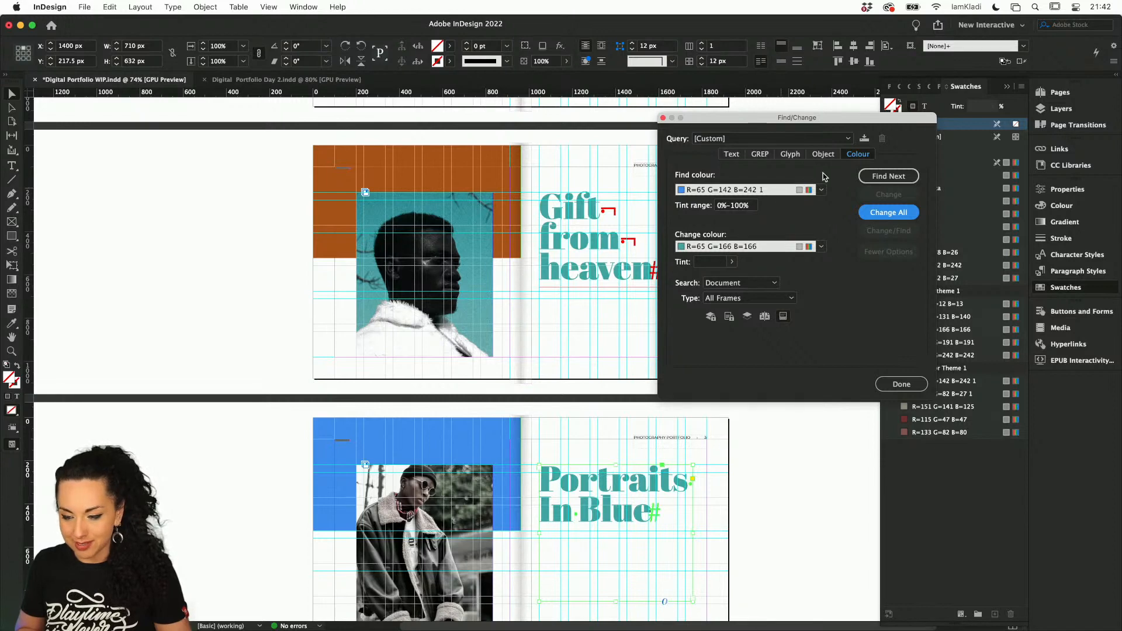
click(820, 190)
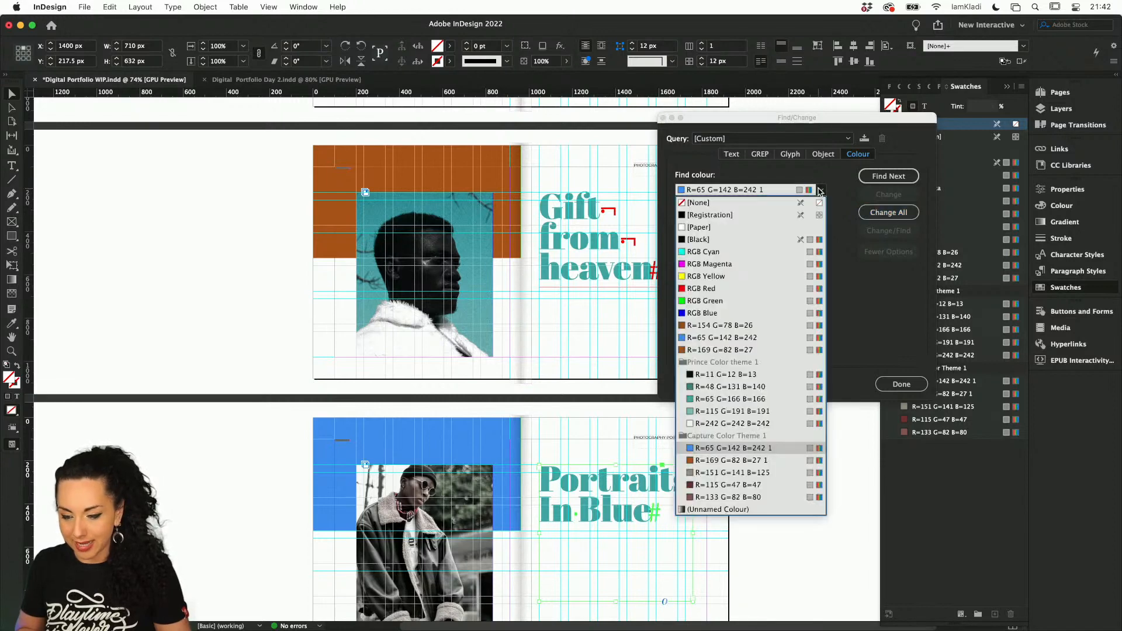
click(900, 385)
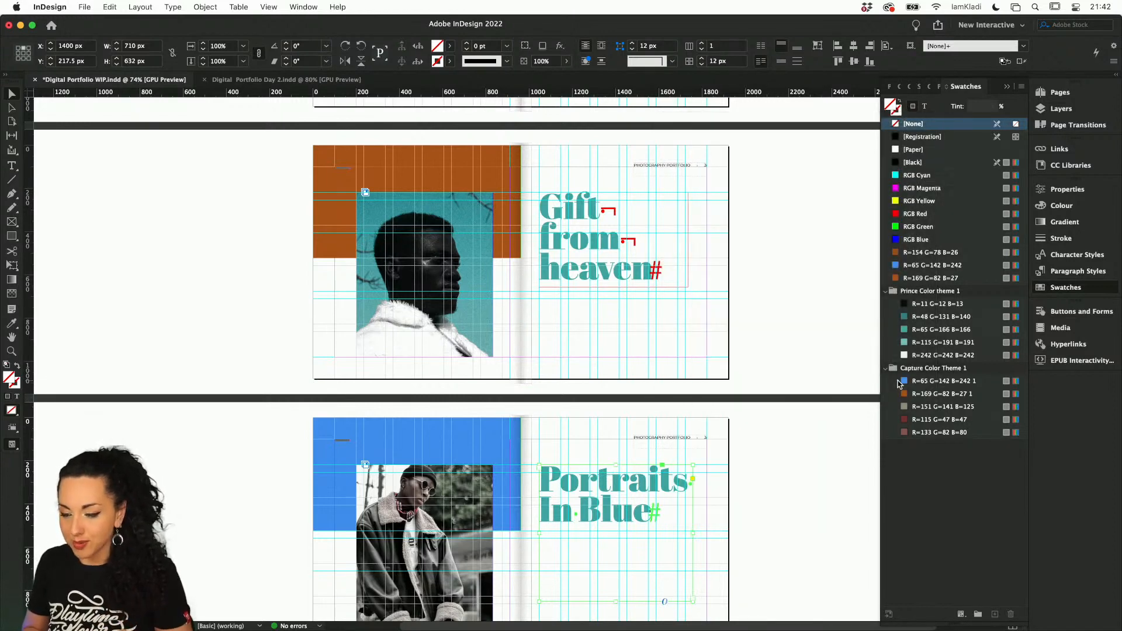
Fill the blue block beside the "Portraits In Blue" heading with the Capture Color Theme 1 swatch R=65 G=142 B=242 1
click(468, 426)
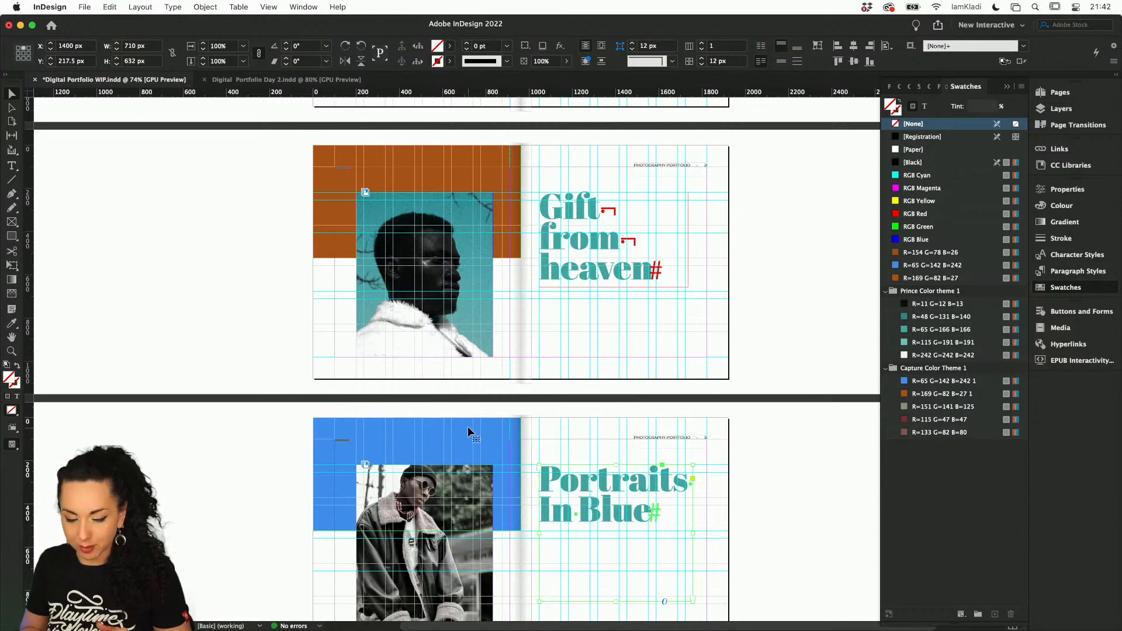
click(927, 382)
click(928, 383)
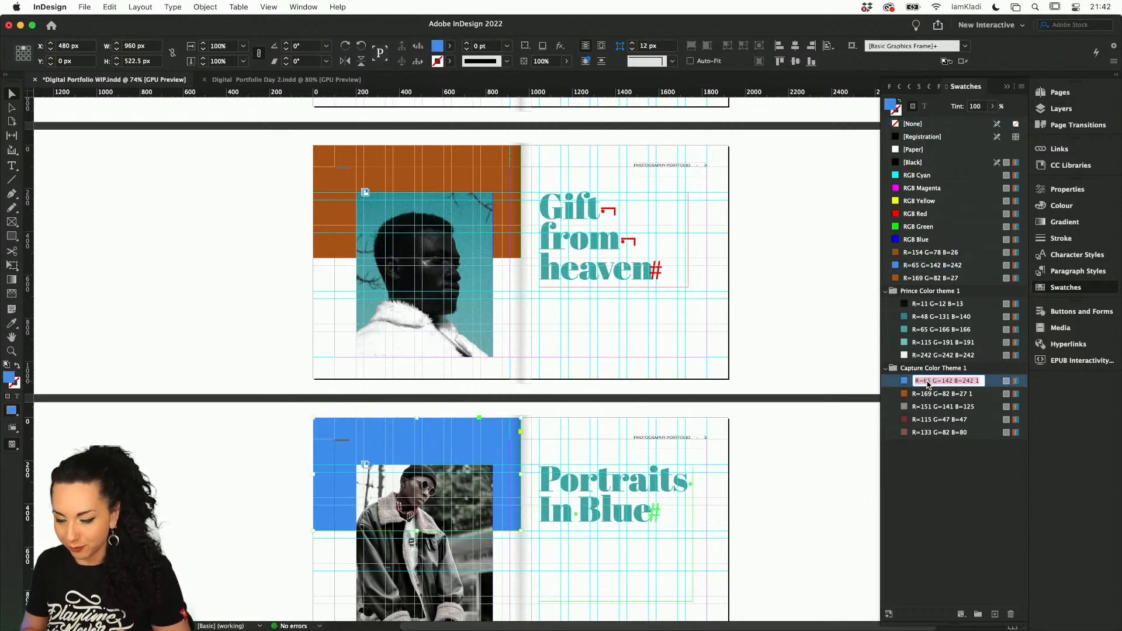
click(993, 383)
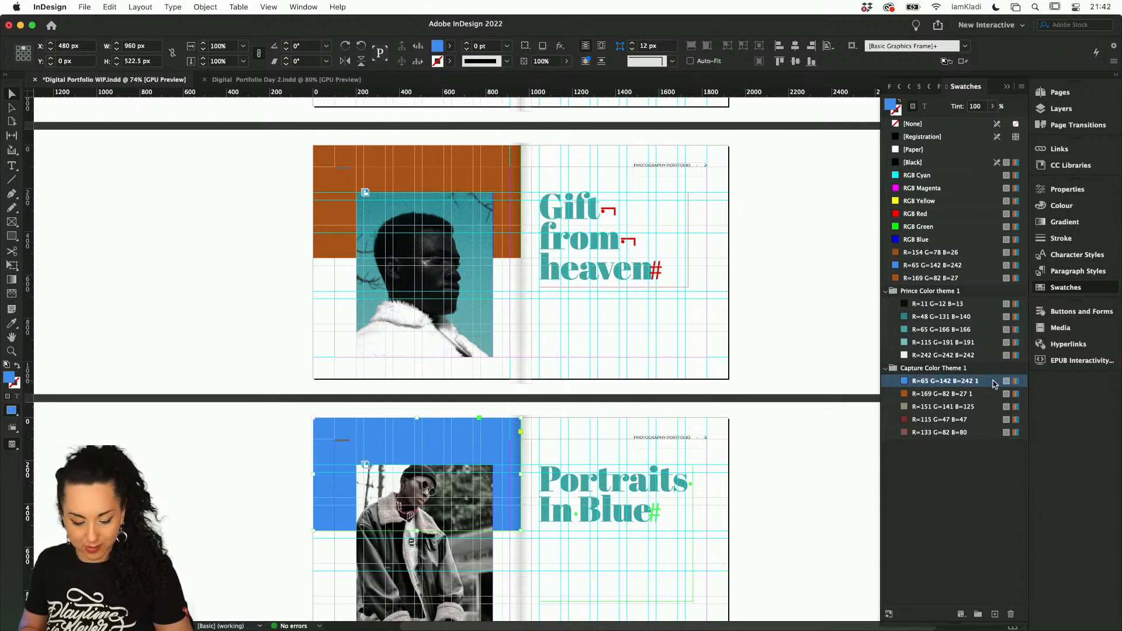
Change all uses of swatch R=65 G=142 B=242 1 in the document to R=65 G=166 B=166 with a Find/Change colour search
right_click(994, 383)
click(1031, 469)
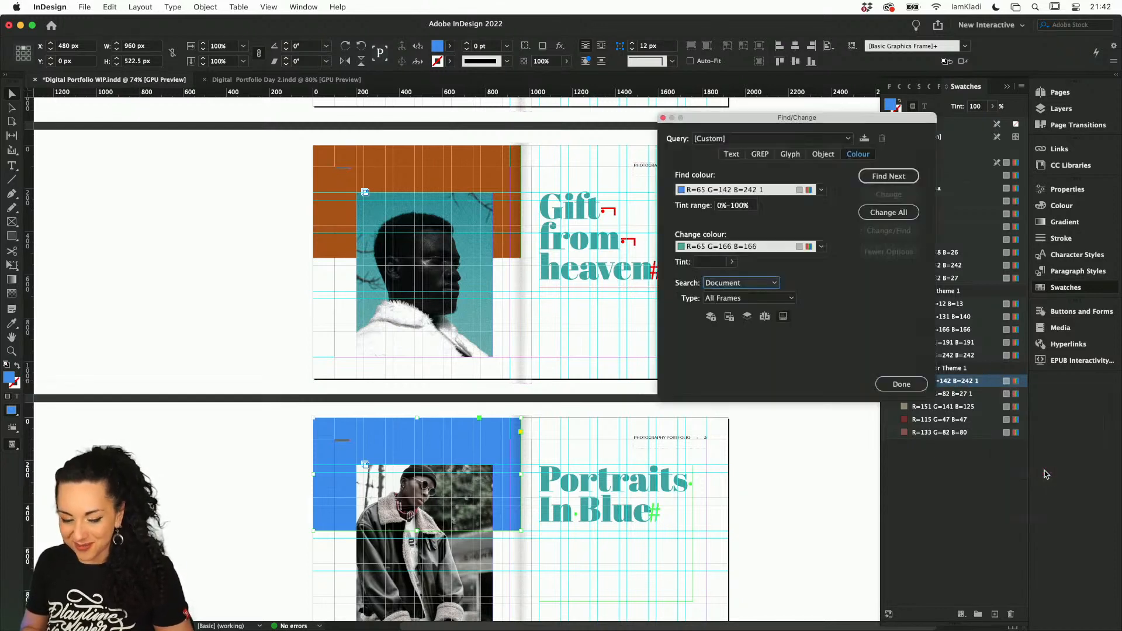
click(886, 213)
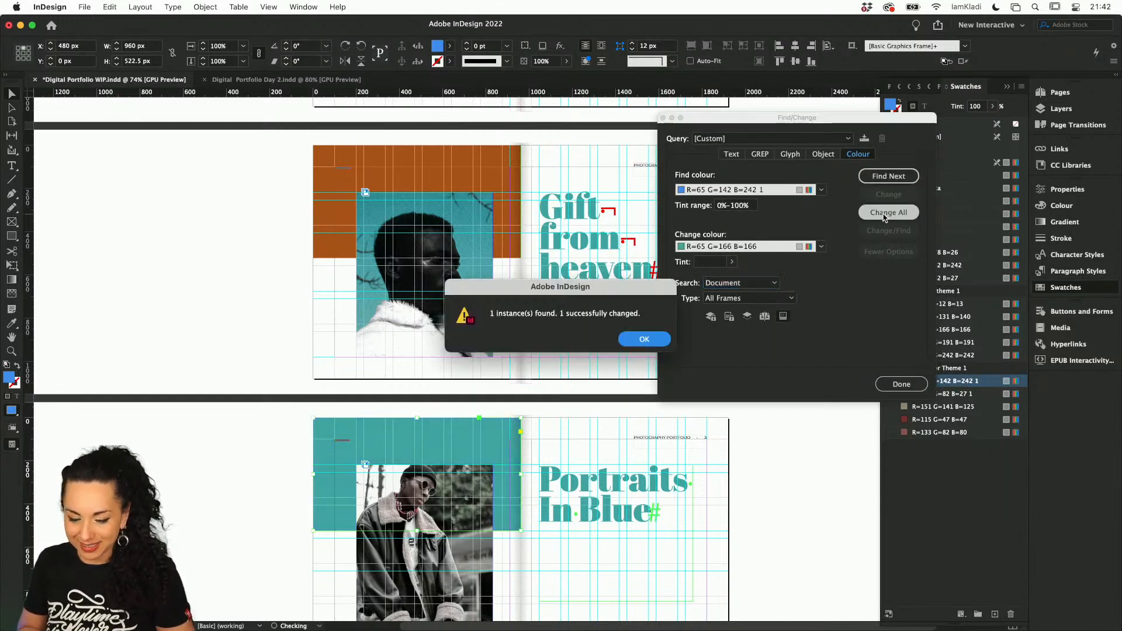
click(645, 340)
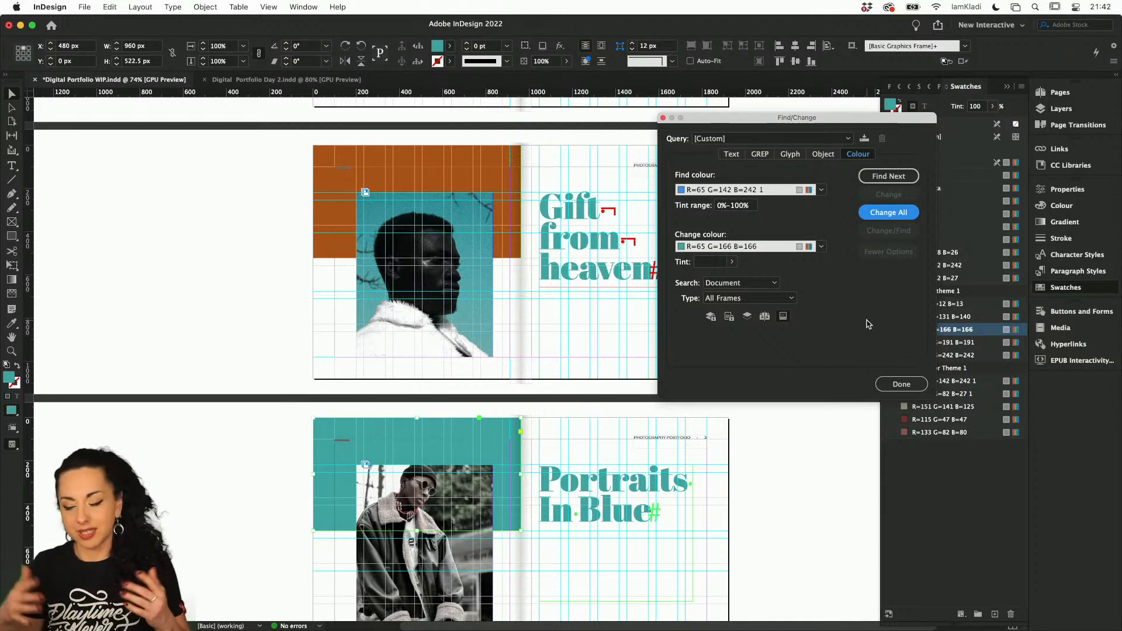
click(905, 385)
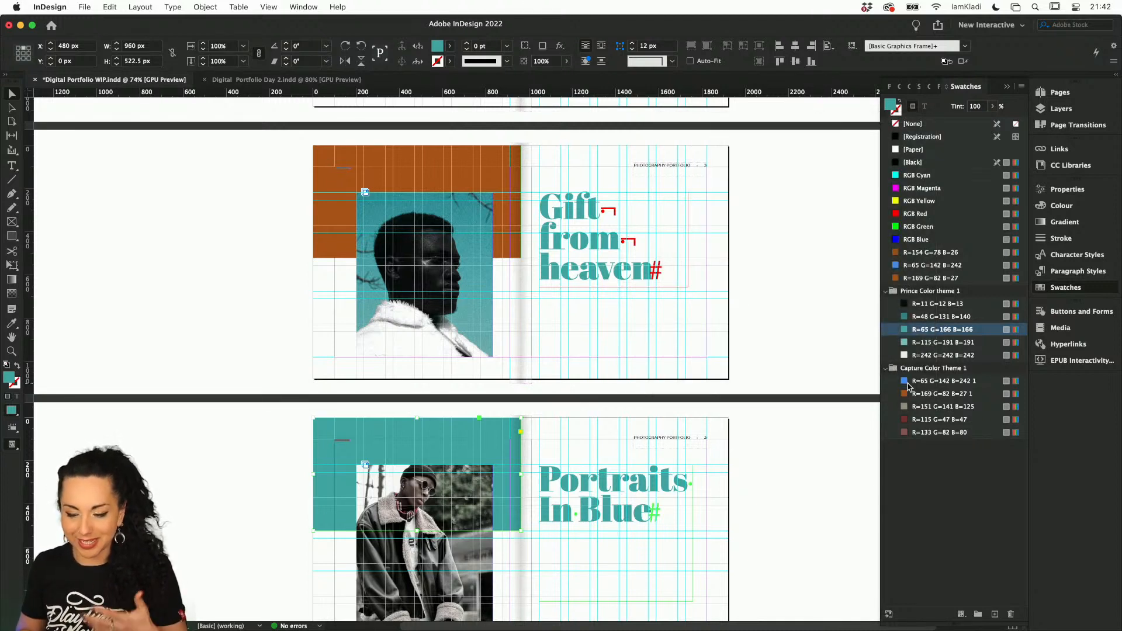
scroll(686, 543, down, 2)
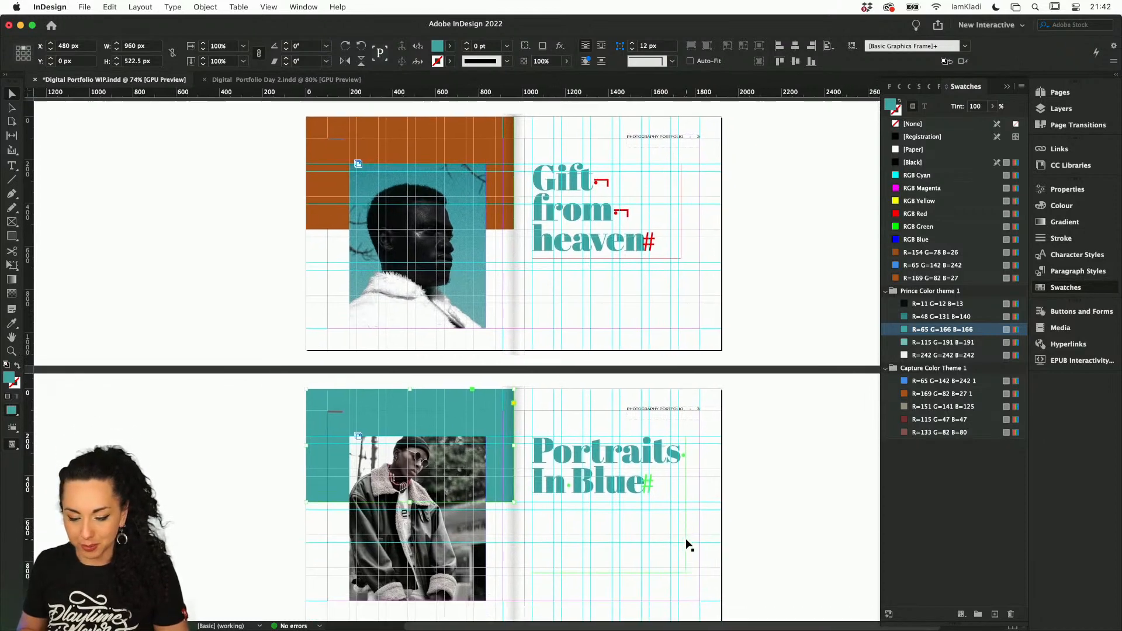
click(686, 543)
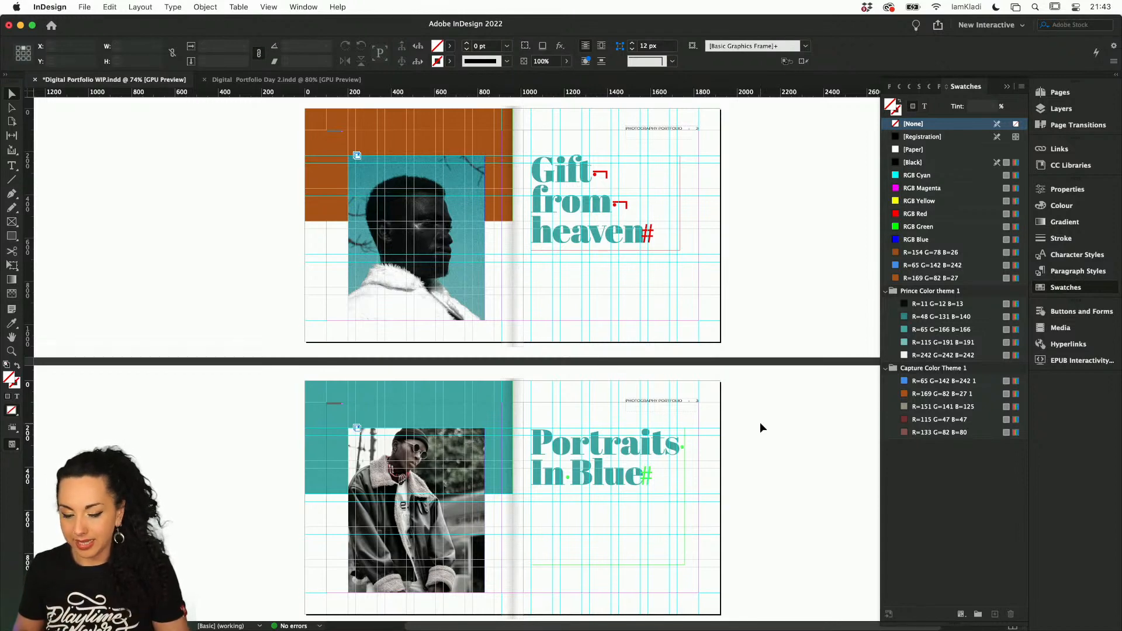
Switch to Digital Portfolio Day 2.indd and copy all the objects on its cover page
scroll(760, 423, up, 5)
scroll(760, 423, up, 8)
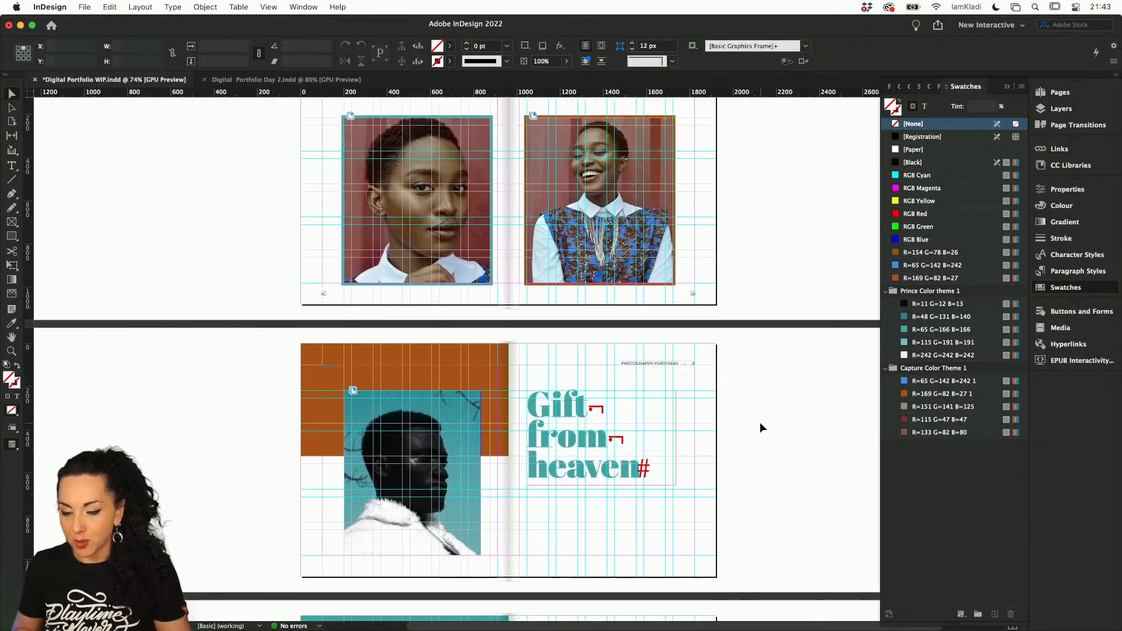
click(281, 81)
scroll(426, 250, up, 5)
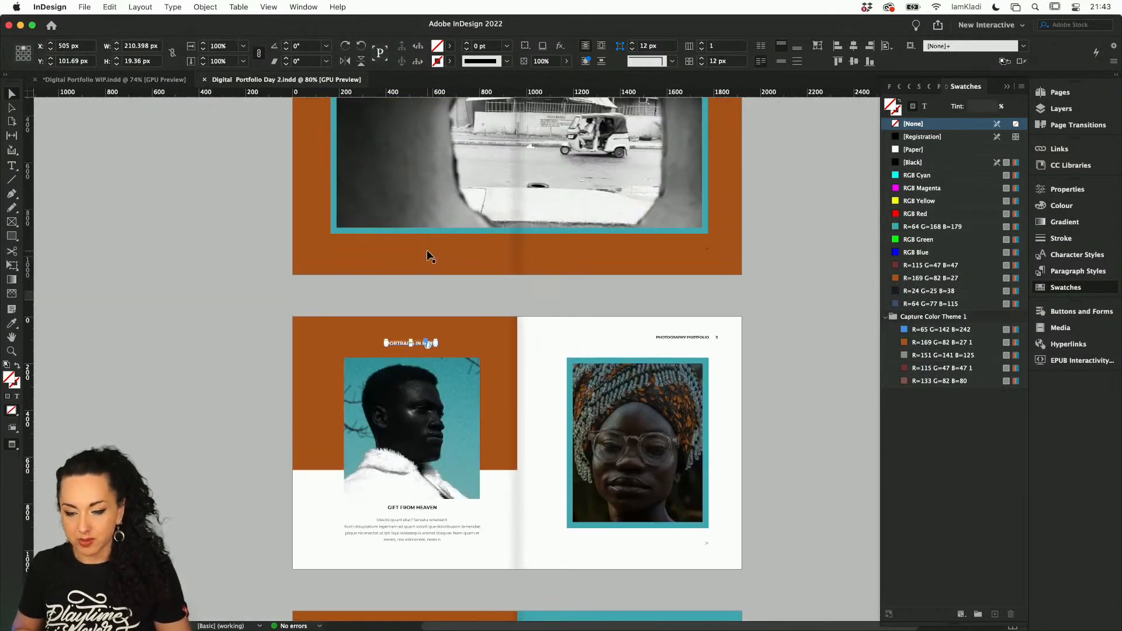
scroll(753, 290, up, 10)
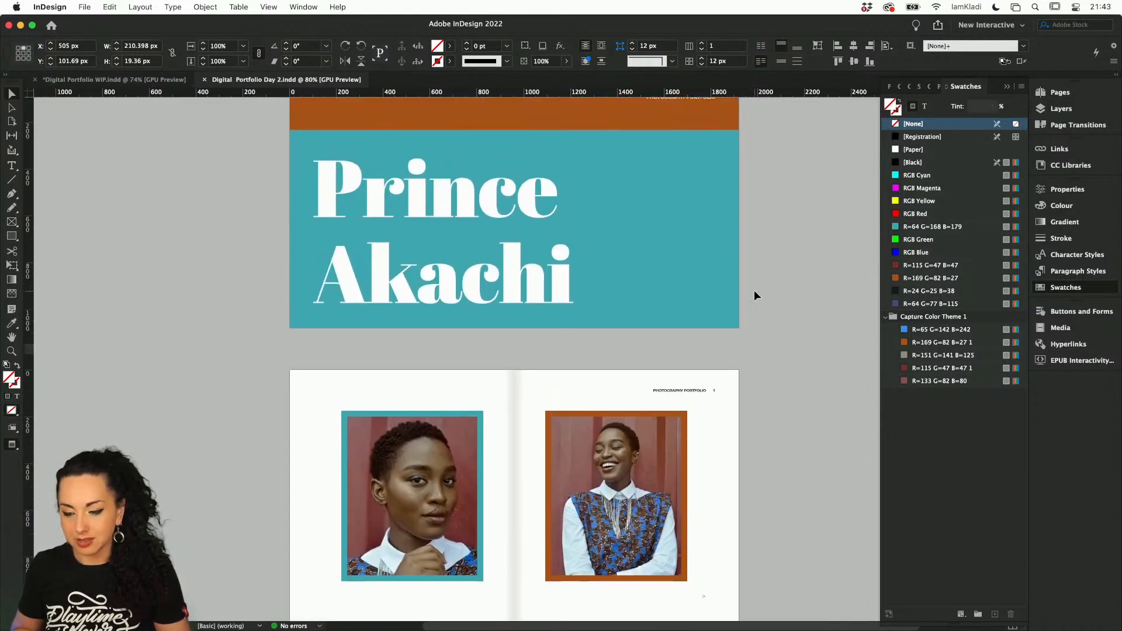
scroll(754, 295, up, 2)
key(super+a)
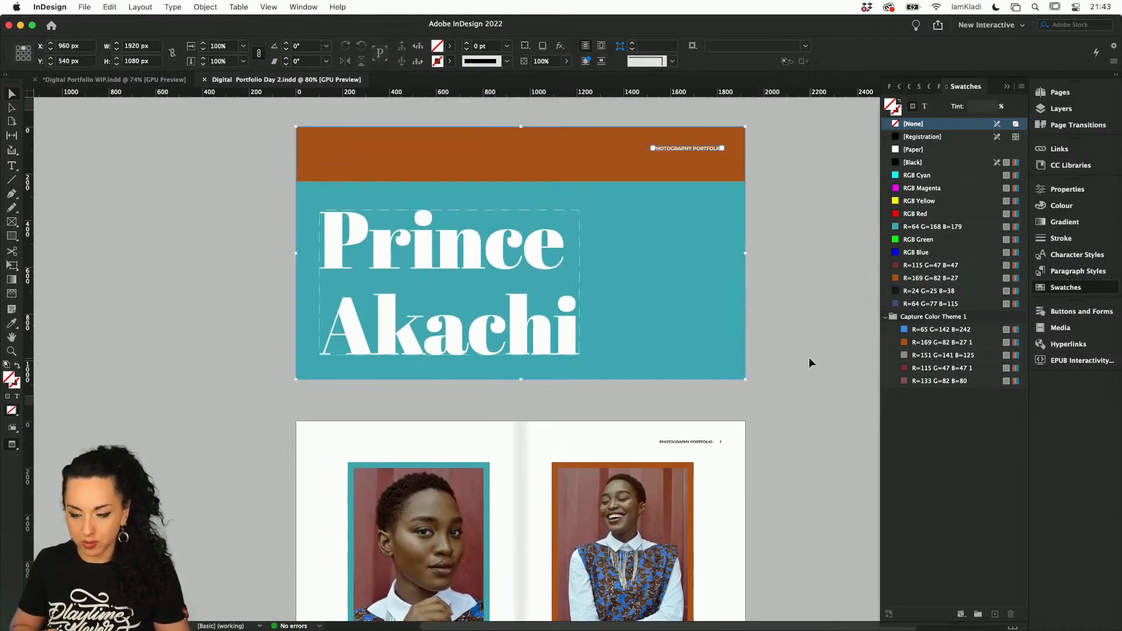
Clear the orange cover in Digital Portfolio WIP.indd and paste the copied cover objects in place
click(182, 80)
key(BackSpace)
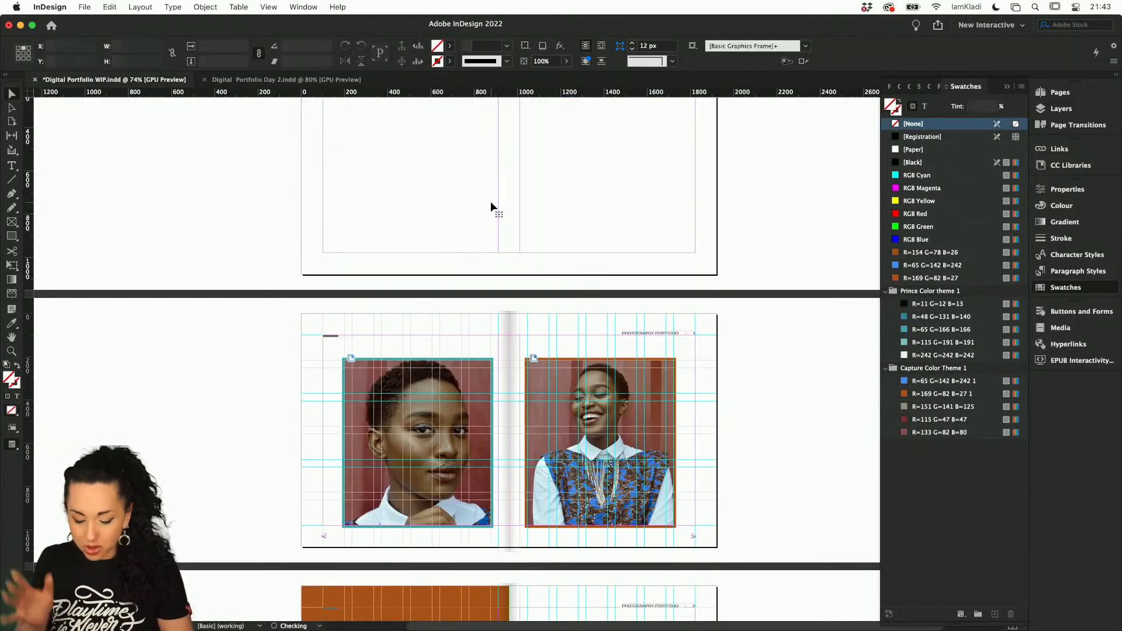
scroll(491, 206, up, 3)
key(super+alt+shift+v)
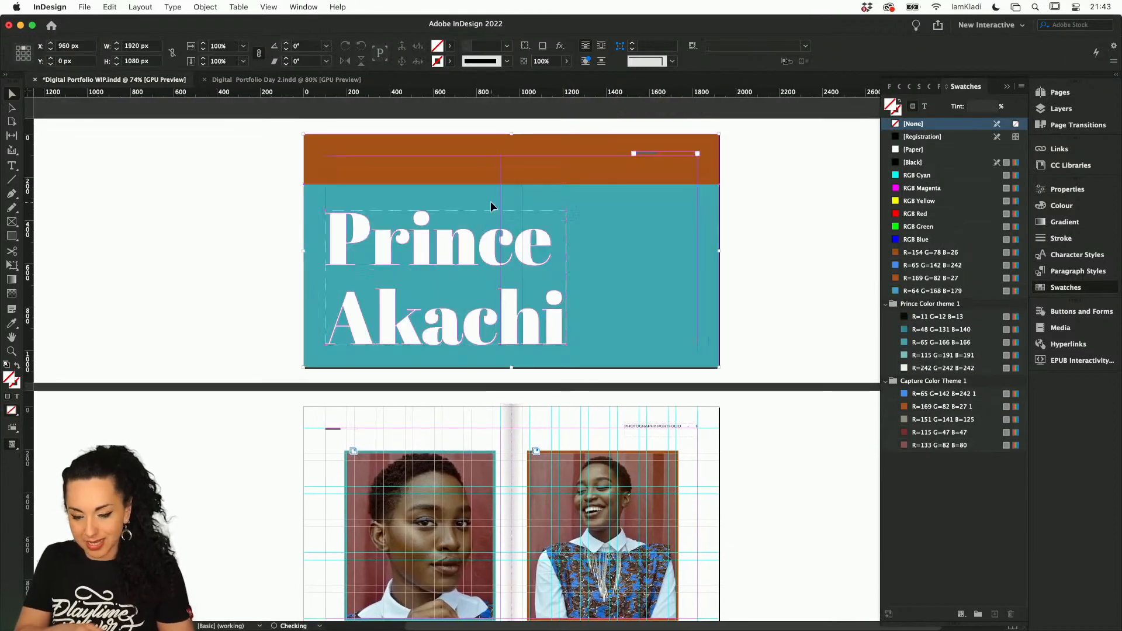
Delete the small "Photography Portfolio" text frame from the pasted cover and look over the spreads that follow
double_click(649, 151)
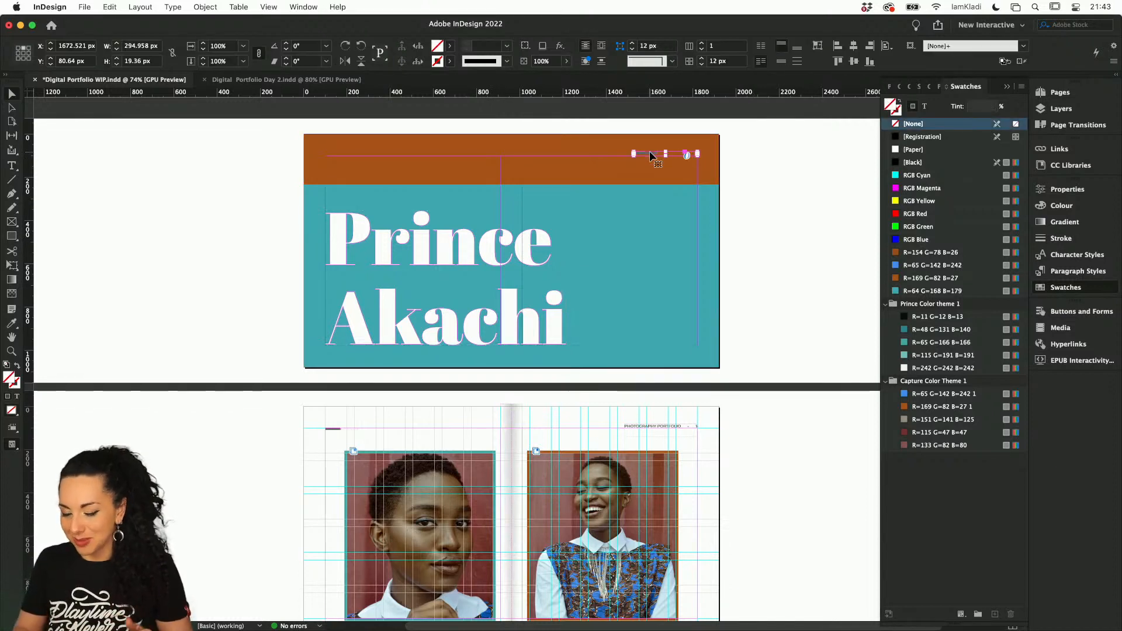
key(BackSpace)
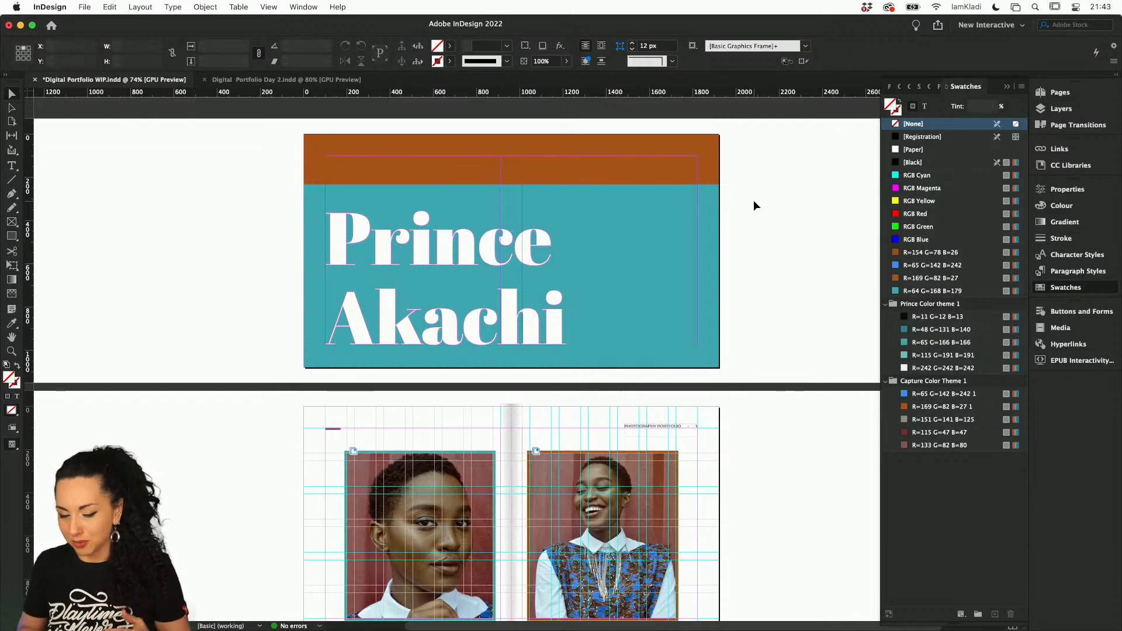
scroll(745, 371, down, 2)
scroll(746, 376, down, 15)
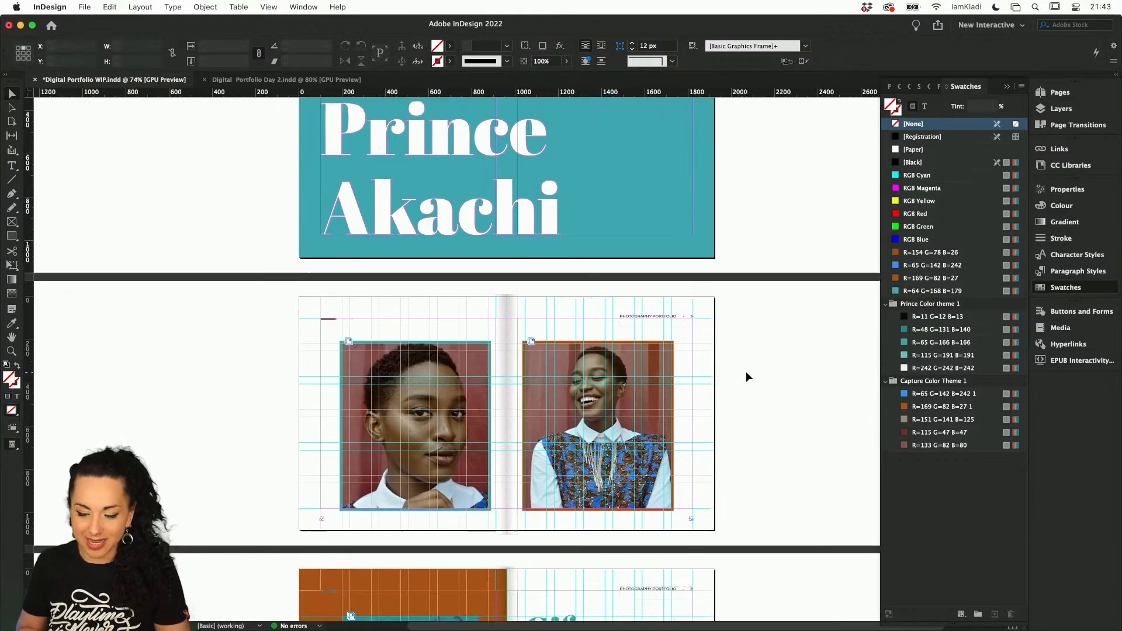
scroll(746, 376, down, 7)
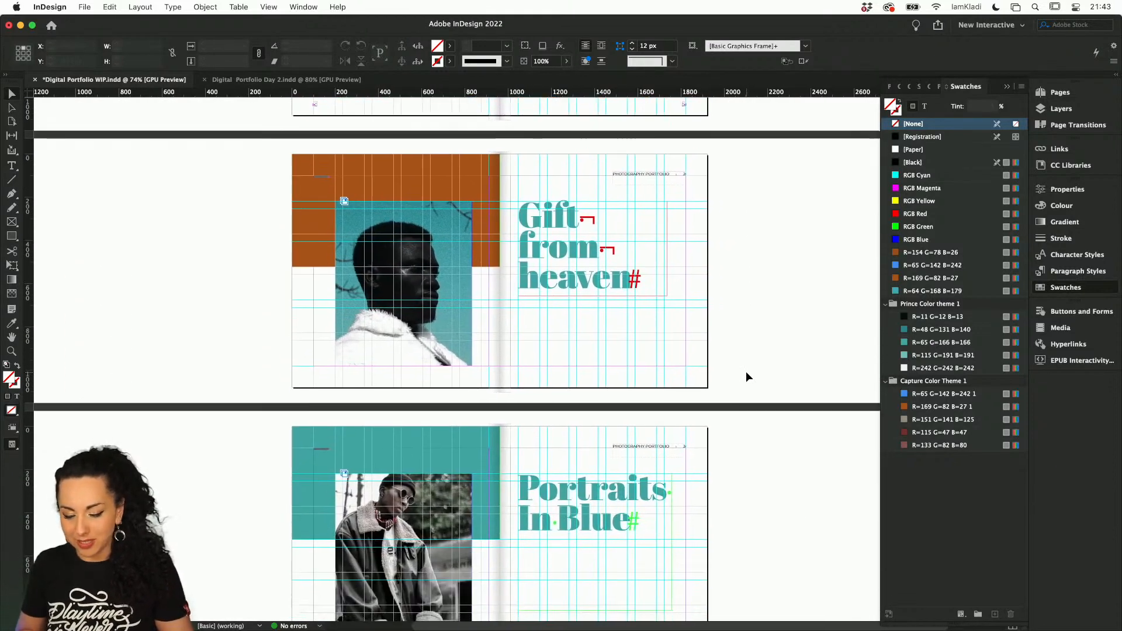
scroll(746, 375, up, 3)
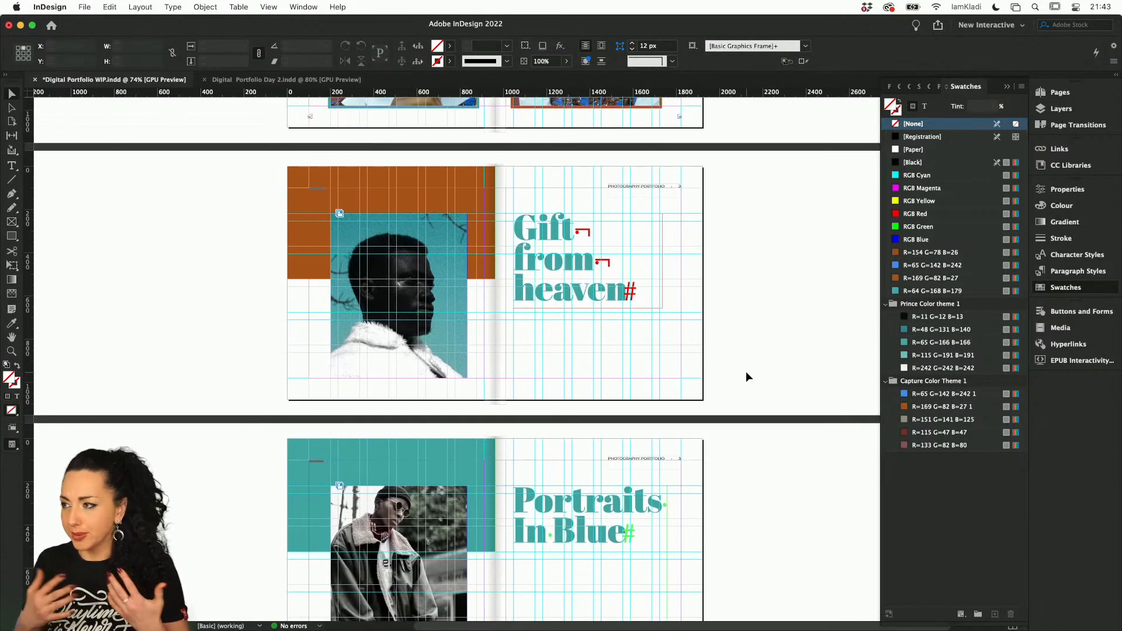
scroll(745, 371, up, 4)
Examine the spreads of Digital Portfolio Day 2.indd, including the photographer's portrait on the last spread
click(250, 80)
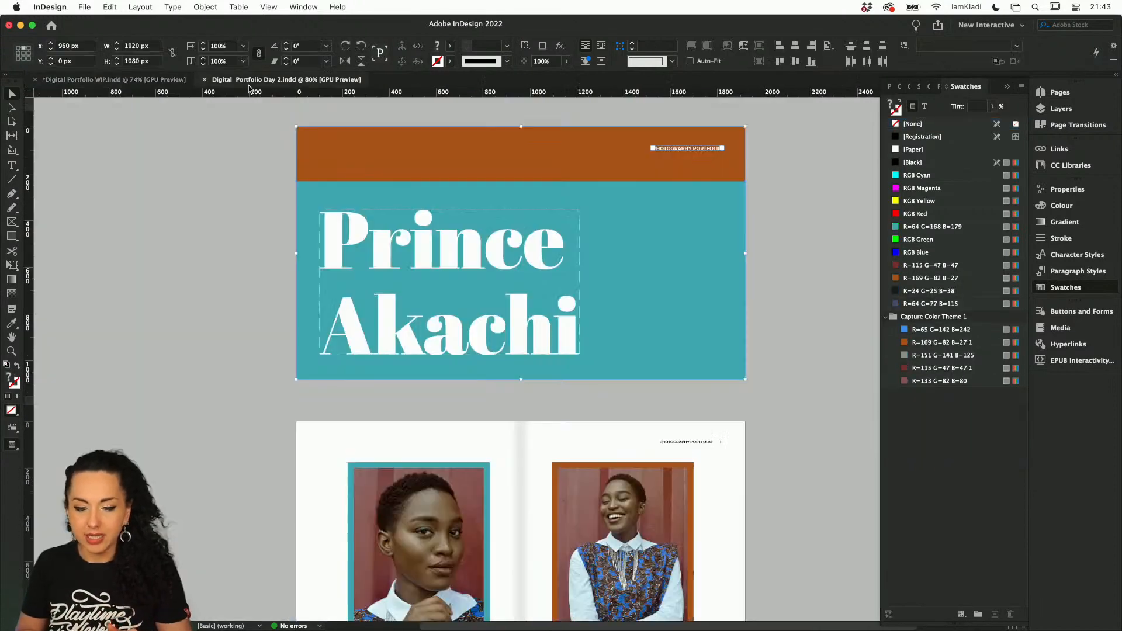
scroll(767, 450, down, 10)
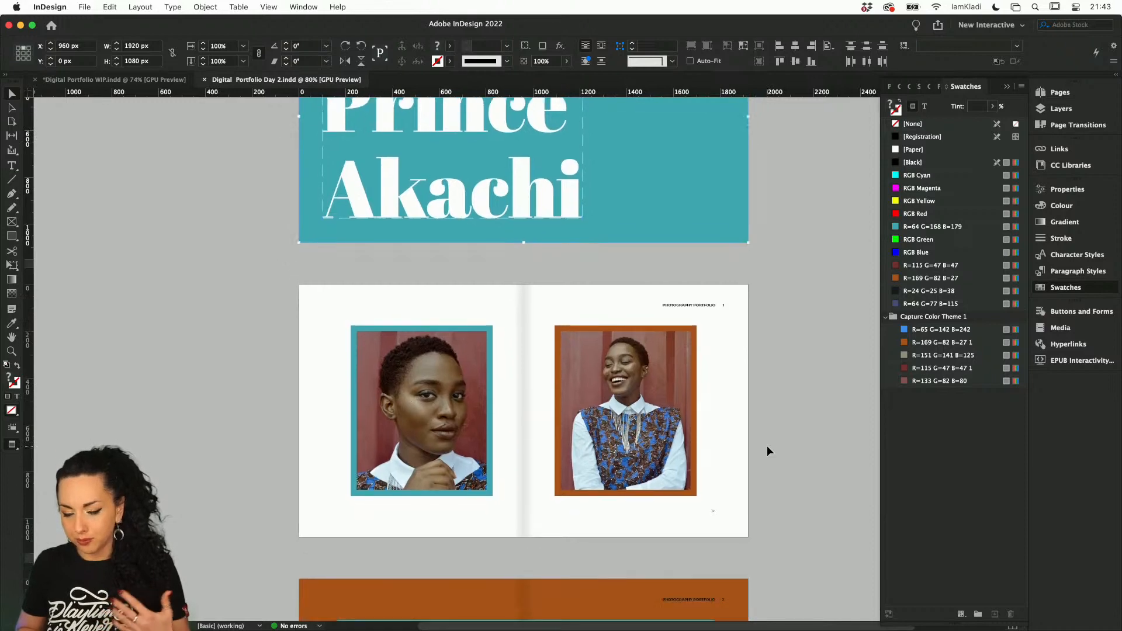
scroll(767, 450, down, 10)
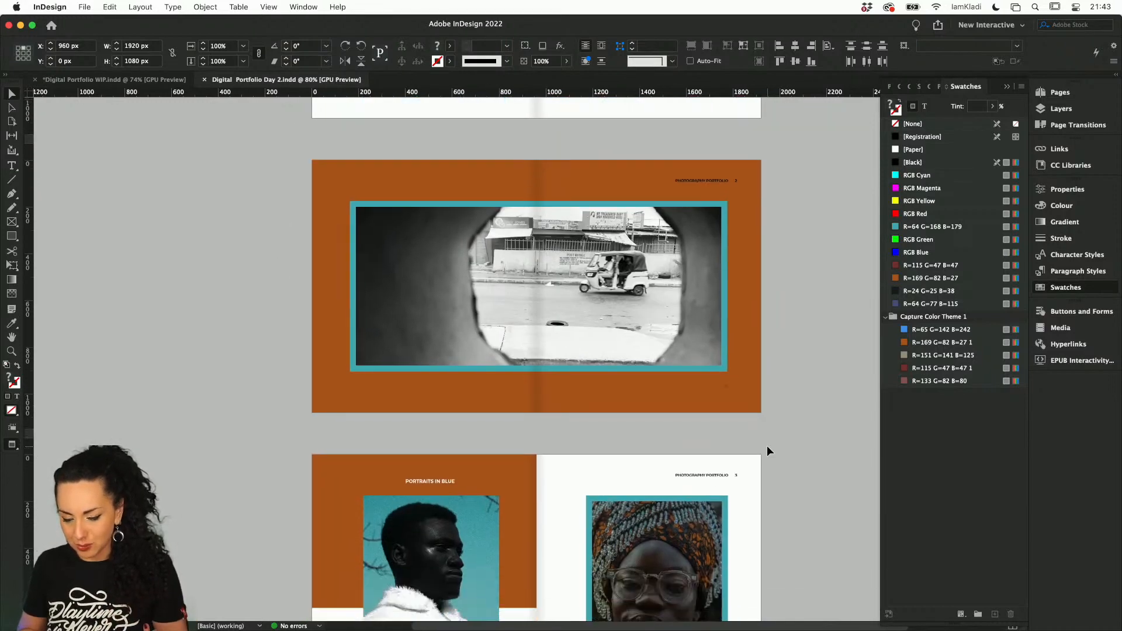
scroll(767, 445, down, 5)
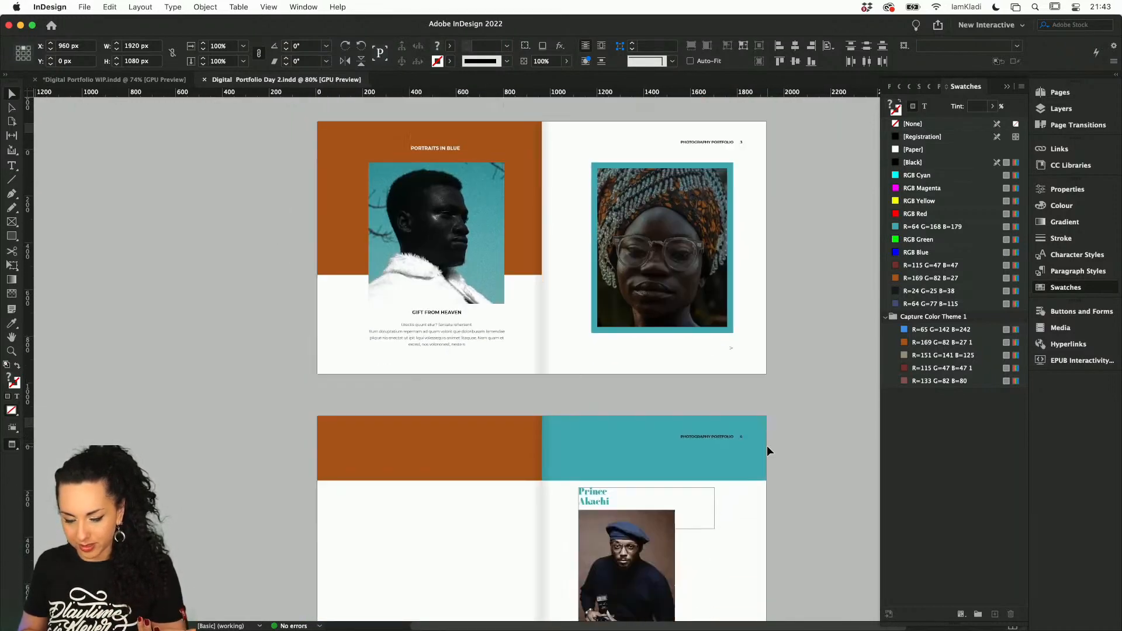
scroll(766, 445, up, 4)
scroll(766, 446, down, 4)
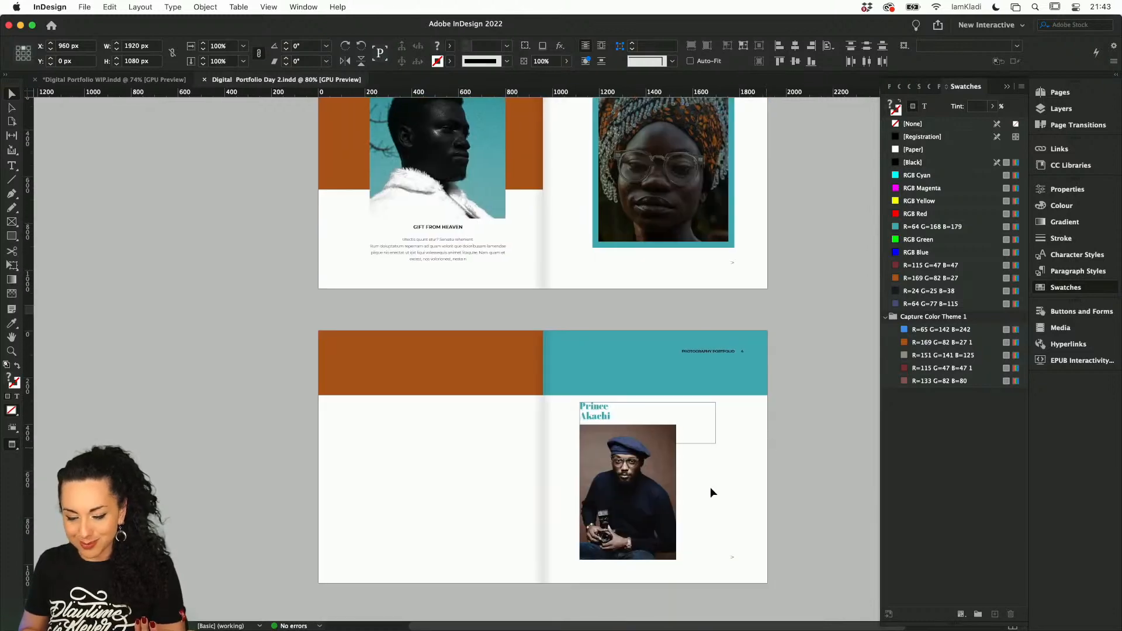
scroll(710, 486, up, 6)
scroll(673, 525, up, 3)
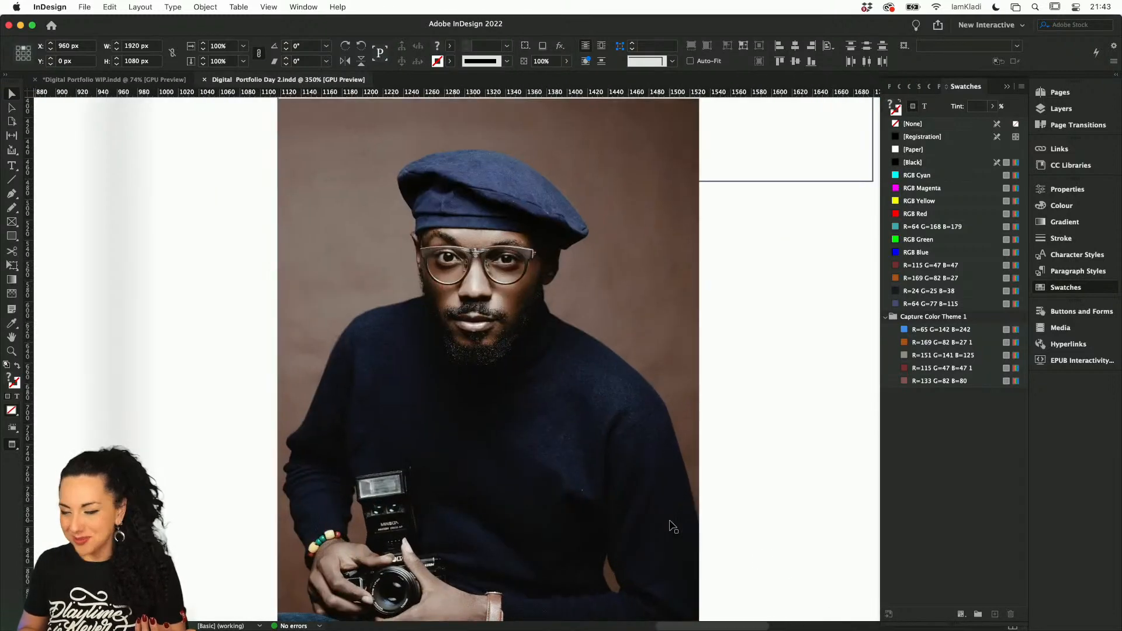
scroll(777, 471, down, 5)
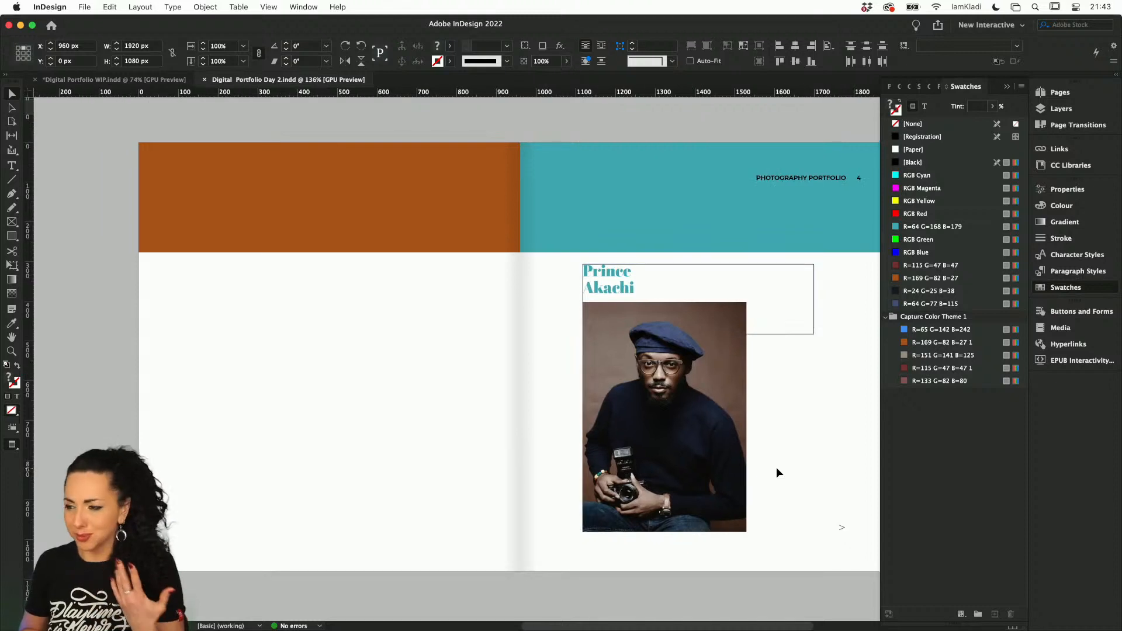
scroll(777, 471, up, 5)
scroll(777, 472, up, 8)
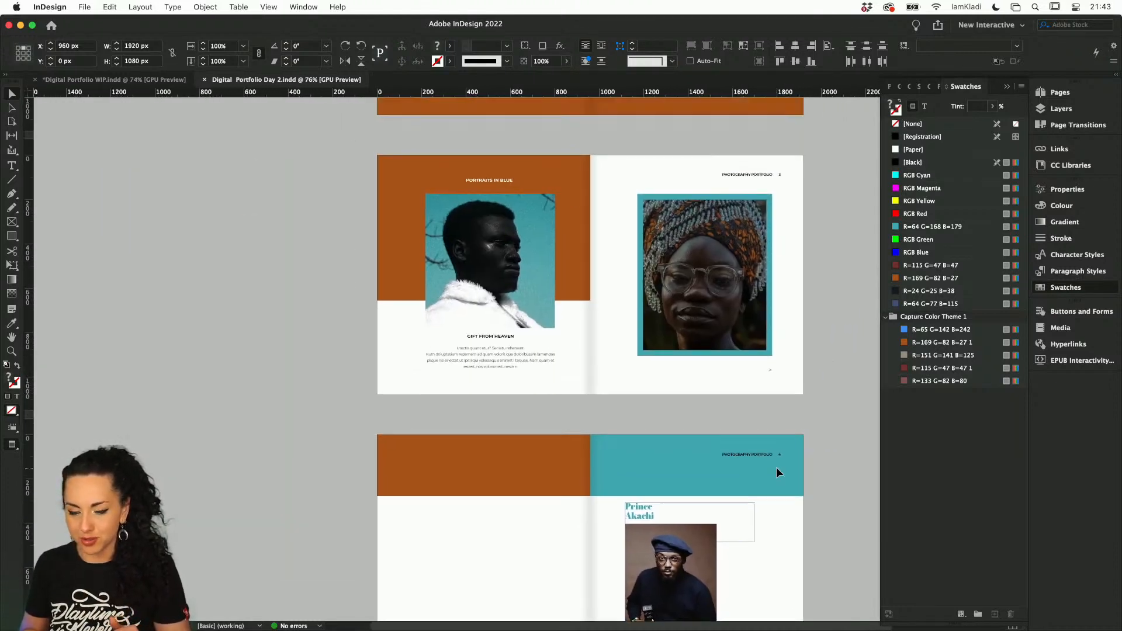
scroll(776, 470, up, 8)
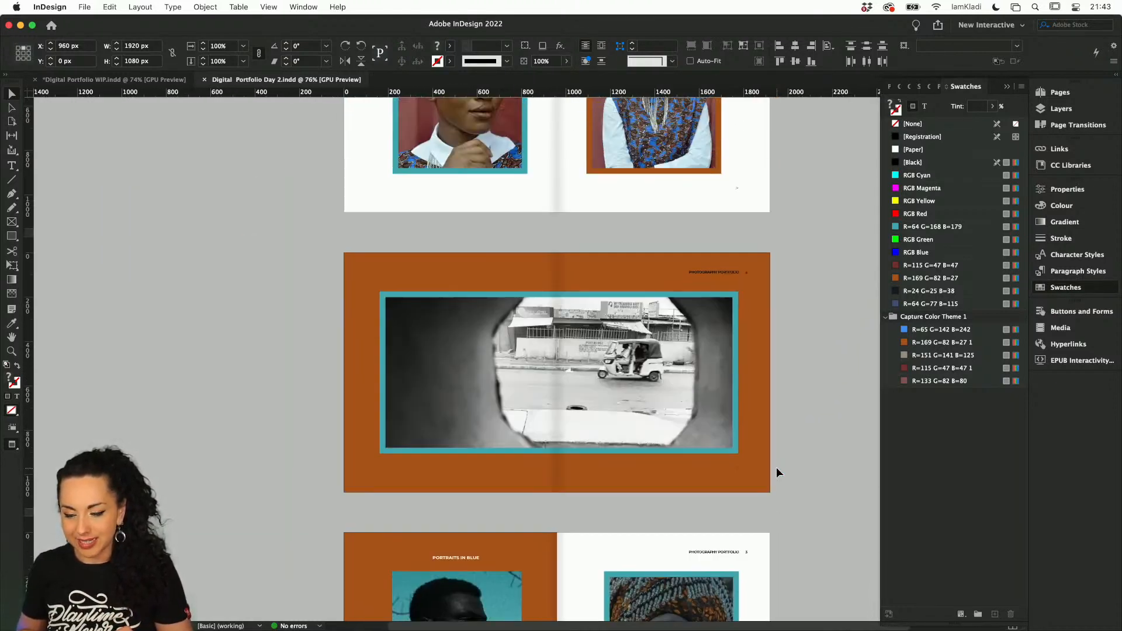
scroll(776, 472, up, 2)
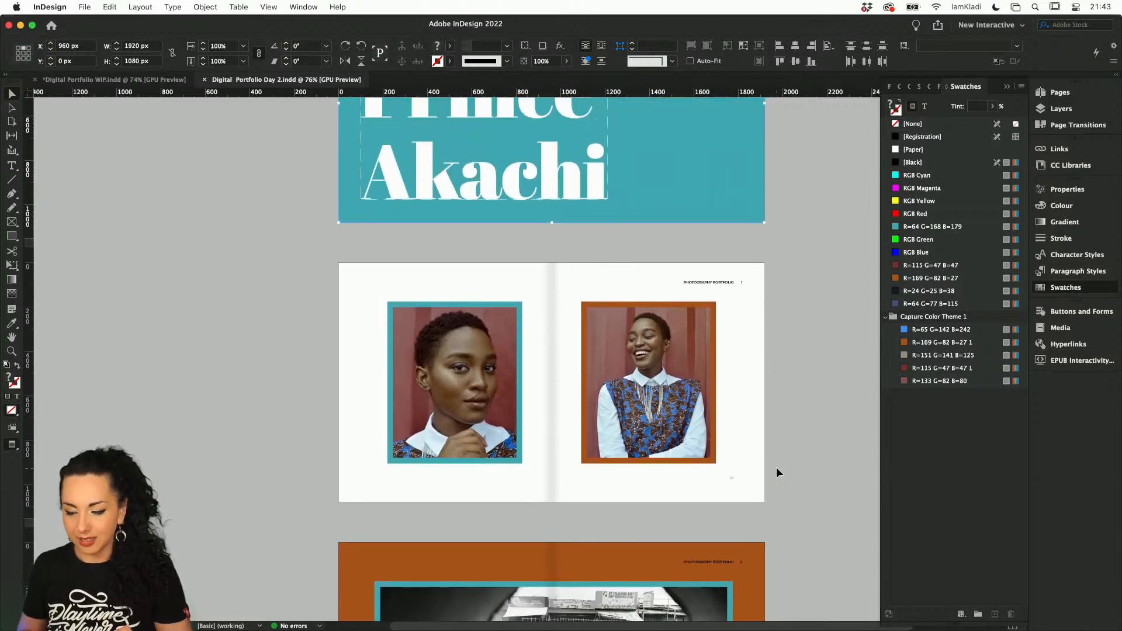
scroll(776, 472, up, 6)
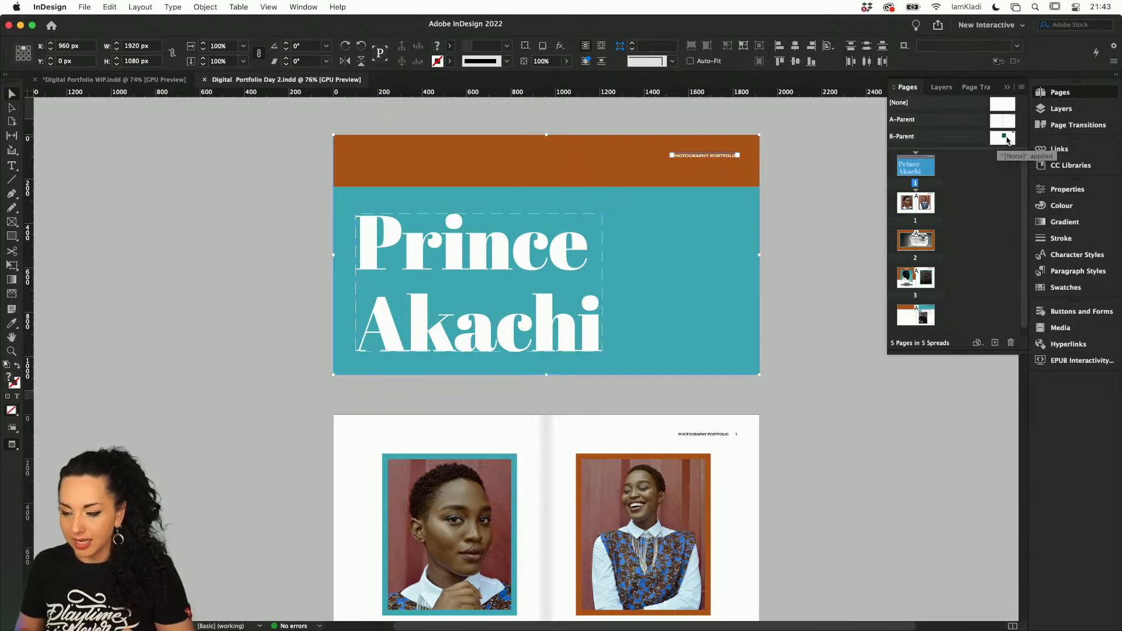
Apply B-Parent to the cover page of Digital Portfolio Day 2.indd and delete the green square from the B-Parent page
mouse_move(1007, 141)
mouse_down()
mouse_move(943, 153)
mouse_move(929, 170)
mouse_up()
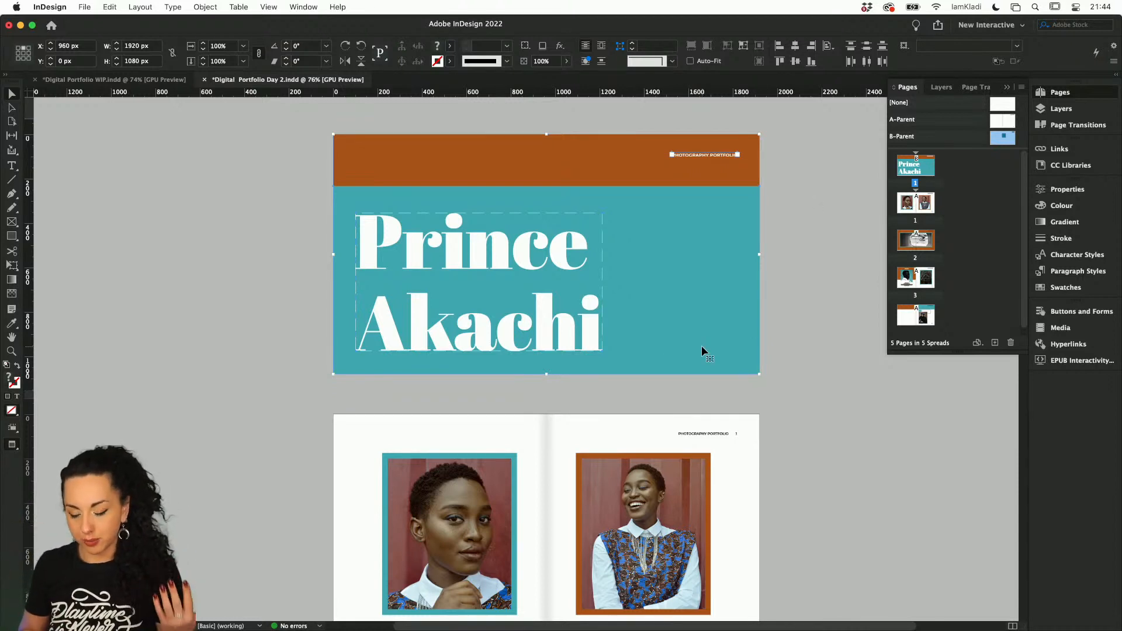
click(945, 192)
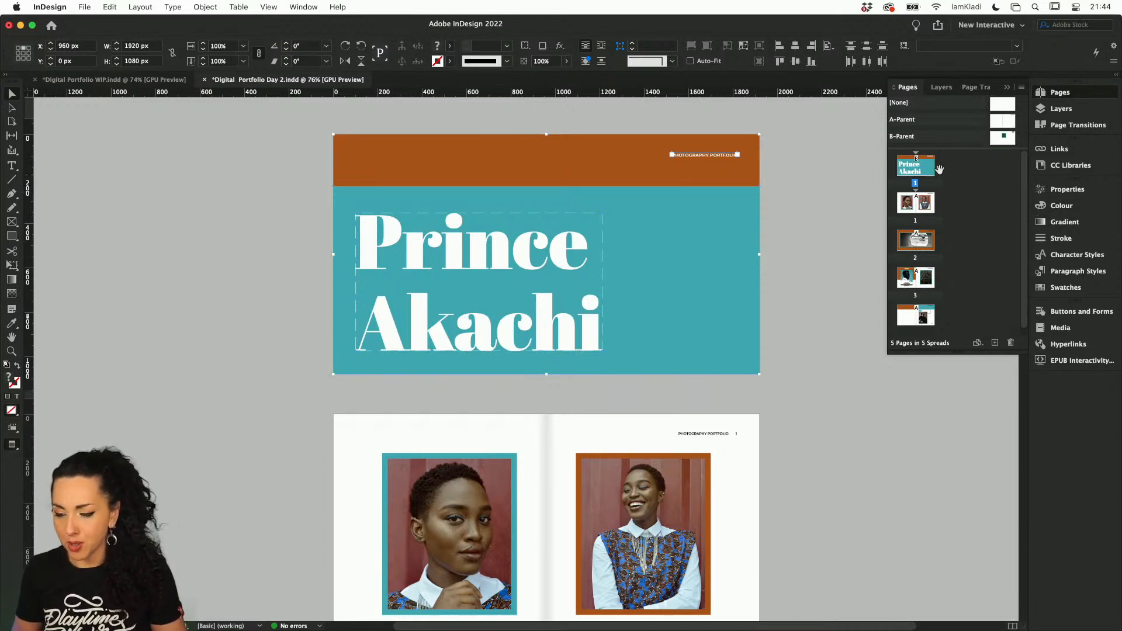
double_click(1003, 139)
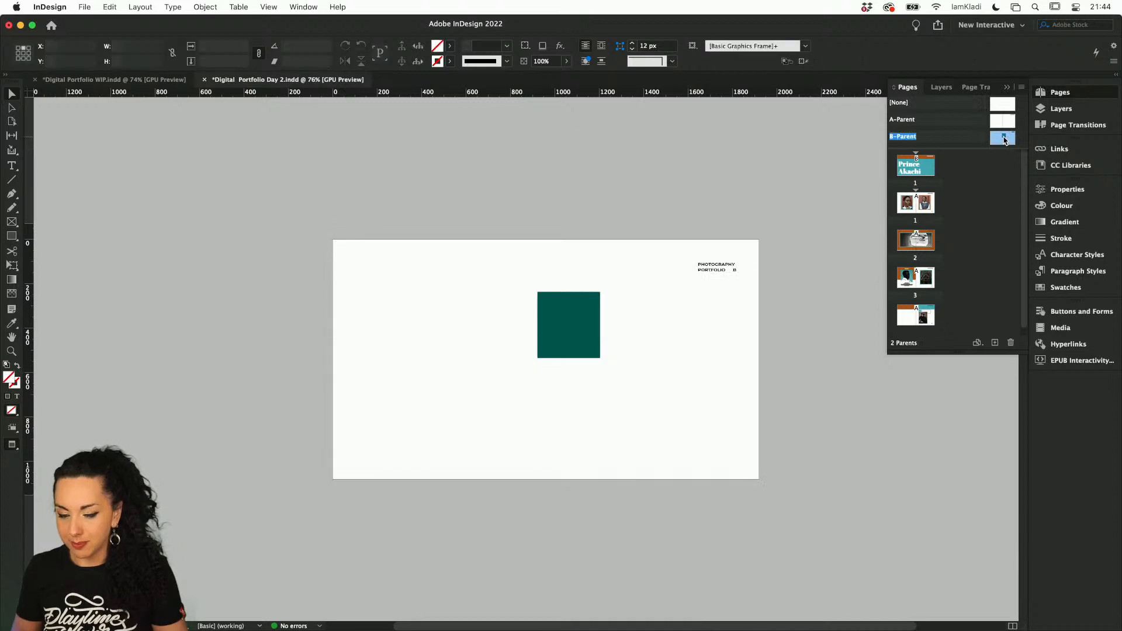
click(565, 340)
key(Delete)
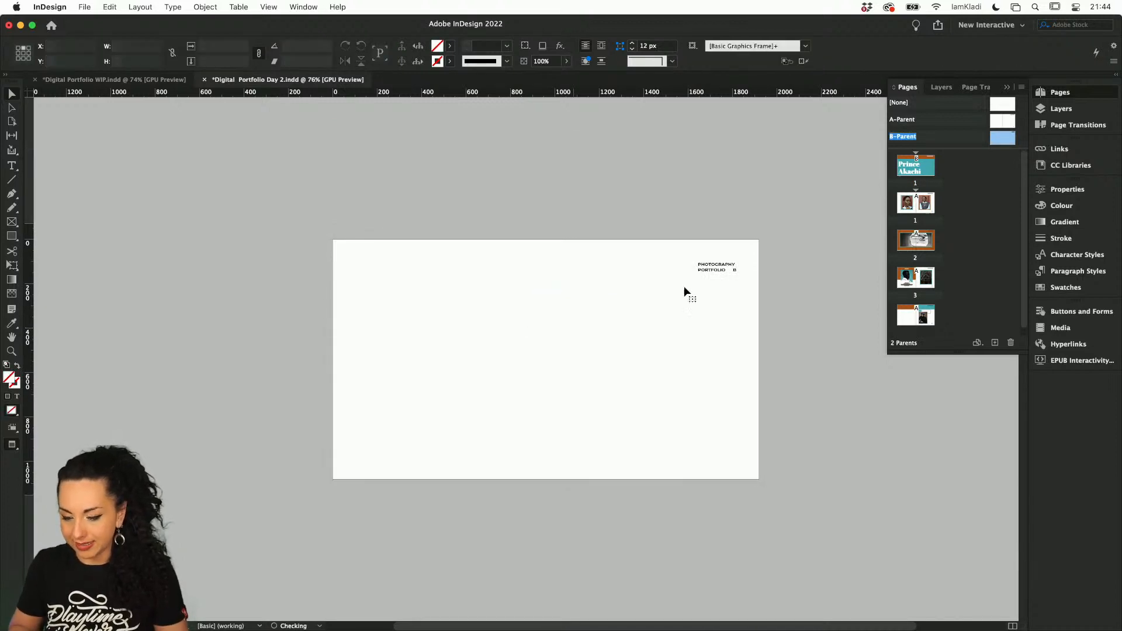
Select and copy the "Photography Portfolio" text frame and the arrow button on A-Parent
double_click(1002, 121)
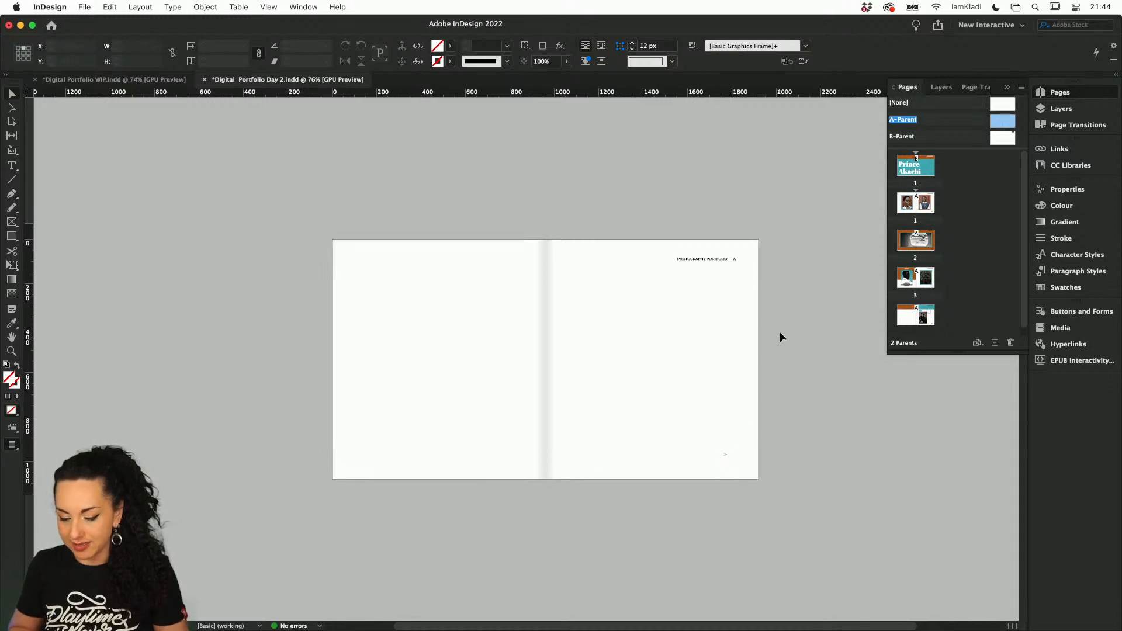
scroll(779, 331, up, 1)
drag(675, 241, 769, 453)
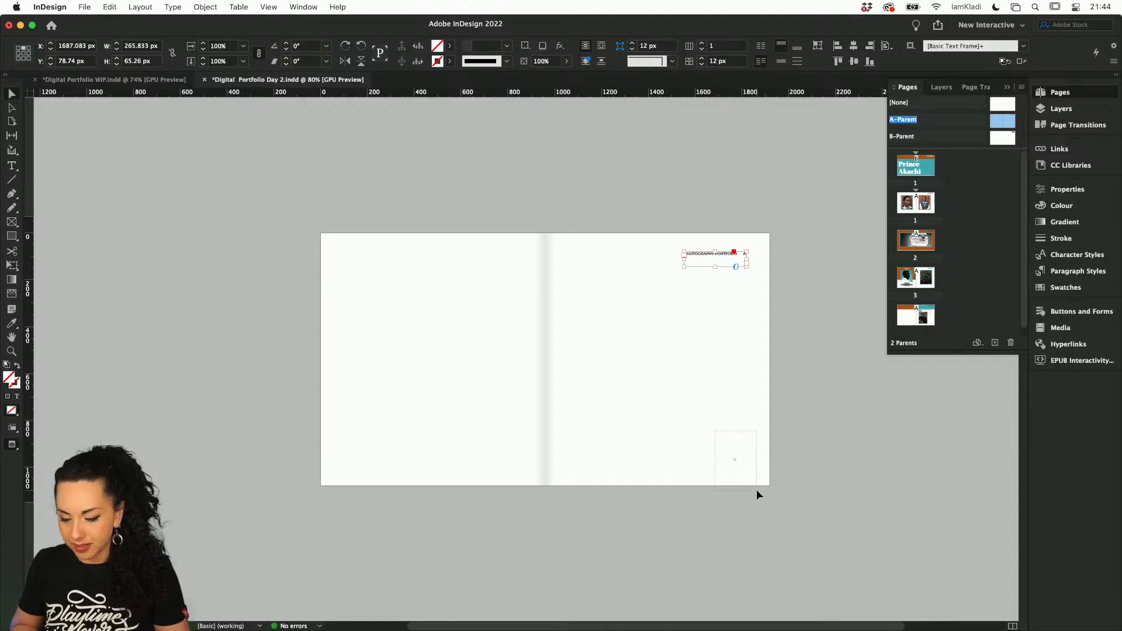
click(756, 489)
drag(728, 198, 756, 489)
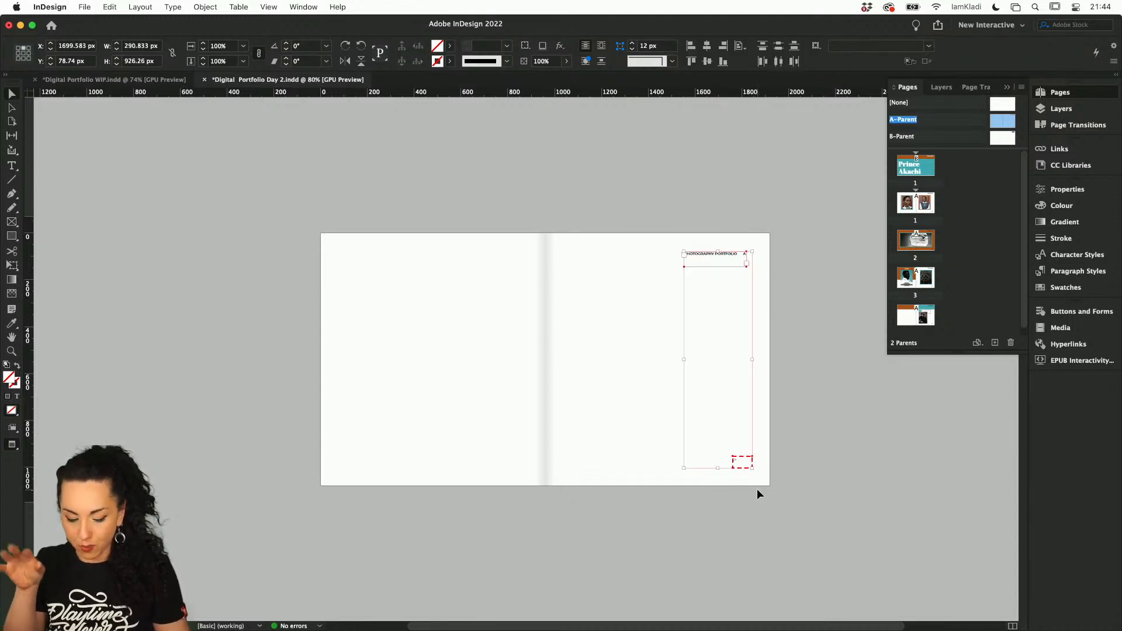
Replace the "Photography Portfolio" text frame on B-Parent with the copied A-Parent objects, pasted in place
double_click(1001, 139)
click(725, 264)
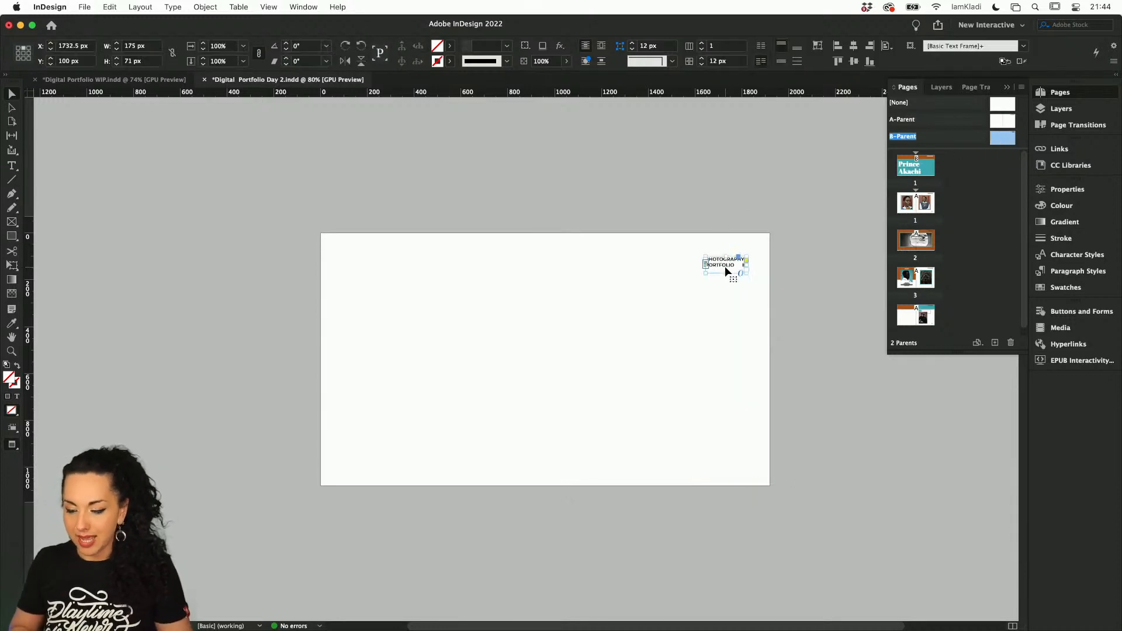
key(Delete)
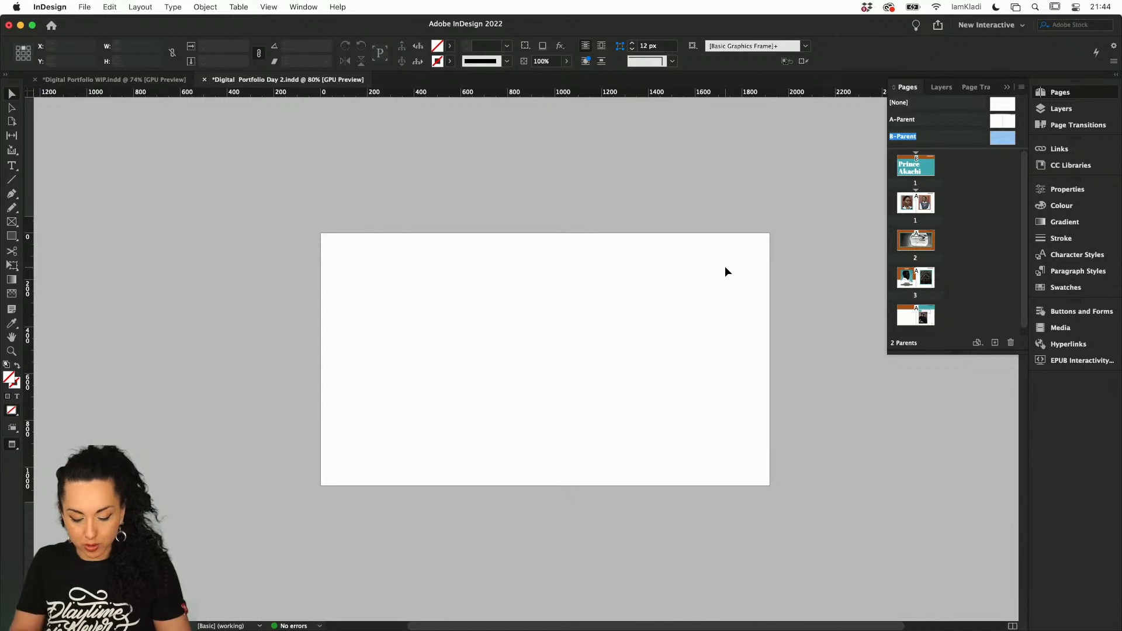
key(super+alt+shift+v)
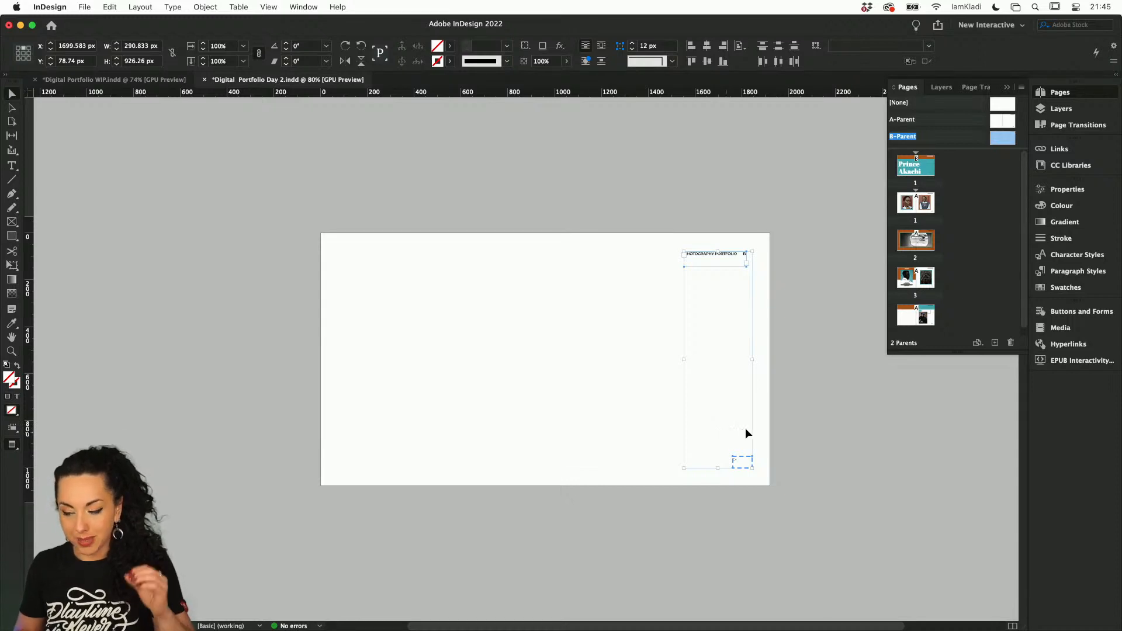
Check which layer holds the objects pasted onto B-Parent
click(1059, 108)
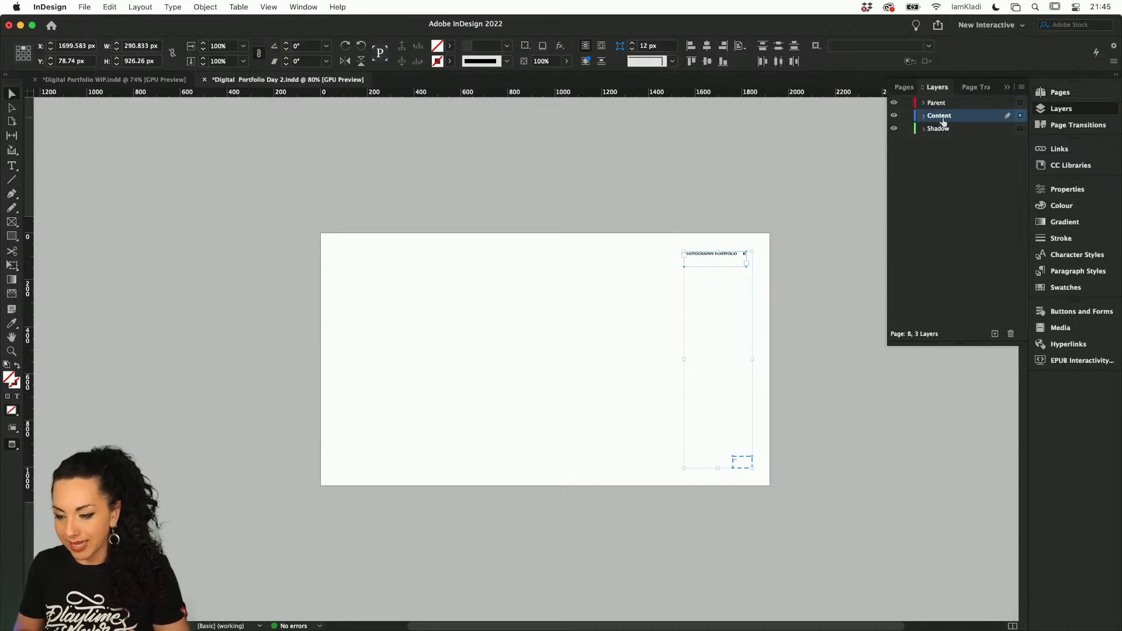
click(923, 116)
click(946, 129)
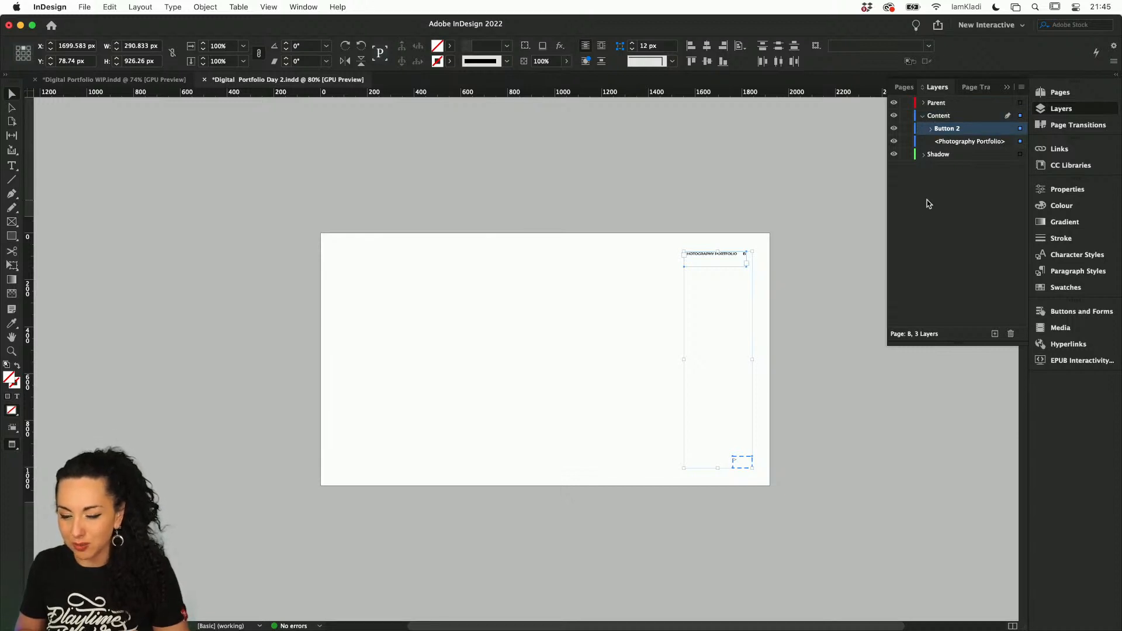
click(836, 261)
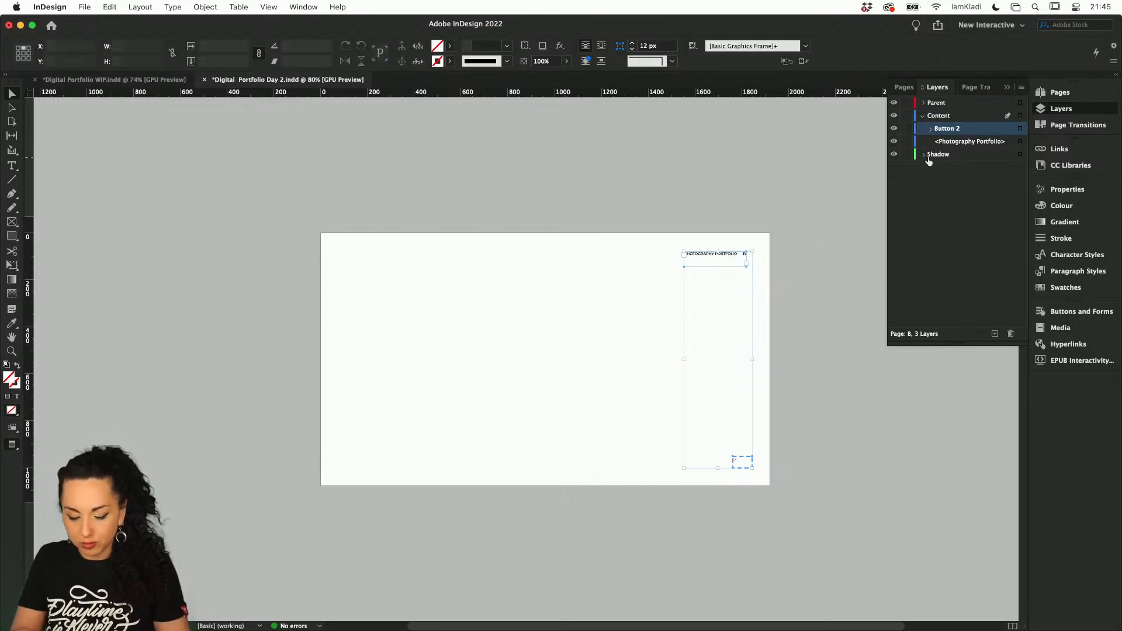
click(801, 250)
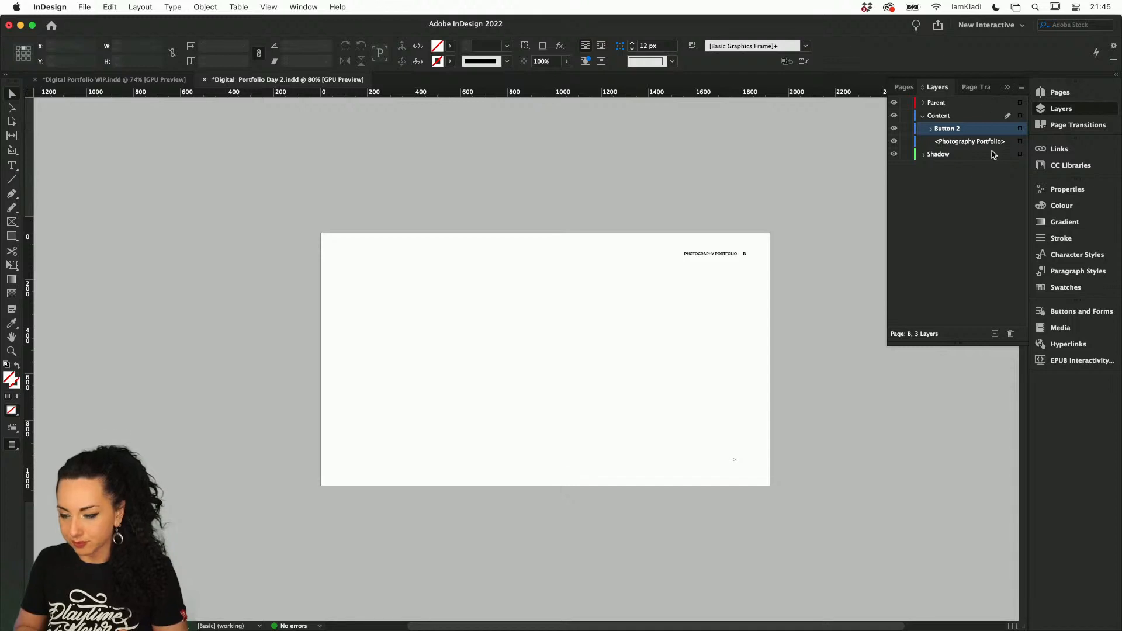
Move the pasted "Photography Portfolio" frame and arrow button on B-Parent from the Content layer to the Parent layer
click(706, 252)
click(1067, 95)
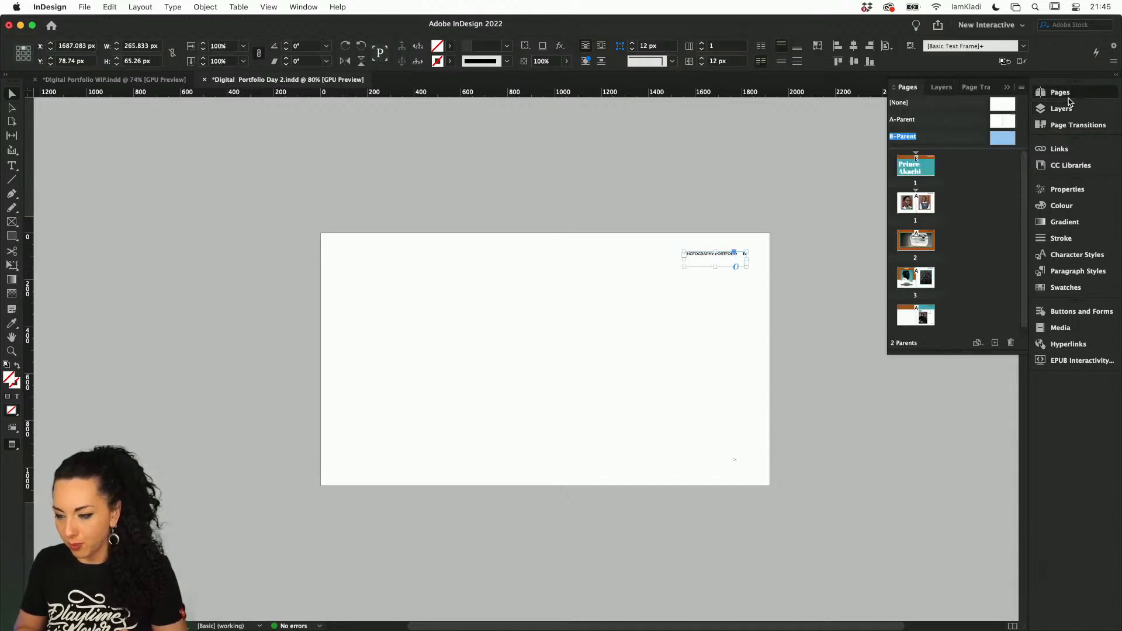
double_click(999, 140)
scroll(854, 156, right, 5)
scroll(854, 156, up, 1)
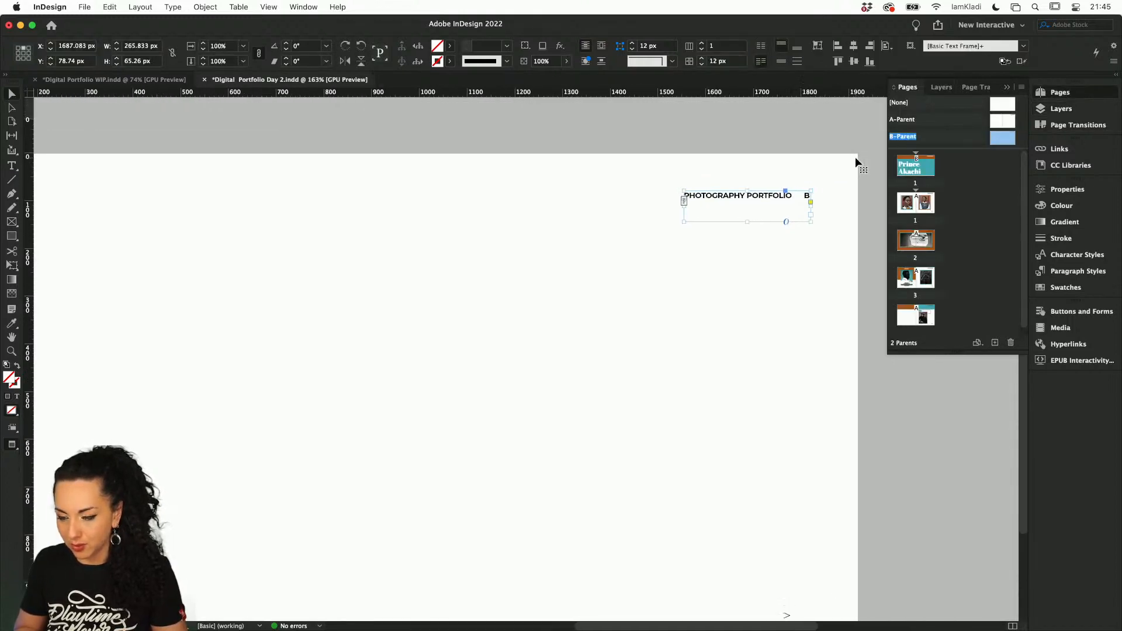
click(1060, 109)
drag(949, 133, 940, 104)
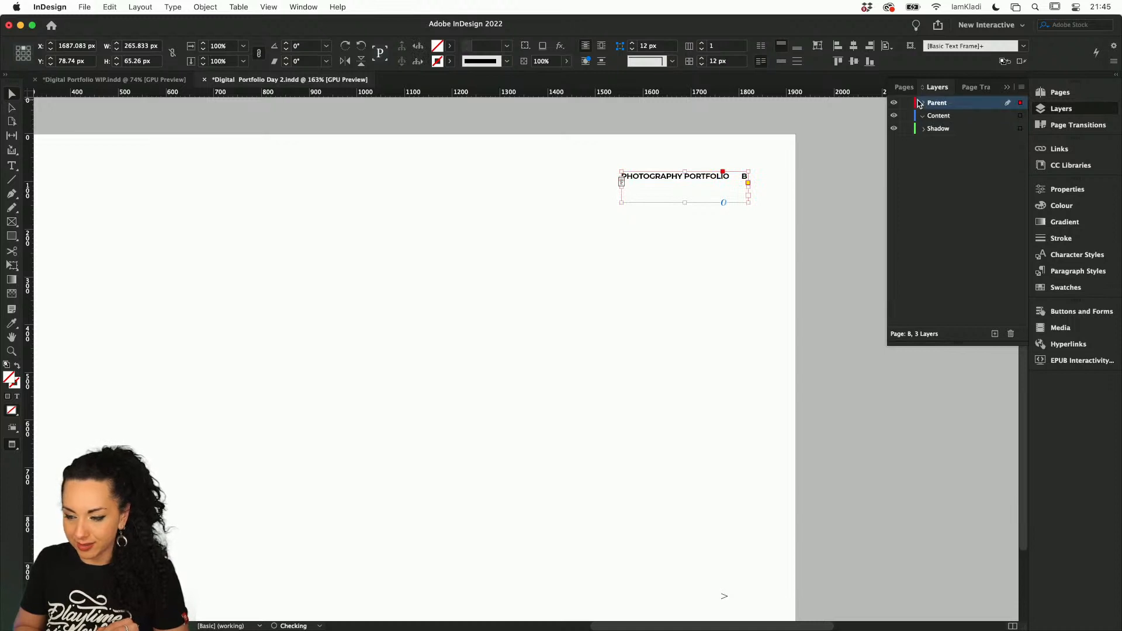
click(922, 103)
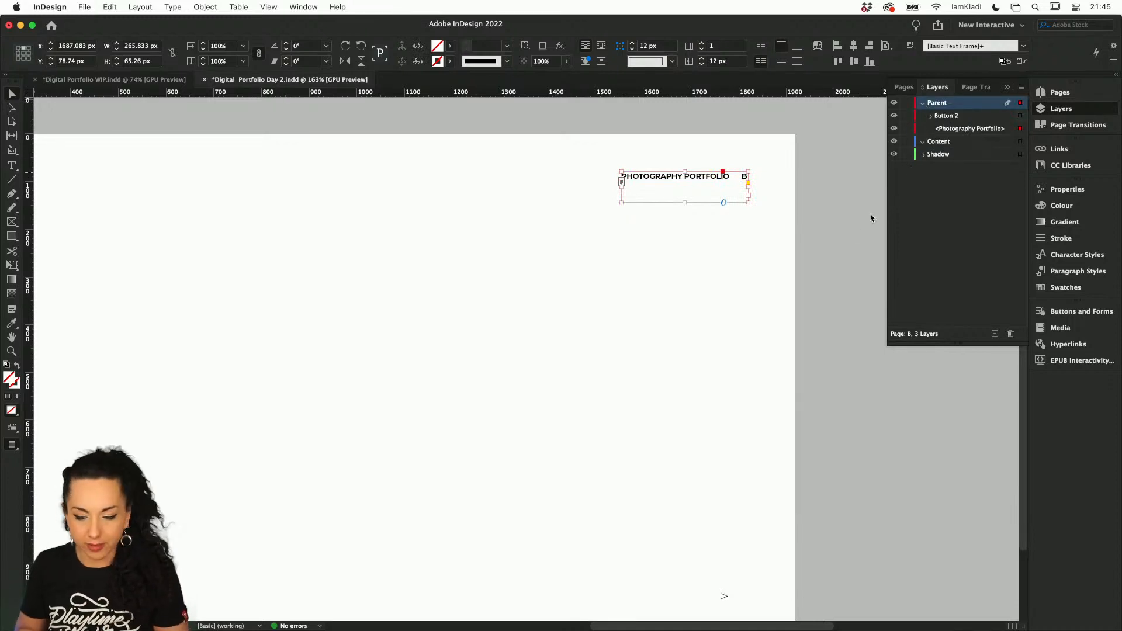
Copy the ">" character from the arrow button on B-Parent and paste it as a separate text frame
scroll(731, 277, down, 4)
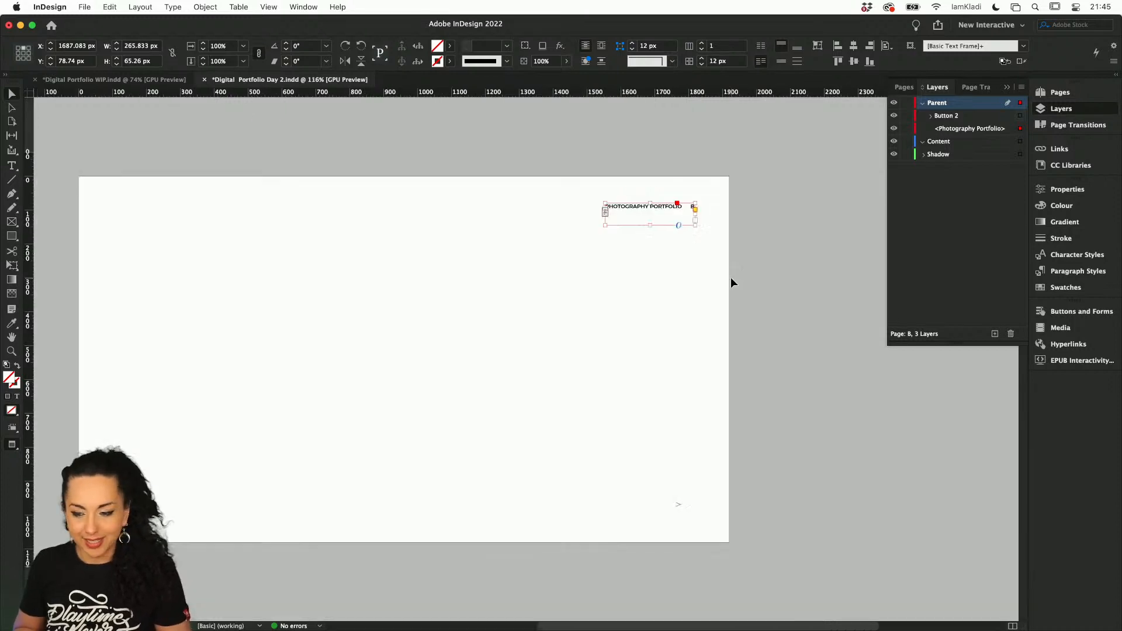
click(710, 459)
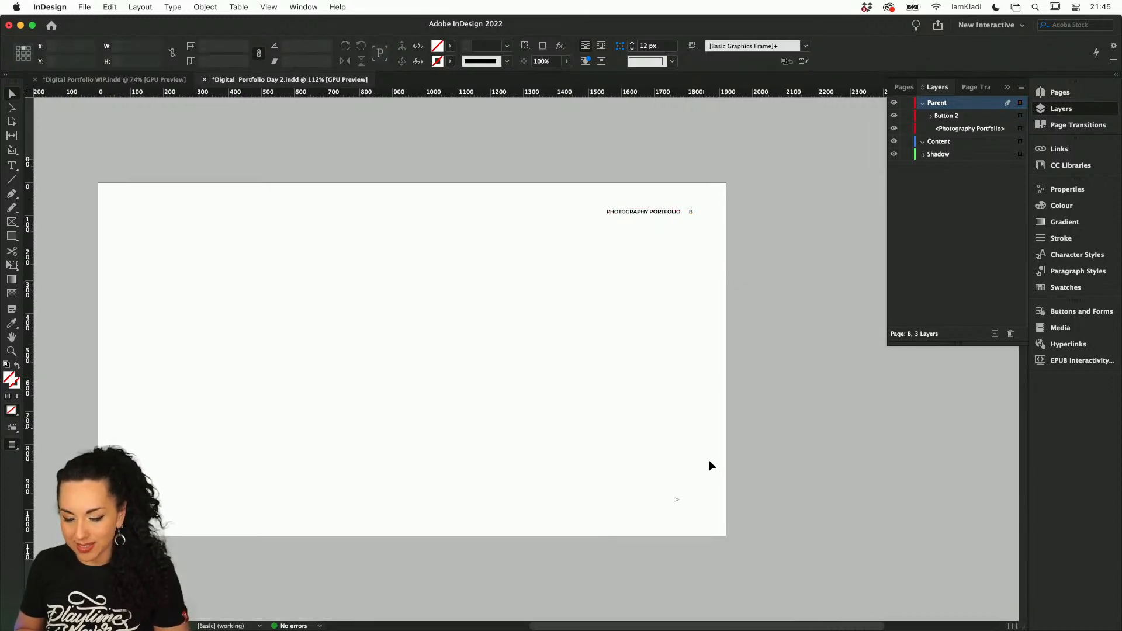
click(683, 502)
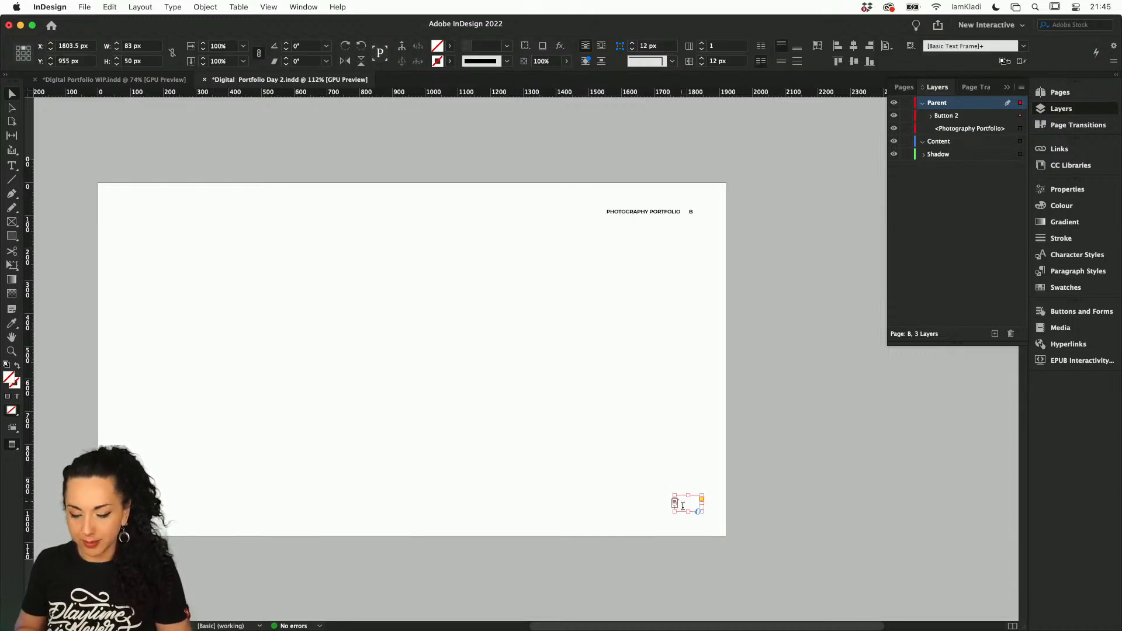
double_click(682, 506)
key(super+a)
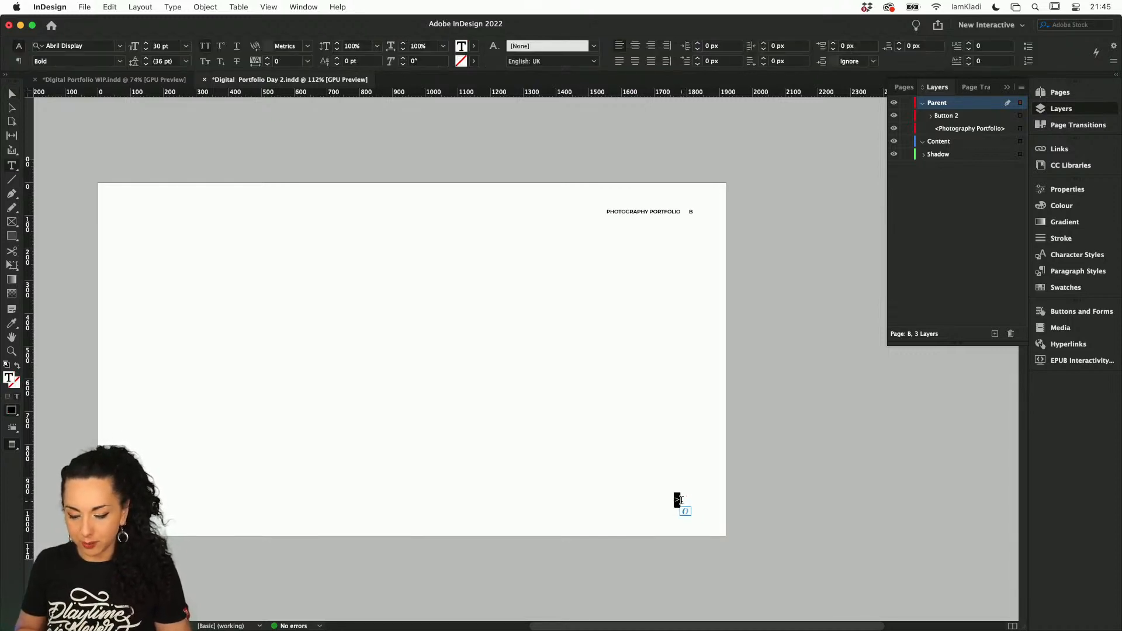
click(13, 93)
click(229, 310)
key(super+v)
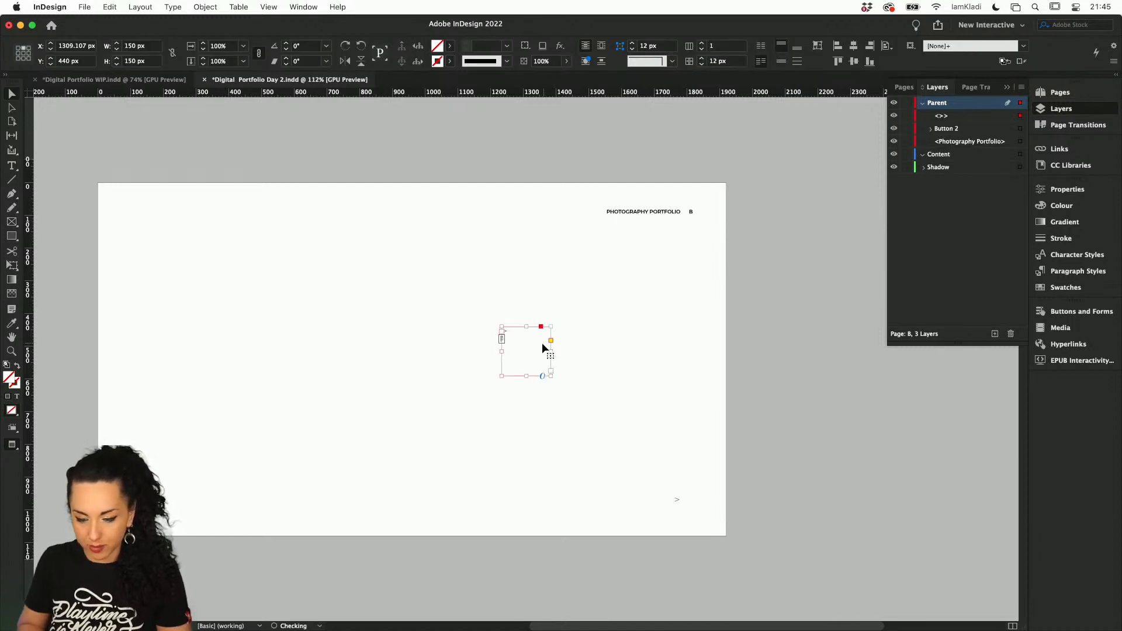
Change the pasted arrow's text to "<" and cut its frame from B-Parent
double_click(542, 343)
text(<)
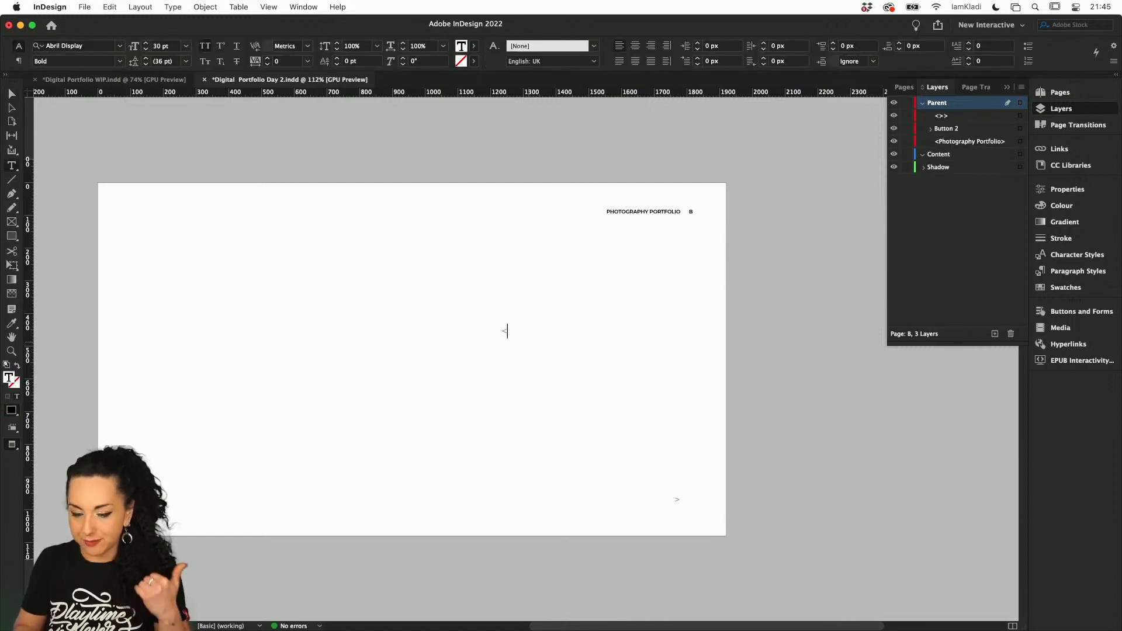
key(Escape)
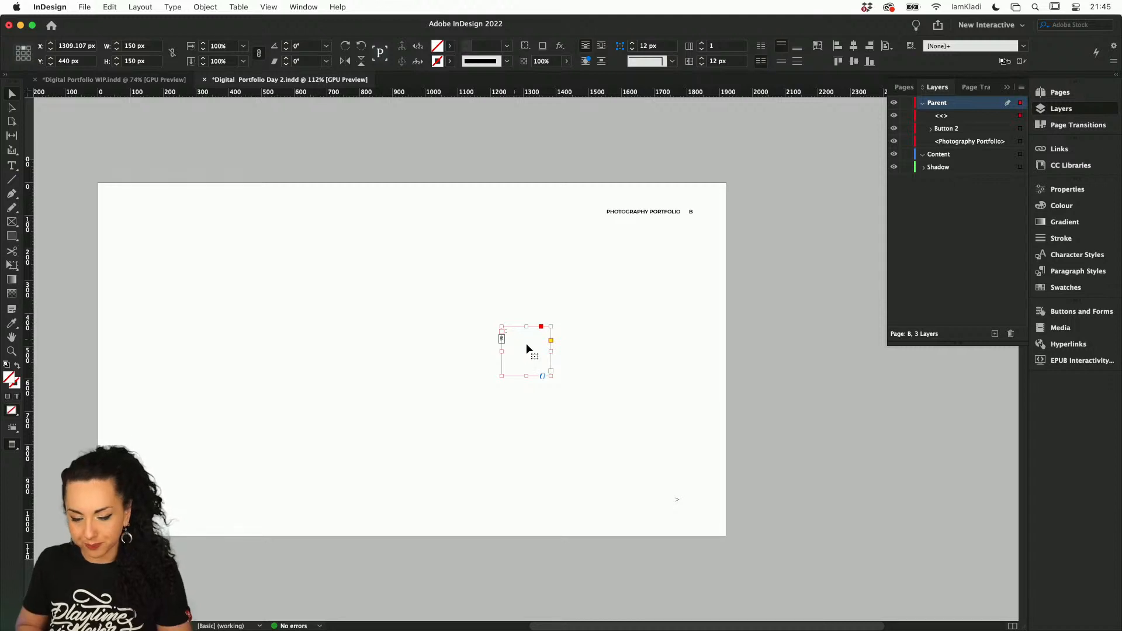
drag(526, 343, 303, 462)
scroll(304, 462, left, 3)
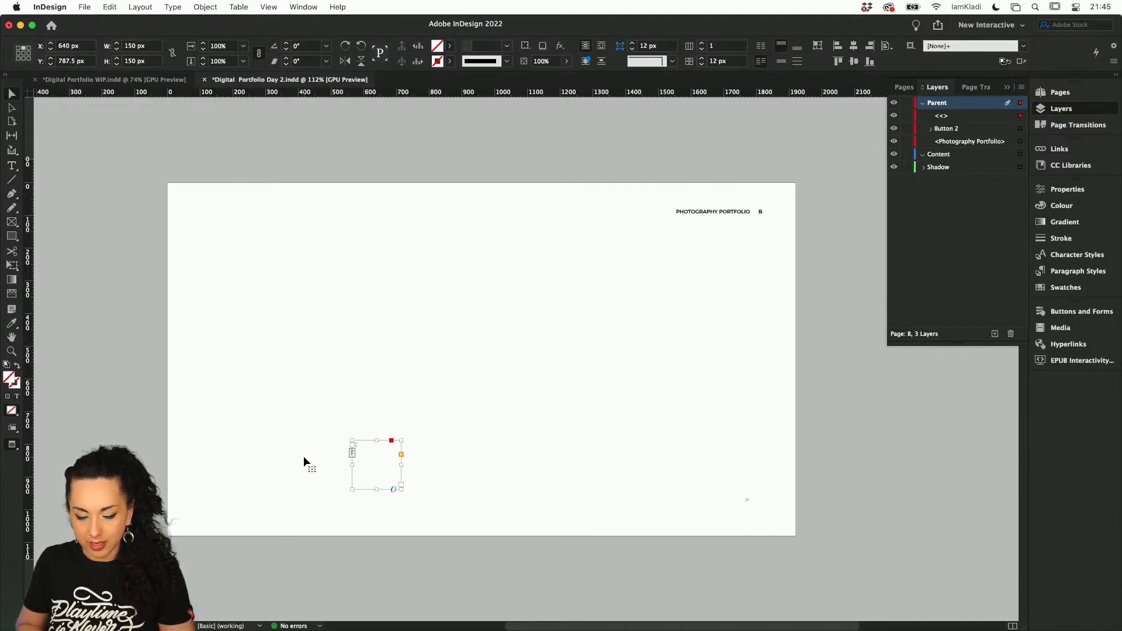
key(BackSpace)
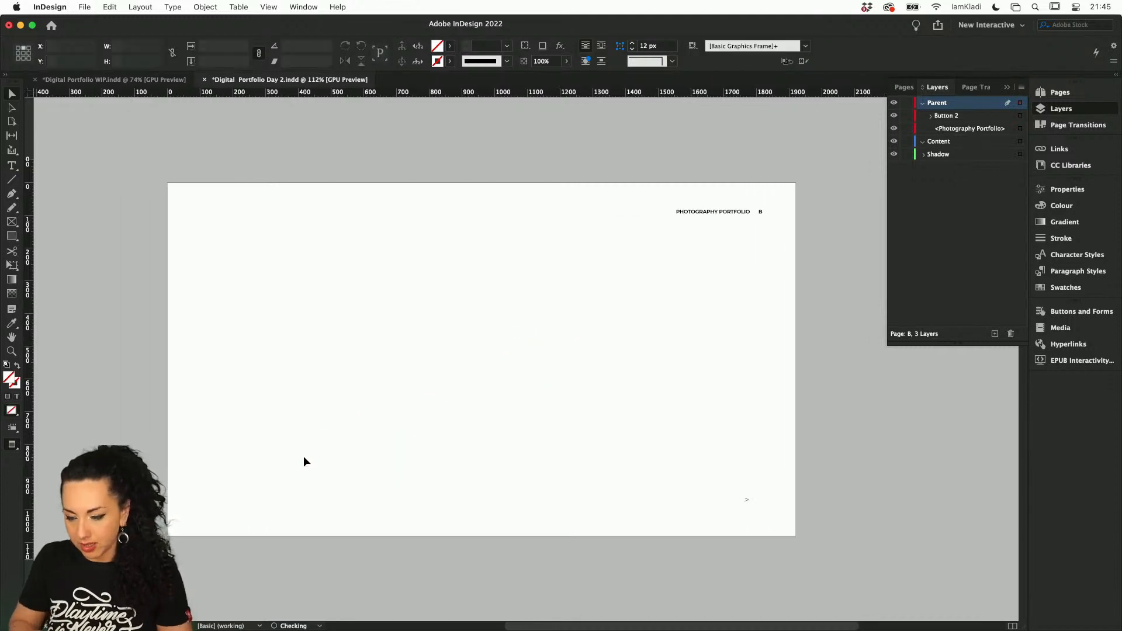
Remove the page number from the "Photography Portfolio" heading on B-Parent and right-align the text
triple_click(754, 210)
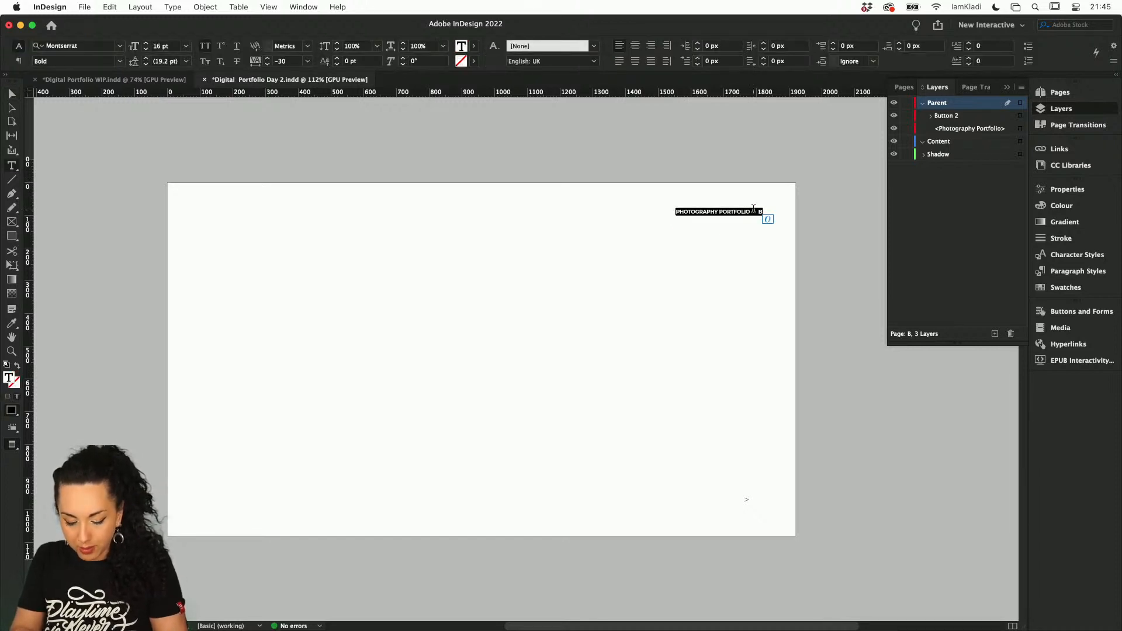
key(Right)
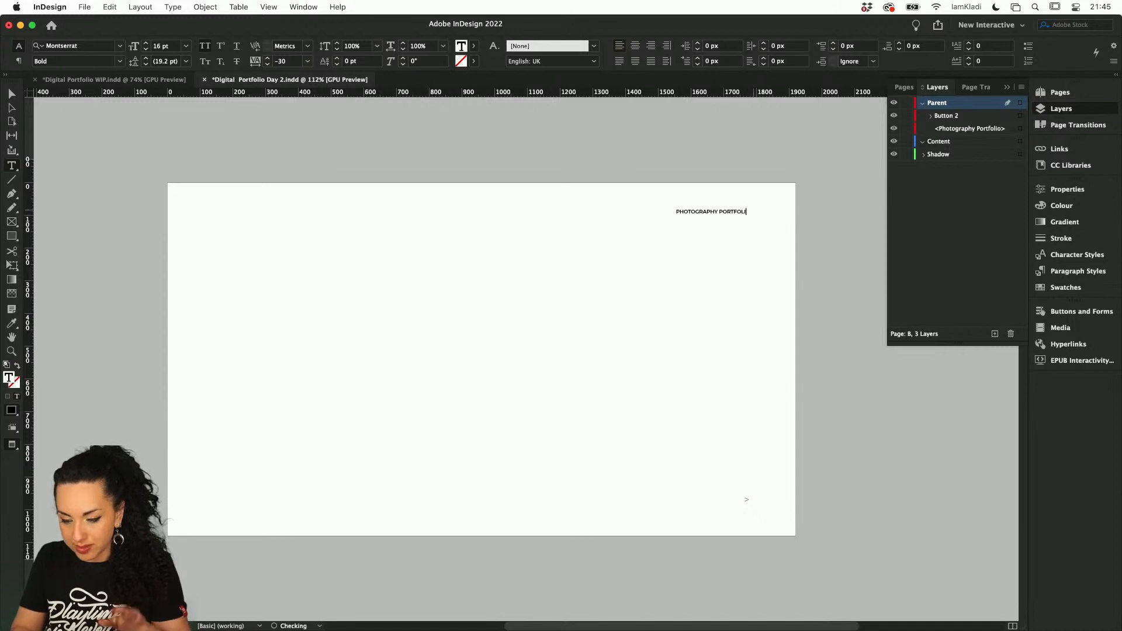
text(O)
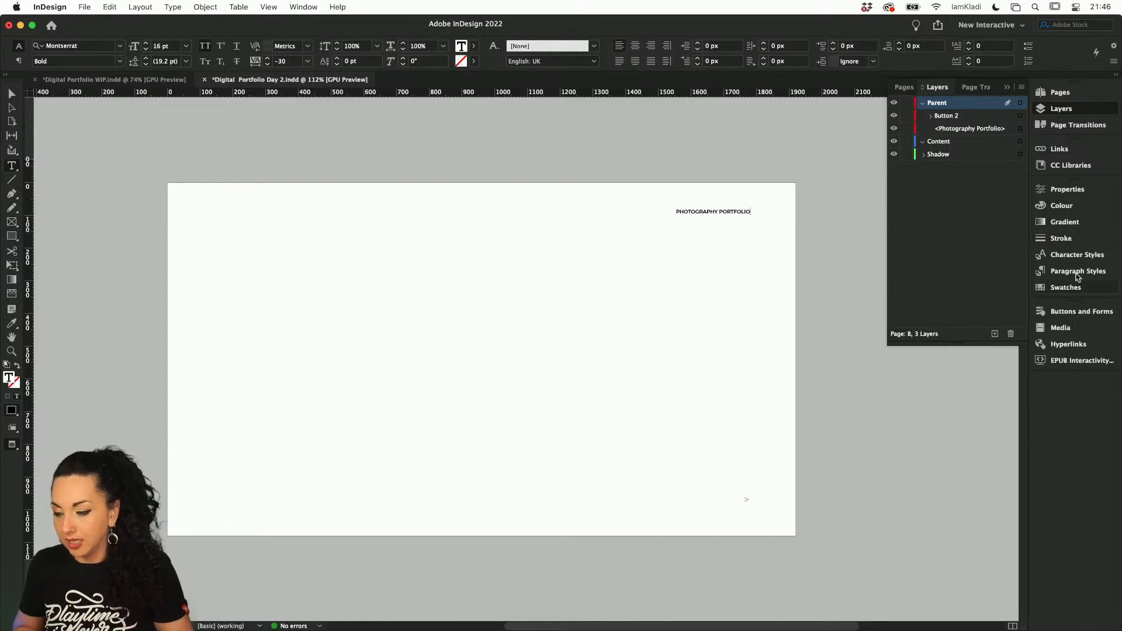
click(1065, 191)
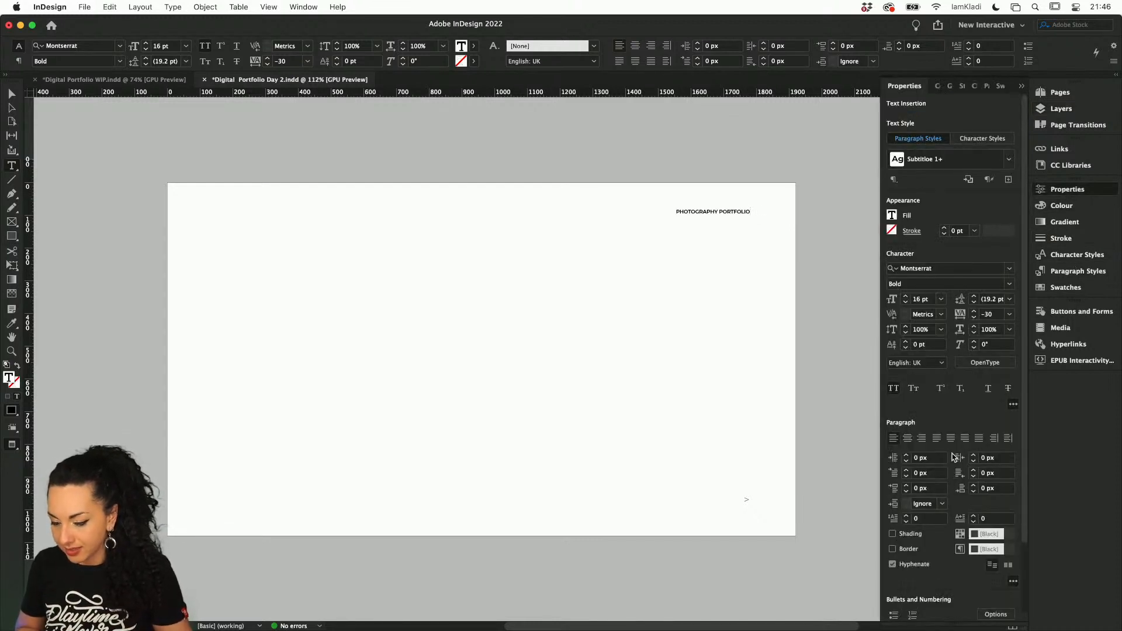
click(921, 439)
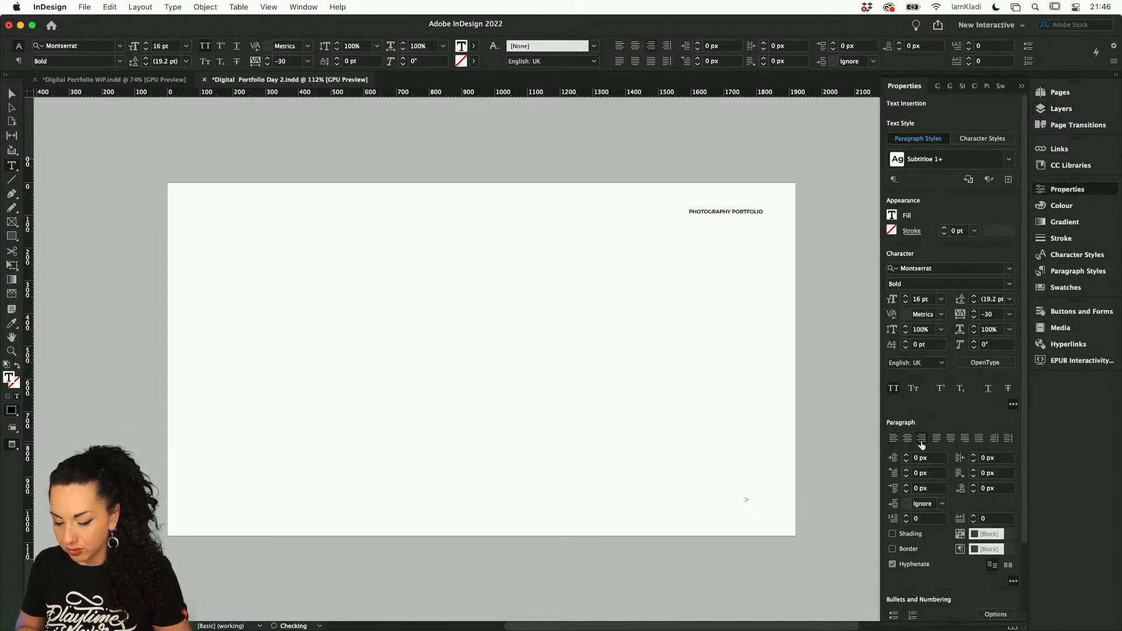
Paste the "<" frame onto A-Parent and, with guides shown, place it at the lower-left margin corner at X 175 px, Y 946 px
click(1058, 93)
double_click(1009, 121)
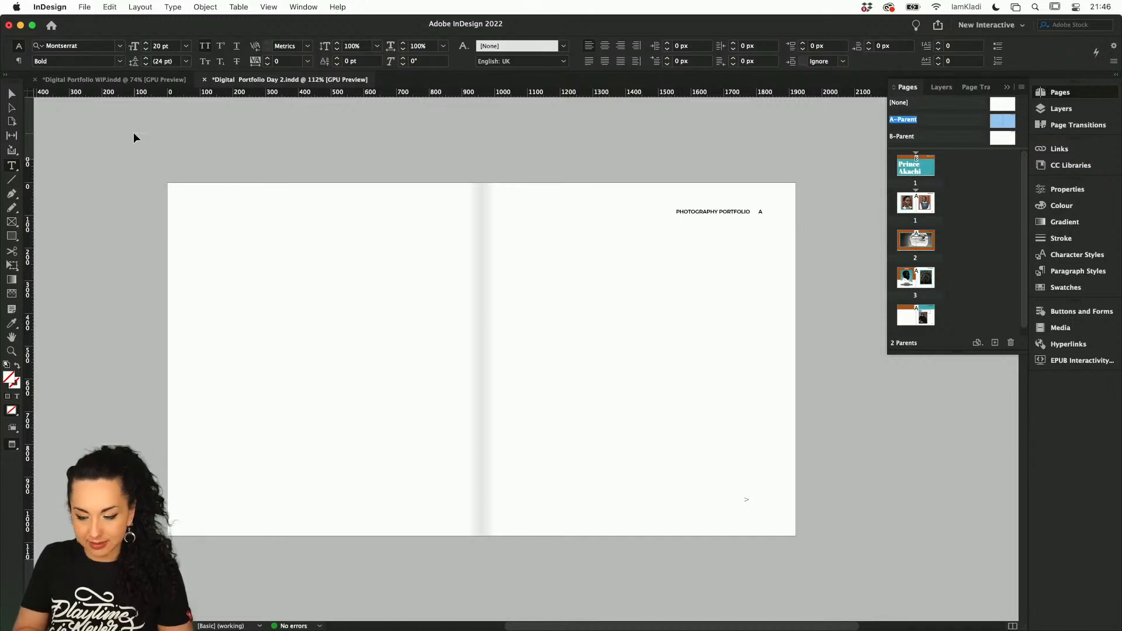
key(super+v)
click(12, 93)
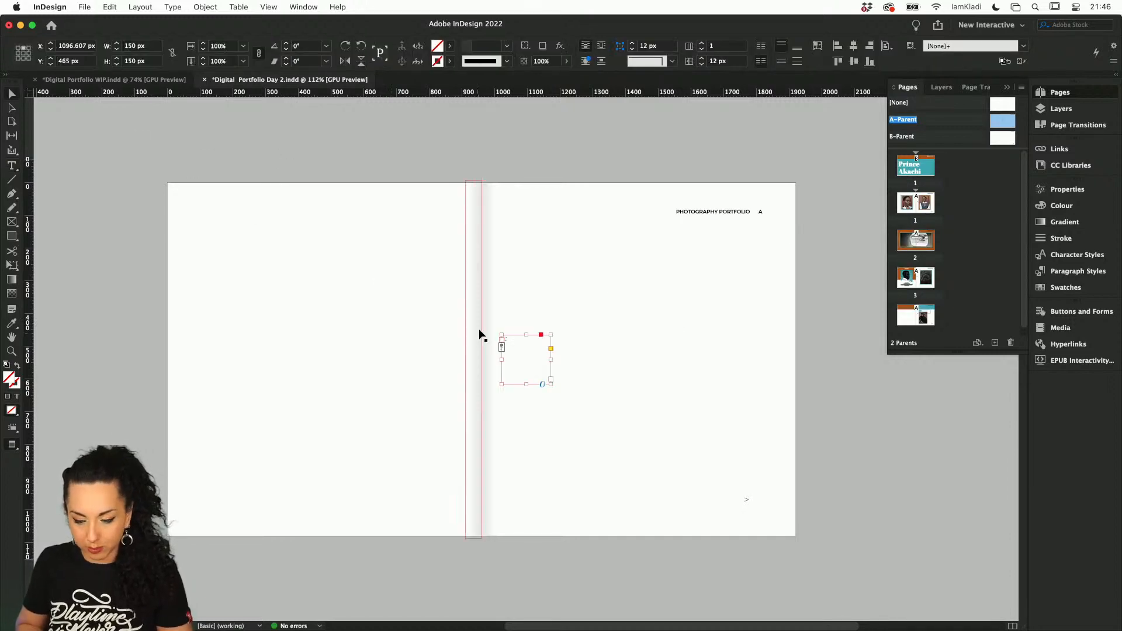
key(w)
drag(511, 336, 210, 499)
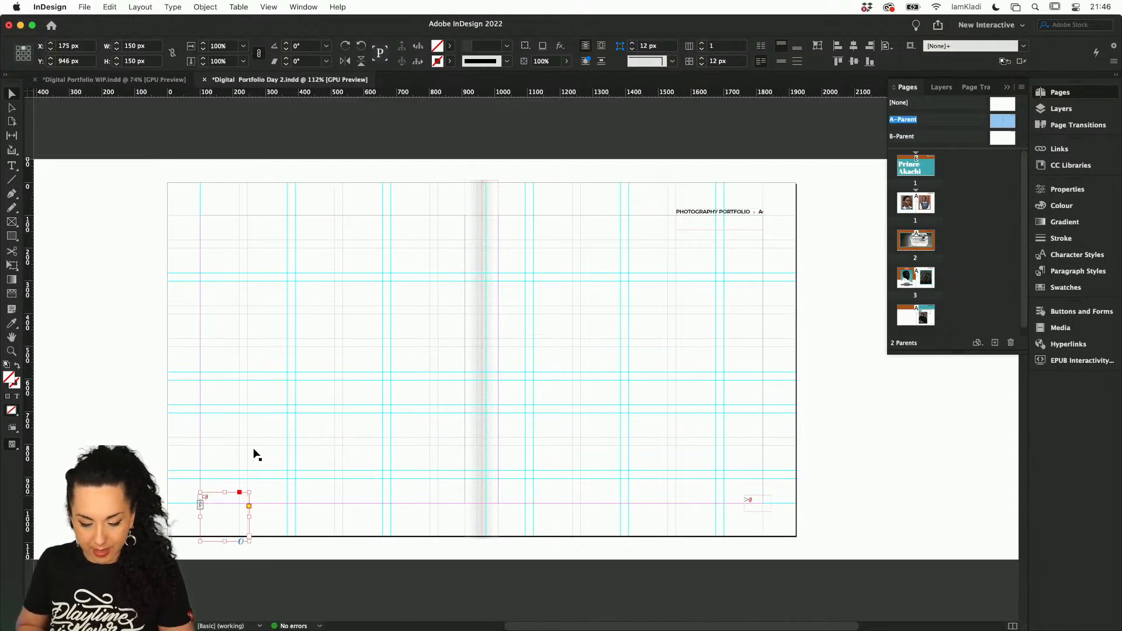
Resize the "<" frame on A-Parent to 164 × 34 px, nudge it down and fit the frame to its content
scroll(273, 427, up, 5)
scroll(272, 428, down, 4)
scroll(272, 427, left, 2)
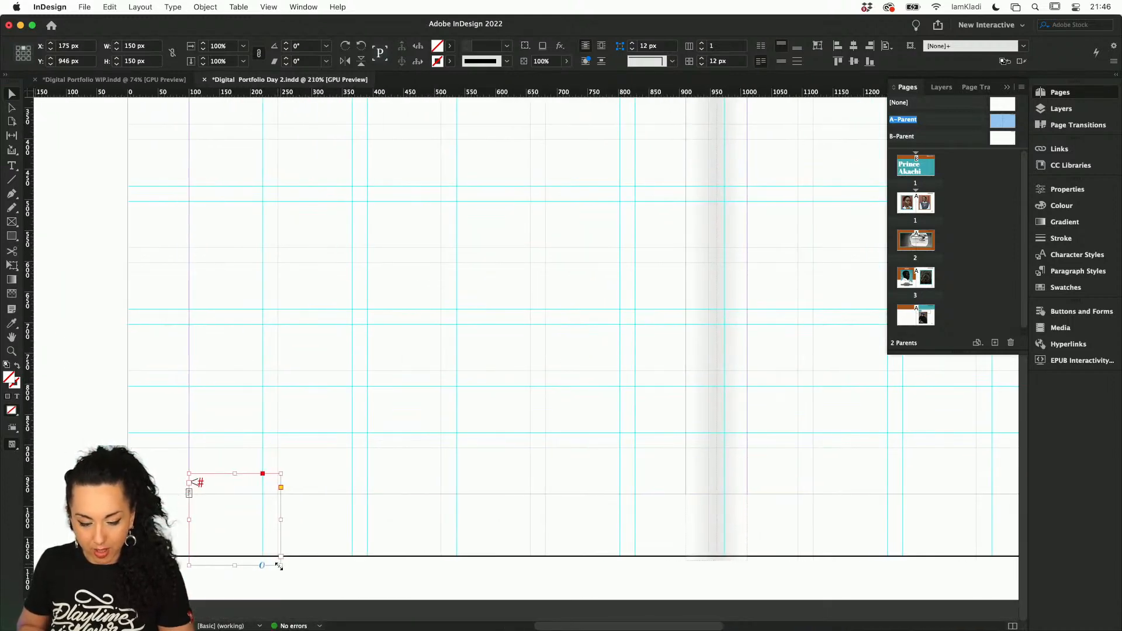
drag(279, 565, 290, 494)
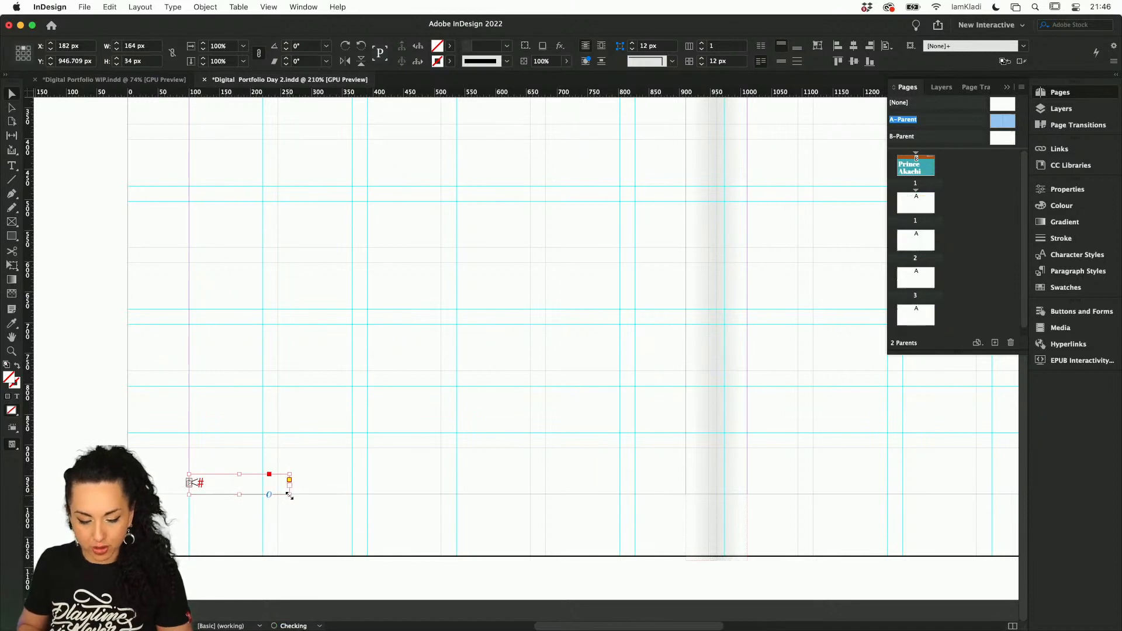
key(Down)
key(Down)
key(Down)
key(Down)
key(Down)
key(Down)
key(Down)
key(Down)
key(Down)
key(Down)
key(Down)
key(Down)
key(Down)
key(Down)
key(Down)
key(Down)
key(Down)
key(Down)
key(Down)
key(Down)
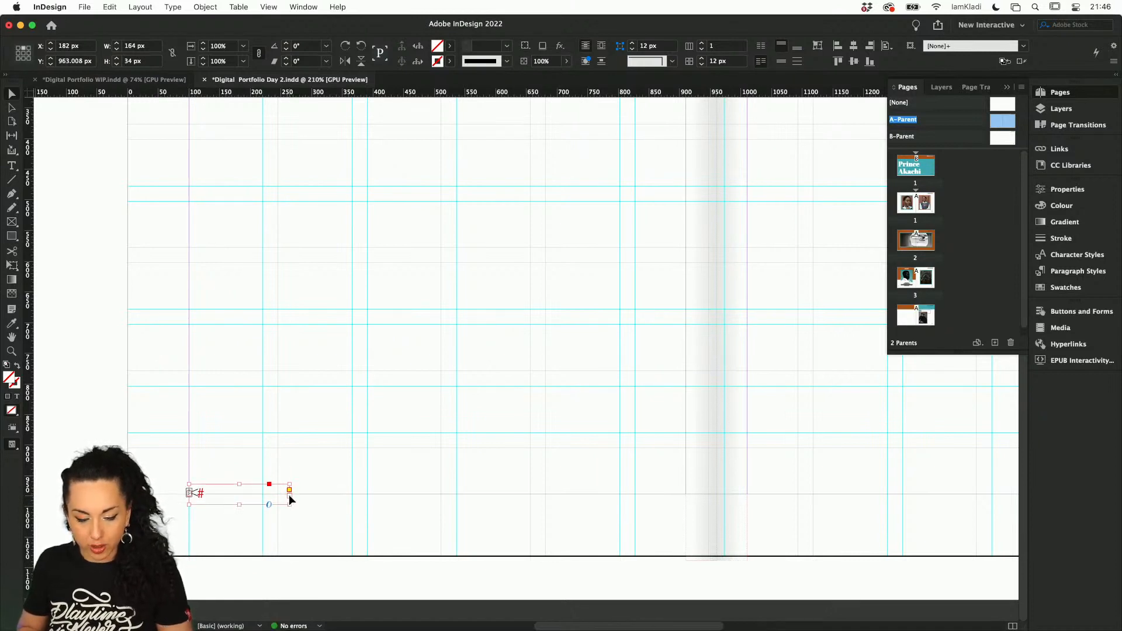
key(super+alt+c)
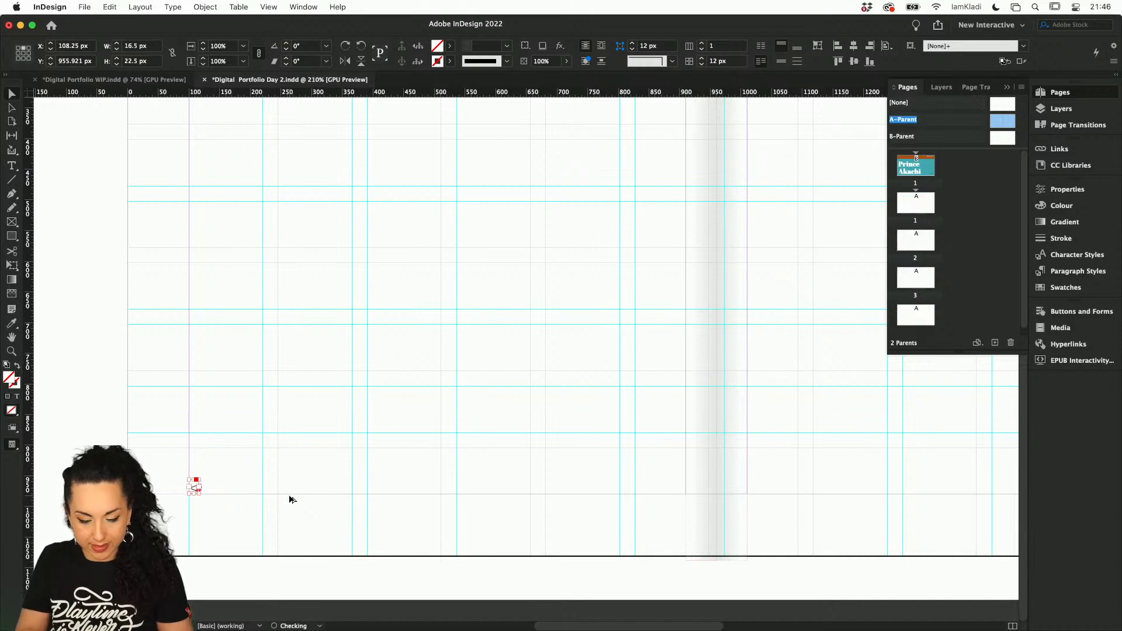
Nudge the "<" frame on A-Parent down to Y 958.756 px
key(Down)
key(Down)
key(Down)
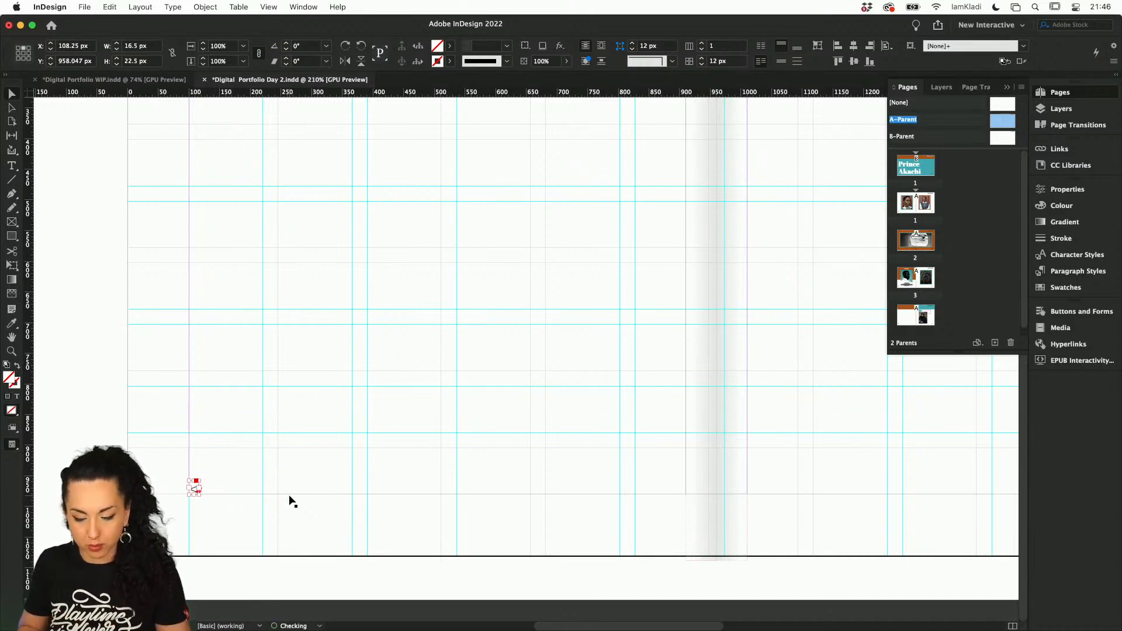
Nudge the ">" button on A-Parent right to X 1840.35 px, at the lower-right margin corner
scroll(401, 531, right, 10)
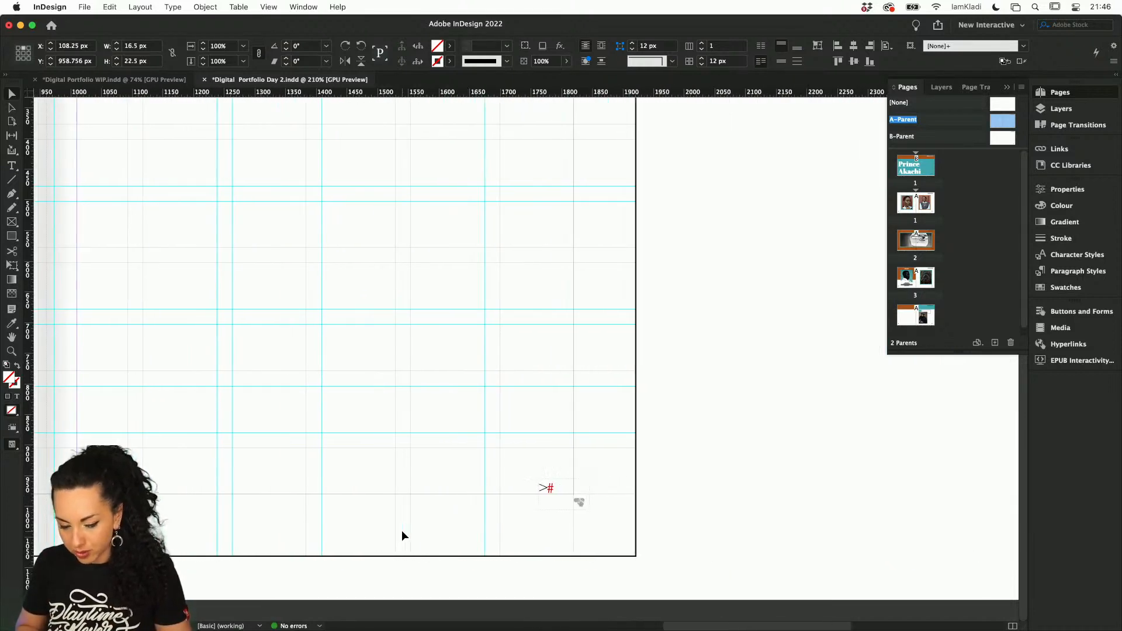
click(544, 493)
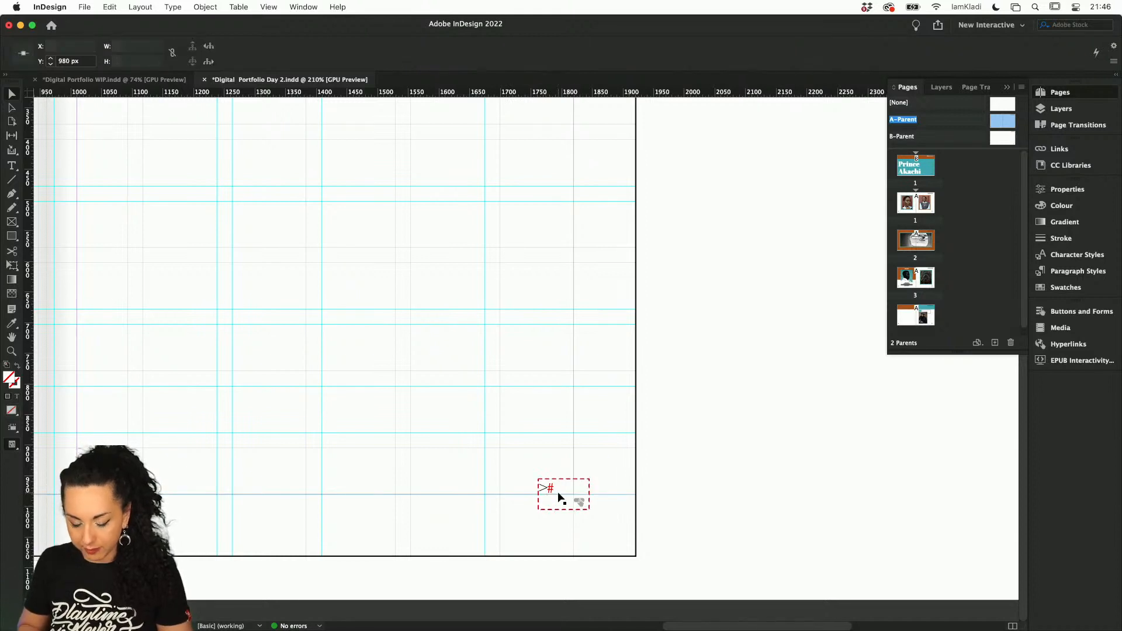
click(558, 493)
key(shift+Right)
key(shift+Right)
key(shift+Right)
key(shift+Right)
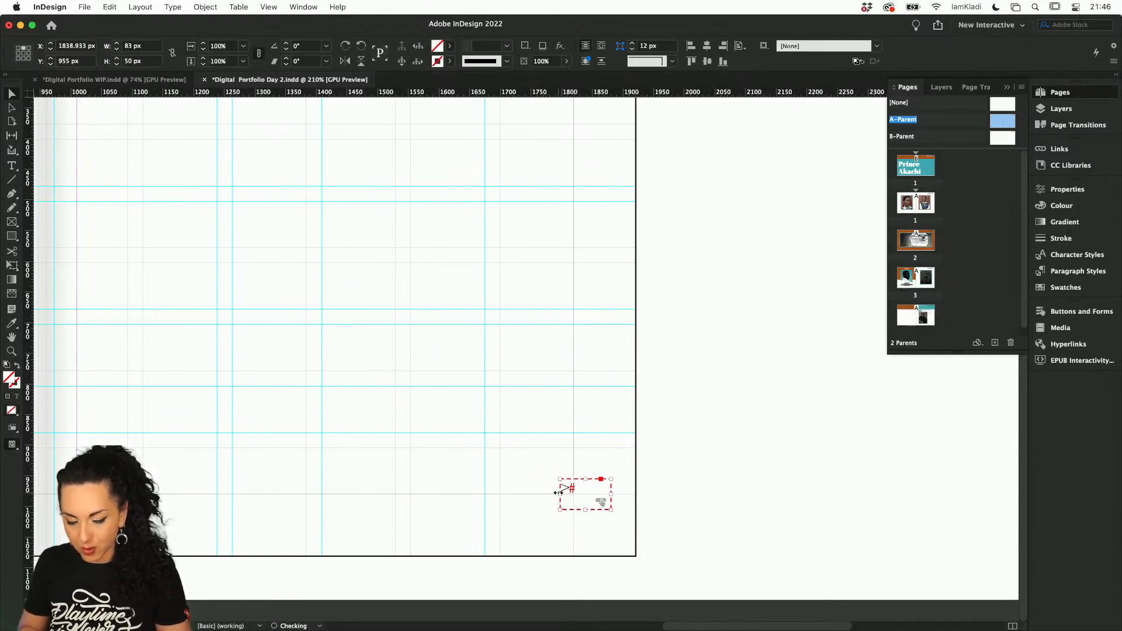
key(Right)
key(Right)
Convert the "<" frame on A-Parent to a button named "Back Page"
scroll(559, 493, left, 7)
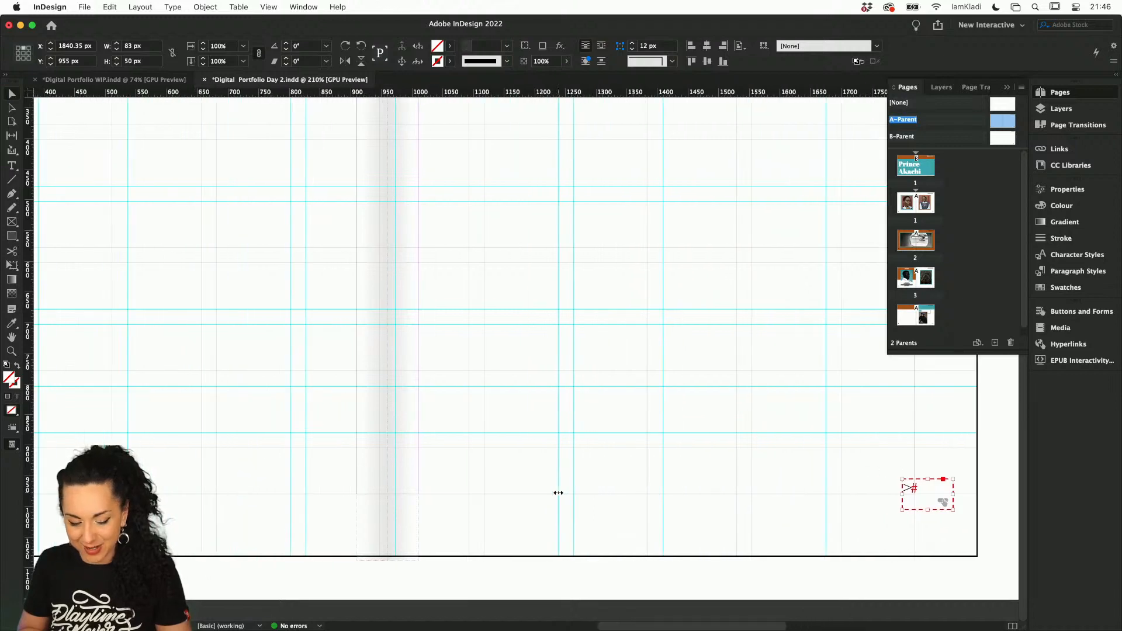
scroll(558, 493, left, 8)
click(282, 474)
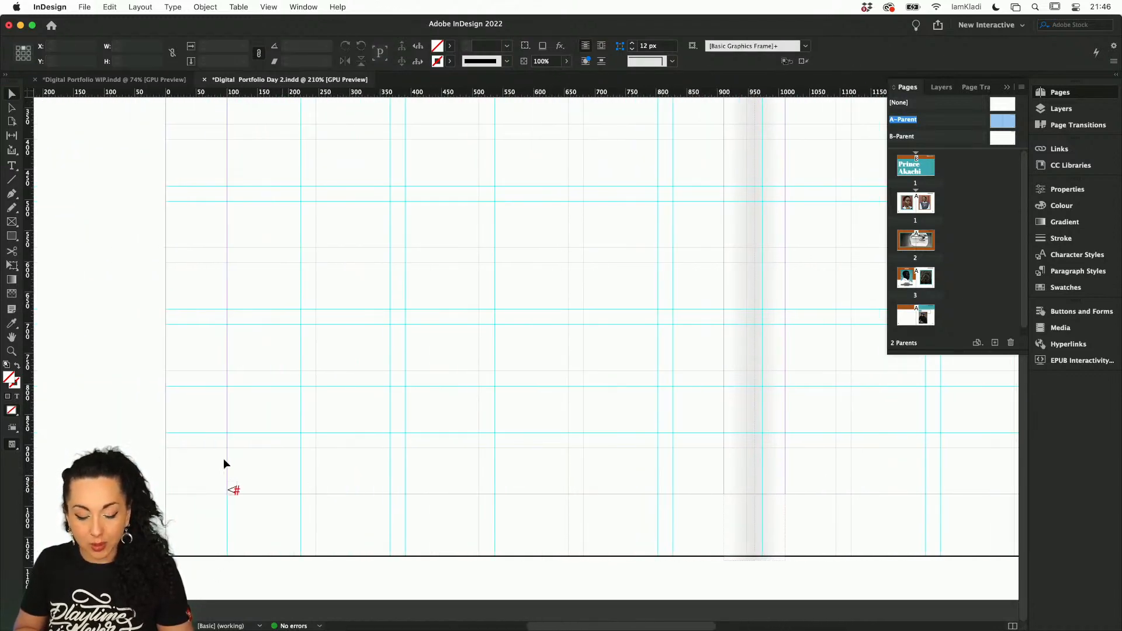
drag(223, 458, 254, 510)
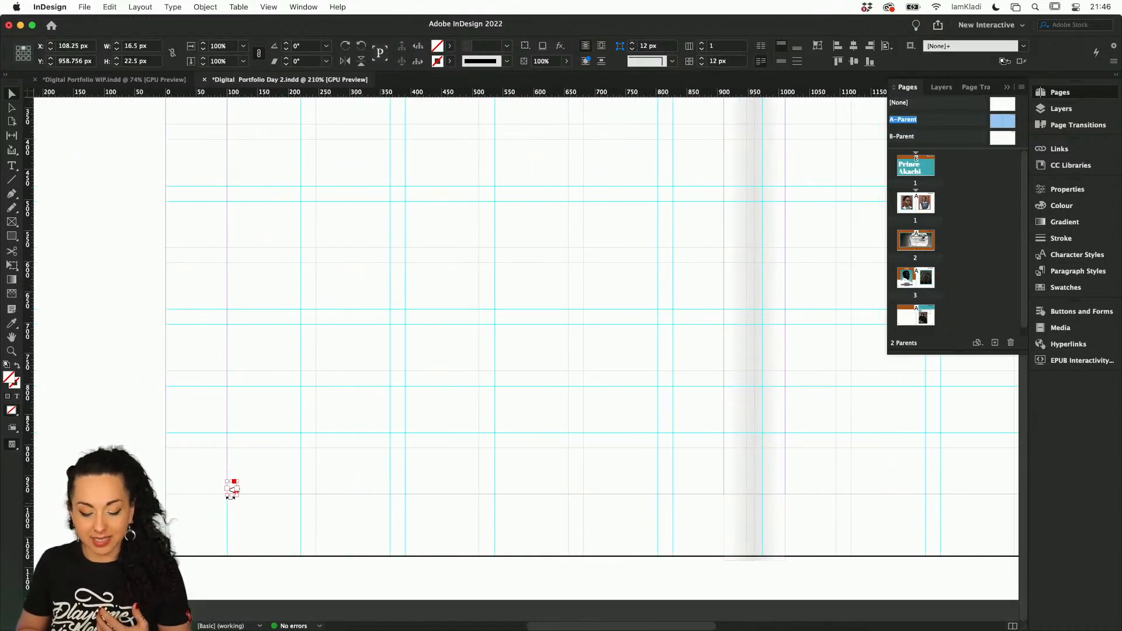
scroll(231, 494, up, 5)
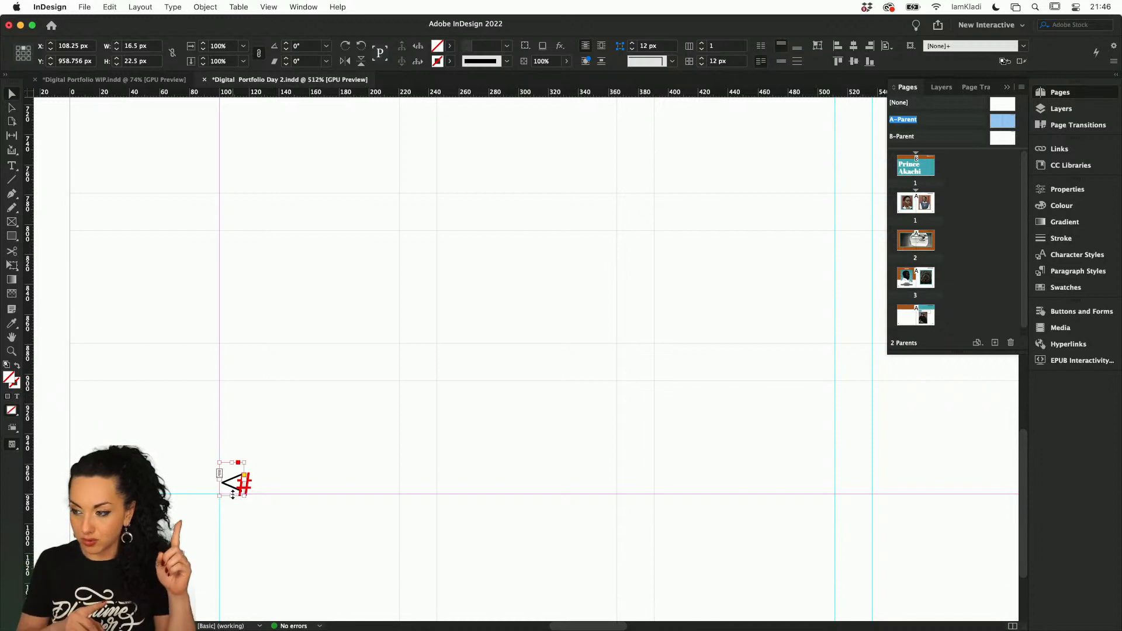
click(1081, 312)
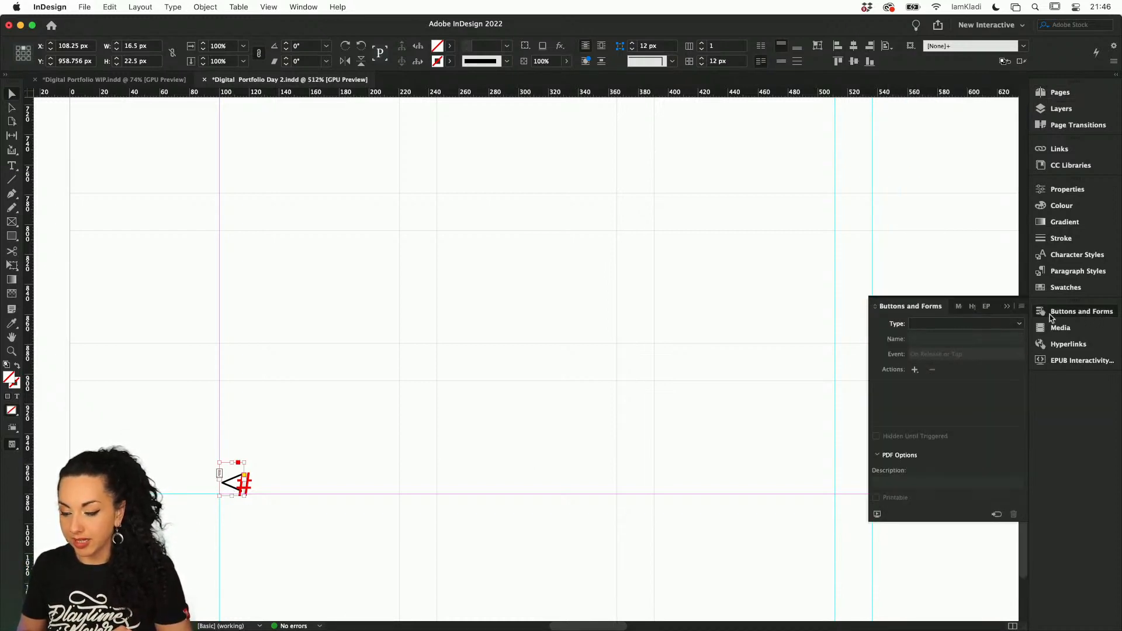
click(1019, 323)
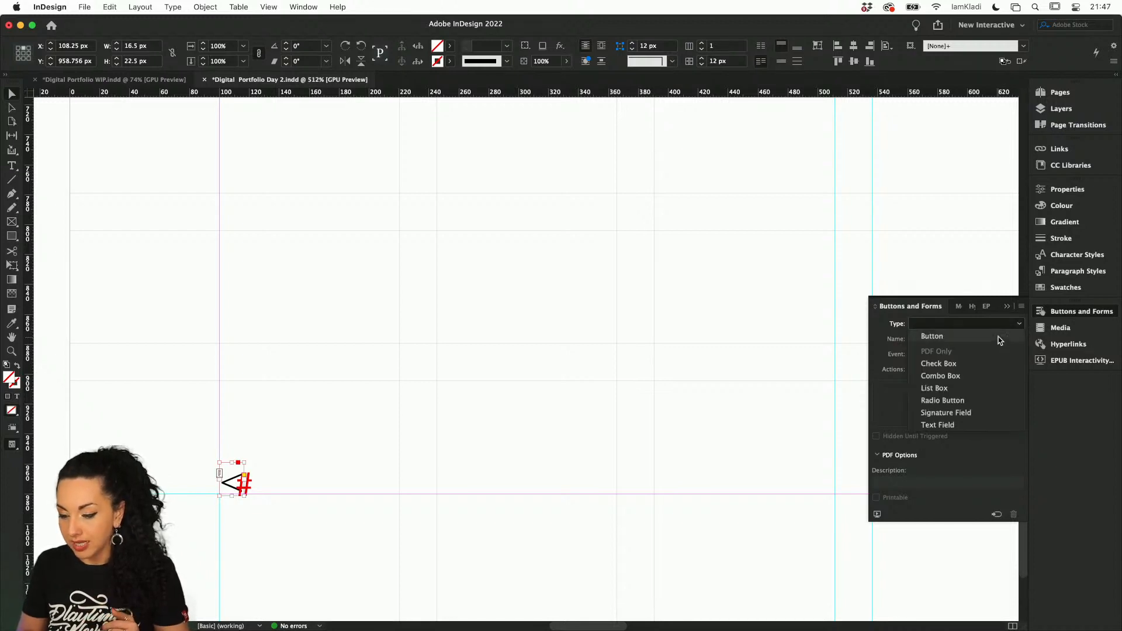
click(999, 340)
click(976, 343)
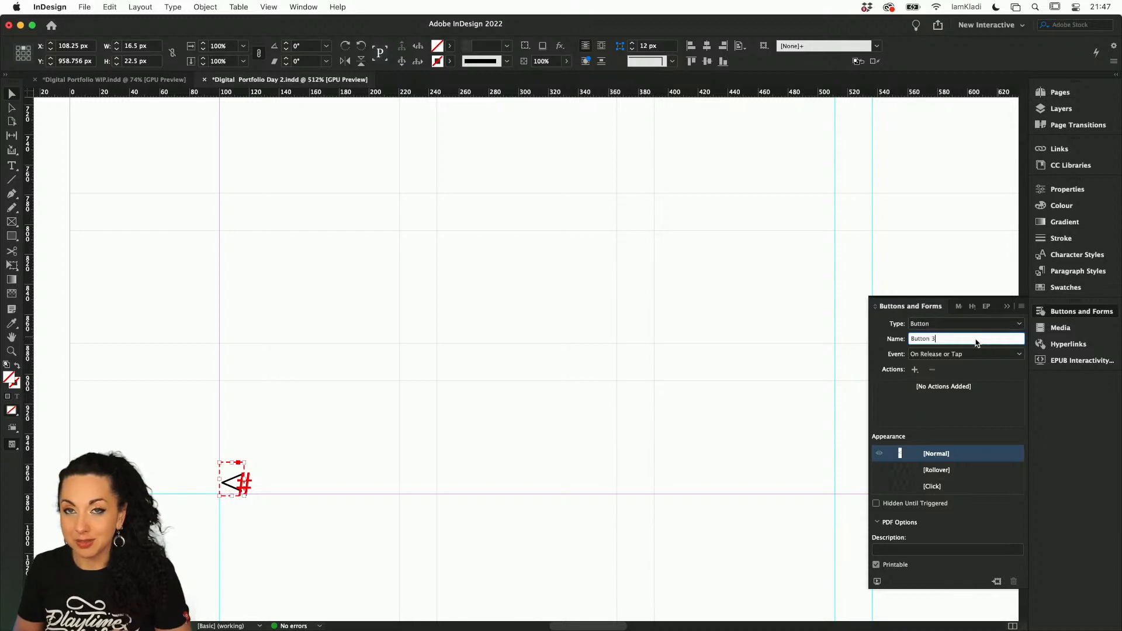
triple_click(976, 343)
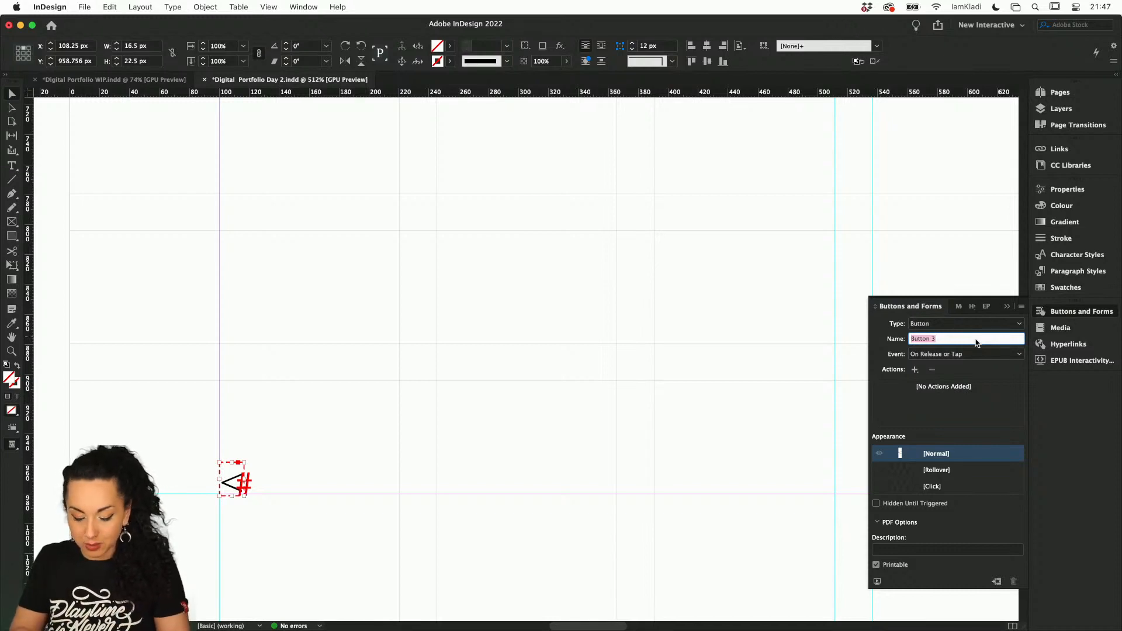
text(Back Page)
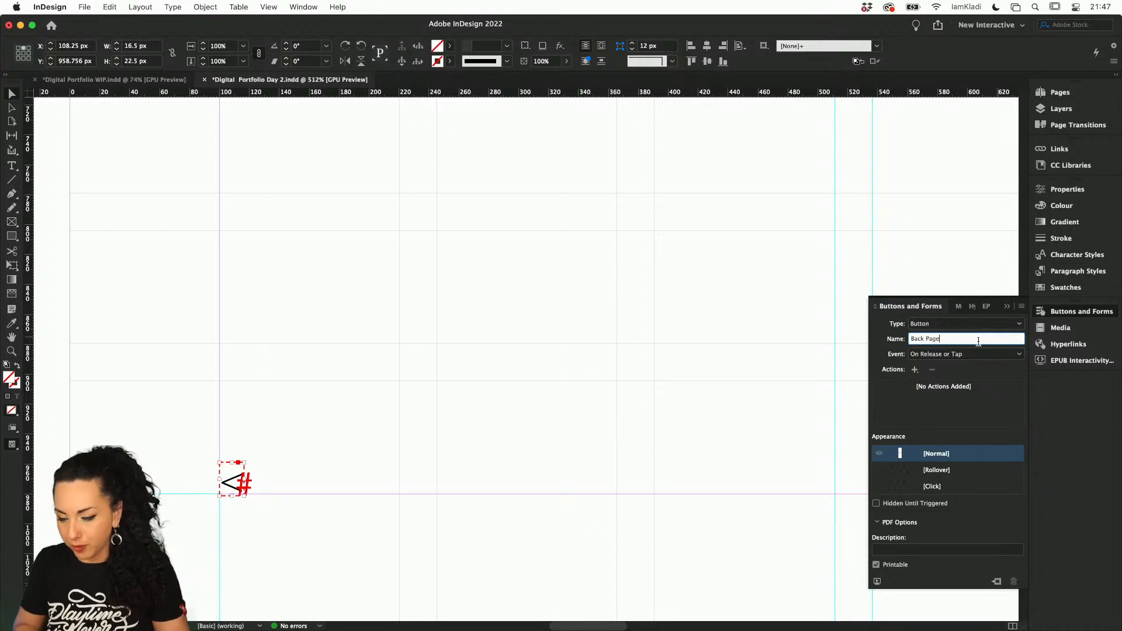
Give the "Back Page" button a Go To Previous Page action with the event On Release or Tap
click(915, 370)
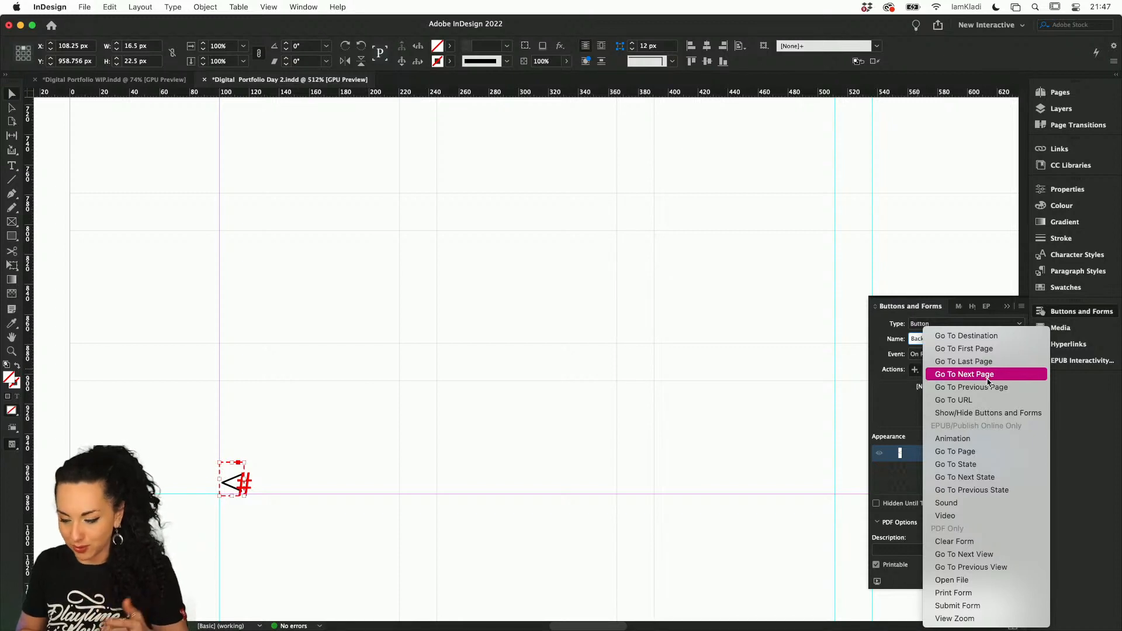
click(1020, 392)
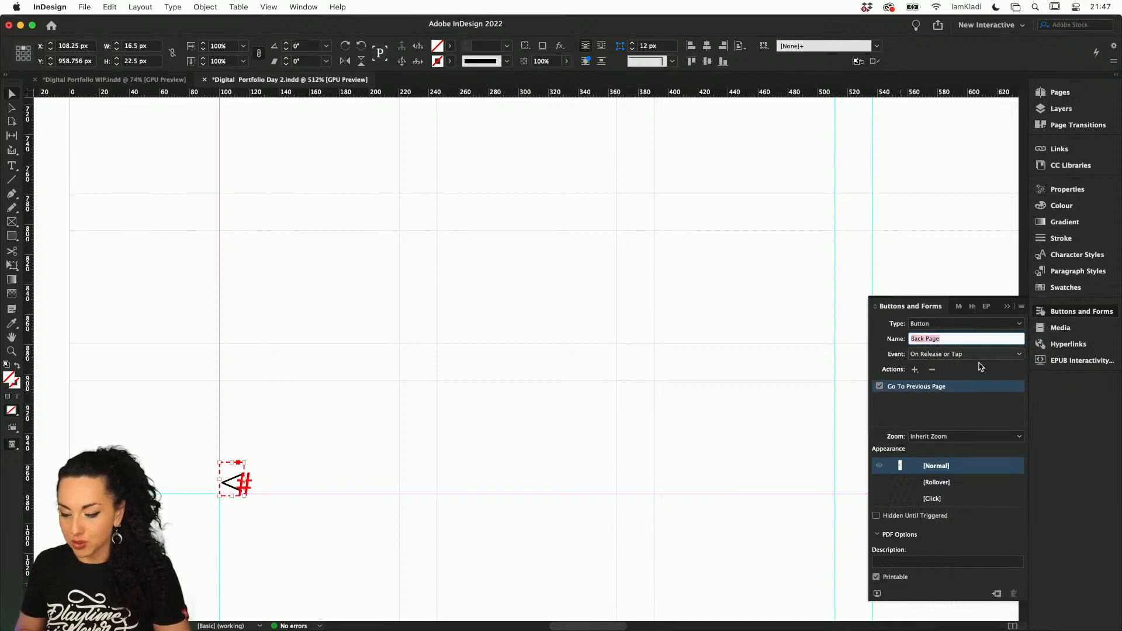
click(1019, 354)
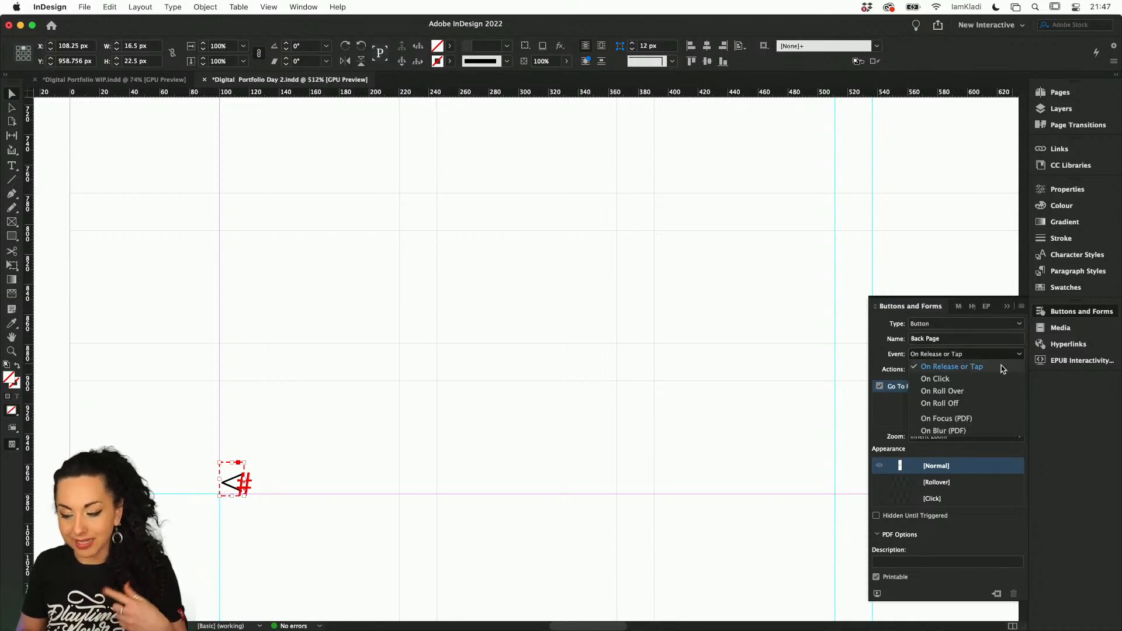
click(1001, 367)
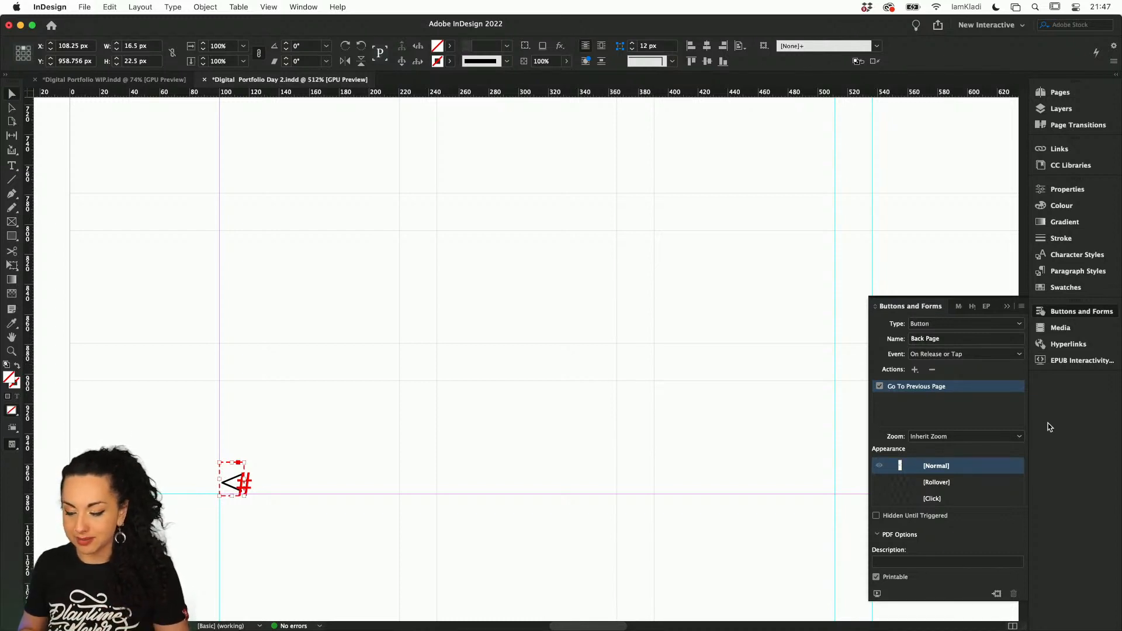
Examine the navigation arrows and headings on the photo spreads of pages 1 to 3
click(675, 497)
scroll(674, 498, down, 3)
scroll(674, 498, right, 8)
scroll(675, 498, down, 3)
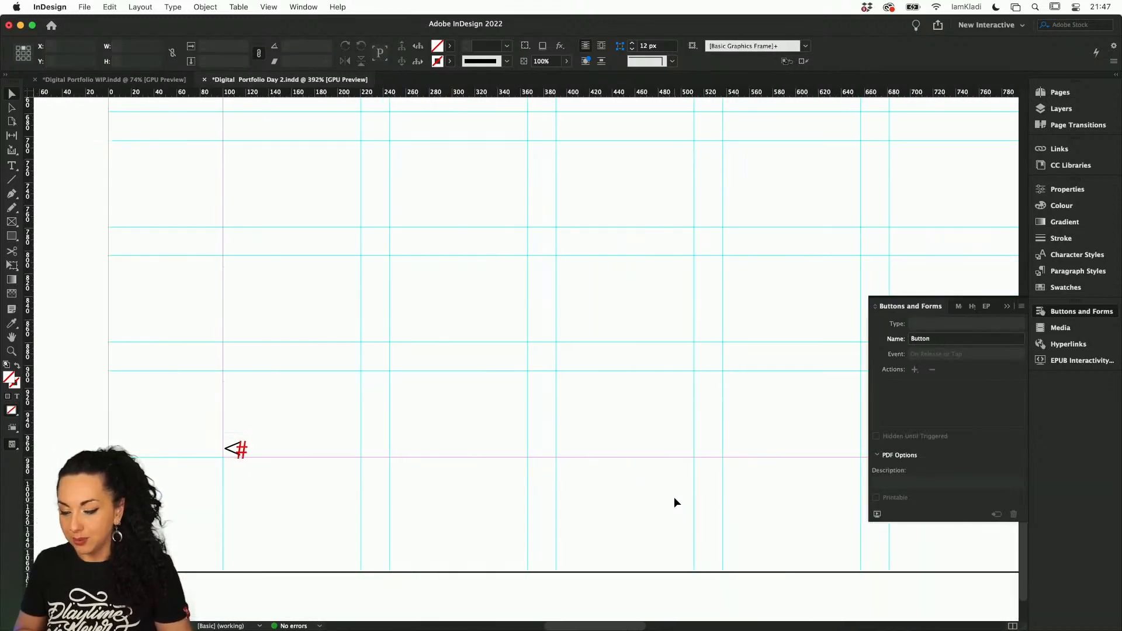
click(1050, 93)
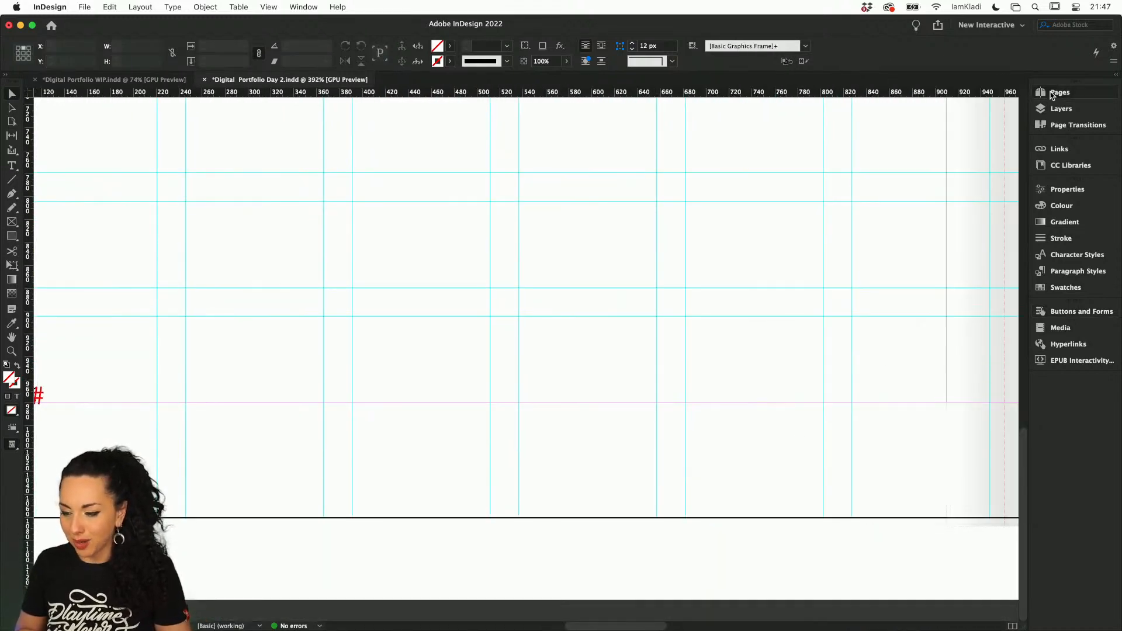
double_click(915, 203)
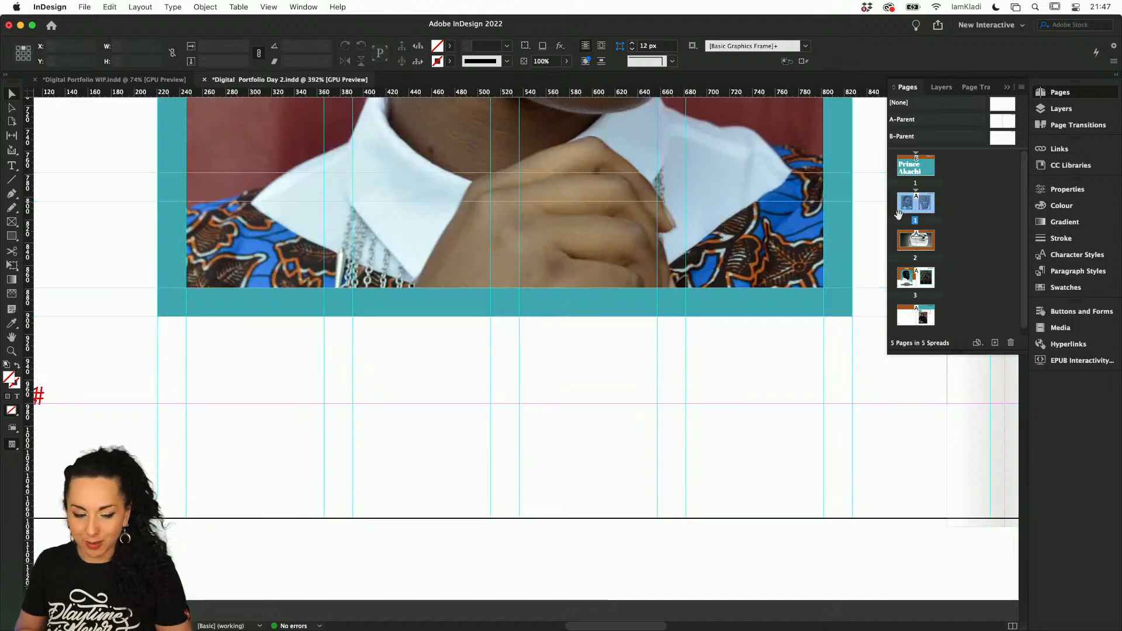
scroll(544, 374, down, 10)
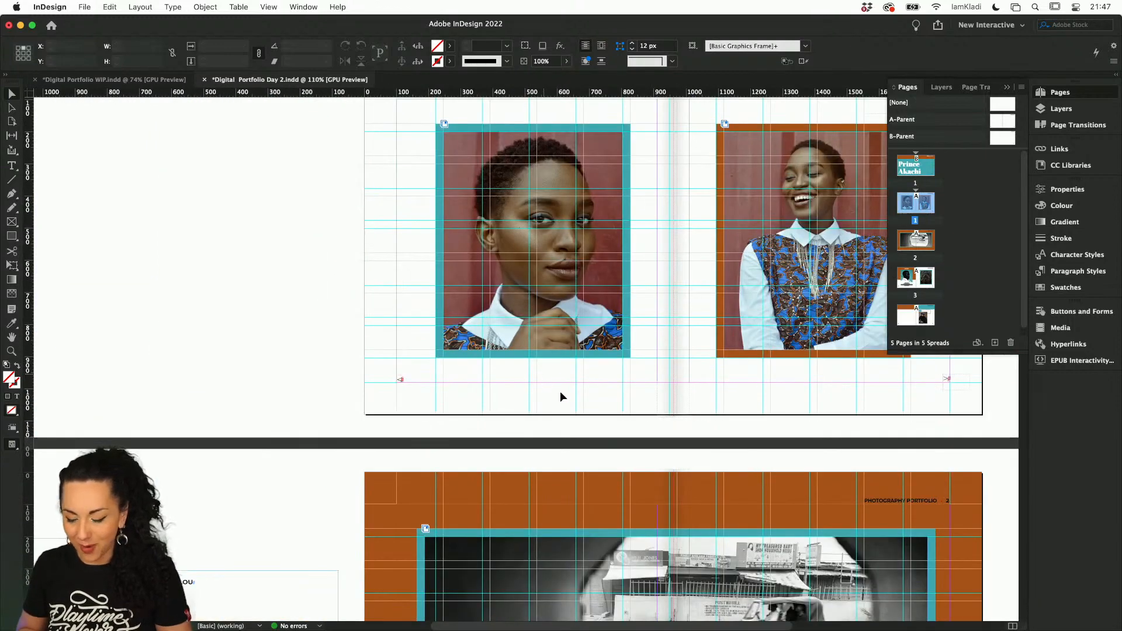
scroll(567, 397, right, 2)
scroll(566, 397, down, 5)
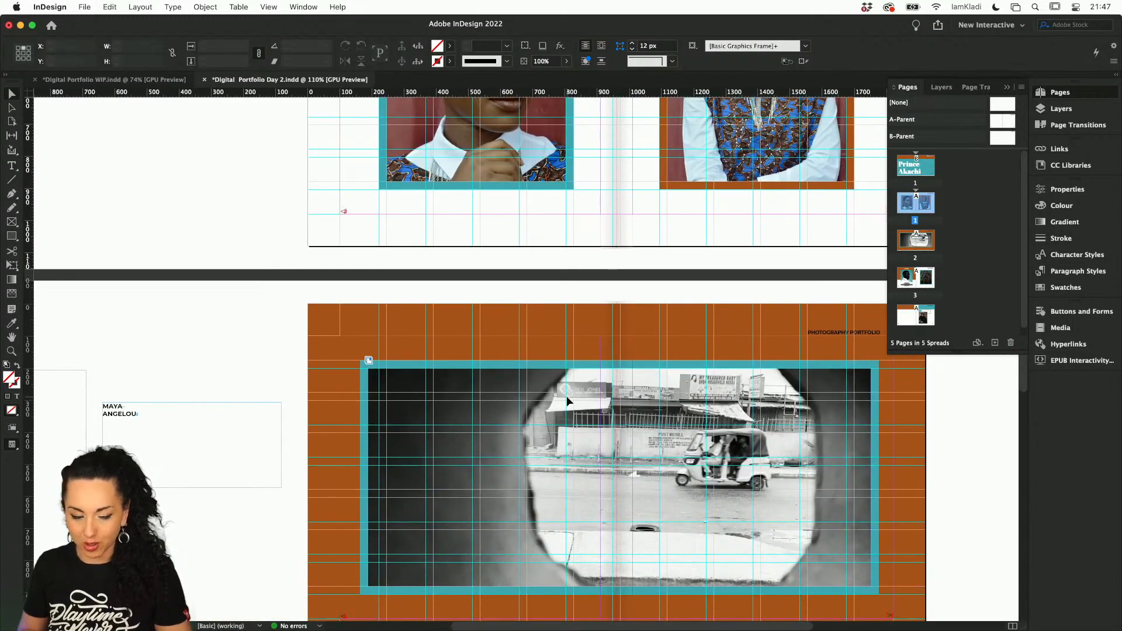
scroll(615, 332, down, 6)
scroll(615, 332, down, 5)
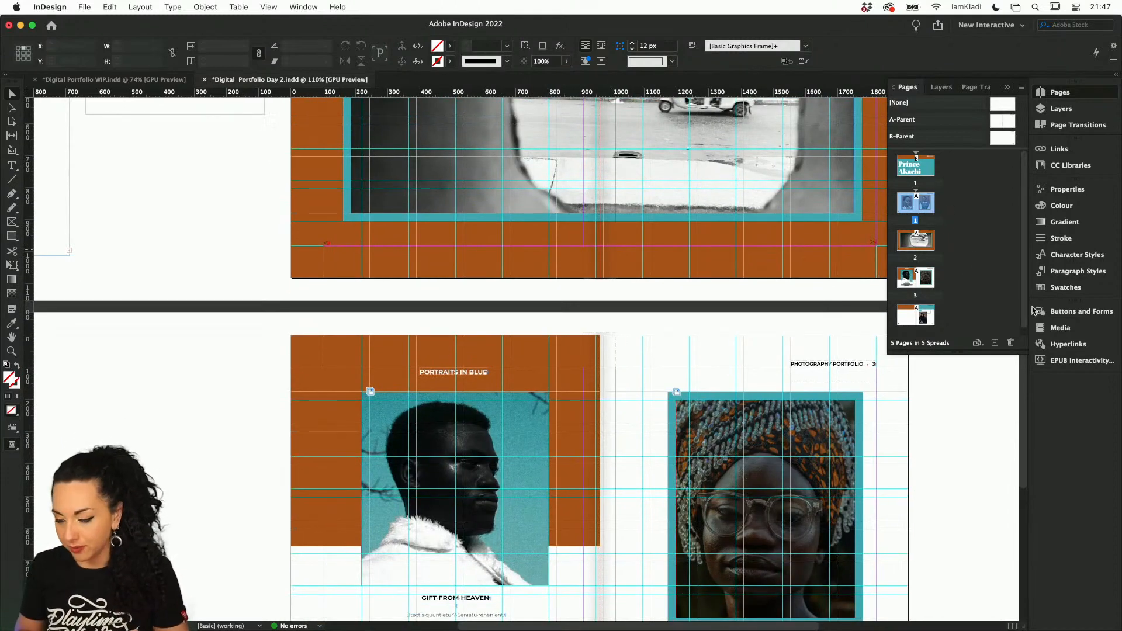
Play the EPUB Interactivity Preview of the document and delete the overlapping white "Photography Portfolio" heading from the cover
click(1071, 362)
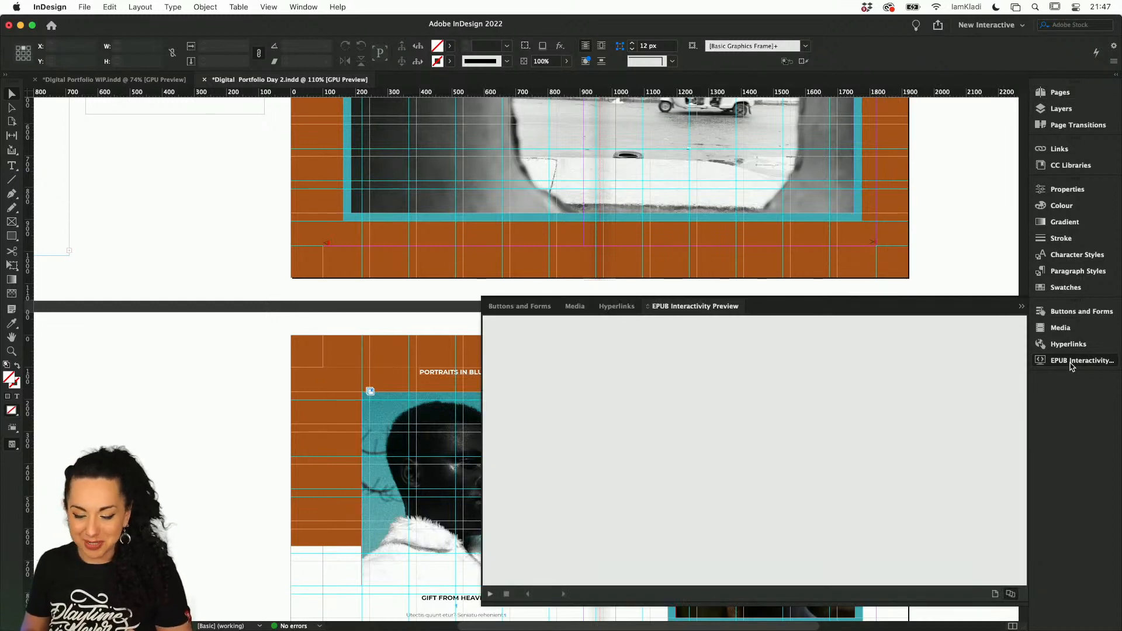
click(490, 594)
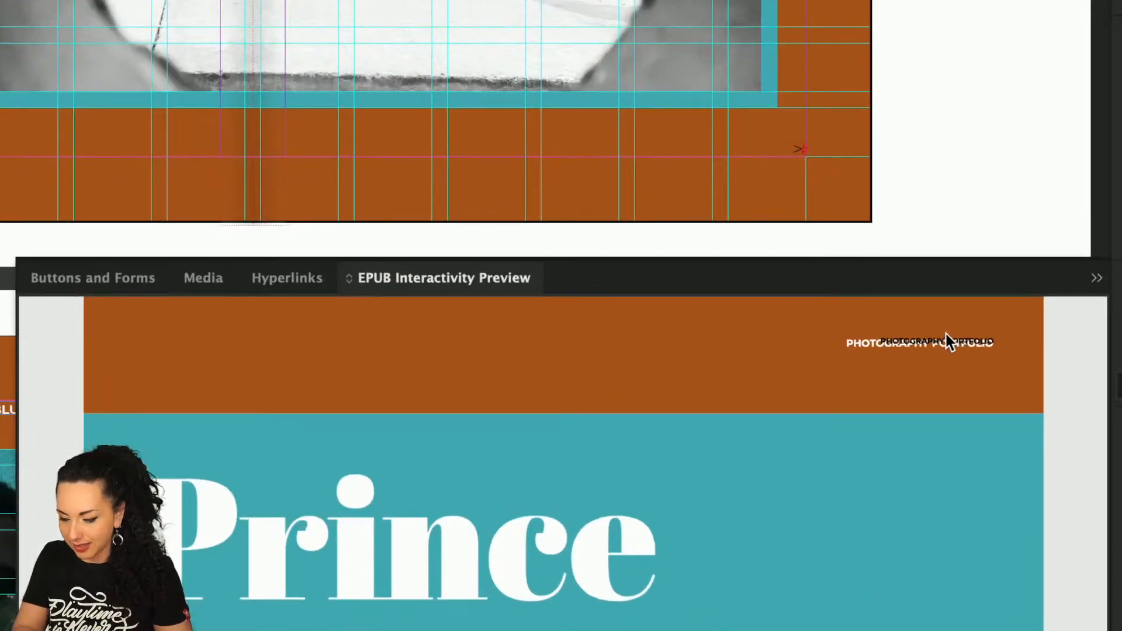
scroll(958, 226, up, 10)
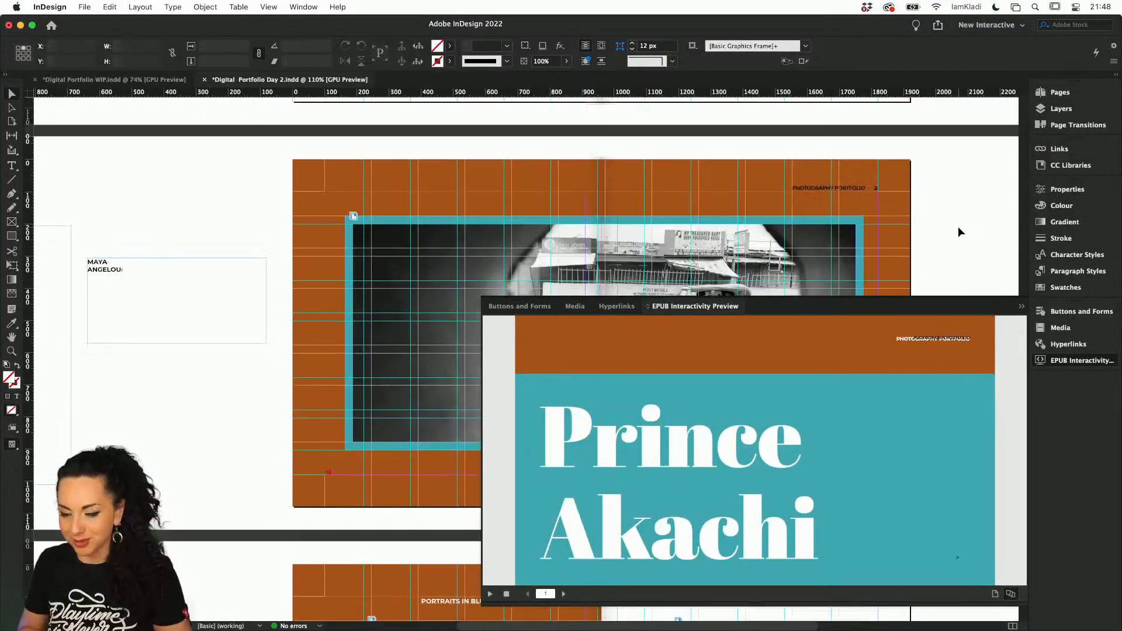
scroll(958, 226, up, 10)
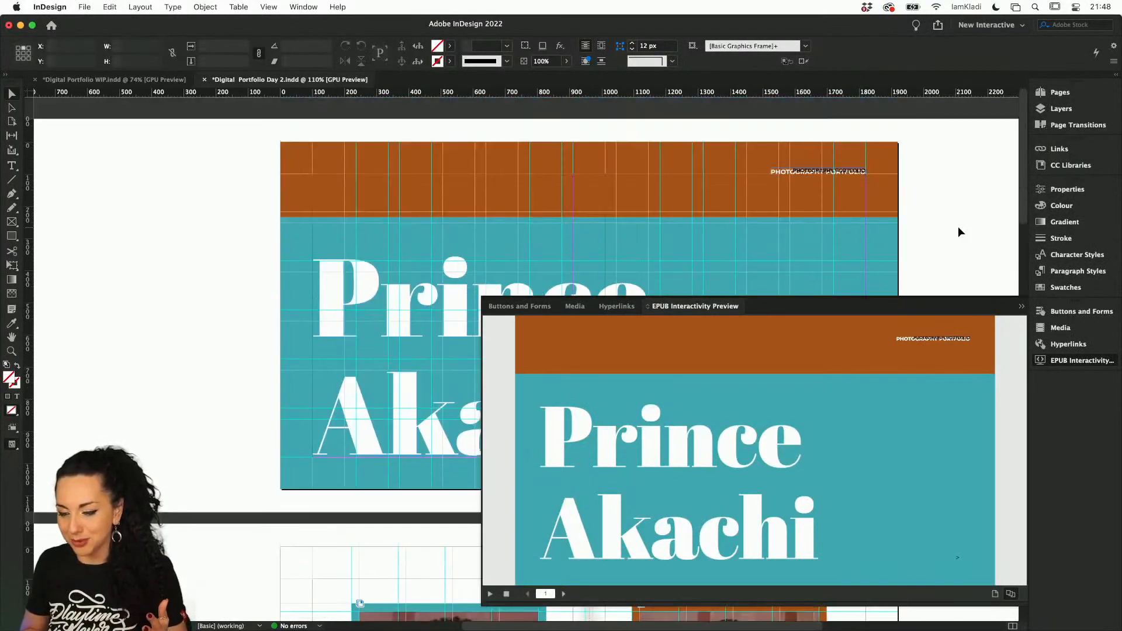
click(848, 171)
key(Delete)
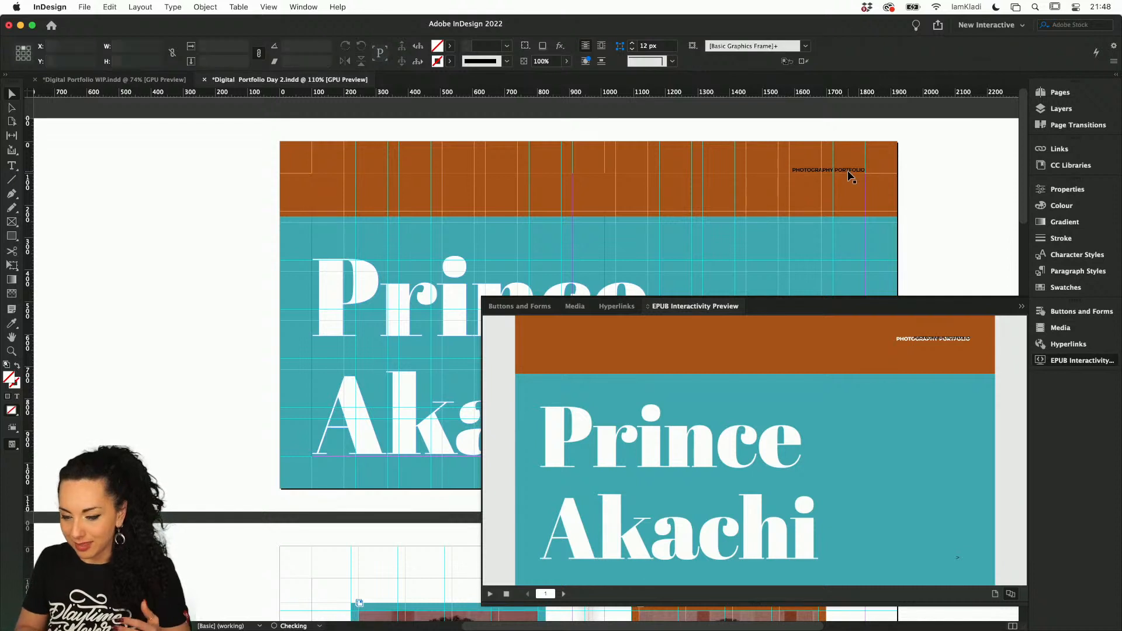
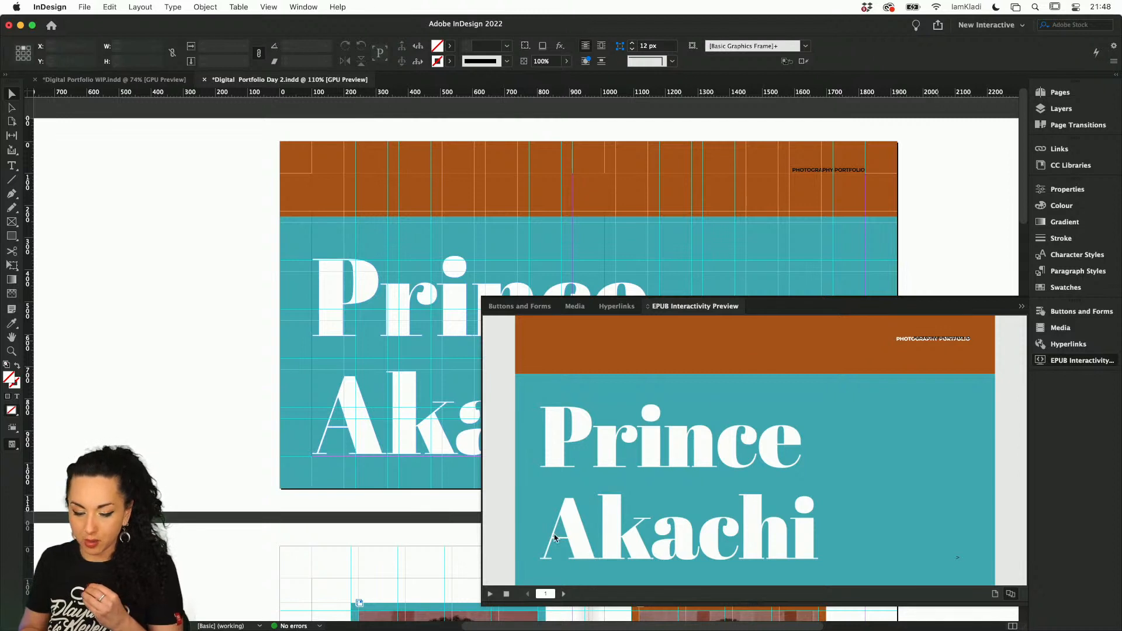
Play the EPUB Interactivity Preview and test the forward and back arrow buttons between the cover and the first two photo spreads
click(490, 594)
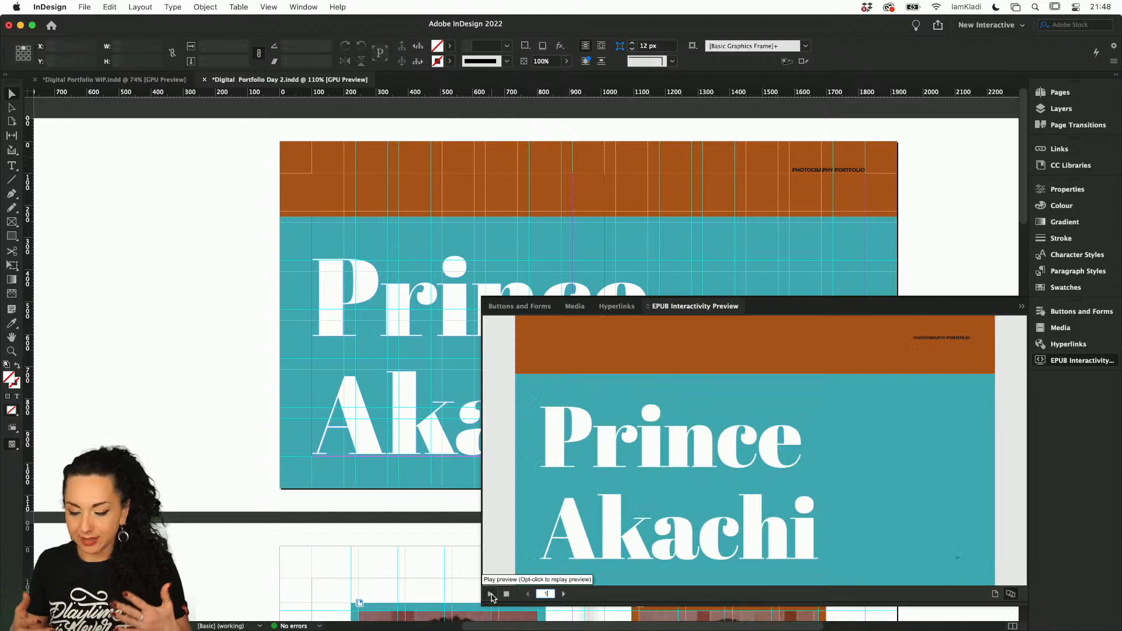
click(960, 561)
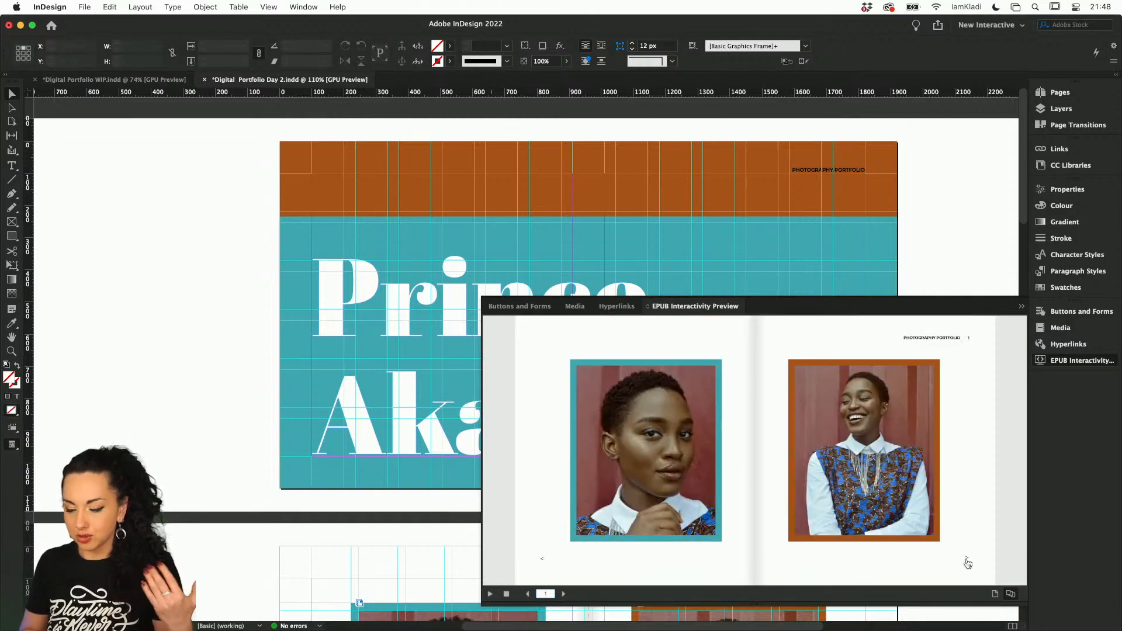
click(967, 562)
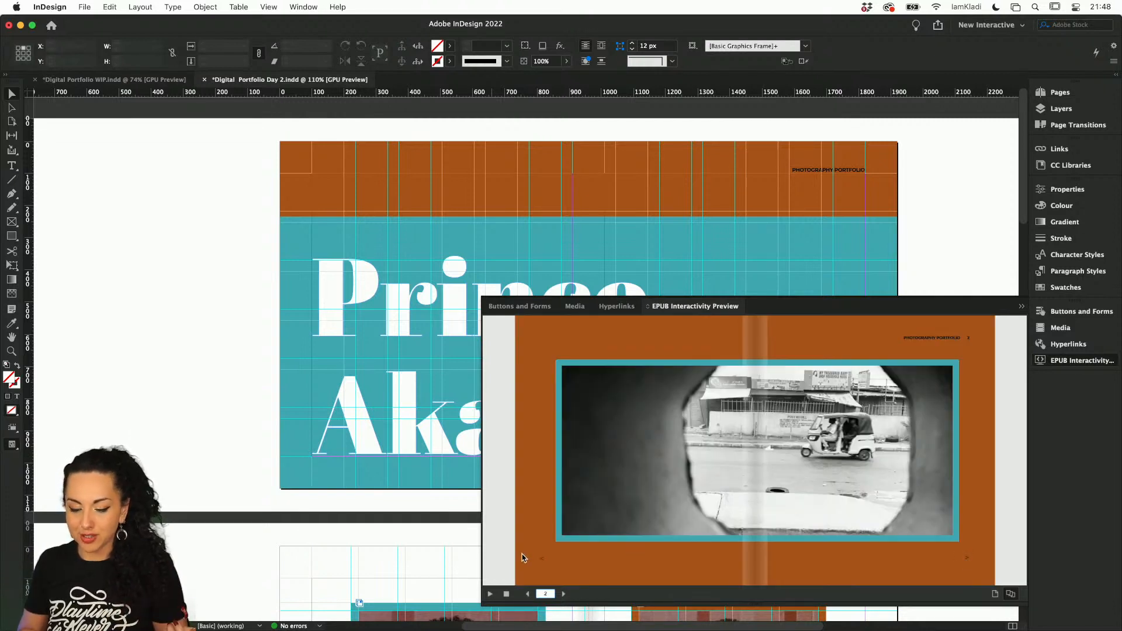
click(542, 563)
click(543, 562)
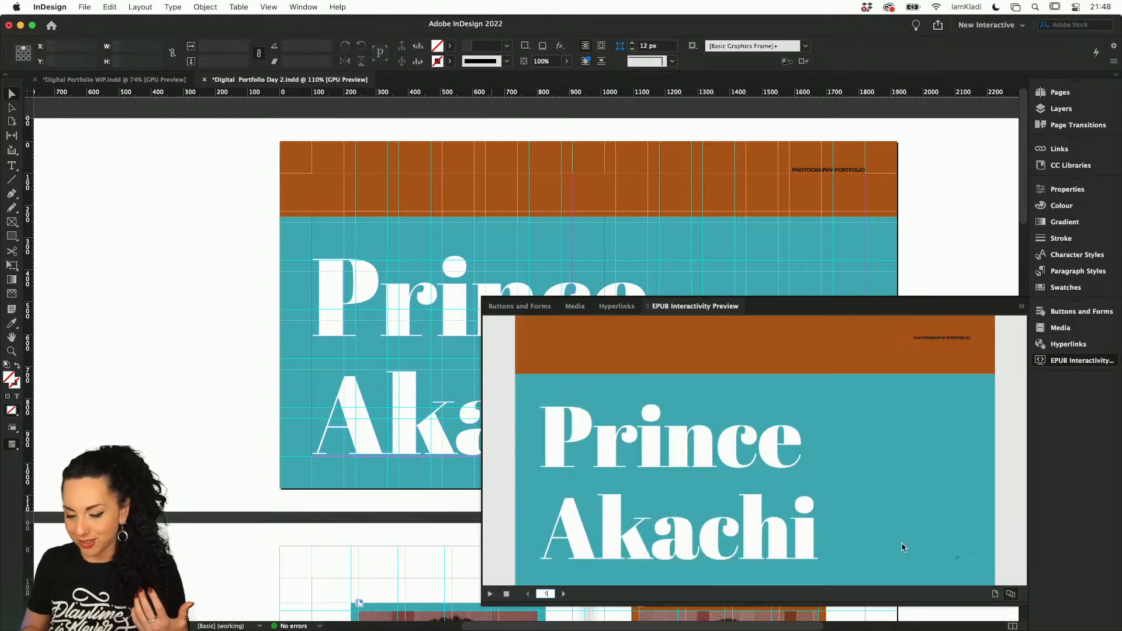
click(957, 559)
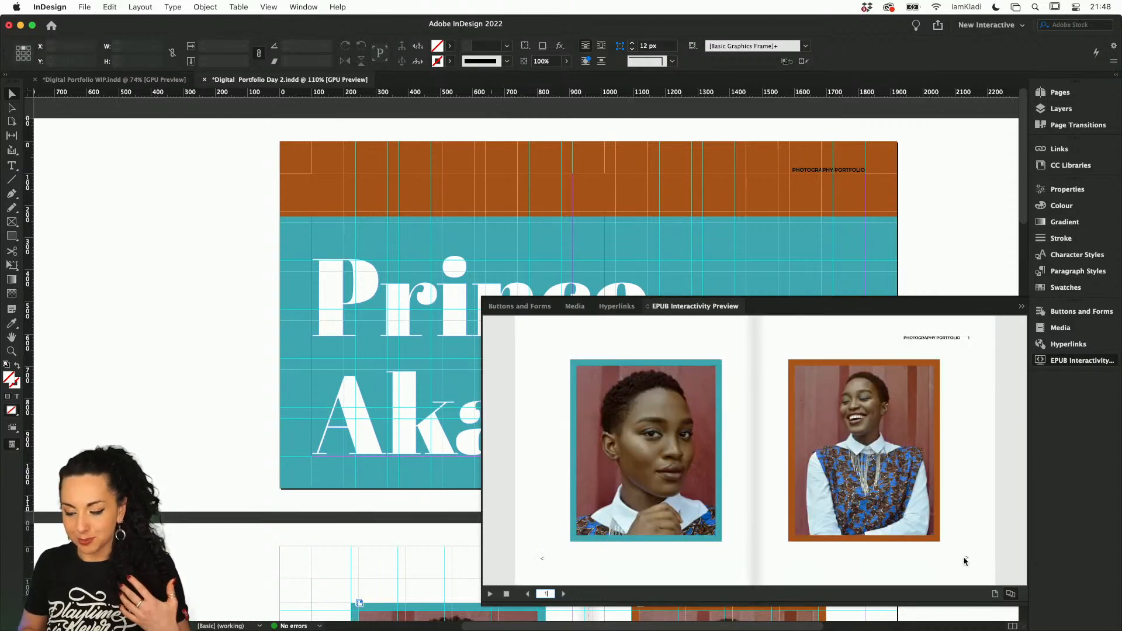
click(965, 562)
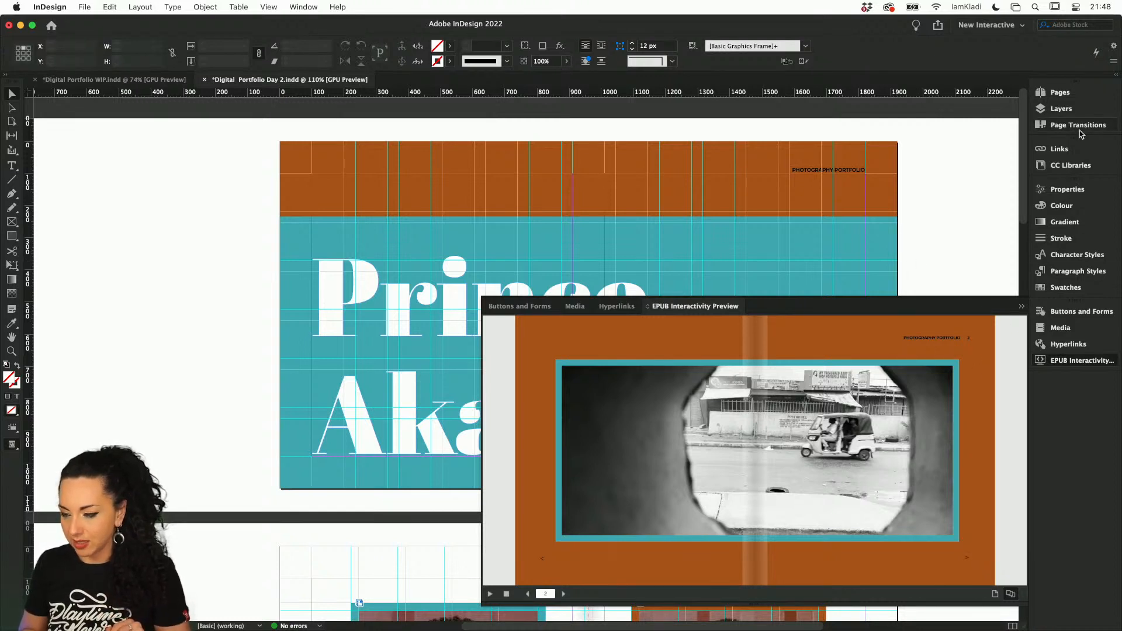
Set the fill of the "Photography Portfolio" heading on B-Parent to [Paper] and return to the cover page
click(1060, 93)
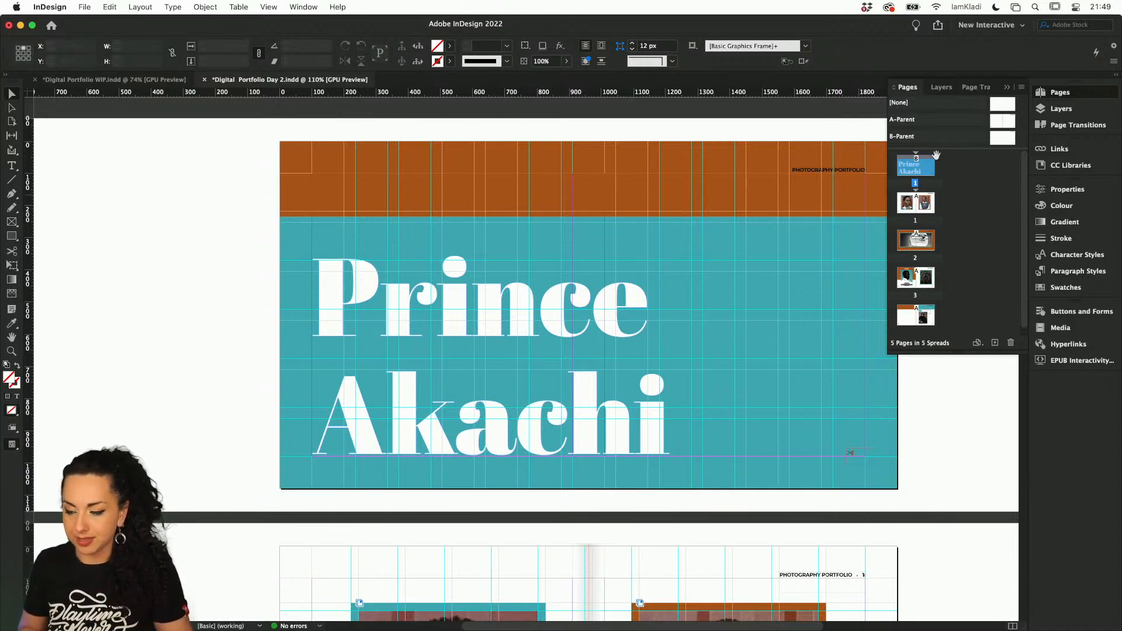
double_click(1001, 141)
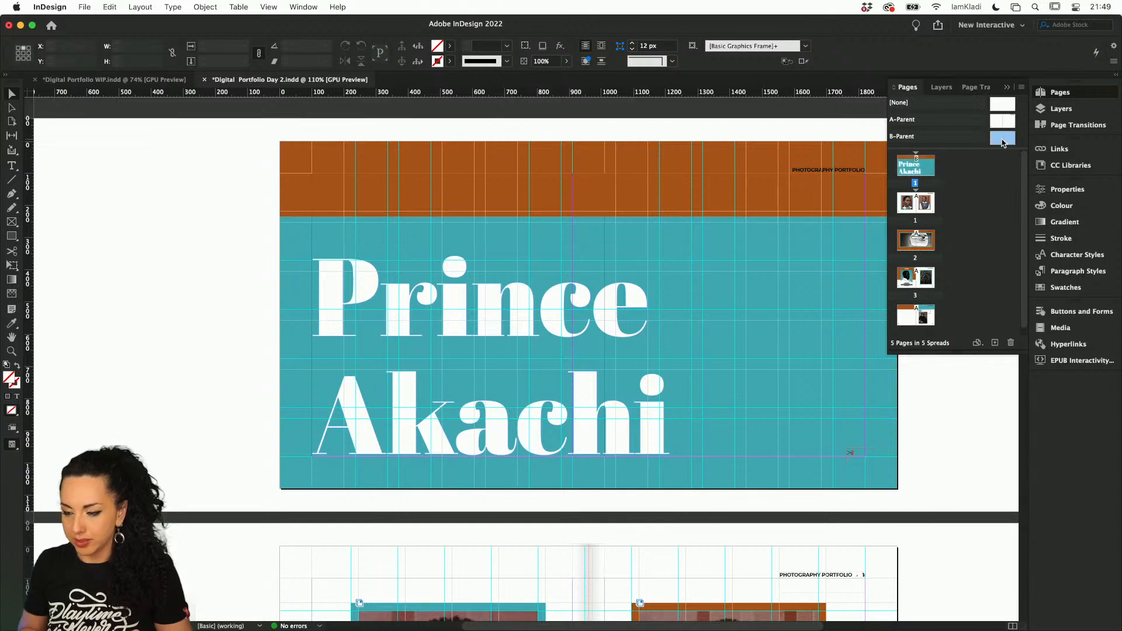
triple_click(818, 212)
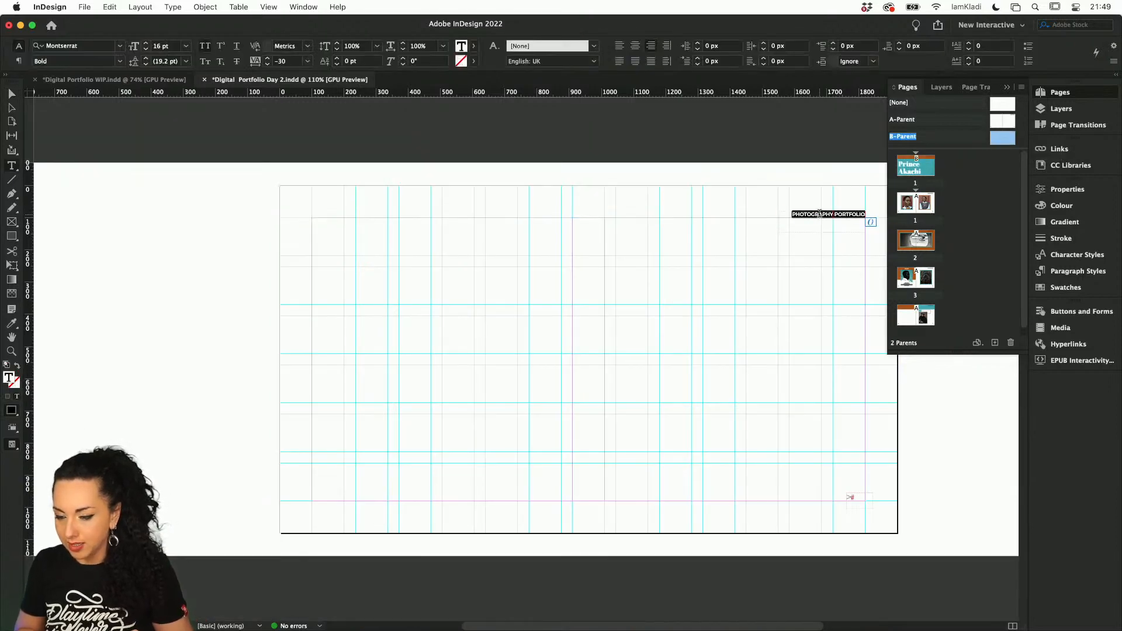
click(1067, 188)
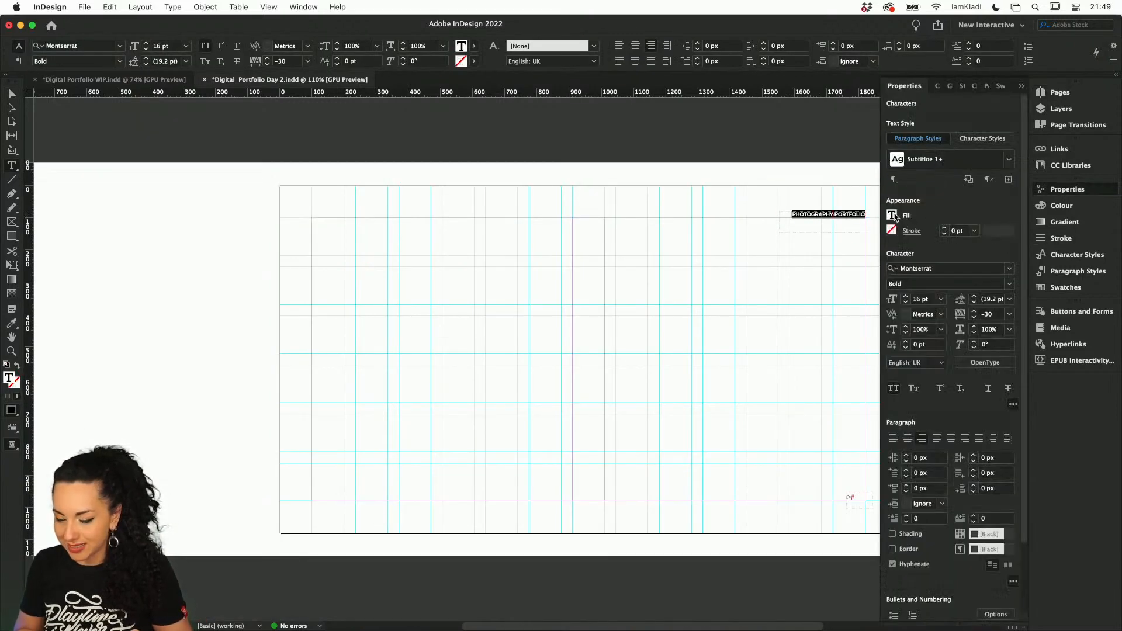
click(907, 216)
click(781, 318)
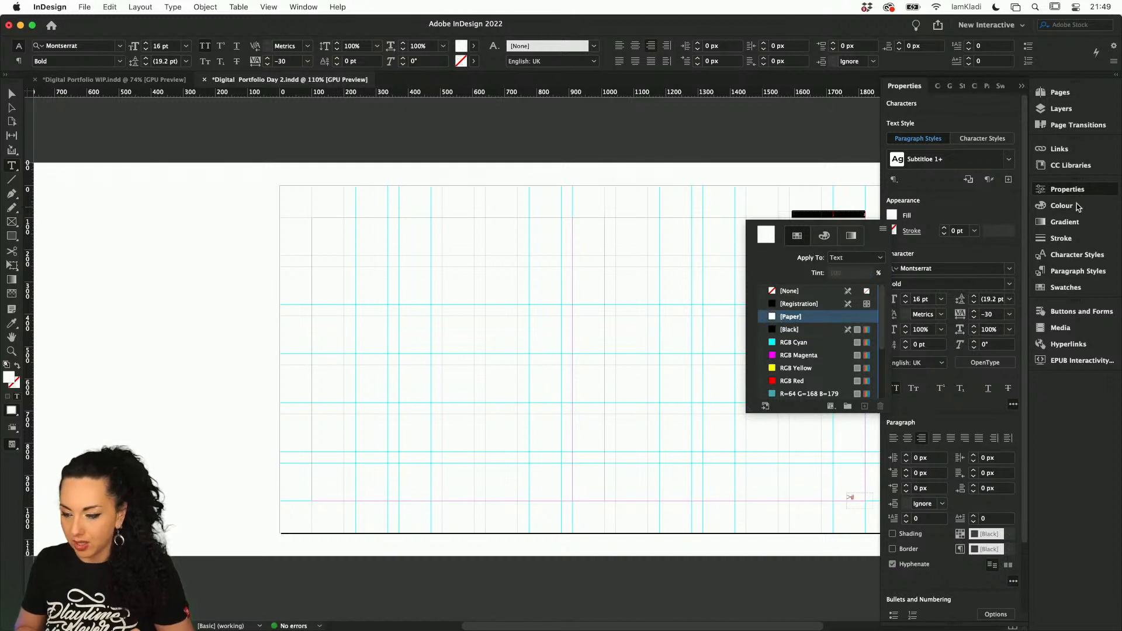
click(1069, 109)
double_click(1061, 92)
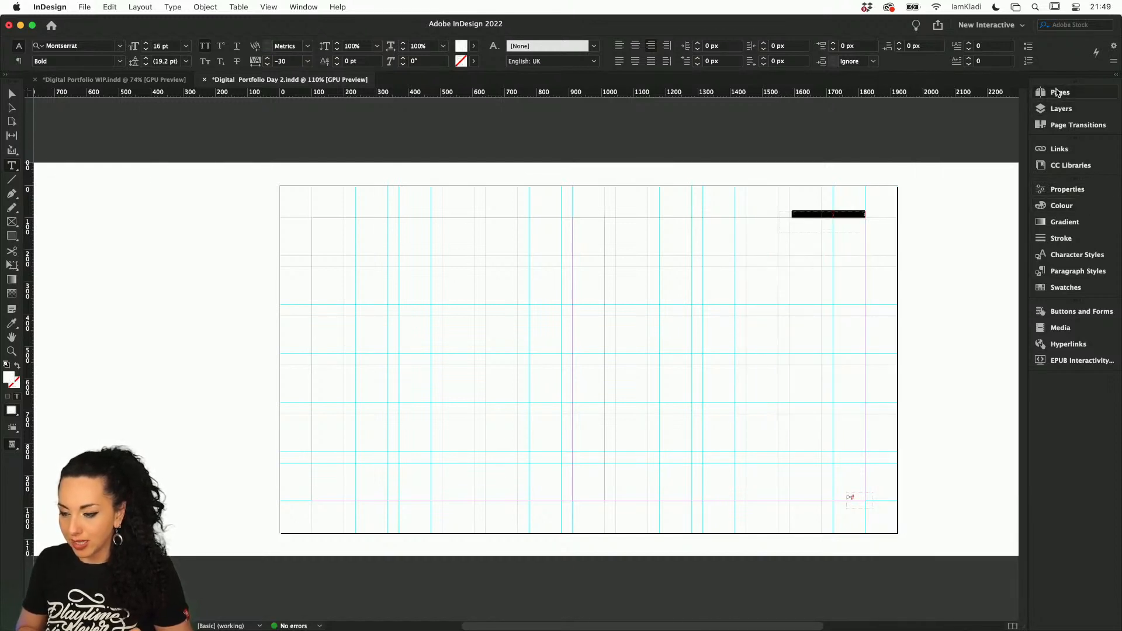
click(1042, 94)
drag(950, 174, 933, 178)
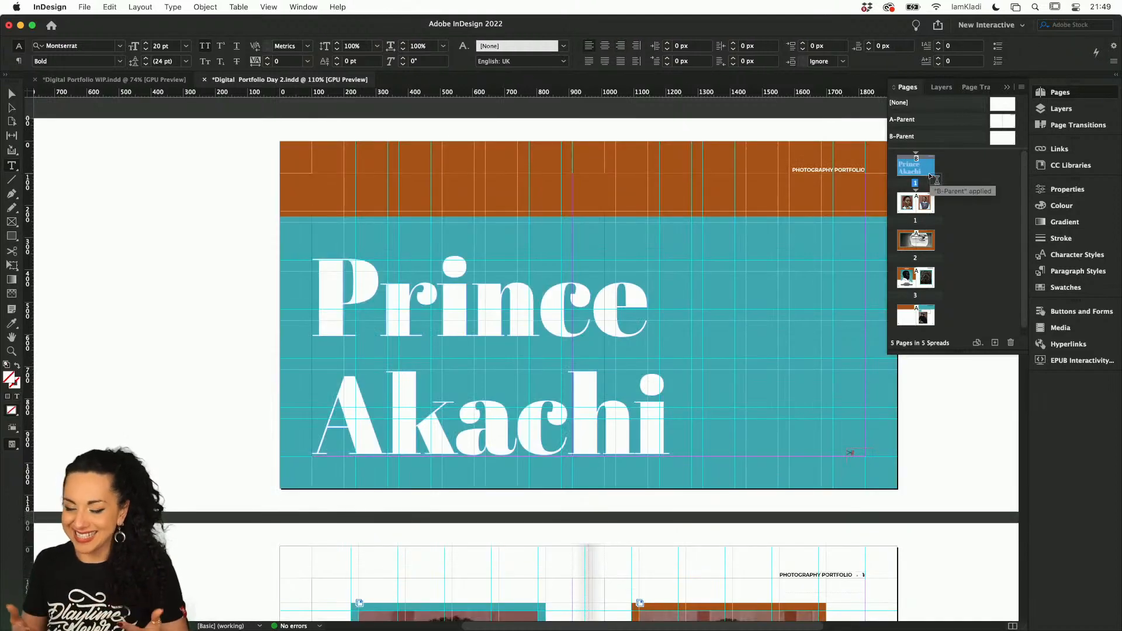
Create a text frame about 556 by 64 px containing "@" in the cover's orange band and copy the photographer's Instagram handle from Chrome
drag(312, 196, 491, 214)
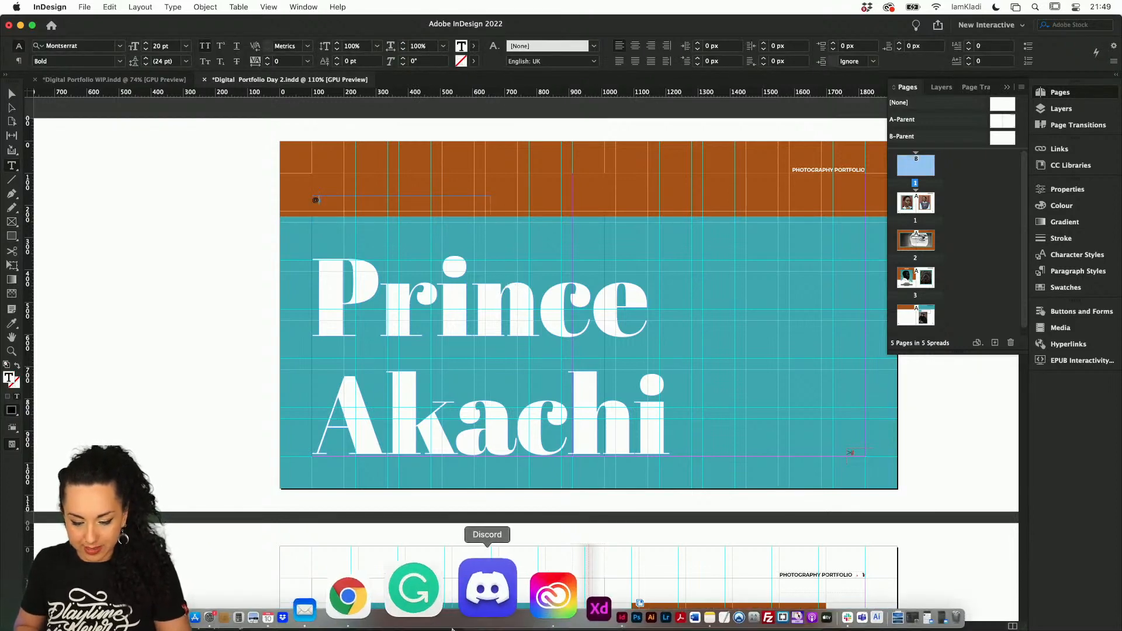
click(421, 593)
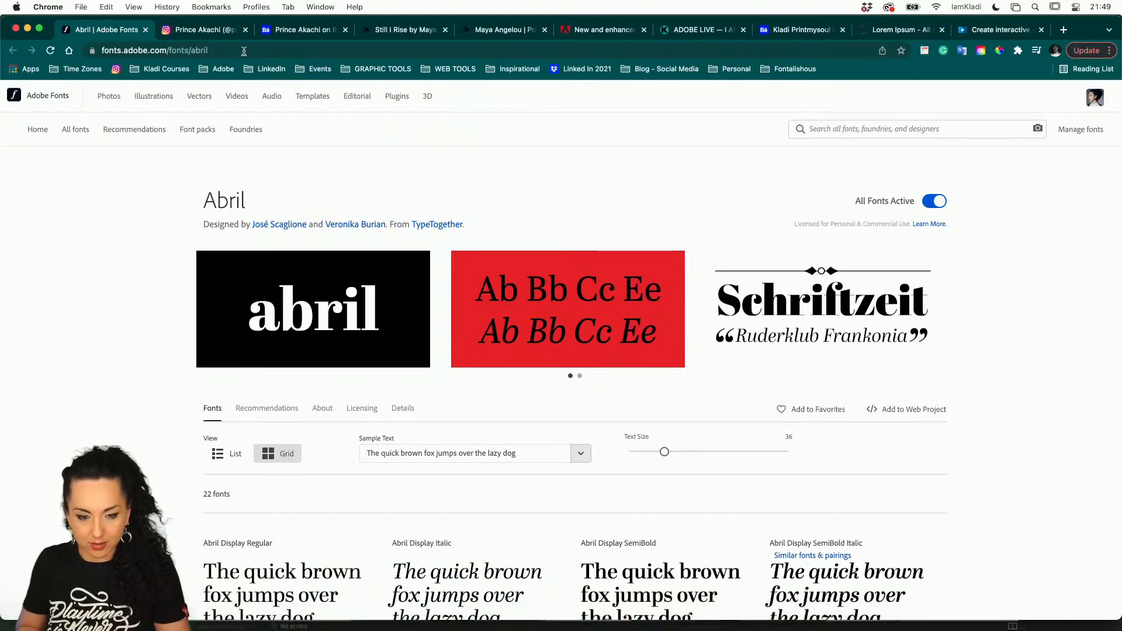
click(193, 30)
click(170, 50)
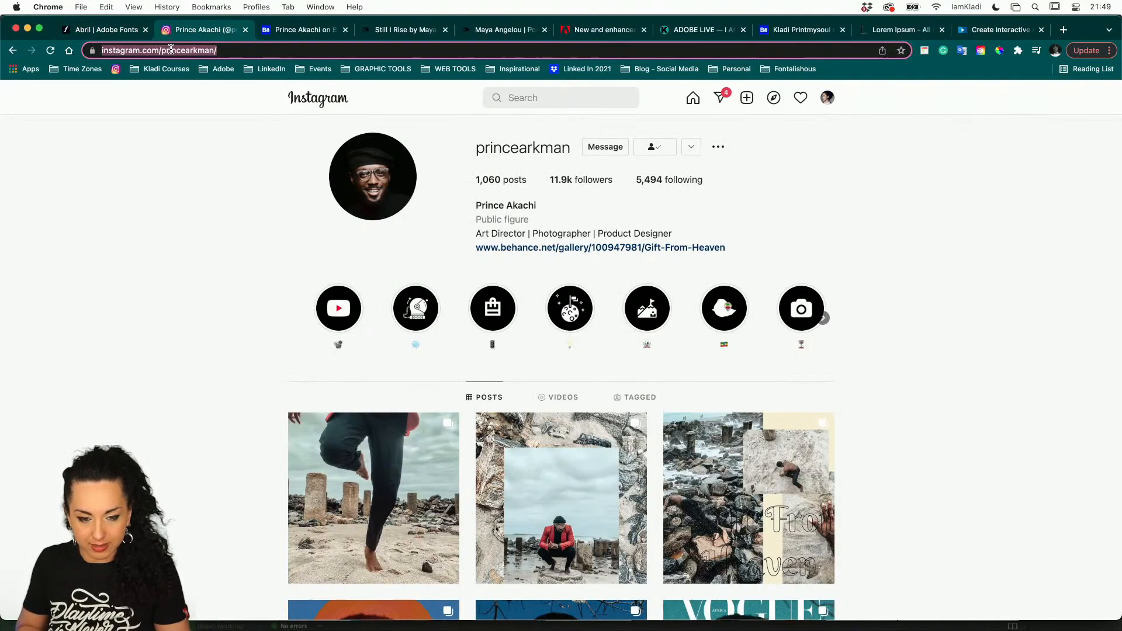
click(170, 49)
drag(211, 51, 262, 51)
key(super+c)
mouse_move(653, 616)
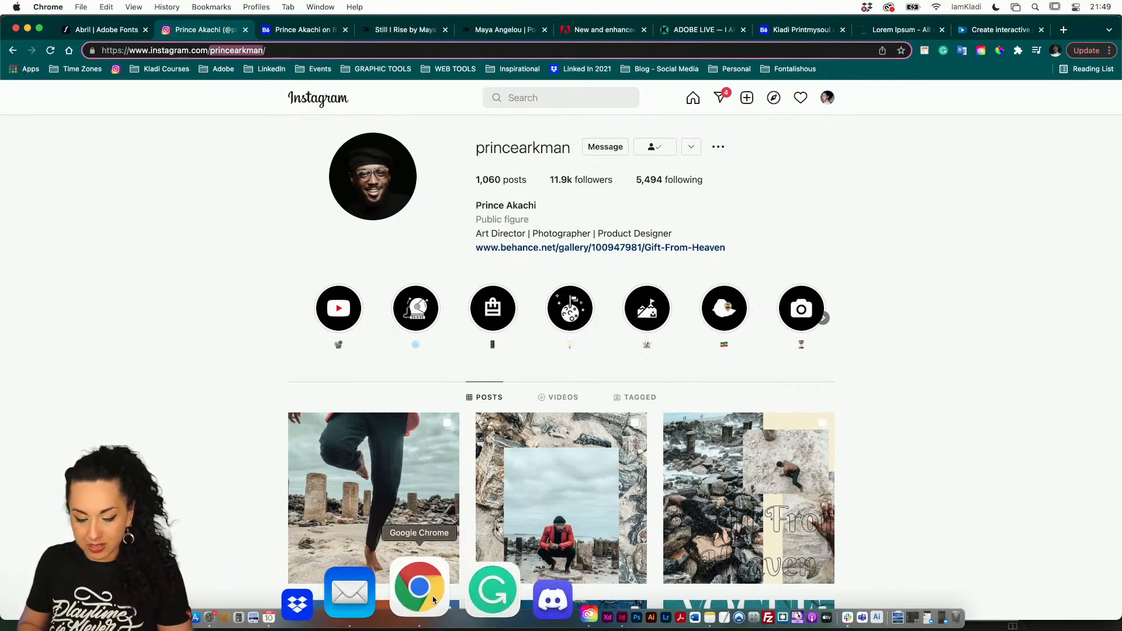
Switch back to InDesign and paste the Instagram handle directly after the "@" in the cover's text frame, without a space
click(505, 605)
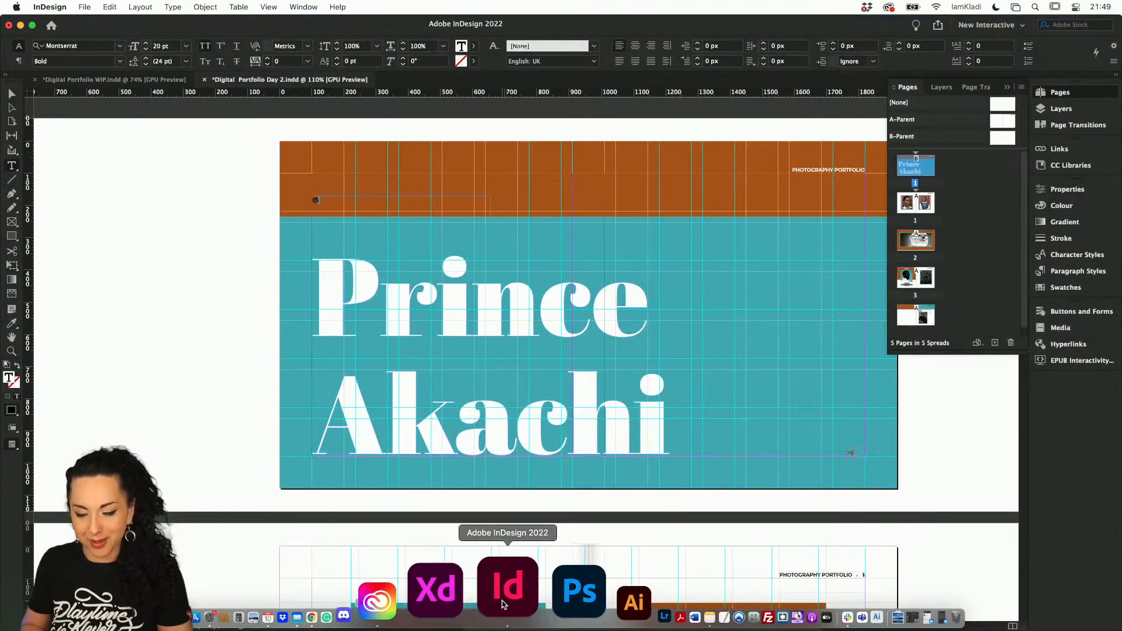
click(522, 240)
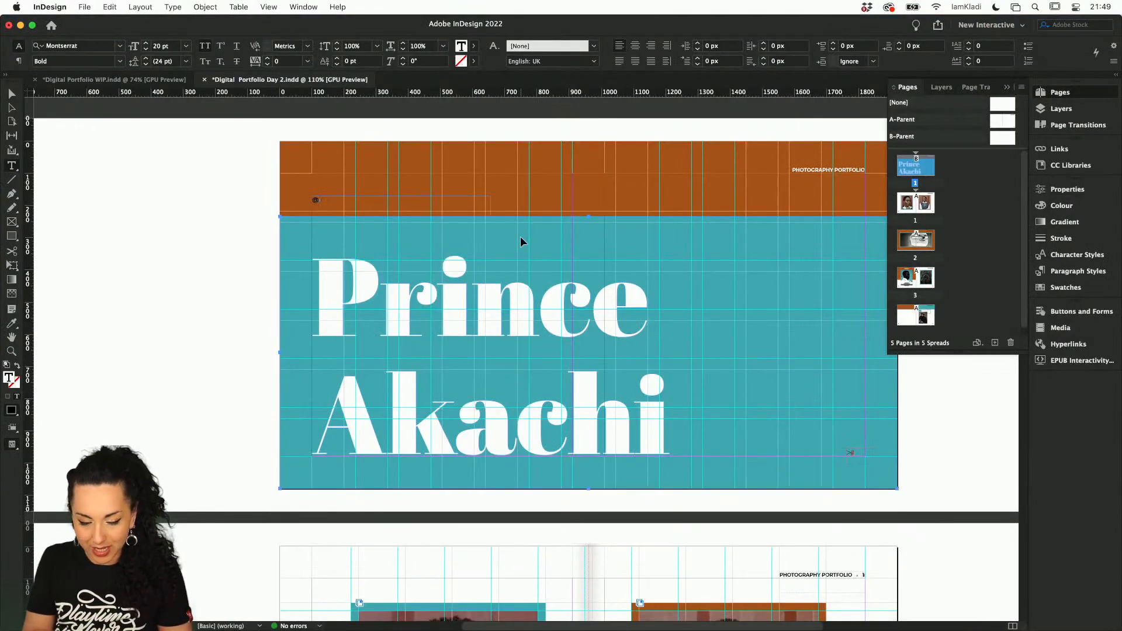
key(super+v)
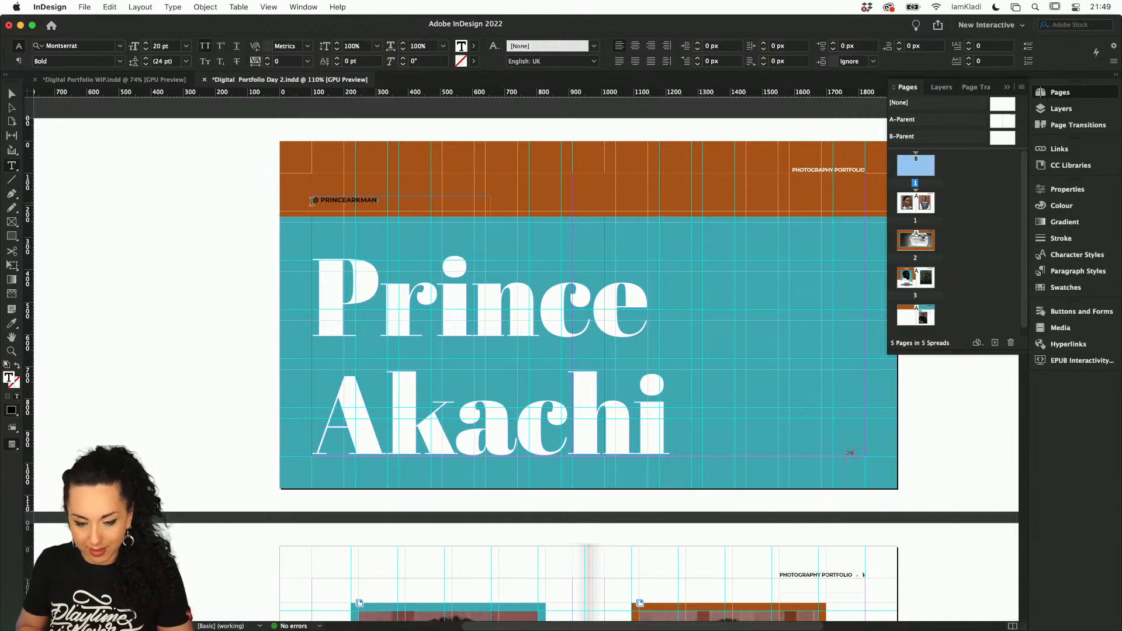
click(319, 200)
key(BackSpace)
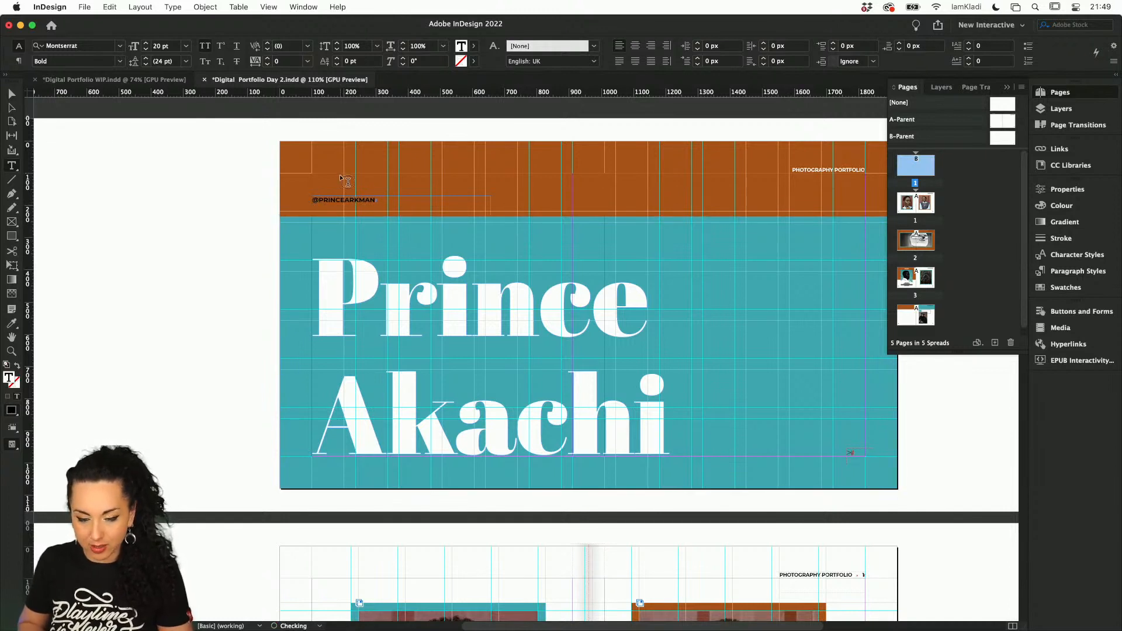
Create a URL hyperlink on the handle text that points to the photographer's Instagram profile address copied from Chrome
triple_click(339, 199)
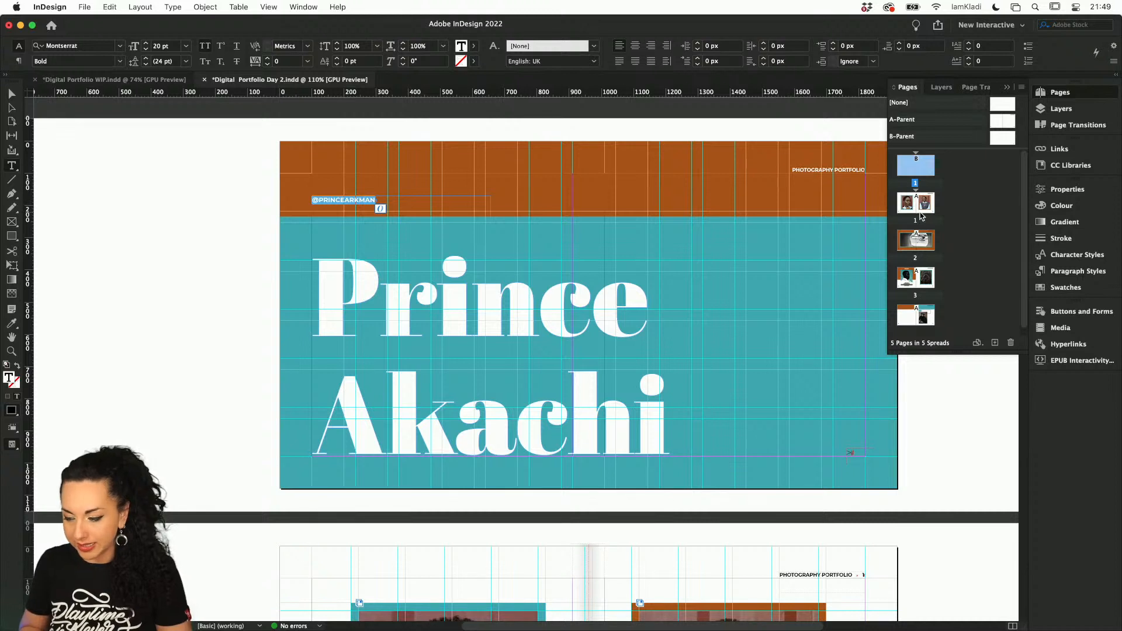
click(1080, 346)
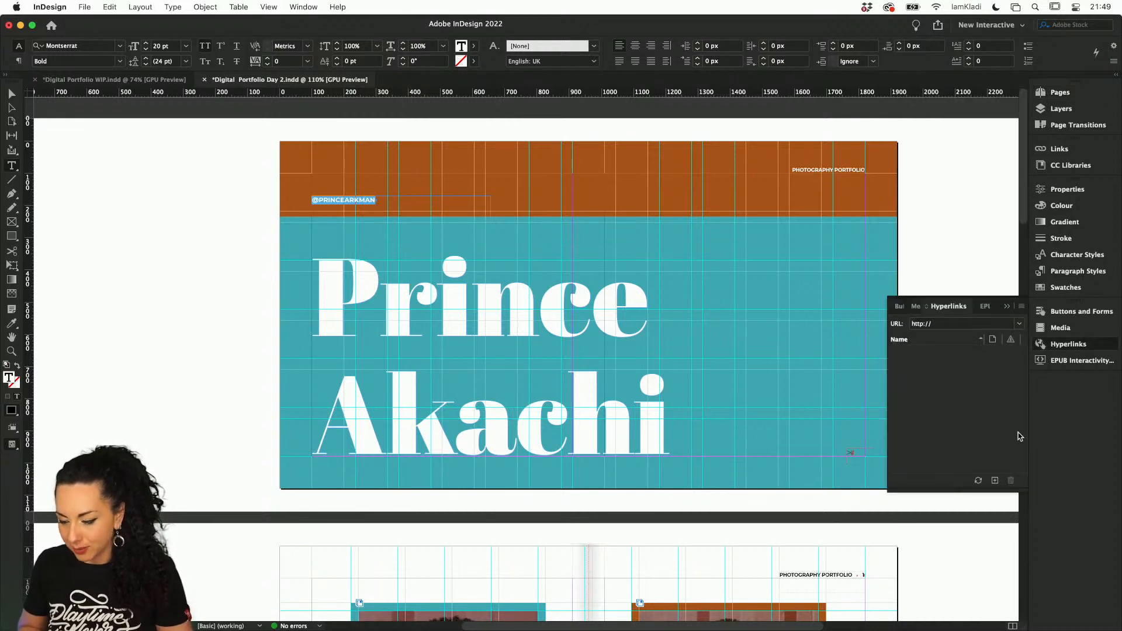
click(994, 481)
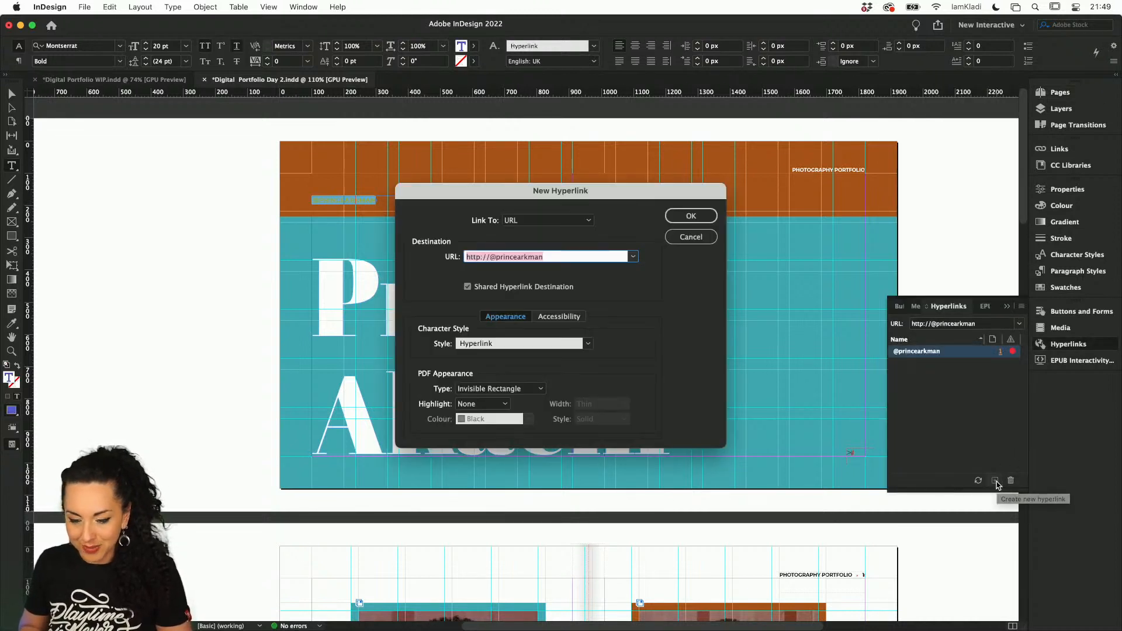
mouse_move(579, 610)
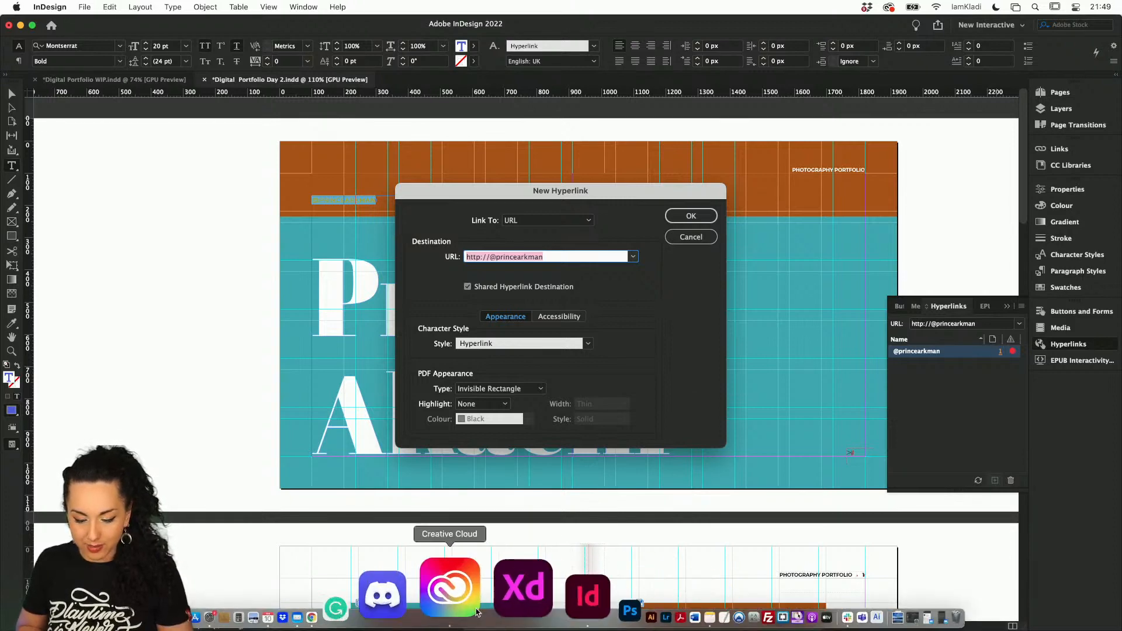
click(431, 603)
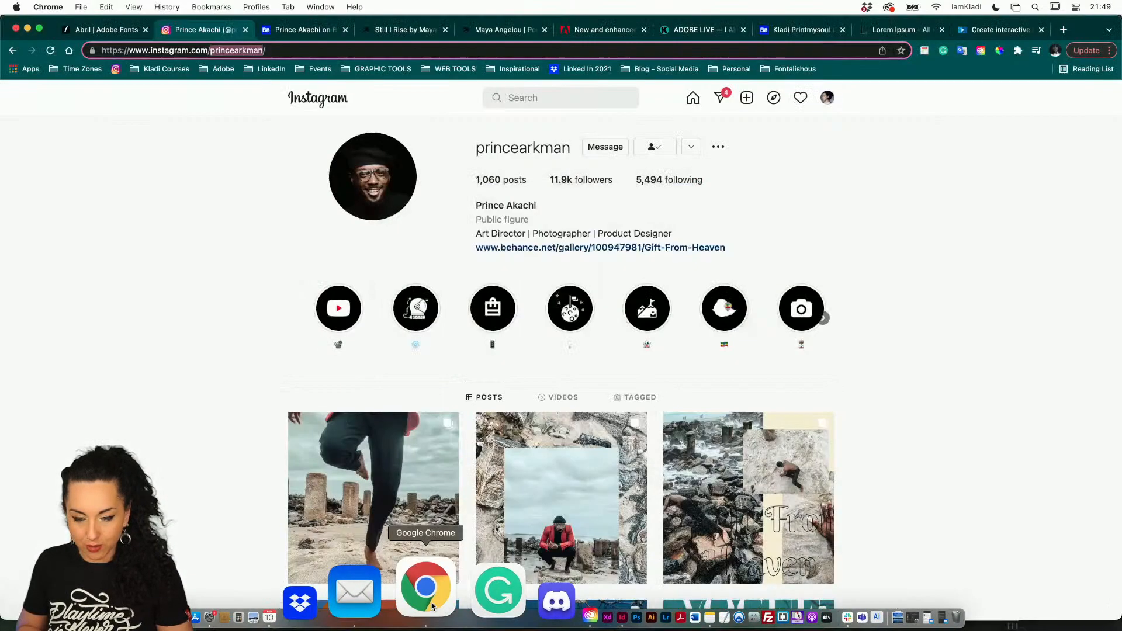
click(342, 52)
key(super+c)
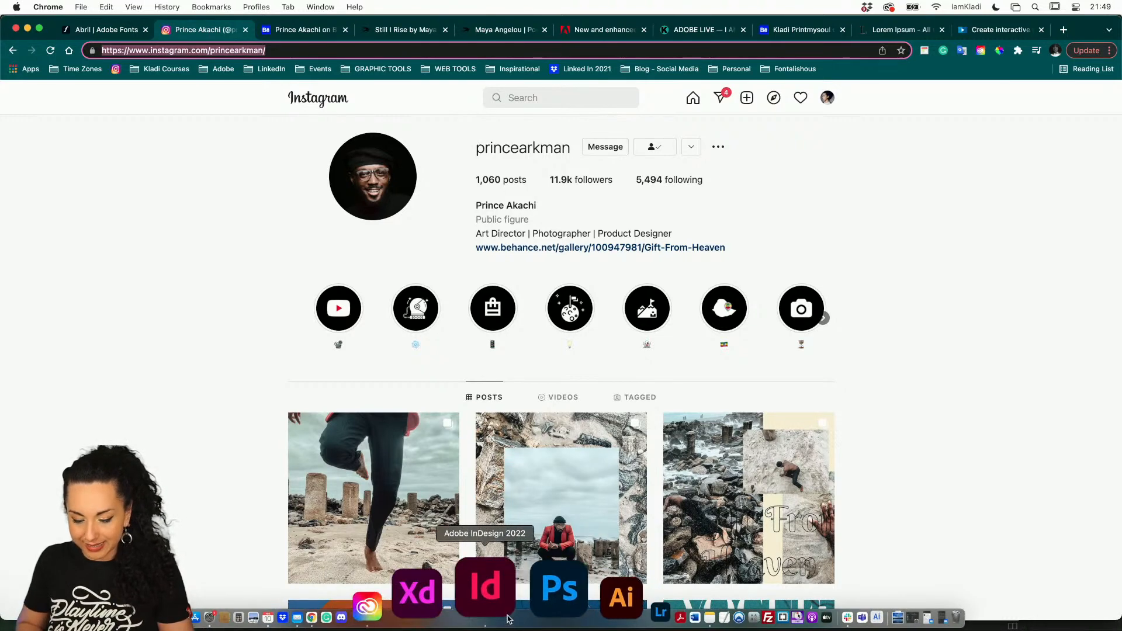
click(490, 590)
key(super+v)
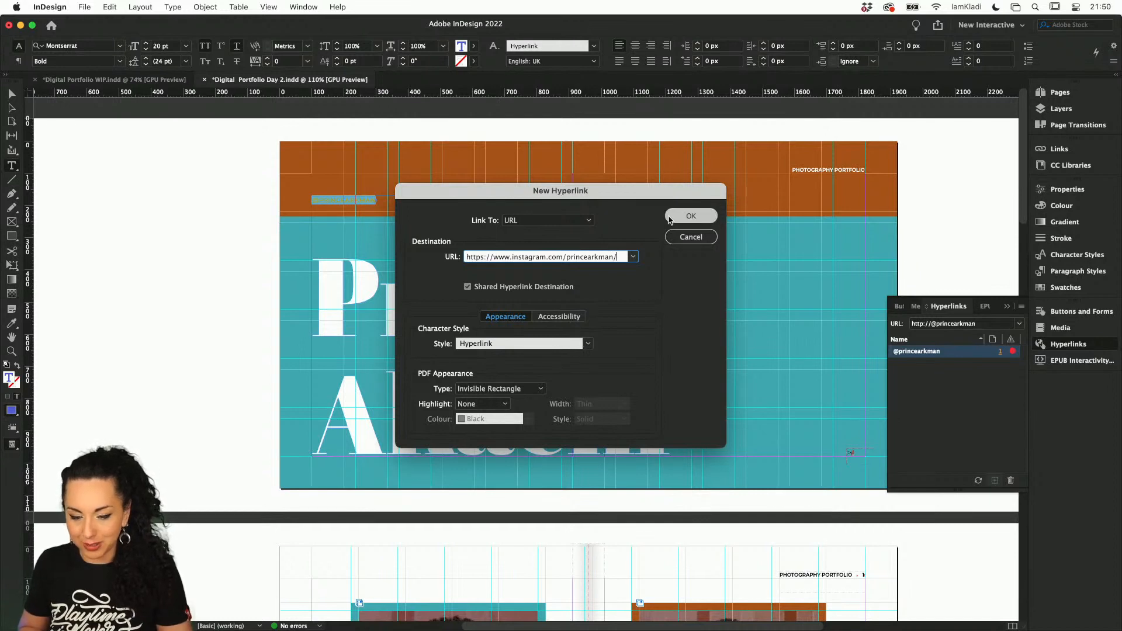
click(692, 215)
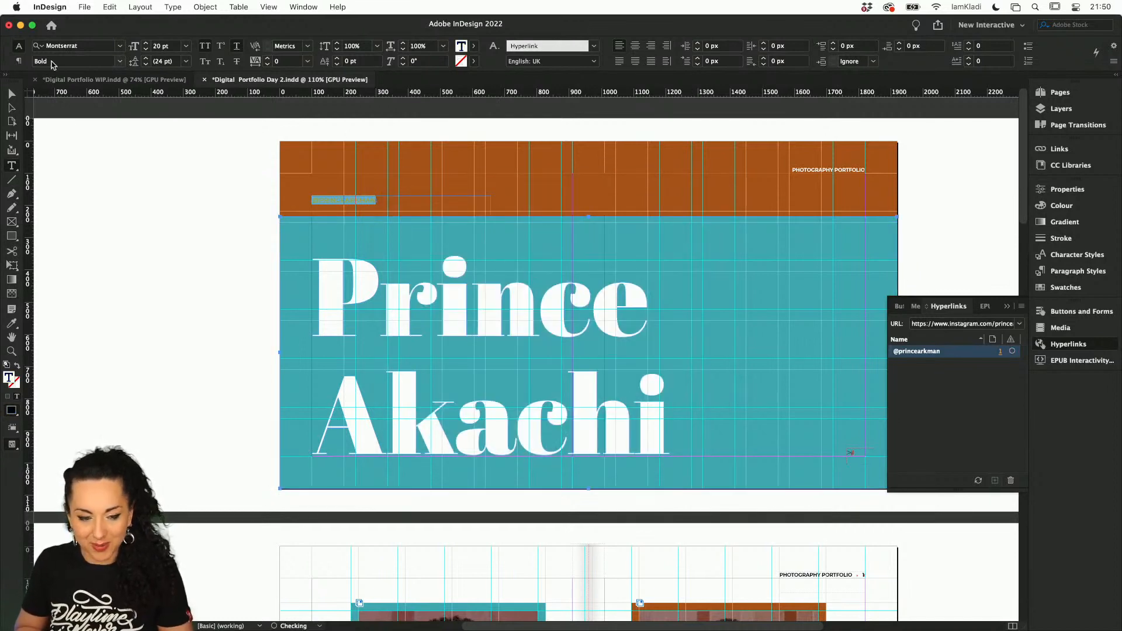
Move the Instagram handle frame beneath the "Photography Portfolio" heading at about X 1920 px, Y 100 px and preview the cover without guides
click(12, 95)
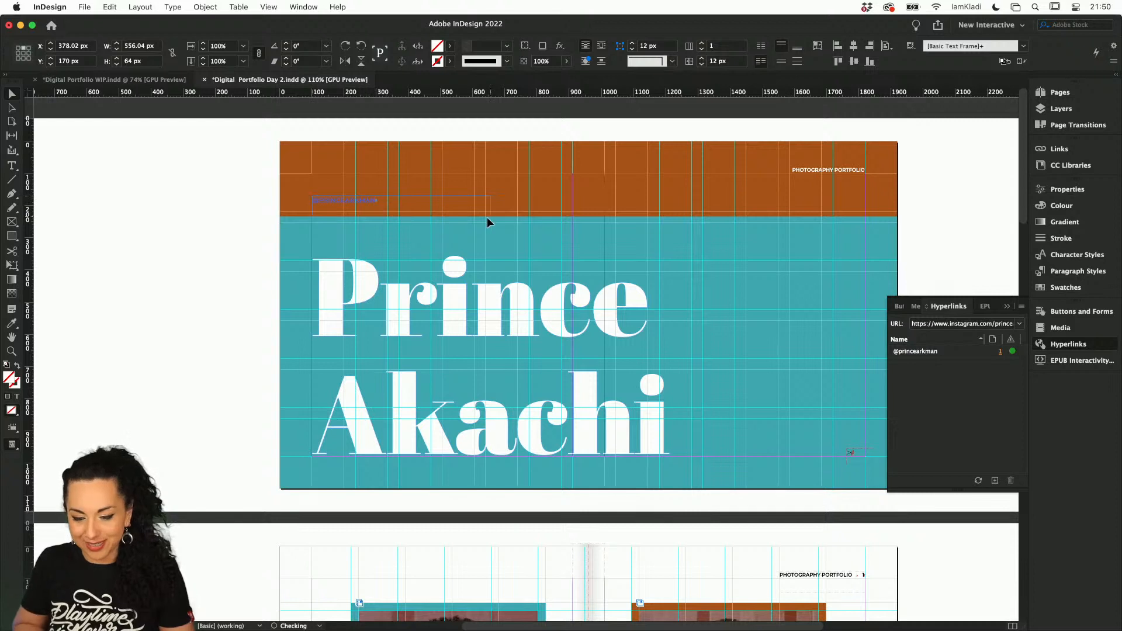
drag(873, 262, 844, 176)
scroll(802, 318, down, 1)
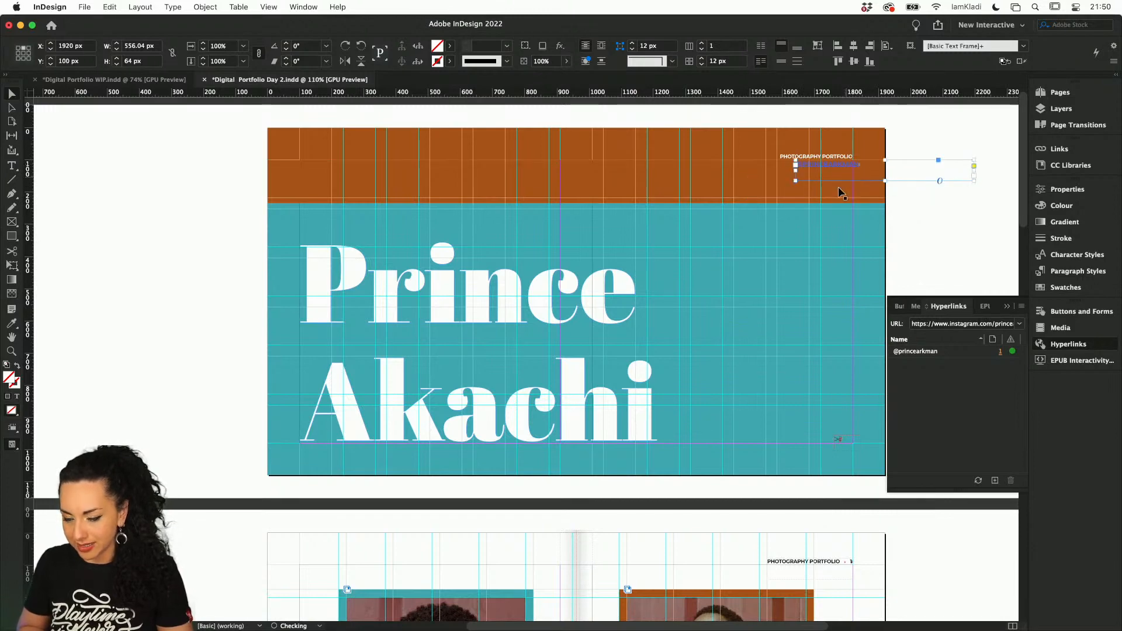
scroll(841, 193, up, 4)
key(w)
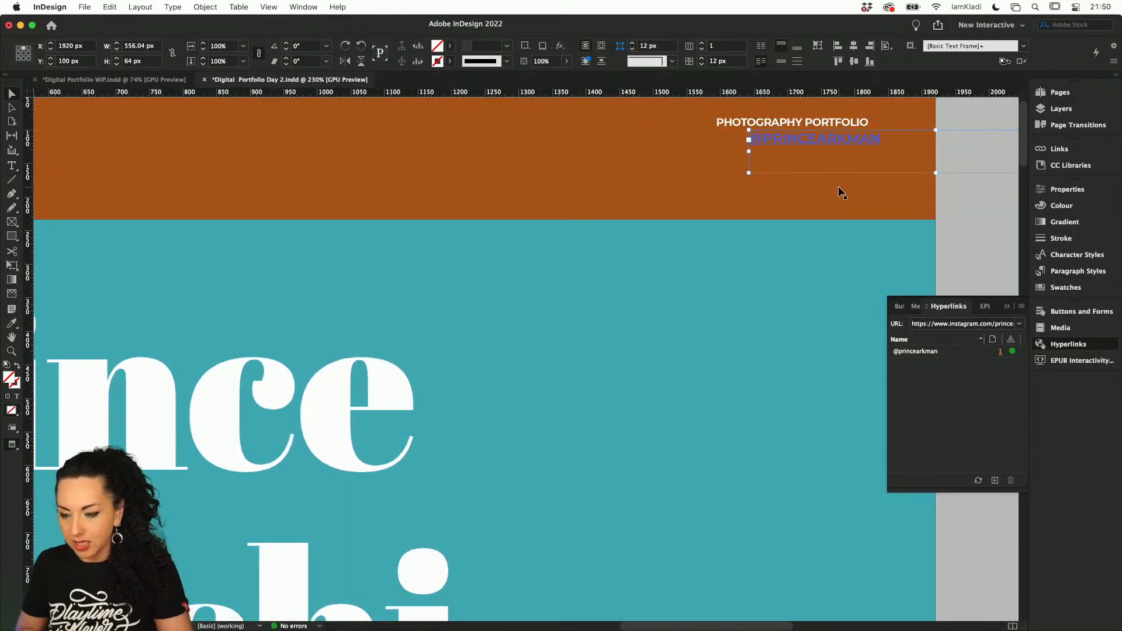
Move the Instagram handle frame out of the orange band onto the teal area, at about X 1315 px, Y 576 px
double_click(822, 139)
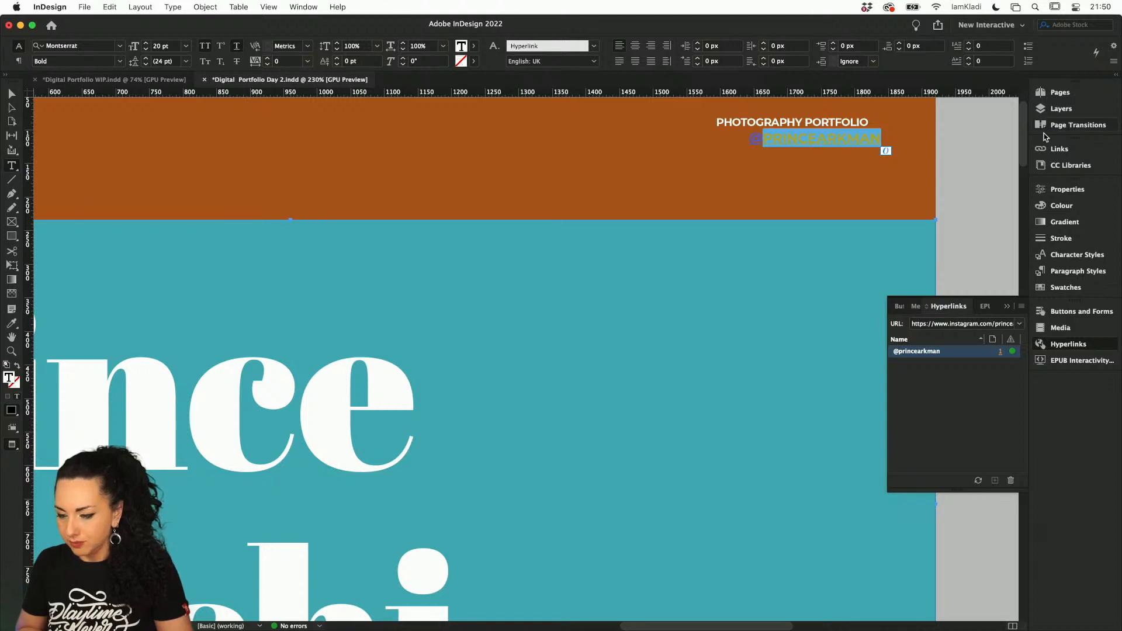
click(893, 136)
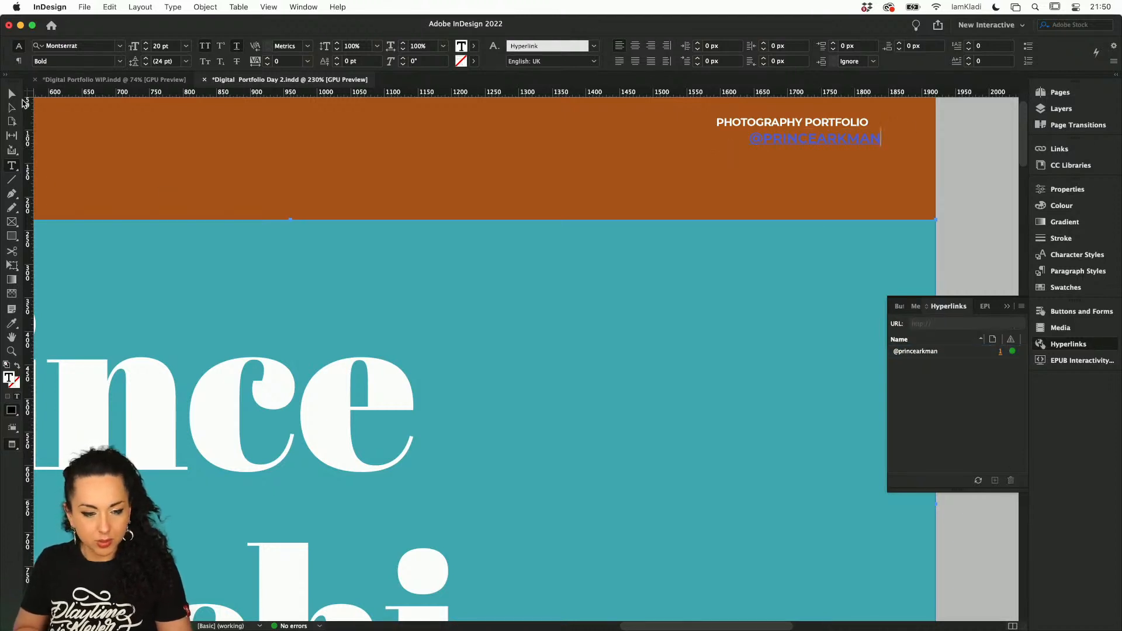
click(12, 95)
scroll(271, 243, down, 2)
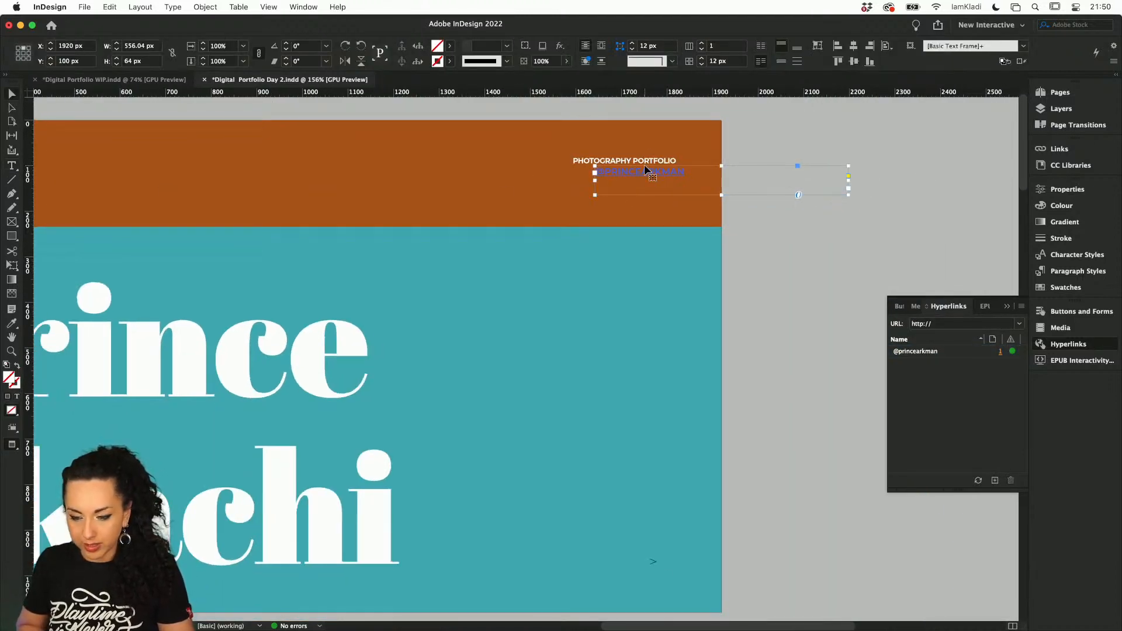
drag(645, 170, 371, 386)
scroll(371, 386, left, 2)
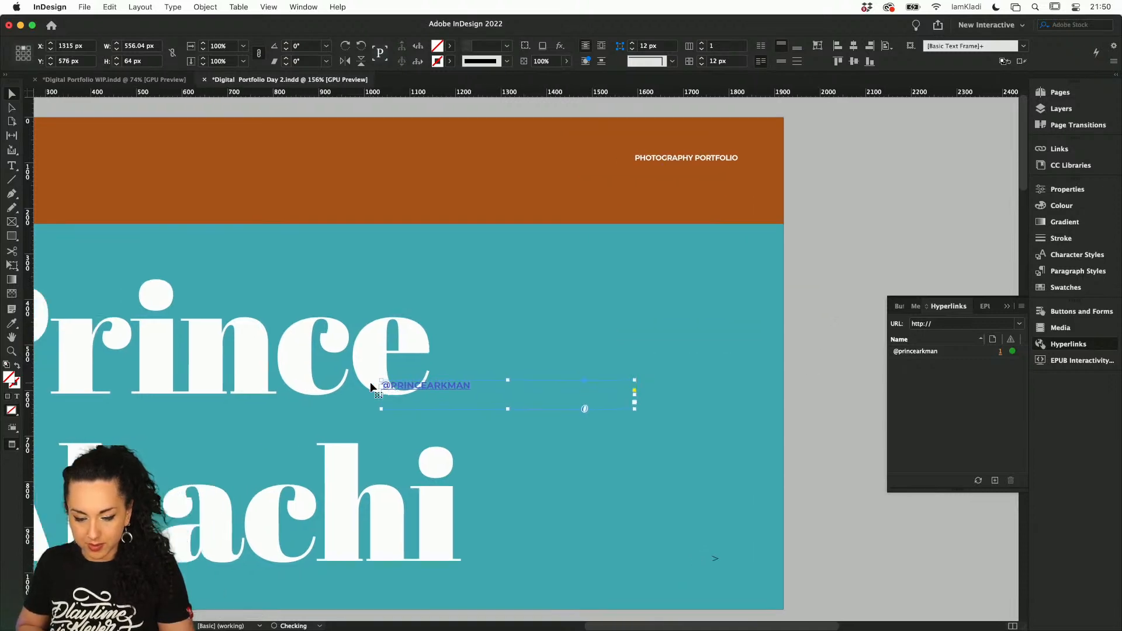
scroll(371, 386, left, 4)
scroll(370, 380, left, 10)
scroll(369, 381, down, 3)
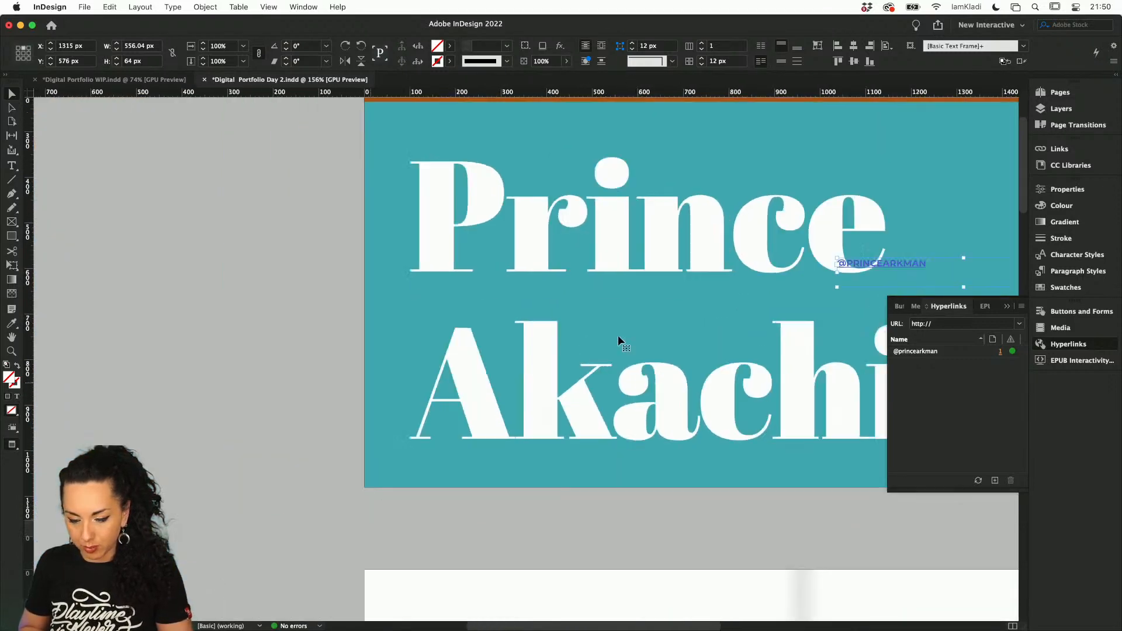
Delete the Instagram handle text frame from the cover
click(513, 235)
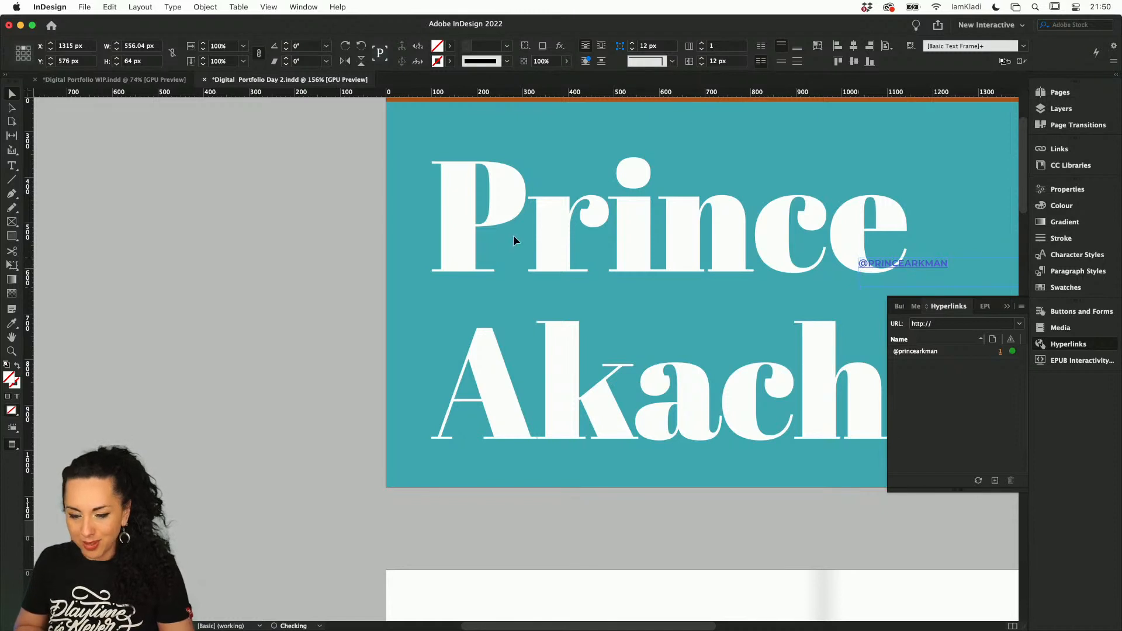
drag(577, 149, 578, 149)
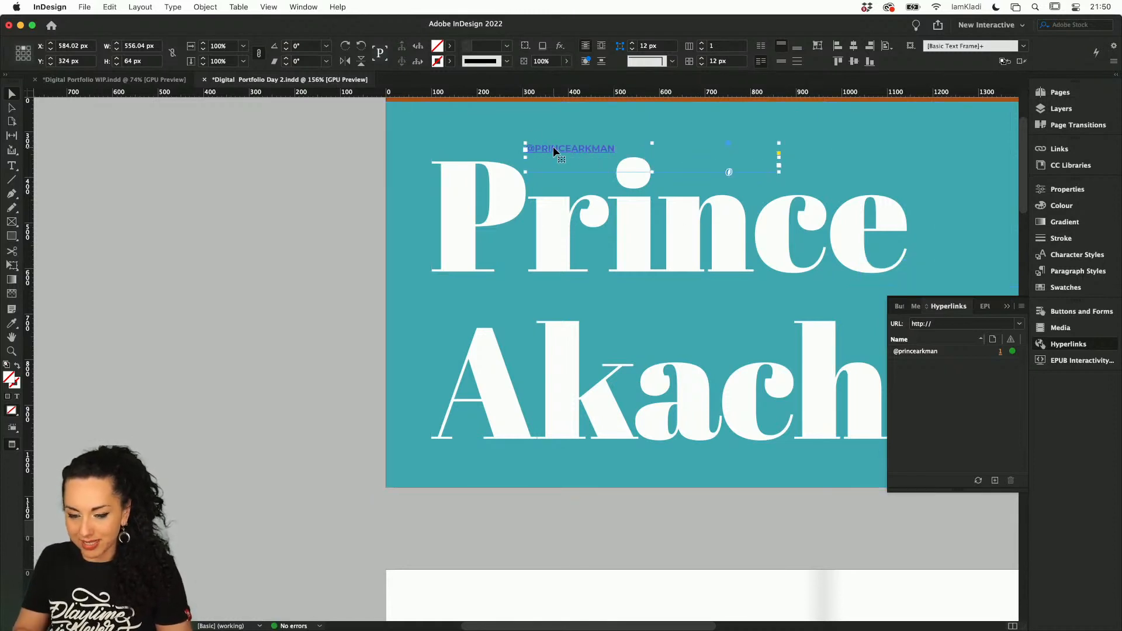
key(BackSpace)
Create a URL hyperlink on the cover's large title group using the copied Instagram profile address
click(639, 234)
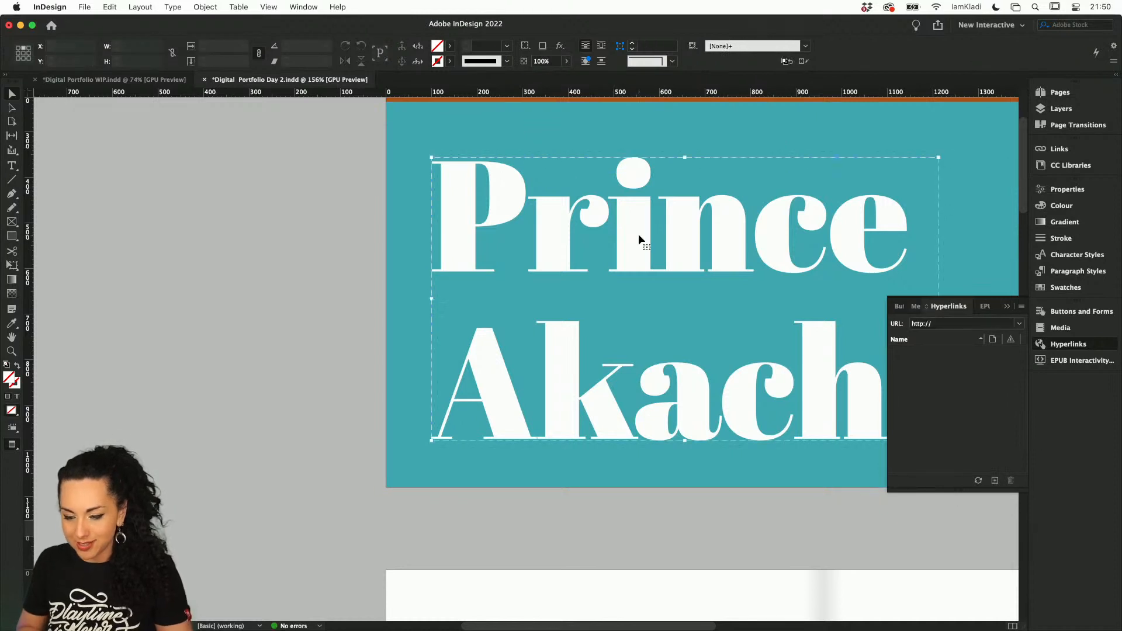
click(958, 325)
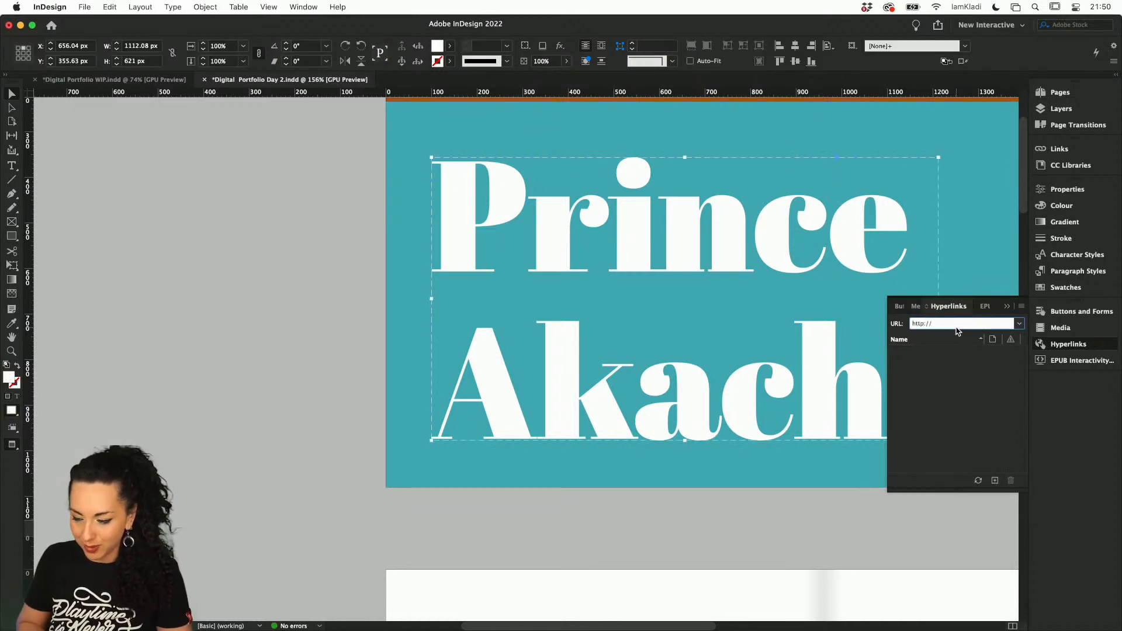
click(994, 480)
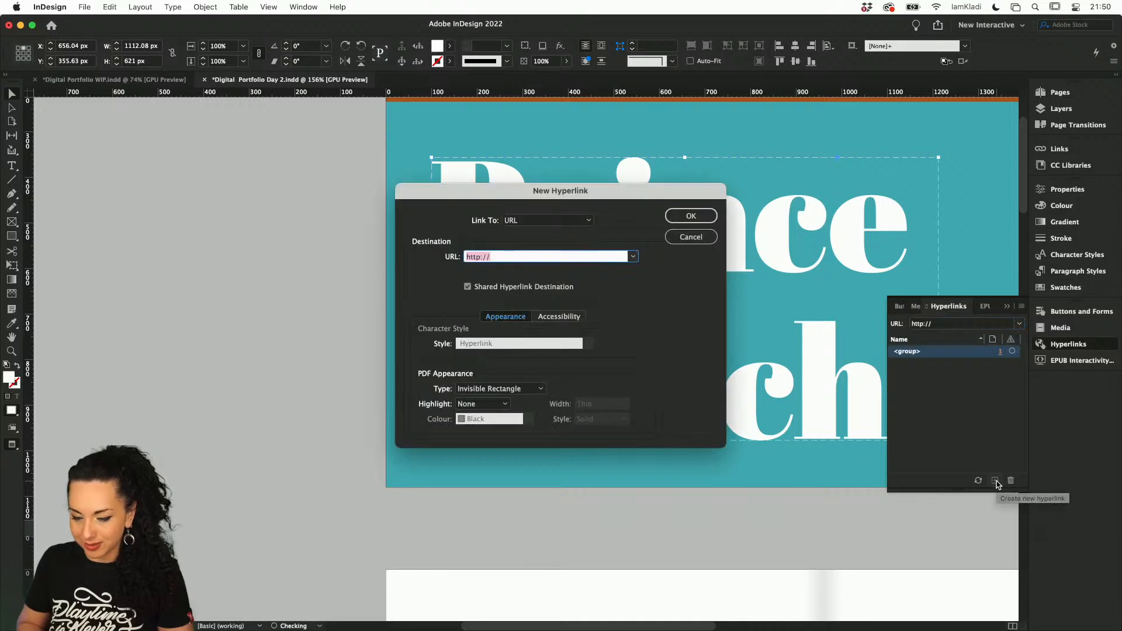
key(super+v)
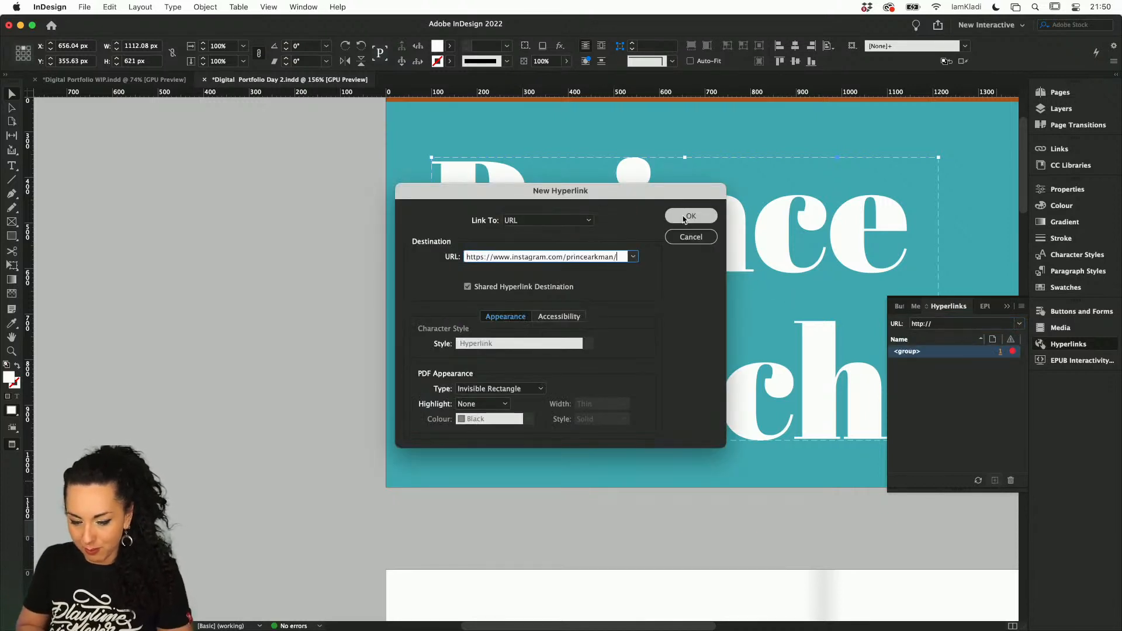
click(685, 215)
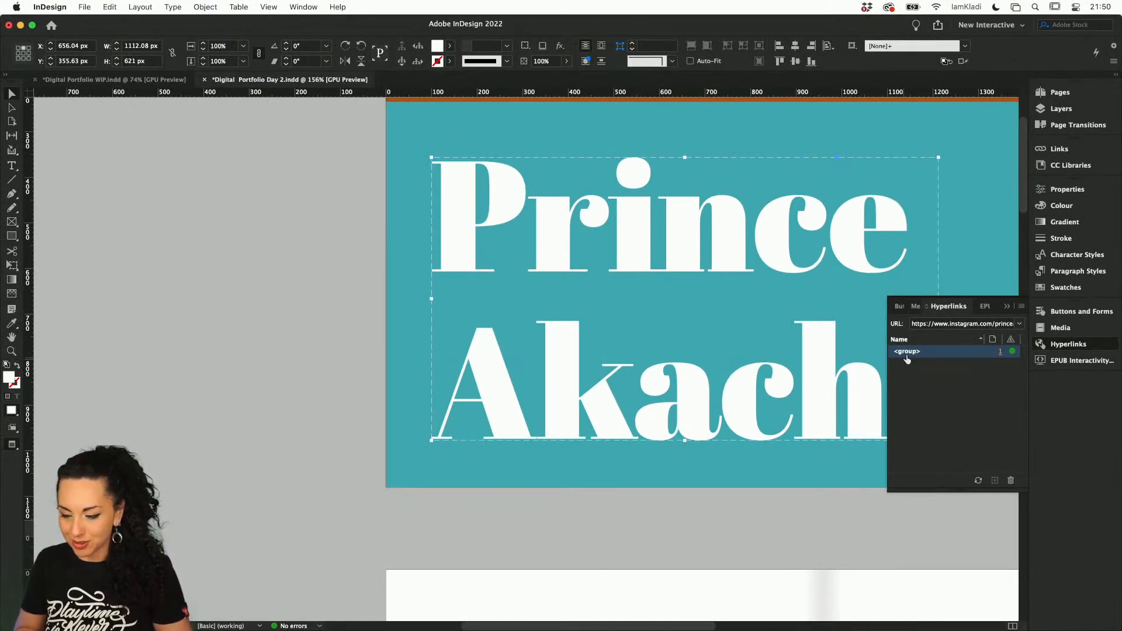
Test the title group's hyperlink destination in Chrome, switch back to InDesign, and review the cover and first spread
click(1011, 353)
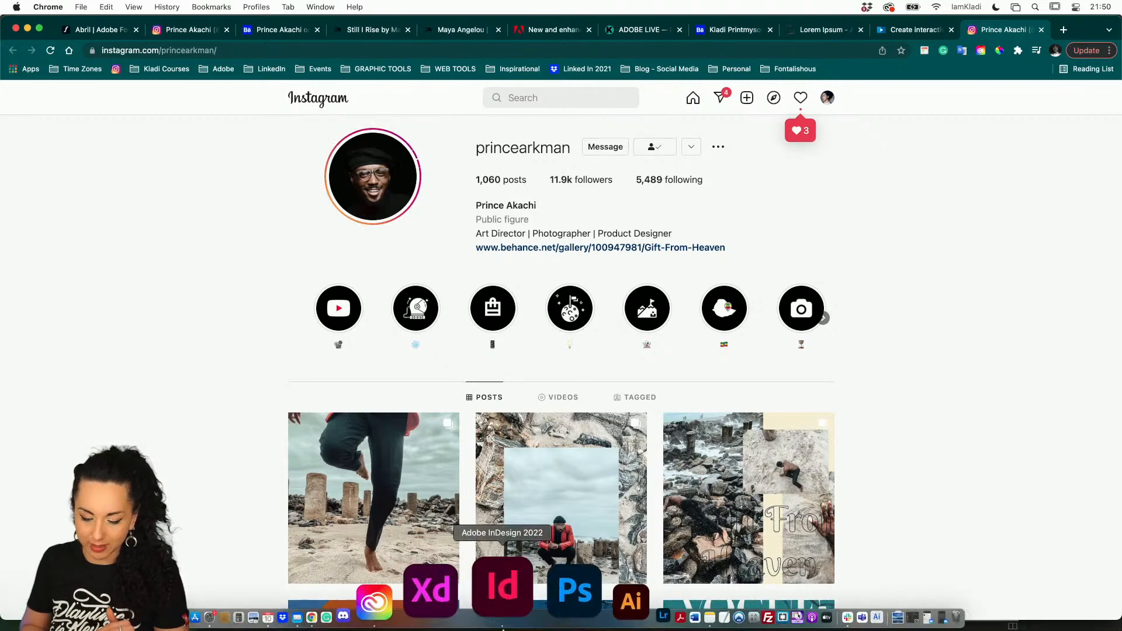
click(513, 590)
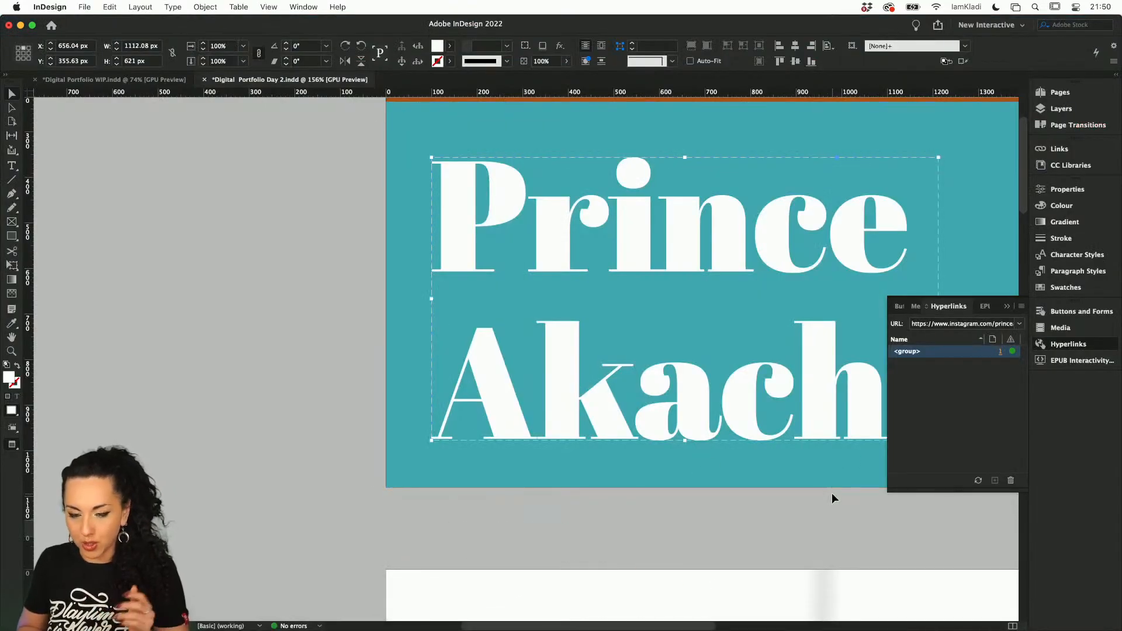
scroll(832, 492, right, 5)
scroll(829, 494, up, 5)
scroll(829, 496, down, 2)
scroll(813, 511, right, 3)
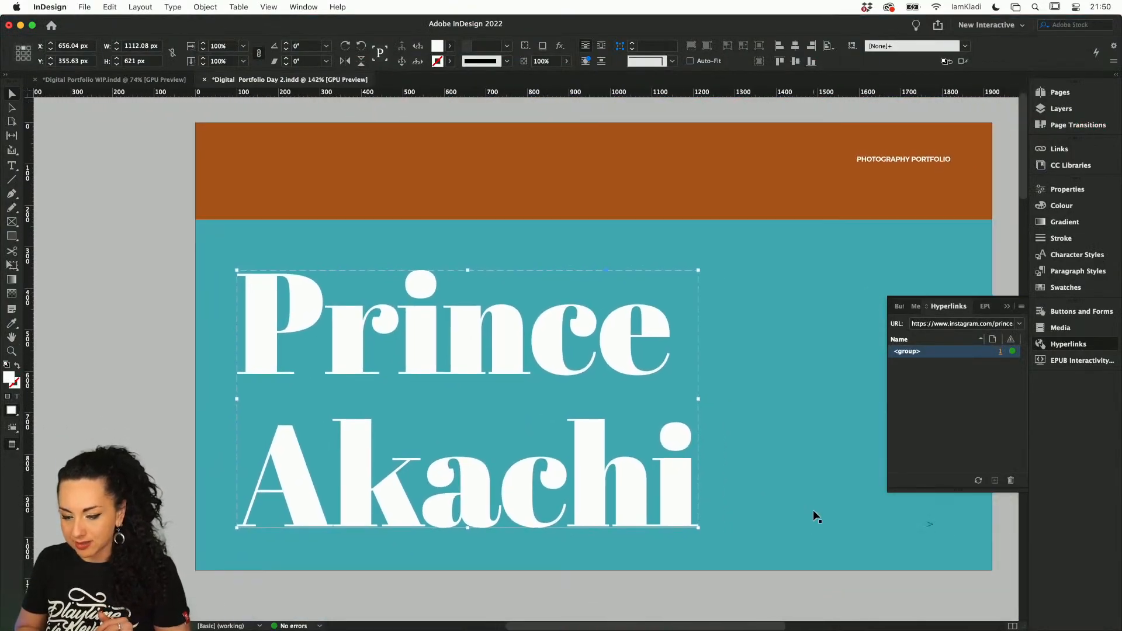
scroll(816, 515, down, 6)
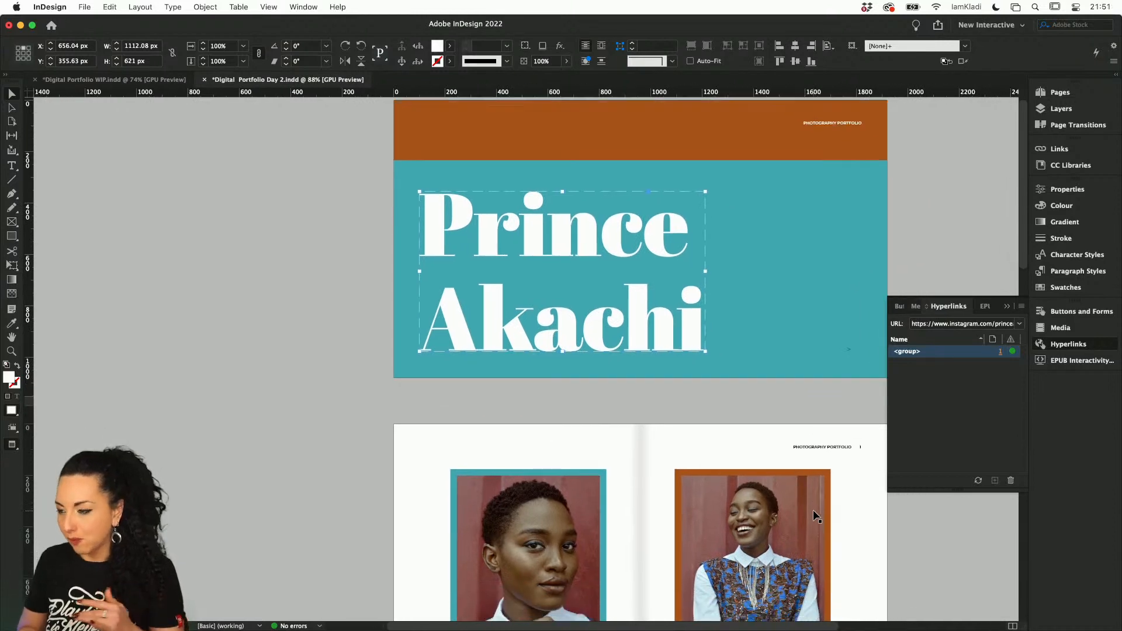
scroll(813, 513, down, 2)
scroll(814, 513, right, 2)
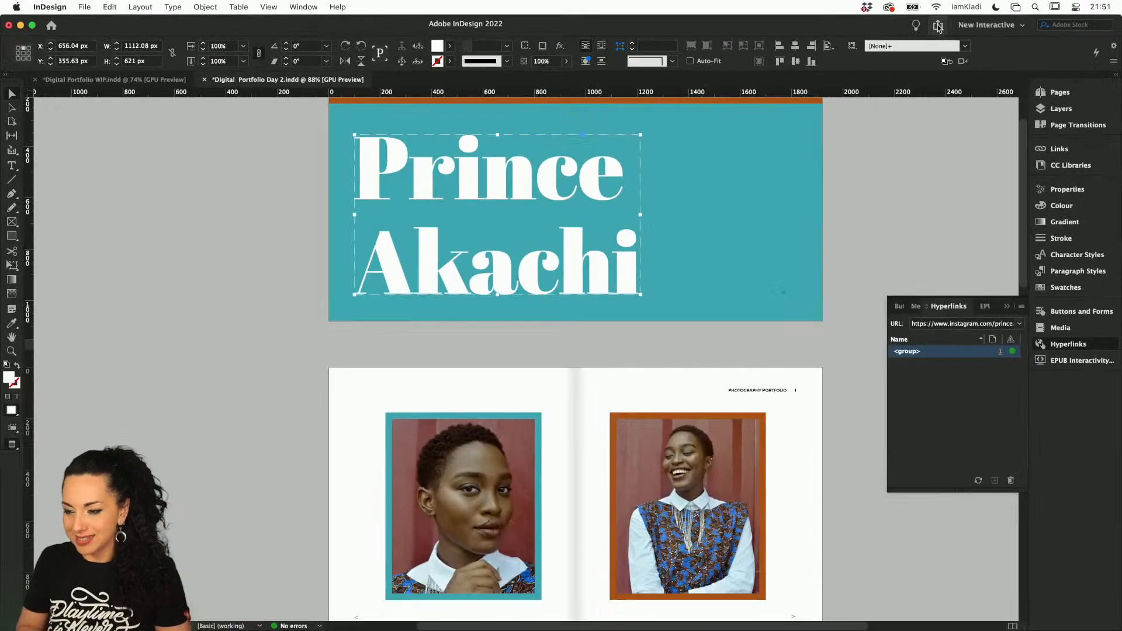
Start publishing the document online and set its title to "Digital Portfolio" followed by the photographer's first name
click(936, 24)
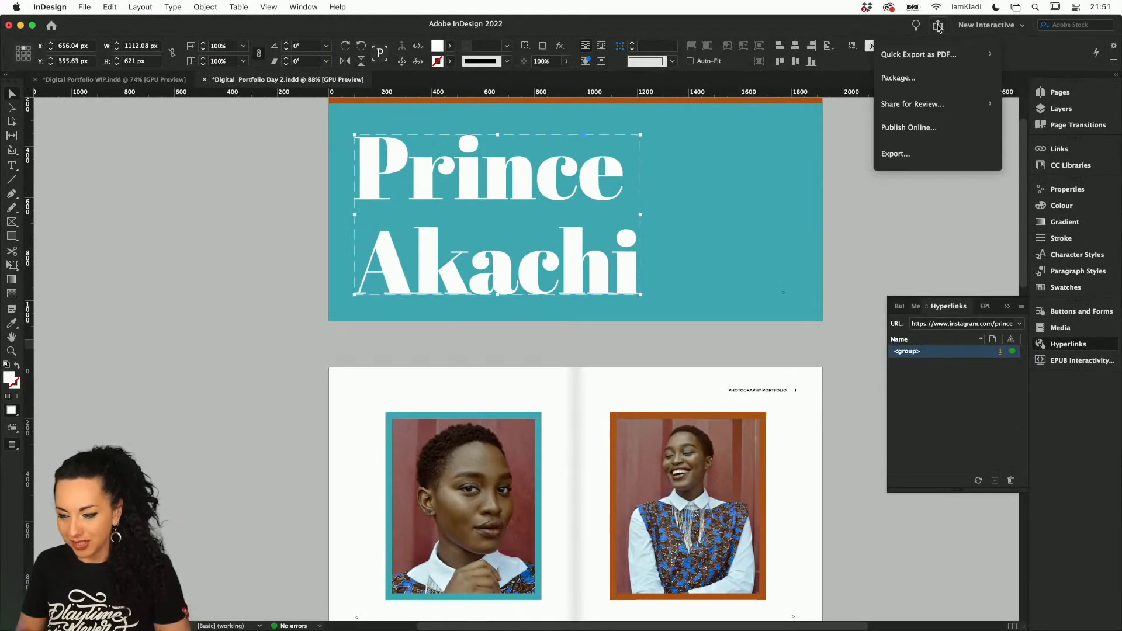
click(934, 125)
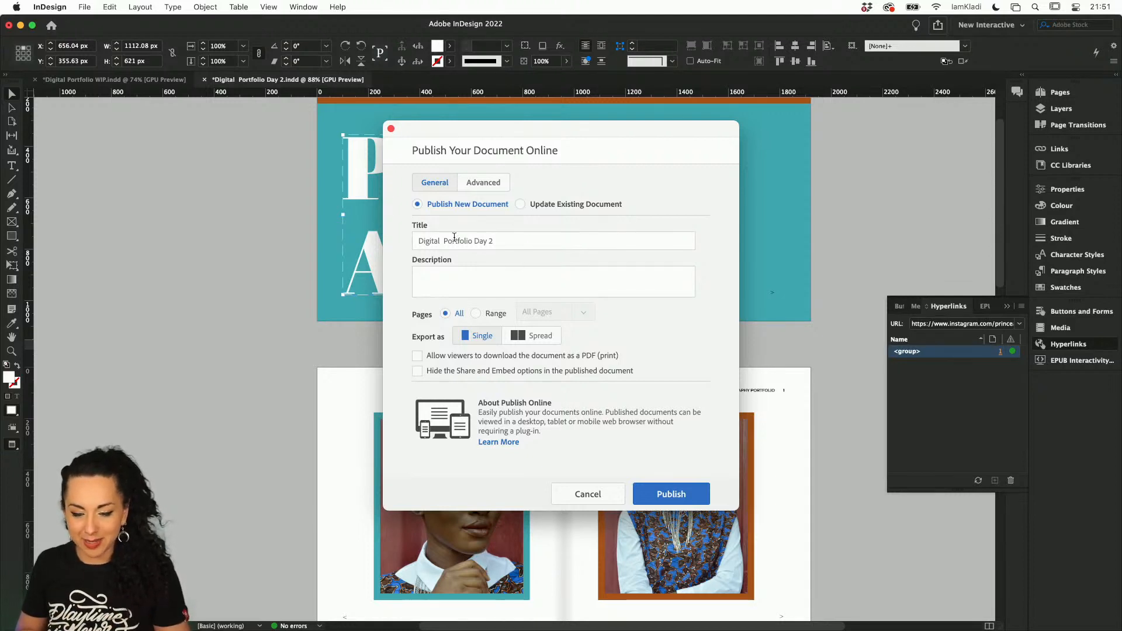
click(448, 239)
click(442, 240)
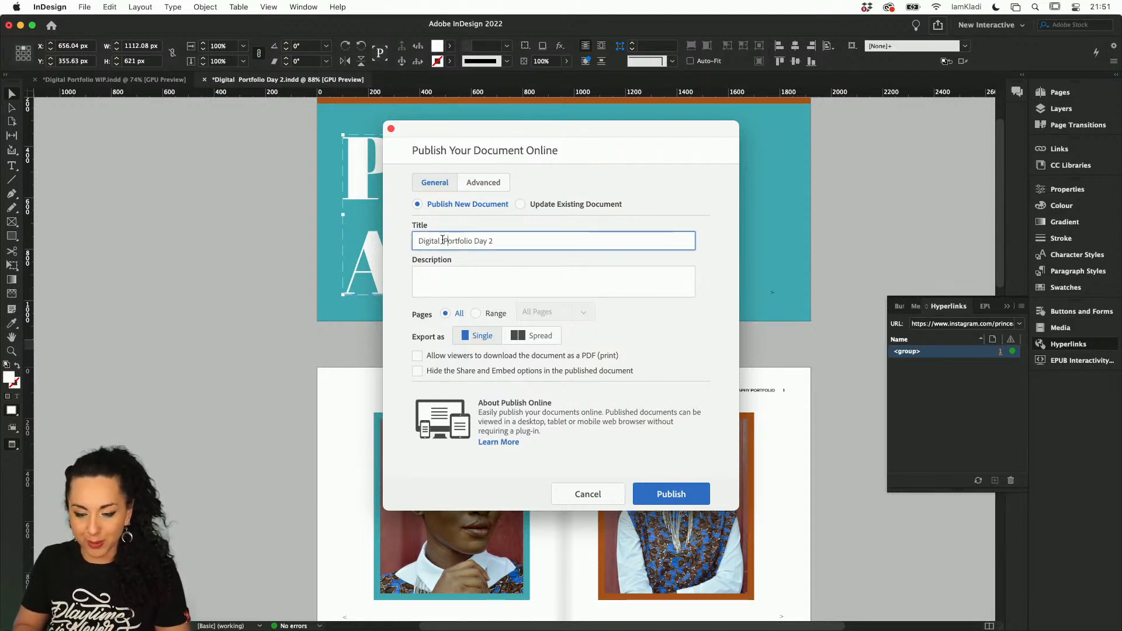
key(BackSpace)
drag(472, 241, 500, 242)
text(Day)
key(BackSpace)
key(BackSpace)
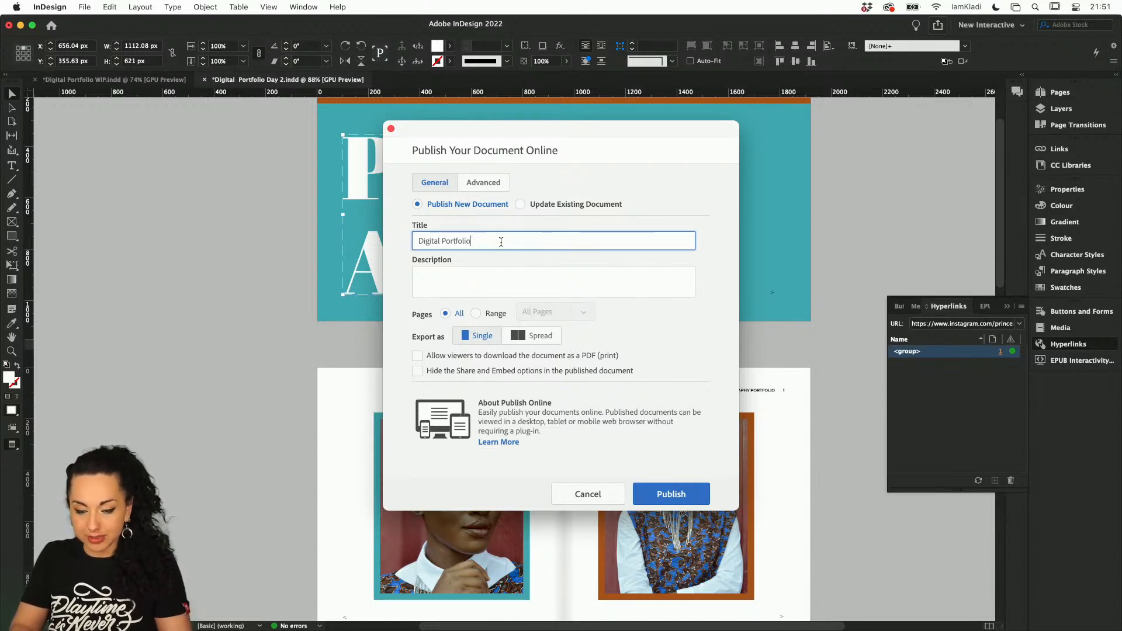
text(Prince)
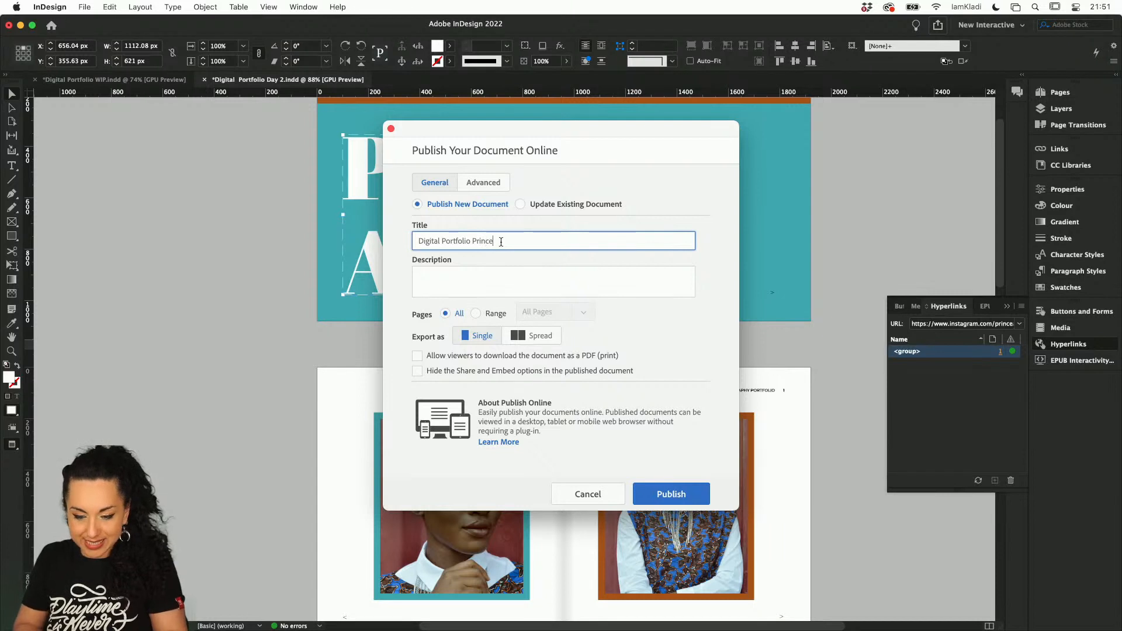
Enter the description "Digital Portfolio sample from Adobe Live with" plus the presenter's name, and publish all pages as a new document
click(496, 291)
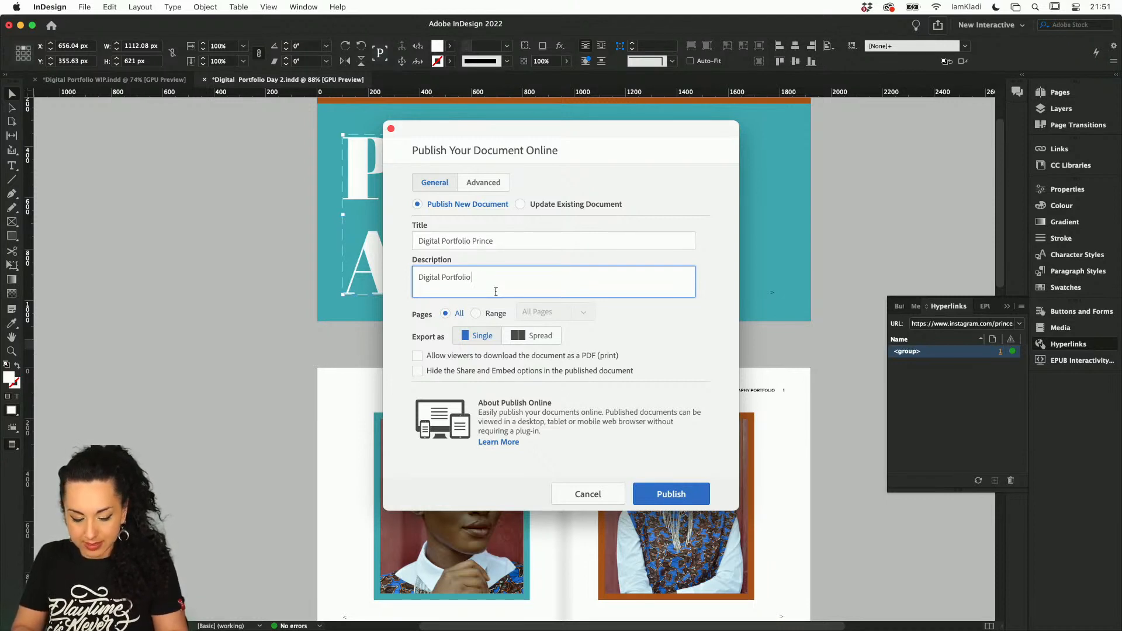
text(Digital Portfolio sample from AQdeobe Live with Kladi)
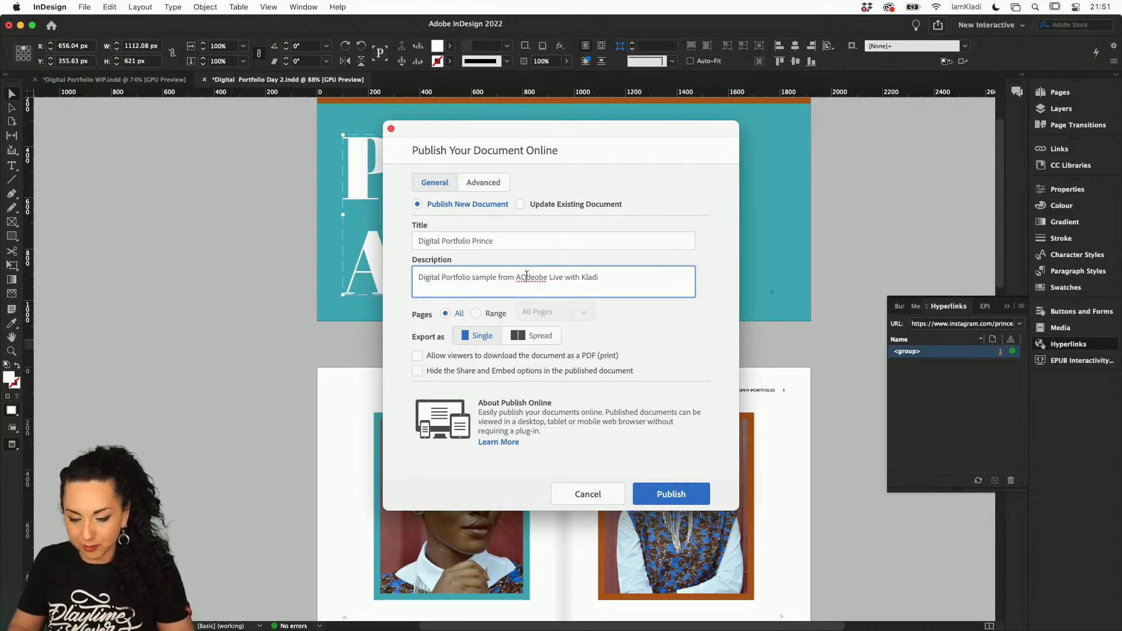
key(BackSpace)
key(BackSpace)
key(BackSpace)
text(d)
key(BackSpace)
key(BackSpace)
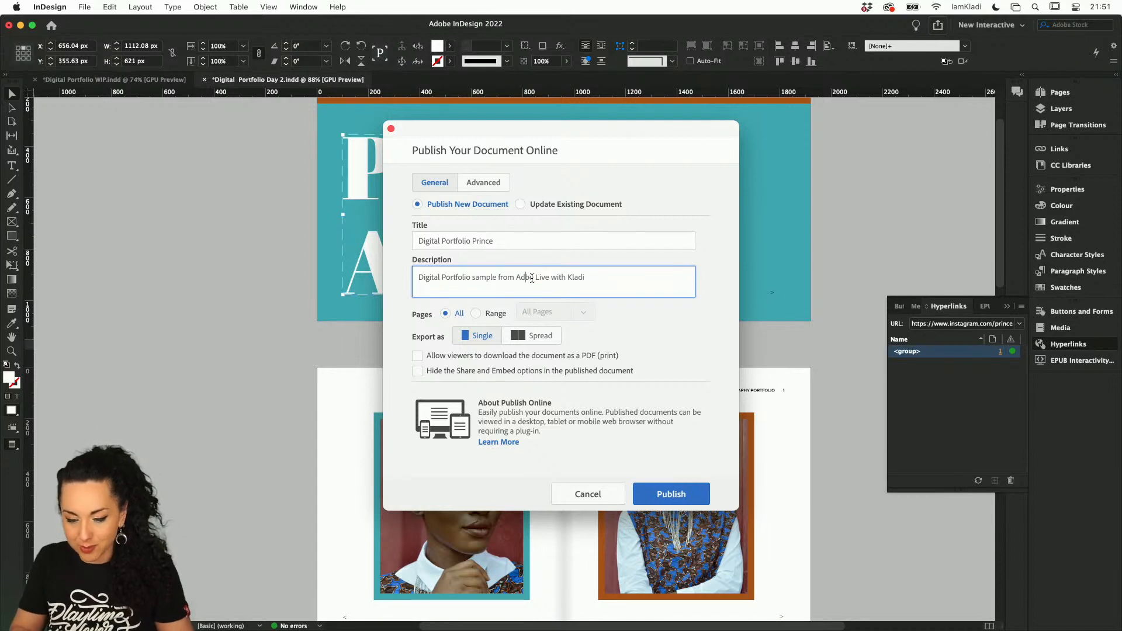
text(o)
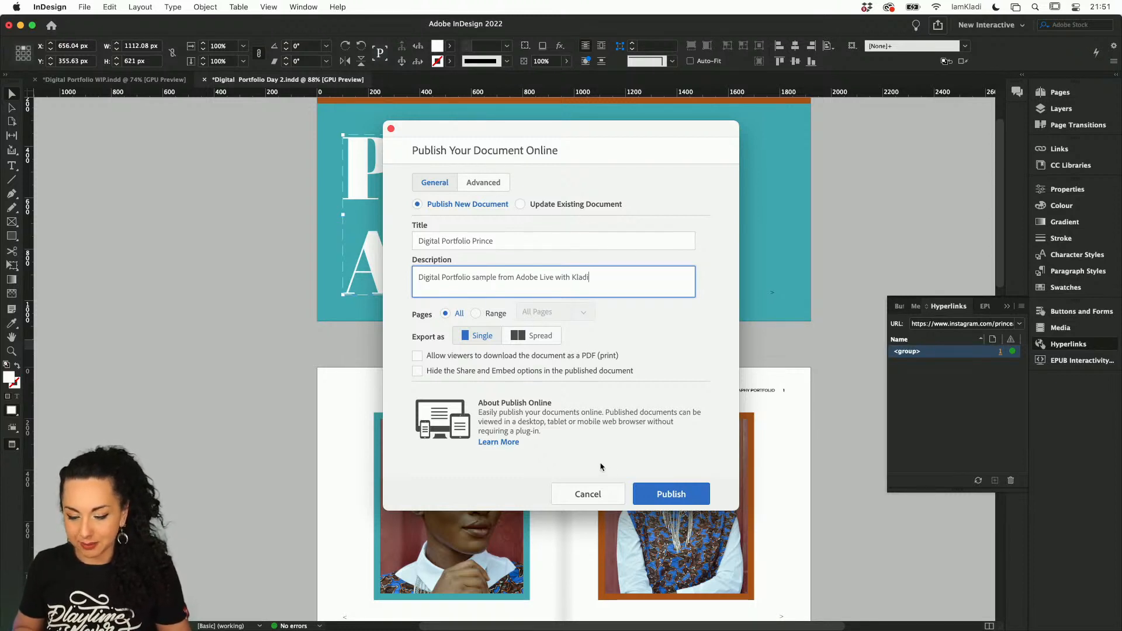
click(665, 493)
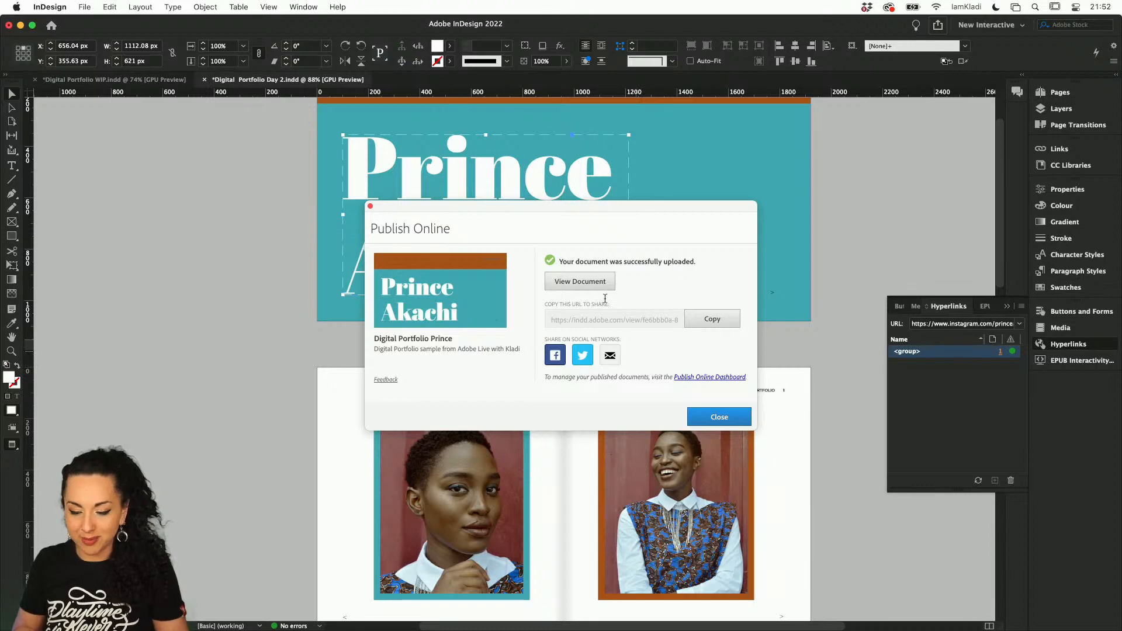
View the published document in Chrome and test its on-page next arrows from the cover through to page 4
click(594, 282)
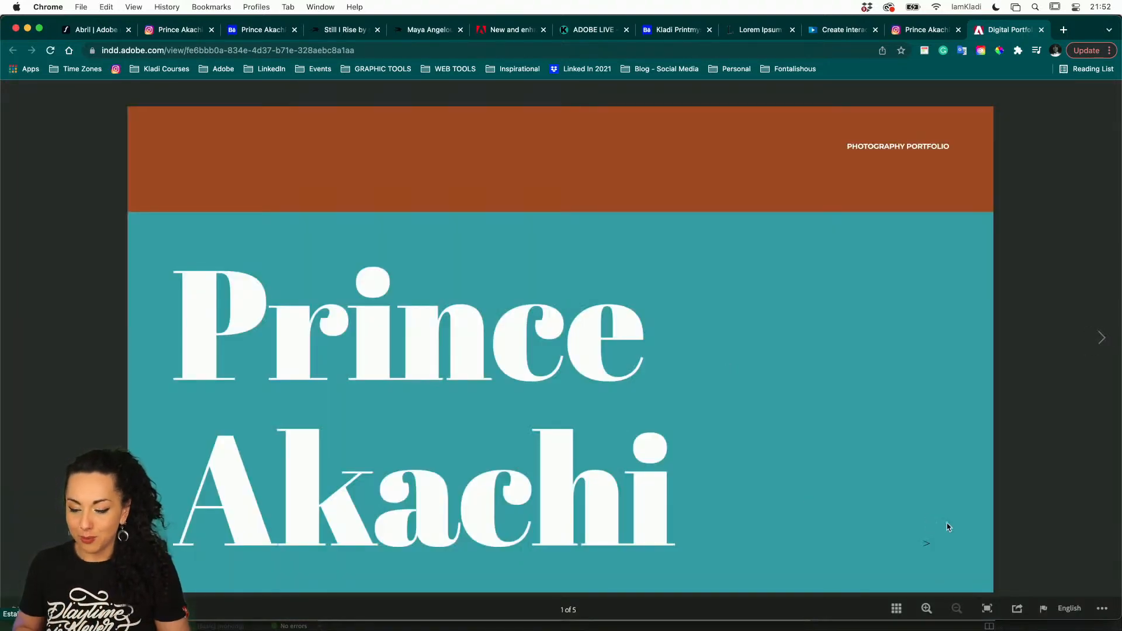
click(927, 547)
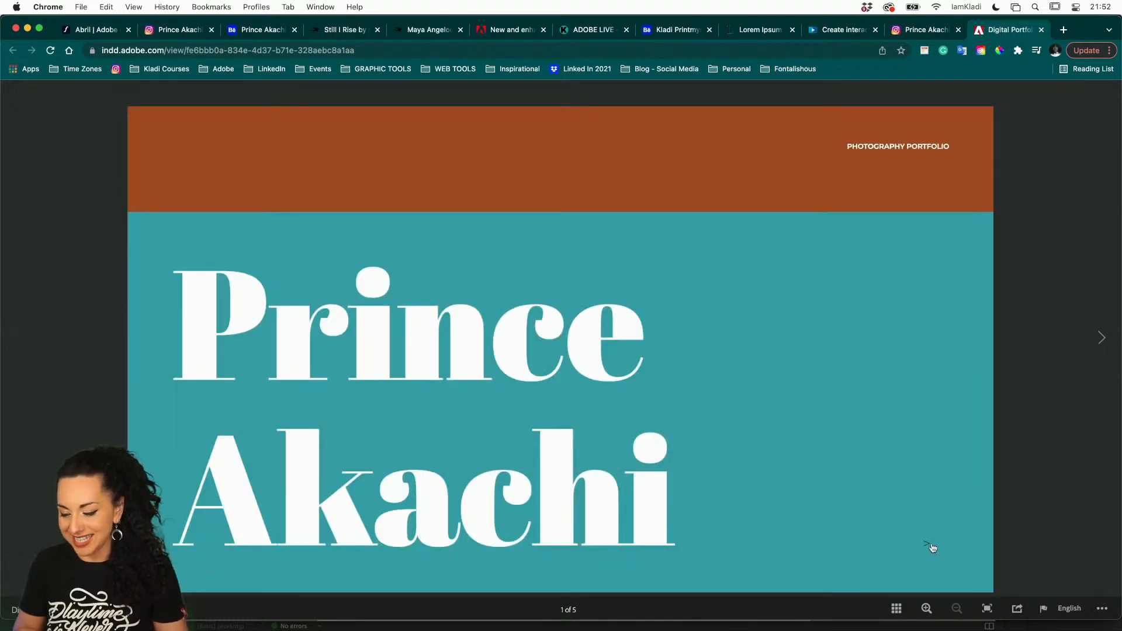
click(930, 546)
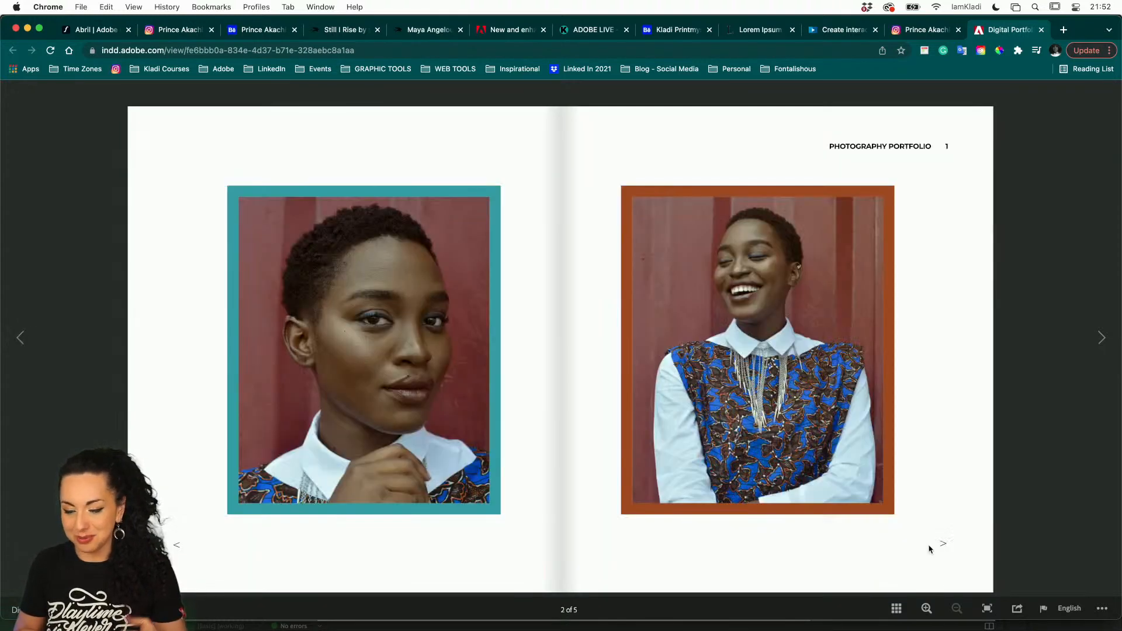
click(942, 545)
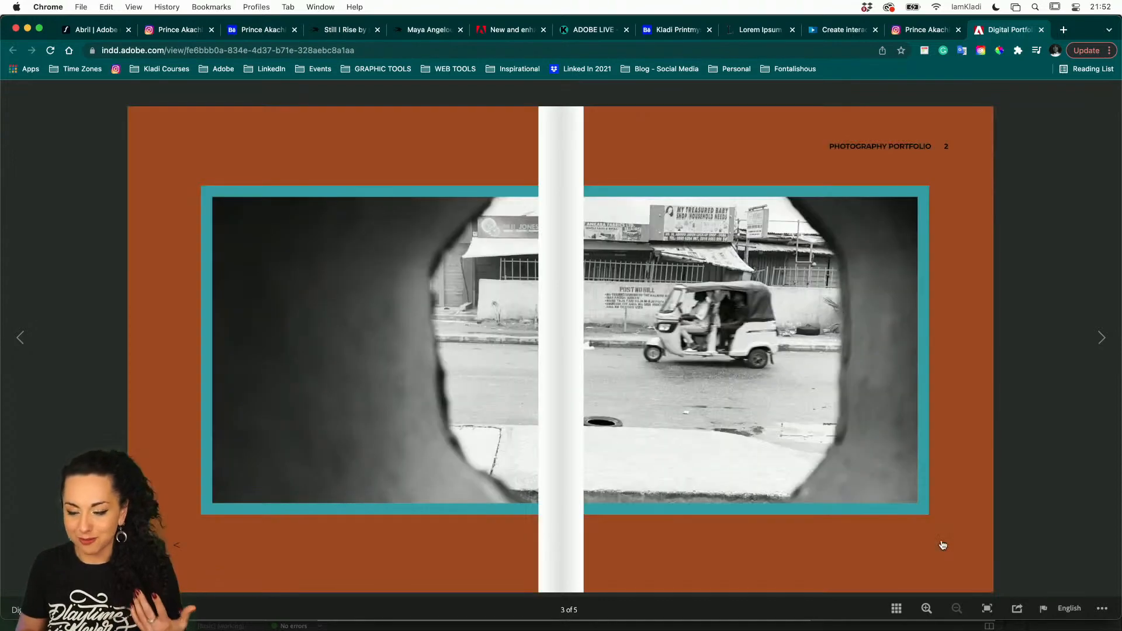
click(942, 545)
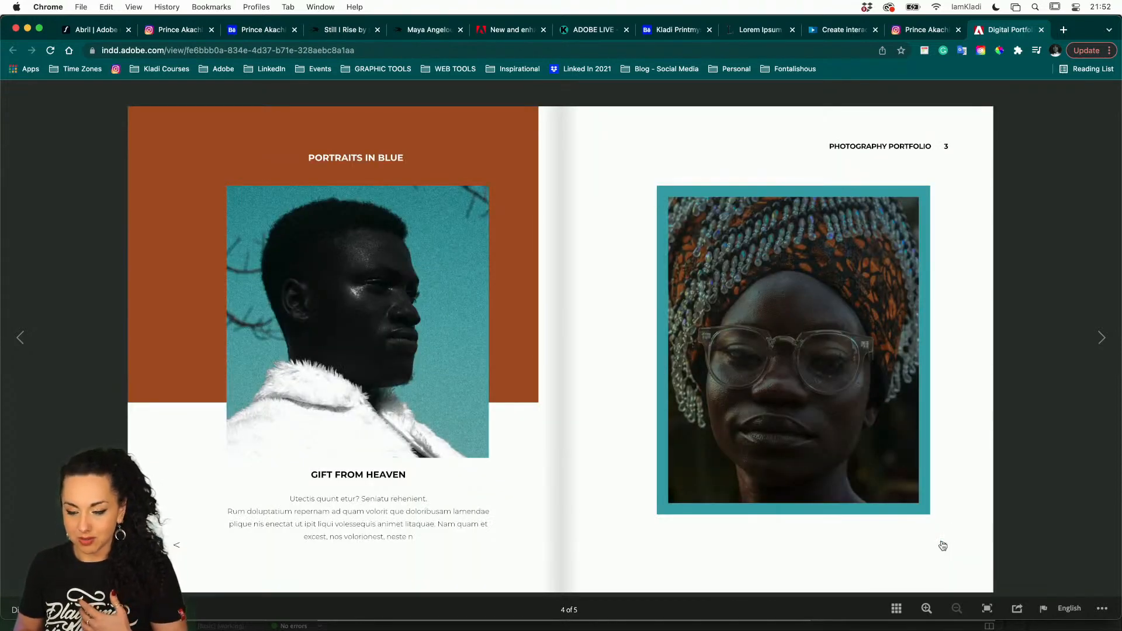
Test the published document's on-page next and previous arrows from the last page back to the cover and forward again to page 3
click(943, 545)
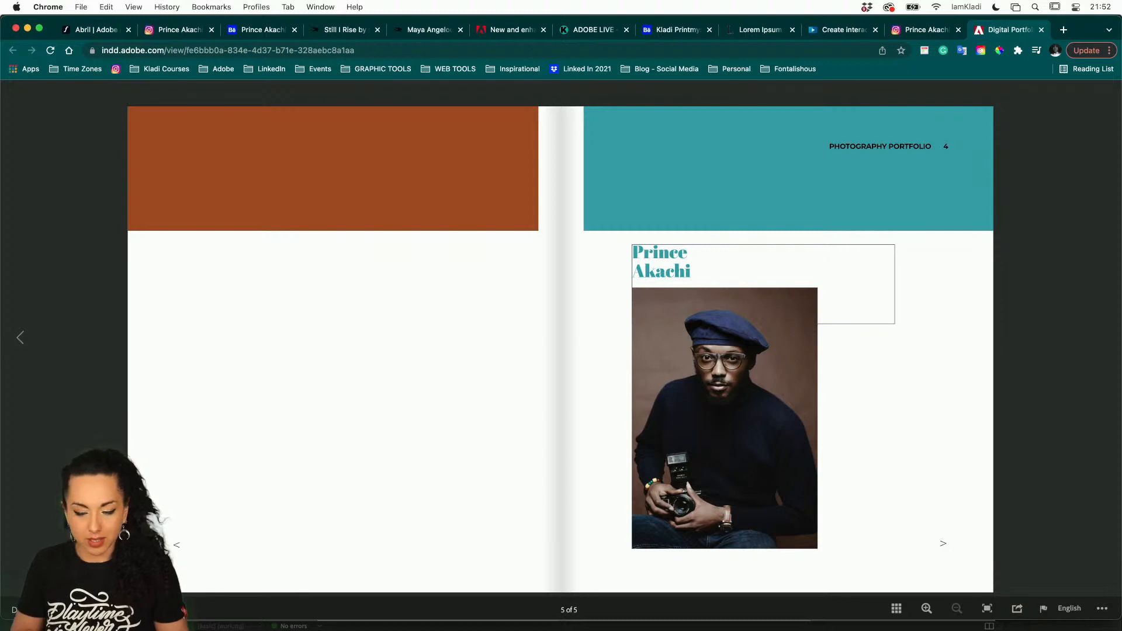
click(179, 554)
click(179, 554)
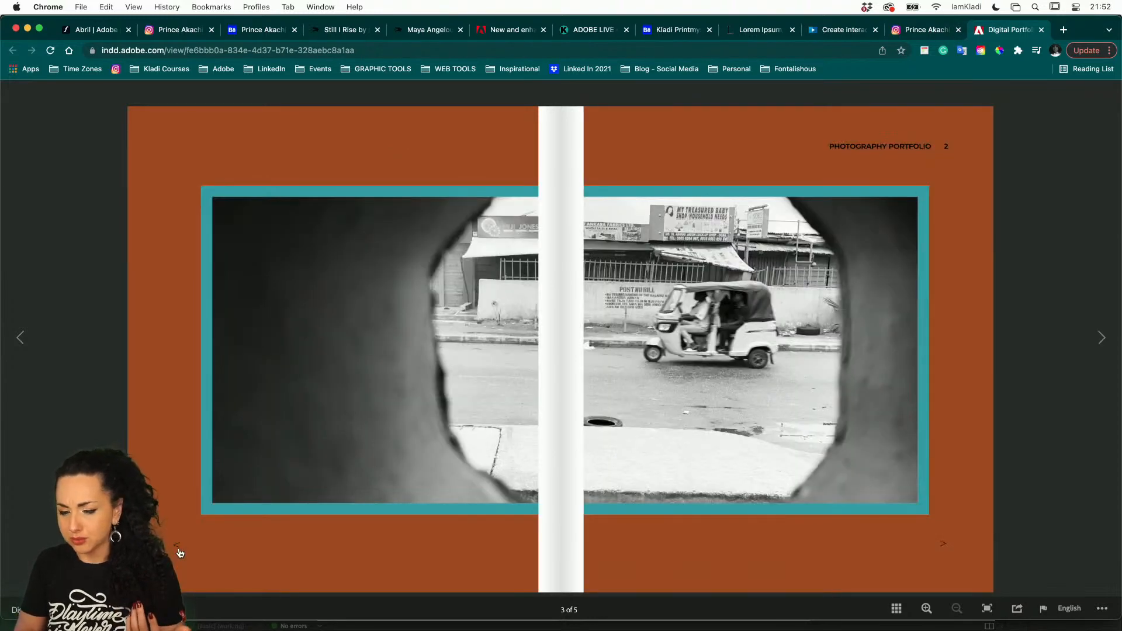
click(179, 554)
click(180, 554)
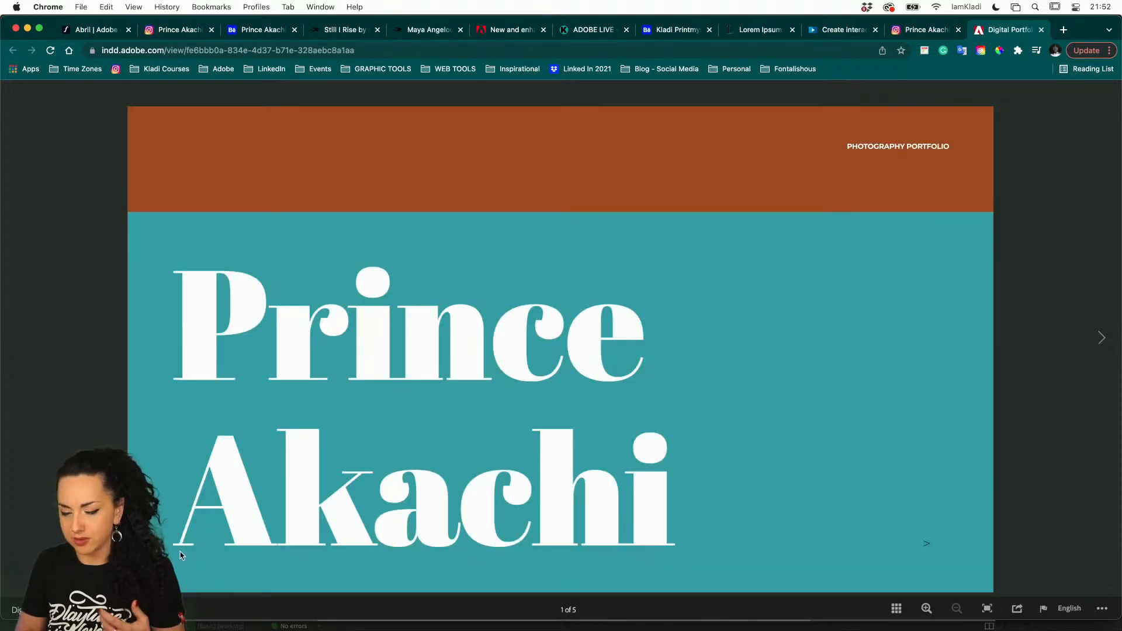
click(927, 545)
click(937, 545)
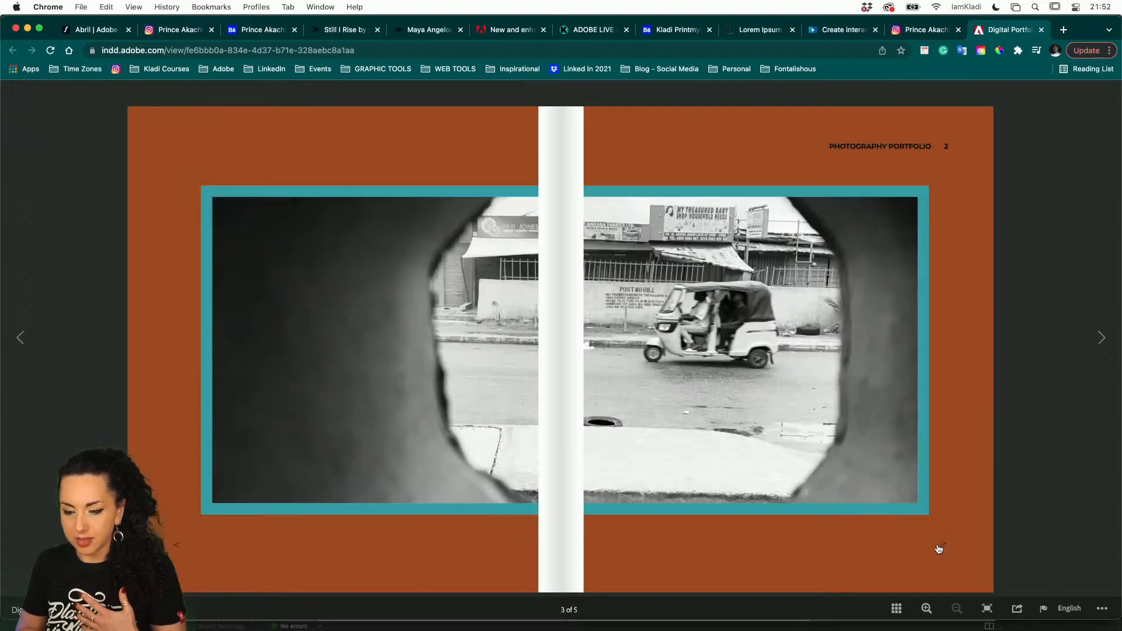
click(177, 545)
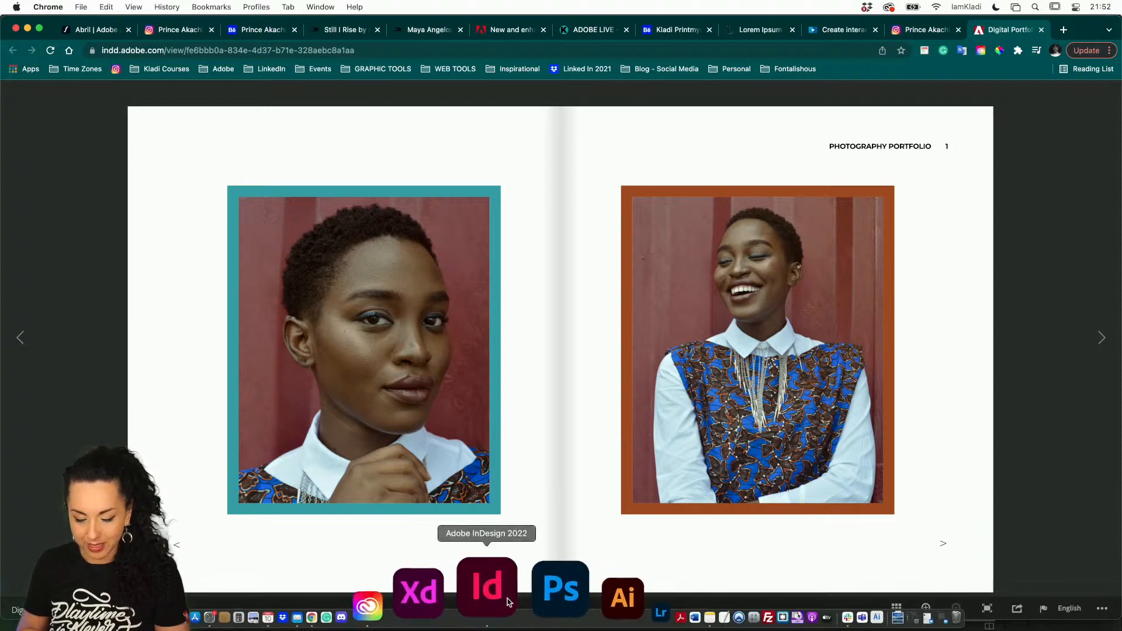
Switch back to InDesign, close the finished Publish Online dialog, and open the A-Parent page
click(505, 608)
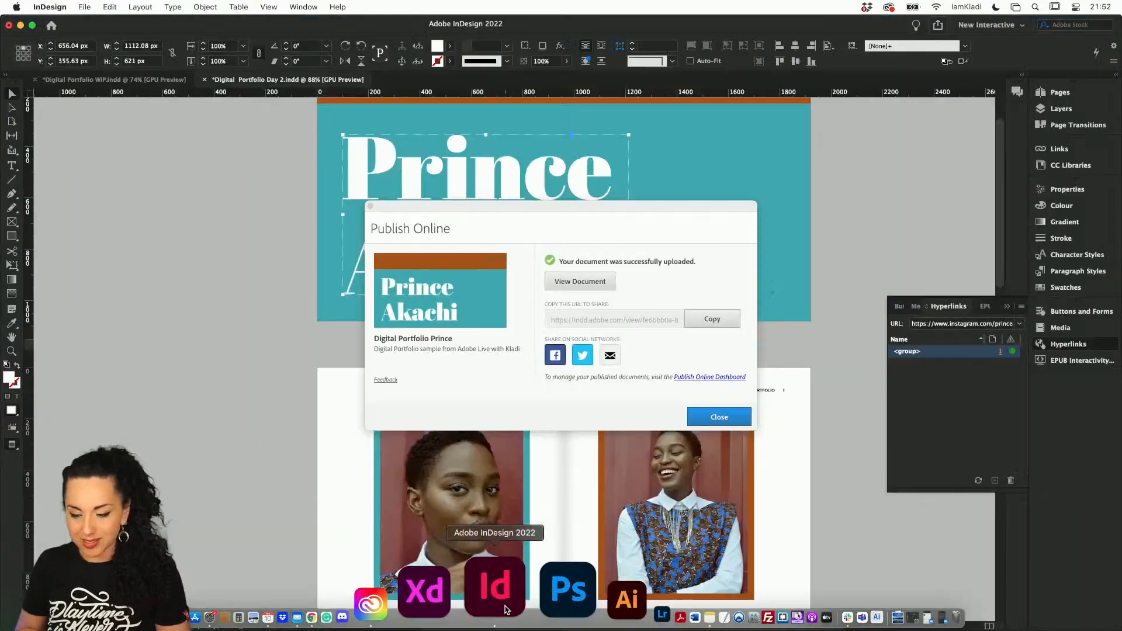
click(718, 415)
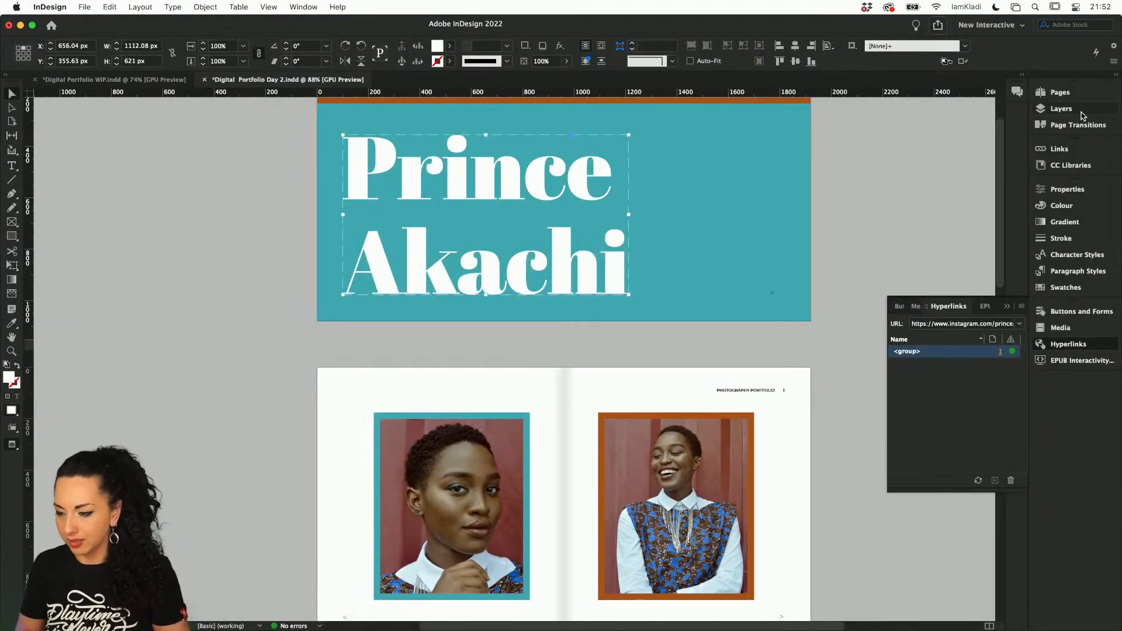
click(1074, 96)
double_click(1002, 121)
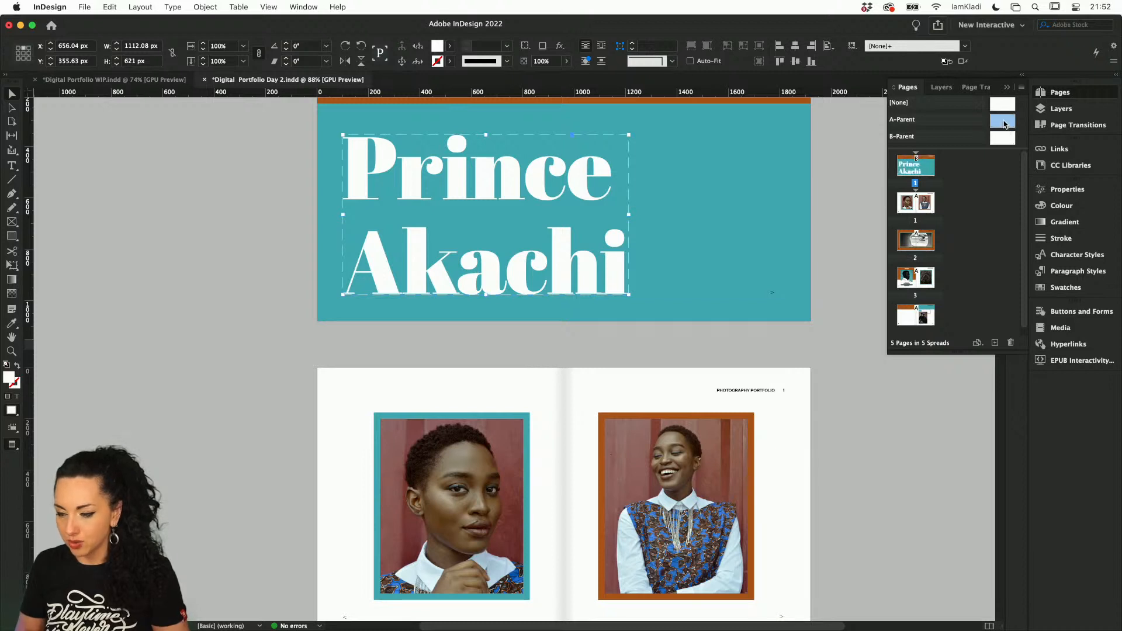
Select the two centre-fold shadow rectangles on A-Parent, choose the Multiply blend mode for them, and save the document
drag(545, 212, 646, 321)
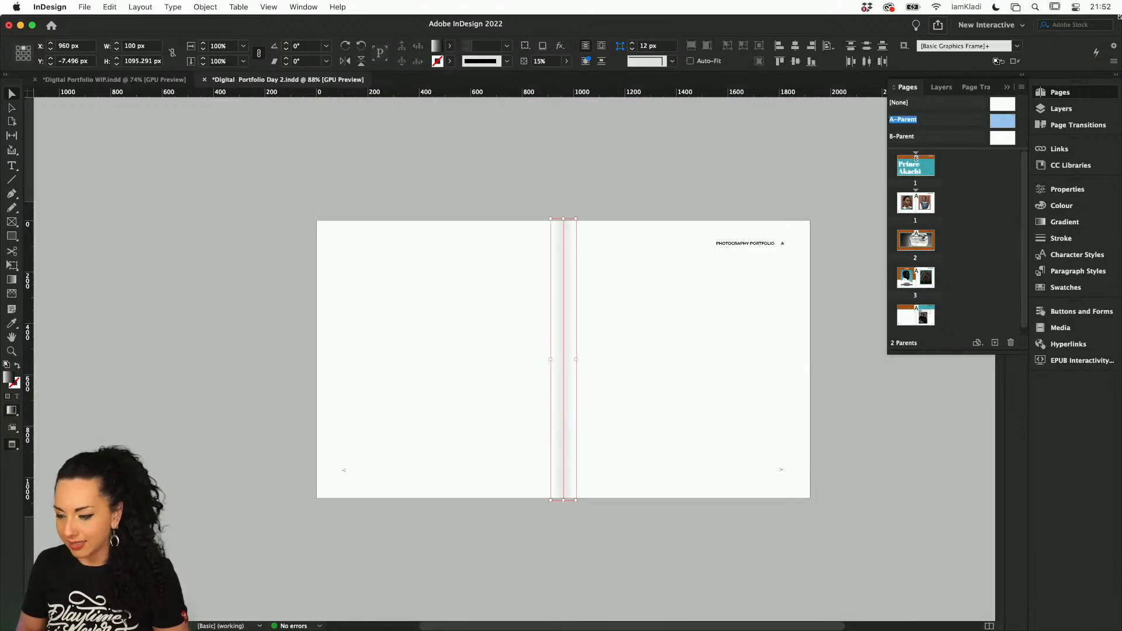
click(1062, 190)
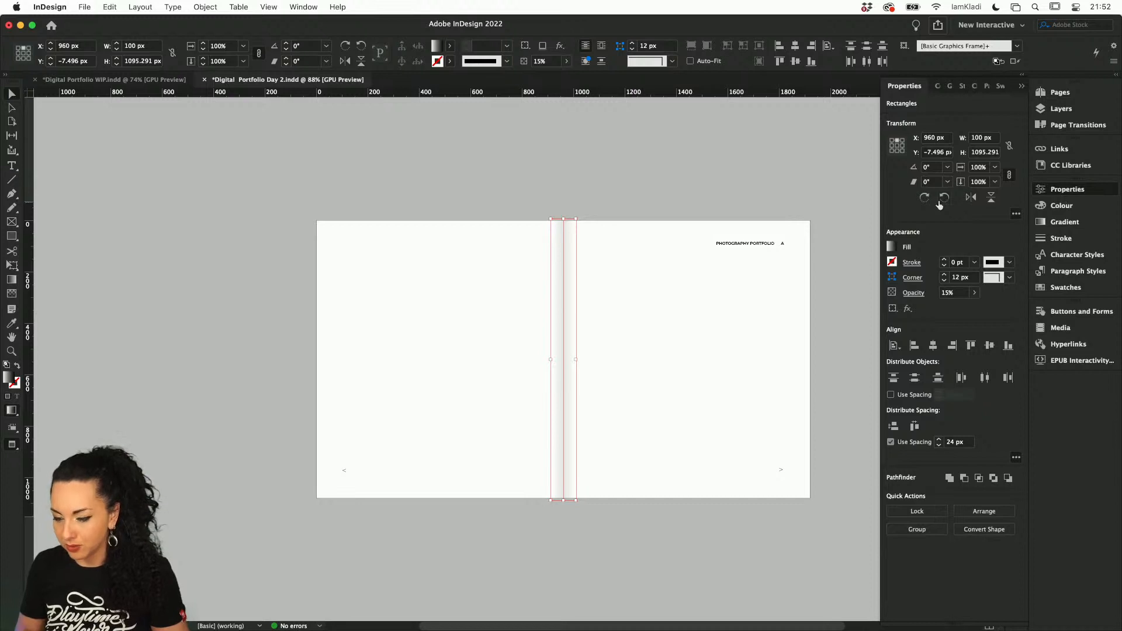
click(909, 308)
click(828, 308)
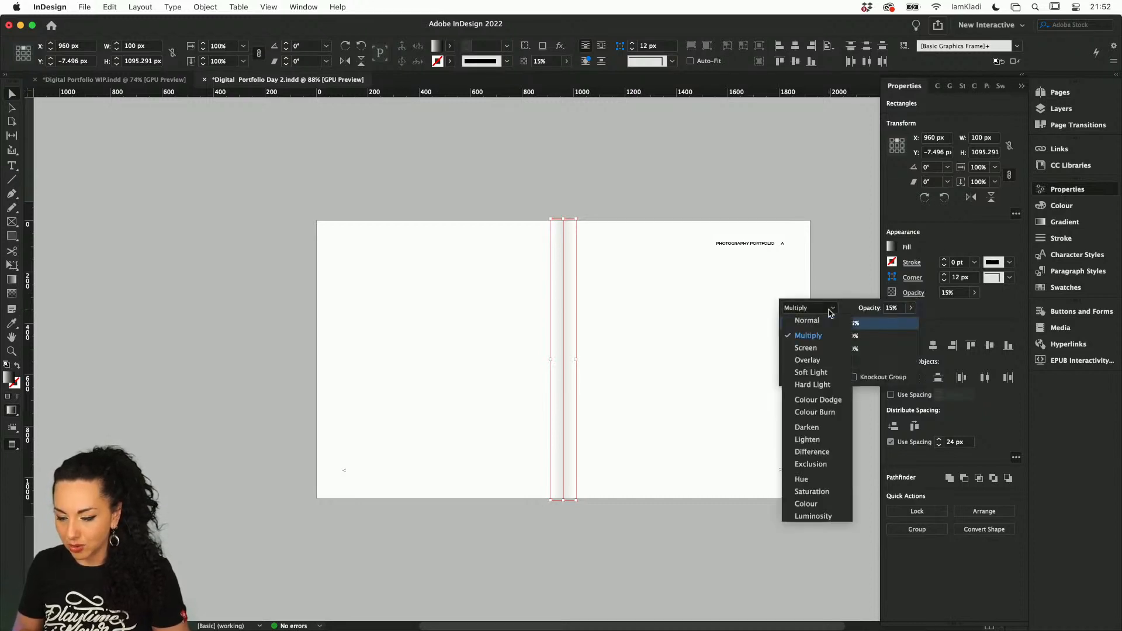
click(822, 336)
click(724, 249)
click(672, 206)
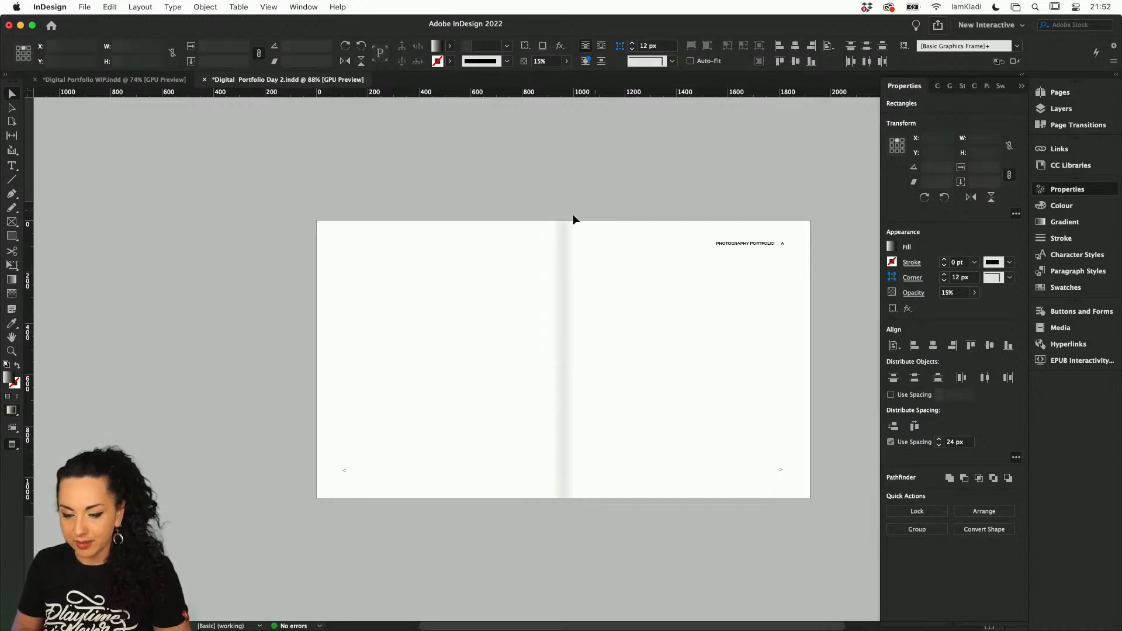
click(564, 235)
click(604, 247)
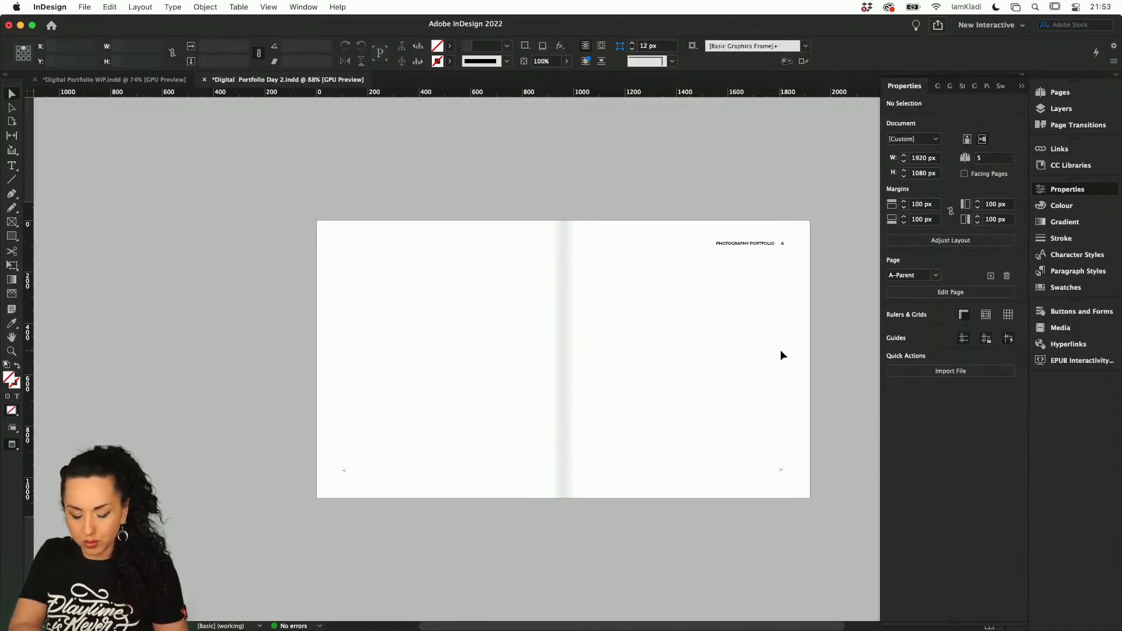
key(super+s)
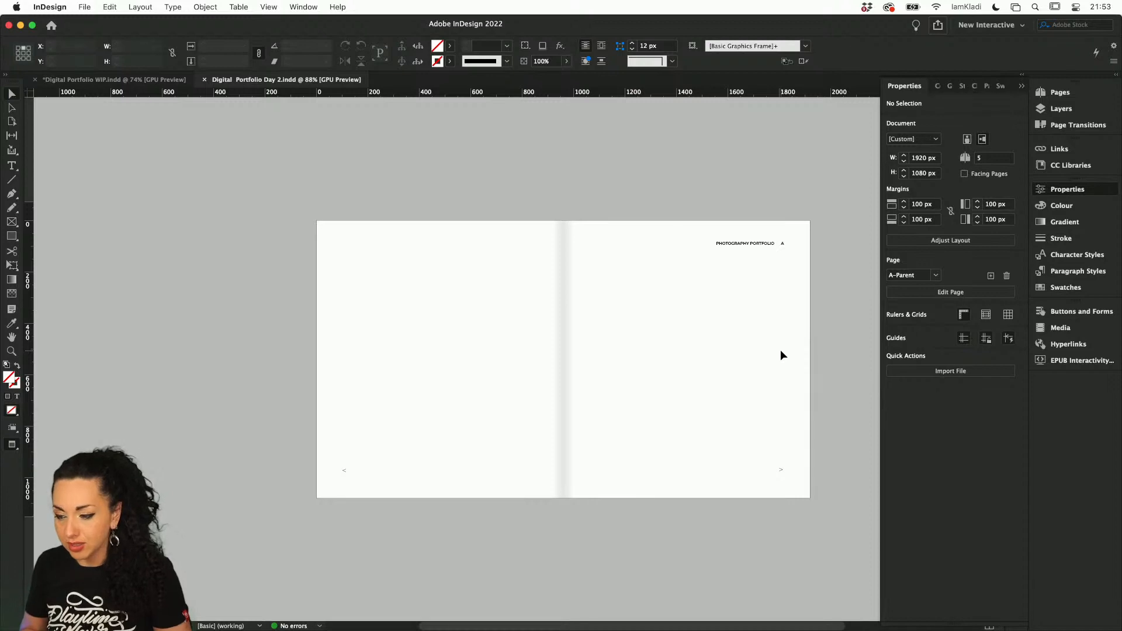
Hide the two shadow rectangles on the Parent layer of A-Parent and save the document
click(1050, 108)
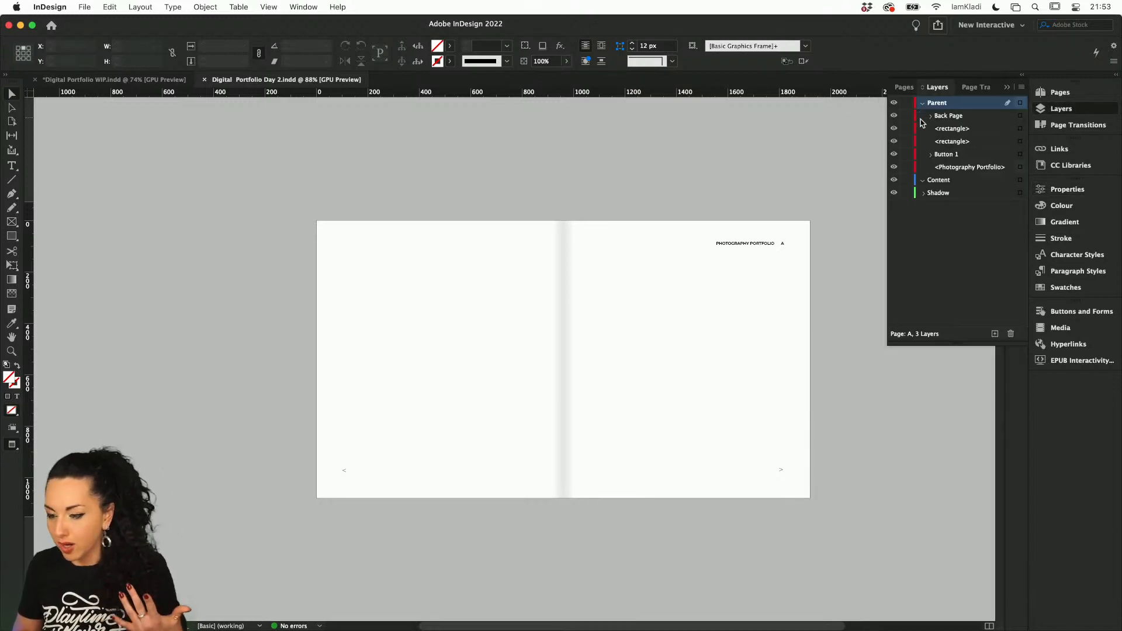
click(893, 129)
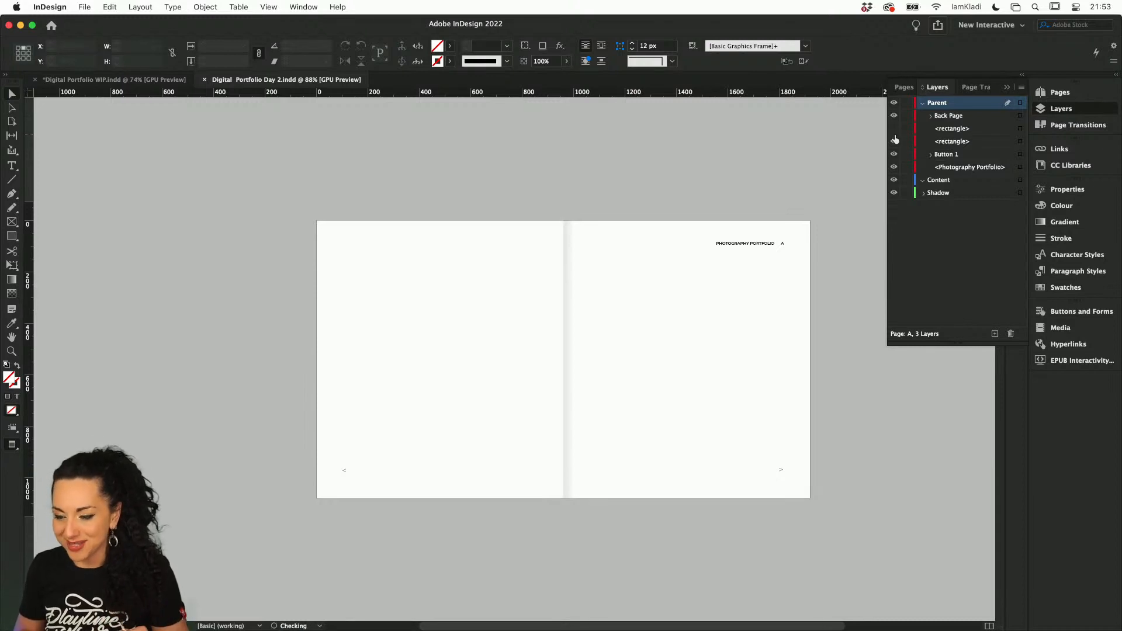
click(894, 141)
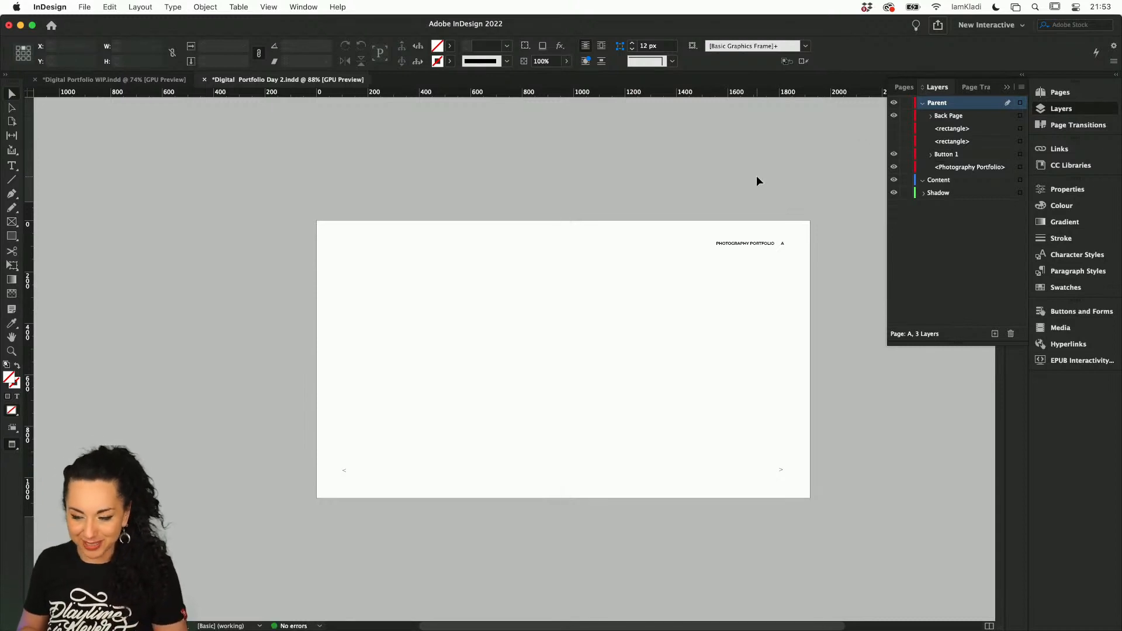
key(super+s)
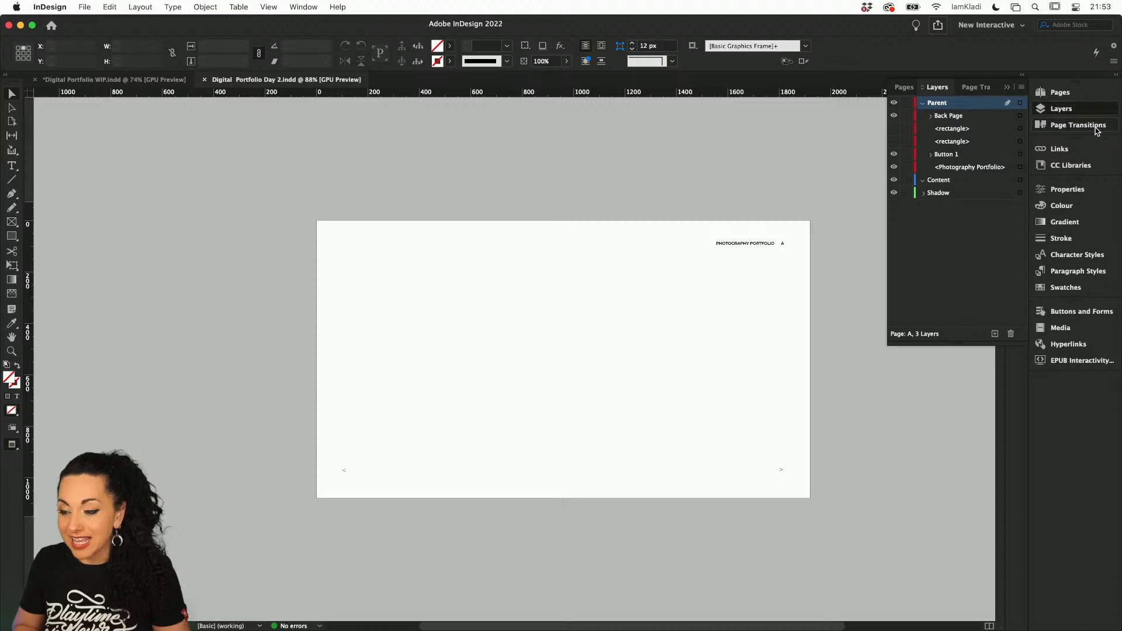
Go to the page 2 spread and republish all pages online as an update to the existing portfolio document
click(1059, 92)
click(920, 234)
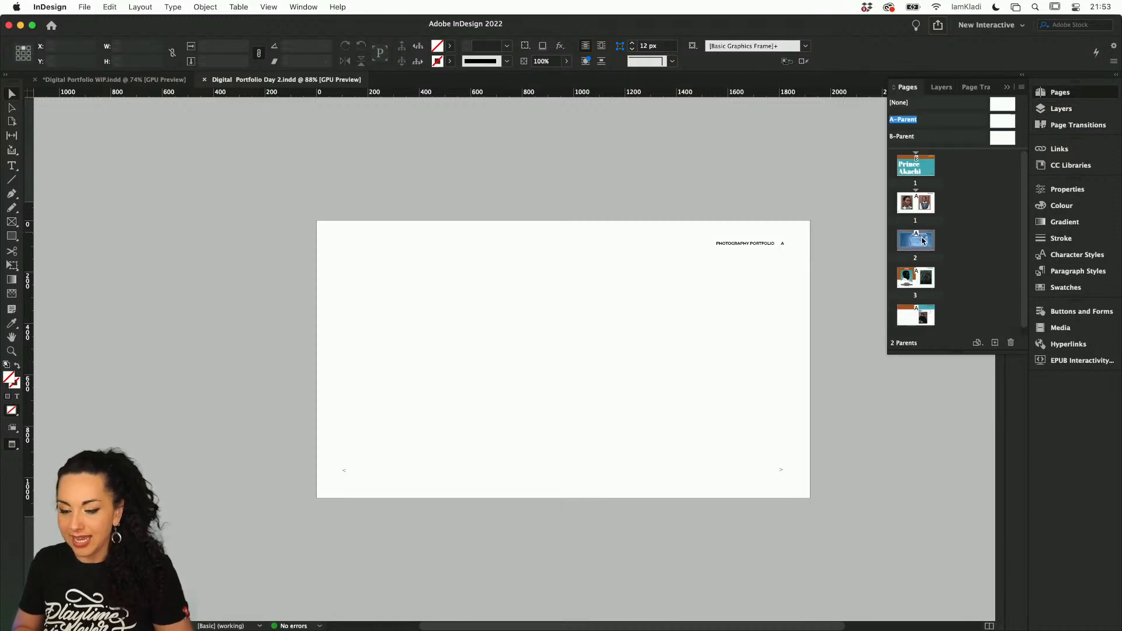
double_click(920, 238)
click(938, 25)
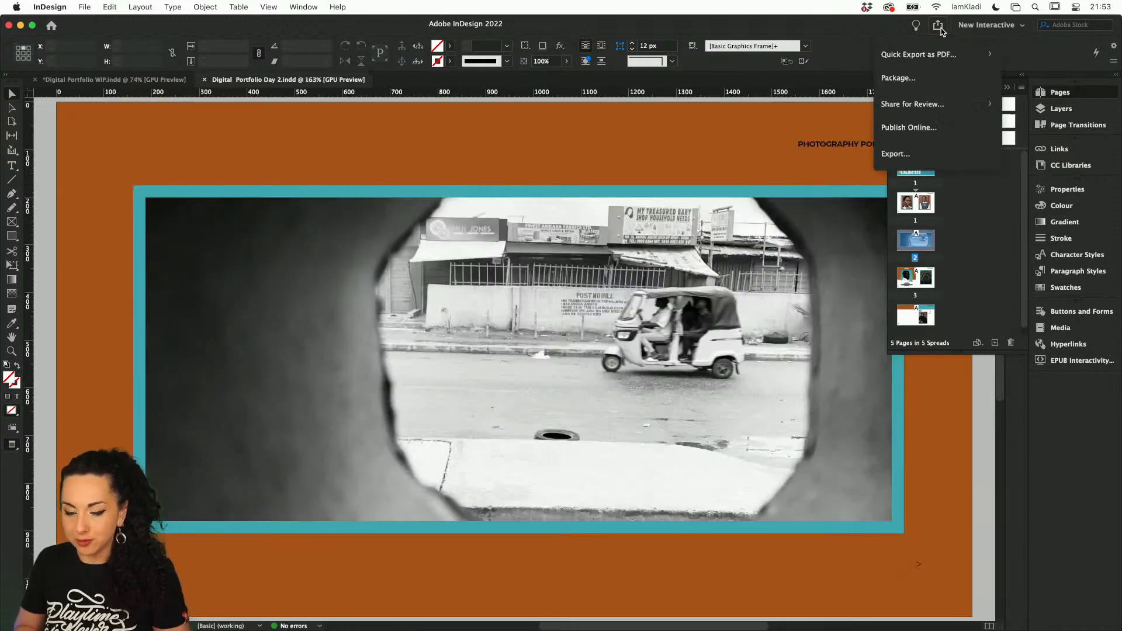
click(929, 131)
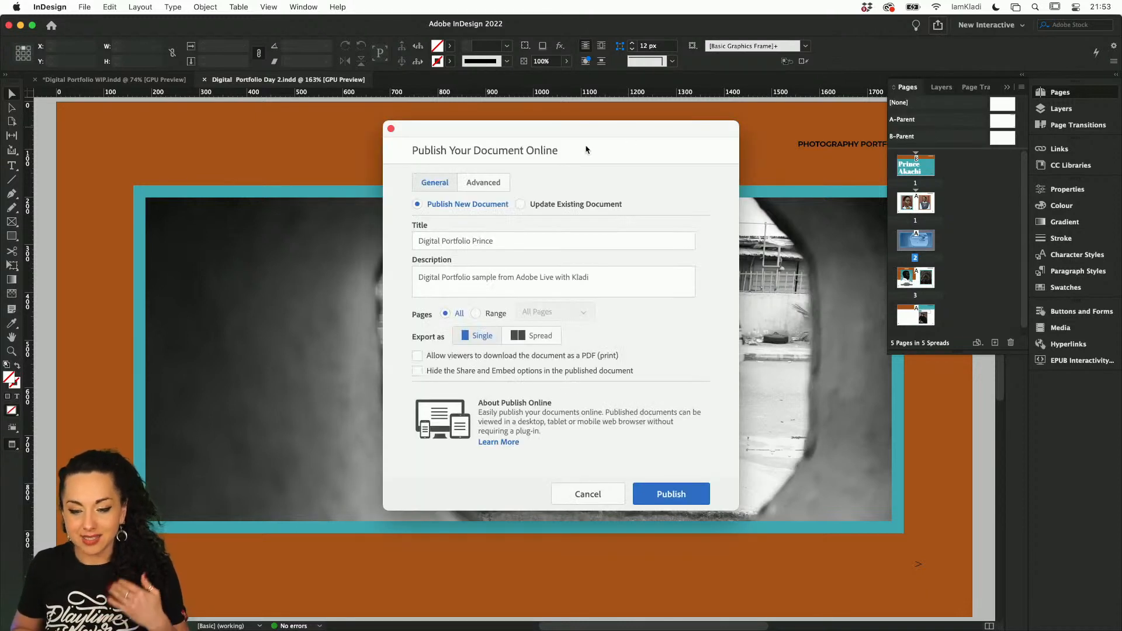
click(548, 205)
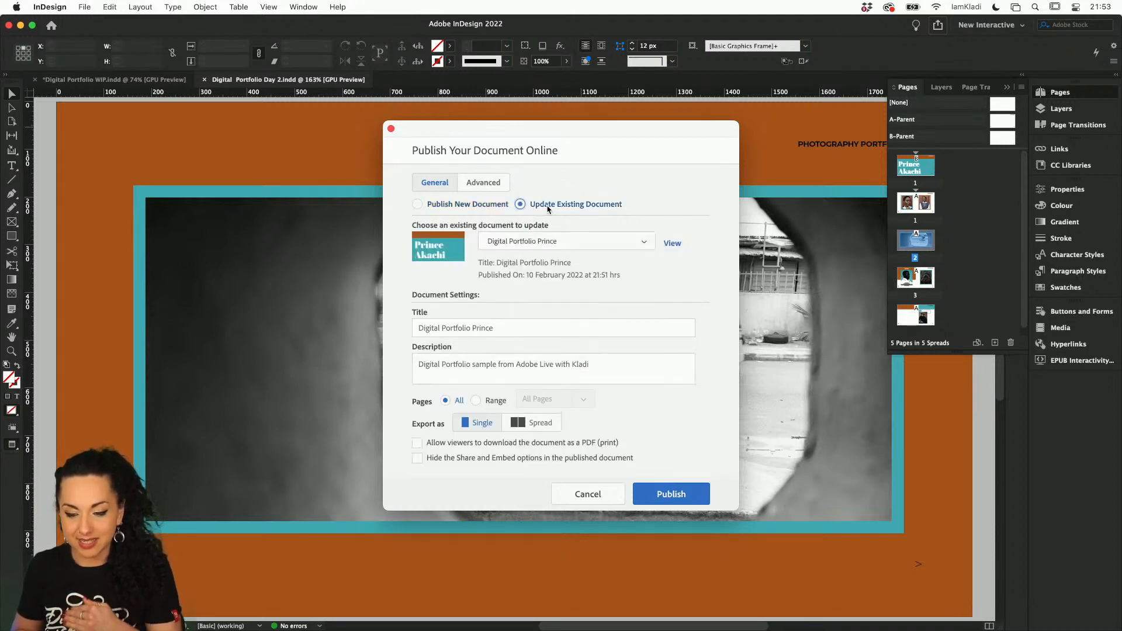
click(689, 494)
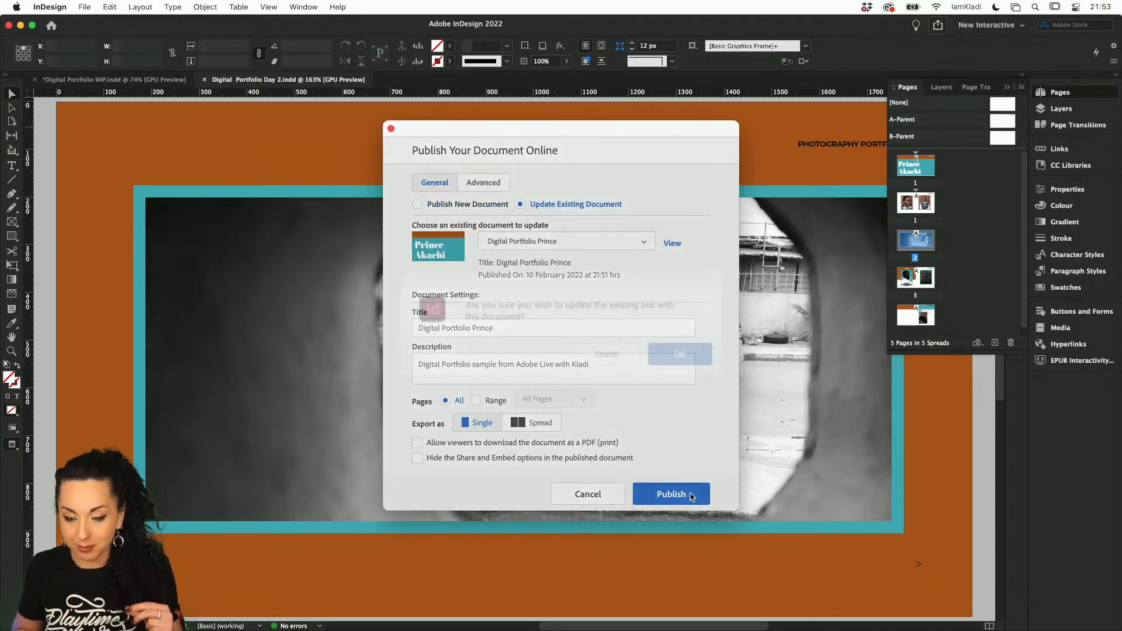
click(689, 355)
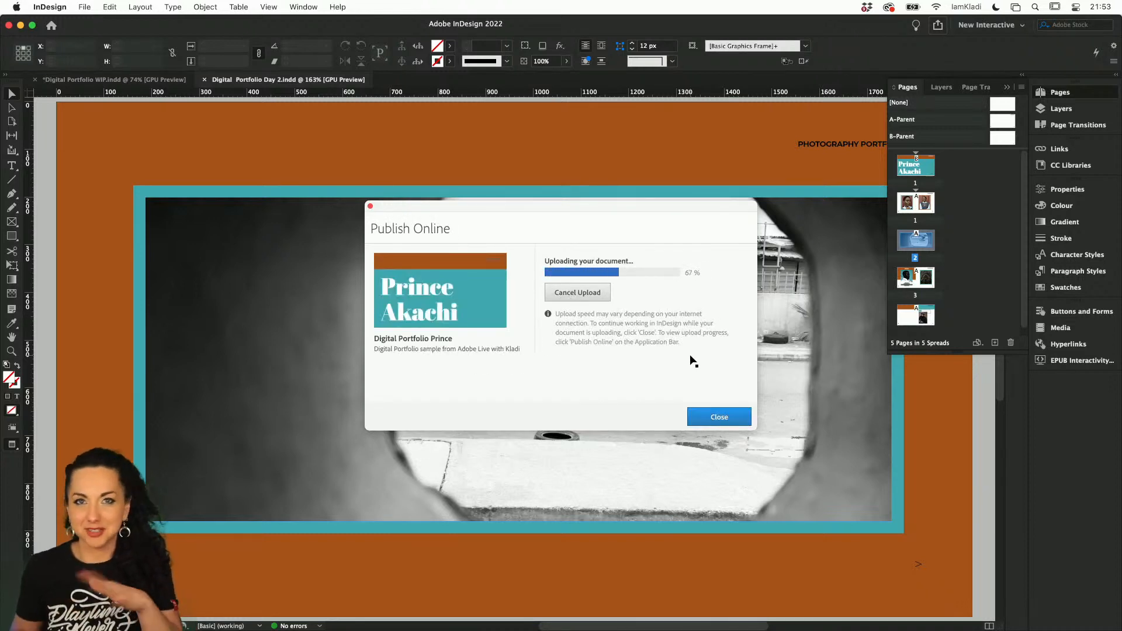
Switch to Chrome, reload the published portfolio, and page from the cover to the street photo spread to check the centre fold
mouse_move(581, 614)
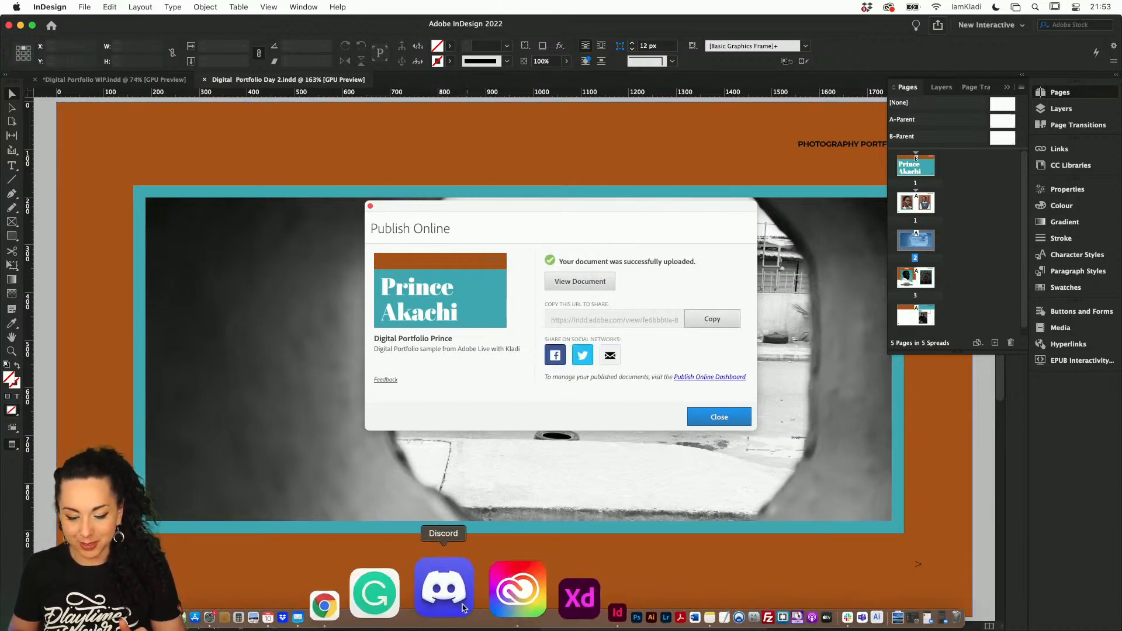
click(433, 602)
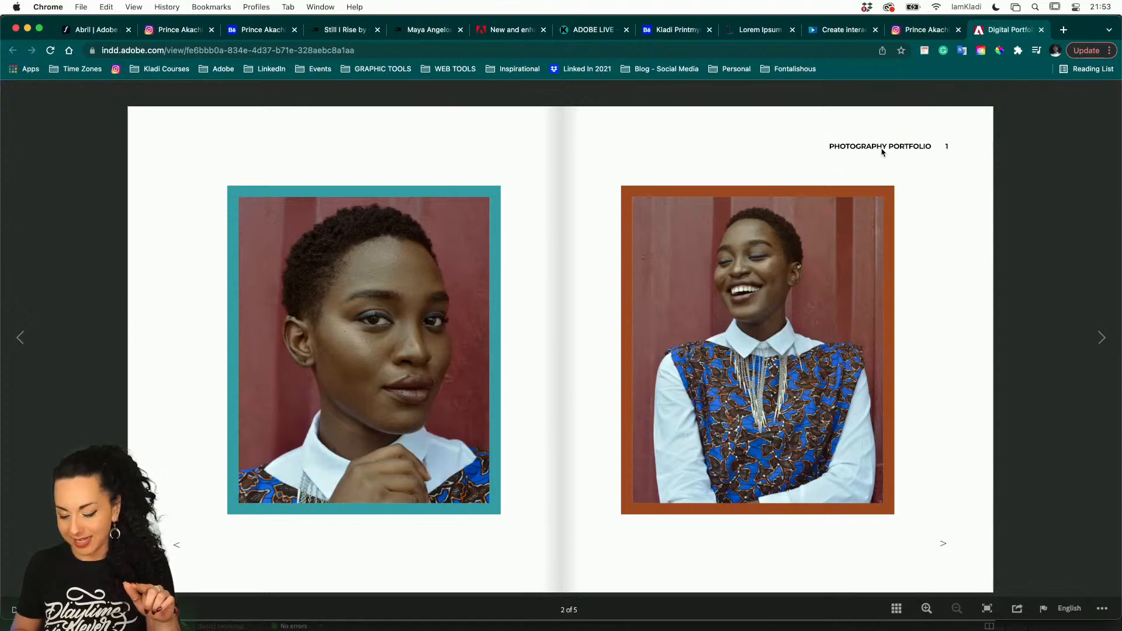
click(1102, 338)
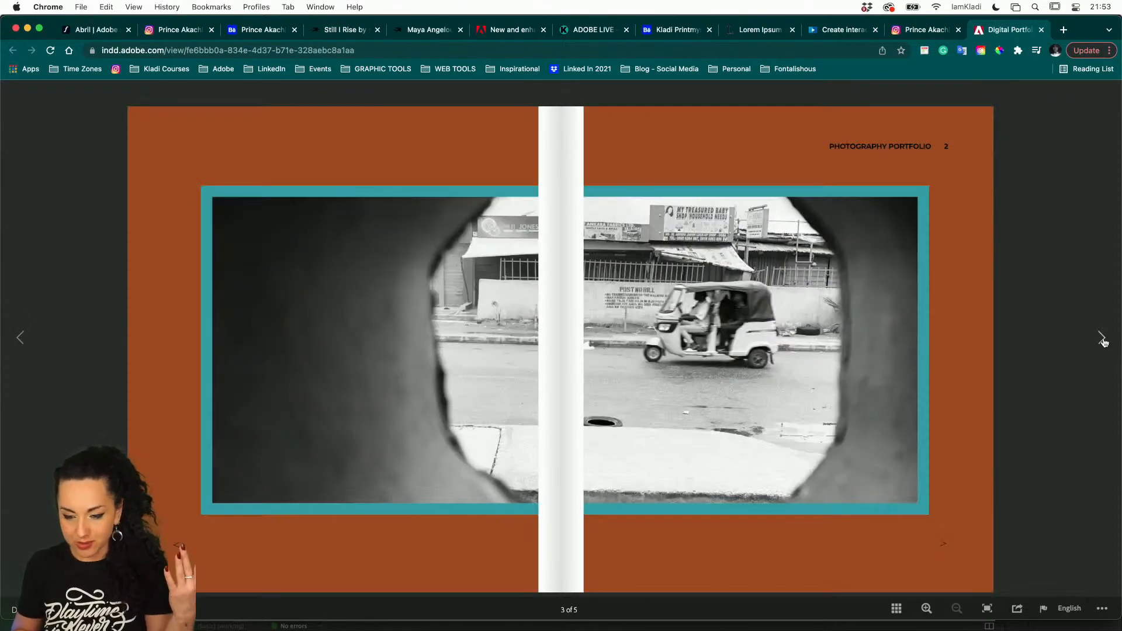
click(782, 50)
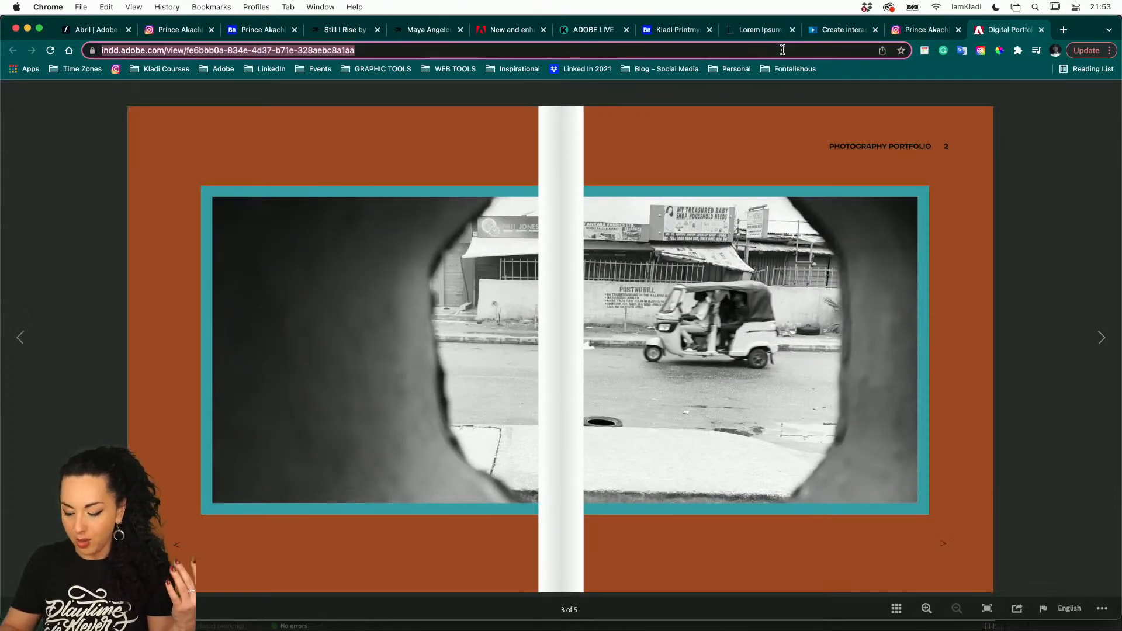
key(Return)
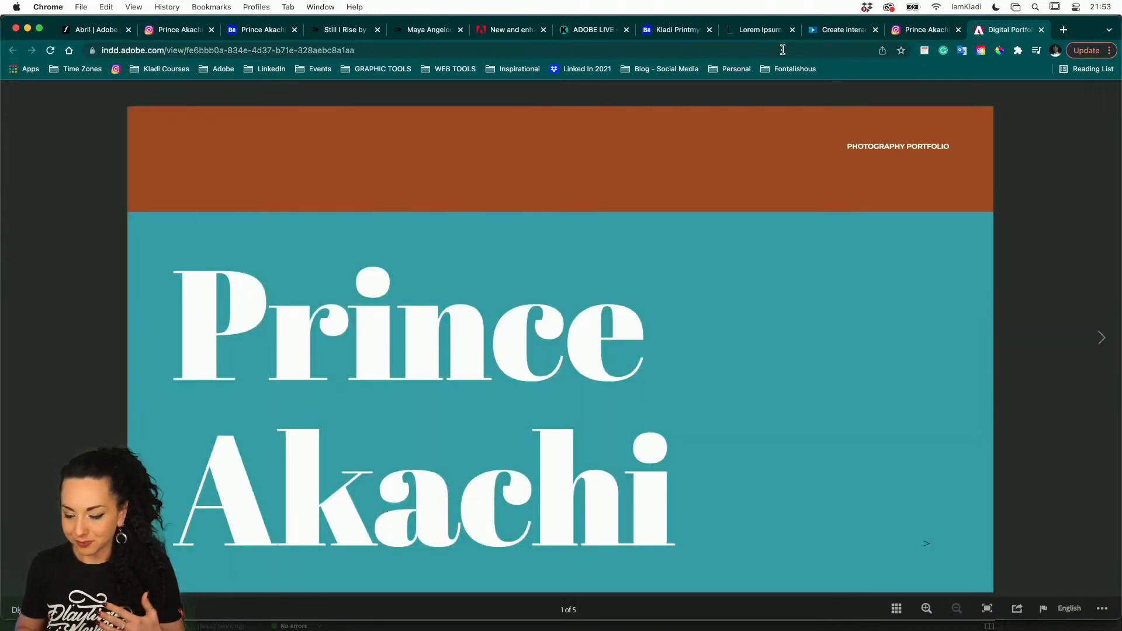
click(929, 547)
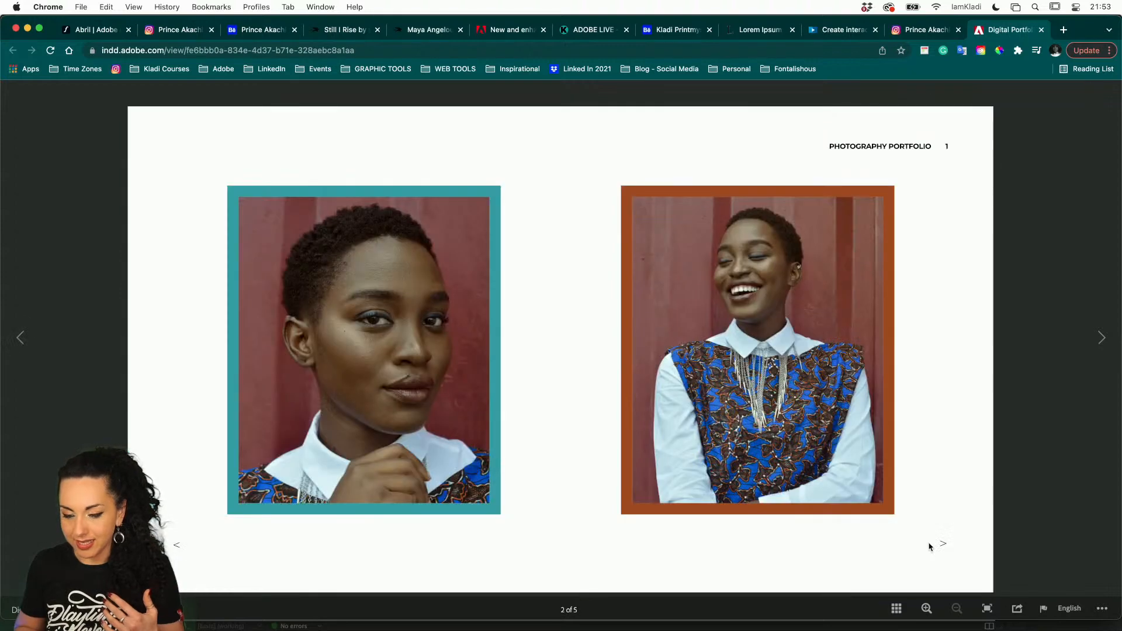
click(943, 546)
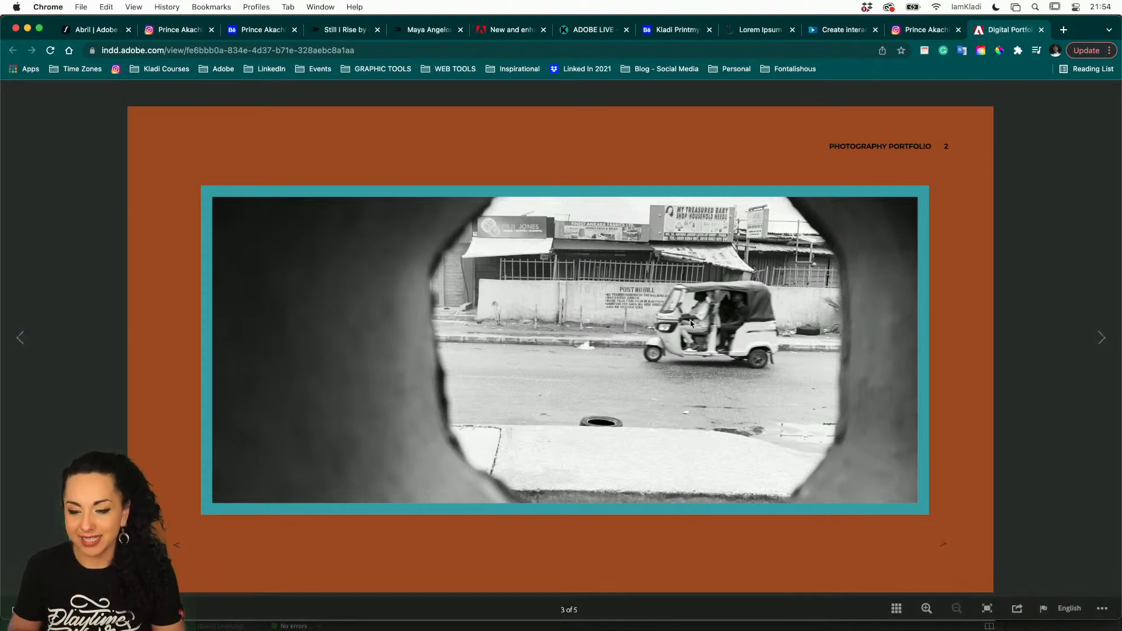
Select the published portfolio's web address, view the presenter's Behance profile from its top, and place the cursor in its address
click(629, 49)
key(super+c)
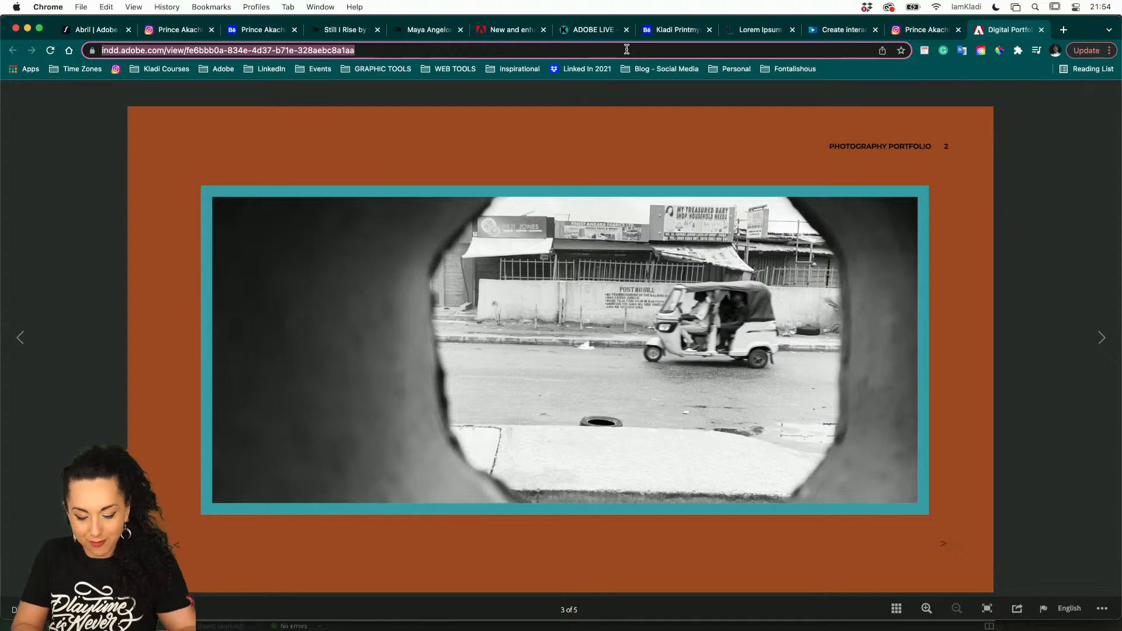
click(679, 30)
scroll(295, 203, up, 2)
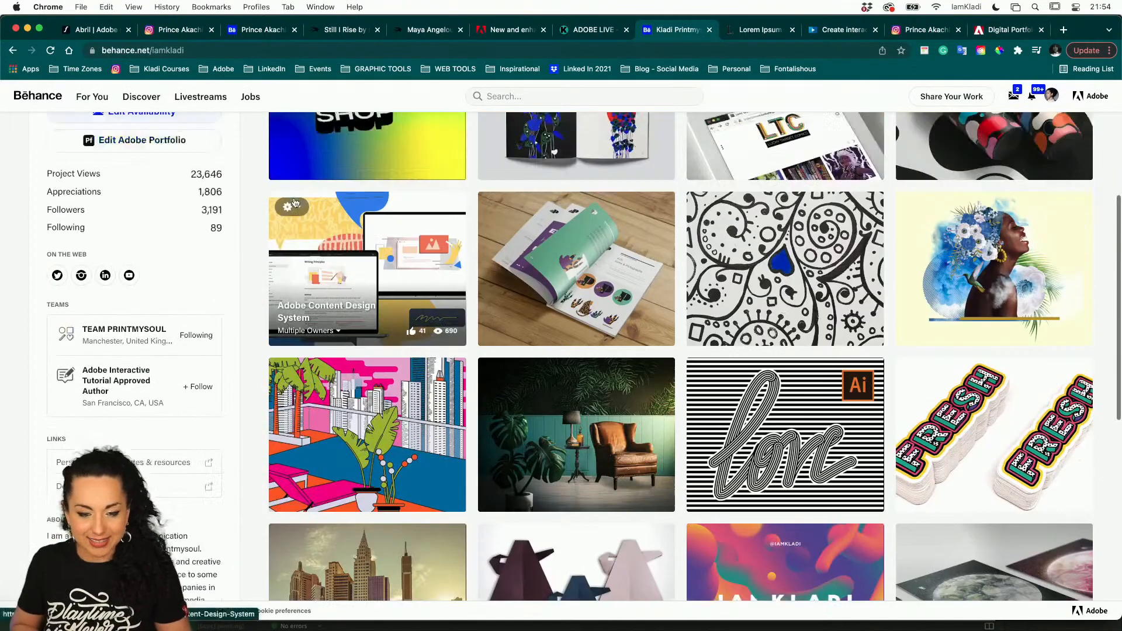
scroll(295, 203, up, 5)
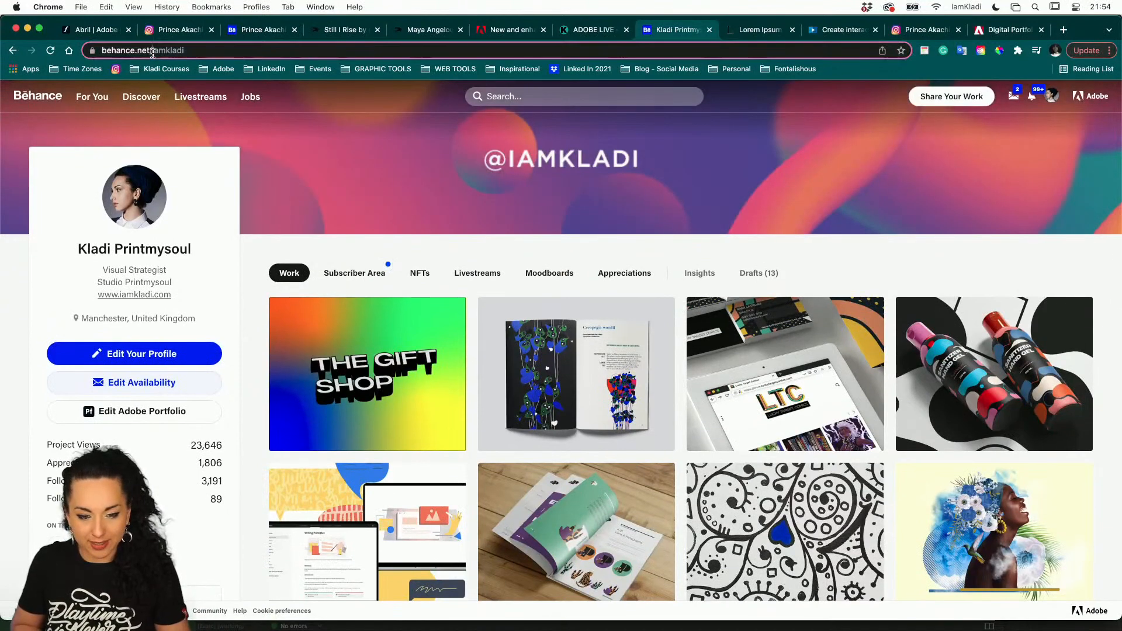
click(152, 52)
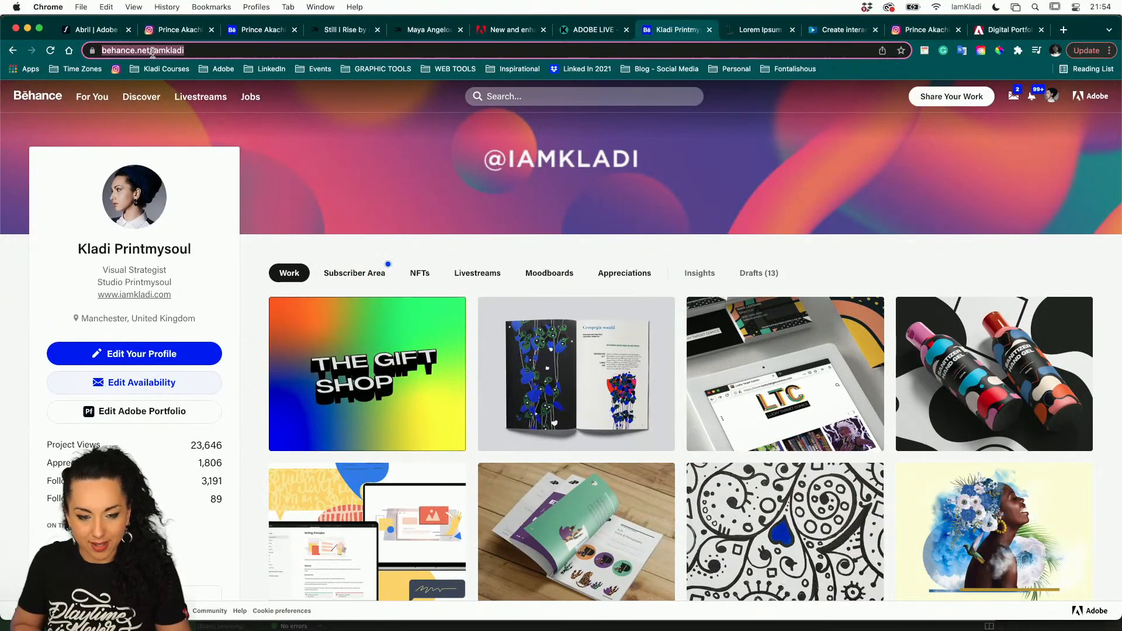
Go to behance.net/live and open the Adobe Live stream about creating a digital portfolio, part 2 of 2
double_click(210, 49)
key(BackSpace)
text(live)
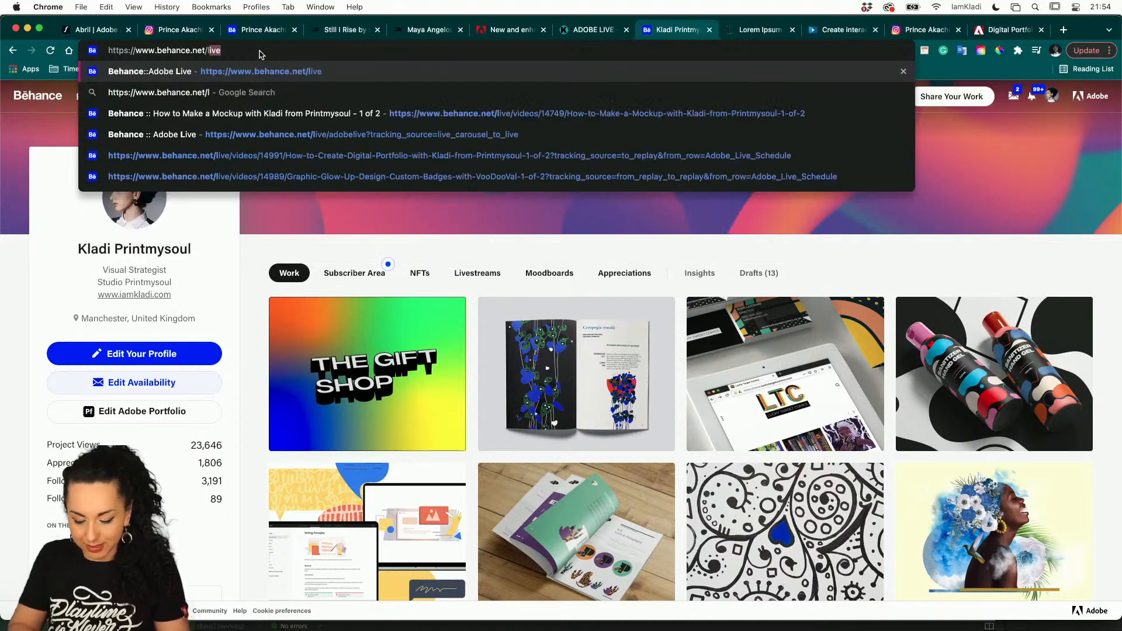
key(Return)
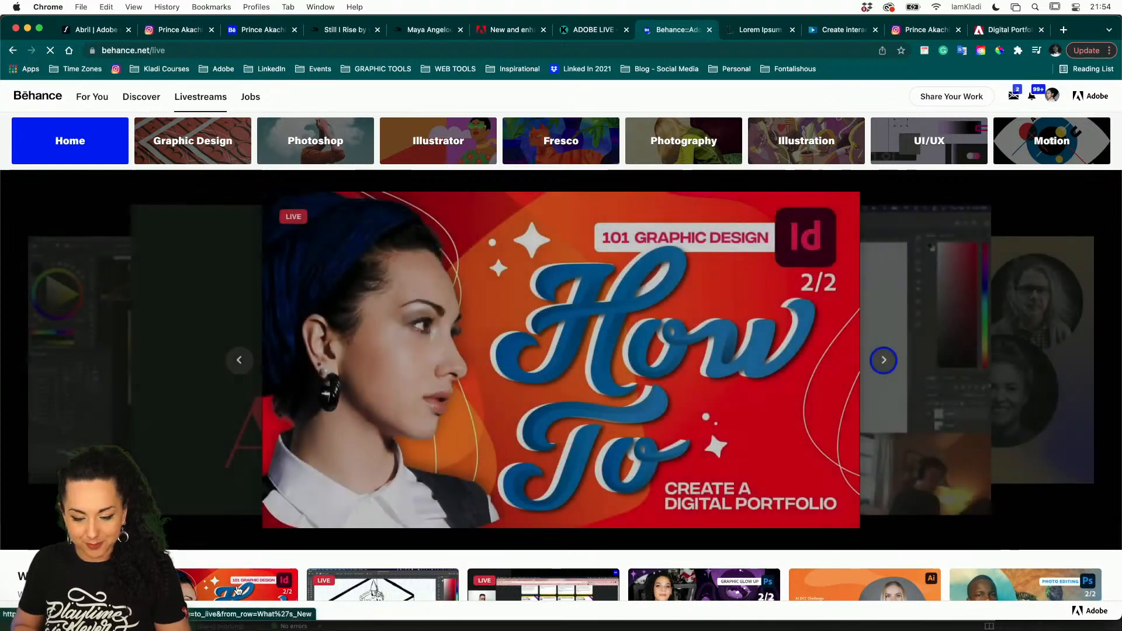
click(238, 587)
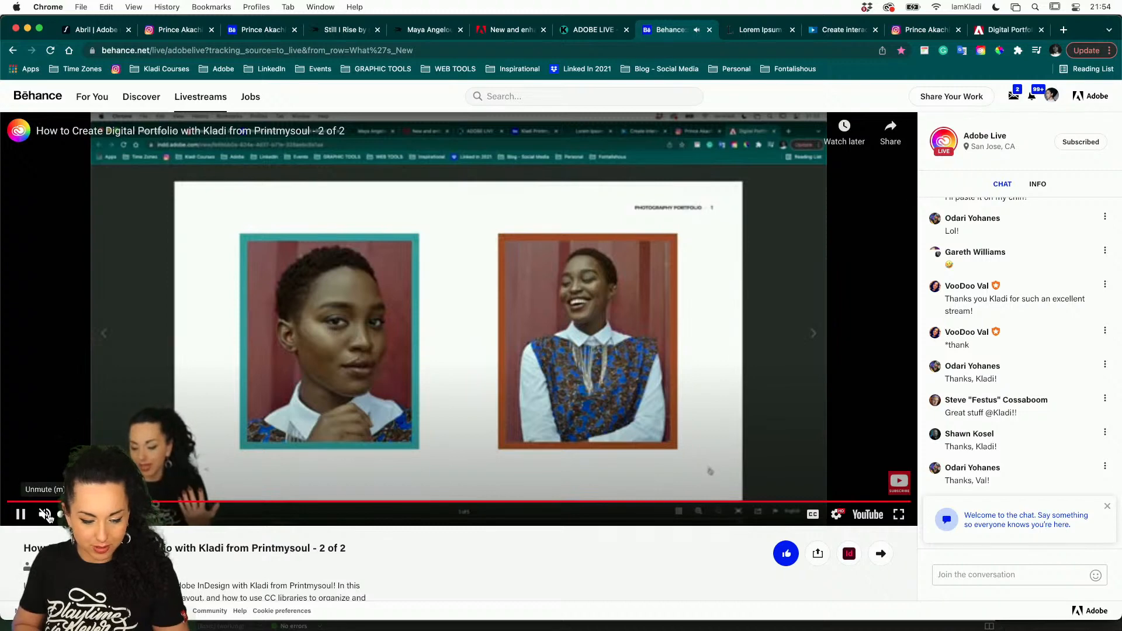
Paste the published portfolio's web address into the livestream chat and send it
click(1038, 570)
key(super+v)
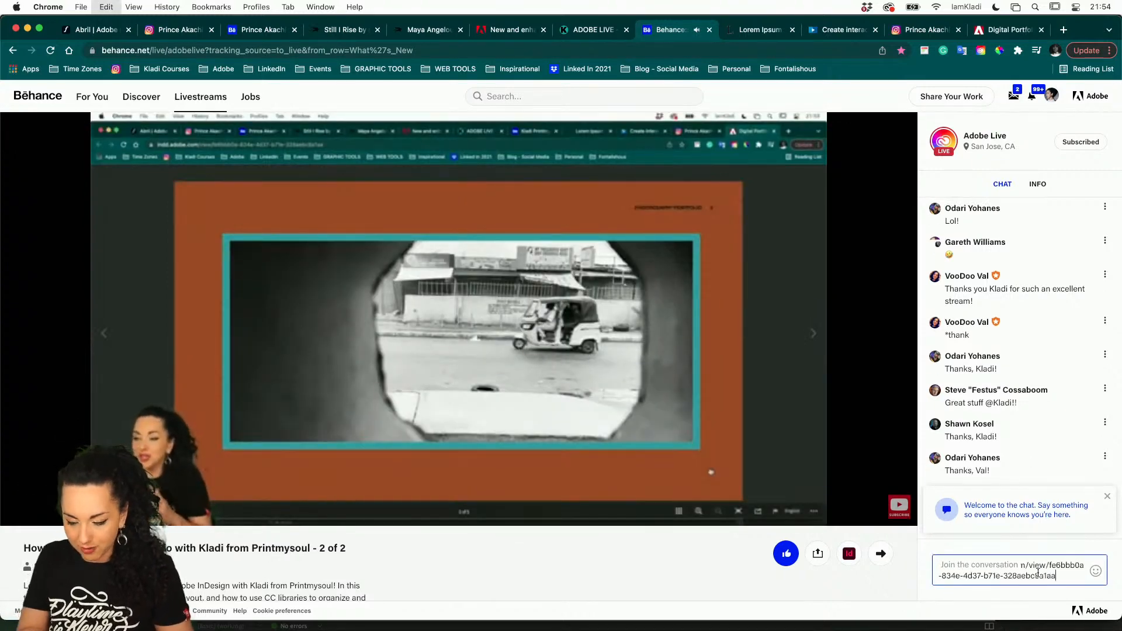
key(Return)
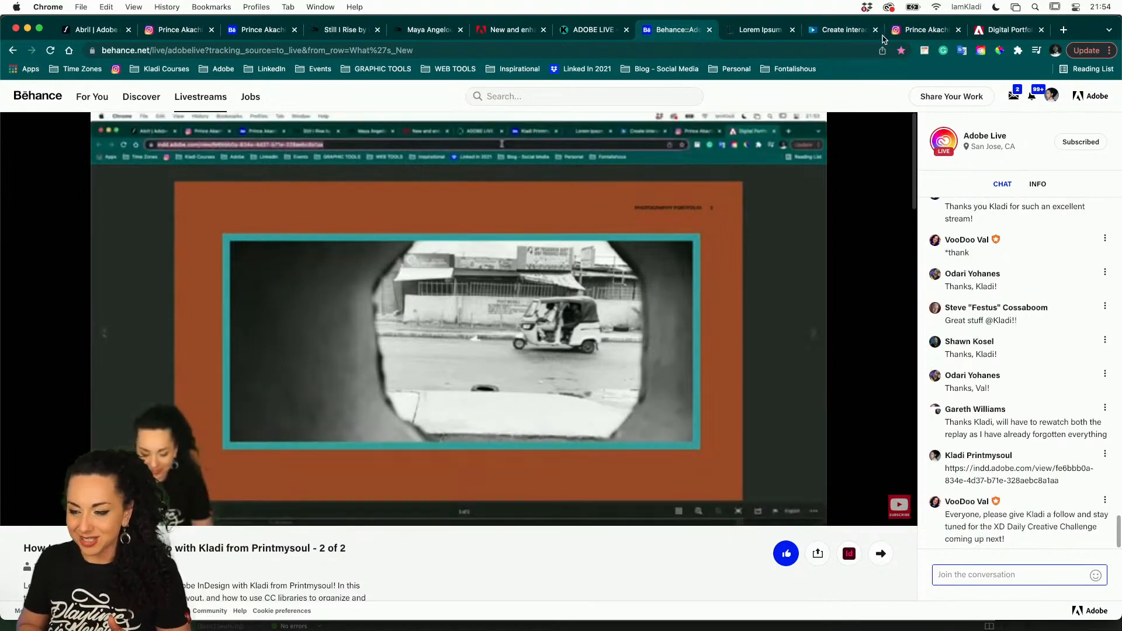
Return to the published portfolio and use its on-page arrows to page forward to the last spread and back to the cover
click(983, 28)
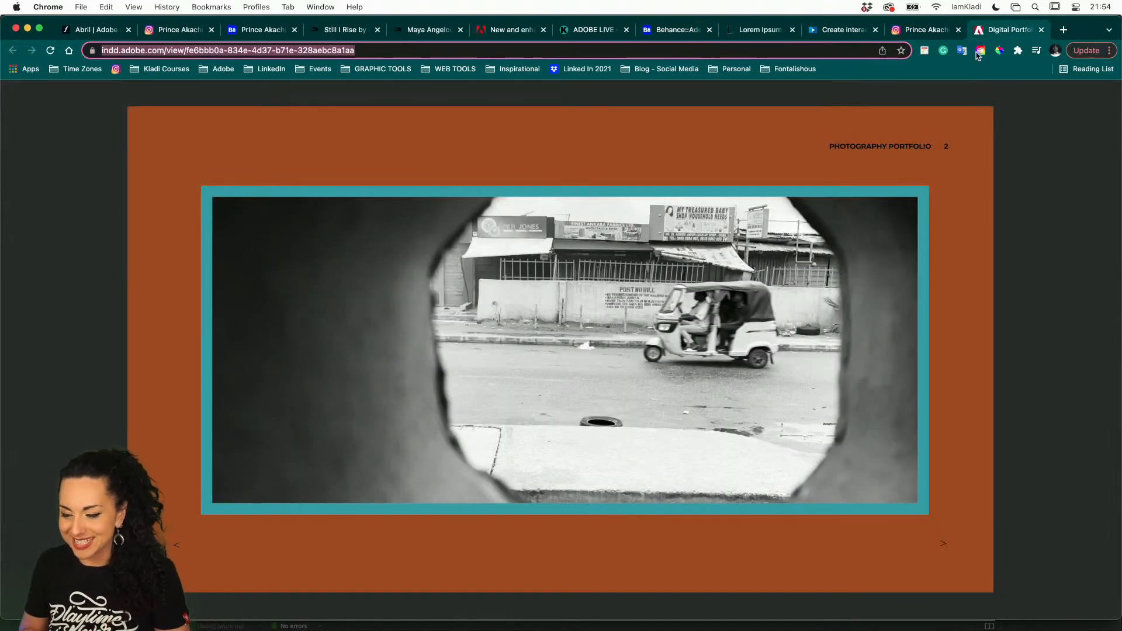
click(944, 550)
click(944, 549)
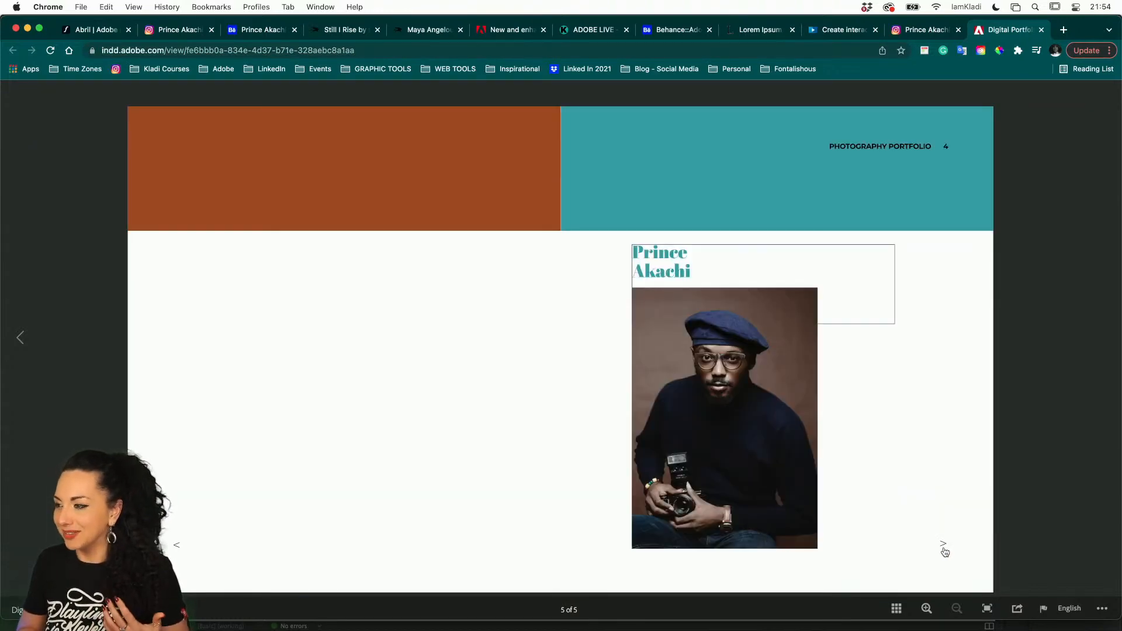
click(177, 546)
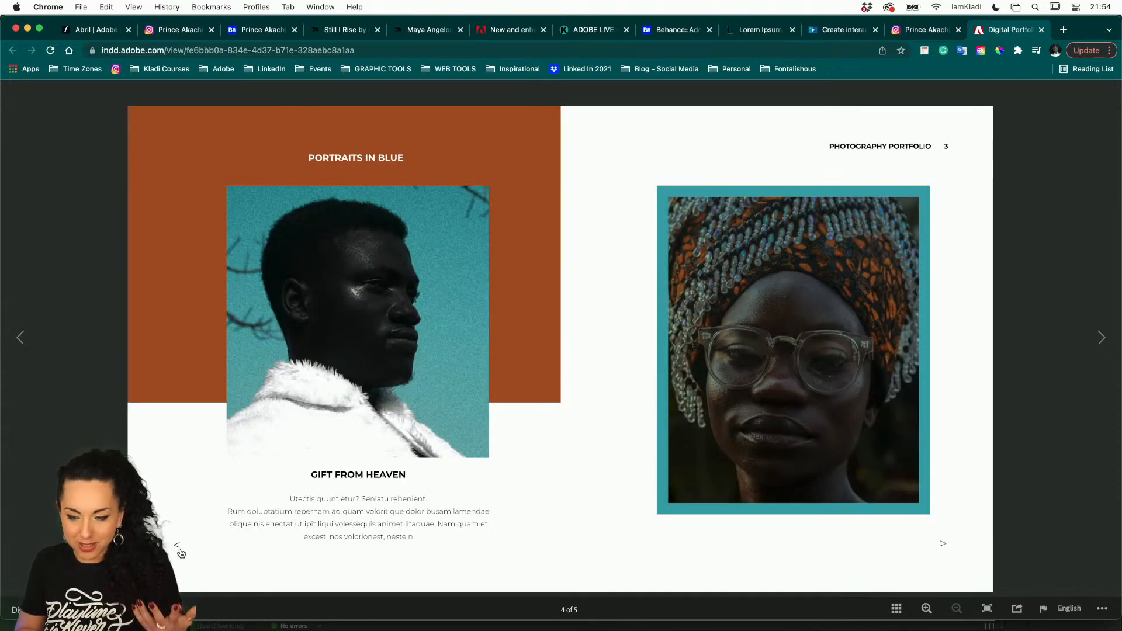
click(178, 547)
double_click(180, 552)
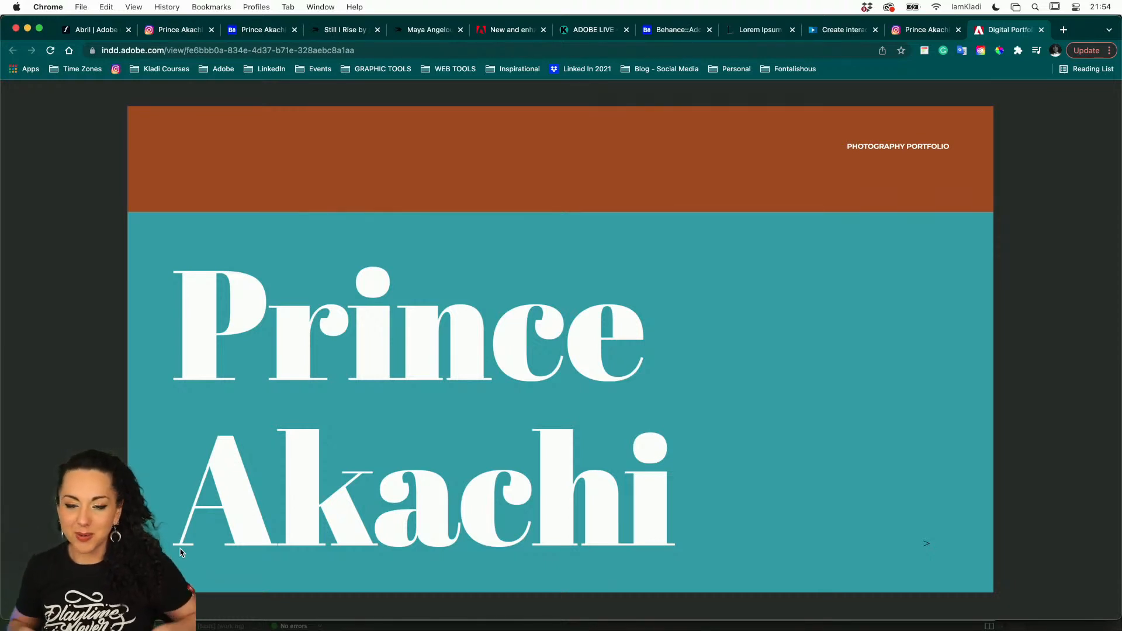
View the featured photographer's Behance profile from its top
click(258, 30)
scroll(229, 173, up, 10)
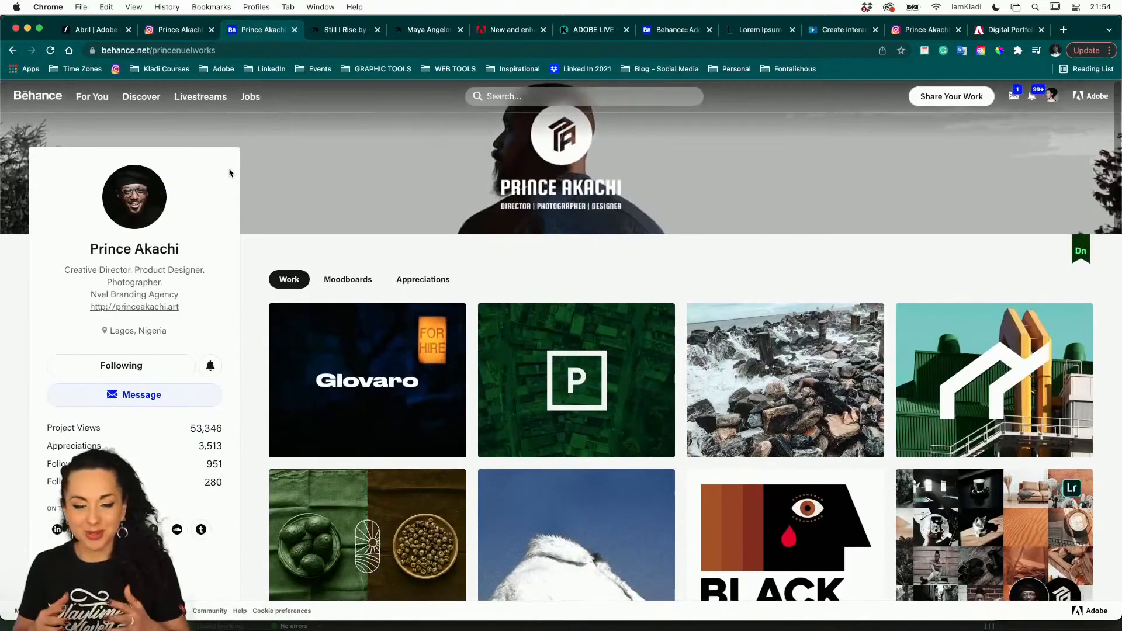